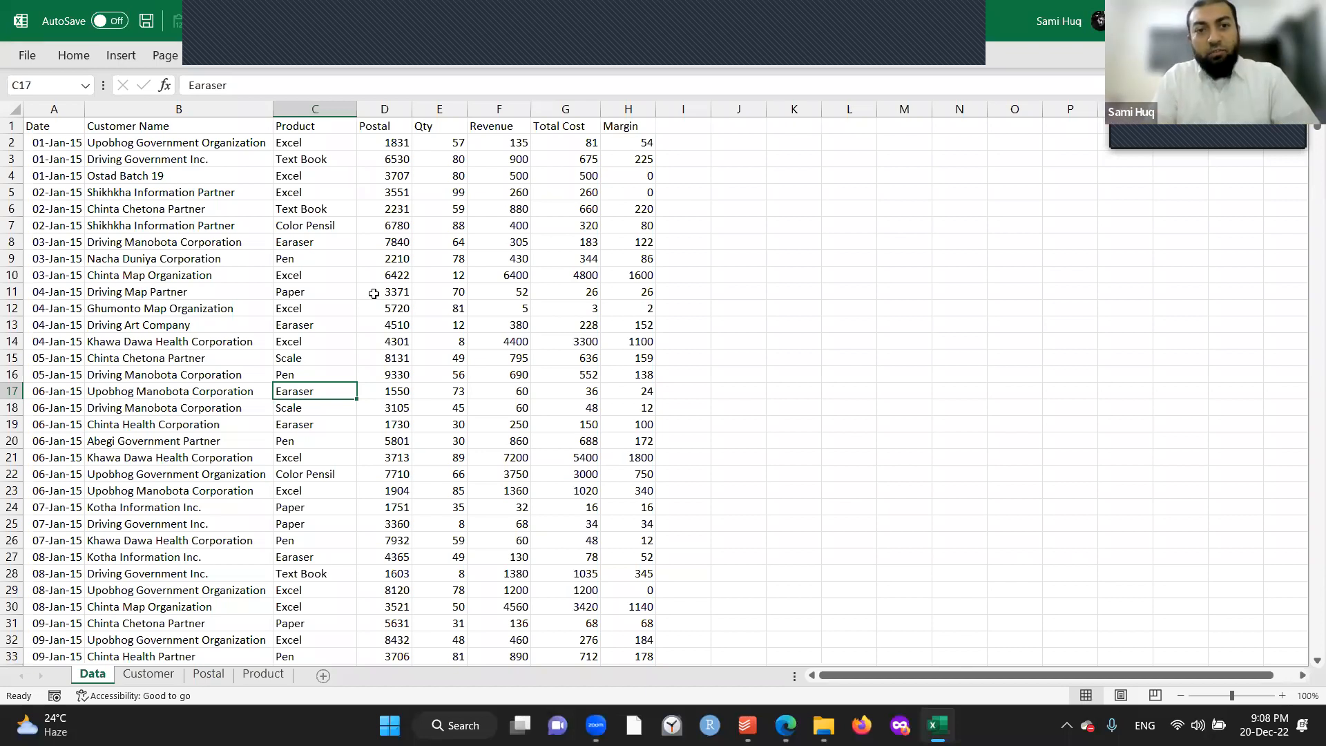
Examine the column headings in row 1 of the Data sheet, from Date across to Margin.
{"action": "scroll", "coordinate": [373, 293], "scroll_direction": "up", "scroll_amount": 2, "text": "ctrl"}
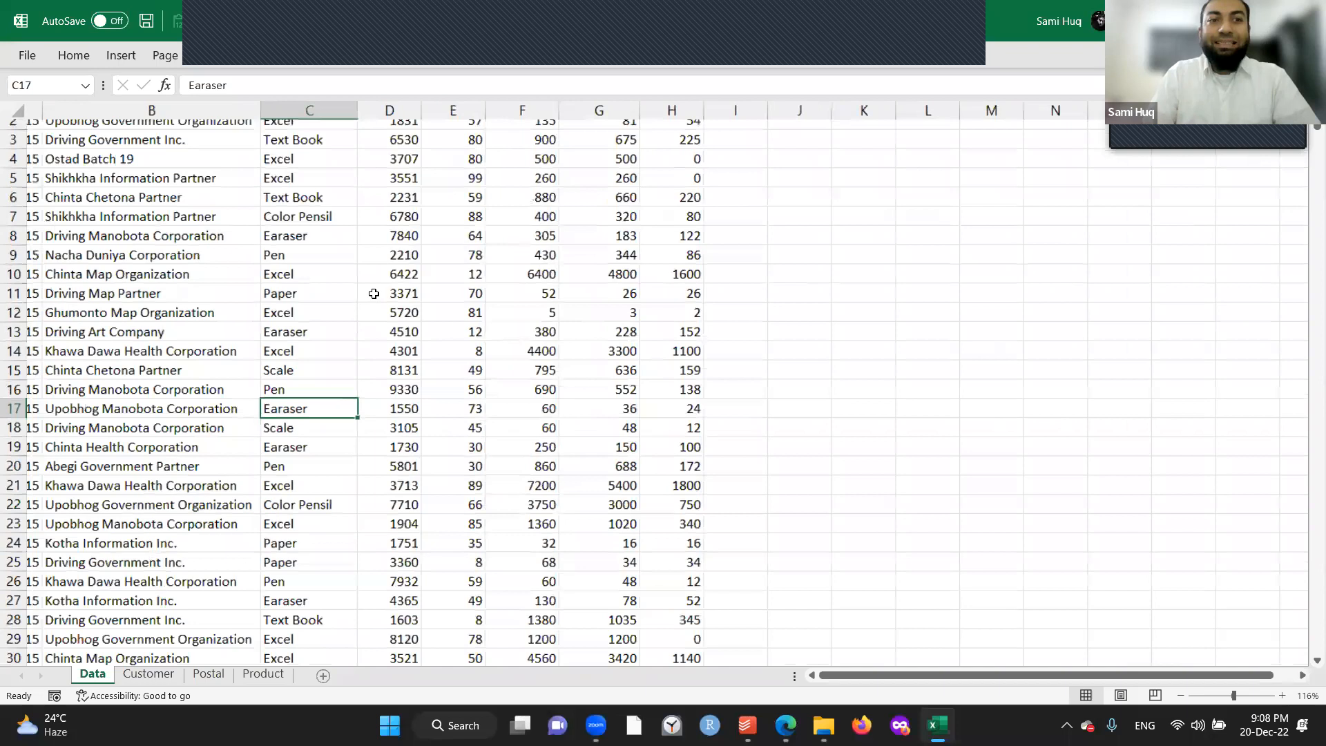
{"action": "scroll", "coordinate": [374, 293], "scroll_direction": "up", "scroll_amount": 1, "text": "ctrl"}
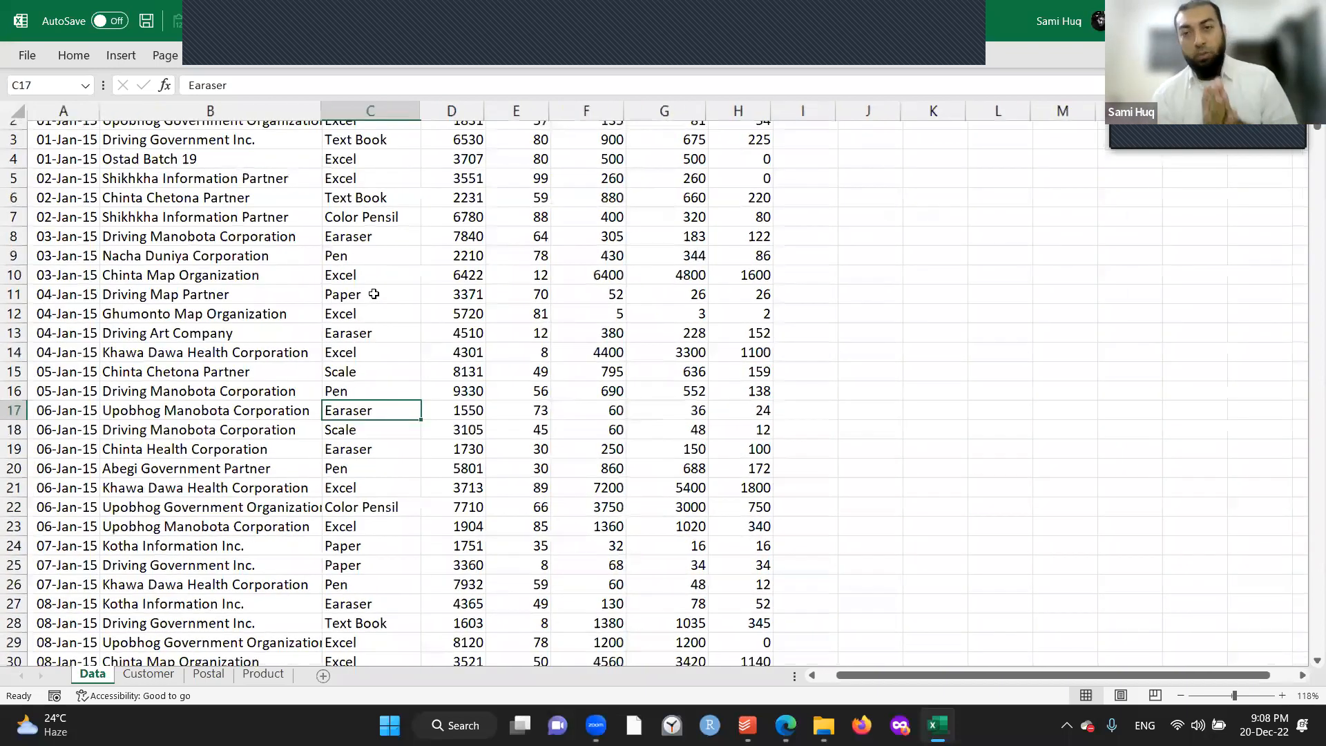
{"action": "key", "text": "ctrl+Home"}
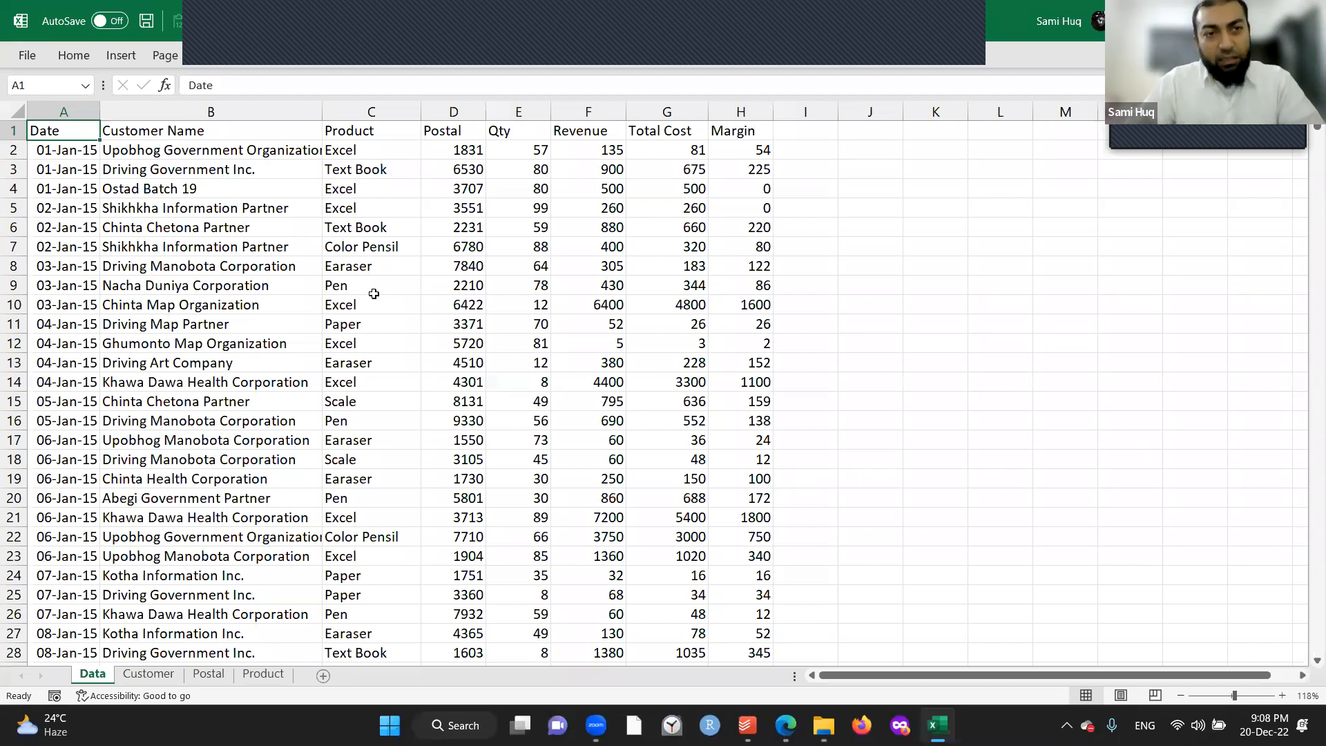
{"action": "key", "text": "shift+Down"}
{"action": "key", "text": "shift+Down"}
{"action": "key", "text": "shift+Down"}
{"action": "key", "text": "Right"}
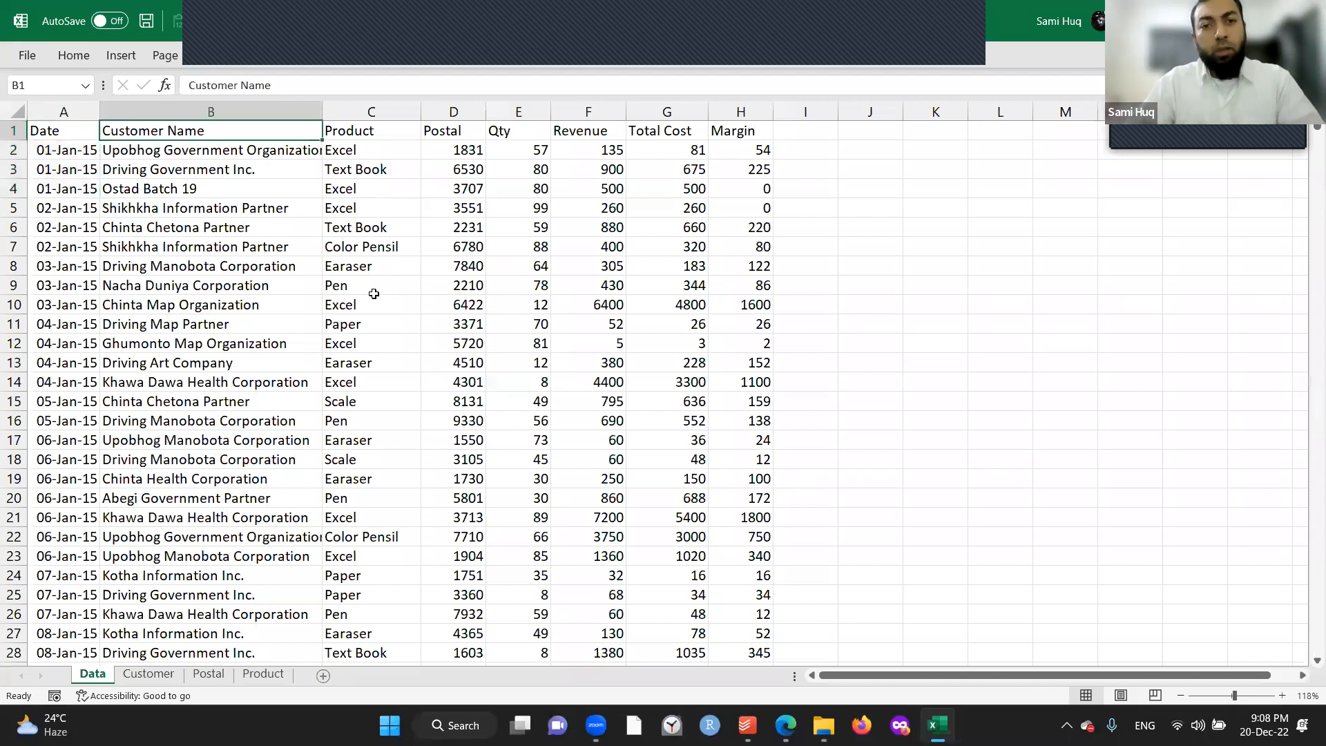
{"action": "key", "text": "shift+Down"}
{"action": "key", "text": "shift+Down"}
{"action": "key", "text": "Right"}
{"action": "key", "text": "Right"}
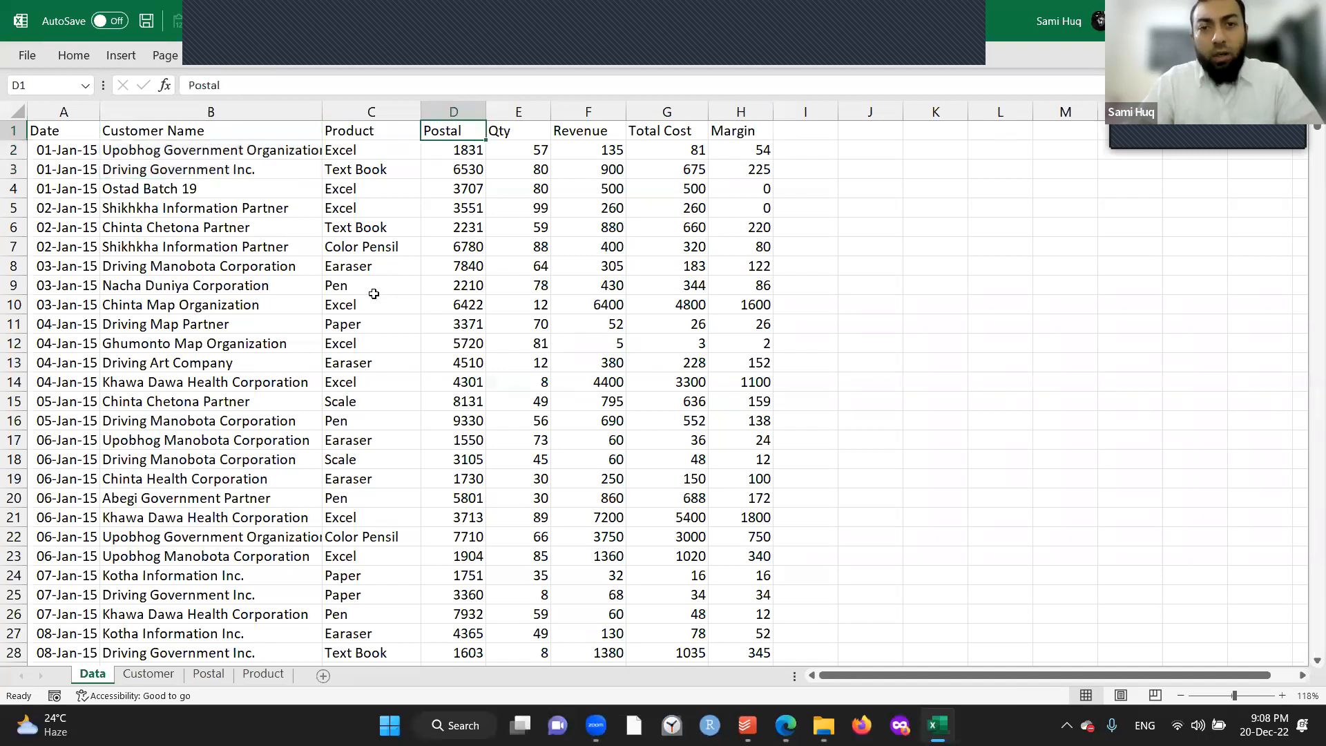
{"action": "key", "text": "Right"}
{"action": "key", "text": "Right"}
{"action": "key", "text": "Right"}
{"action": "key", "text": "Right"}
{"action": "key", "text": "Left"}
Look through the dated sales records down the Date column of the Data sheet and return to cell A1.
{"action": "key", "text": "Home"}
{"action": "key", "text": "Down"}
{"action": "key", "text": "Down"}
{"action": "key", "text": "Down"}
{"action": "key", "text": "Down"}
{"action": "key", "text": "Down"}
{"action": "key", "text": "Down"}
{"action": "key", "text": "Down"}
{"action": "key", "text": "Down"}
{"action": "key", "text": "Down"}
{"action": "key", "text": "Down"}
{"action": "key", "text": "Down"}
{"action": "key", "text": "Down"}
{"action": "key", "text": "Down"}
{"action": "key", "text": "Down"}
{"action": "key", "text": "Down"}
{"action": "key", "text": "Down"}
{"action": "key", "text": "Down"}
{"action": "key", "text": "Down"}
{"action": "key", "text": "Down"}
{"action": "key", "text": "Down"}
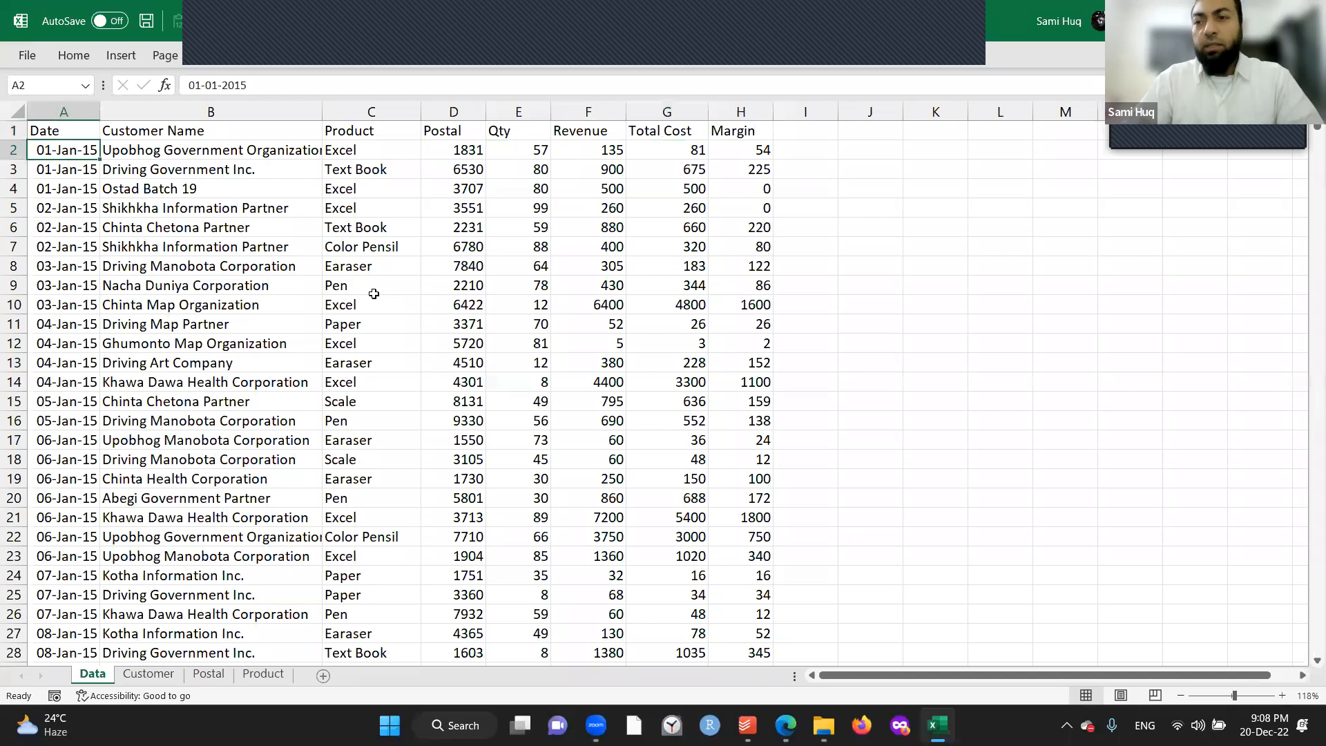
{"action": "key", "text": "Down"}
{"action": "key", "text": "Down"}
{"action": "key", "text": "Down"}
{"action": "key", "text": "Down"}
{"action": "key", "text": "Down"}
{"action": "key", "text": "Down"}
{"action": "key", "text": "Down"}
{"action": "key", "text": "Down"}
{"action": "key", "text": "Down"}
{"action": "key", "text": "Down"}
{"action": "key", "text": "Down"}
{"action": "key", "text": "Down"}
{"action": "key", "text": "Down"}
{"action": "key", "text": "Down"}
{"action": "key", "text": "Down"}
{"action": "key", "text": "Down"}
{"action": "key", "text": "Down"}
{"action": "key", "text": "Down"}
{"action": "key", "text": "Down"}
{"action": "key", "text": "Down"}
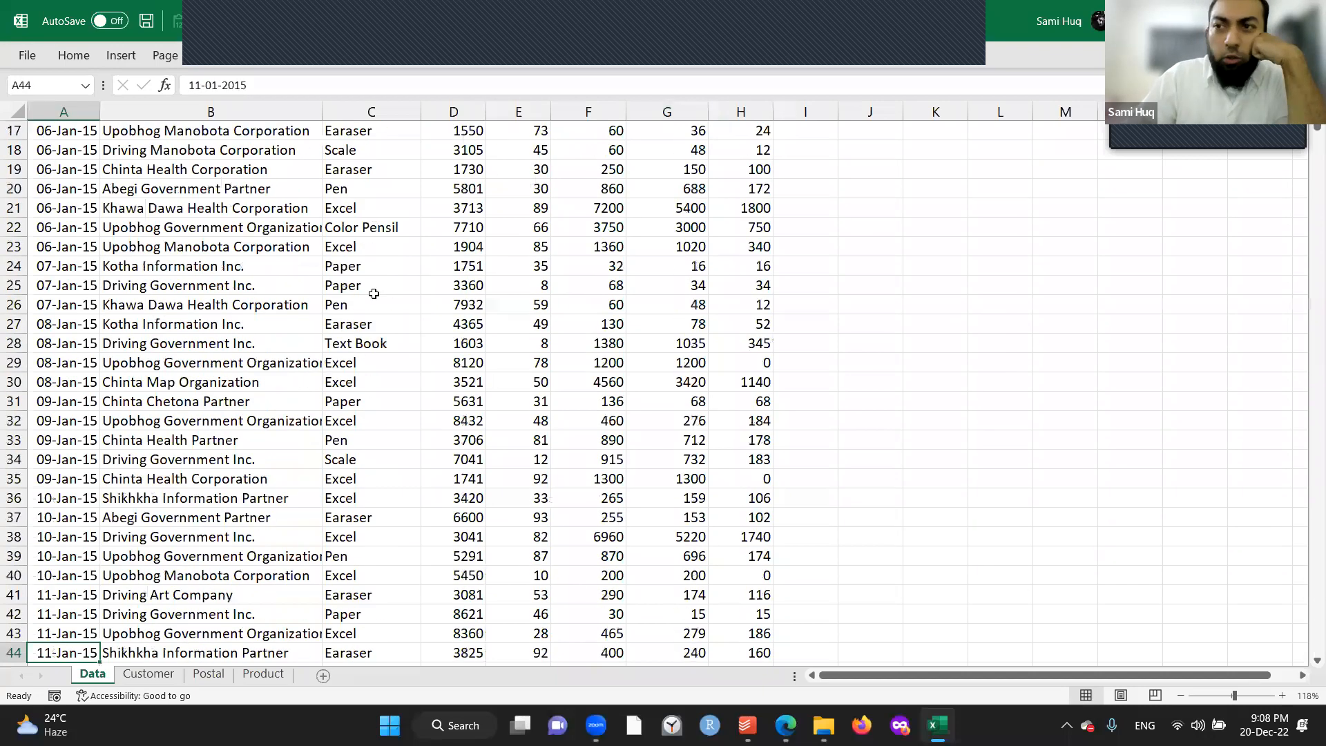
{"action": "key", "text": "Down"}
{"action": "key", "text": "Down"}
{"action": "key", "text": "Down"}
{"action": "key", "text": "Down"}
{"action": "key", "text": "Down"}
{"action": "key", "text": "Down"}
{"action": "key", "text": "Down"}
{"action": "key", "text": "Down"}
{"action": "key", "text": "Down"}
{"action": "key", "text": "Down"}
{"action": "key", "text": "Down"}
{"action": "key", "text": "Down"}
{"action": "key", "text": "Down"}
{"action": "key", "text": "Down"}
{"action": "key", "text": "Down"}
{"action": "key", "text": "Down"}
{"action": "key", "text": "Down"}
{"action": "key", "text": "Down"}
{"action": "key", "text": "Down"}
{"action": "key", "text": "Down"}
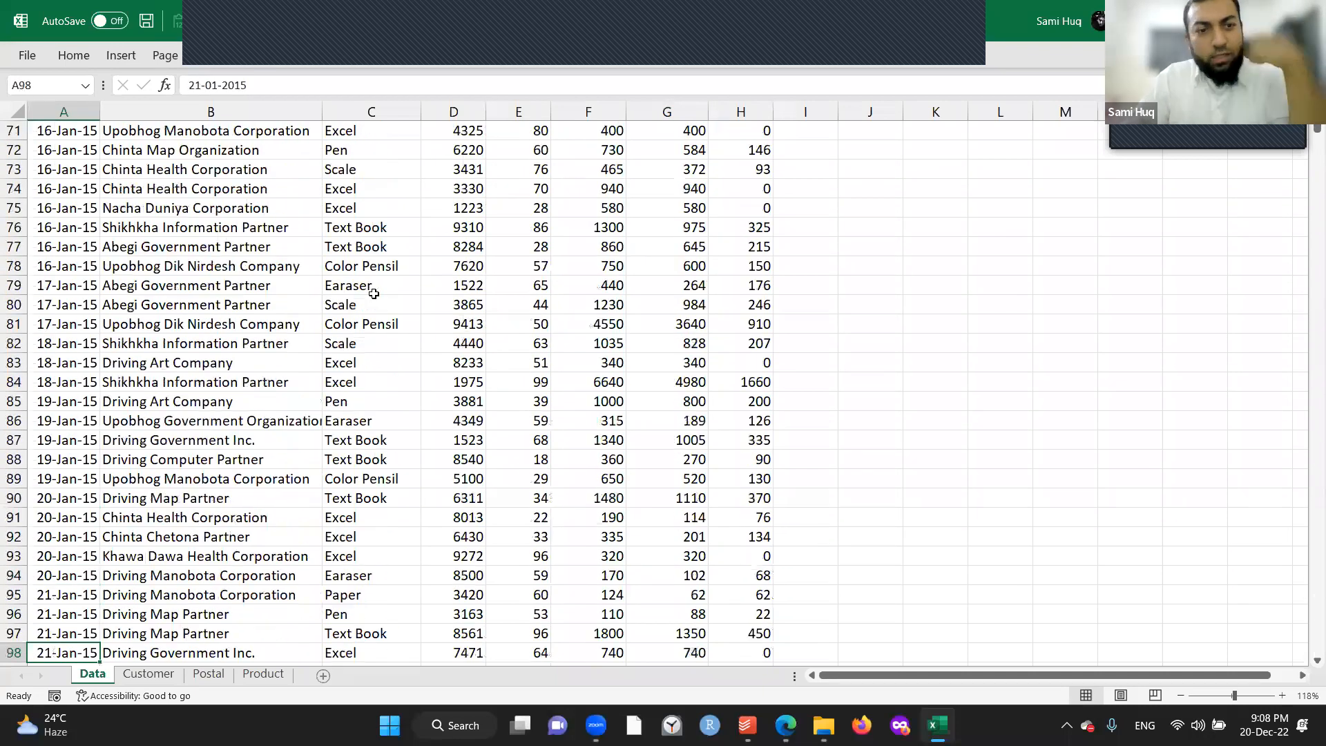
{"action": "key", "text": "Down"}
{"action": "key", "text": "Down"}
{"action": "key", "text": "Down"}
{"action": "key", "text": "Down"}
{"action": "key", "text": "Down"}
{"action": "key", "text": "Down"}
{"action": "key", "text": "Down"}
{"action": "key", "text": "Down"}
{"action": "key", "text": "Down"}
{"action": "key", "text": "Down"}
{"action": "key", "text": "Down"}
{"action": "key", "text": "Down"}
{"action": "key", "text": "Down"}
{"action": "key", "text": "Down"}
{"action": "key", "text": "Down"}
{"action": "key", "text": "Down"}
{"action": "key", "text": "Down"}
{"action": "key", "text": "Down"}
{"action": "key", "text": "Down"}
{"action": "key", "text": "Down"}
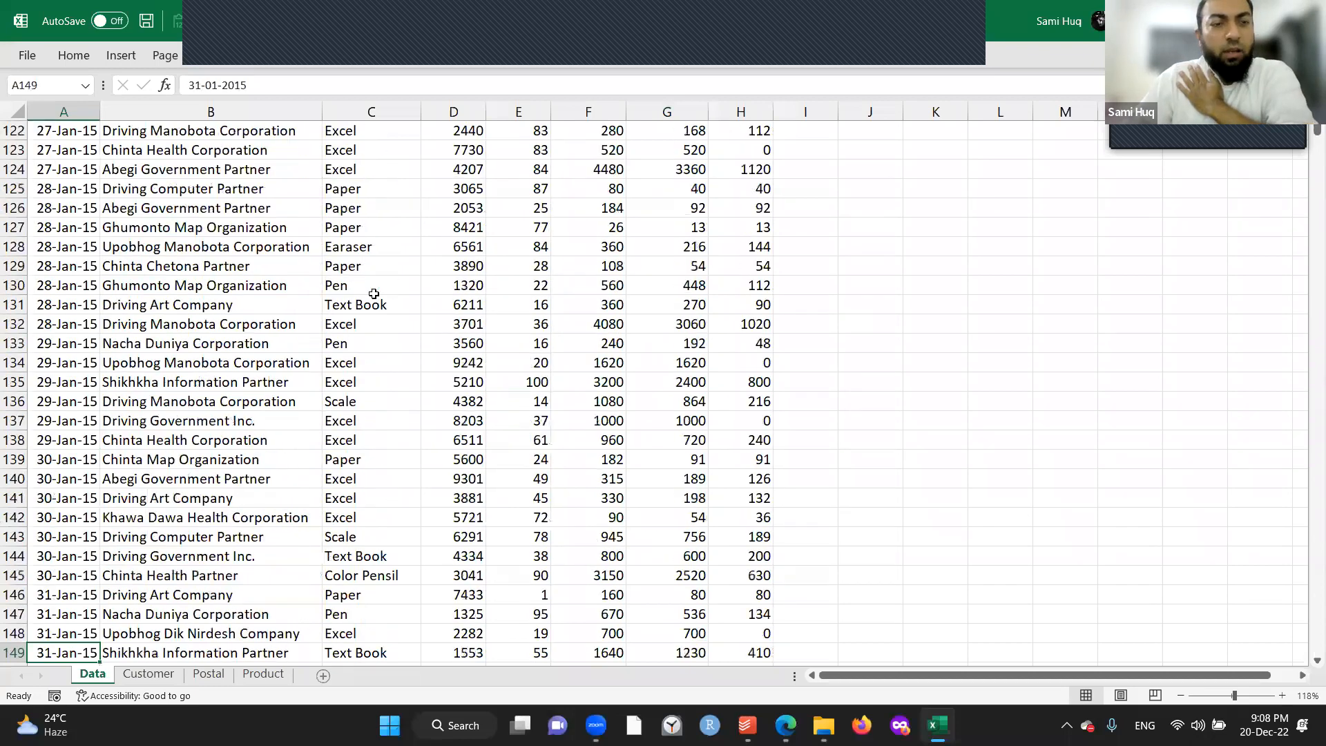
{"action": "key", "text": "Down"}
{"action": "key", "text": "Down"}
{"action": "key", "text": "Down"}
{"action": "key", "text": "Down"}
{"action": "key", "text": "Down"}
{"action": "key", "text": "Down"}
{"action": "key", "text": "Down"}
{"action": "key", "text": "Down"}
{"action": "key", "text": "Down"}
{"action": "key", "text": "Down"}
{"action": "key", "text": "Down"}
{"action": "key", "text": "Down"}
{"action": "key", "text": "Down"}
{"action": "key", "text": "Down"}
{"action": "key", "text": "Down"}
{"action": "key", "text": "Down"}
{"action": "key", "text": "Down"}
{"action": "key", "text": "Down"}
{"action": "key", "text": "Down"}
{"action": "key", "text": "Down"}
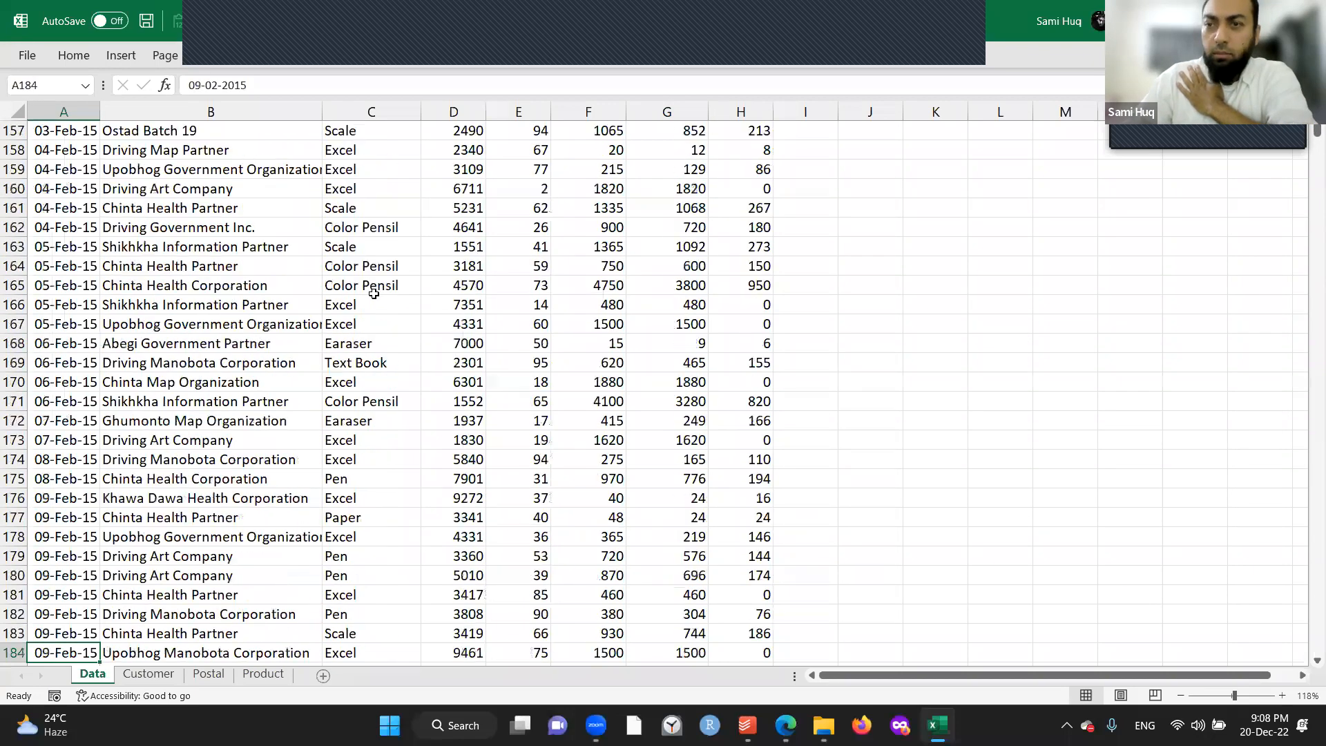
{"action": "key", "text": "Down"}
{"action": "key", "text": "Down"}
{"action": "key", "text": "Down"}
{"action": "key", "text": "Down"}
{"action": "key", "text": "Down"}
{"action": "key", "text": "Down"}
{"action": "key", "text": "Down"}
{"action": "key", "text": "Down"}
{"action": "key", "text": "Down"}
{"action": "key", "text": "Down"}
{"action": "key", "text": "Down"}
{"action": "key", "text": "Down"}
{"action": "key", "text": "Down"}
{"action": "key", "text": "Down"}
{"action": "key", "text": "Down"}
{"action": "key", "text": "Down"}
{"action": "key", "text": "Down"}
{"action": "key", "text": "Down"}
{"action": "key", "text": "Down"}
{"action": "key", "text": "Down"}
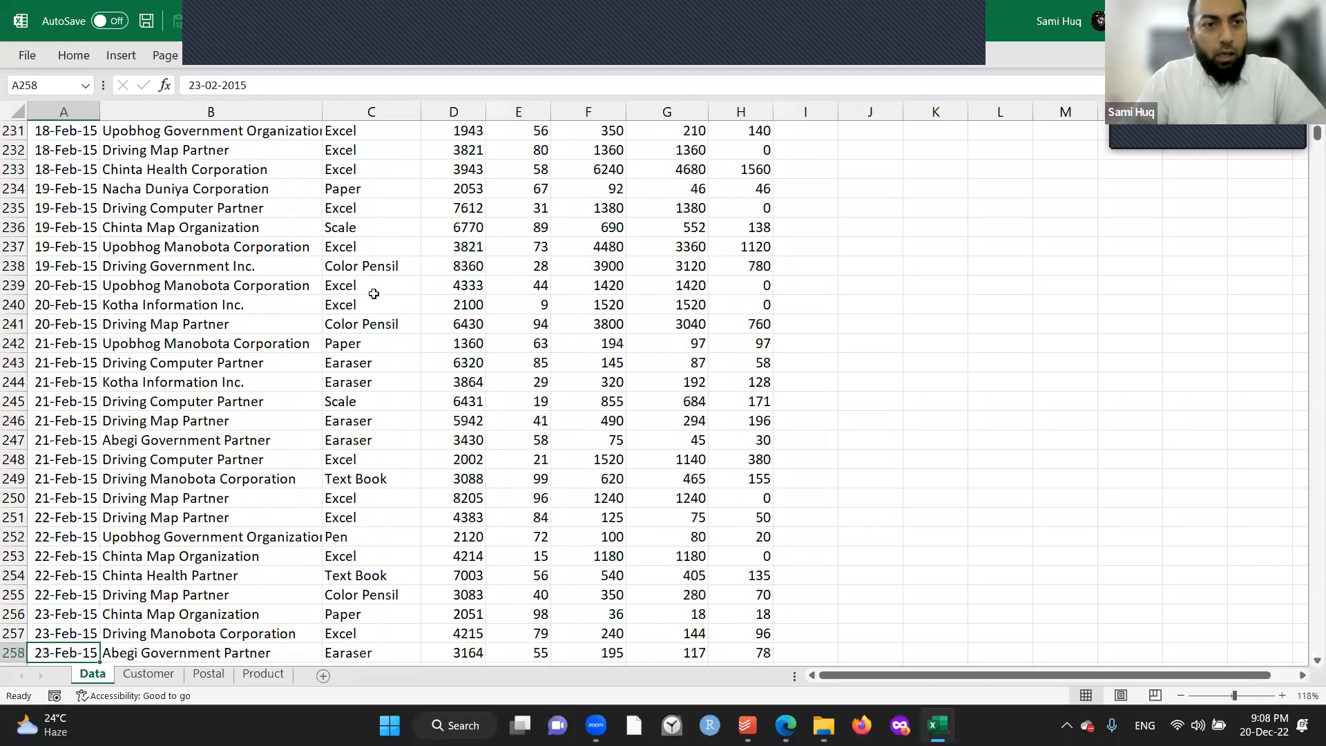
{"action": "key", "text": "ctrl+Home"}
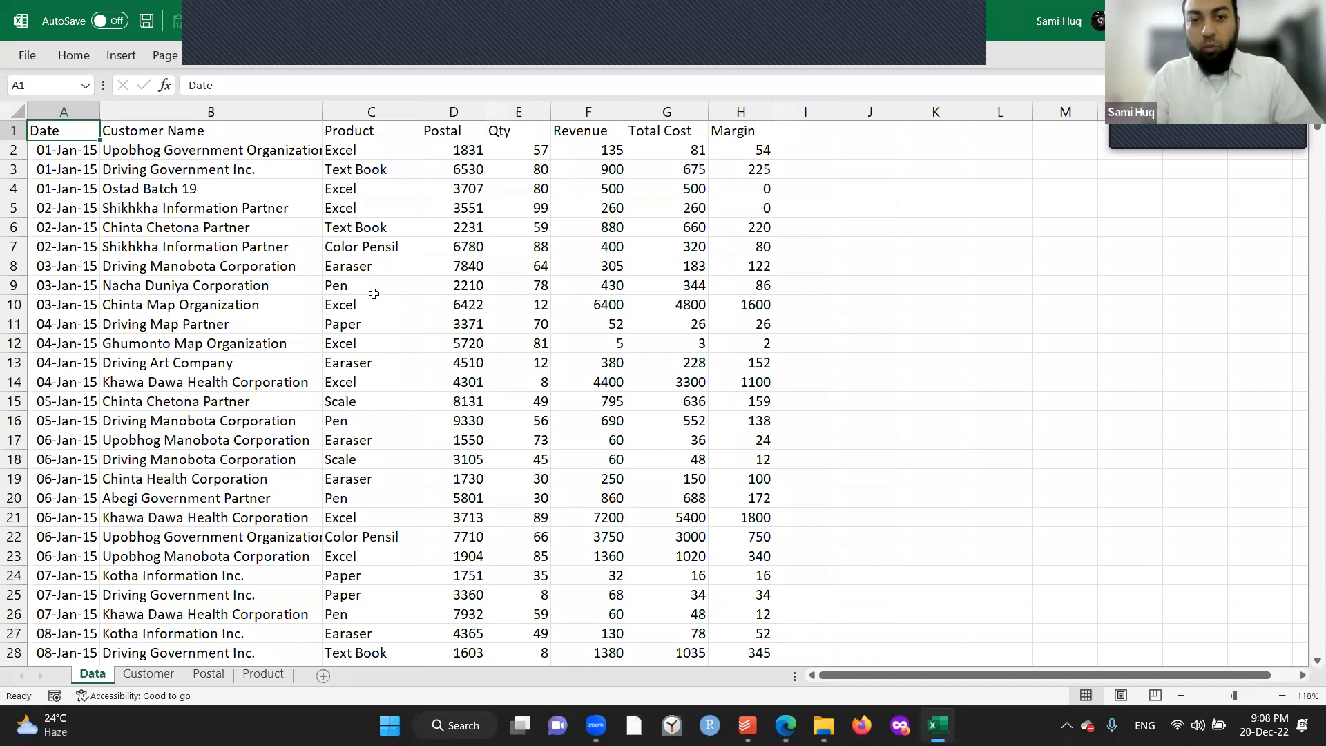
Check how far the Data sheet's records extend, from the last row of the Date column across to the Margin column heading.
{"action": "key", "text": "ctrl+Down"}
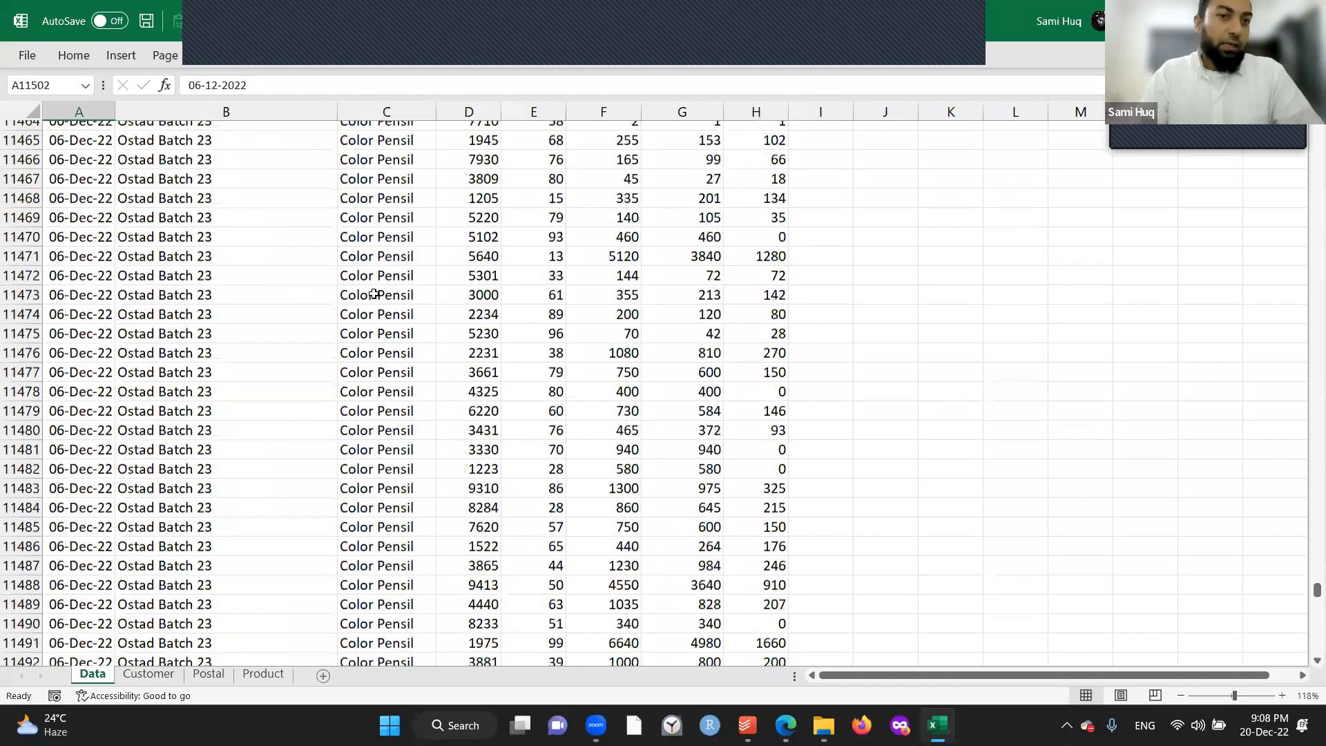
{"action": "key", "text": "ctrl+Up"}
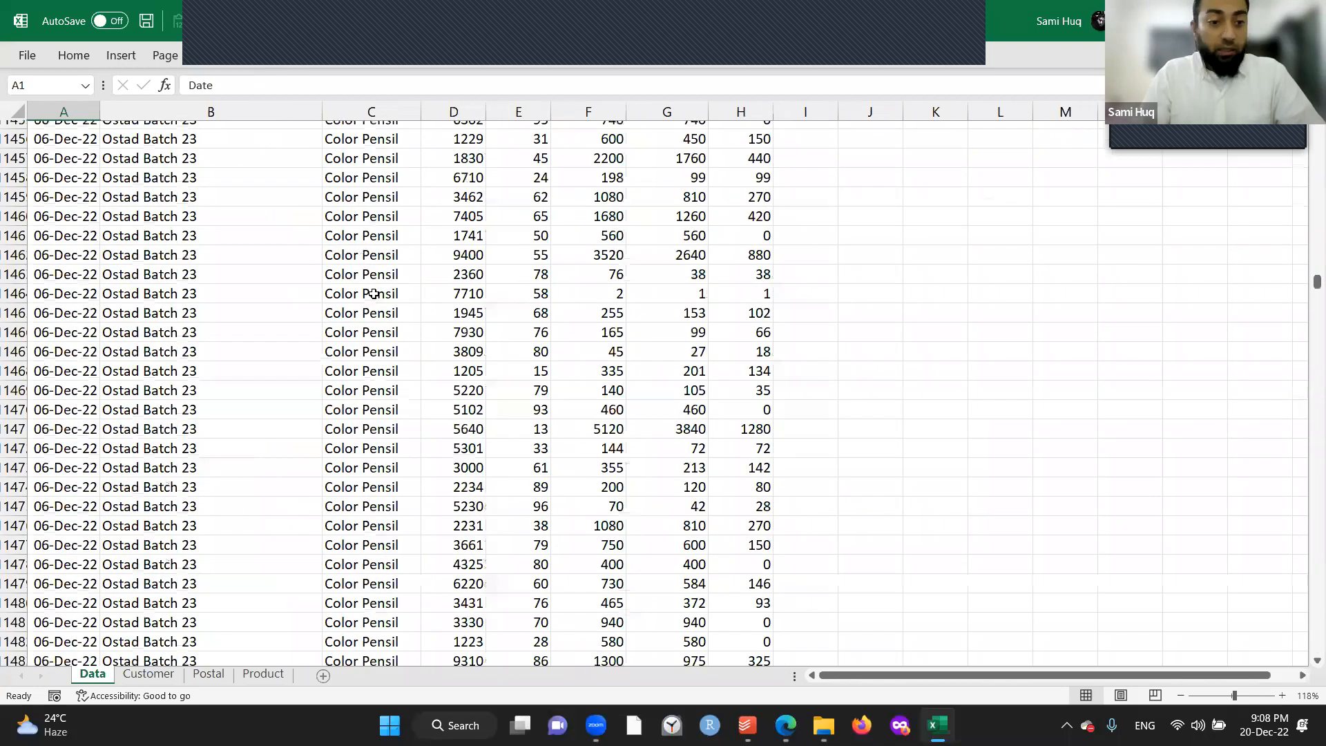
{"action": "key", "text": "ctrl+Down"}
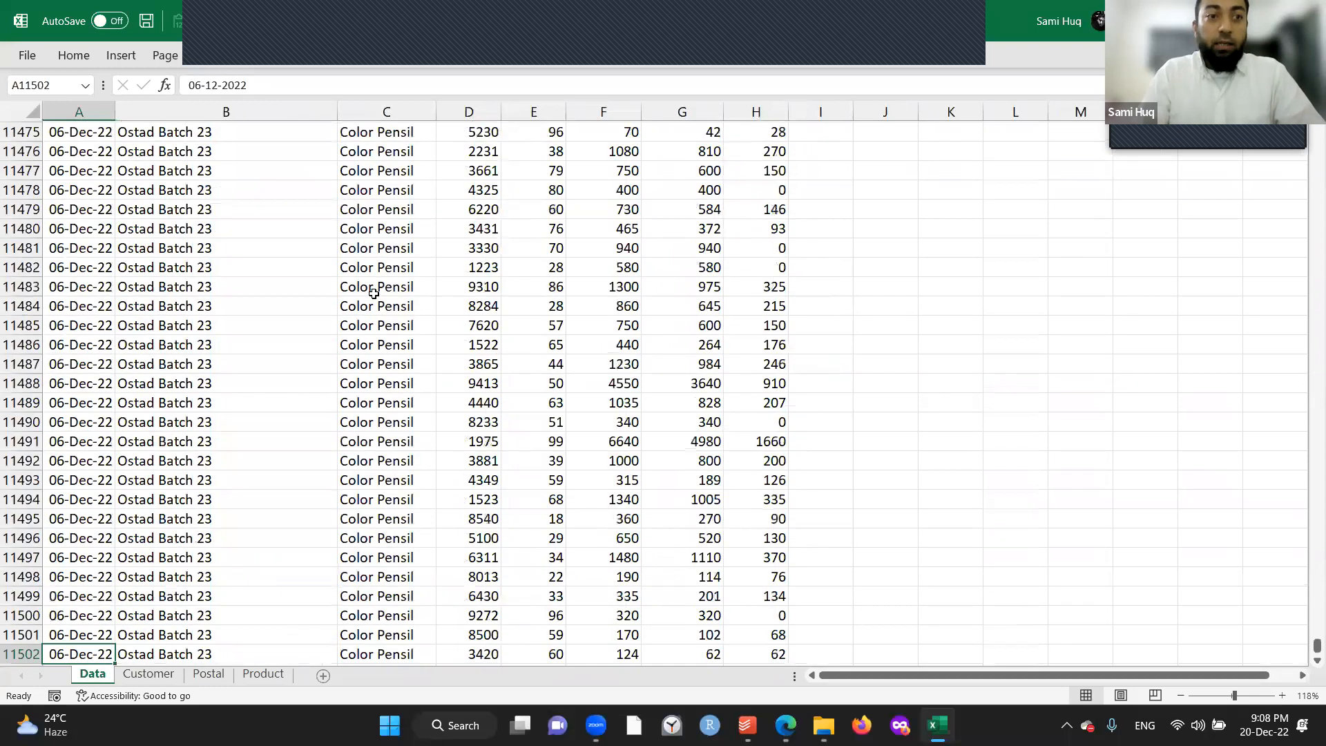
{"action": "key", "text": "ctrl+Right"}
{"action": "key", "text": "ctrl+Up"}
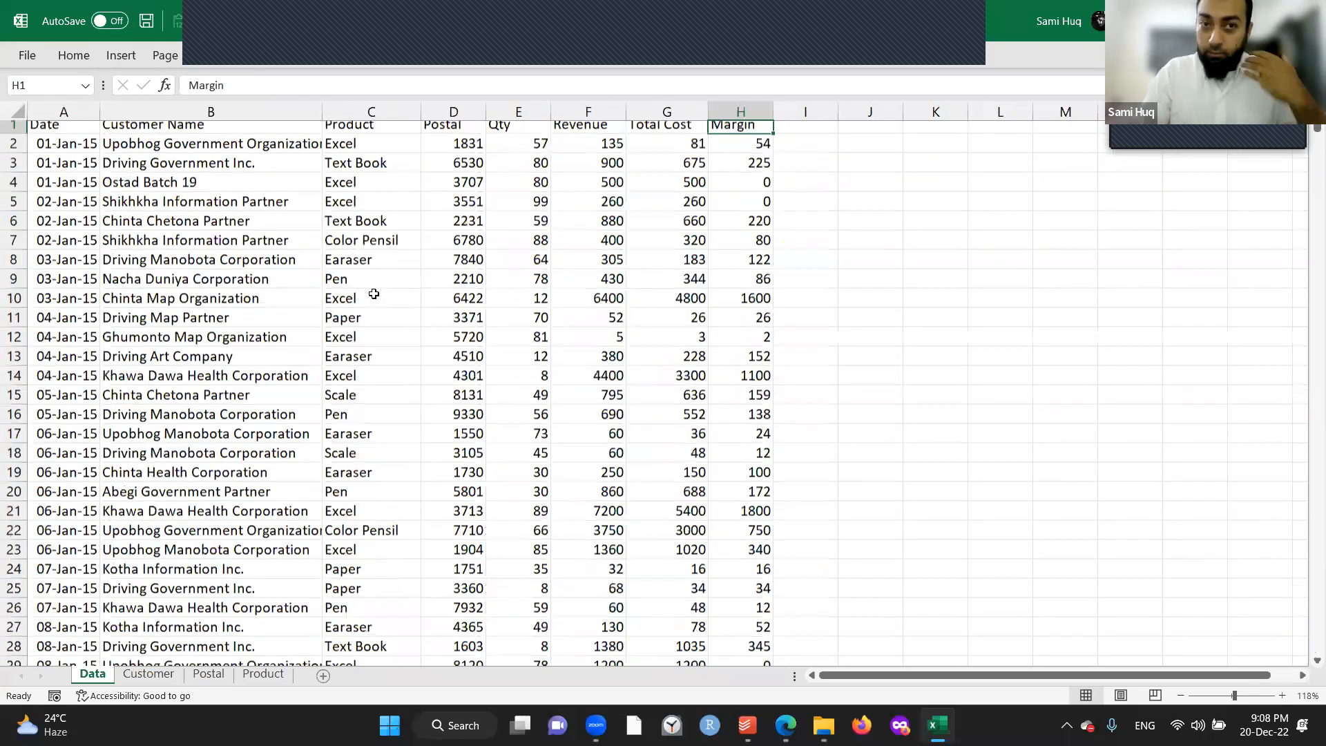
Look through the records down the Date column of the Data sheet once more and return to cell A1.
{"action": "key", "text": "ctrl+Left"}
{"action": "key", "text": "Down"}
{"action": "key", "text": "Down"}
{"action": "key", "text": "Down"}
{"action": "key", "text": "Down"}
{"action": "key", "text": "Down"}
{"action": "key", "text": "Down"}
{"action": "key", "text": "Down"}
{"action": "key", "text": "Down"}
{"action": "key", "text": "Down"}
{"action": "key", "text": "Down"}
{"action": "key", "text": "Down"}
{"action": "key", "text": "Down"}
{"action": "key", "text": "Down"}
{"action": "key", "text": "Down"}
{"action": "key", "text": "Down"}
{"action": "key", "text": "Down"}
{"action": "key", "text": "Down"}
{"action": "key", "text": "Down"}
{"action": "key", "text": "Down"}
{"action": "key", "text": "Down"}
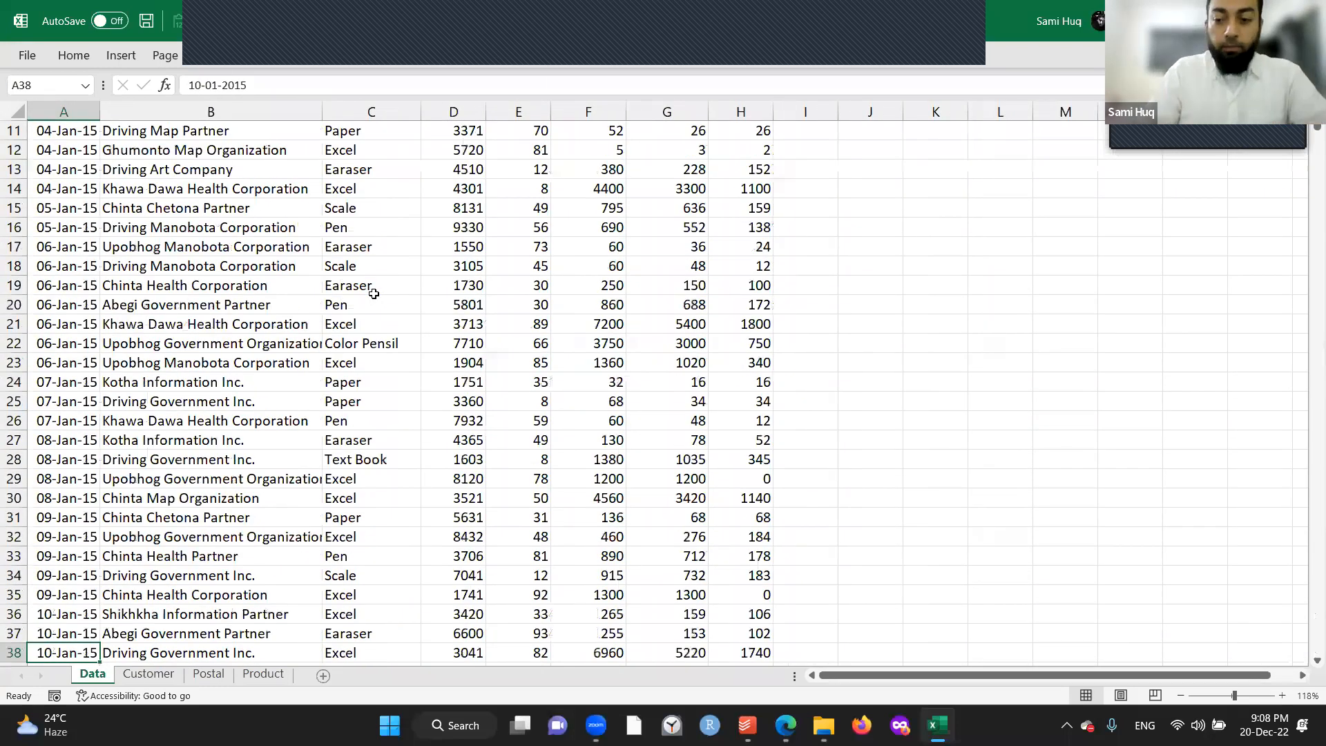
{"action": "key", "text": "Down"}
{"action": "key", "text": "Down"}
{"action": "key", "text": "Down"}
{"action": "key", "text": "Down"}
{"action": "key", "text": "Down"}
{"action": "key", "text": "Down"}
{"action": "key", "text": "Down"}
{"action": "key", "text": "Down"}
{"action": "key", "text": "Down"}
{"action": "key", "text": "Down"}
{"action": "key", "text": "Down"}
{"action": "key", "text": "Down"}
{"action": "key", "text": "Down"}
{"action": "key", "text": "Down"}
{"action": "key", "text": "Down"}
{"action": "key", "text": "Down"}
{"action": "key", "text": "Down"}
{"action": "key", "text": "Down"}
{"action": "key", "text": "Down"}
{"action": "key", "text": "Down"}
{"action": "key", "text": "ctrl+Up"}
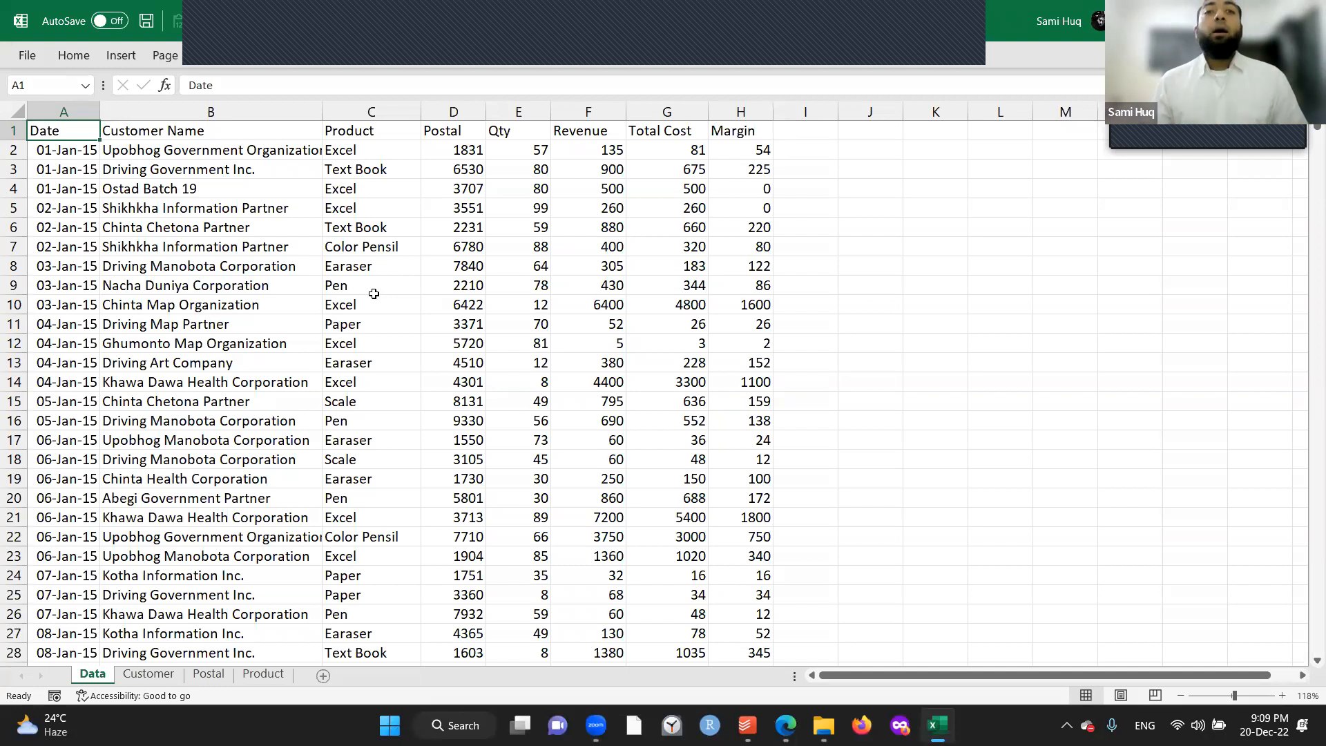
Copy the sample range B1:H13, covering Customer Name through Margin, on the Data sheet.
{"action": "key", "text": "Right"}
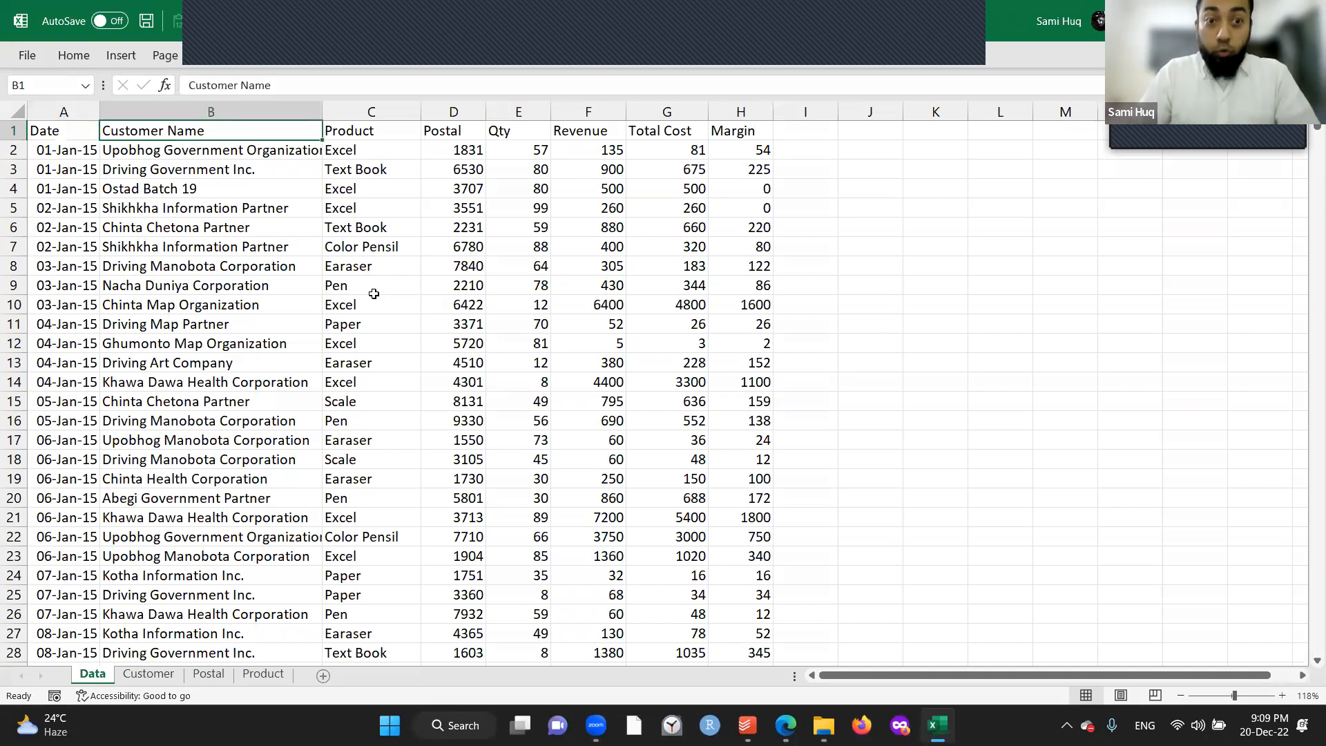
{"action": "key", "text": "shift+Down"}
{"action": "key", "text": "shift+Down"}
{"action": "key", "text": "shift+Down"}
{"action": "key", "text": "shift+Down"}
{"action": "key", "text": "shift+Down"}
{"action": "key", "text": "shift+Down"}
{"action": "key", "text": "shift+Down"}
{"action": "key", "text": "shift+Down"}
{"action": "key", "text": "shift+Down"}
{"action": "key", "text": "shift+Down"}
{"action": "key", "text": "shift+Down"}
{"action": "key", "text": "shift+Down"}
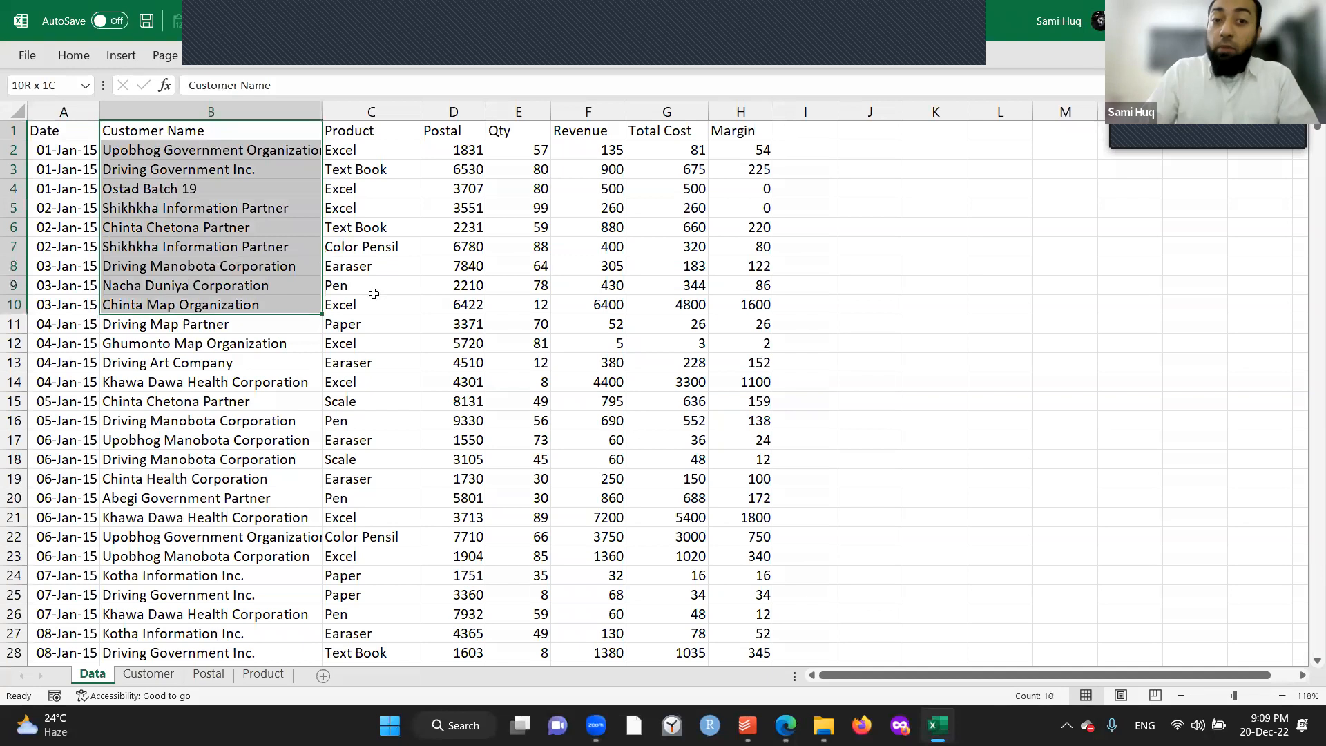
{"action": "key", "text": "shift+Right"}
{"action": "key", "text": "shift+Right"}
{"action": "key", "text": "shift+Right"}
{"action": "key", "text": "shift+Right"}
{"action": "key", "text": "shift+Right"}
{"action": "key", "text": "shift+Right"}
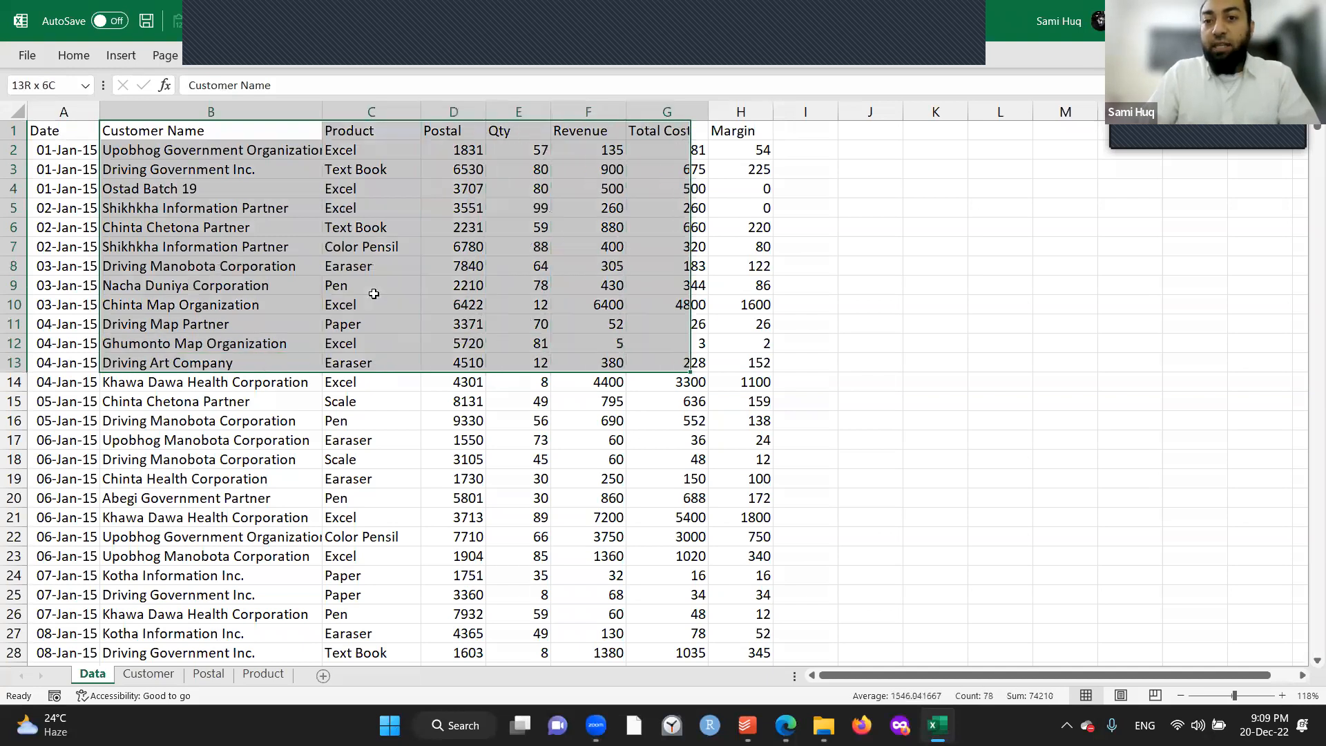
{"action": "key", "text": "ctrl+c"}
Paste the copied range at U1 and fit column U's width to the customer names.
{"action": "key", "text": "Right"}
{"action": "key", "text": "Right"}
{"action": "key", "text": "Right"}
{"action": "key", "text": "Right"}
{"action": "key", "text": "Right"}
{"action": "key", "text": "Right"}
{"action": "key", "text": "Right"}
{"action": "key", "text": "Right"}
{"action": "key", "text": "Right"}
{"action": "key", "text": "Right"}
{"action": "key", "text": "Right"}
{"action": "key", "text": "Right"}
{"action": "key", "text": "Right"}
{"action": "key", "text": "Right"}
{"action": "key", "text": "Right"}
{"action": "key", "text": "Right"}
{"action": "key", "text": "Right"}
{"action": "key", "text": "Right"}
{"action": "key", "text": "Right"}
{"action": "key", "text": "Right"}
{"action": "key", "text": "Right"}
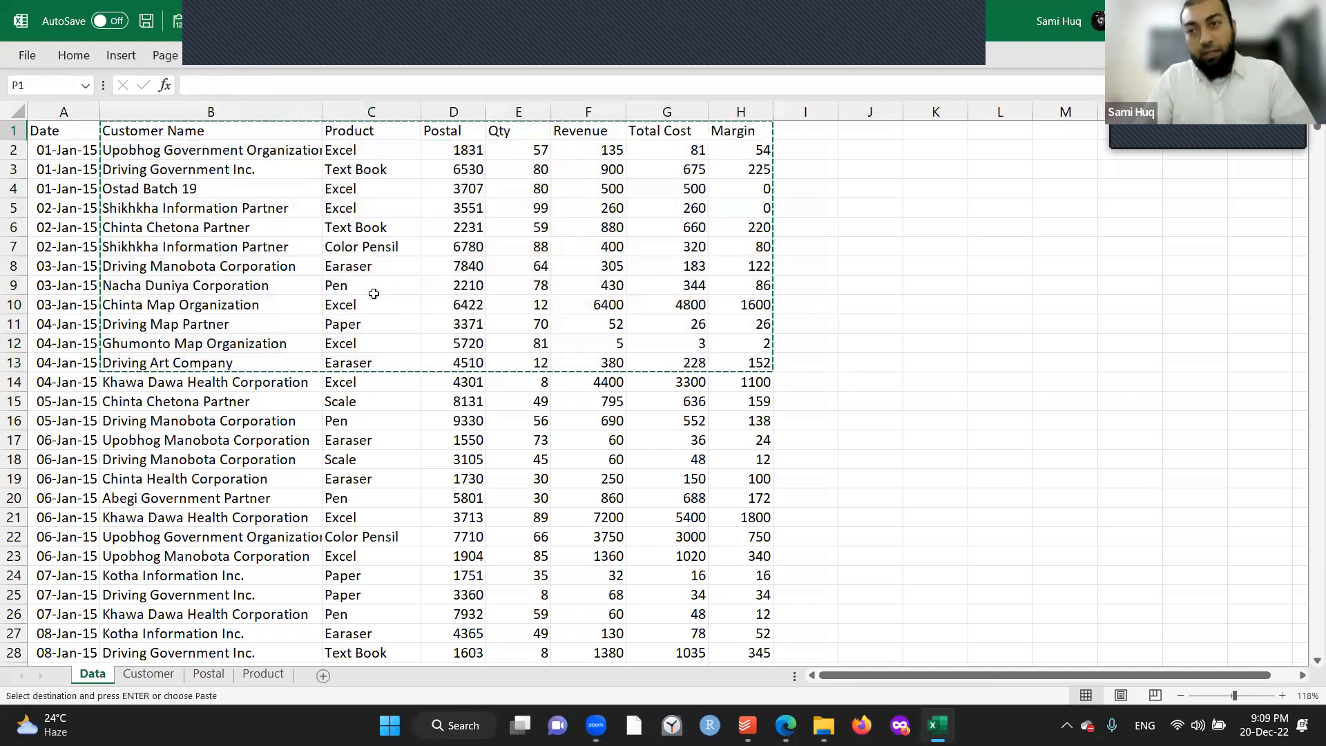
{"action": "key", "text": "Left"}
{"action": "key", "text": "Left"}
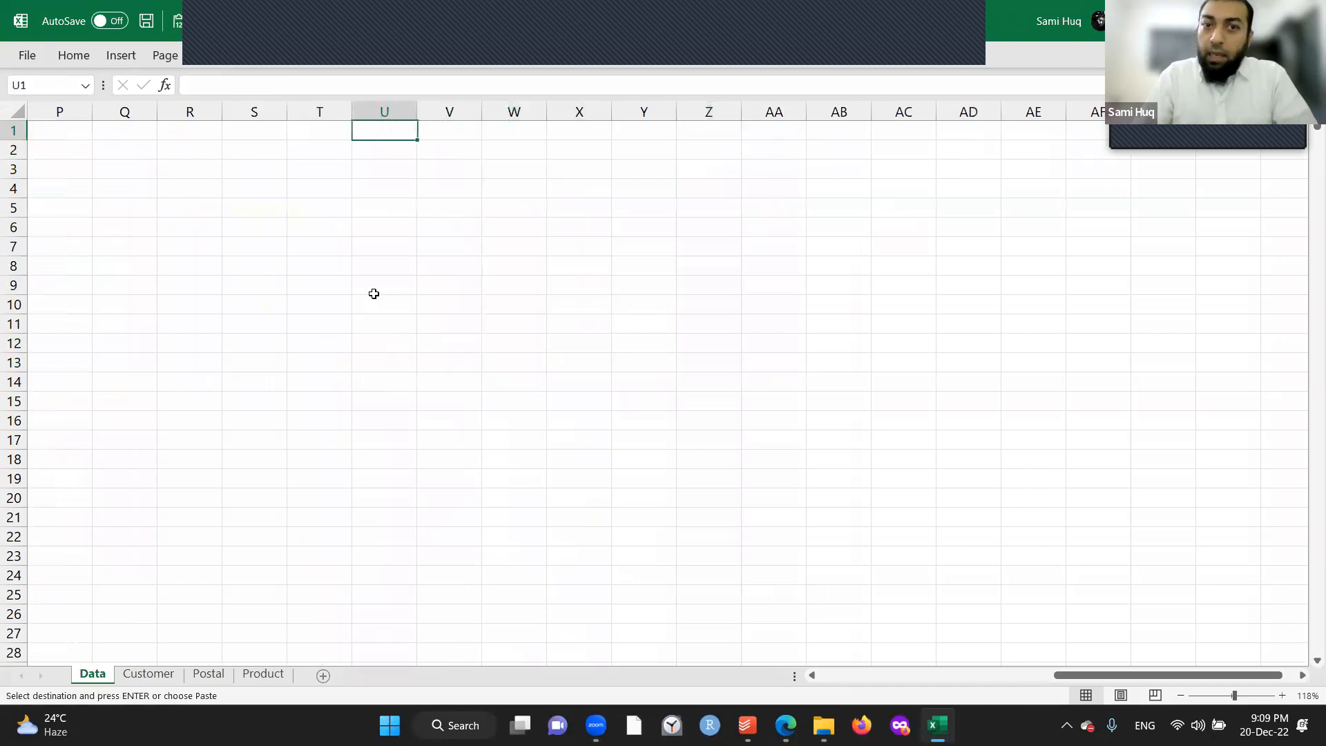
{"action": "key", "text": "ctrl+v"}
{"action": "key", "text": "Down"}
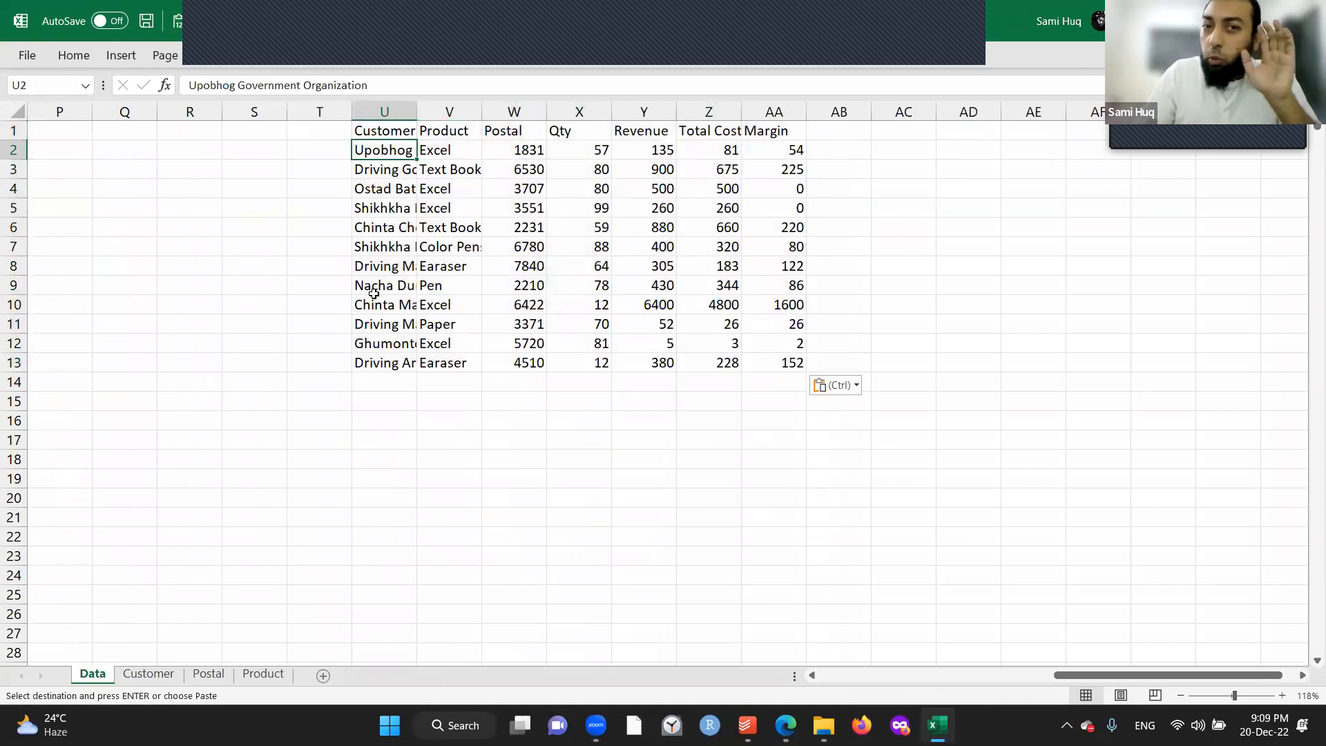
{"action": "double_click", "coordinate": [419, 108]}
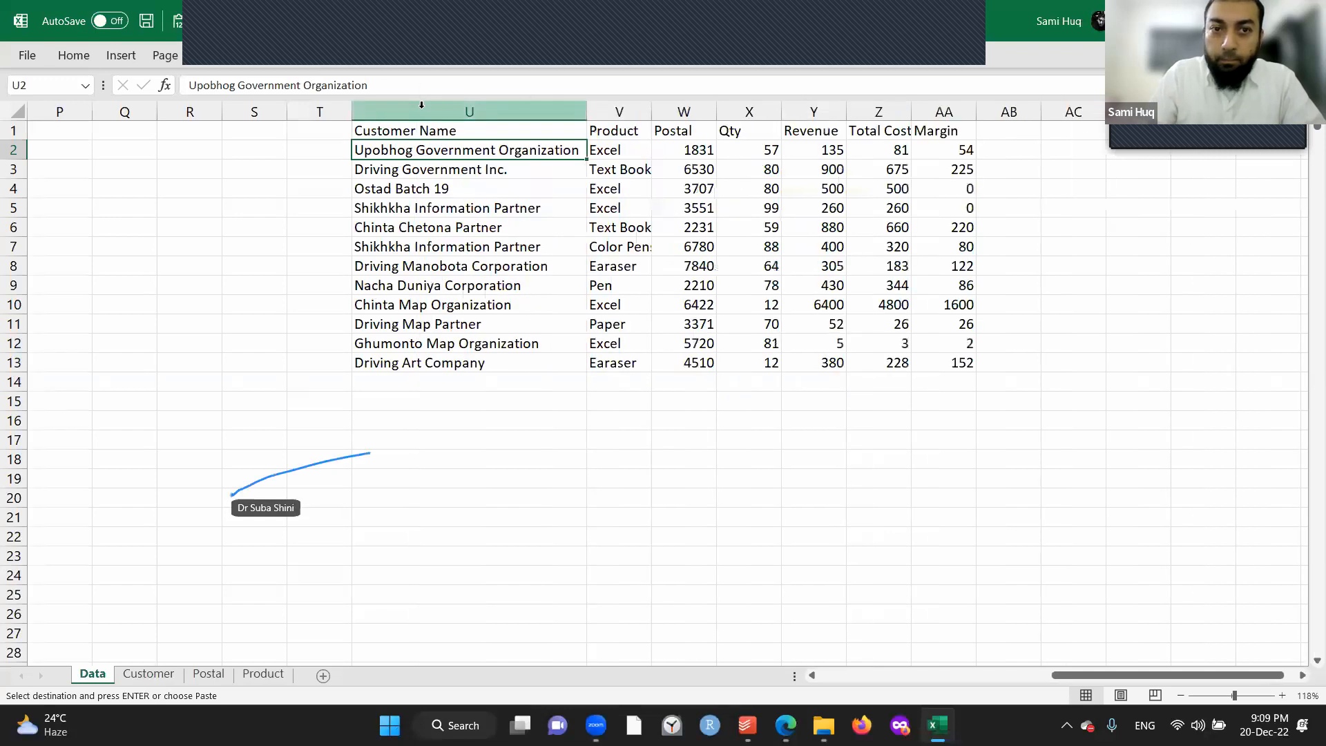
Fill the first pasted record, U2:AA2, with yellow and keep the ribbon permanently expanded.
{"action": "key", "text": "Down"}
{"action": "key", "text": "Up"}
{"action": "key", "text": "shift+Right"}
{"action": "key", "text": "shift+Right"}
{"action": "key", "text": "shift+Right"}
{"action": "key", "text": "shift+Right"}
{"action": "key", "text": "shift+Right"}
{"action": "key", "text": "shift+Right"}
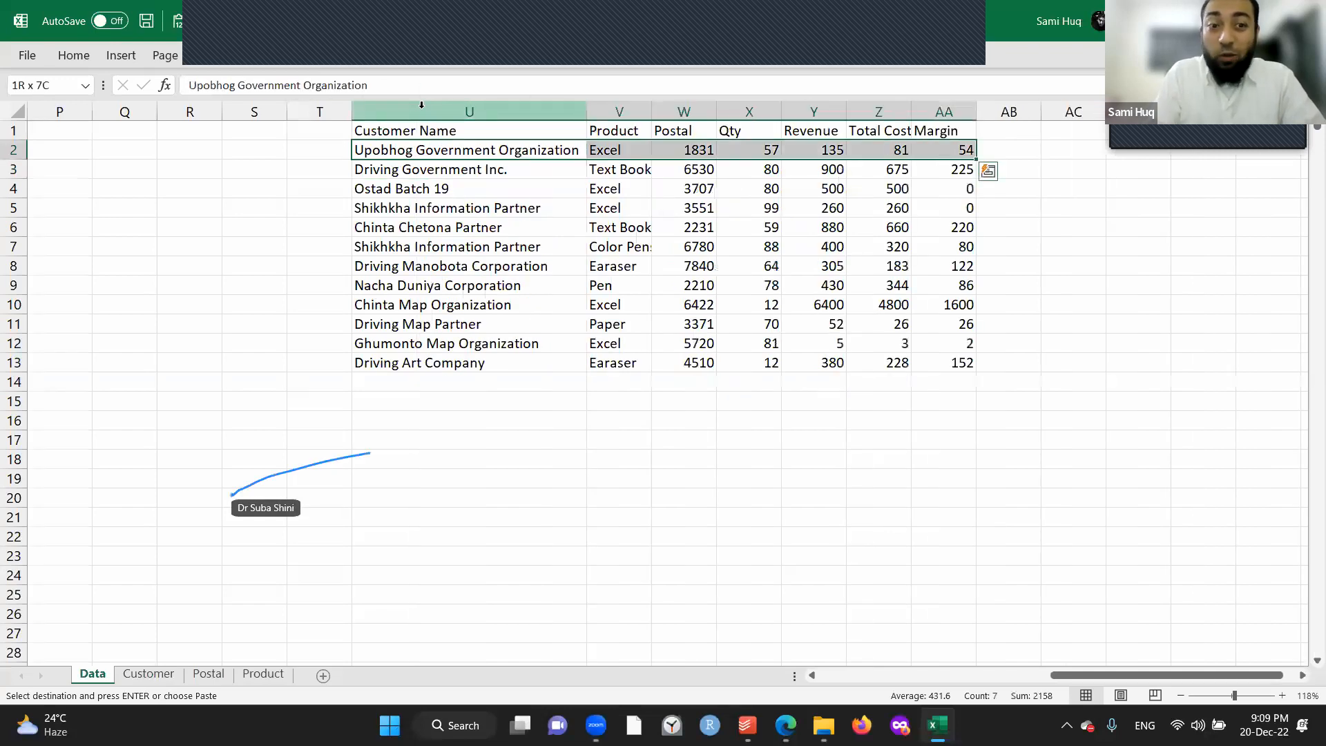
{"action": "left_click", "coordinate": [81, 58]}
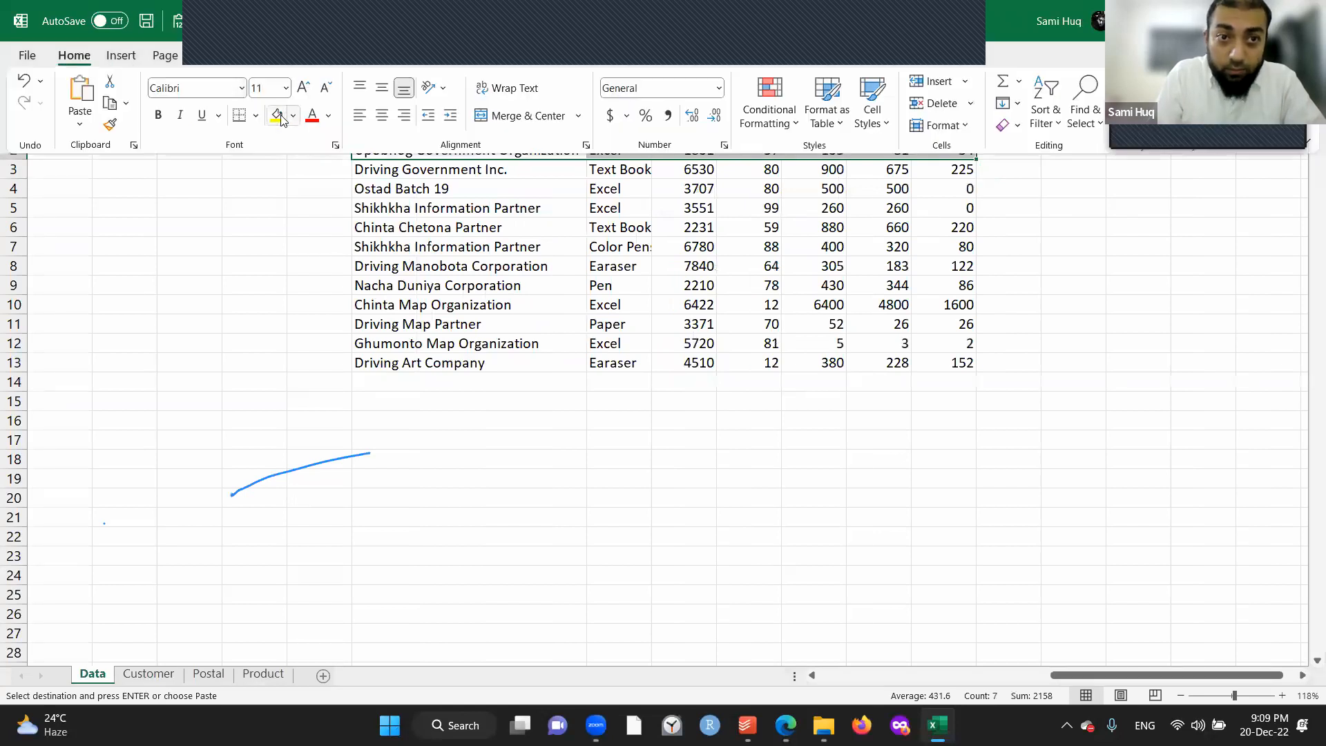
{"action": "left_click", "coordinate": [278, 116]}
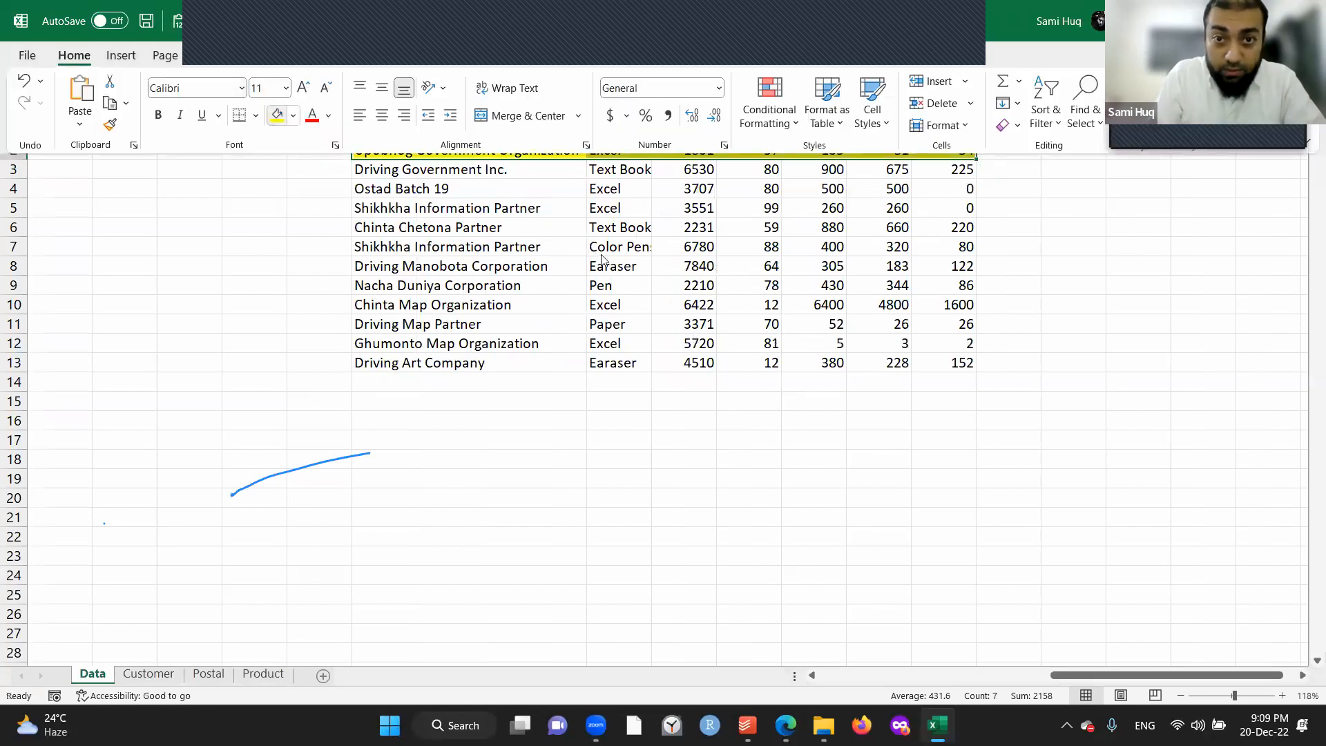
{"action": "double_click", "coordinate": [81, 59]}
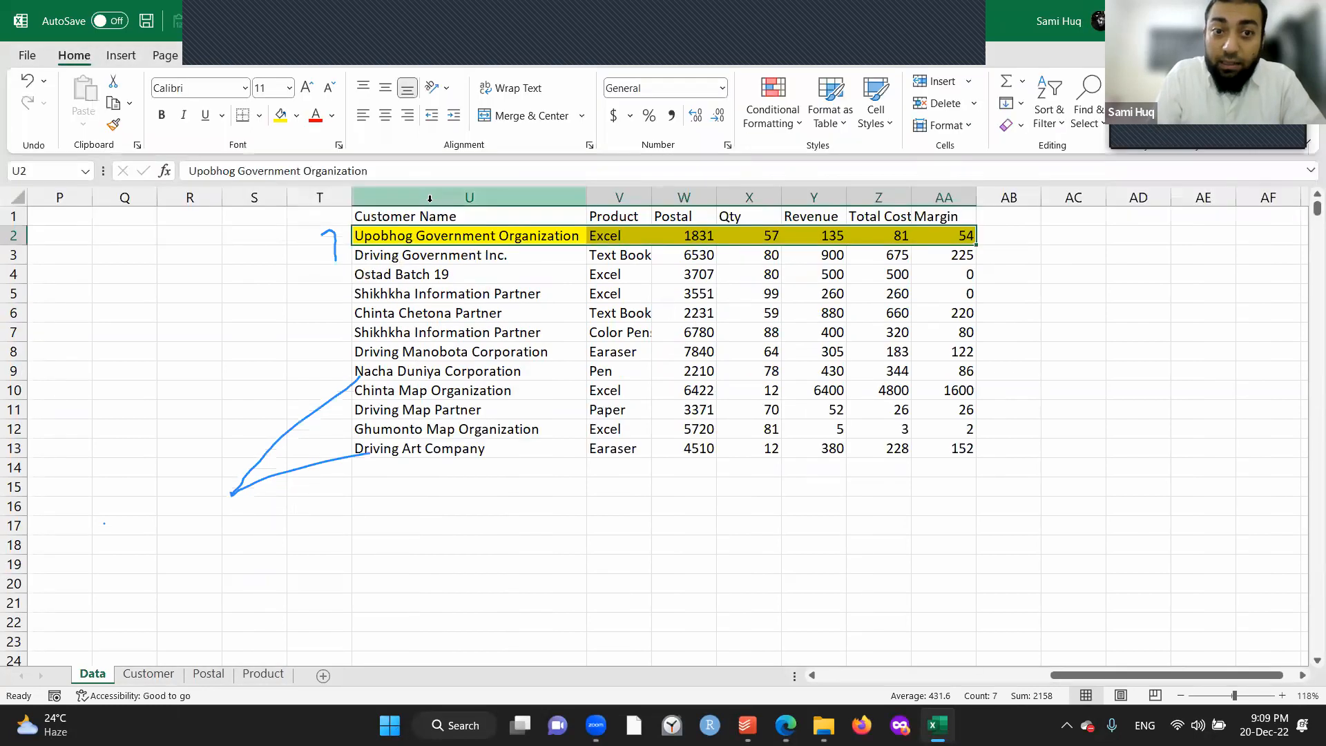
Fill the record in U3:AA3 with dark orange and the record in U4:AA4 with light green.
{"action": "left_click_drag", "start_coordinate": [455, 259], "coordinate": [945, 254]}
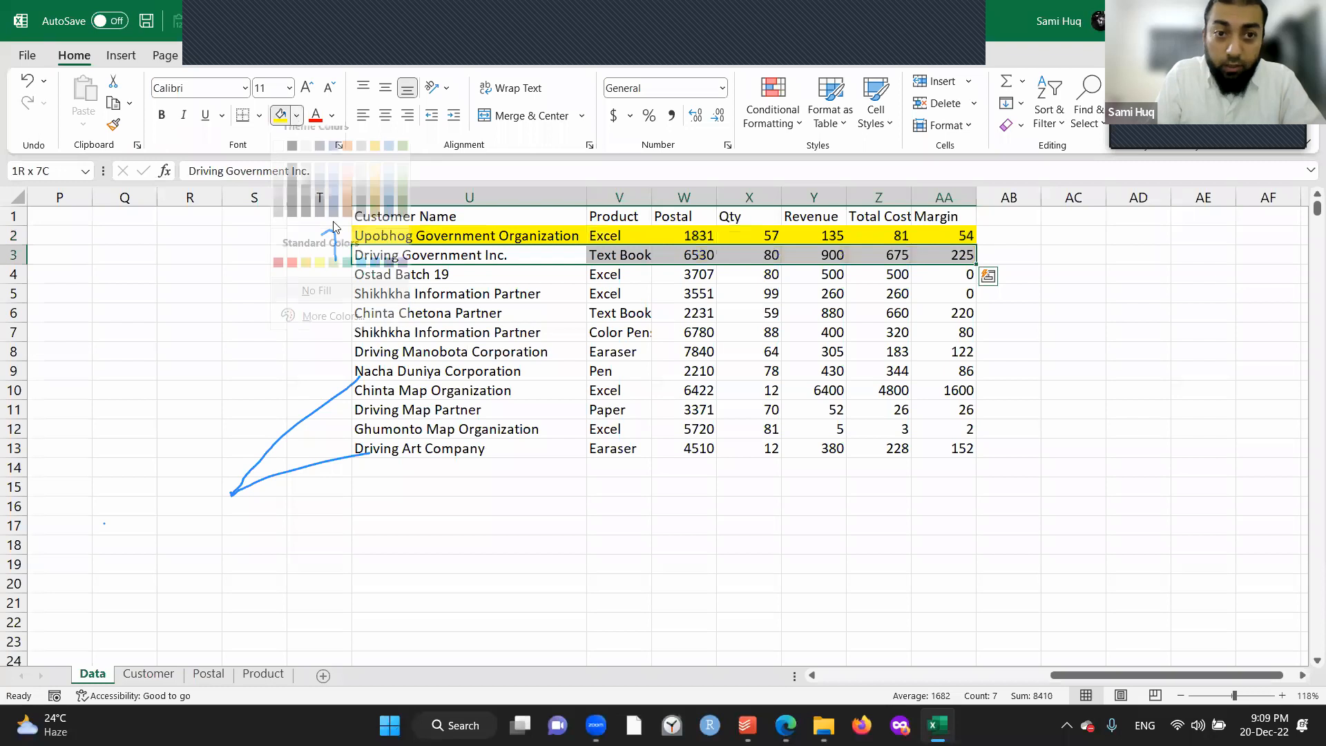
{"action": "left_click", "coordinate": [295, 119]}
{"action": "left_click", "coordinate": [347, 217]}
{"action": "left_click_drag", "start_coordinate": [408, 274], "coordinate": [953, 274]}
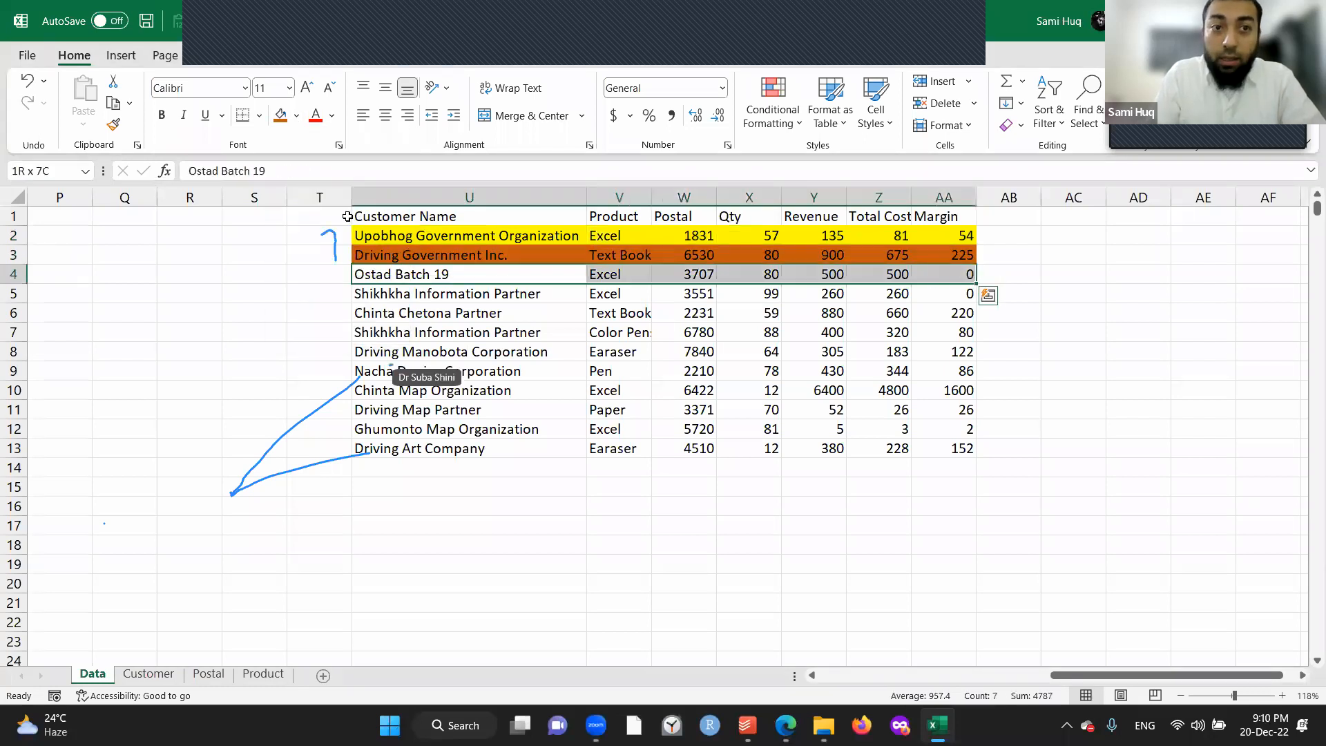
{"action": "left_click", "coordinate": [297, 119]}
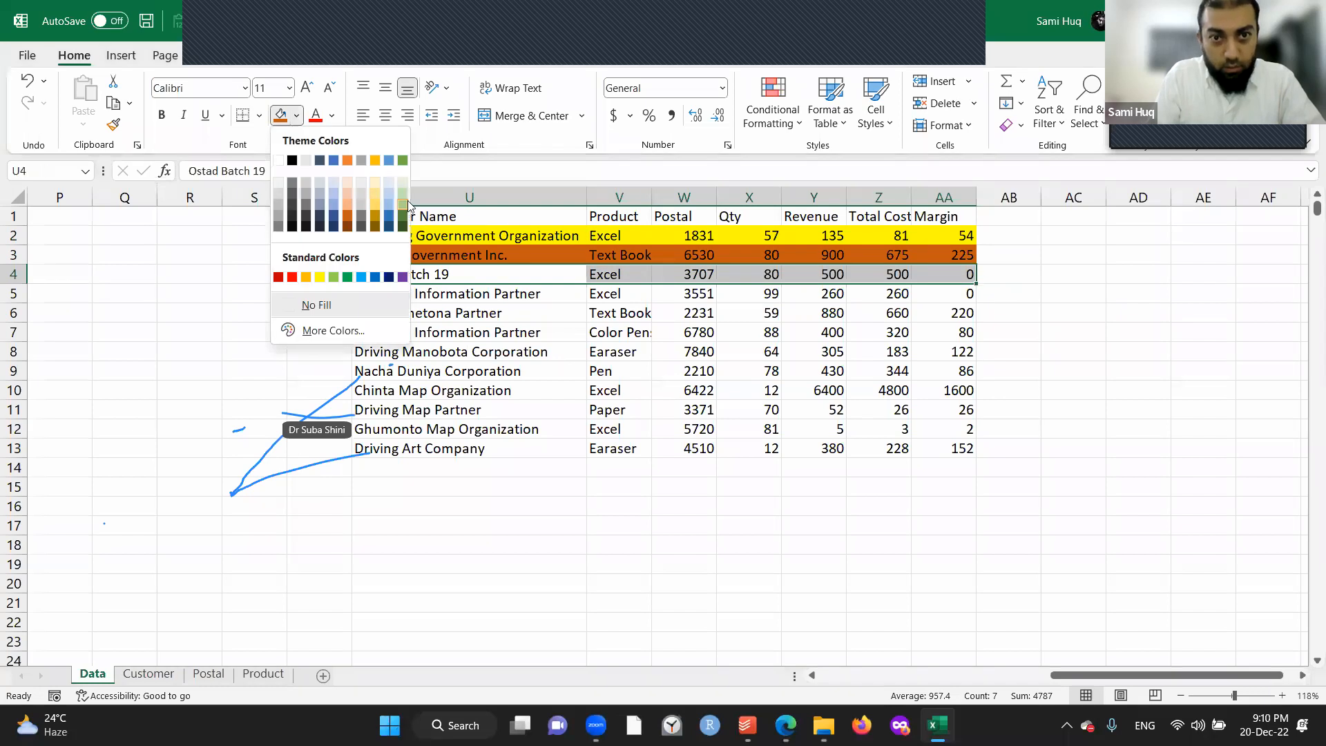
{"action": "left_click", "coordinate": [404, 196]}
Fill the record in U5:AA5 with orange and the record in U6:AA6 with light blue.
{"action": "key", "text": "Down"}
{"action": "key", "text": "ctrl+shift+Right"}
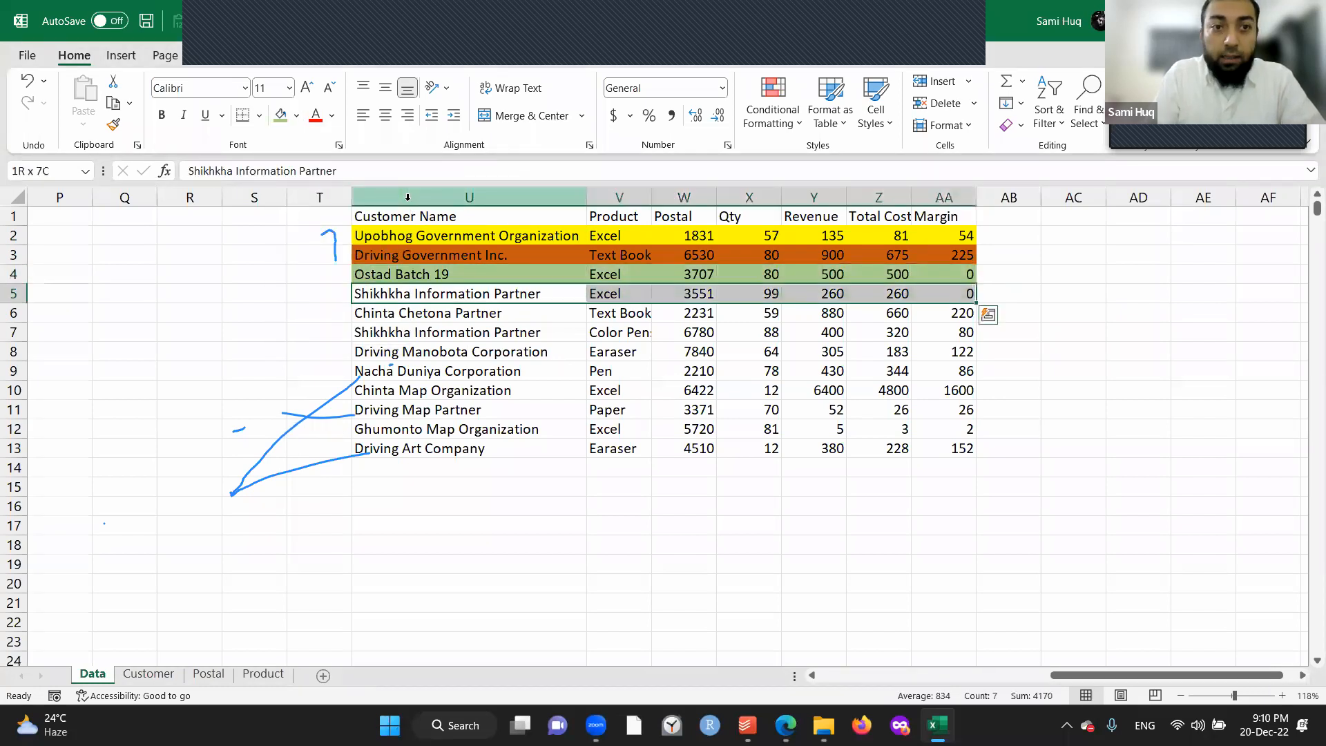
{"action": "left_click", "coordinate": [297, 118]}
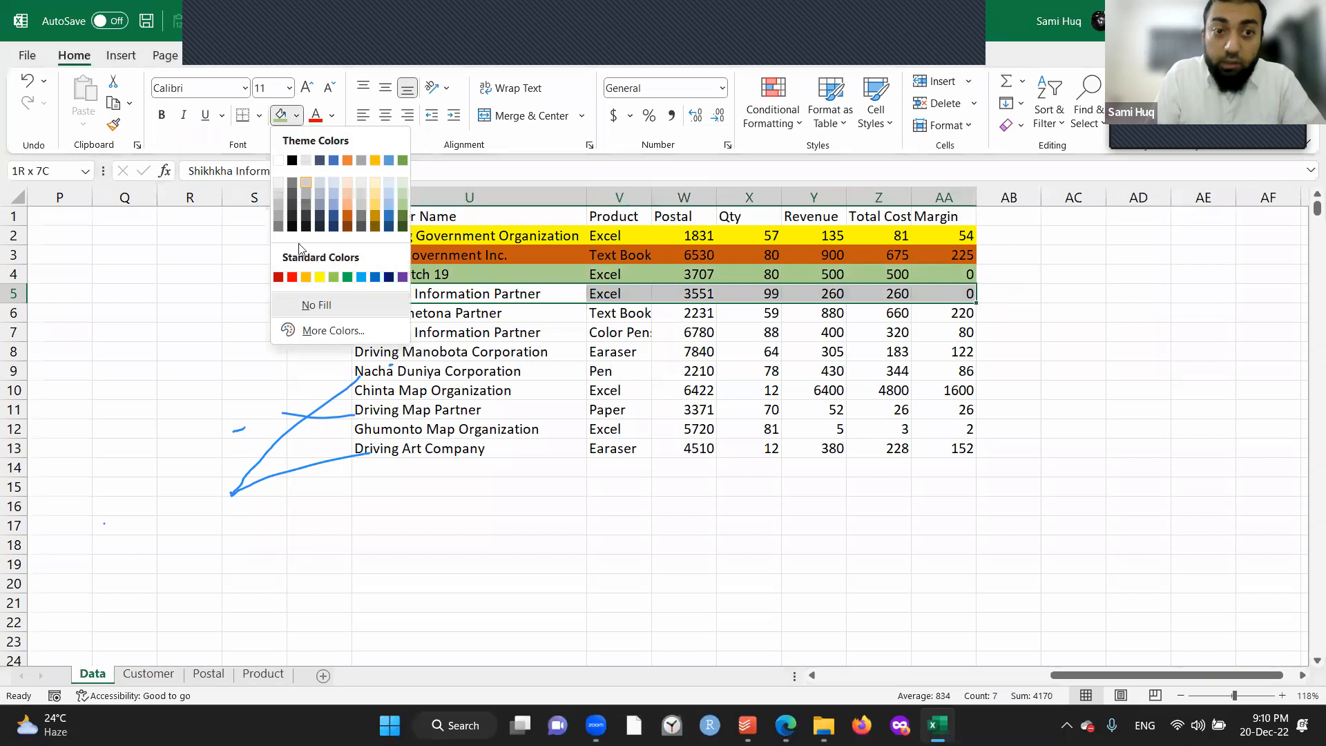
{"action": "left_click", "coordinate": [305, 277]}
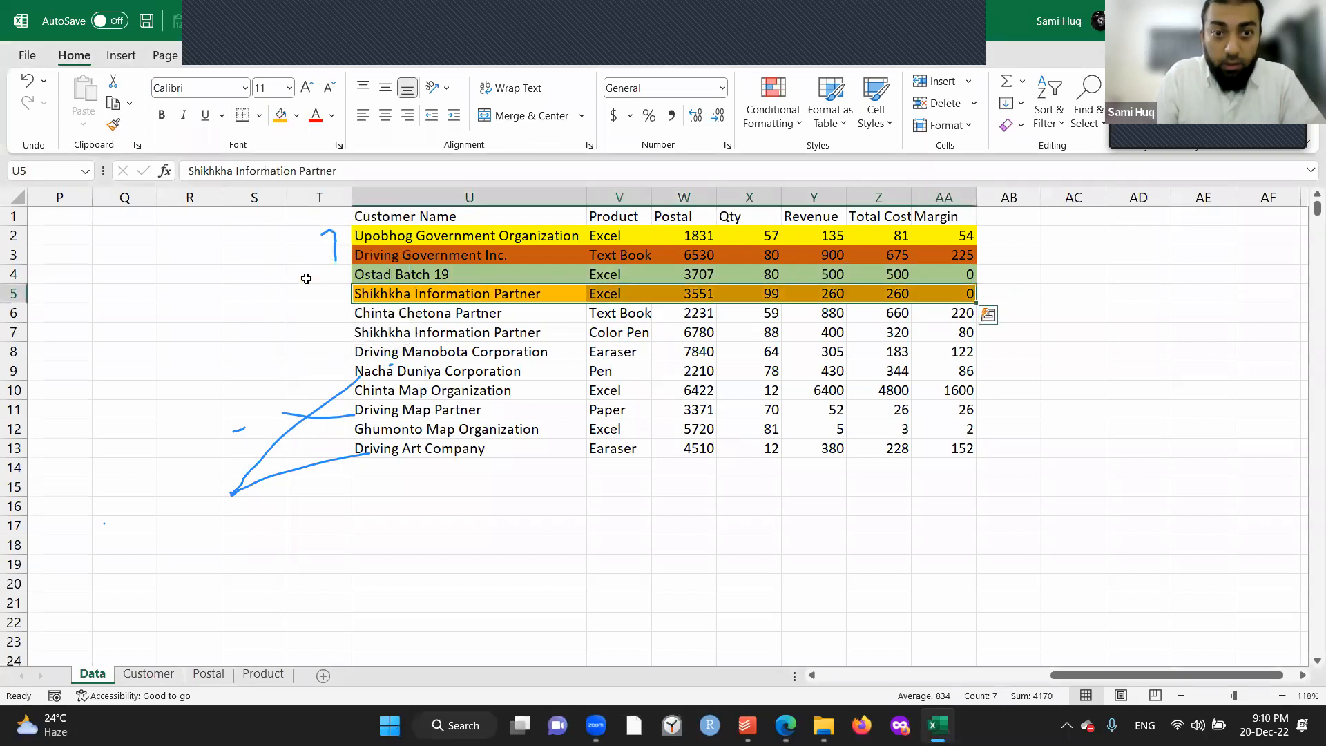
{"action": "key", "text": "Down"}
{"action": "key", "text": "ctrl+shift+Right"}
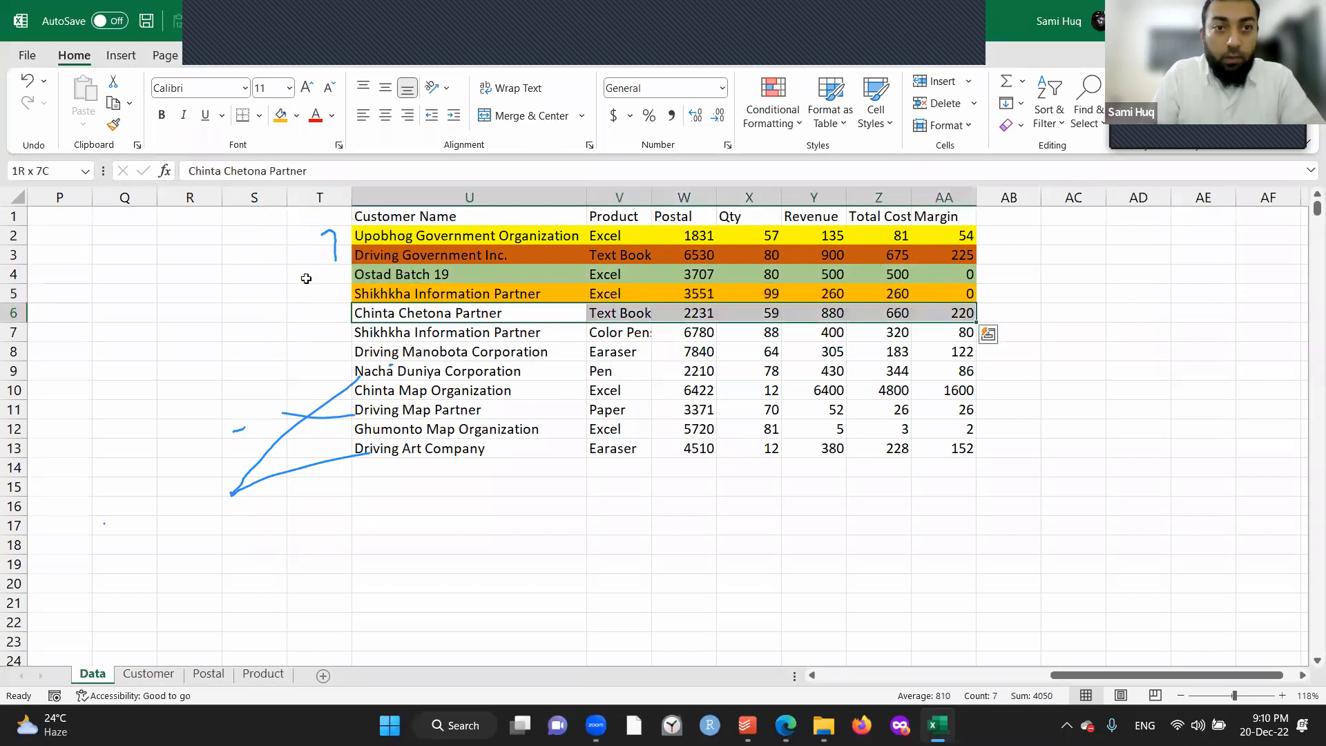
{"action": "left_click", "coordinate": [297, 117]}
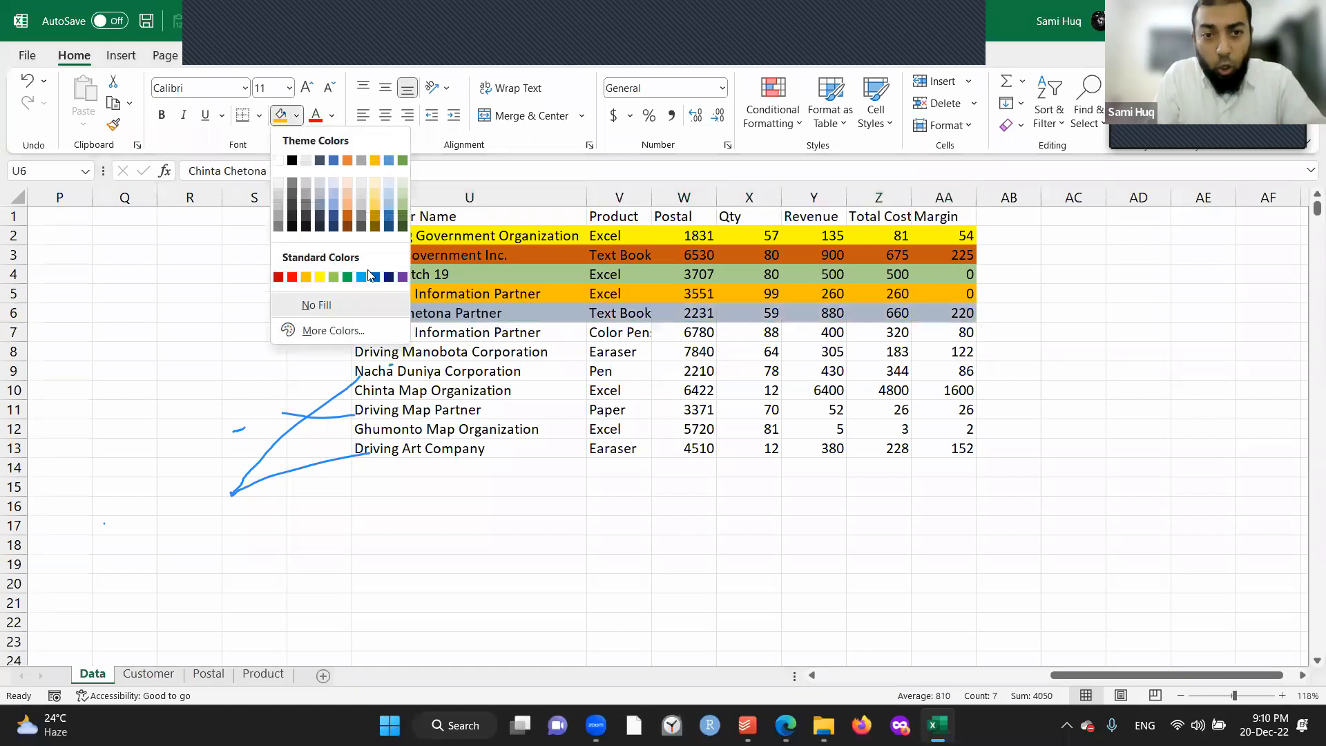
{"action": "left_click", "coordinate": [362, 278]}
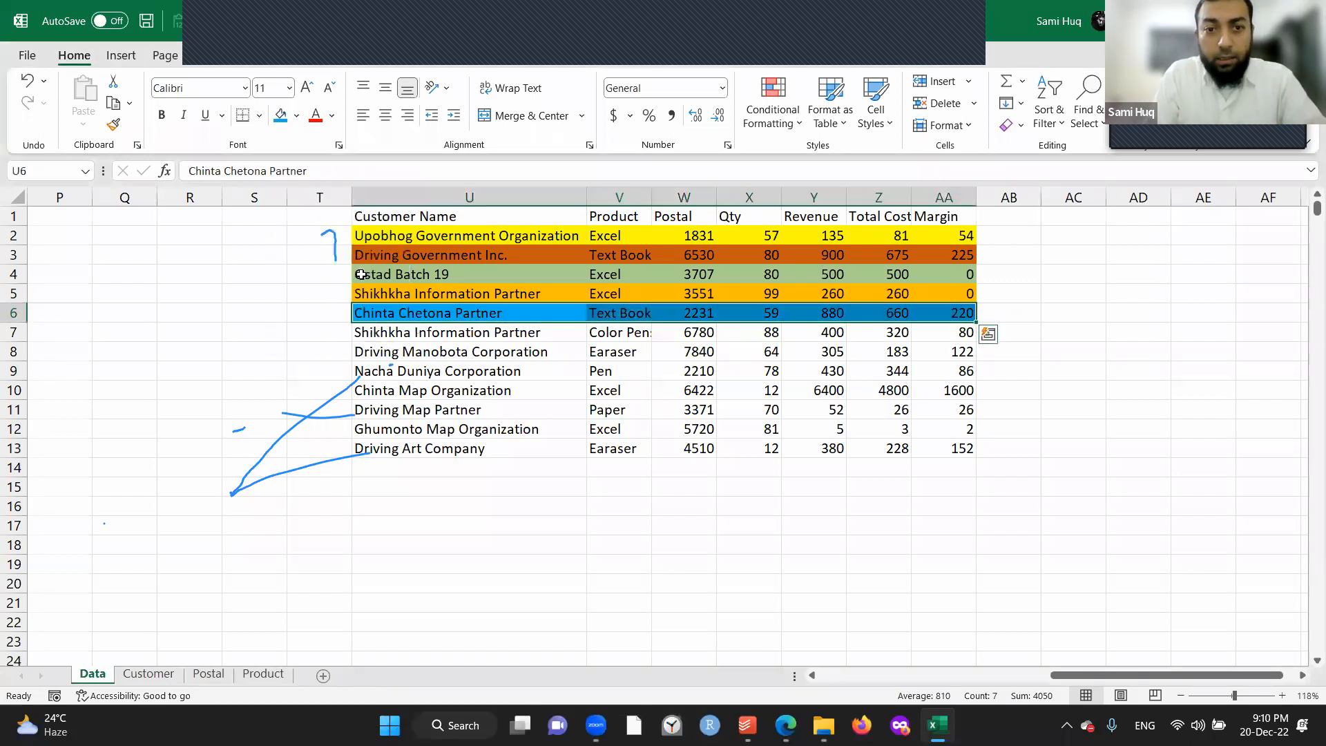
Clear the surplus pasted records in U8:AA13, keeping only the sample down to row 7.
{"action": "left_click", "coordinate": [454, 344]}
{"action": "key", "text": "ctrl+shift+Down"}
{"action": "key", "text": "ctrl+shift+Right"}
{"action": "key", "text": "Delete"}
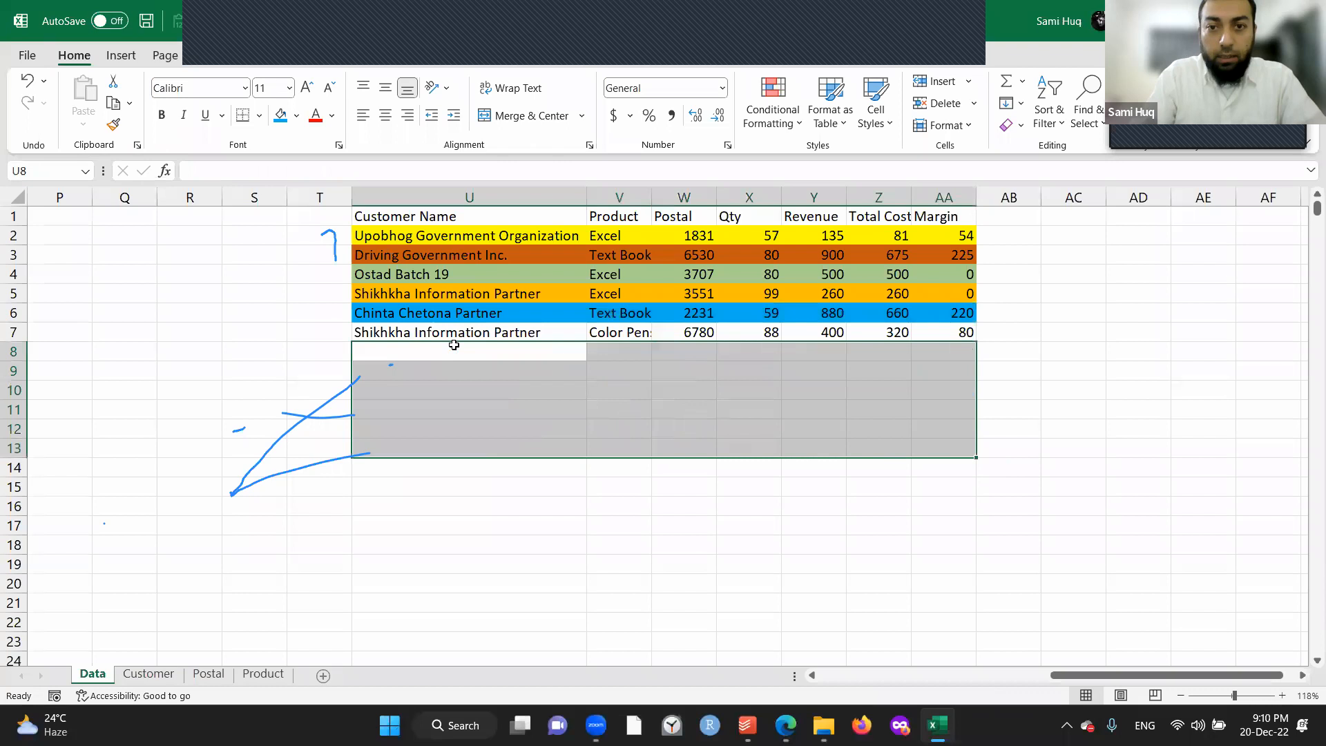
{"action": "key", "text": "Up"}
{"action": "key", "text": "Up"}
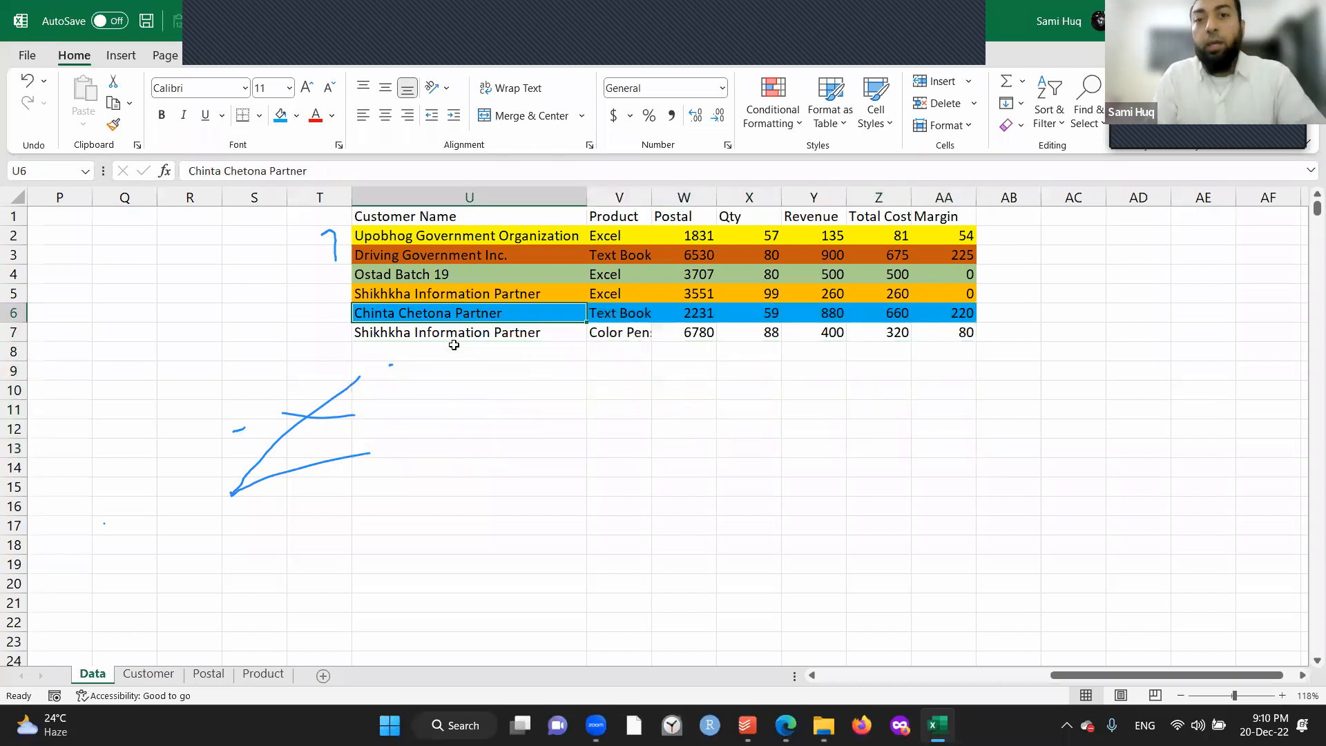
Insert a blank column before the sample's Postal column and narrow it to a thin gap.
{"action": "left_click", "coordinate": [700, 194]}
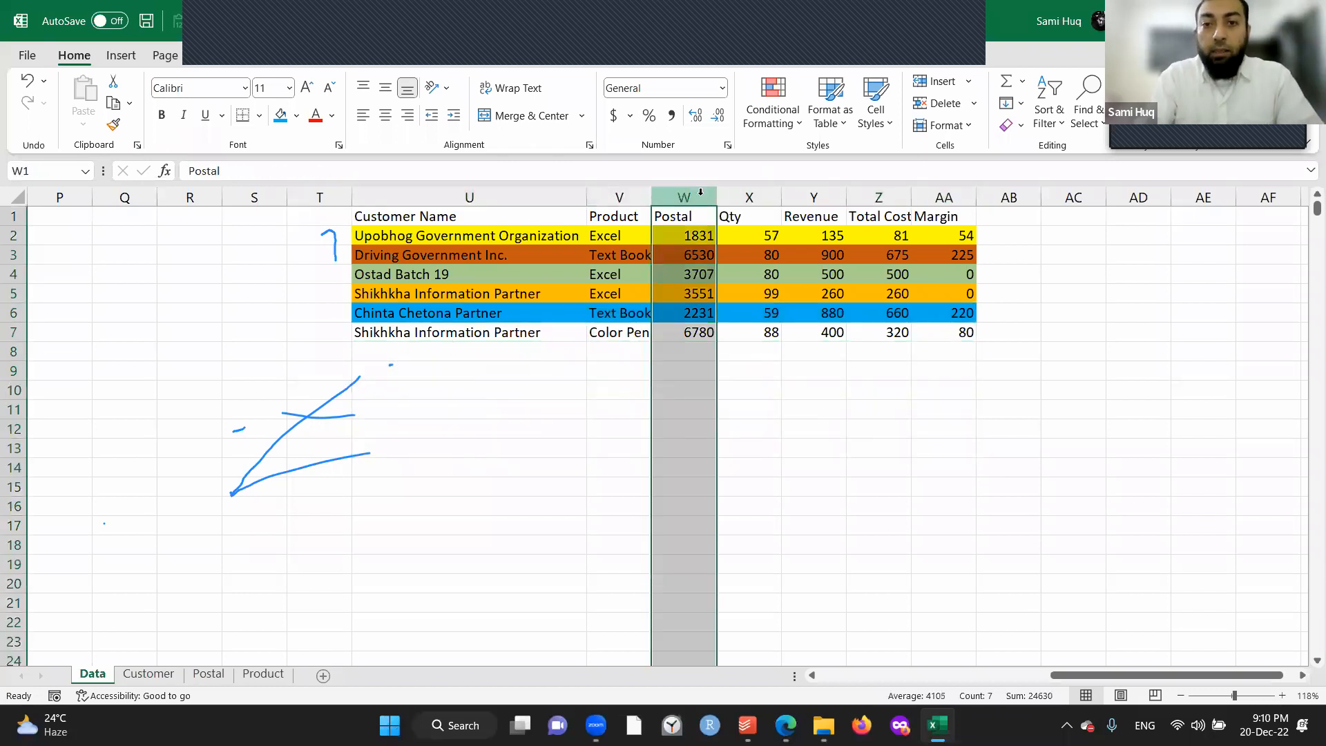
{"action": "key", "text": "ctrl+shift+equal"}
{"action": "left_click_drag", "start_coordinate": [711, 194], "coordinate": [660, 197]}
{"action": "left_click", "coordinate": [721, 256]}
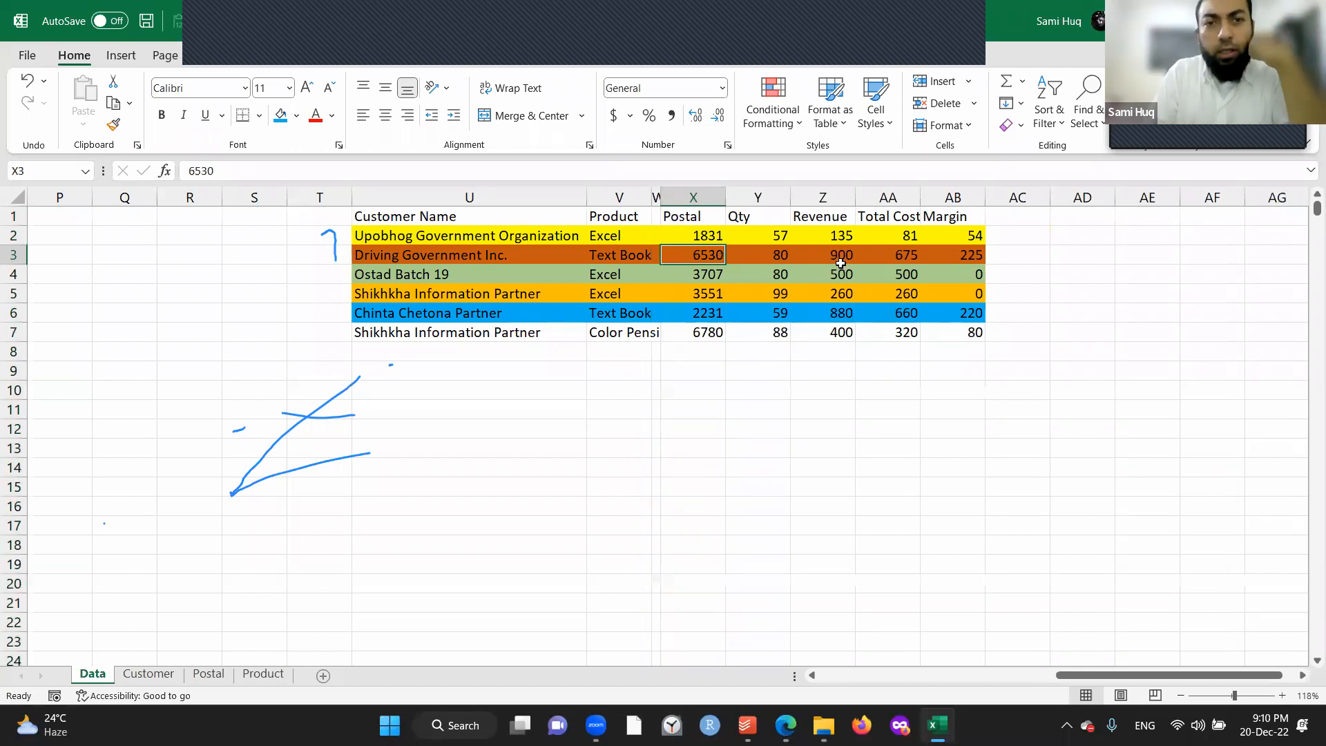
Try sorting the sample in ascending order from a Revenue cell beyond the blank column, and undo the sort.
{"action": "left_click", "coordinate": [822, 248]}
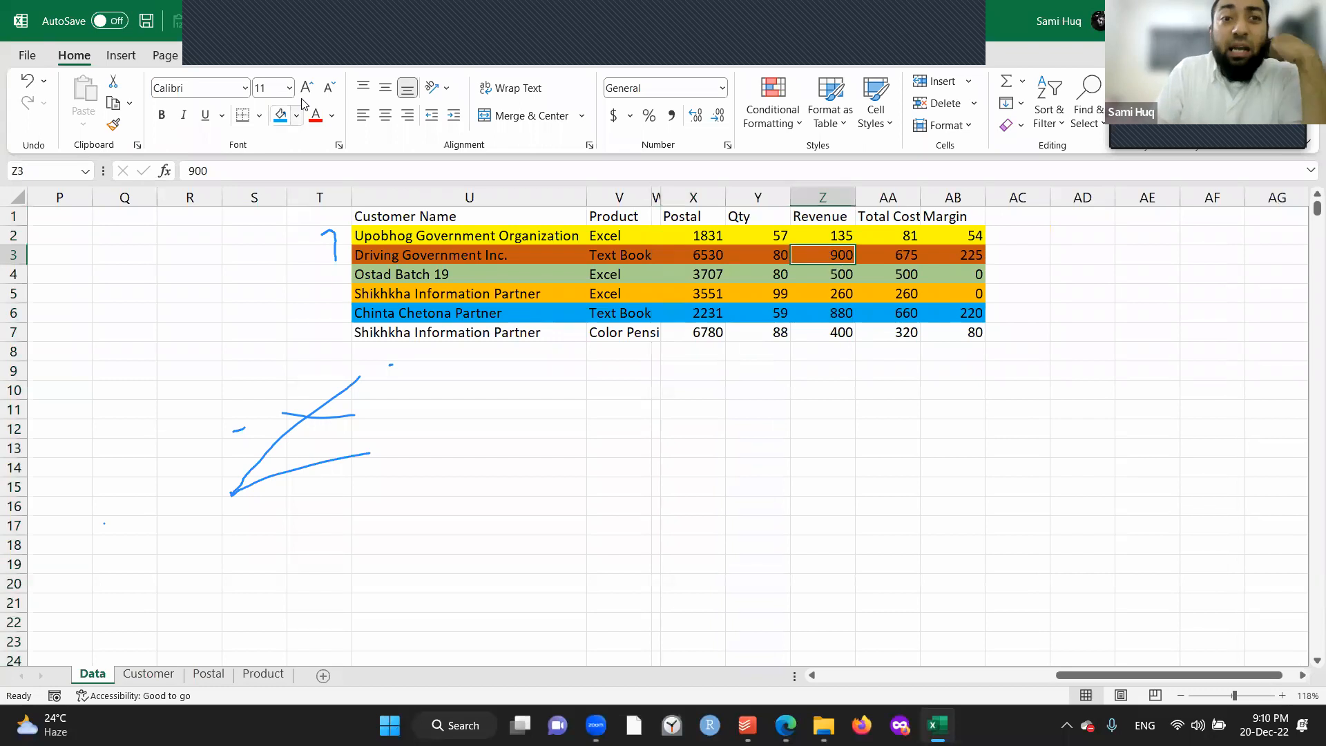
{"action": "left_click", "coordinate": [310, 54]}
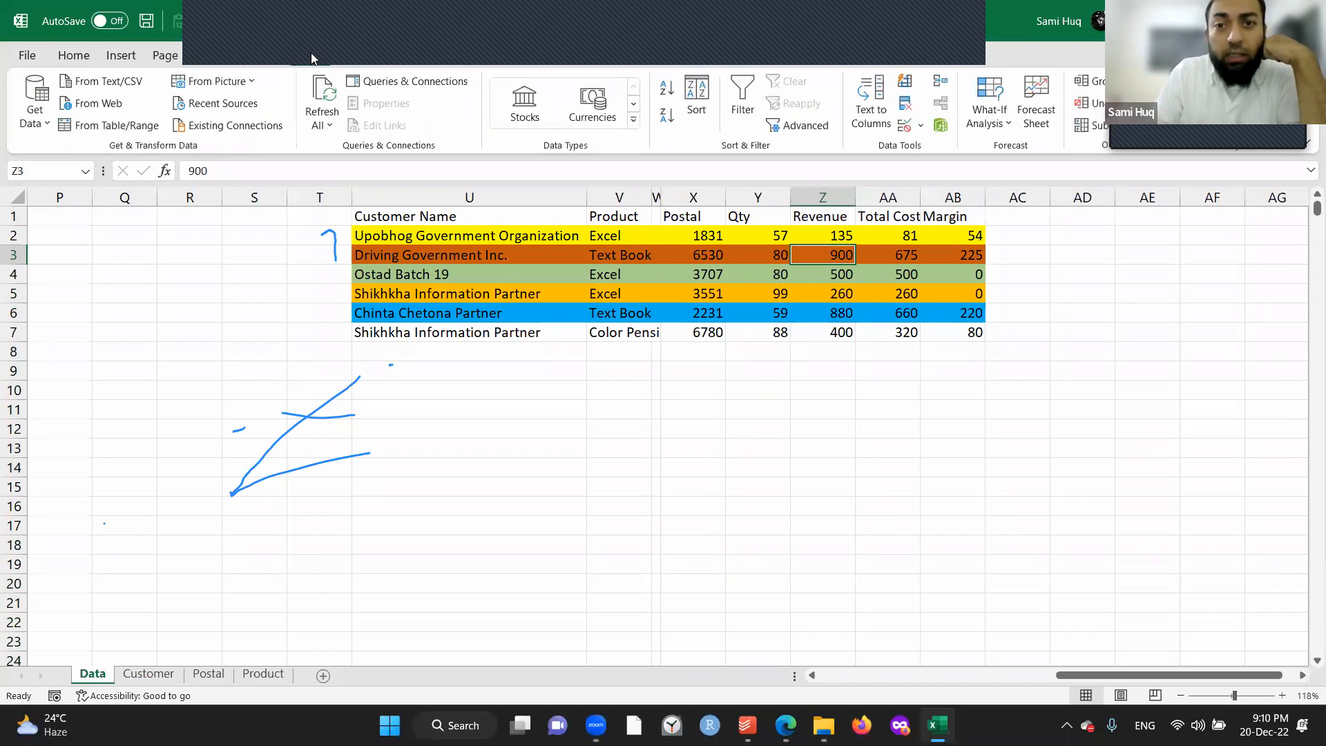
{"action": "left_click", "coordinate": [665, 89]}
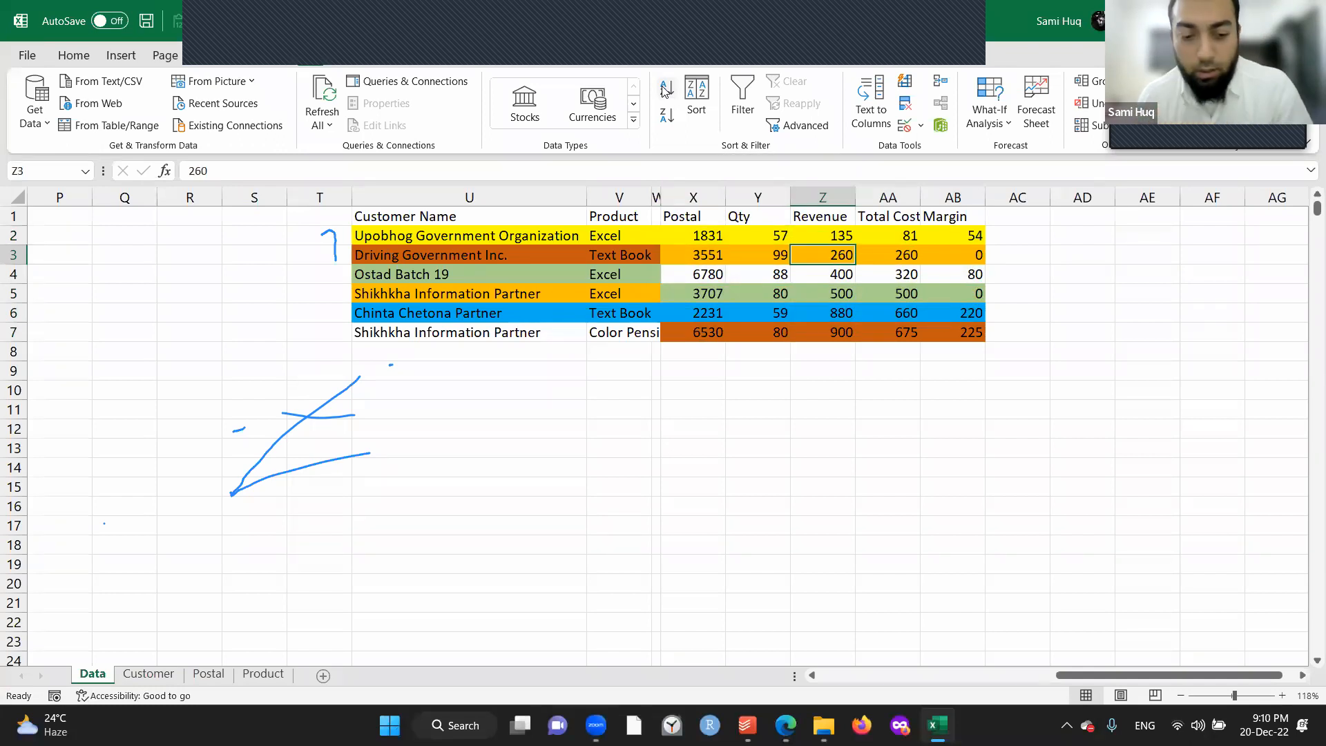
{"action": "key", "text": "ctrl+z"}
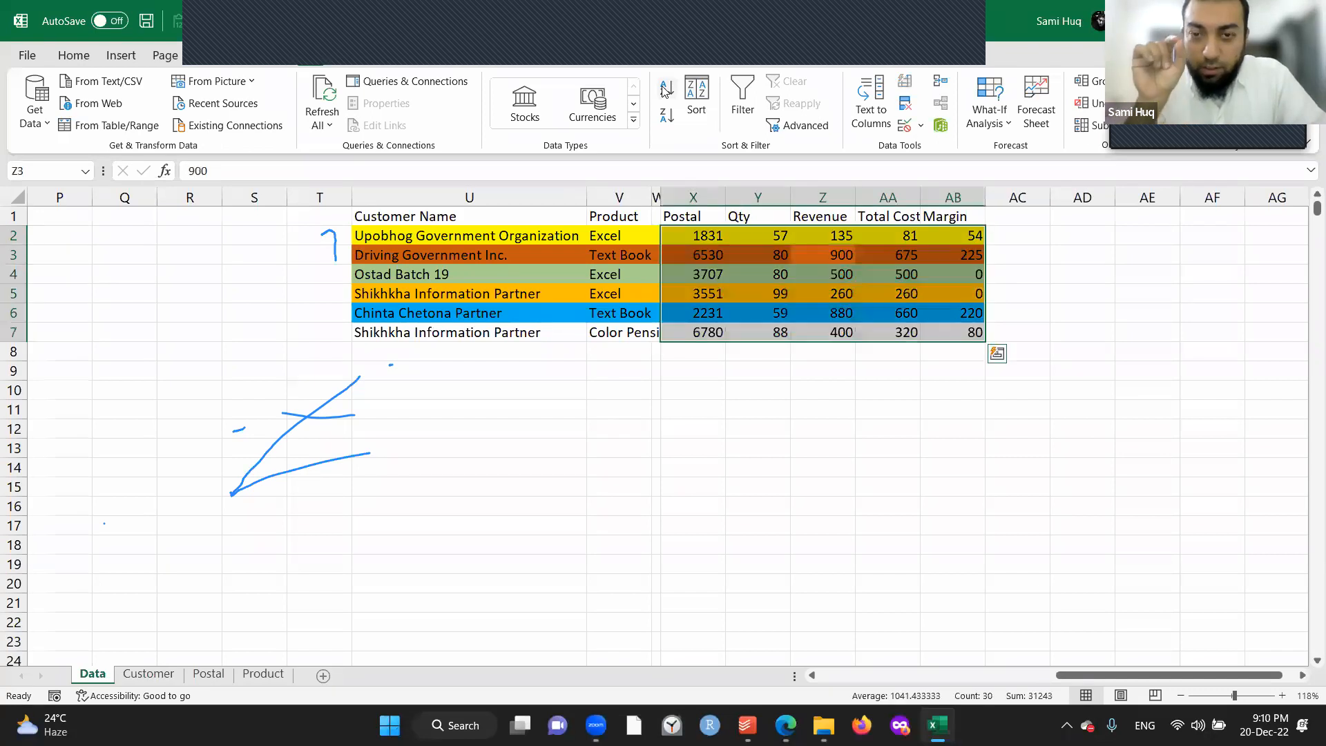
Examine how blank column W splits the record in row 3 between the Product and Postal columns.
{"action": "key", "text": "Left"}
{"action": "key", "text": "Left"}
{"action": "key", "text": "Left"}
{"action": "key", "text": "Left"}
{"action": "key", "text": "Left"}
{"action": "key", "text": "Left"}
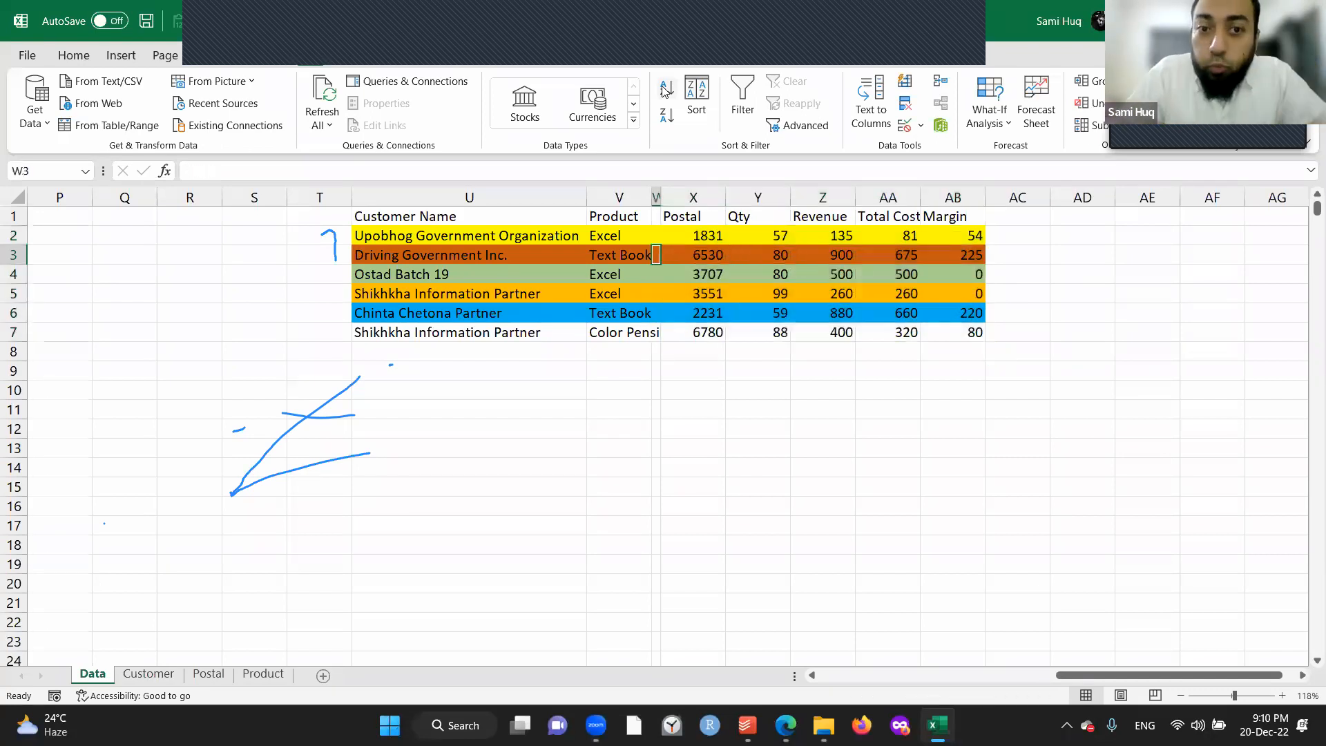
{"action": "key", "text": "Right"}
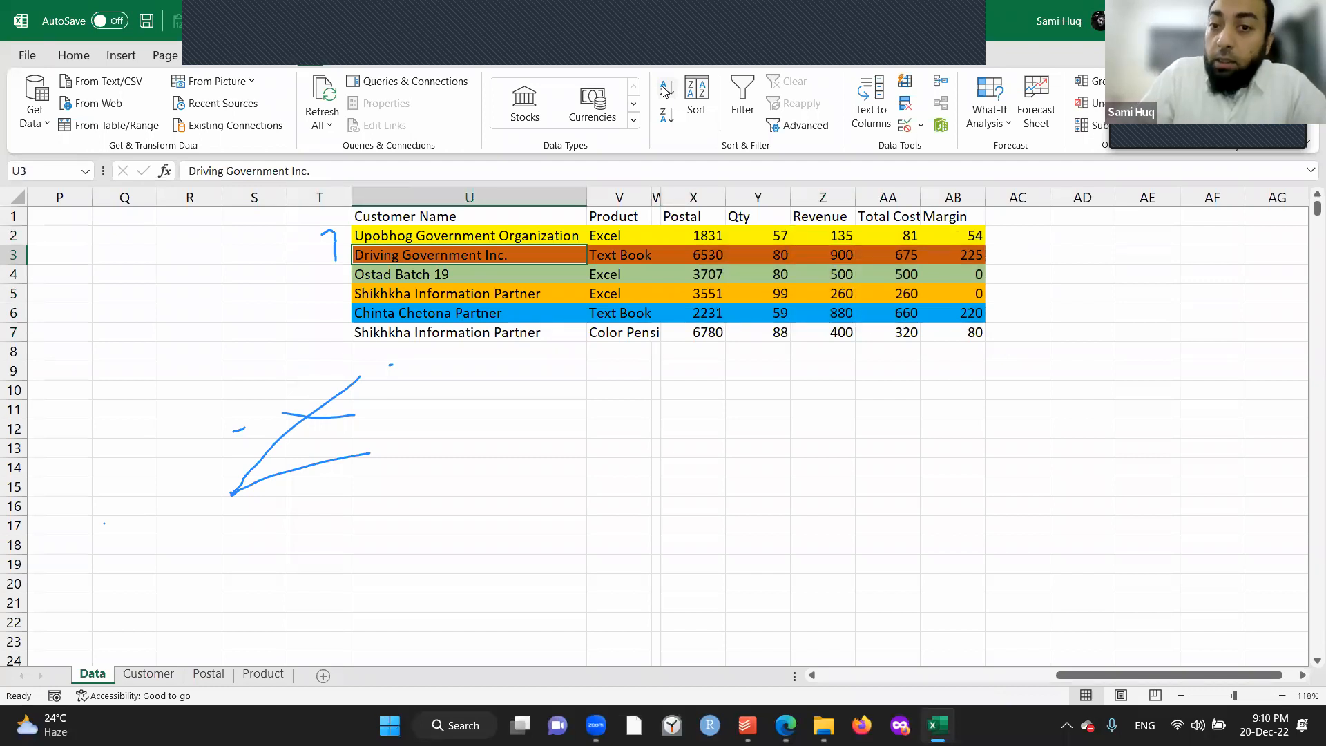
{"action": "key", "text": "shift+Right"}
{"action": "key", "text": "shift+Right"}
{"action": "key", "text": "shift+Right"}
{"action": "key", "text": "shift+Right"}
{"action": "key", "text": "shift+Right"}
{"action": "key", "text": "shift+Right"}
{"action": "key", "text": "shift+Right"}
{"action": "key", "text": "Left"}
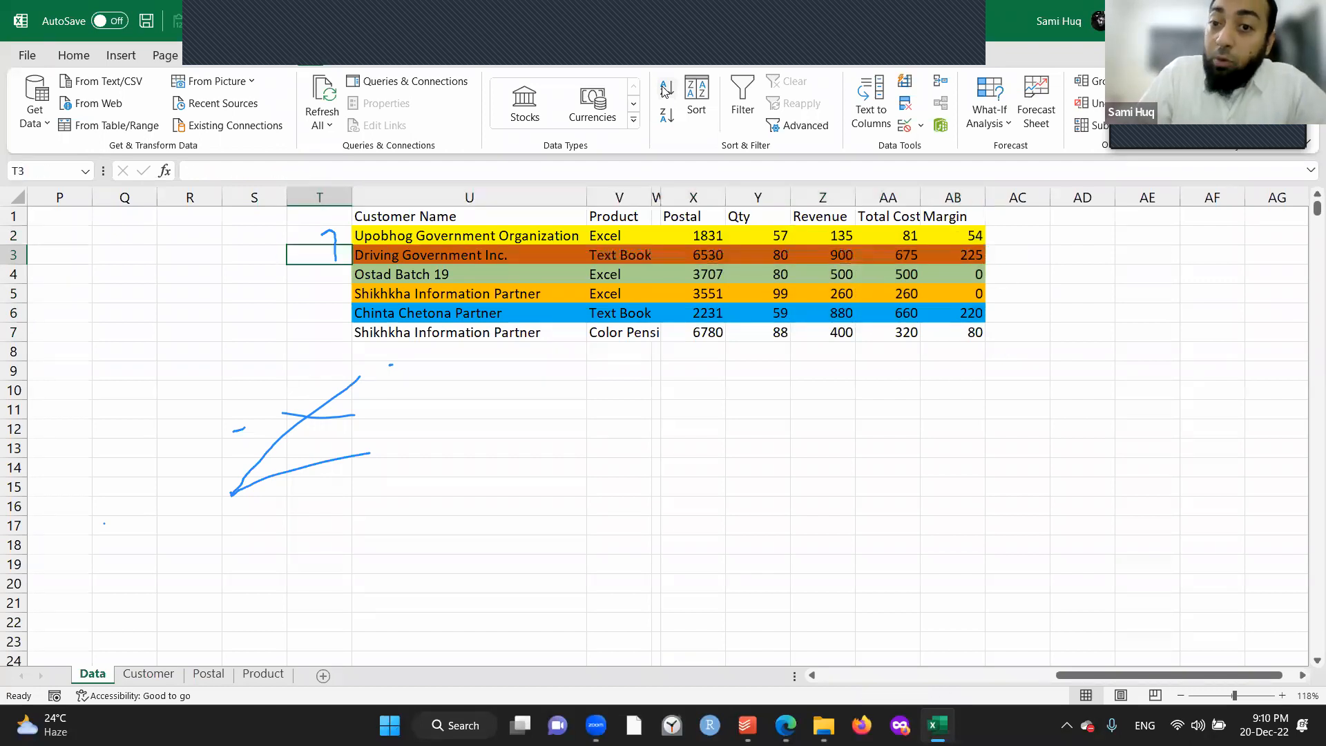
{"action": "key", "text": "Right"}
{"action": "key", "text": "Right"}
{"action": "key", "text": "Right"}
{"action": "key", "text": "Right"}
{"action": "key", "text": "Right"}
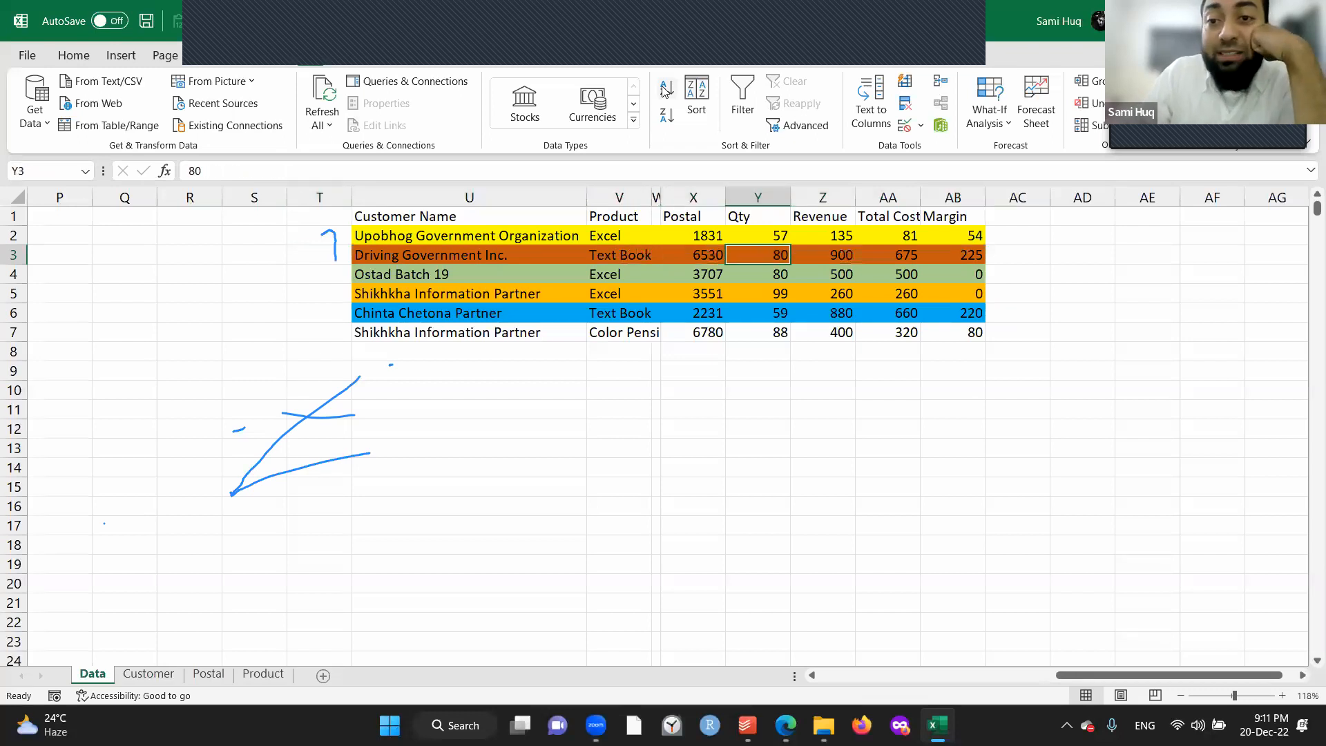
{"action": "key", "text": "Right"}
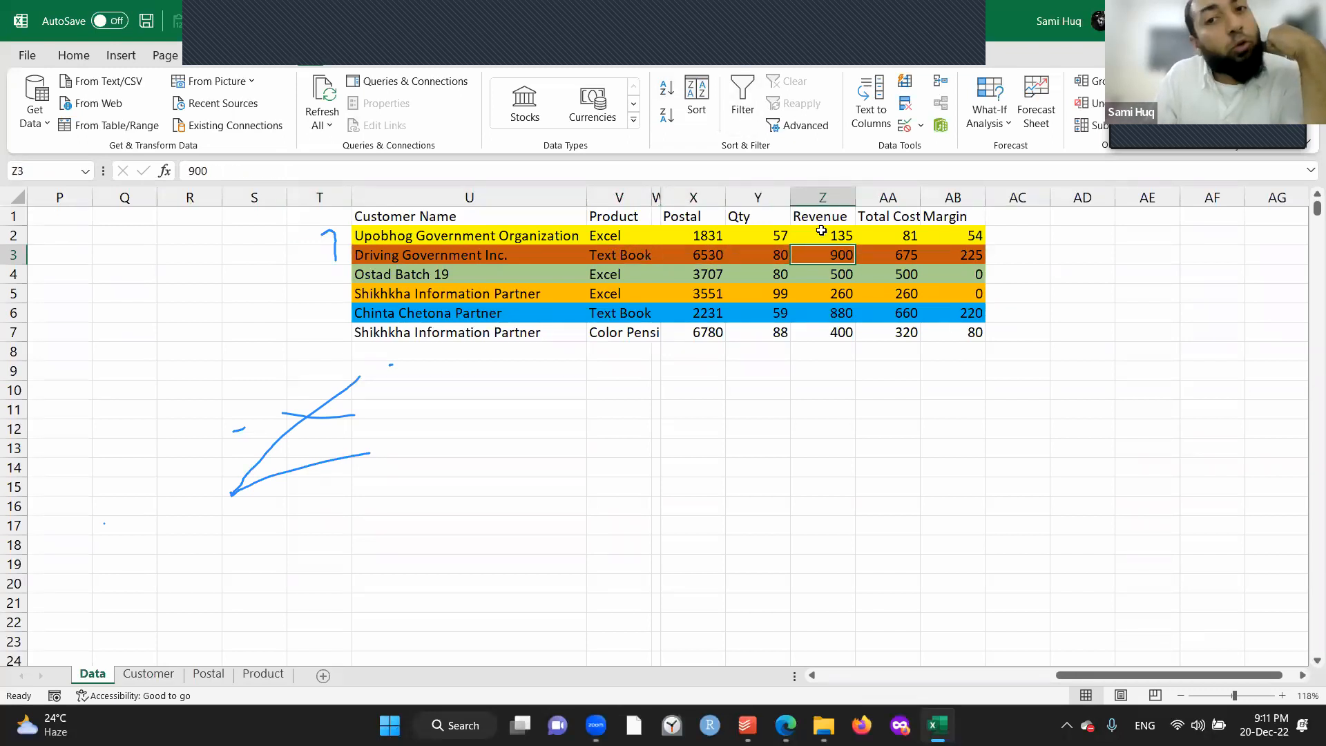
{"action": "left_click", "coordinate": [821, 230]}
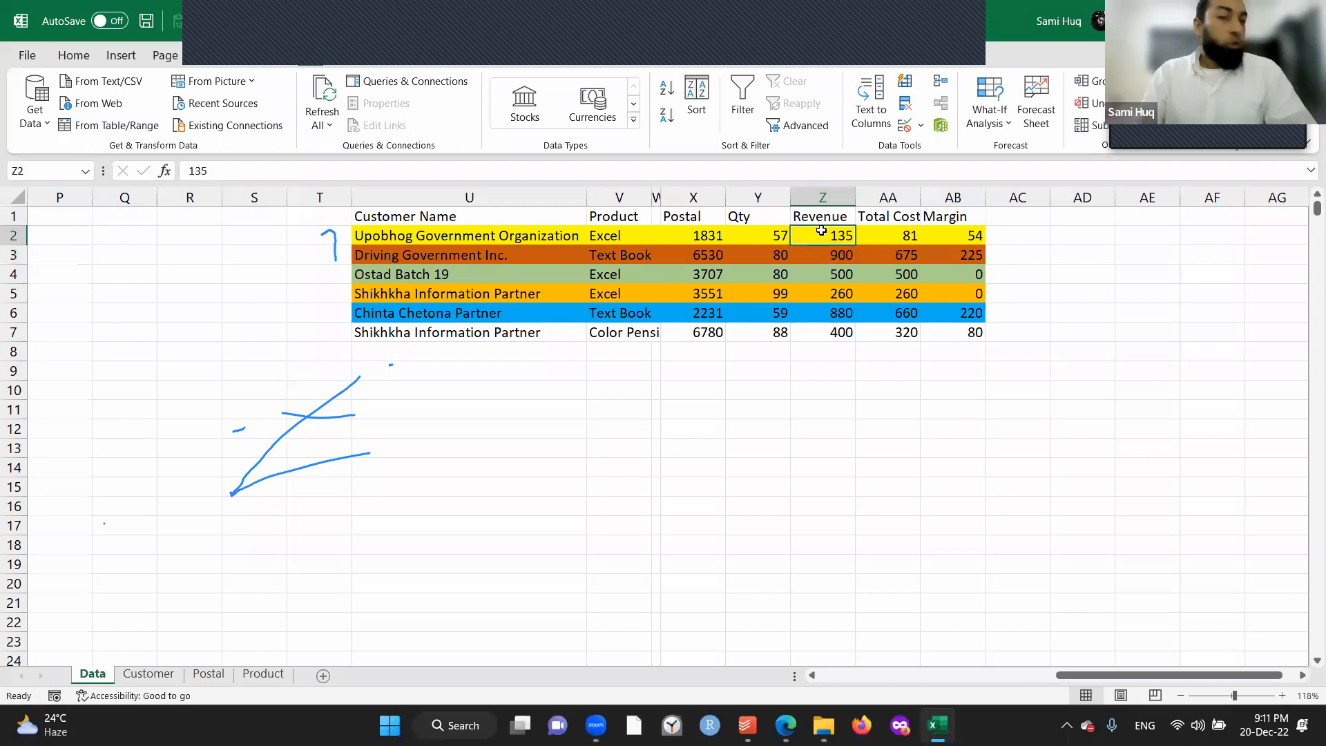
{"action": "key", "text": "Up"}
{"action": "key", "text": "ctrl+shift+Down"}
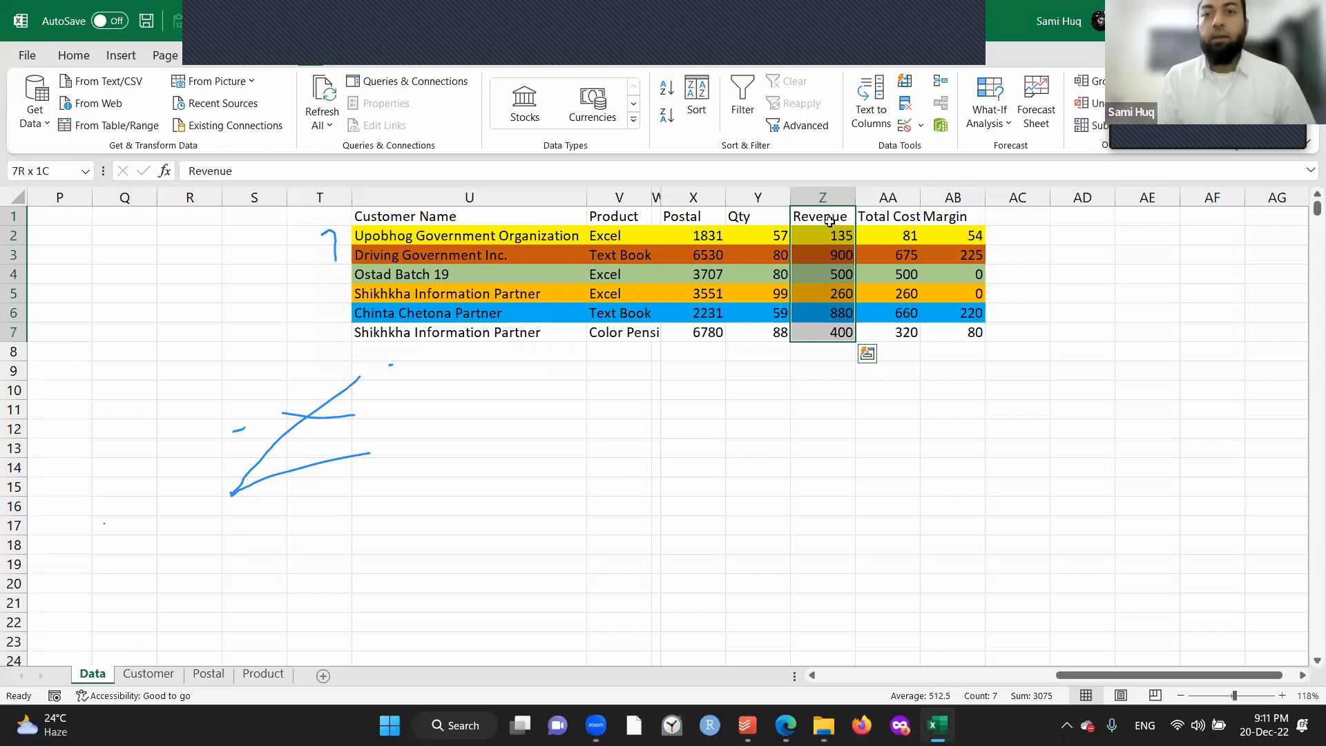
{"action": "left_click", "coordinate": [667, 117]}
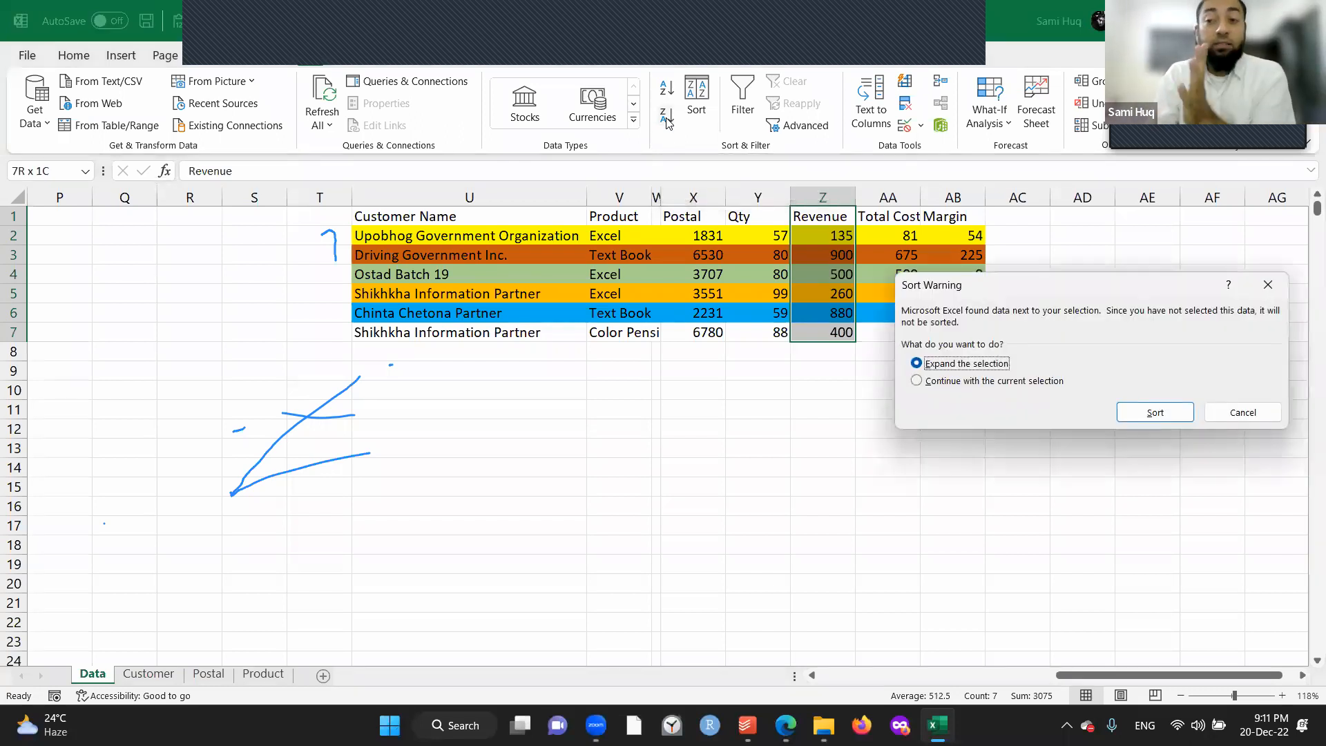
{"action": "left_click", "coordinate": [1239, 417]}
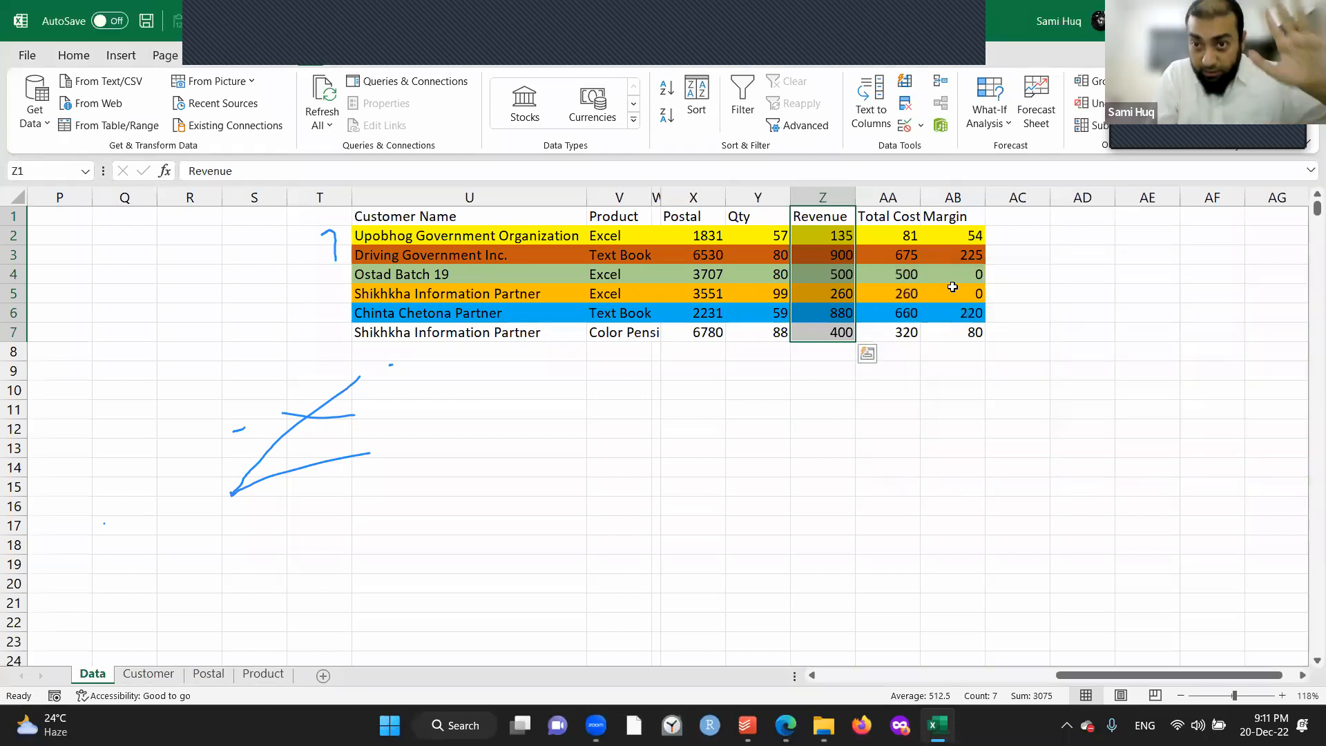
Try sorting the sample in descending order from the first Revenue value beyond the blank column.
{"action": "left_click", "coordinate": [952, 286]}
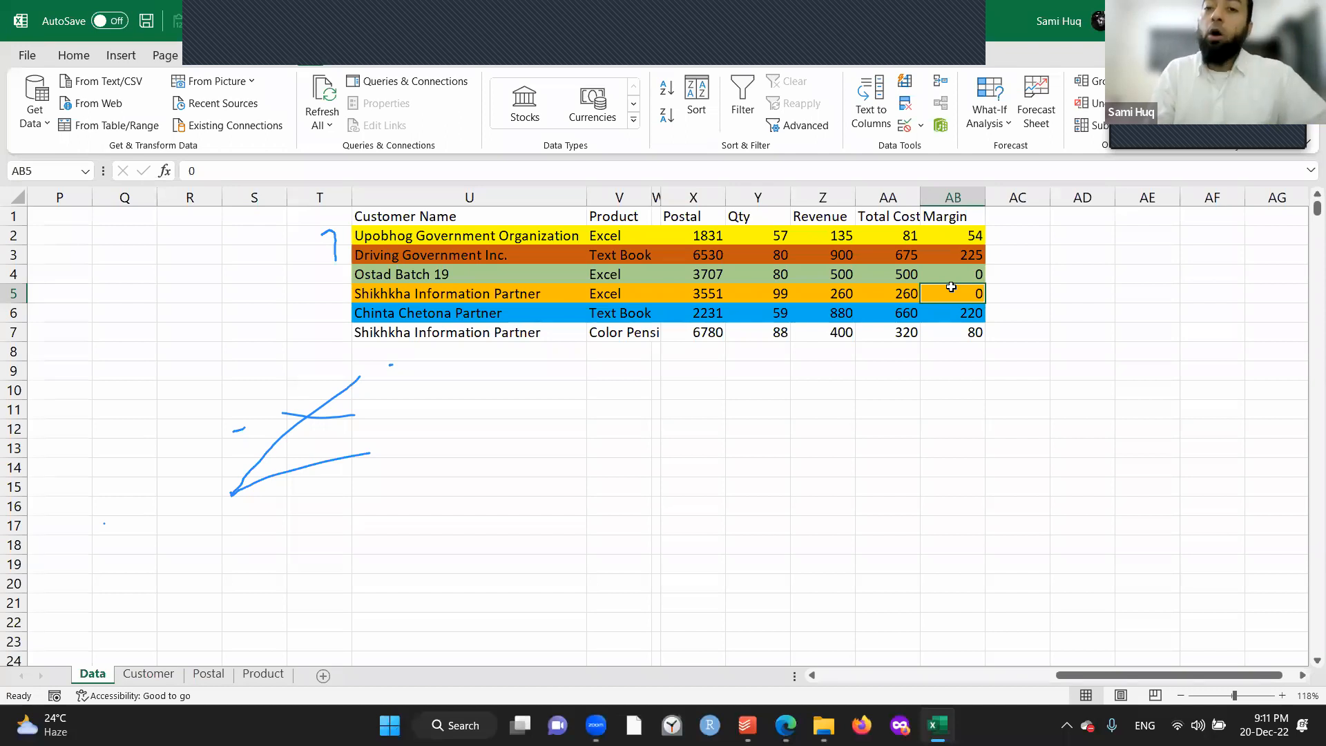
{"action": "left_click", "coordinate": [834, 270]}
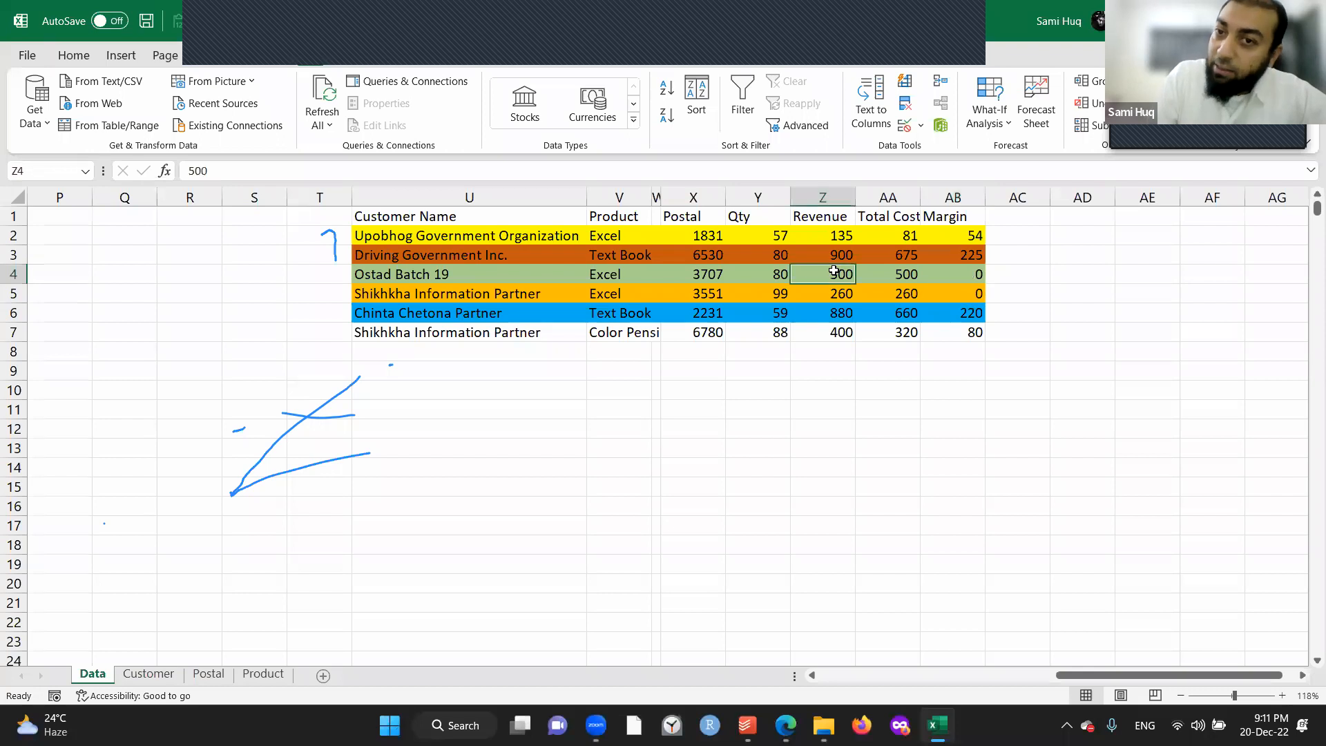
{"action": "left_click", "coordinate": [828, 337]}
{"action": "left_click", "coordinate": [826, 232]}
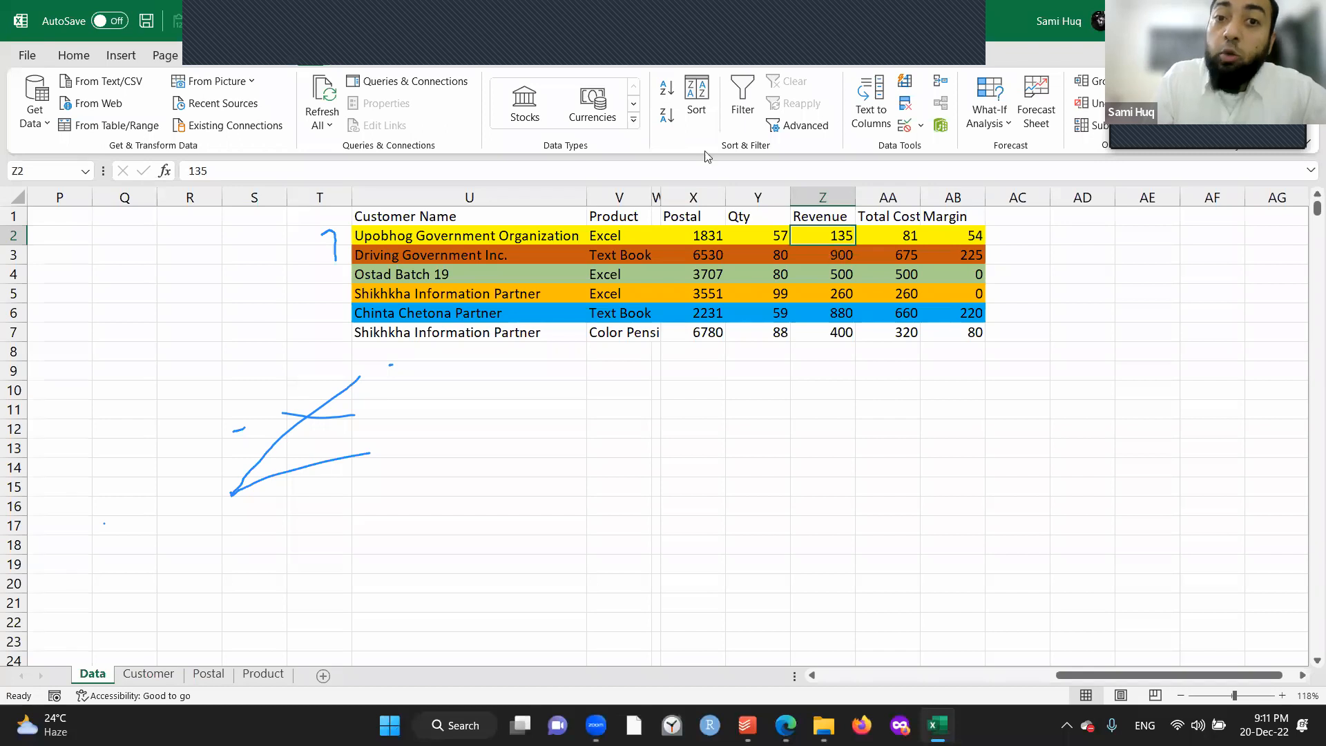
{"action": "left_click", "coordinate": [667, 116]}
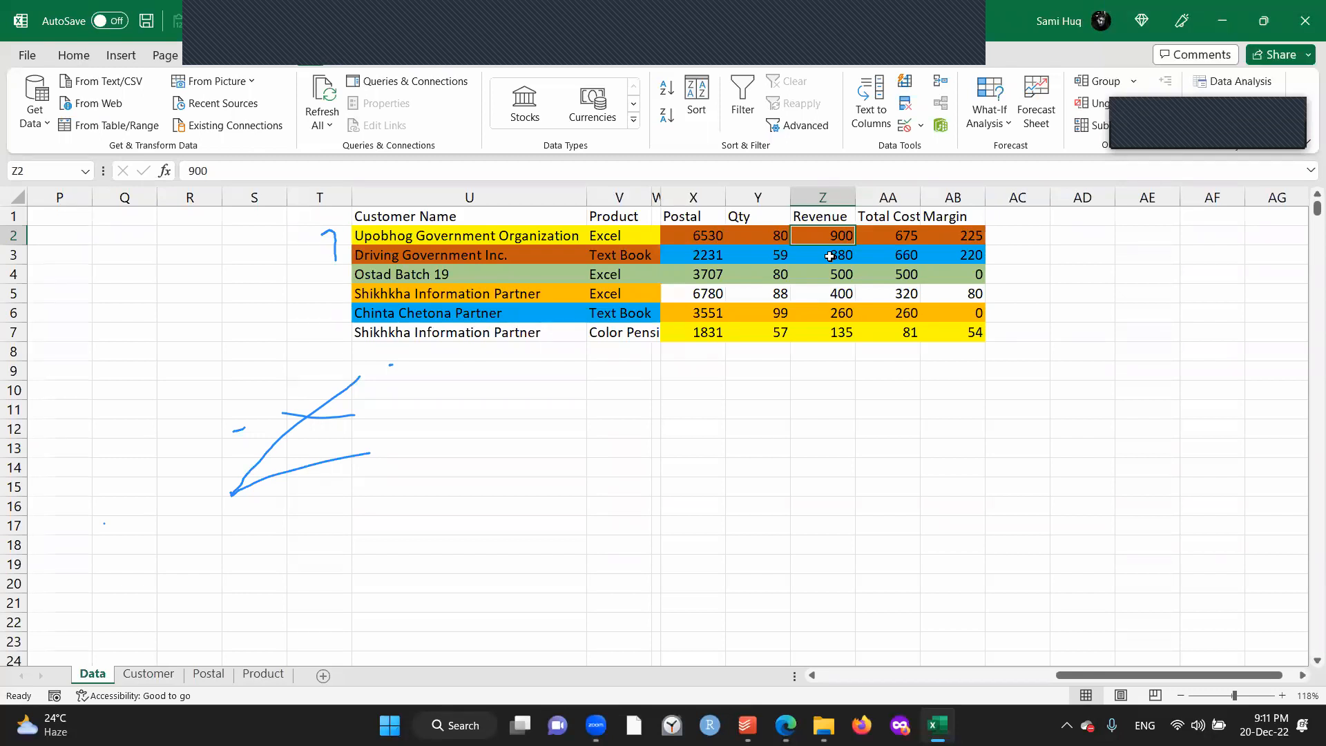
Compare the Postal to Margin values in row 2 with the Customer Name and Product block down to row 7.
{"action": "left_click", "coordinate": [688, 239]}
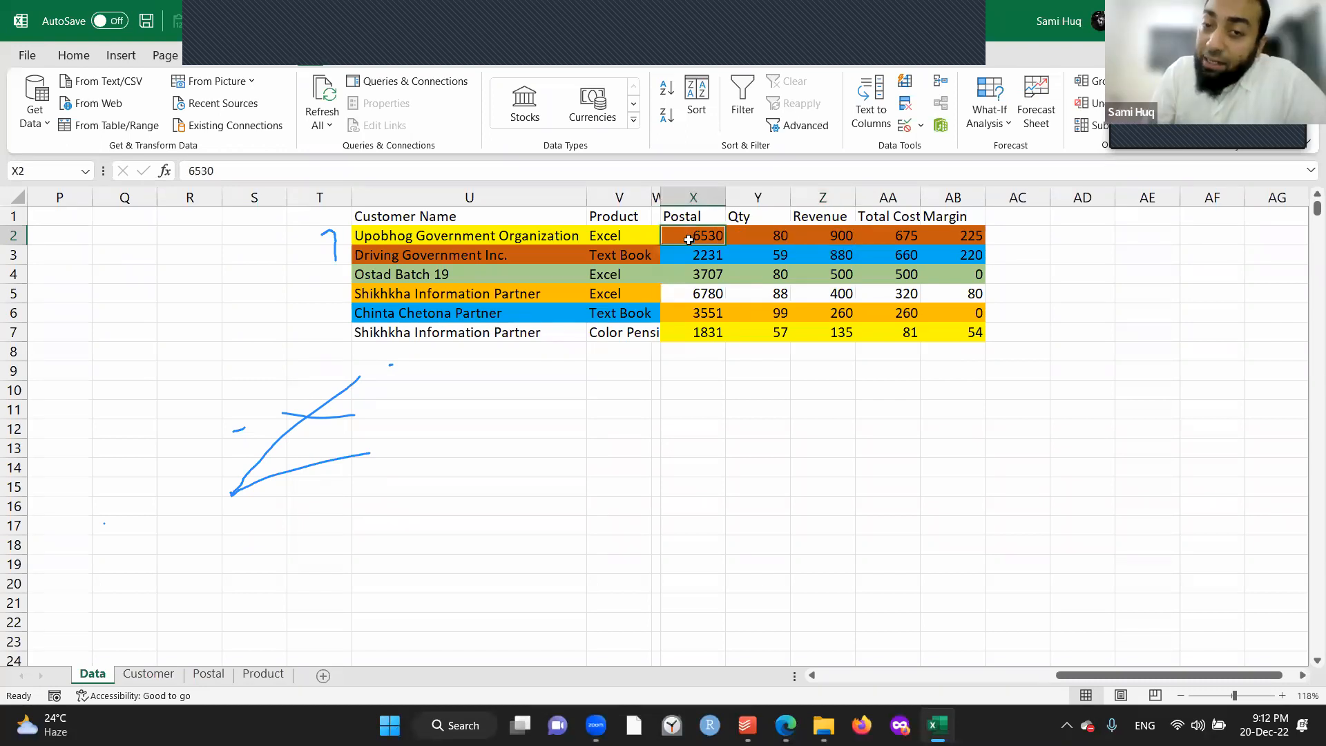
{"action": "key", "text": "ctrl+shift+Right"}
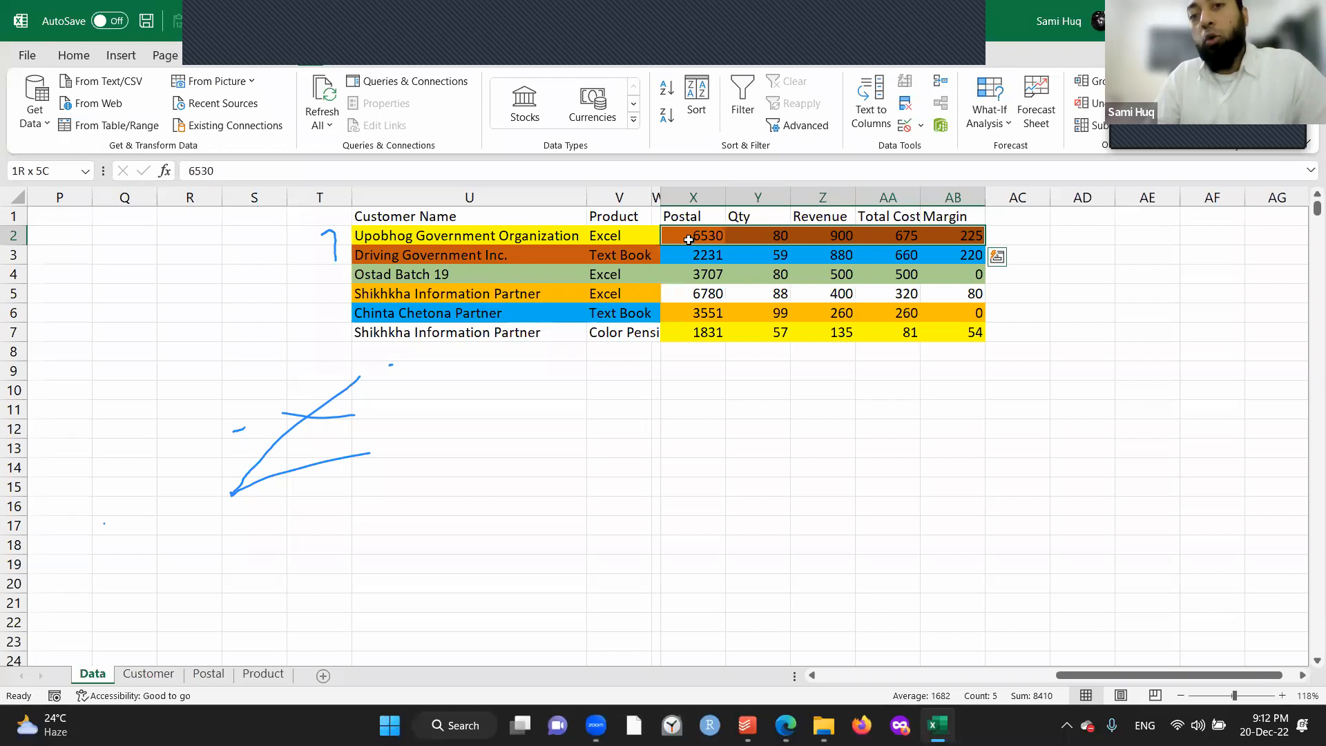
{"action": "key", "text": "ctrl+Left"}
{"action": "key", "text": "ctrl+shift+Left"}
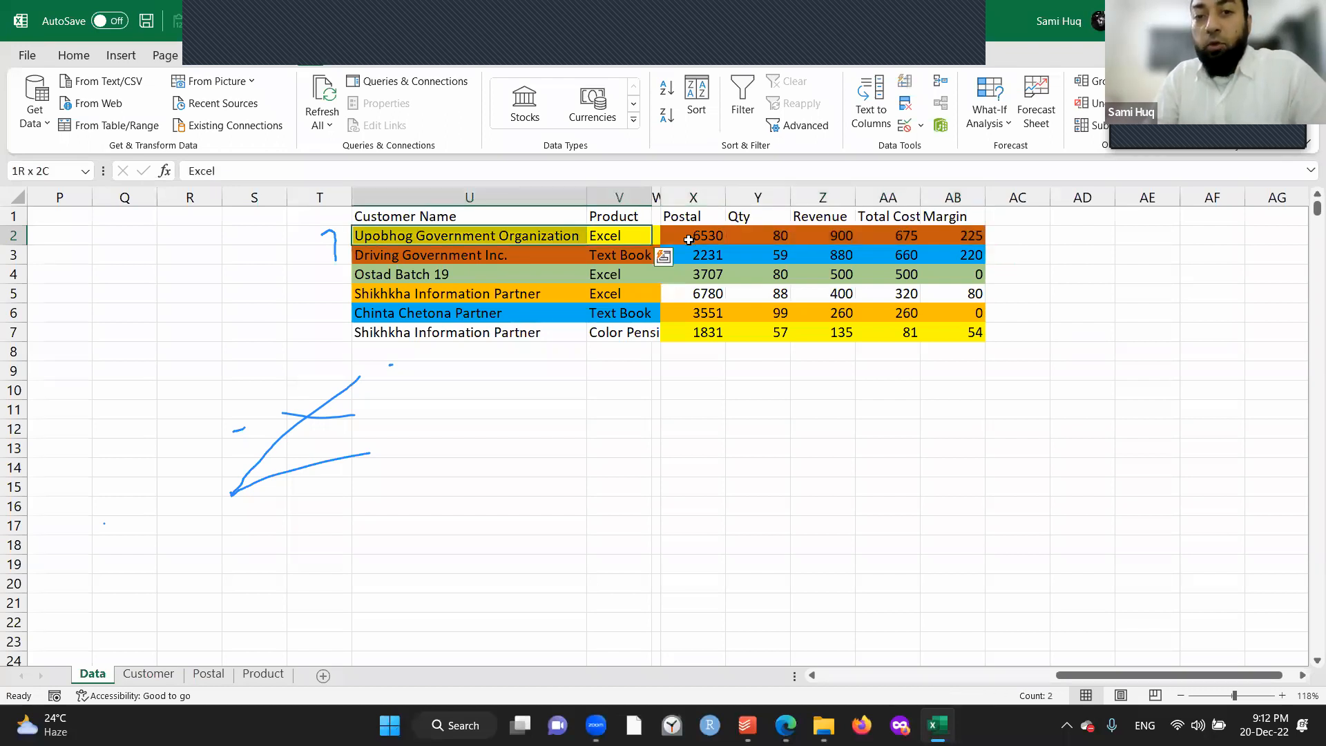
{"action": "key", "text": "shift+Down"}
{"action": "key", "text": "shift+Down"}
{"action": "key", "text": "shift+Down"}
{"action": "key", "text": "shift+Down"}
{"action": "key", "text": "shift+Down"}
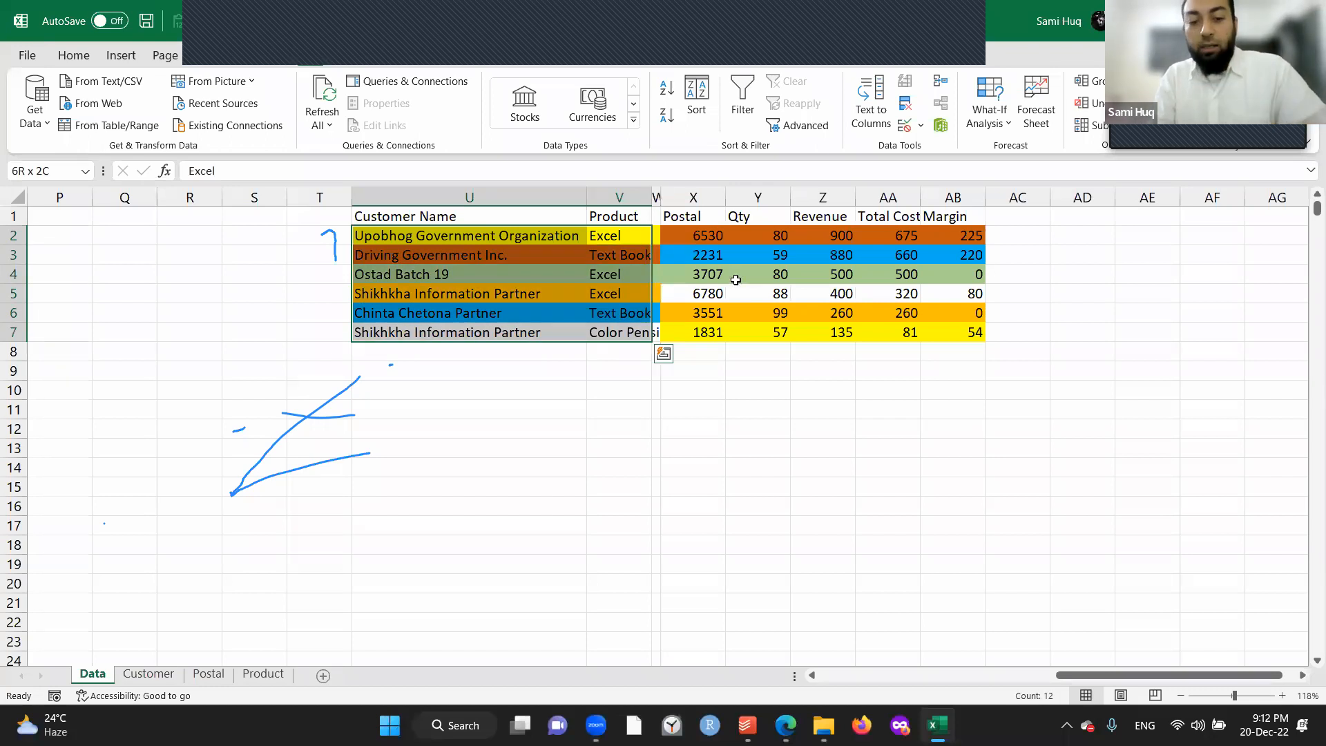
Undo the descending sort and delete the sample's blank column W.
{"action": "key", "text": "ctrl+z"}
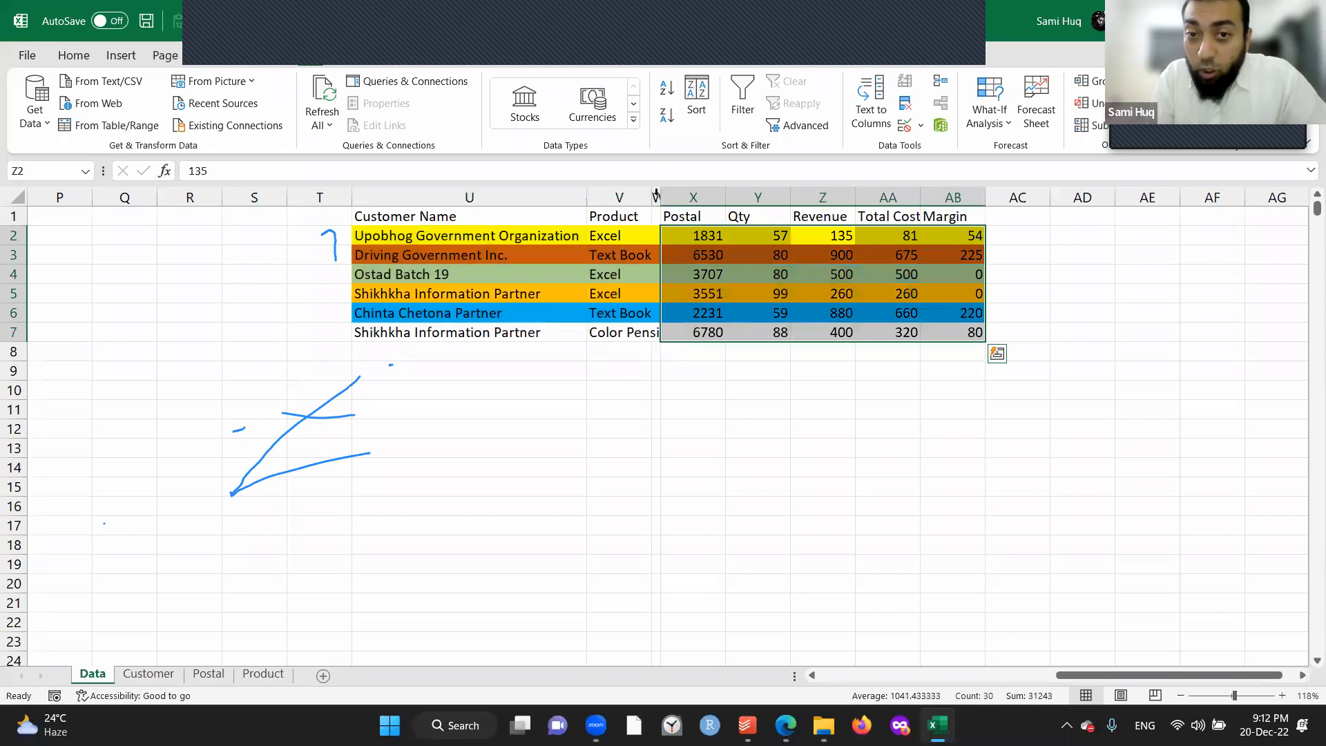
{"action": "left_click", "coordinate": [658, 195]}
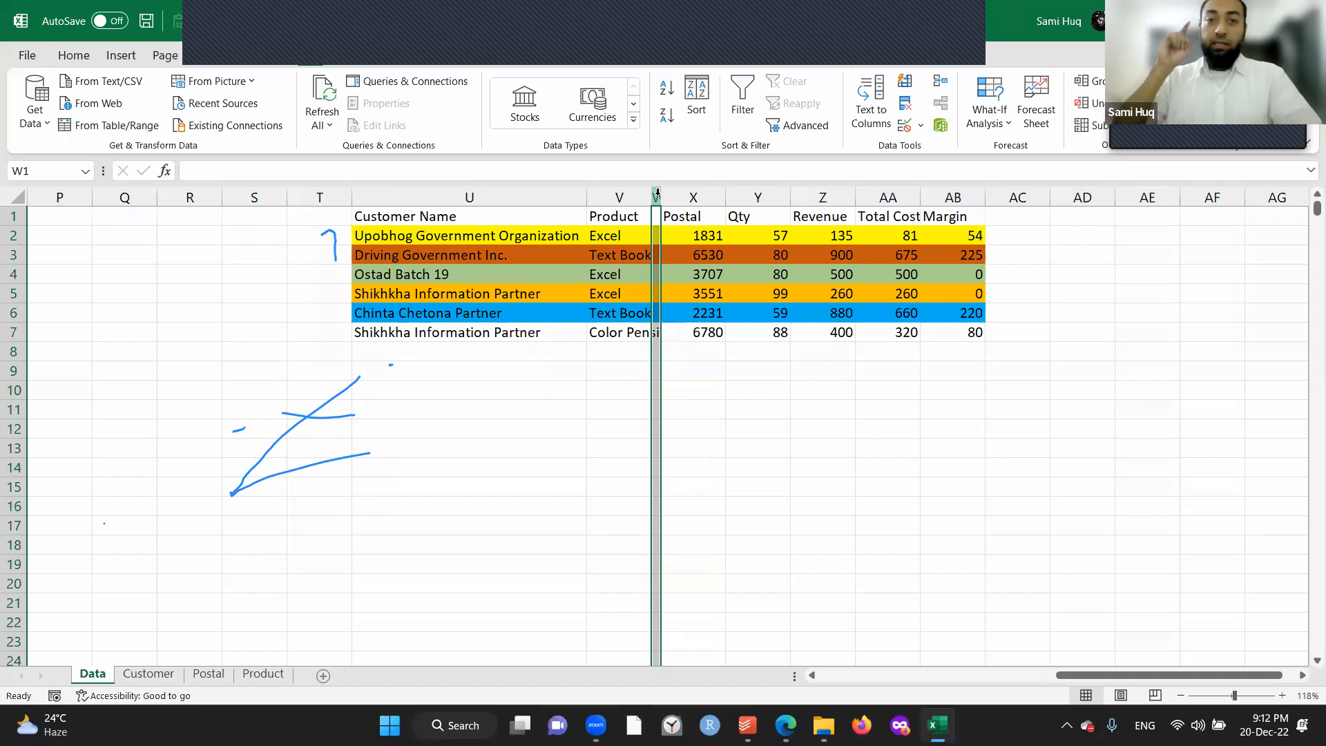
{"action": "double_click", "coordinate": [656, 194]}
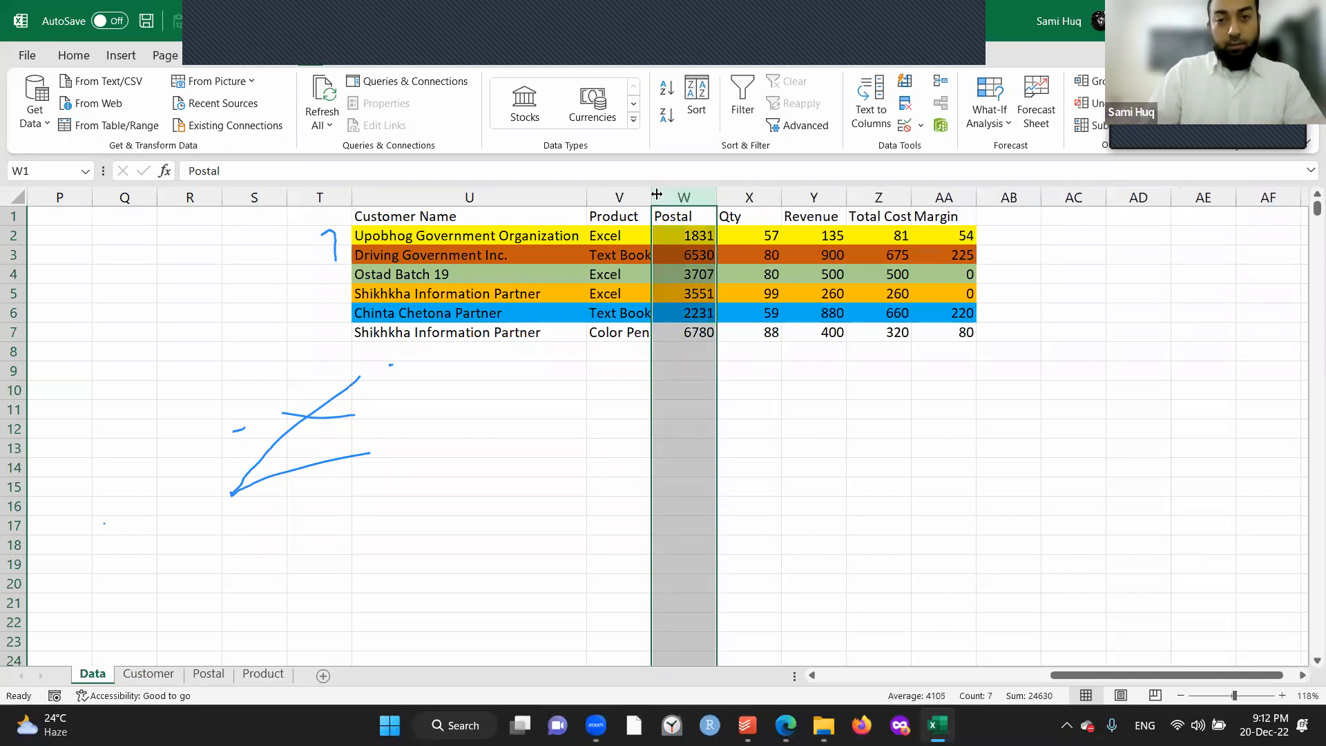
Enter the rule "No Blank Columns" in cell AC2 beside the sample.
{"action": "key", "text": "Right"}
{"action": "key", "text": "Right"}
{"action": "key", "text": "Right"}
{"action": "key", "text": "Right"}
{"action": "key", "text": "Right"}
{"action": "key", "text": "Right"}
{"action": "key", "text": "Right"}
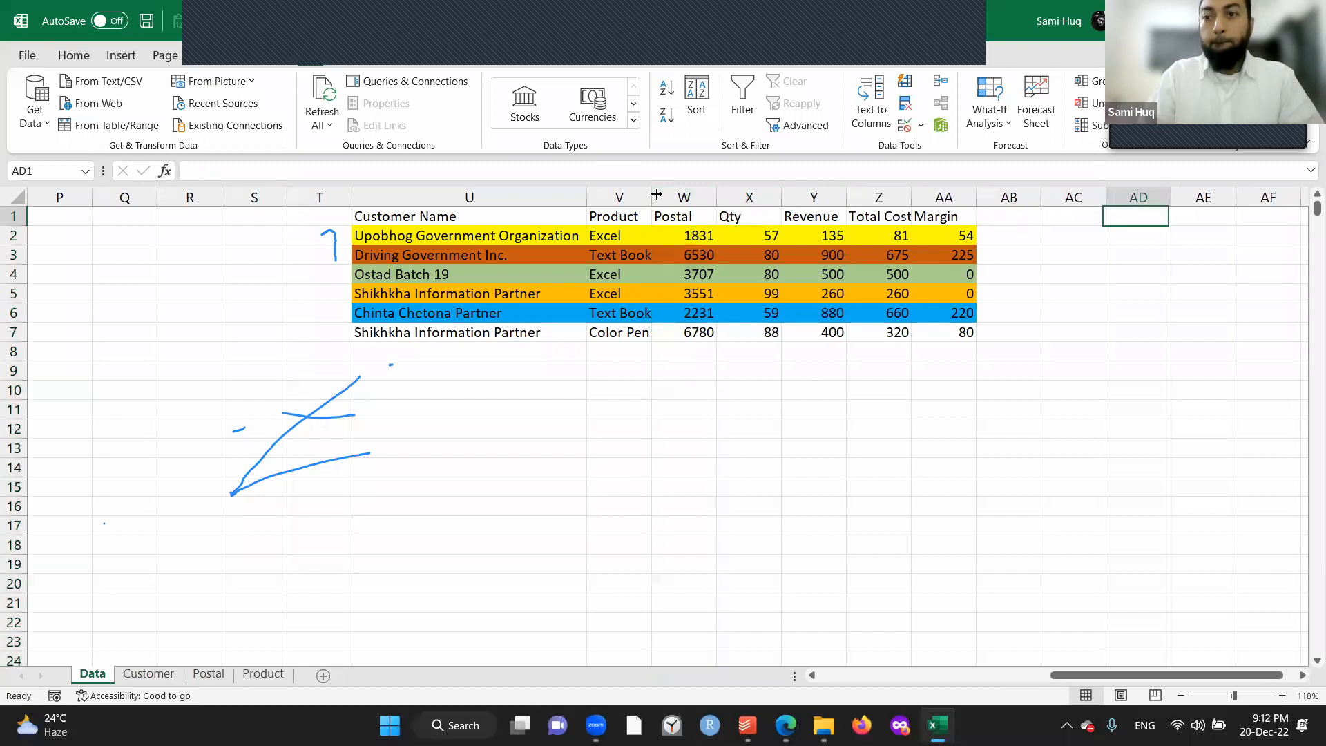
{"action": "key", "text": "Left"}
{"action": "key", "text": "Down"}
{"action": "type", "text": "No Bla"}
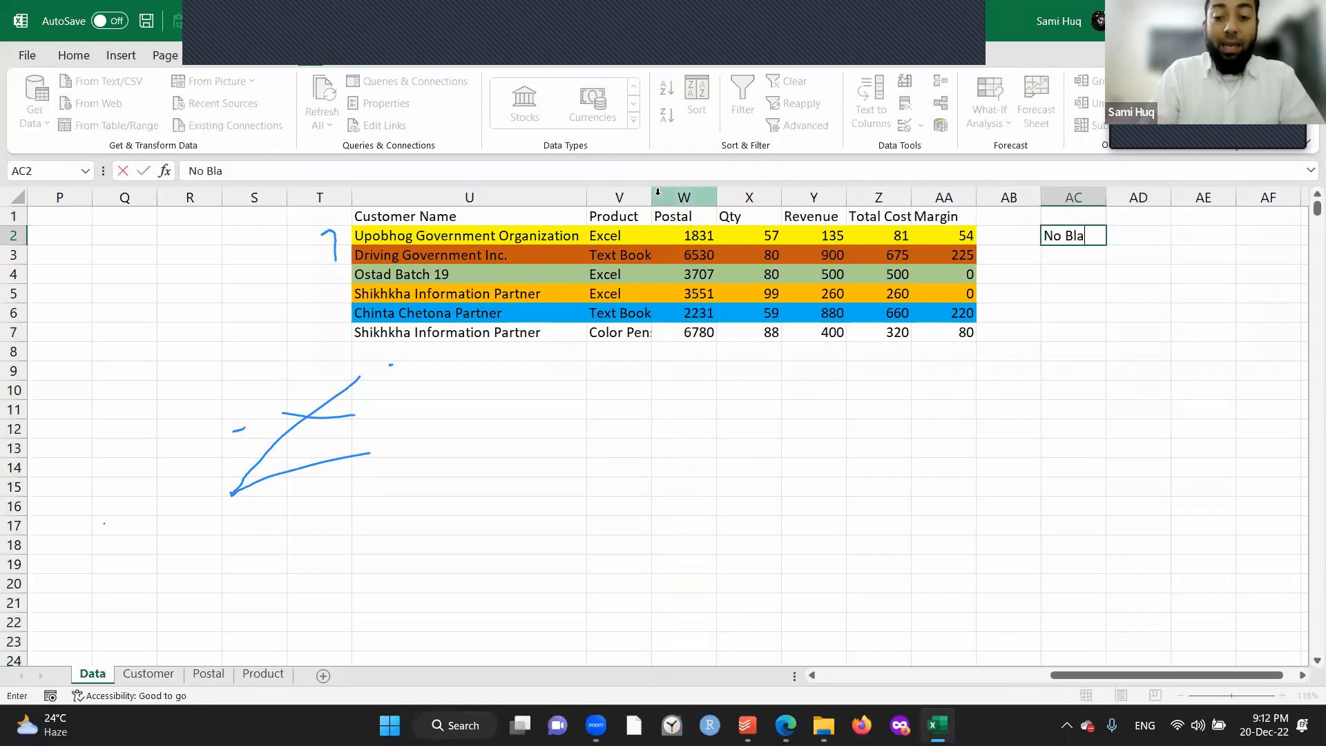
{"action": "type", "text": "nk Columns"}
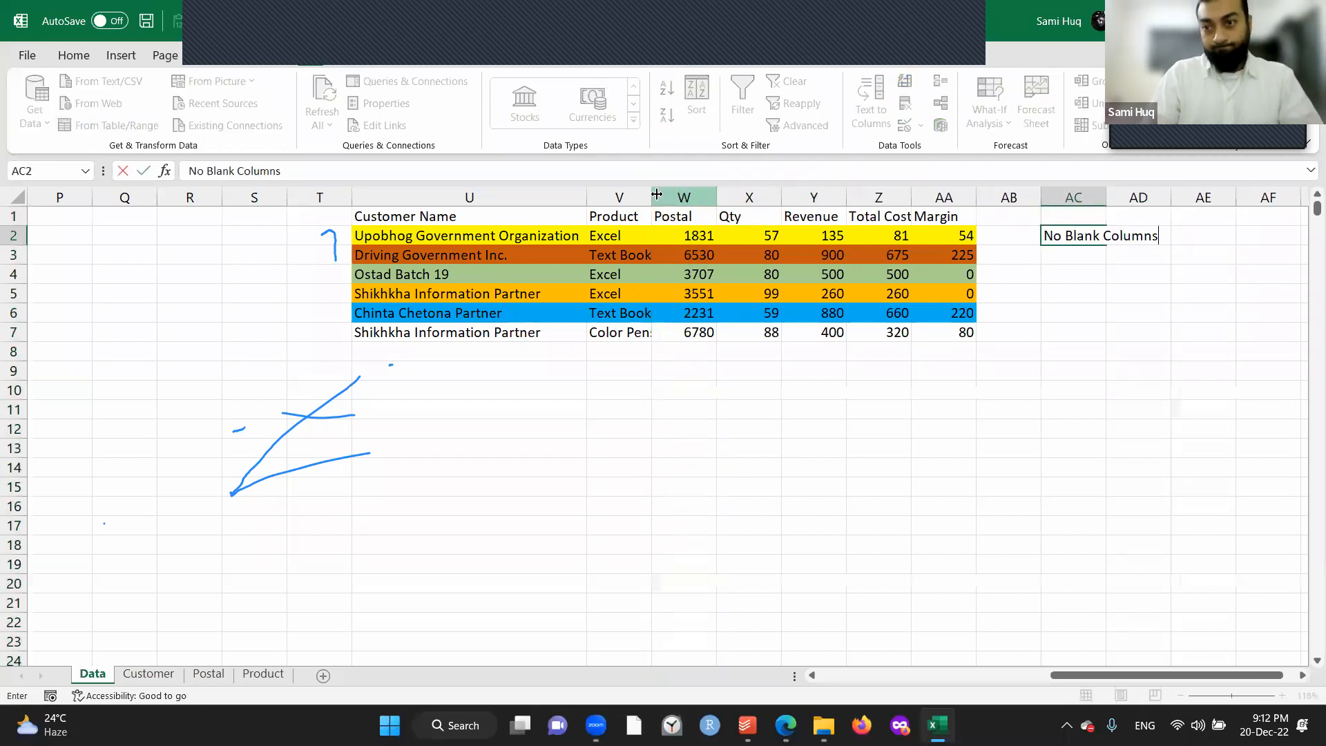
{"action": "key", "text": "Return"}
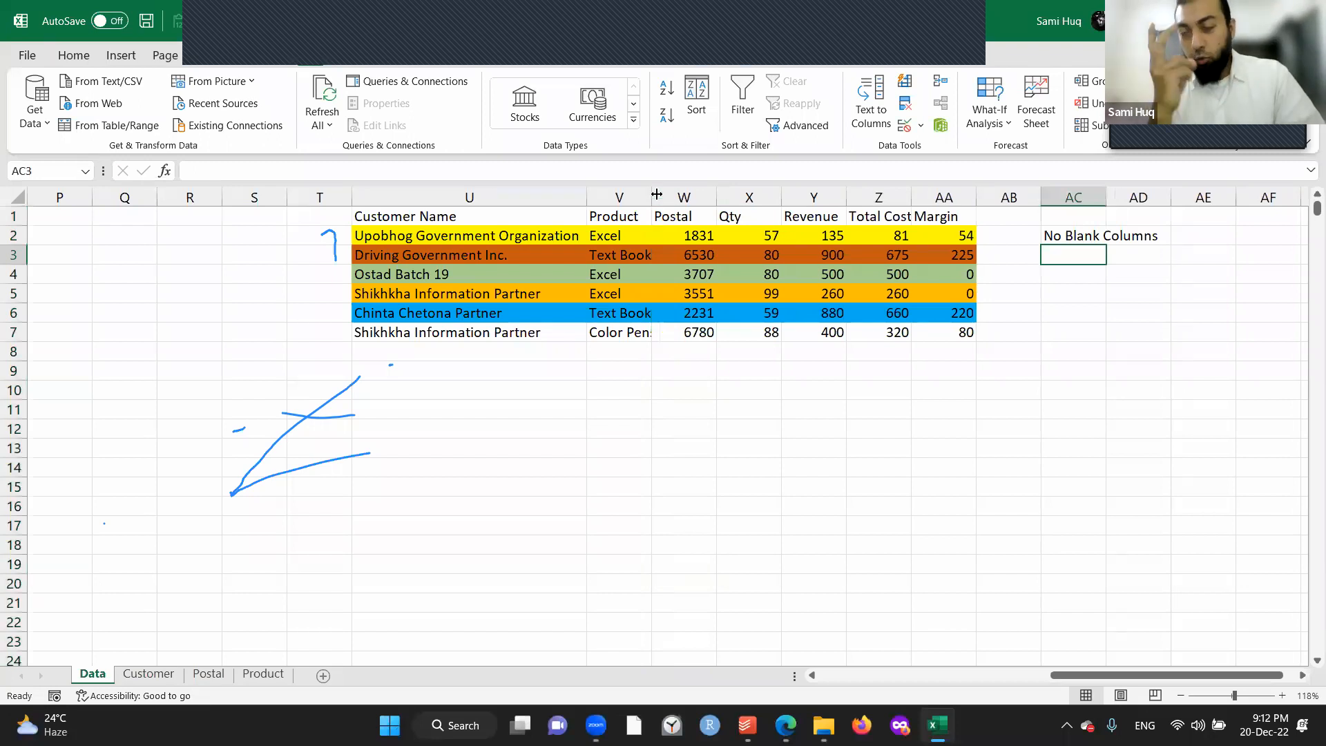
Enter the rule "No Blank Rows" in cell AC3.
{"action": "type", "text": "No Blank Co"}
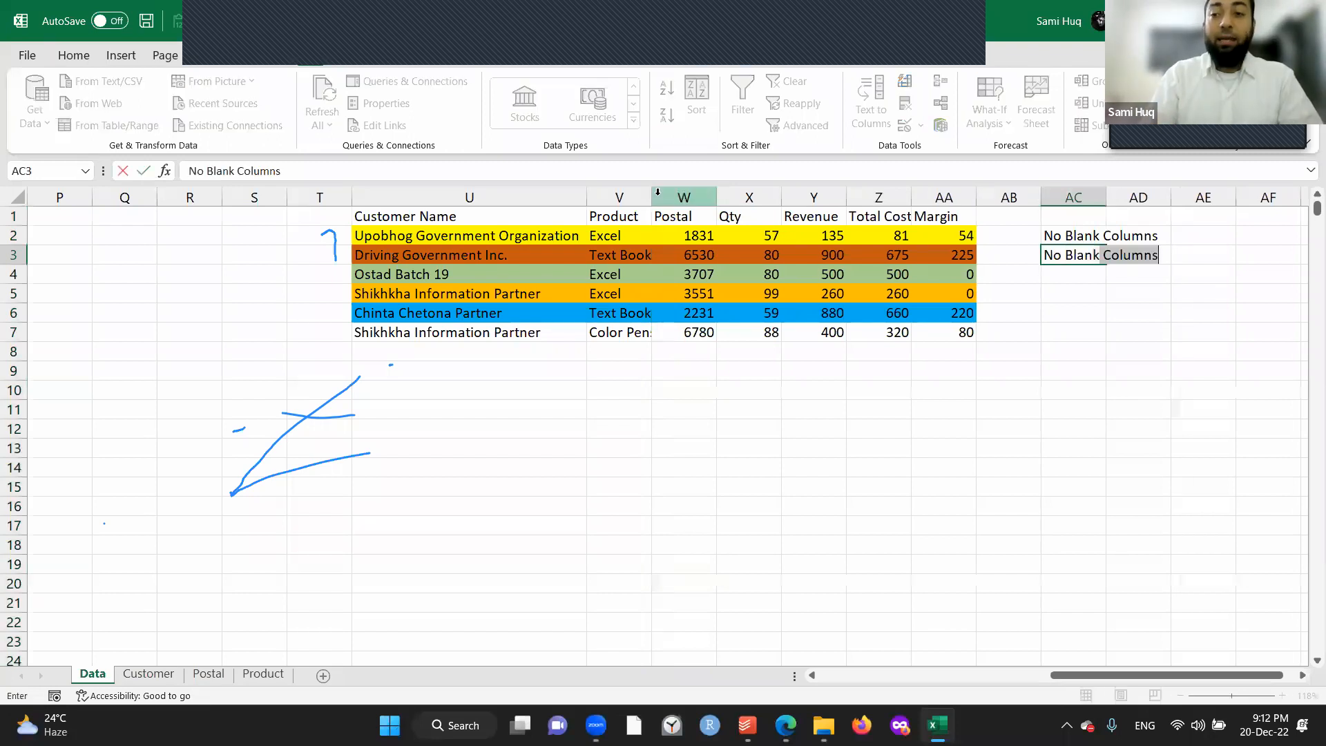
{"action": "key", "text": "BackSpace"}
{"action": "key", "text": "BackSpace"}
{"action": "key", "text": "BackSpace"}
{"action": "type", "text": "Rows"}
{"action": "key", "text": "Return"}
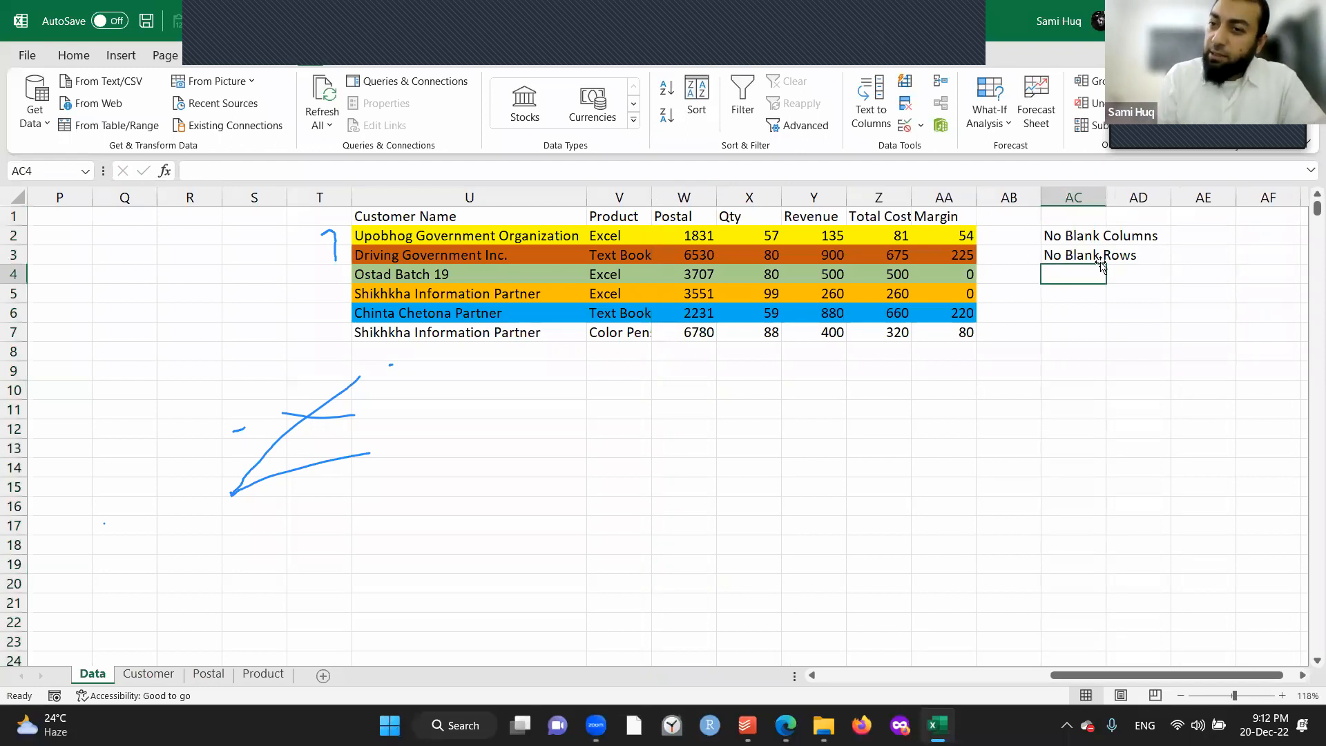
Check the sample's Customer Name column for blank rows by selecting U2:U7.
{"action": "left_click", "coordinate": [1052, 235]}
{"action": "key", "text": "Left"}
{"action": "key", "text": "Left"}
{"action": "key", "text": "Left"}
{"action": "key", "text": "Left"}
{"action": "key", "text": "Left"}
{"action": "key", "text": "Left"}
{"action": "key", "text": "Left"}
{"action": "key", "text": "Left"}
{"action": "key", "text": "Left"}
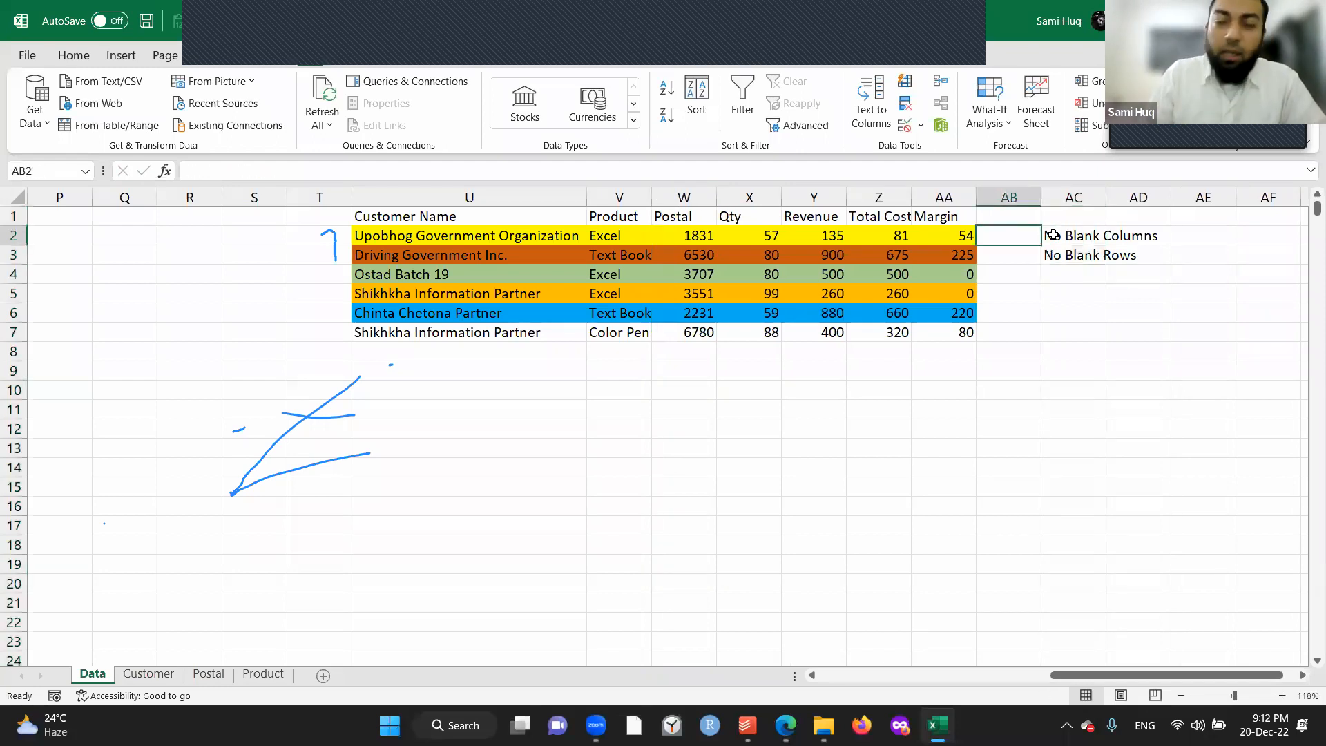
{"action": "key", "text": "Right"}
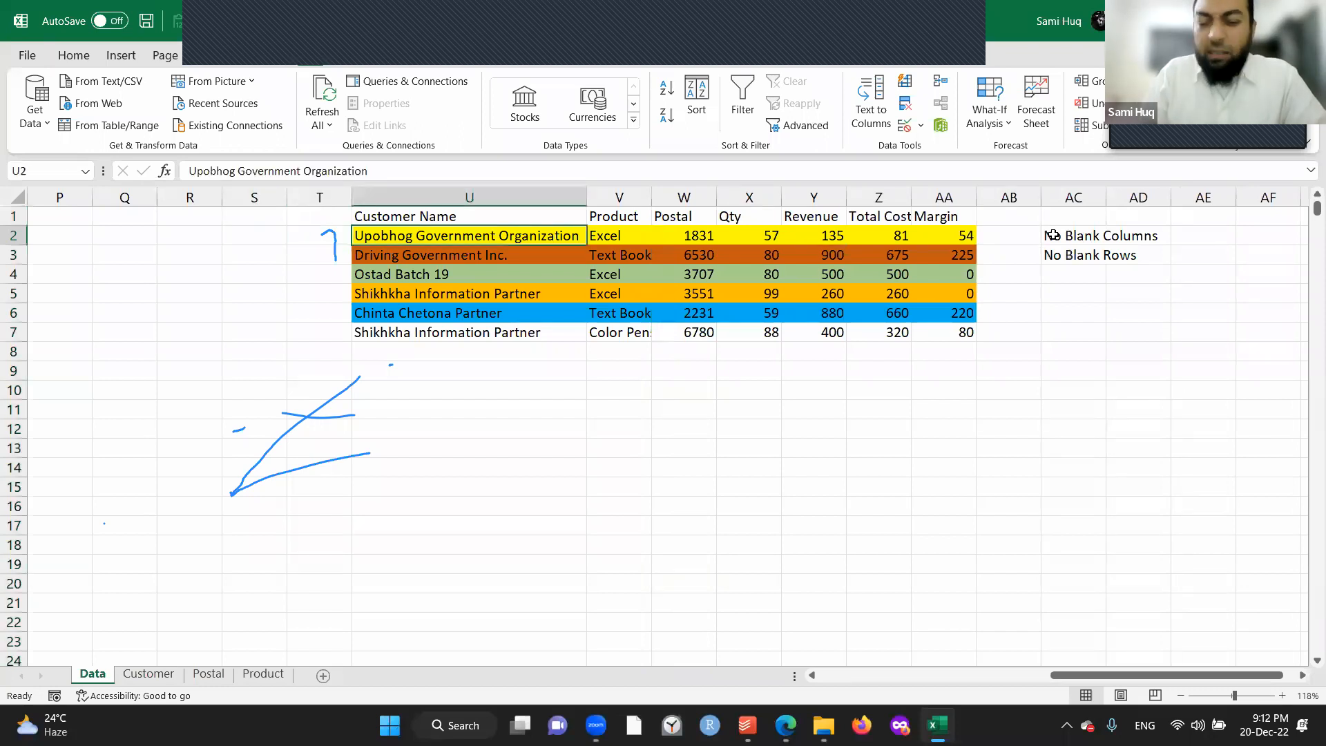
{"action": "key", "text": "ctrl+shift+Down"}
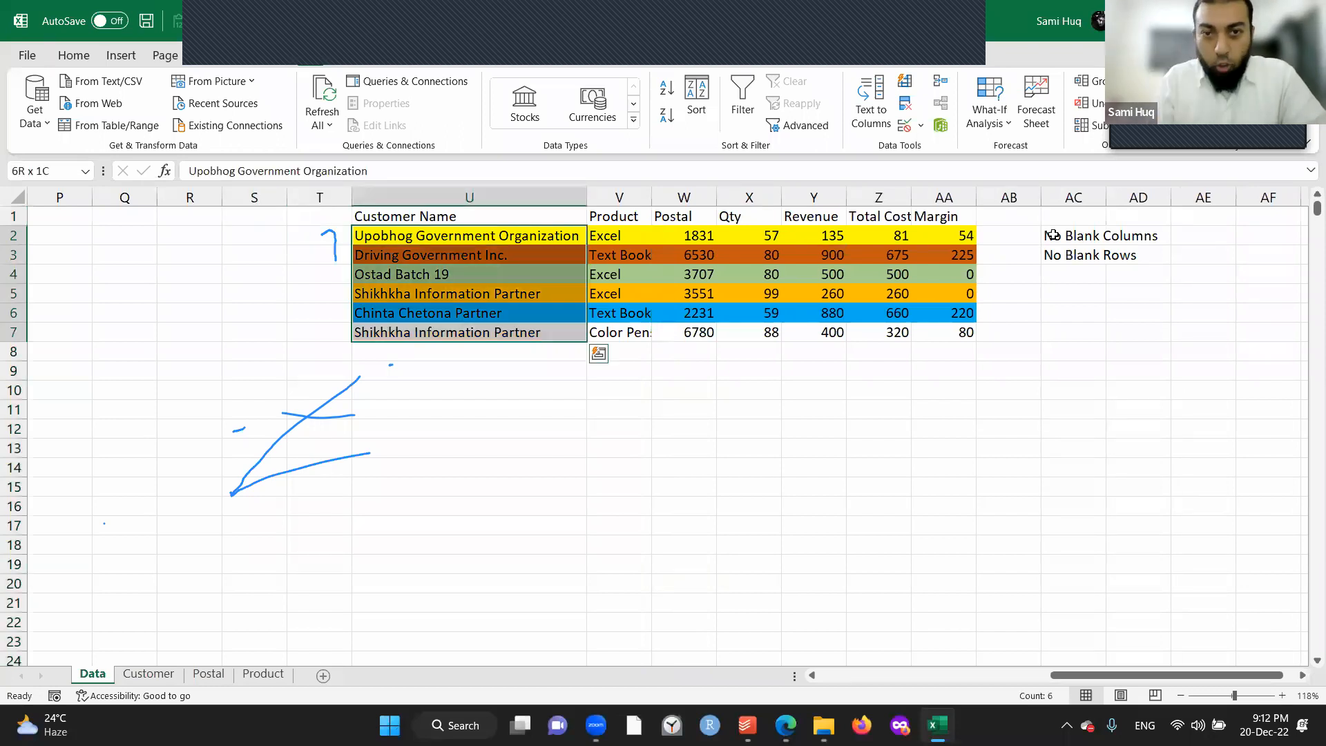
Check the main dataset's Date column for blank rows from A2 down to the last record.
{"action": "key", "text": "Home"}
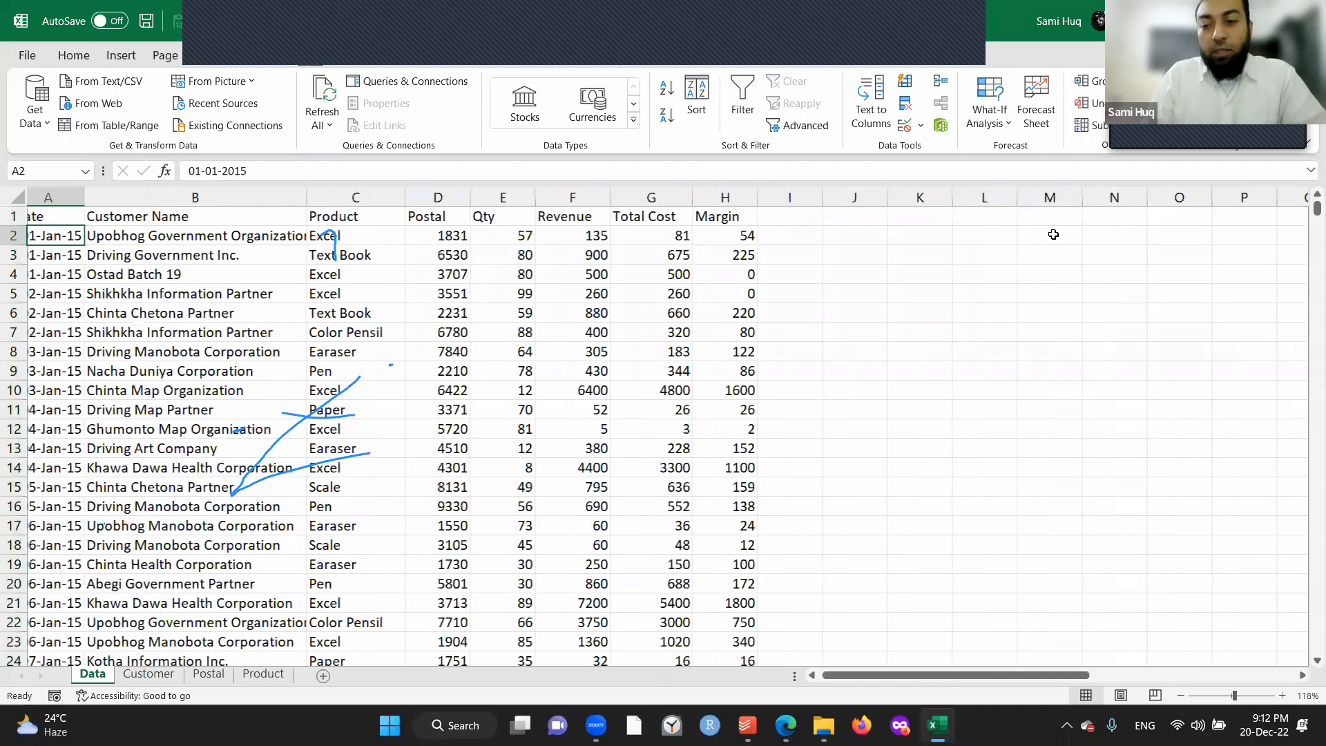
{"action": "key", "text": "ctrl+shift+Down"}
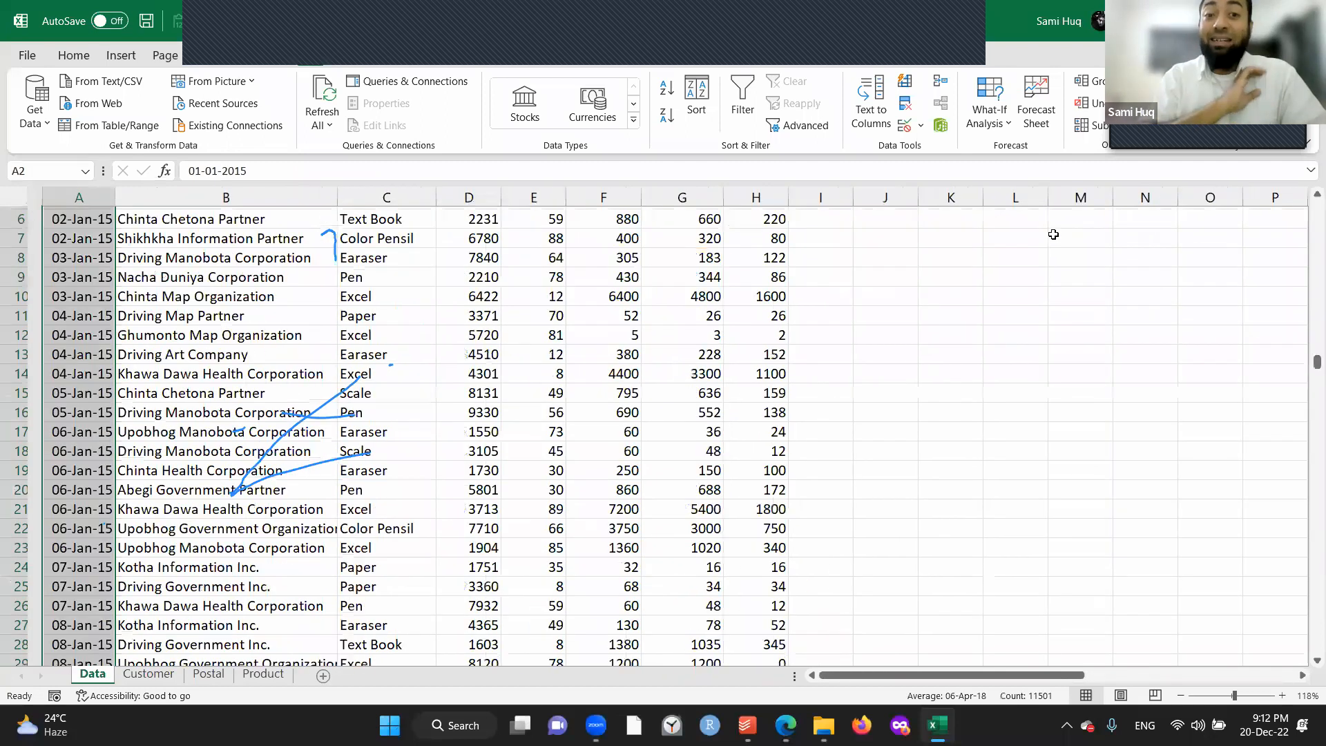
{"action": "key", "text": "ctrl+Home"}
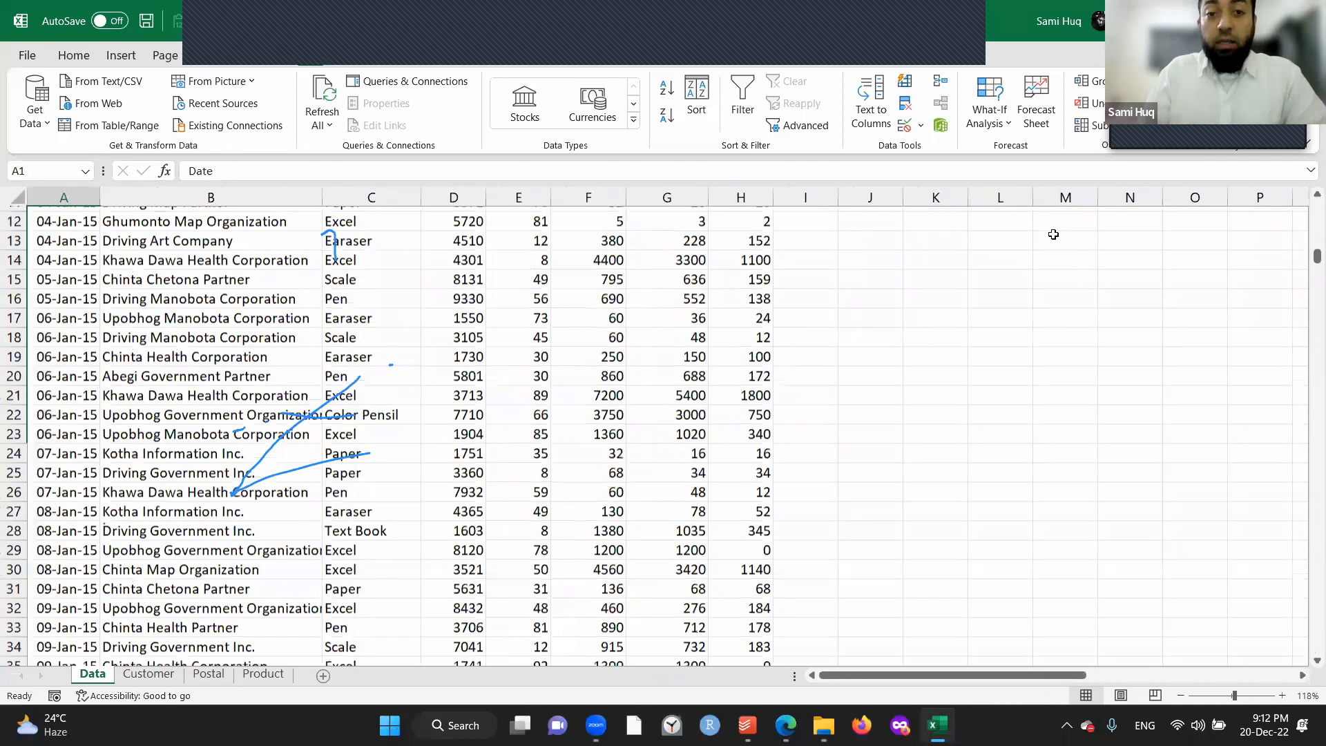
Sort the main dataset by Revenue in ascending order from cell F4.
{"action": "key", "text": "Down"}
{"action": "key", "text": "Right"}
{"action": "key", "text": "Right"}
{"action": "key", "text": "Right"}
{"action": "key", "text": "Right"}
{"action": "key", "text": "Right"}
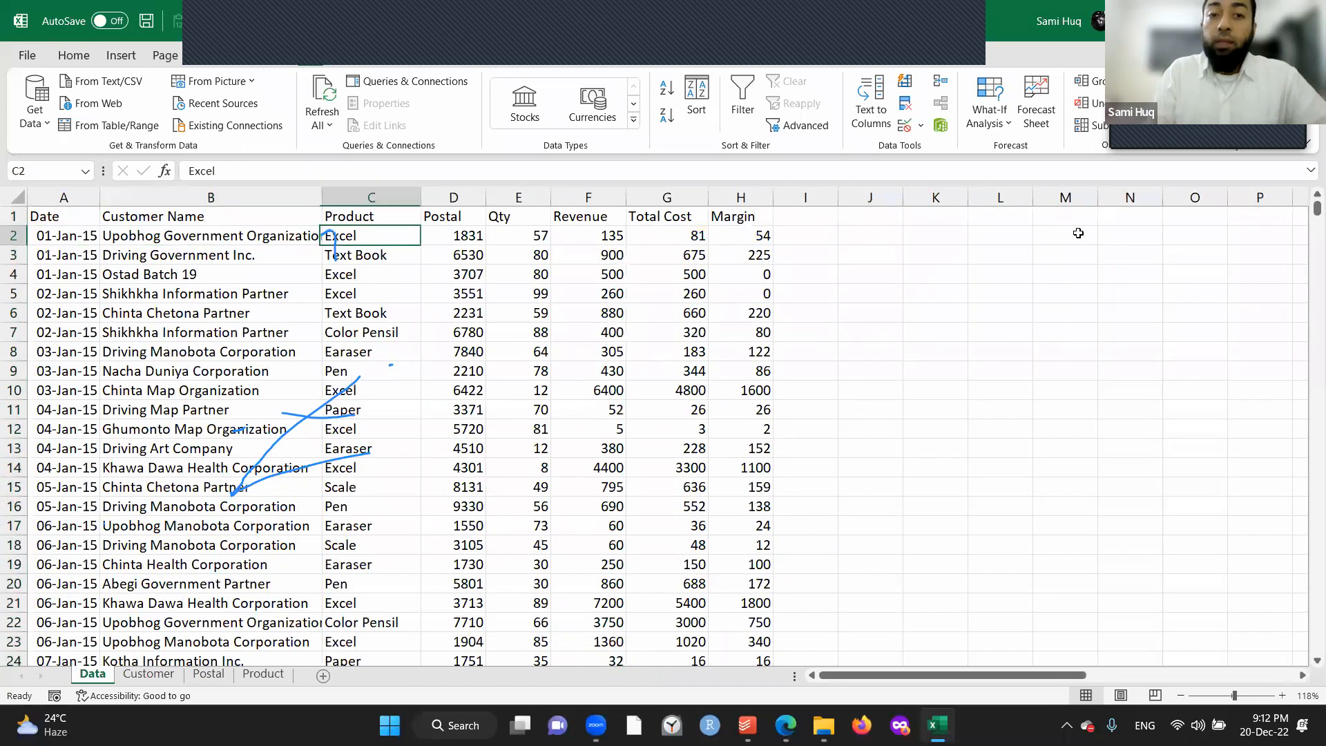
{"action": "key", "text": "Down"}
{"action": "key", "text": "Down"}
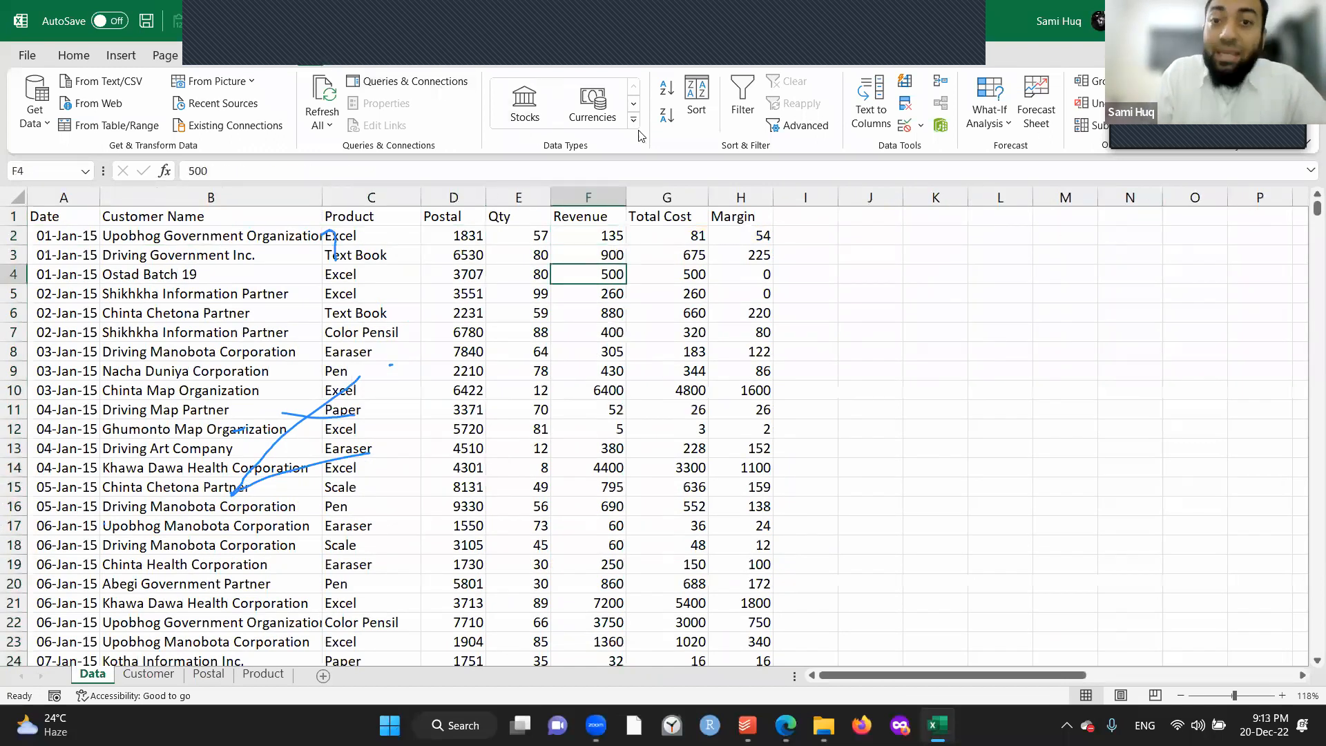
{"action": "left_click", "coordinate": [664, 87]}
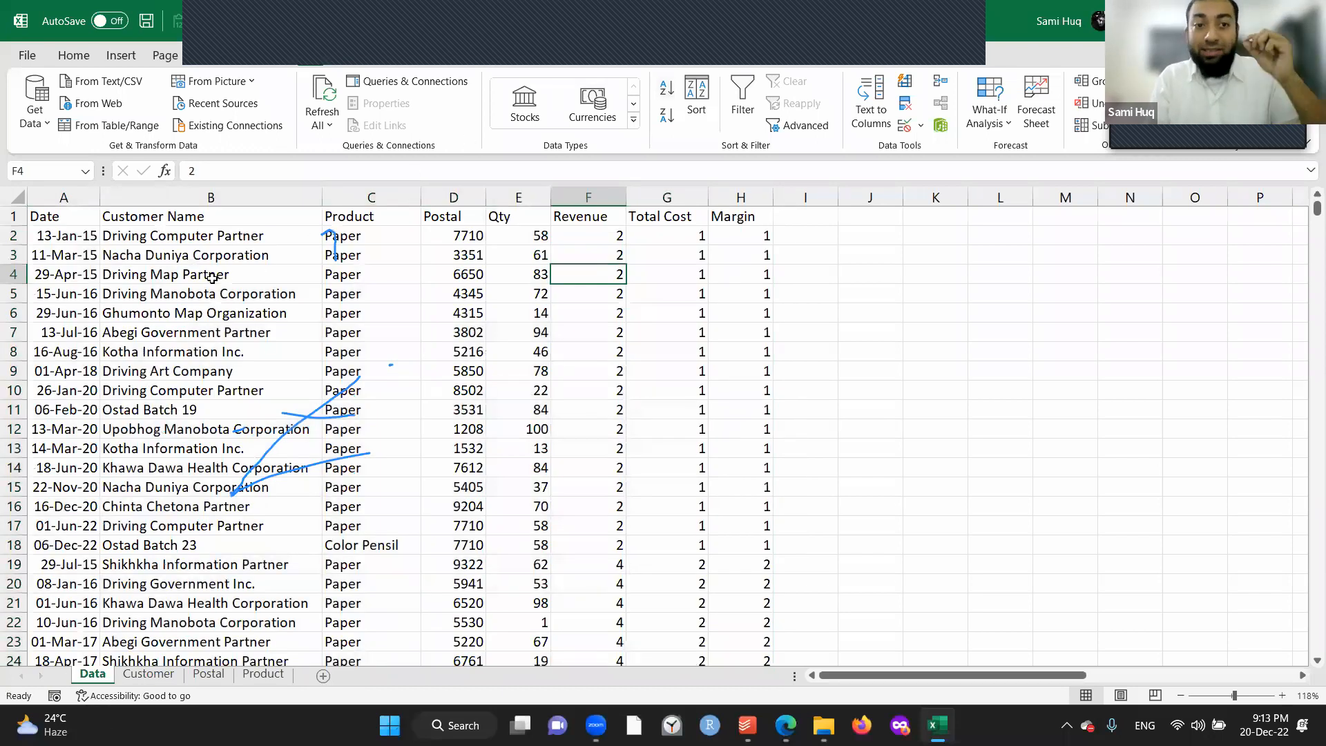
Sort the main dataset in ascending order by Customer Name, followed by an ascending sort by Date.
{"action": "left_click", "coordinate": [201, 355]}
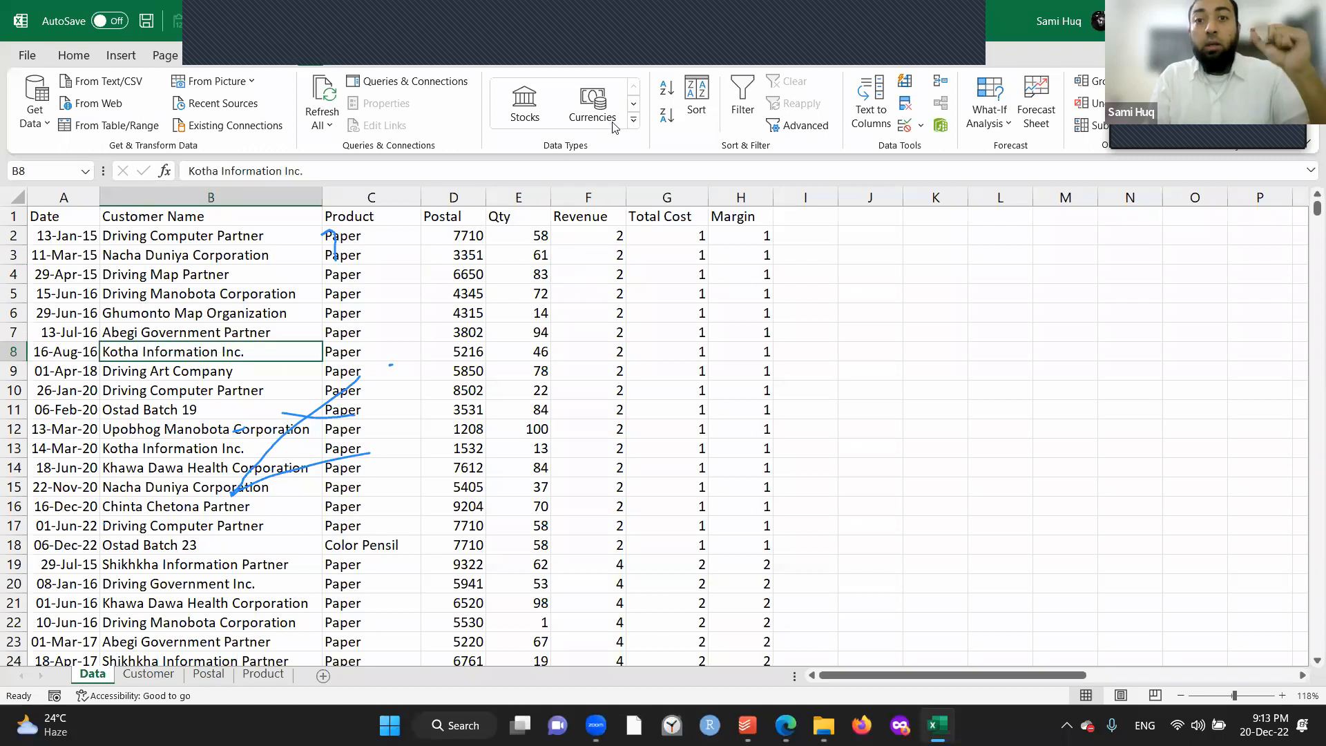
{"action": "left_click", "coordinate": [666, 88]}
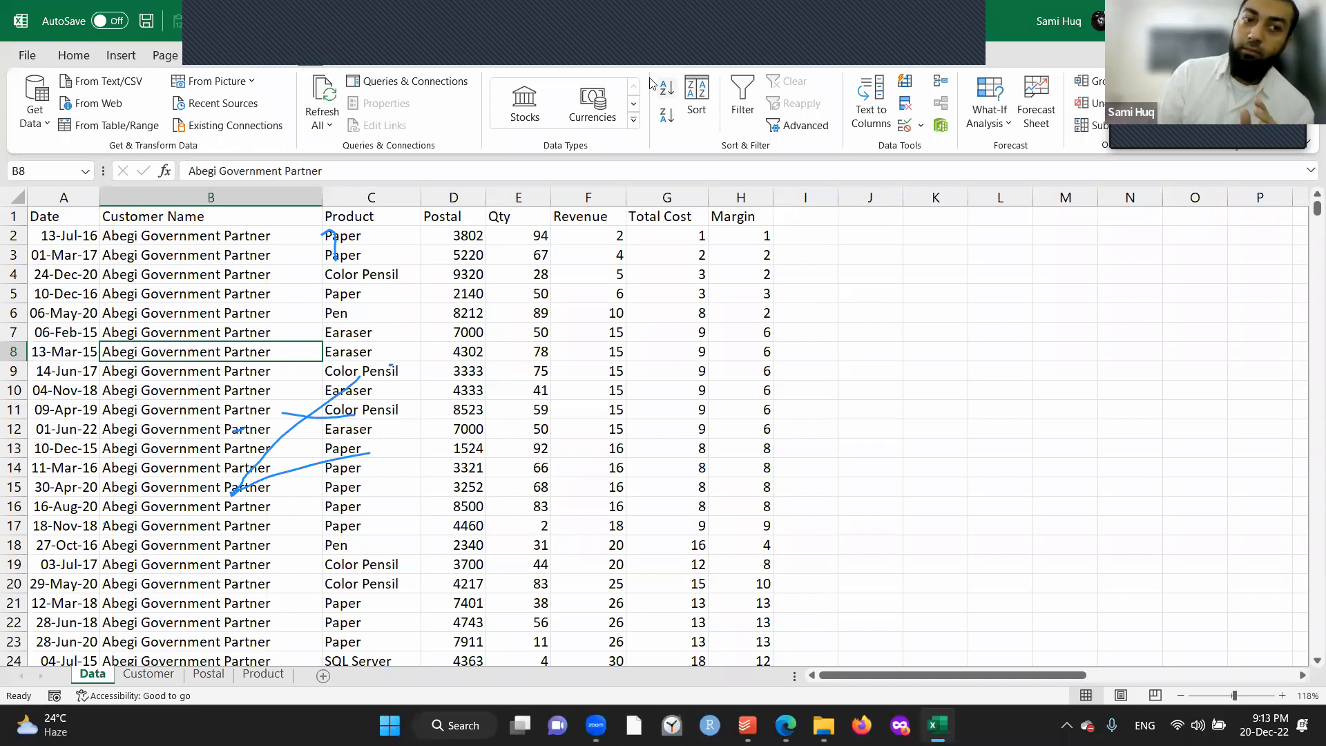
{"action": "left_click", "coordinate": [59, 235]}
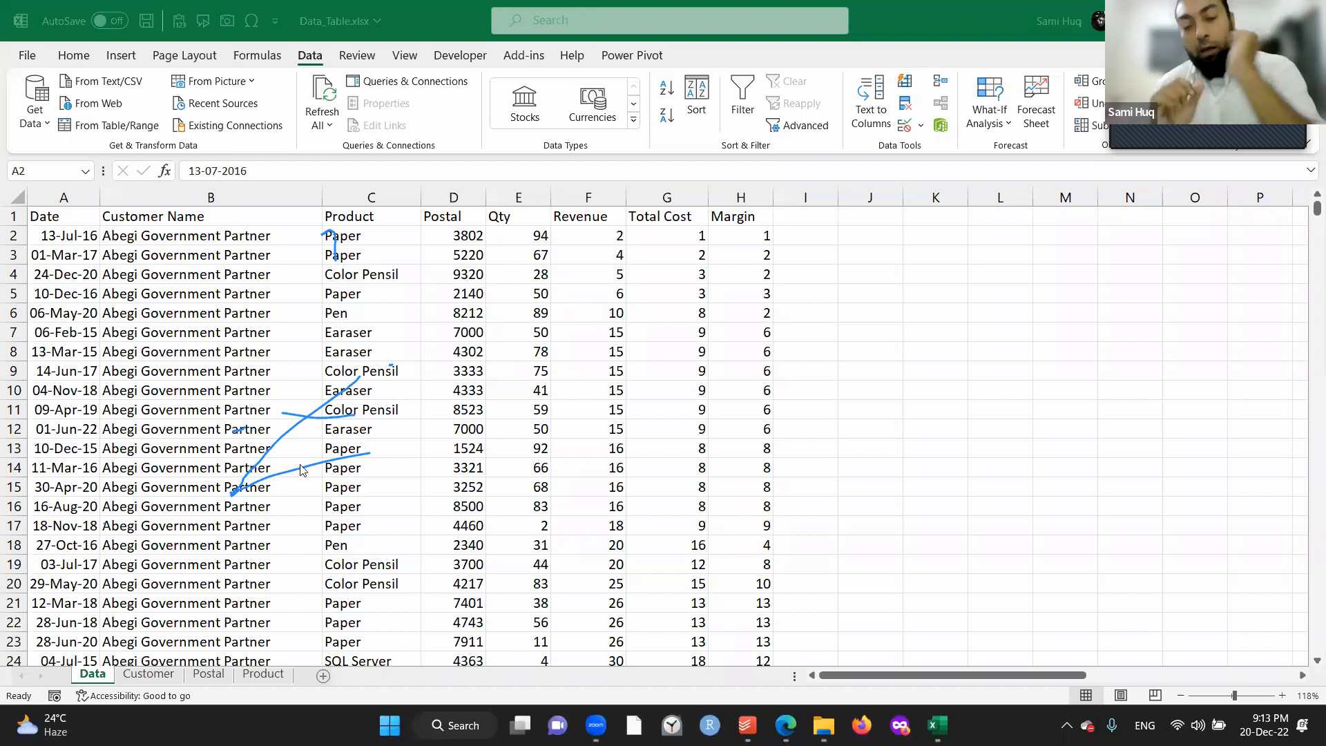
{"action": "left_click", "coordinate": [63, 248]}
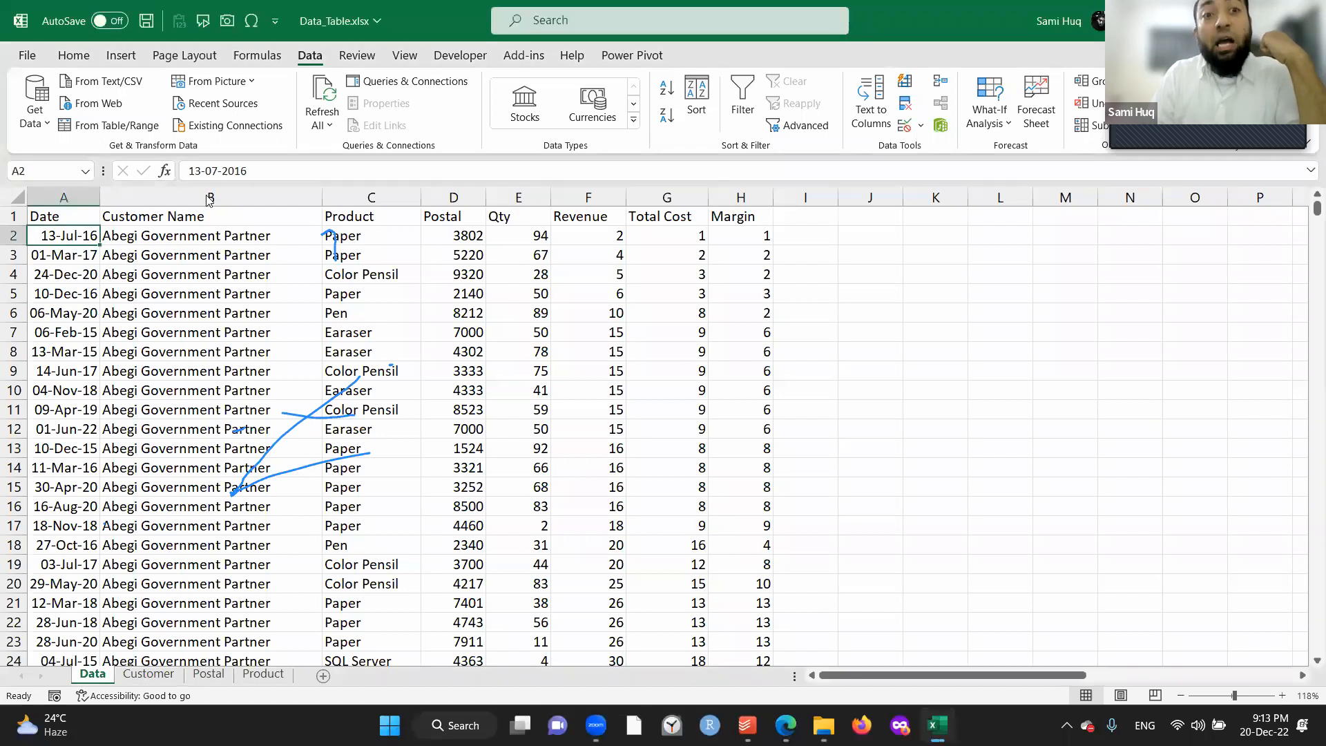
{"action": "left_click", "coordinate": [669, 96]}
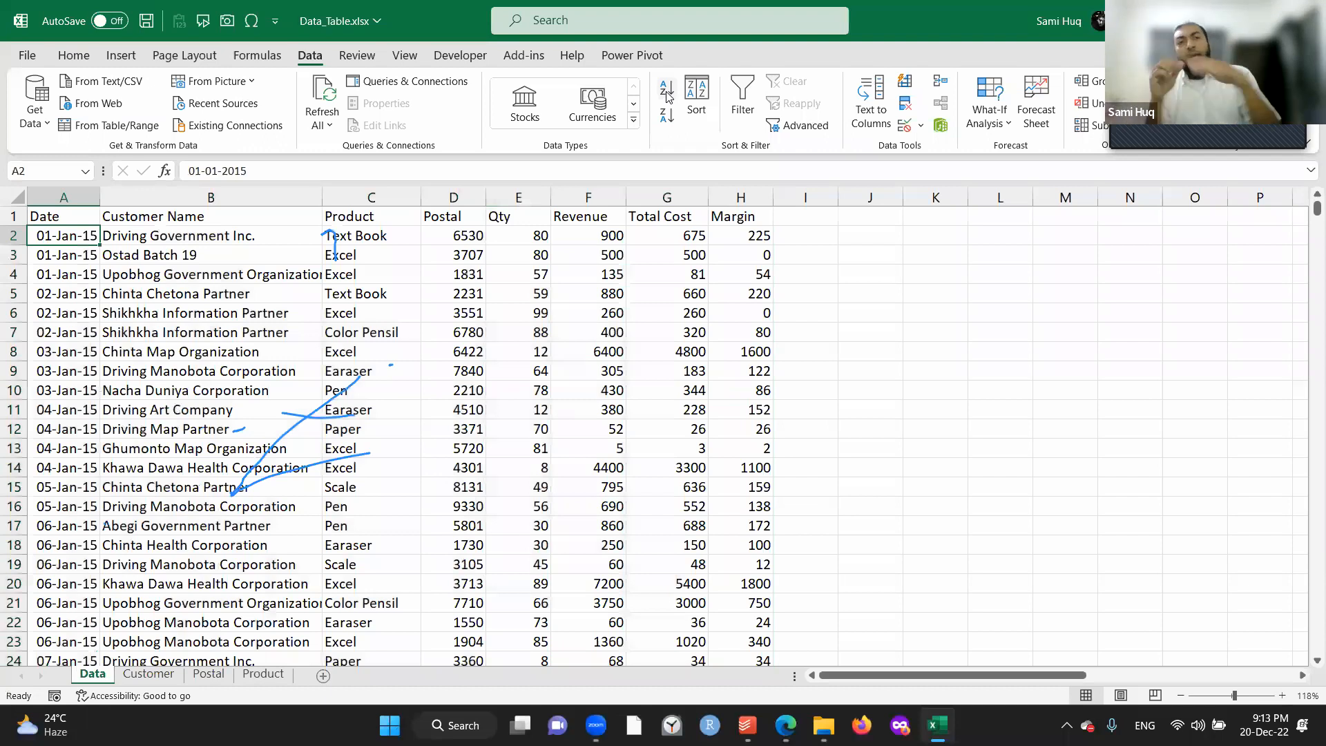
Turn on filtering for the main dataset's headers and look through the values in the Product filter list.
{"action": "left_click", "coordinate": [361, 220]}
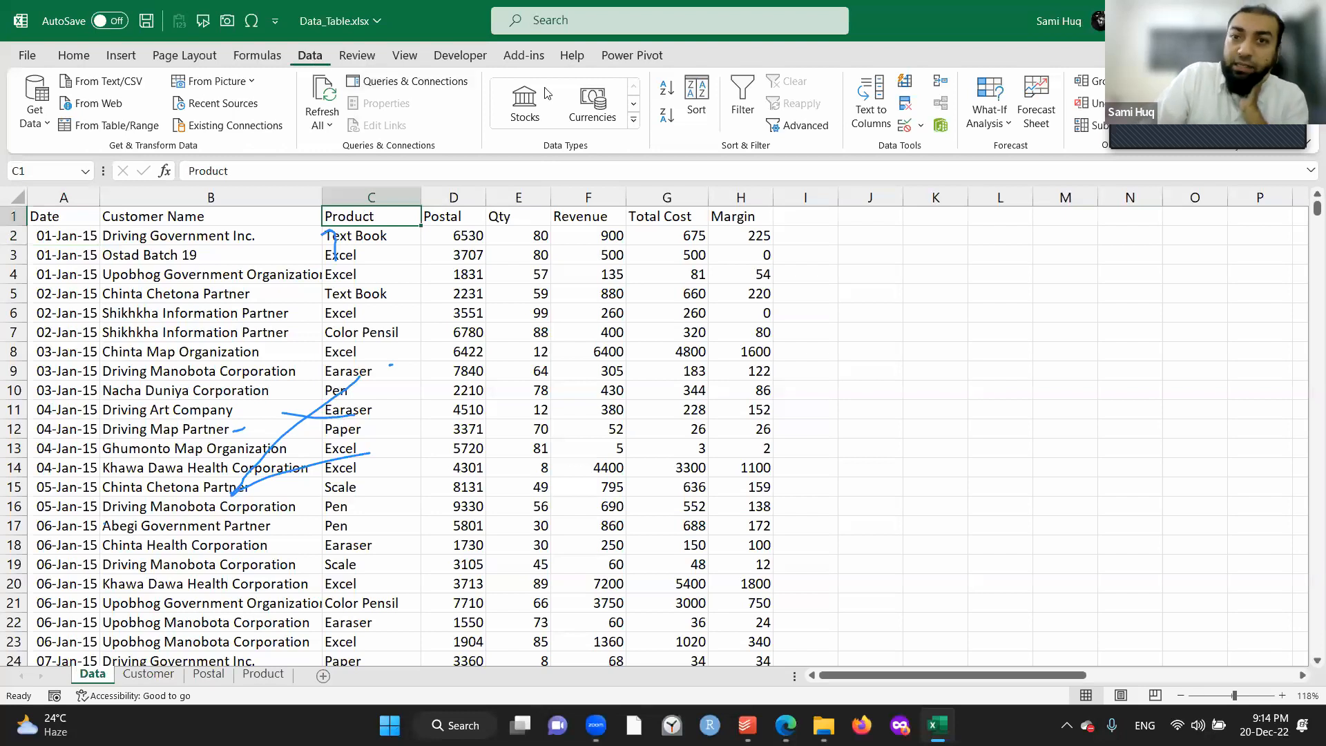
{"action": "left_click", "coordinate": [742, 100]}
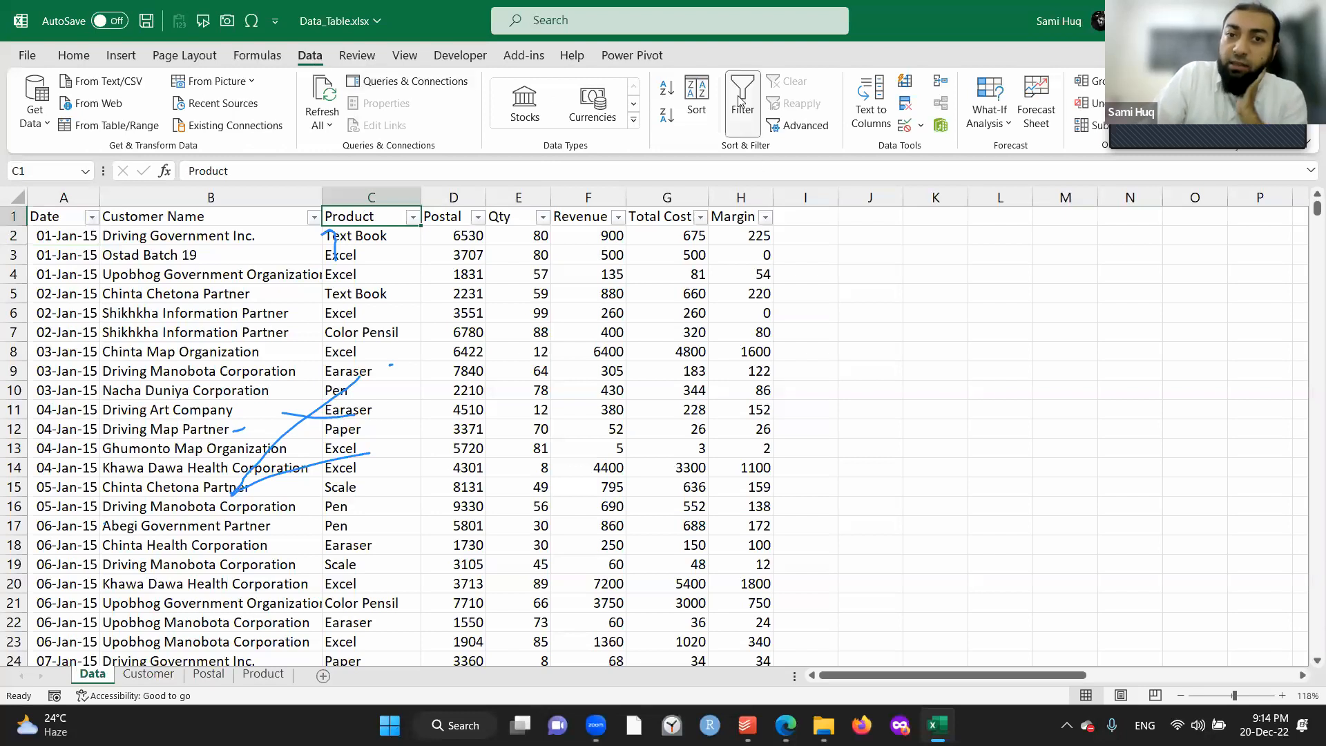
{"action": "left_click", "coordinate": [412, 217]}
{"action": "scroll", "coordinate": [345, 507], "scroll_direction": "down", "scroll_amount": 1}
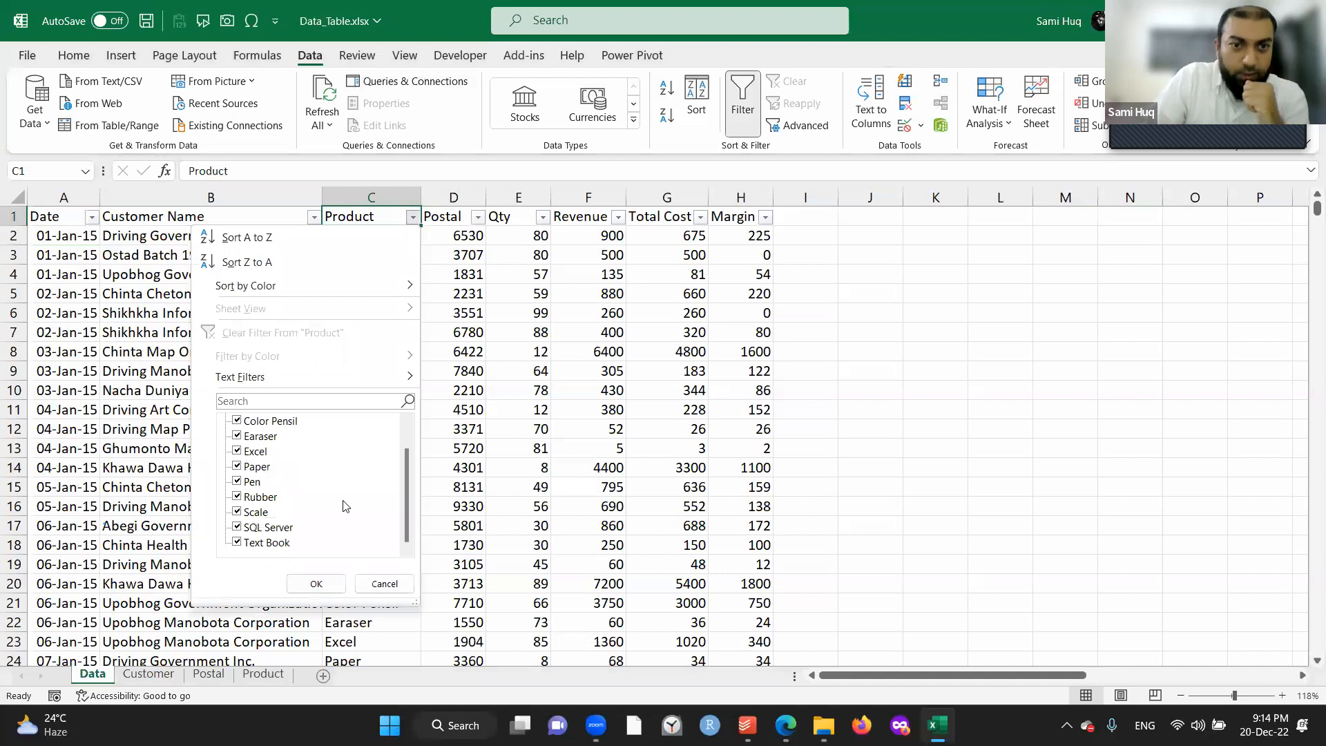
{"action": "scroll", "coordinate": [345, 506], "scroll_direction": "up", "scroll_amount": 1}
{"action": "left_click", "coordinate": [525, 447]}
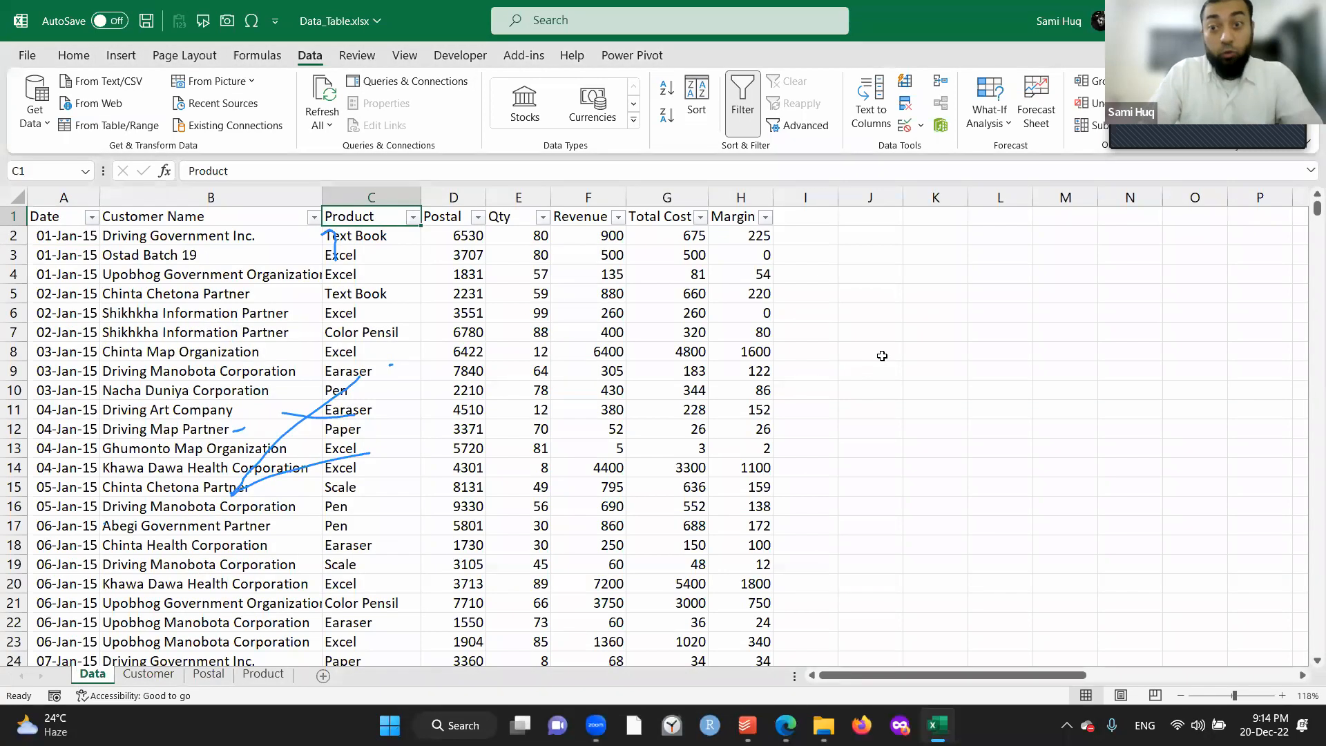
{"action": "left_click", "coordinate": [954, 239]}
{"action": "key", "text": "Left"}
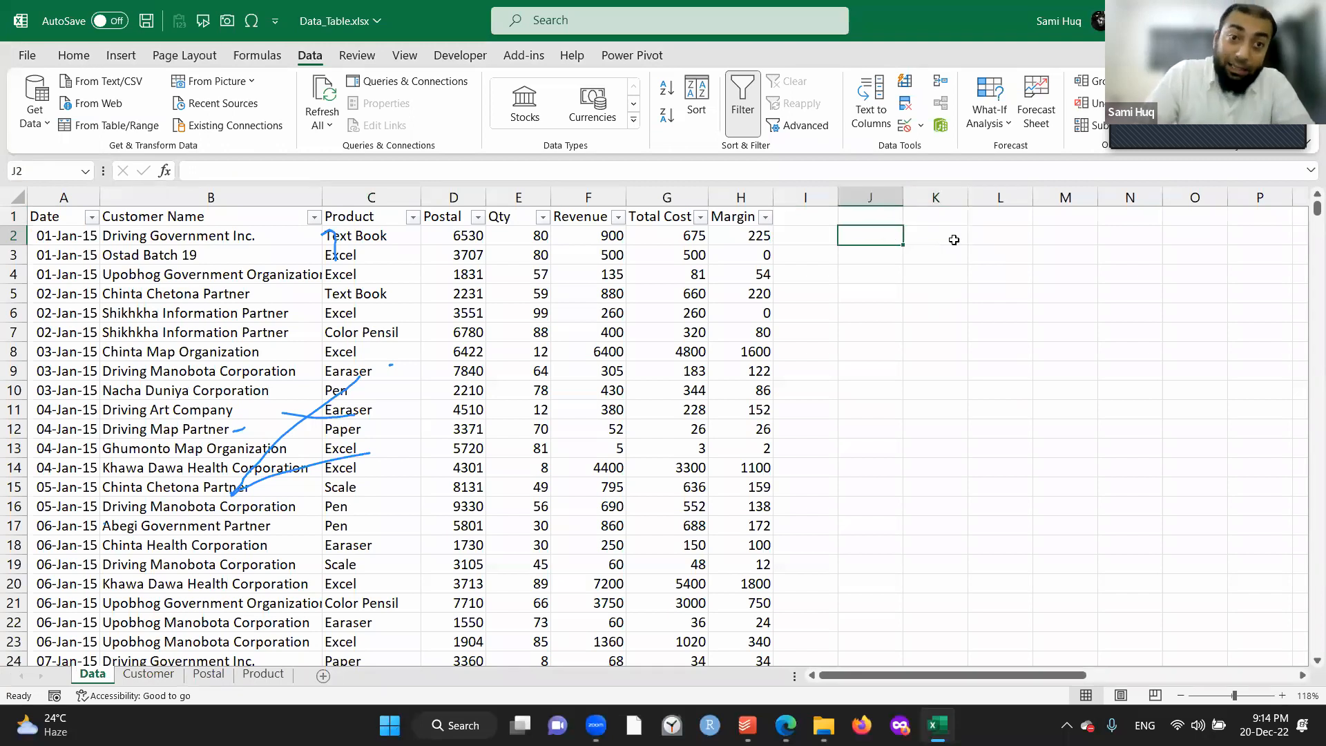
{"action": "key", "text": "Left"}
{"action": "key", "text": "Left"}
{"action": "key", "text": "Left"}
{"action": "key", "text": "Left"}
{"action": "key", "text": "Left"}
{"action": "key", "text": "Left"}
{"action": "key", "text": "Left"}
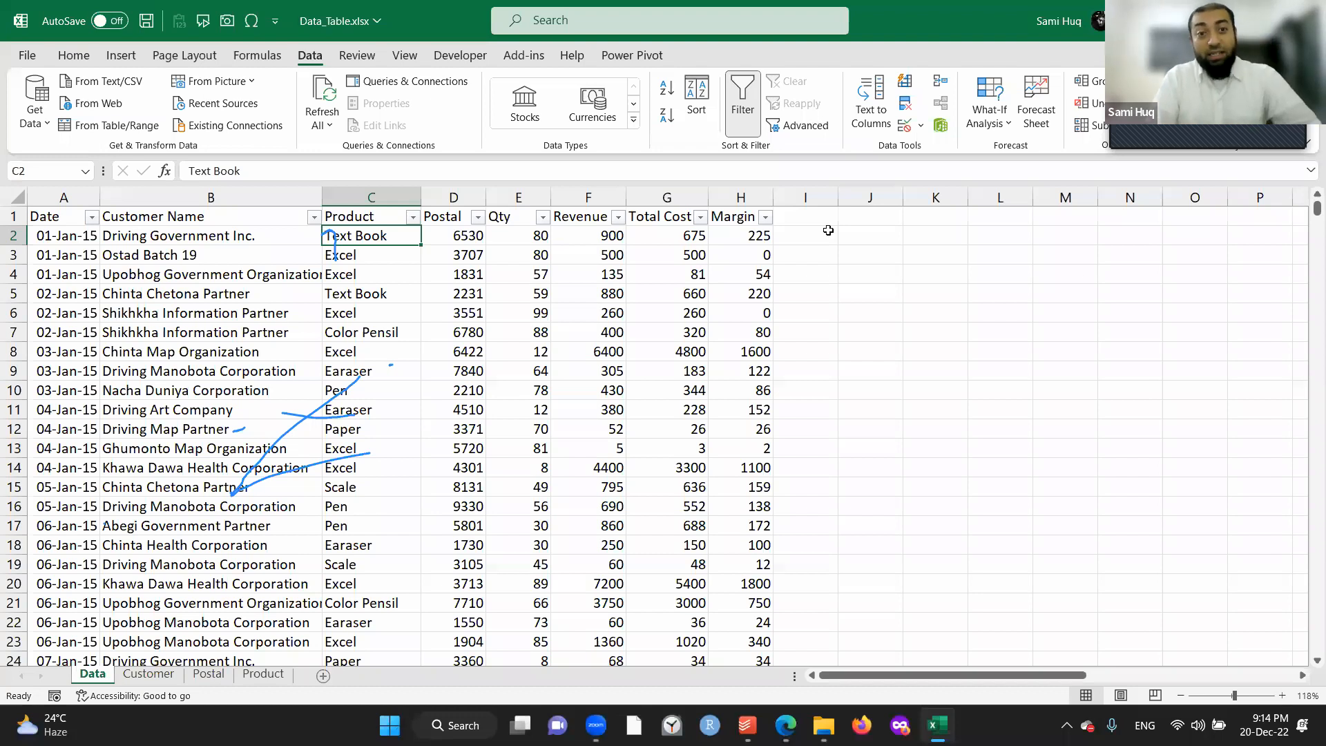
Filter the main dataset's Product column to show only Text Book records.
{"action": "left_click", "coordinate": [411, 218]}
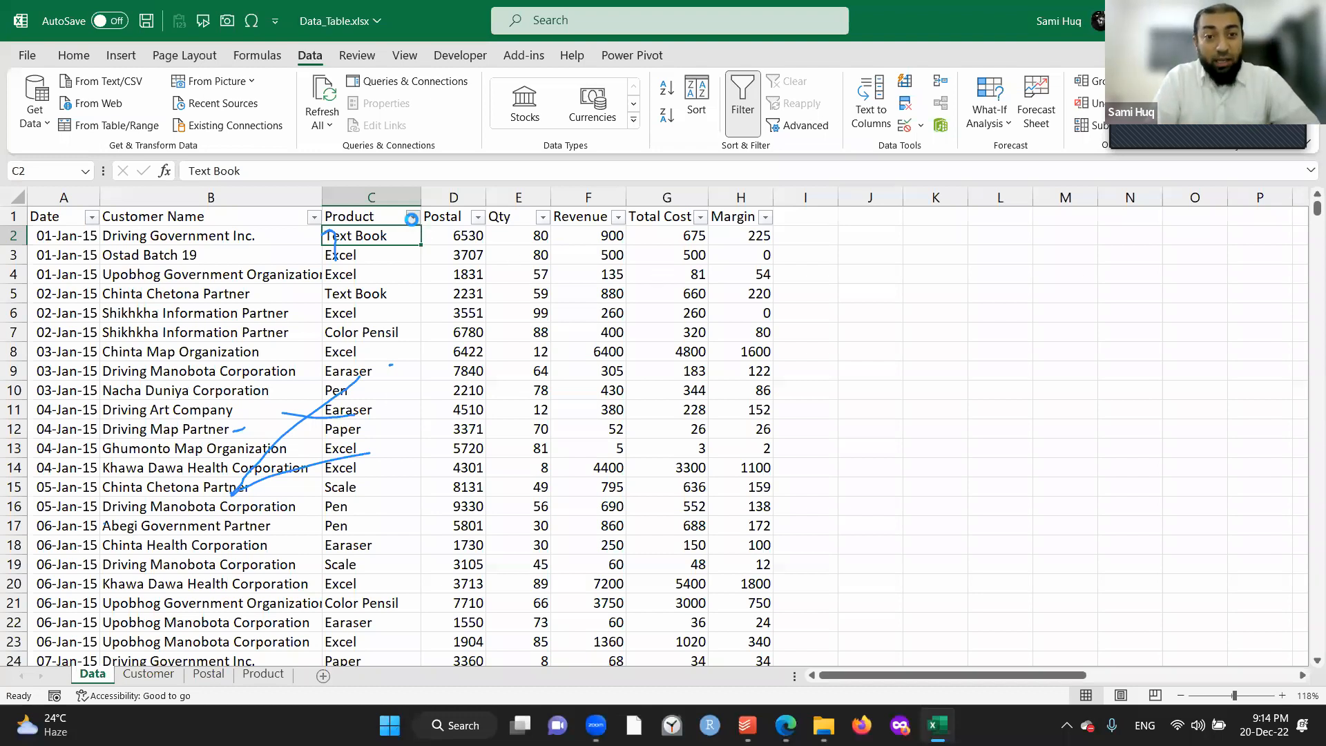
{"action": "left_click", "coordinate": [266, 421]}
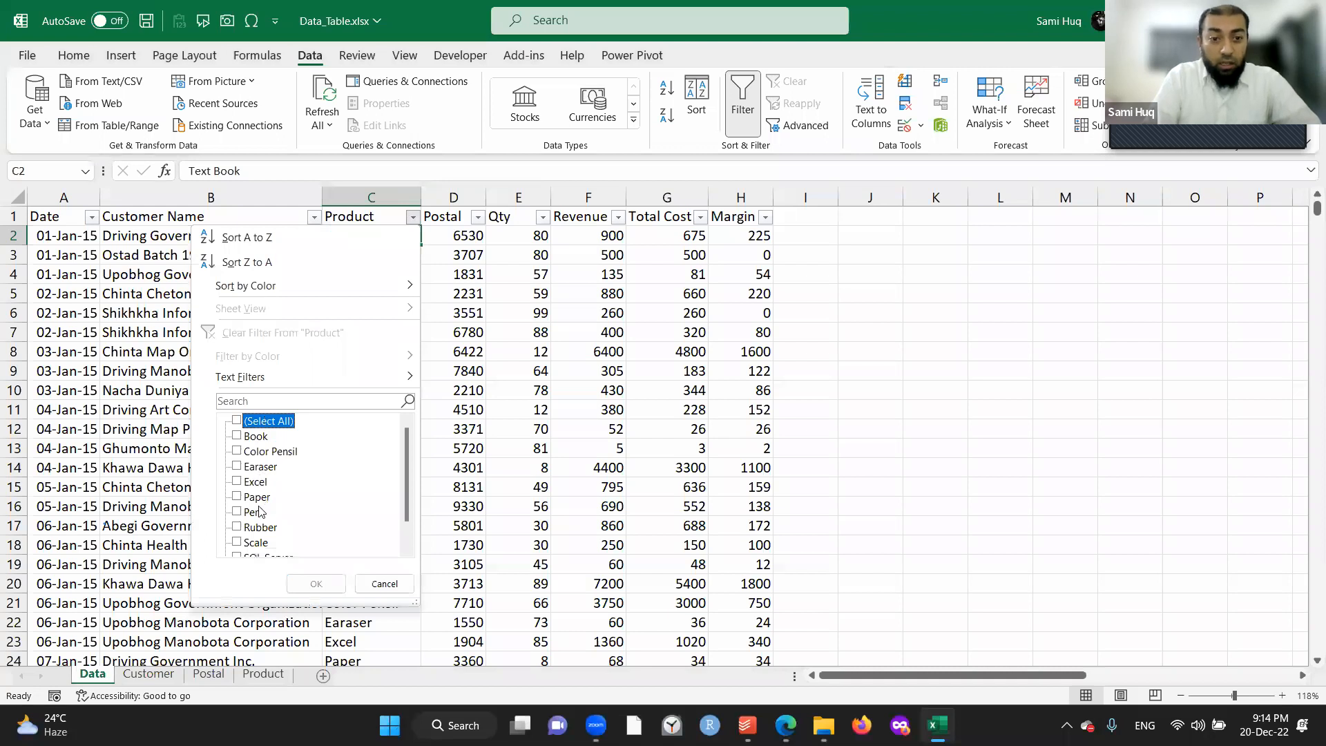
{"action": "key", "text": "End"}
{"action": "key", "text": "space"}
{"action": "key", "text": "Return"}
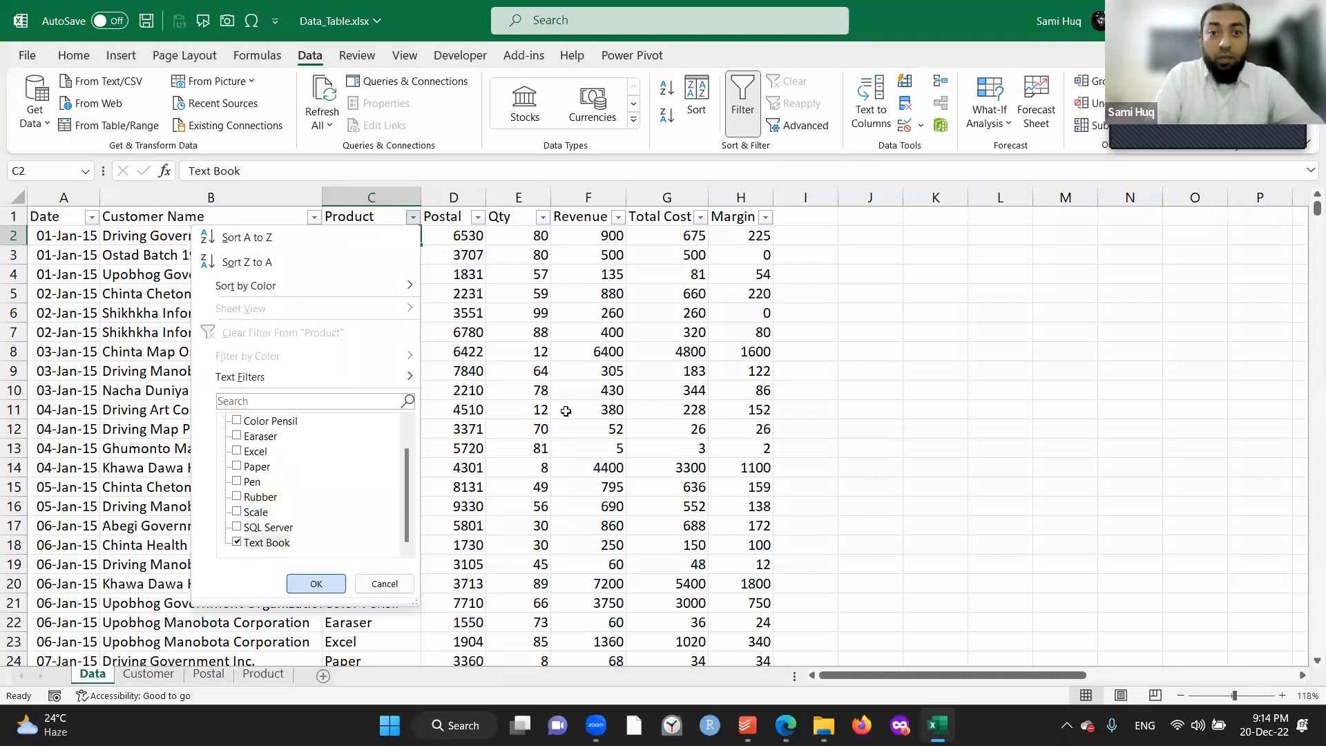
Check the Text Book revenue total by selecting the whole Revenue column, and clear the Product filter.
{"action": "left_click", "coordinate": [588, 198]}
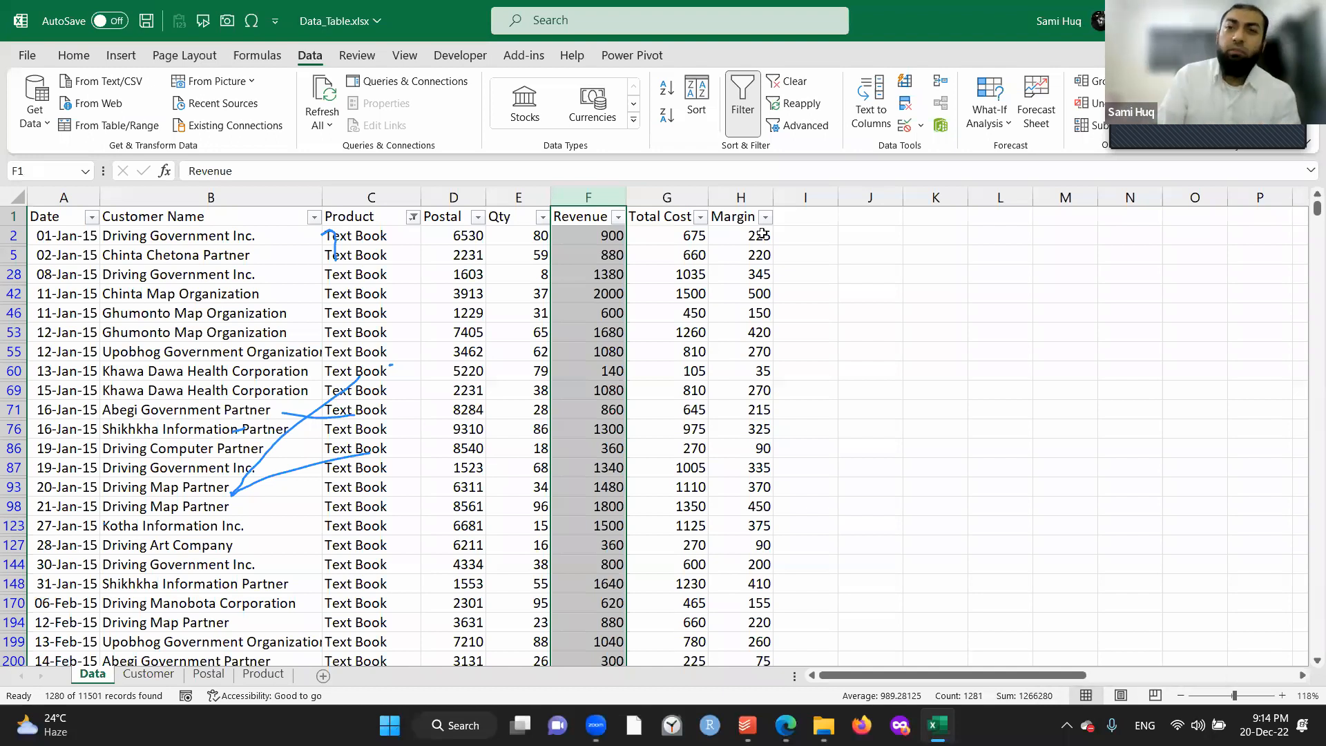
{"action": "left_click", "coordinate": [787, 81]}
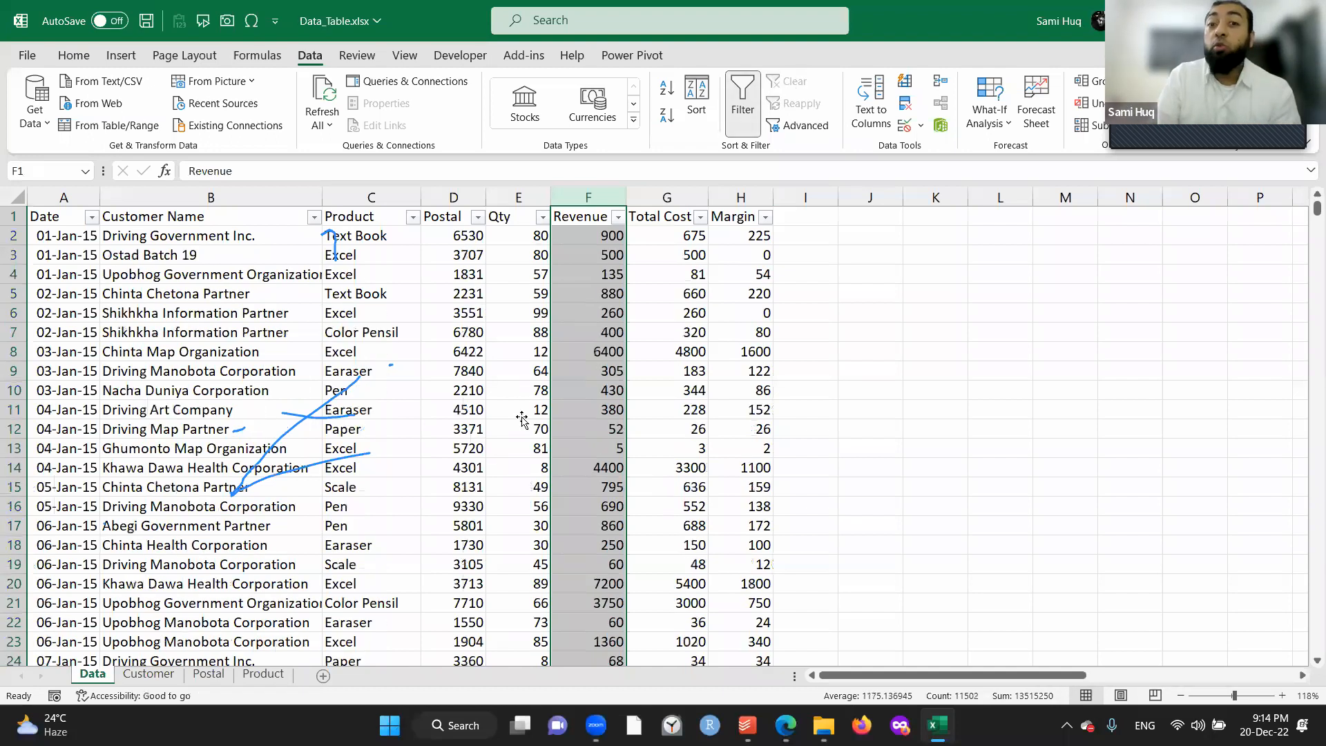
{"action": "left_click", "coordinate": [523, 417]}
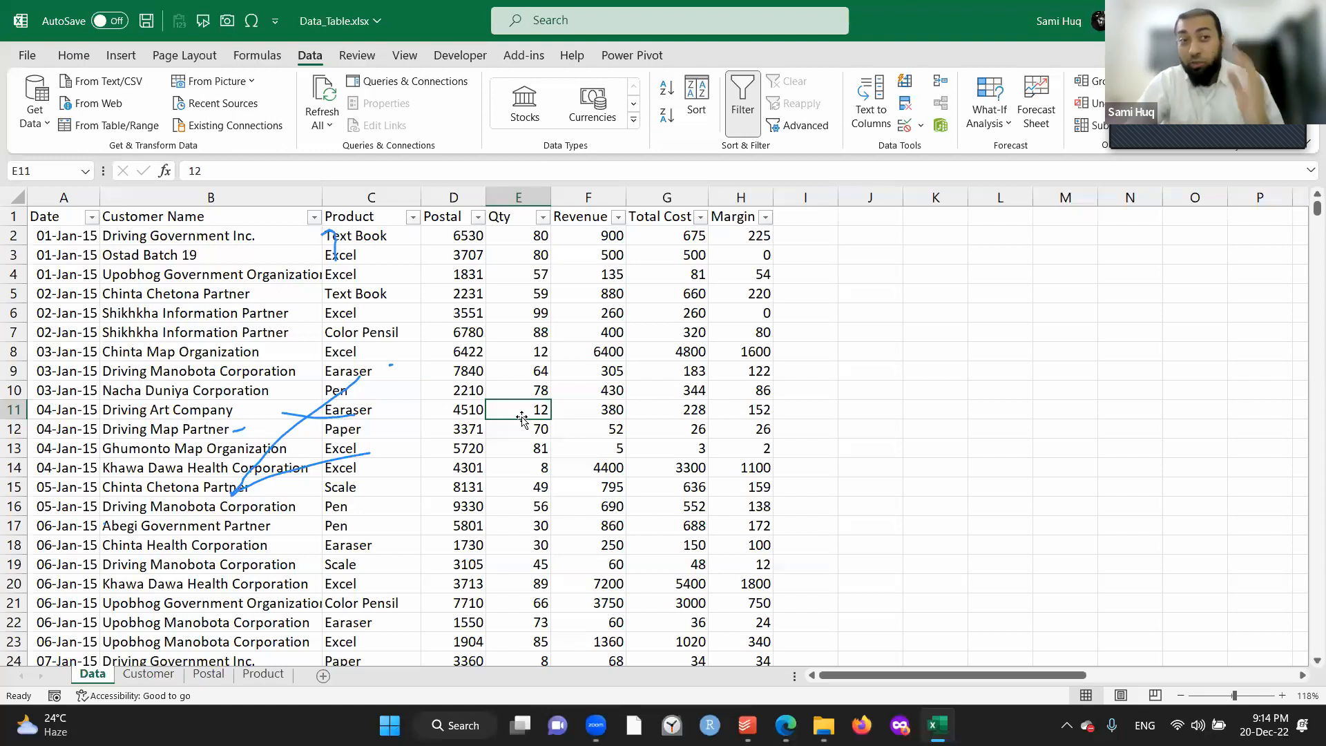
Insert a PivotTable on a new worksheet from the main dataset range Data!$A$1:$H$11502.
{"action": "left_click", "coordinate": [115, 62]}
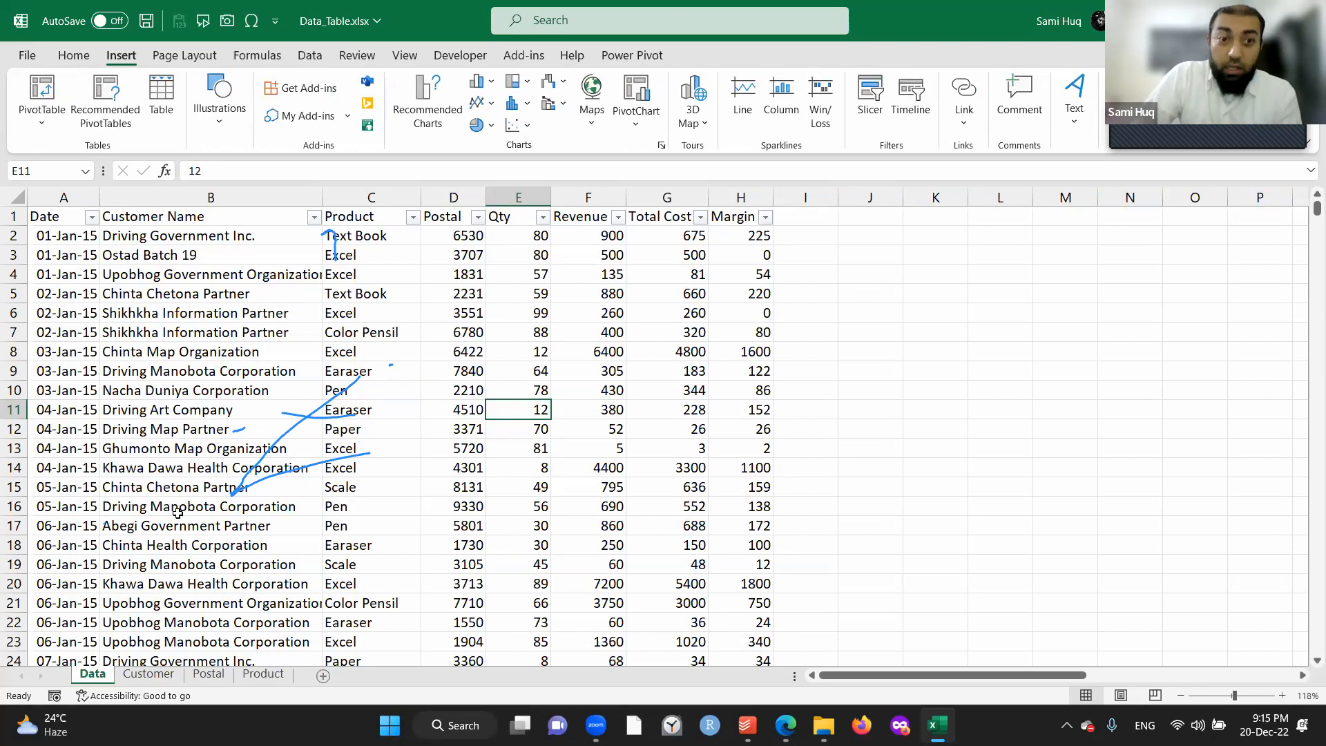
{"action": "left_click", "coordinate": [546, 570]}
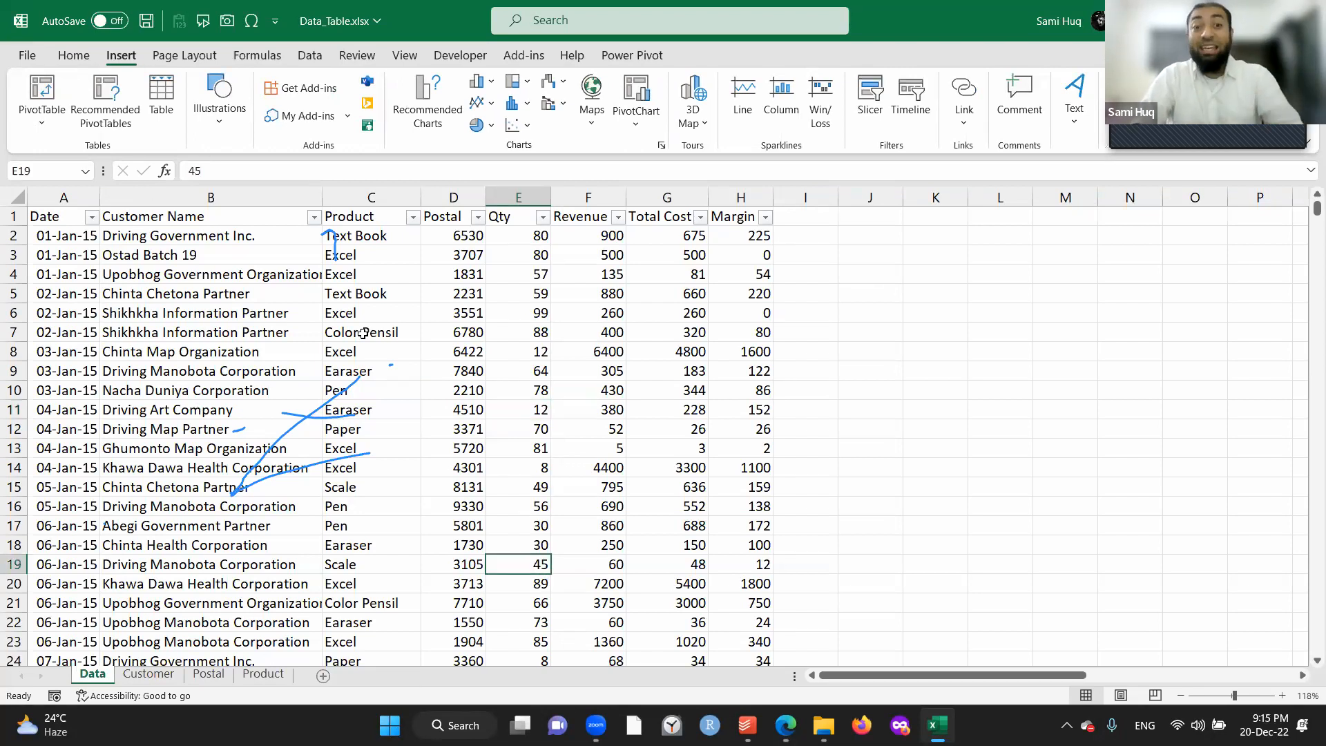
{"action": "key", "text": "ctrl+a"}
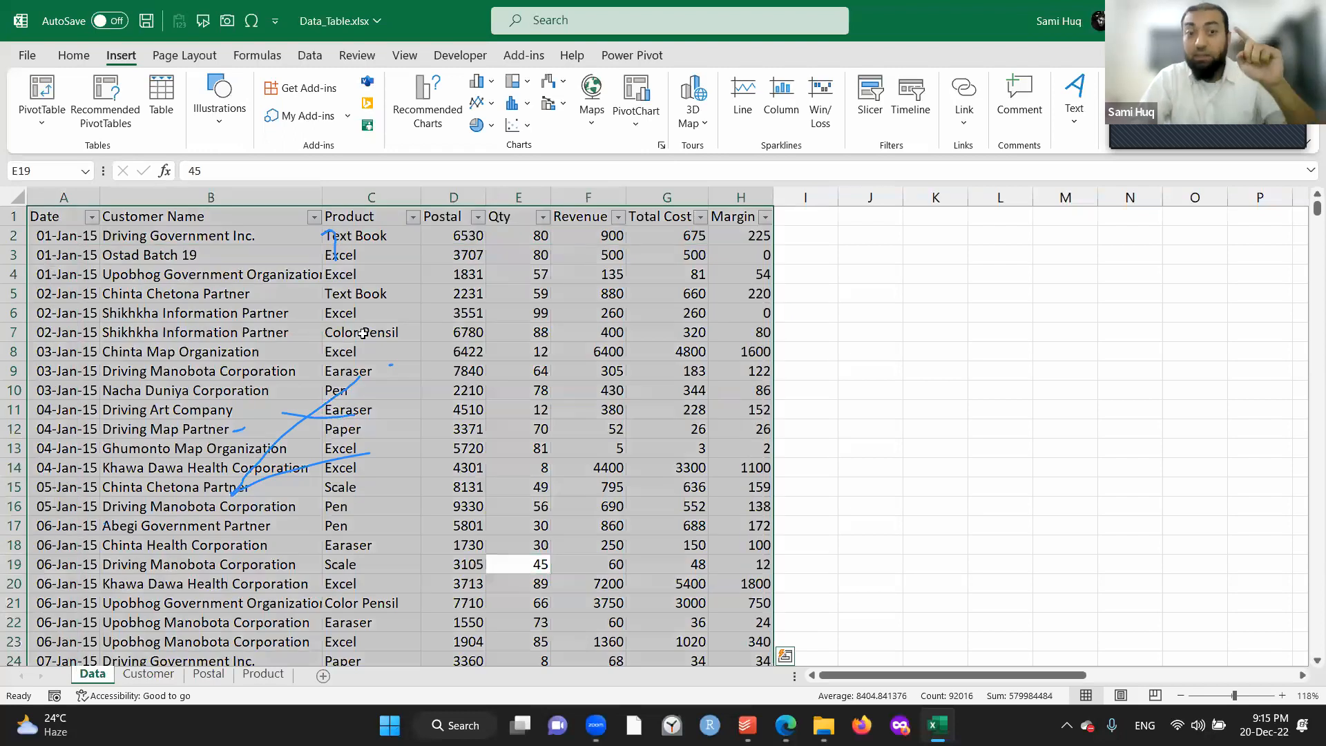
{"action": "left_click", "coordinate": [906, 273]}
{"action": "left_click", "coordinate": [400, 308]}
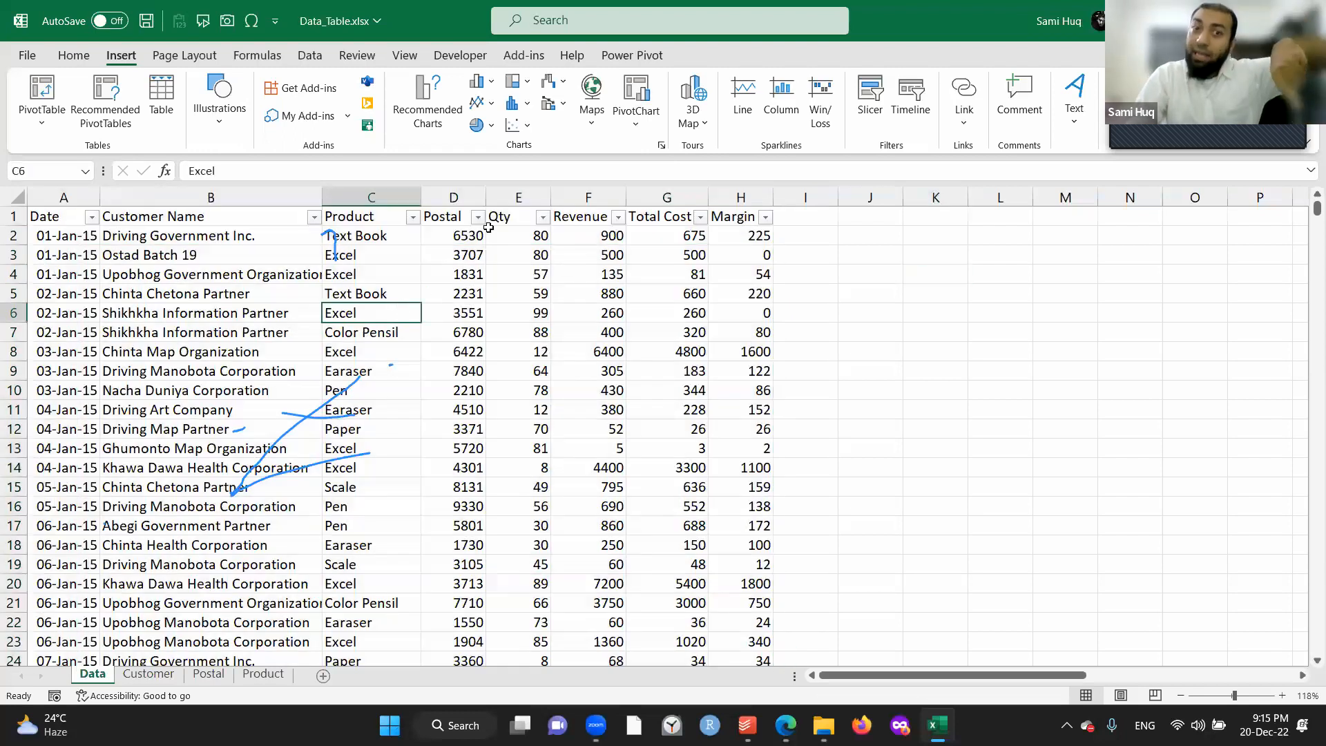
{"action": "left_click", "coordinate": [287, 461]}
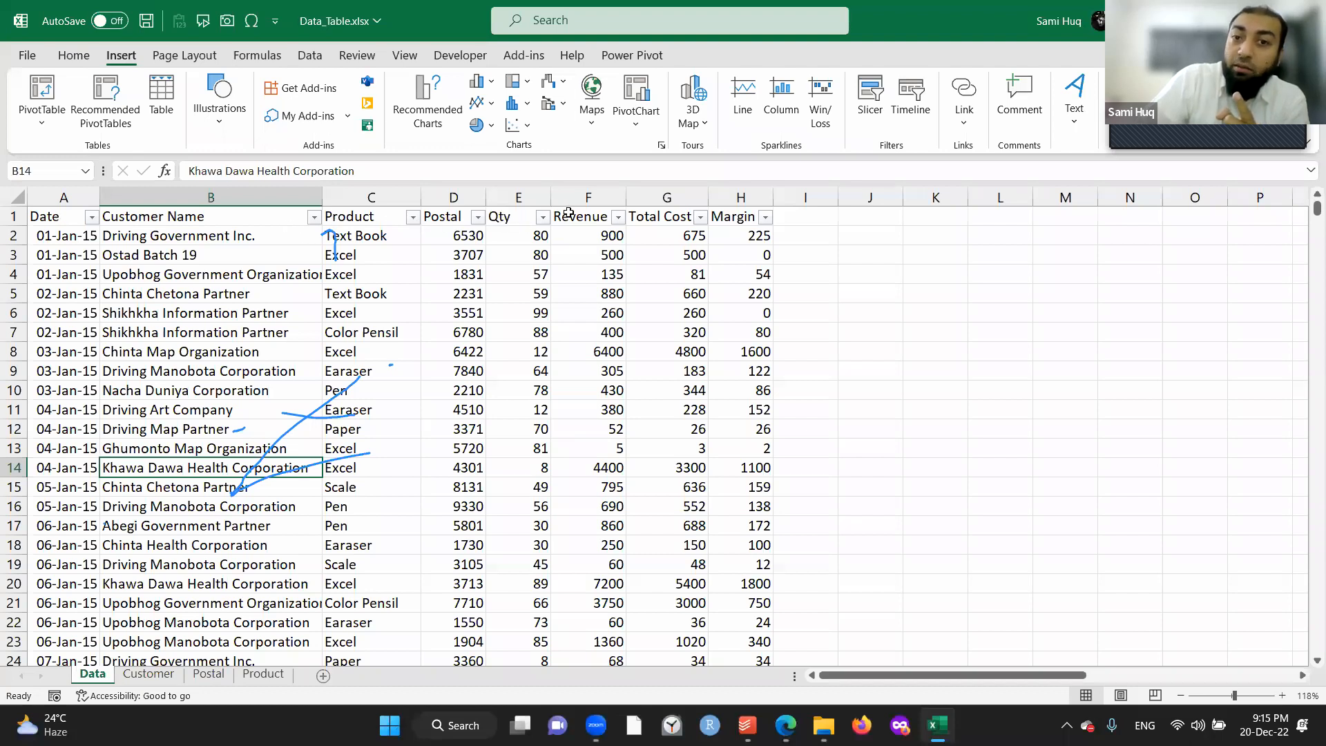
{"action": "left_click", "coordinate": [43, 88]}
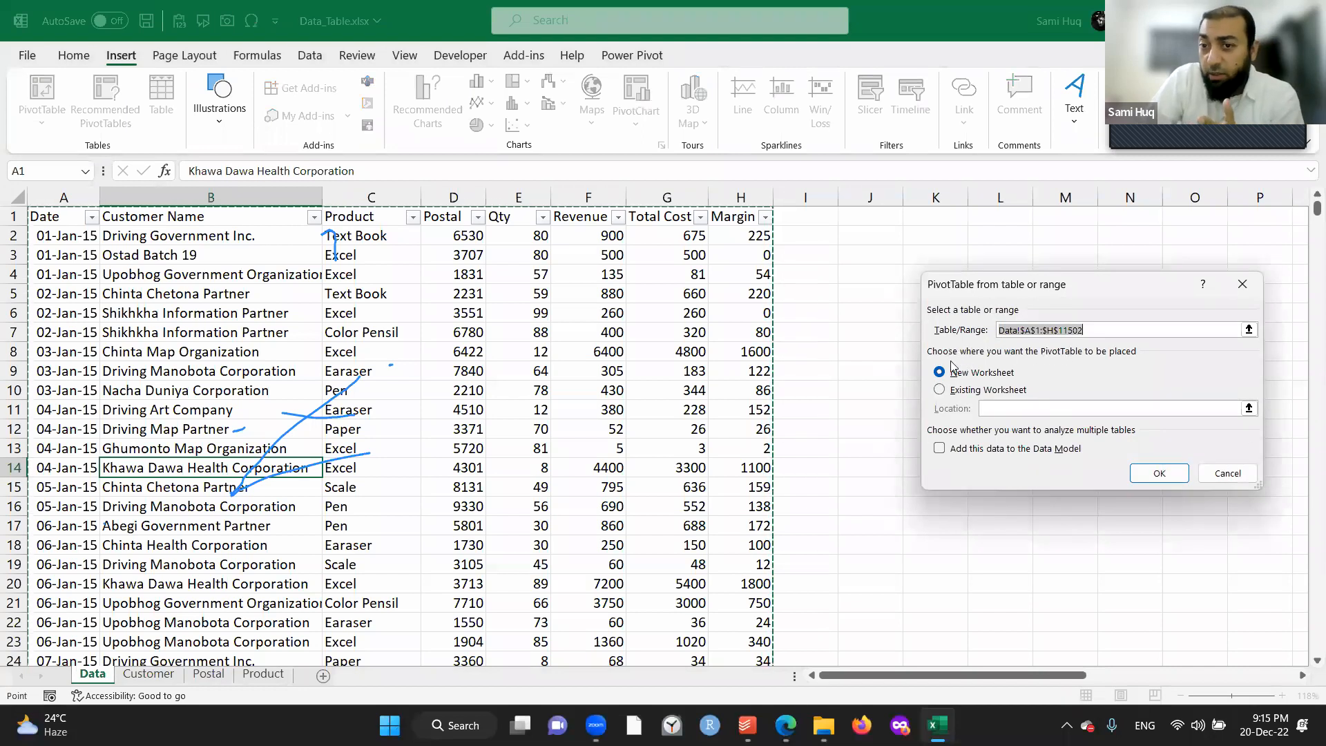
{"action": "left_click", "coordinate": [1169, 473]}
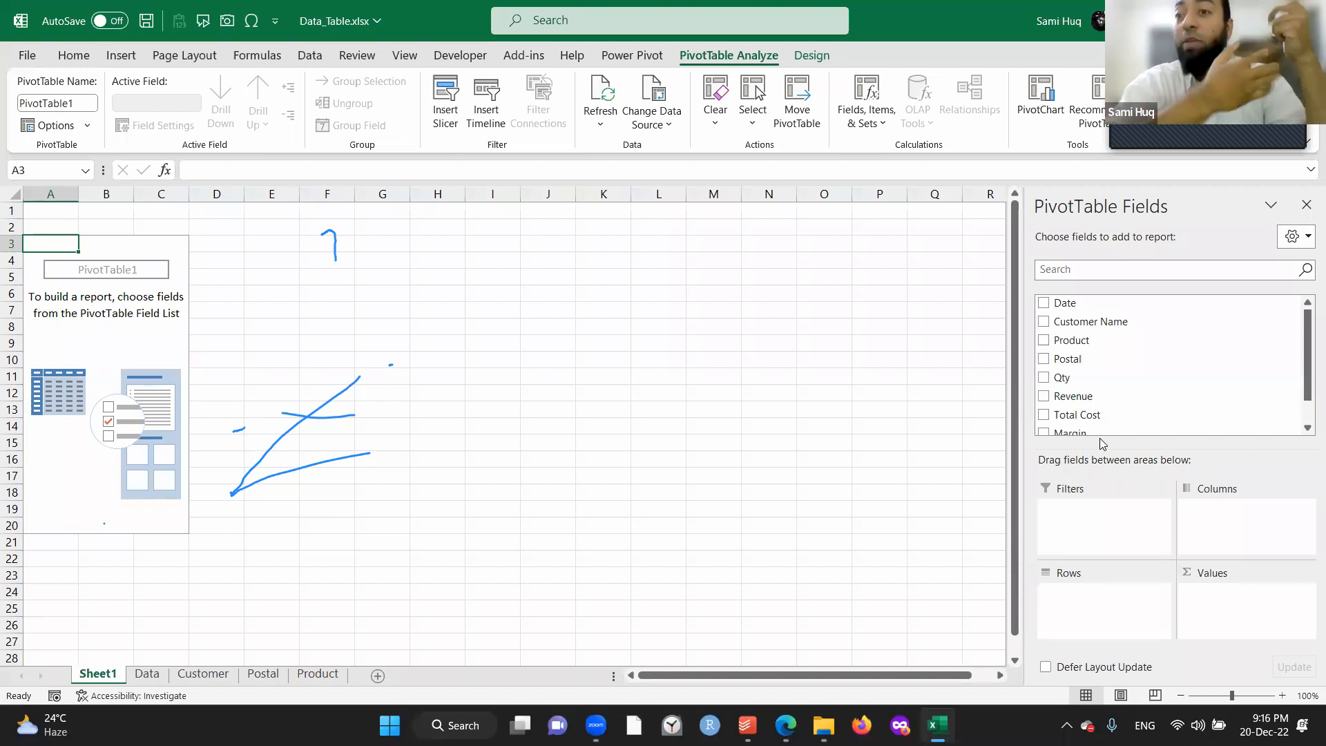
Summarise Revenue by Product in the PivotTable, and remove both fields again to leave it empty.
{"action": "left_click", "coordinate": [1044, 397]}
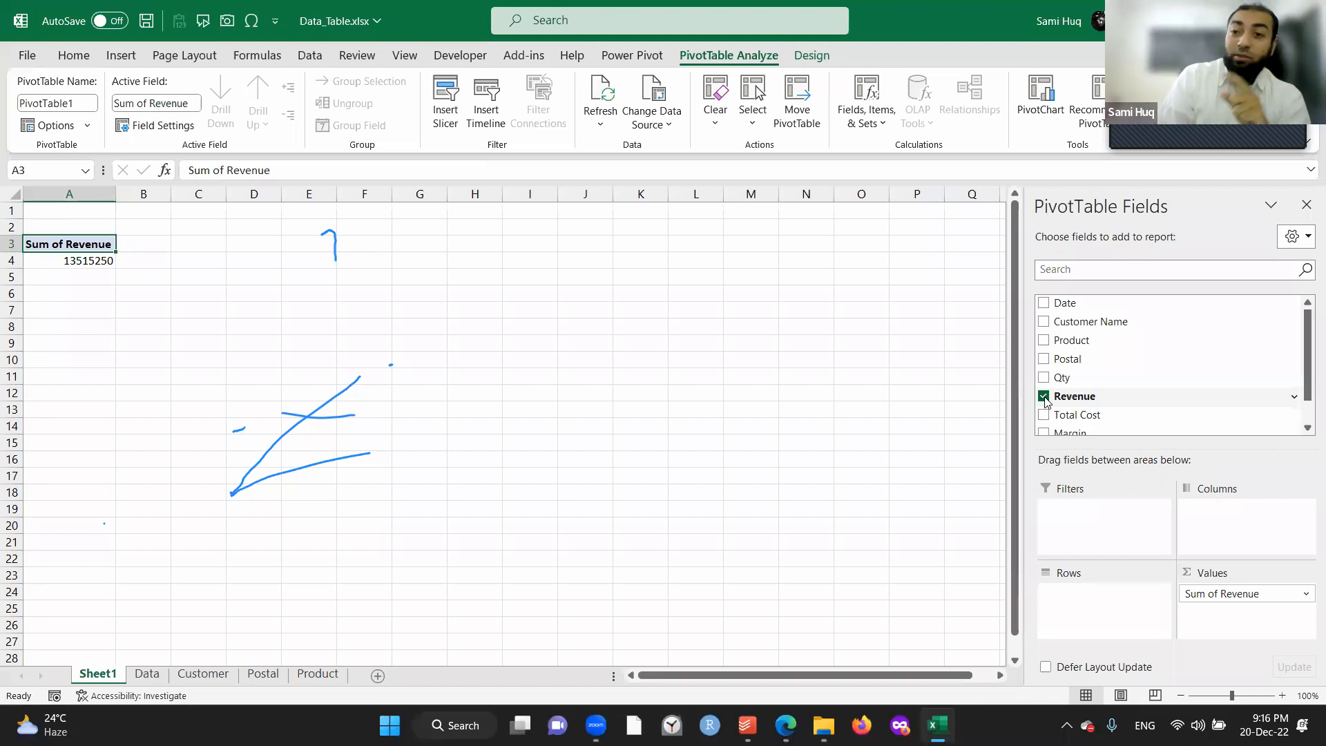
{"action": "left_click", "coordinate": [1043, 340]}
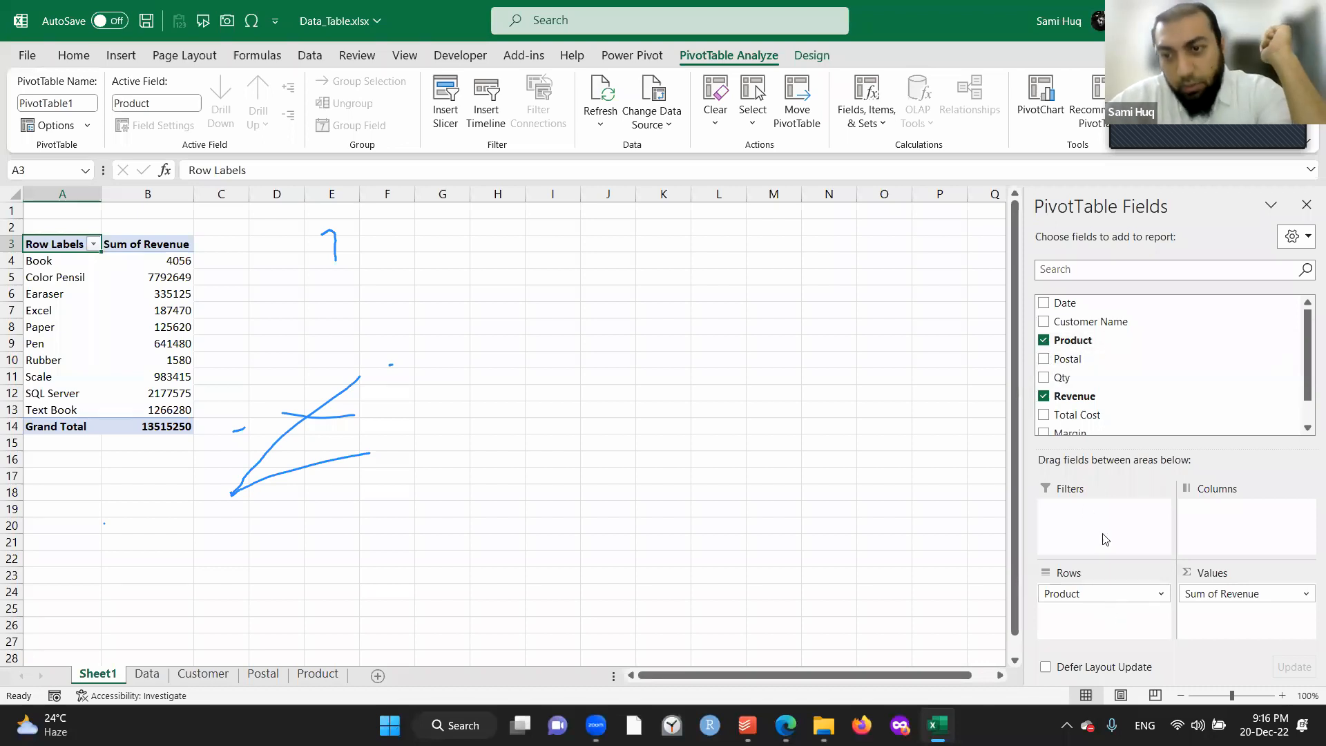
{"action": "left_click", "coordinate": [1044, 342]}
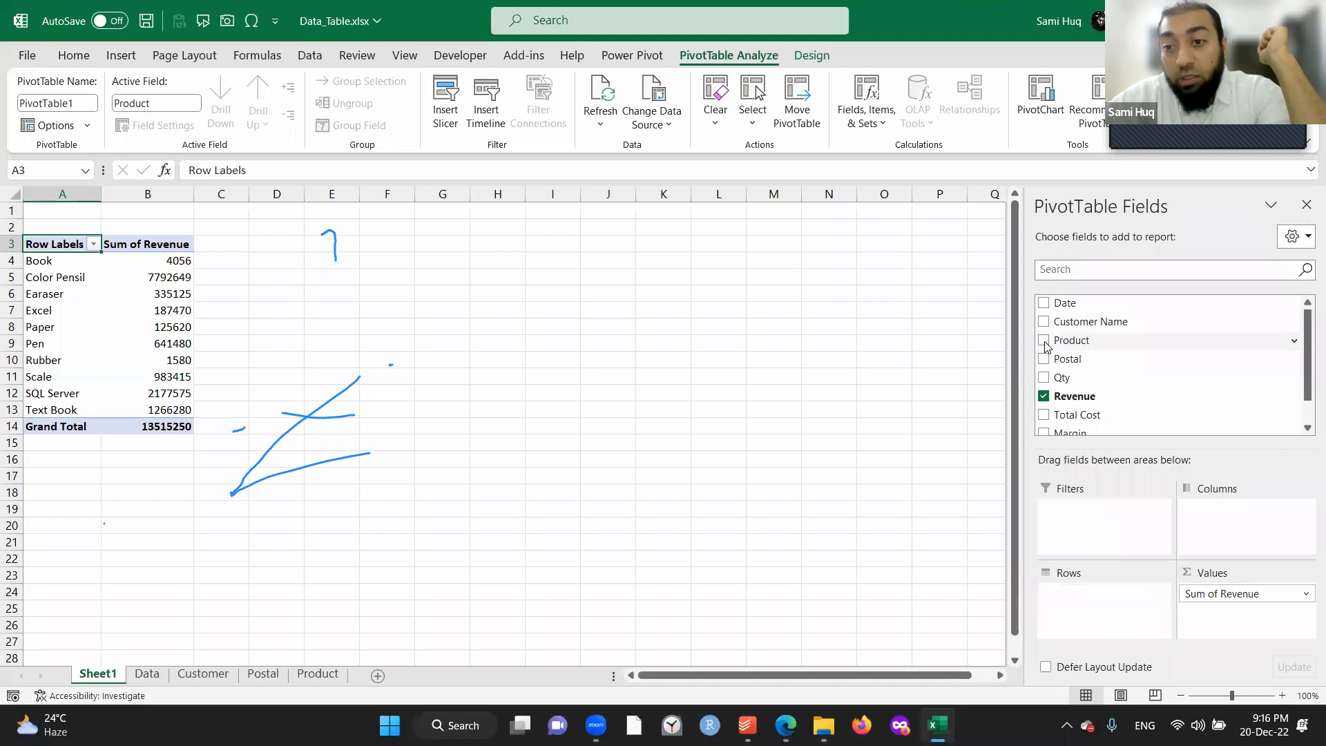
{"action": "left_click", "coordinate": [1043, 396]}
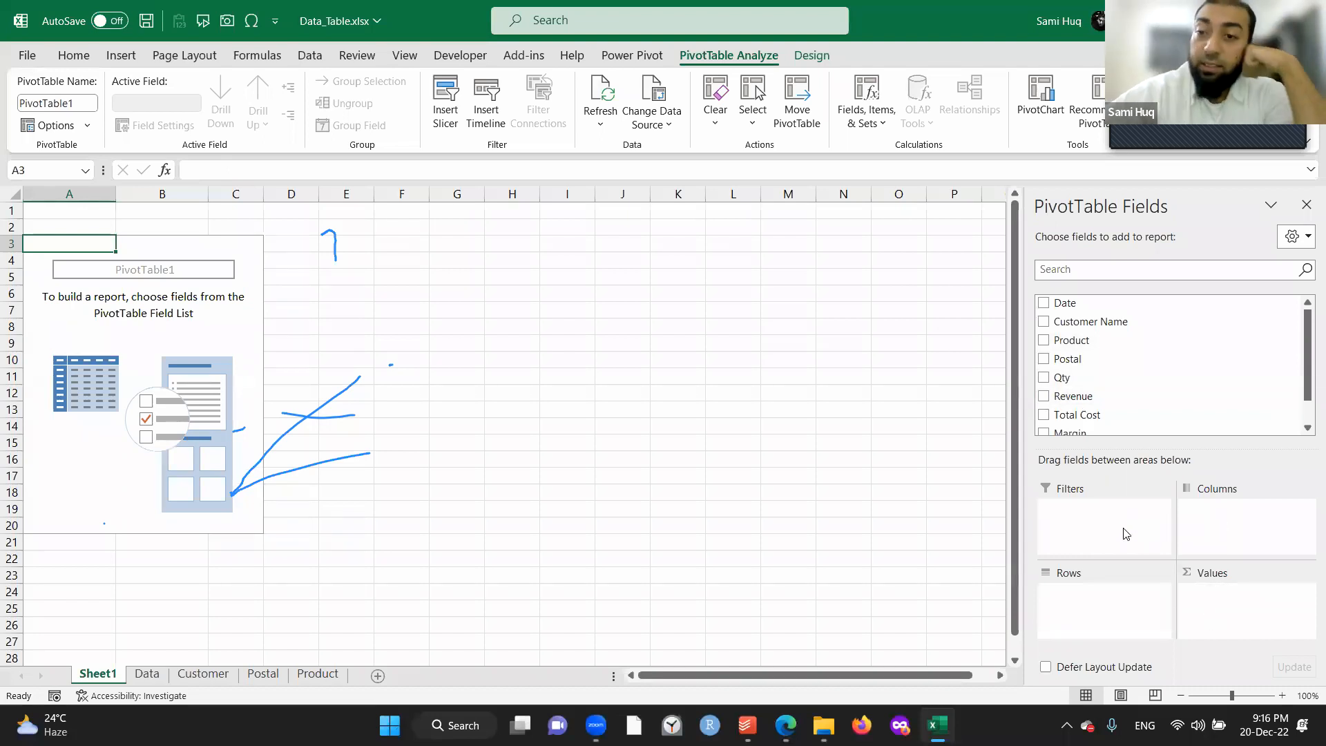
{"action": "left_click", "coordinate": [1044, 340]}
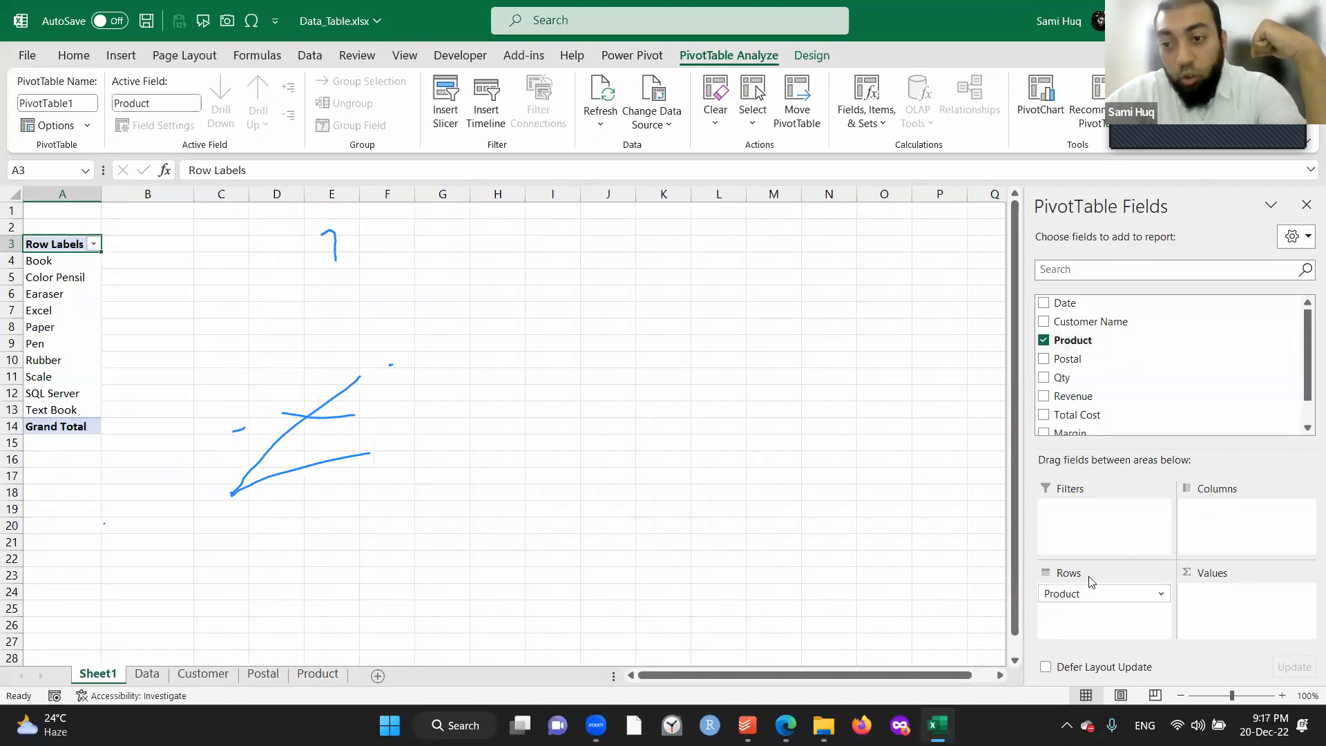
{"action": "left_click", "coordinate": [1043, 340]}
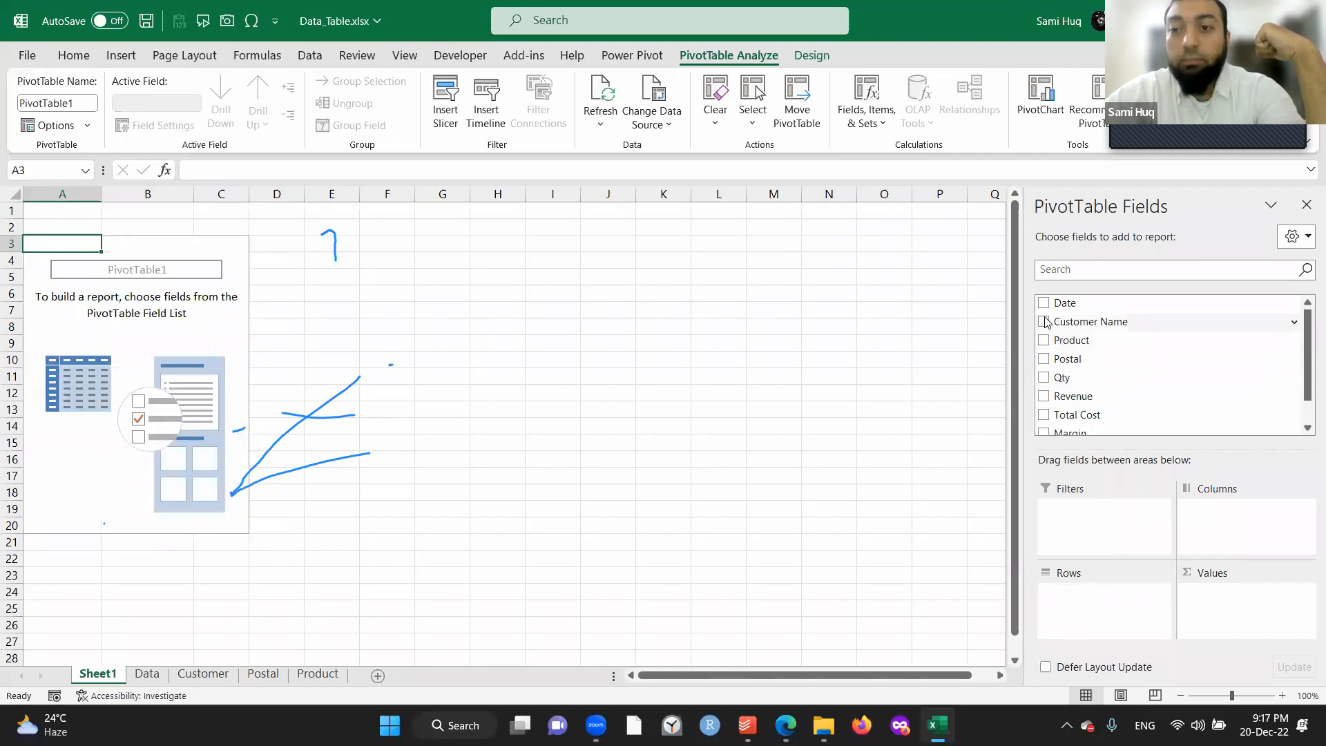
Build the PivotTable with Customer Name as rows, summed Revenue as values and Product as columns, and review columns B to L.
{"action": "left_click", "coordinate": [1043, 322]}
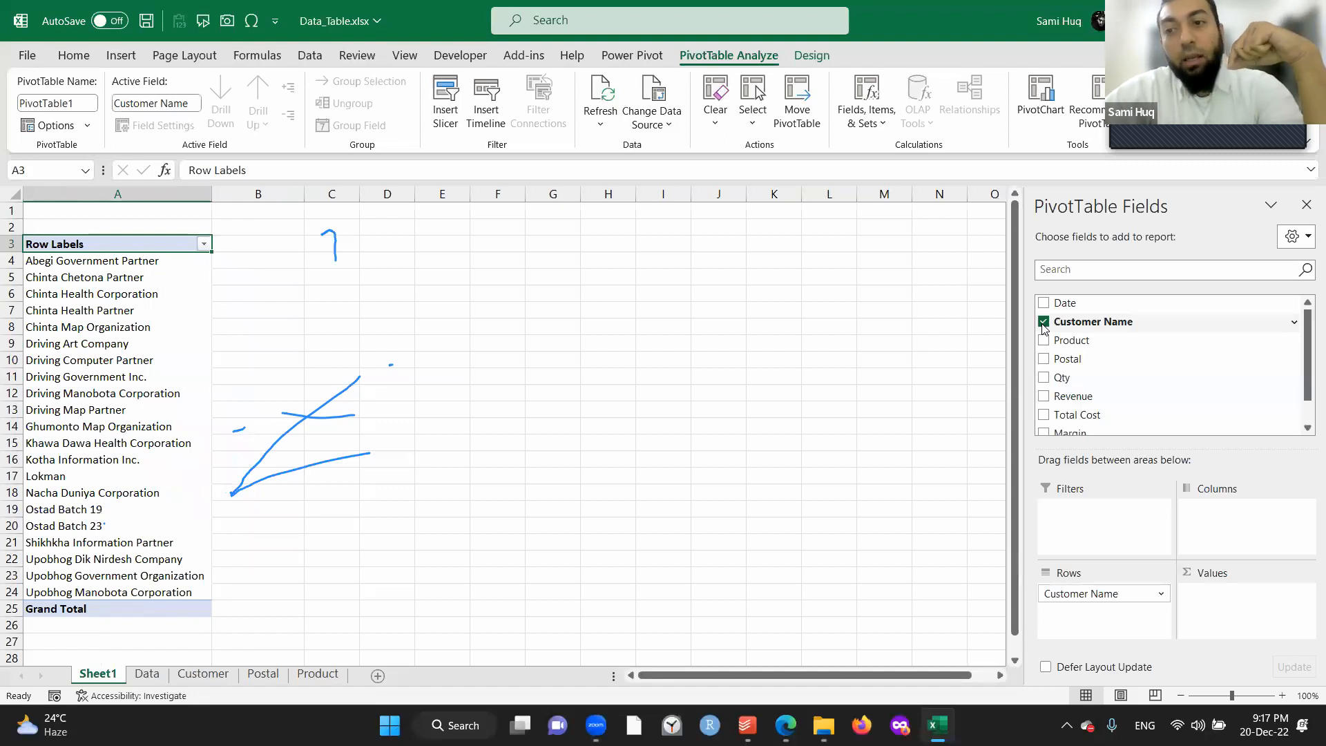
{"action": "left_click", "coordinate": [1044, 396]}
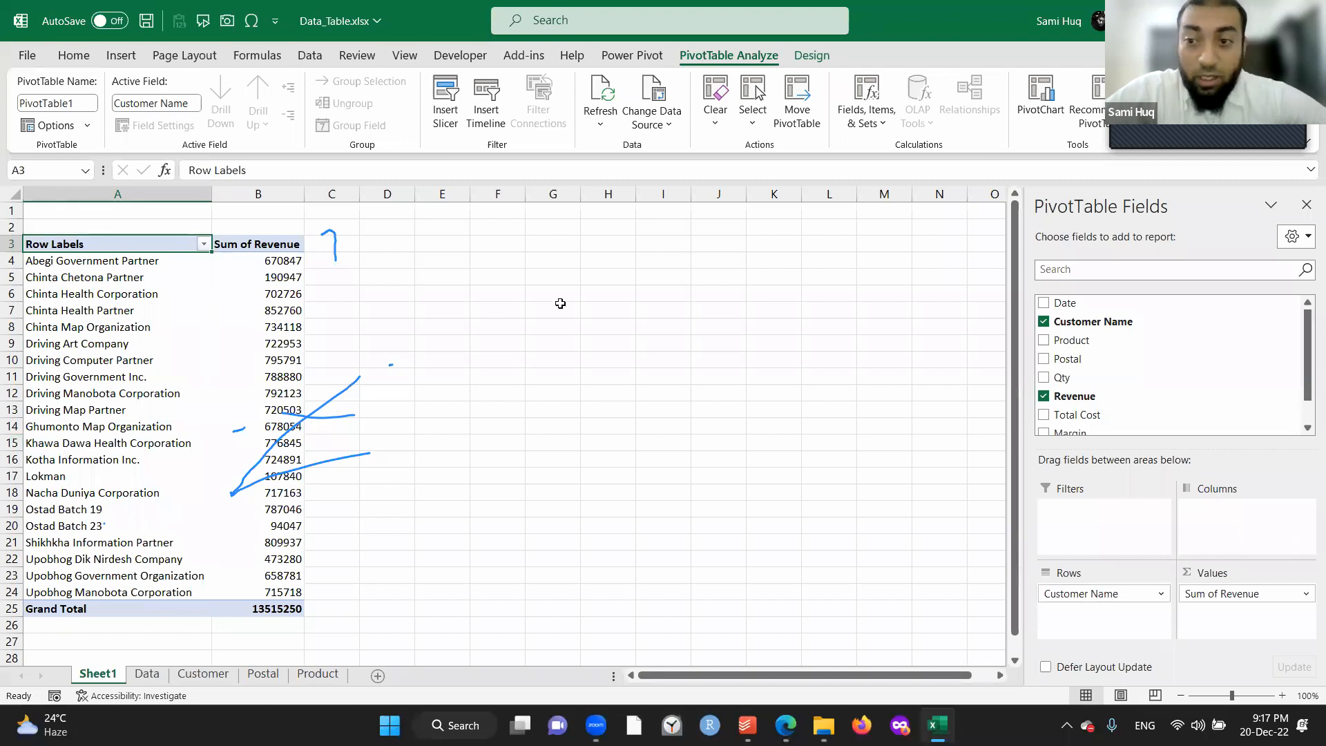
{"action": "left_click_drag", "start_coordinate": [1072, 341], "coordinate": [1288, 508]}
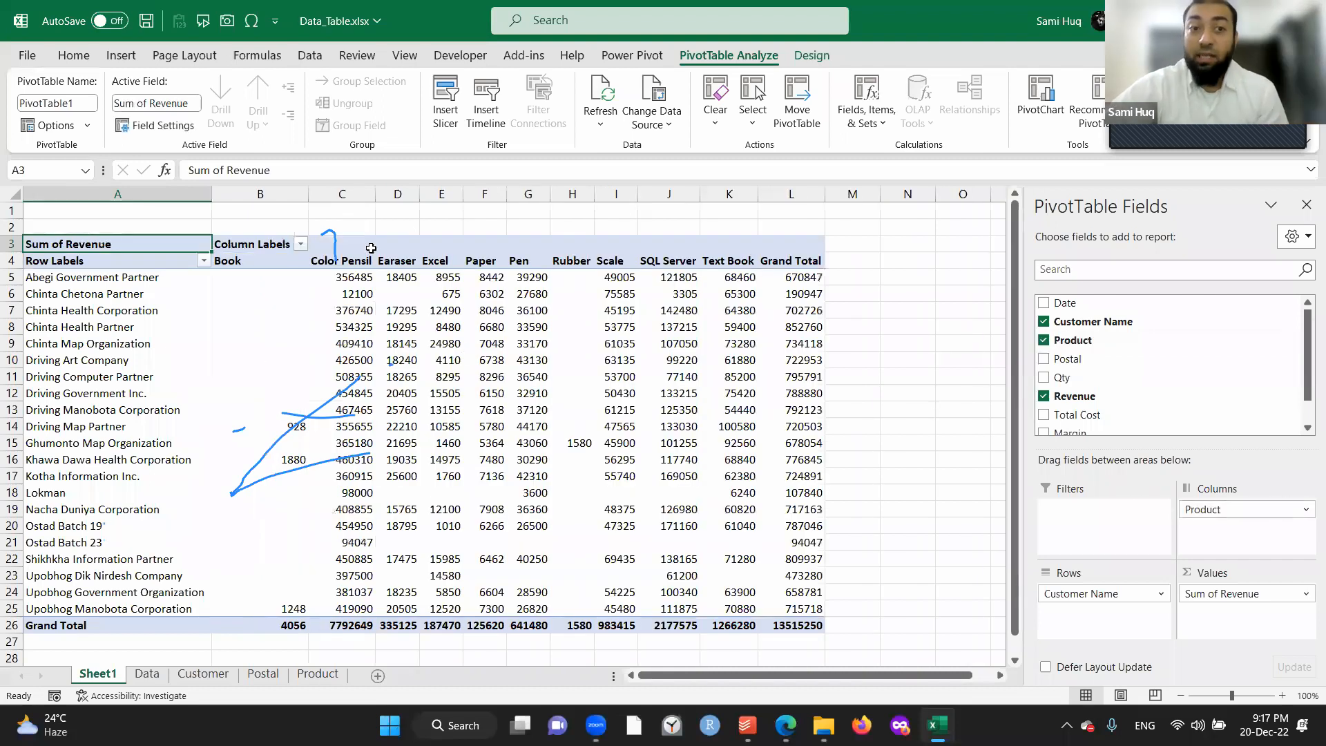
{"action": "left_click", "coordinate": [296, 194]}
{"action": "left_click_drag", "start_coordinate": [550, 182], "coordinate": [818, 200]}
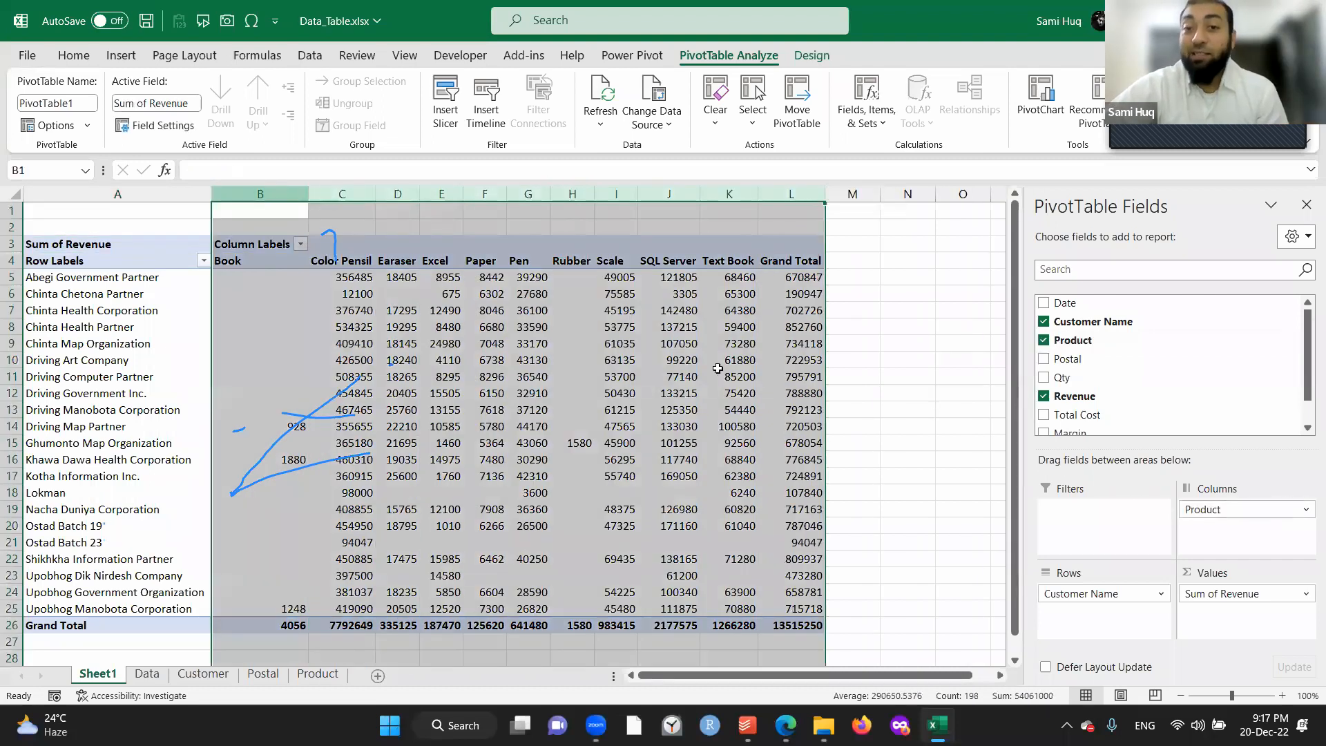
{"action": "left_click", "coordinate": [718, 365]}
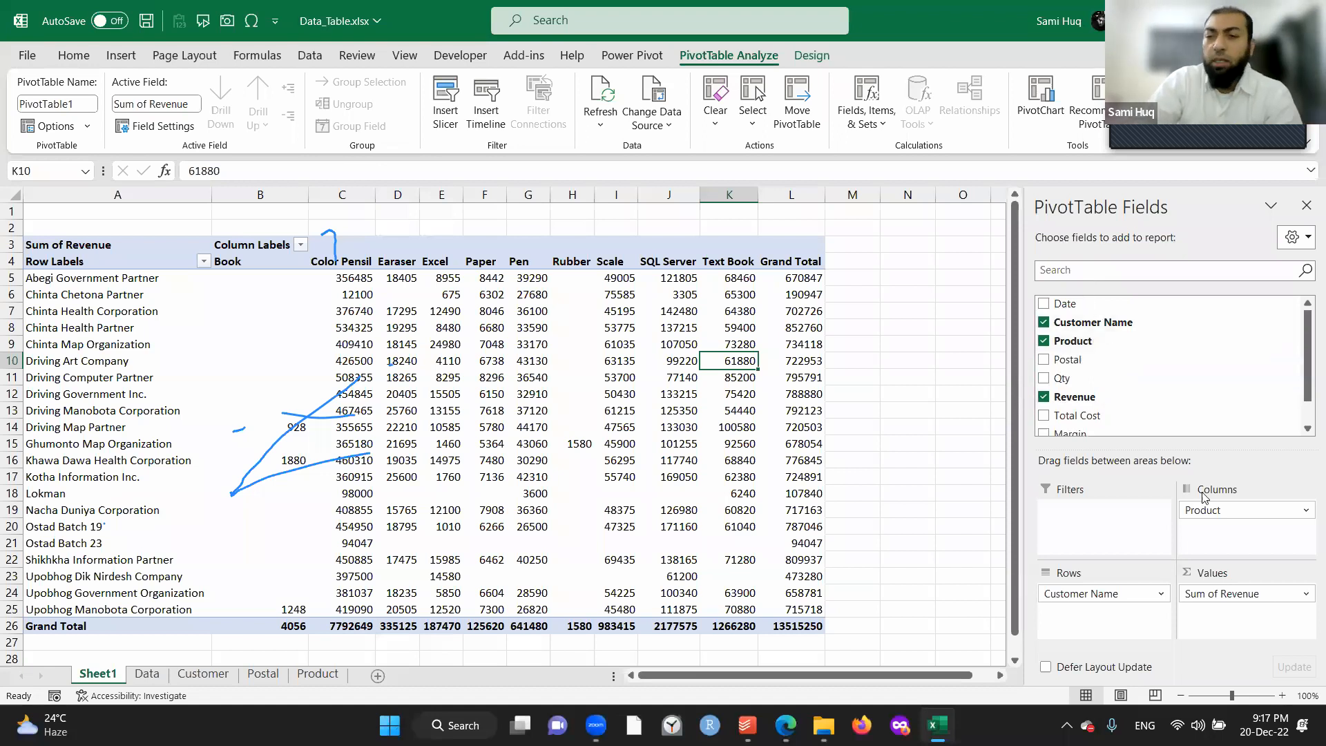
Move Product from the PivotTable's columns to its report filter and filter the report to Color Pensil.
{"action": "left_click_drag", "start_coordinate": [1248, 506], "coordinate": [1122, 524]}
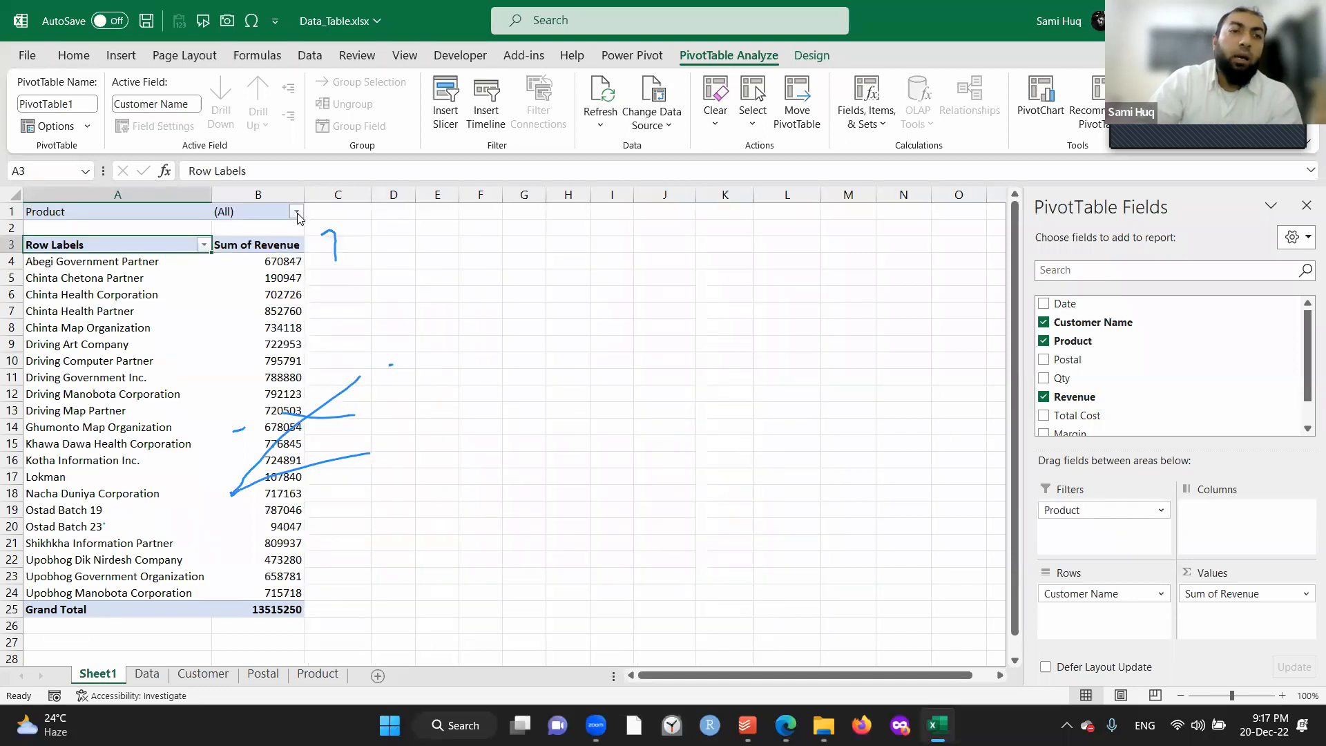
{"action": "left_click", "coordinate": [296, 212]}
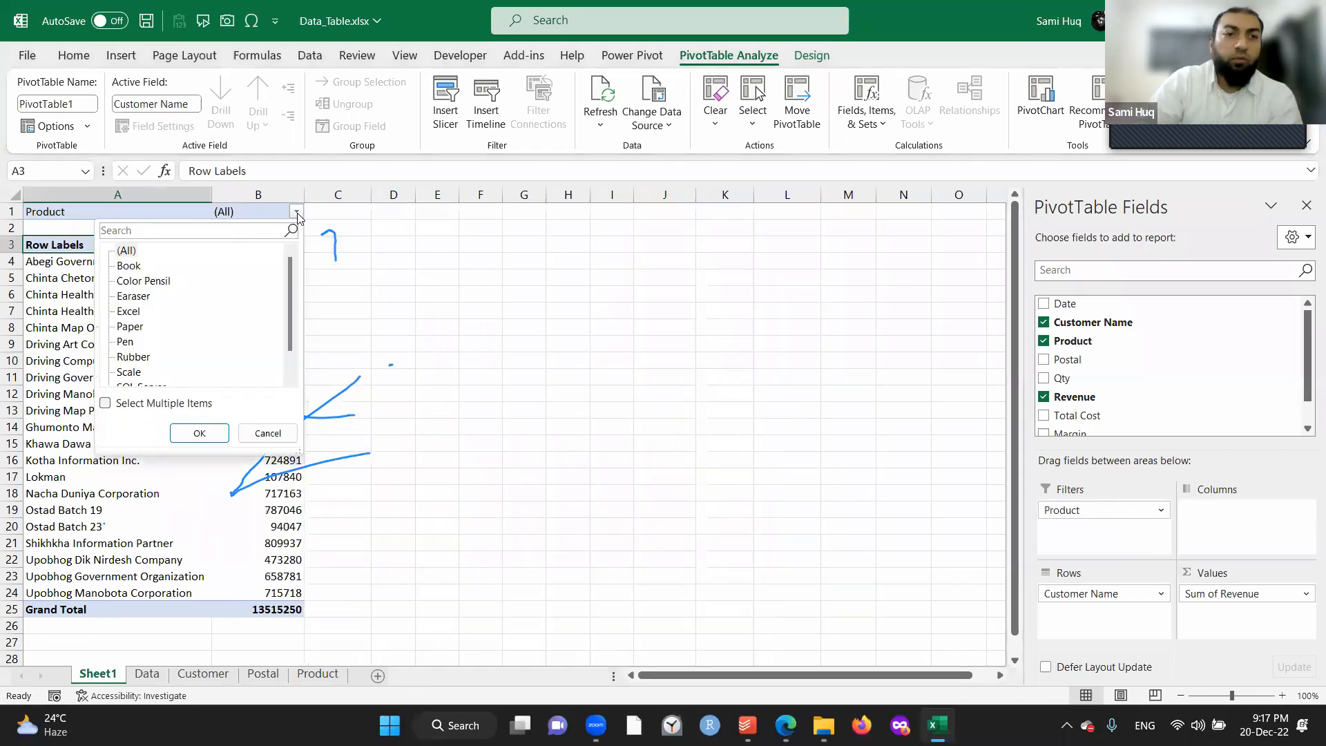
{"action": "left_click", "coordinate": [145, 283]}
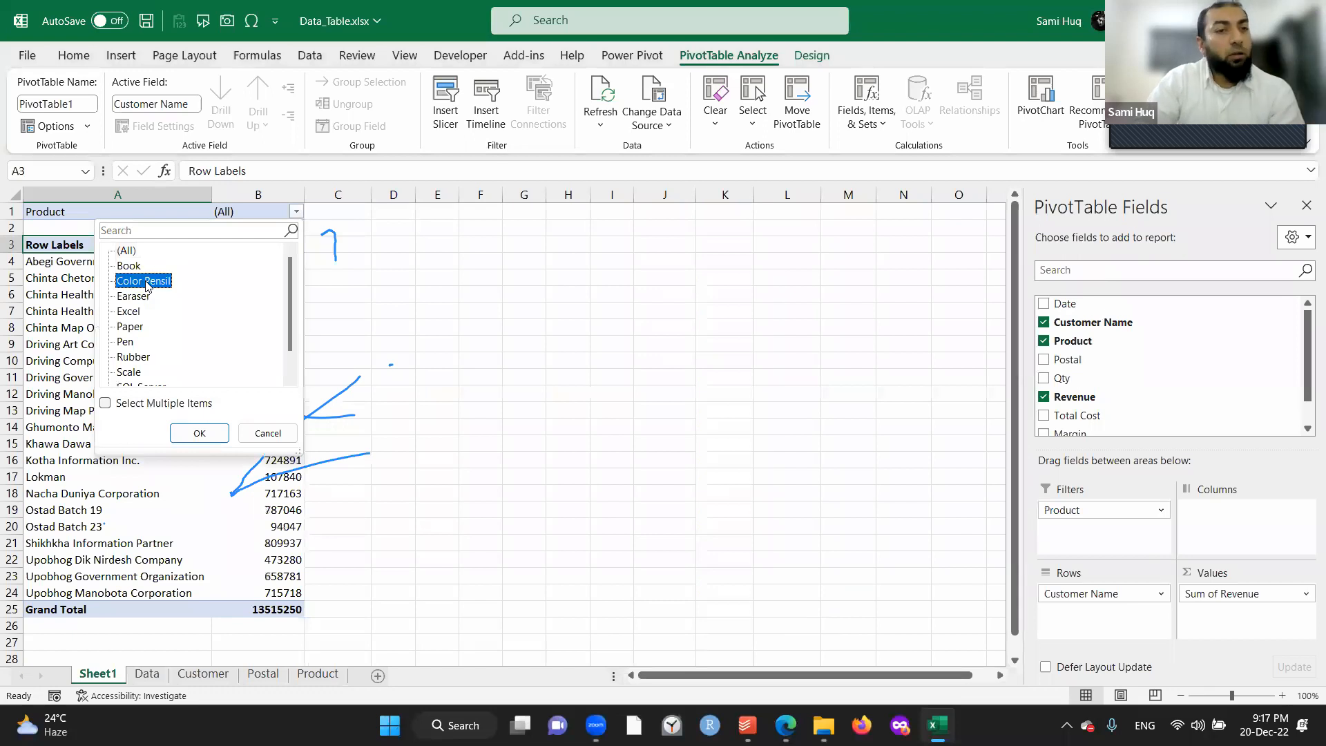
{"action": "left_click", "coordinate": [200, 433]}
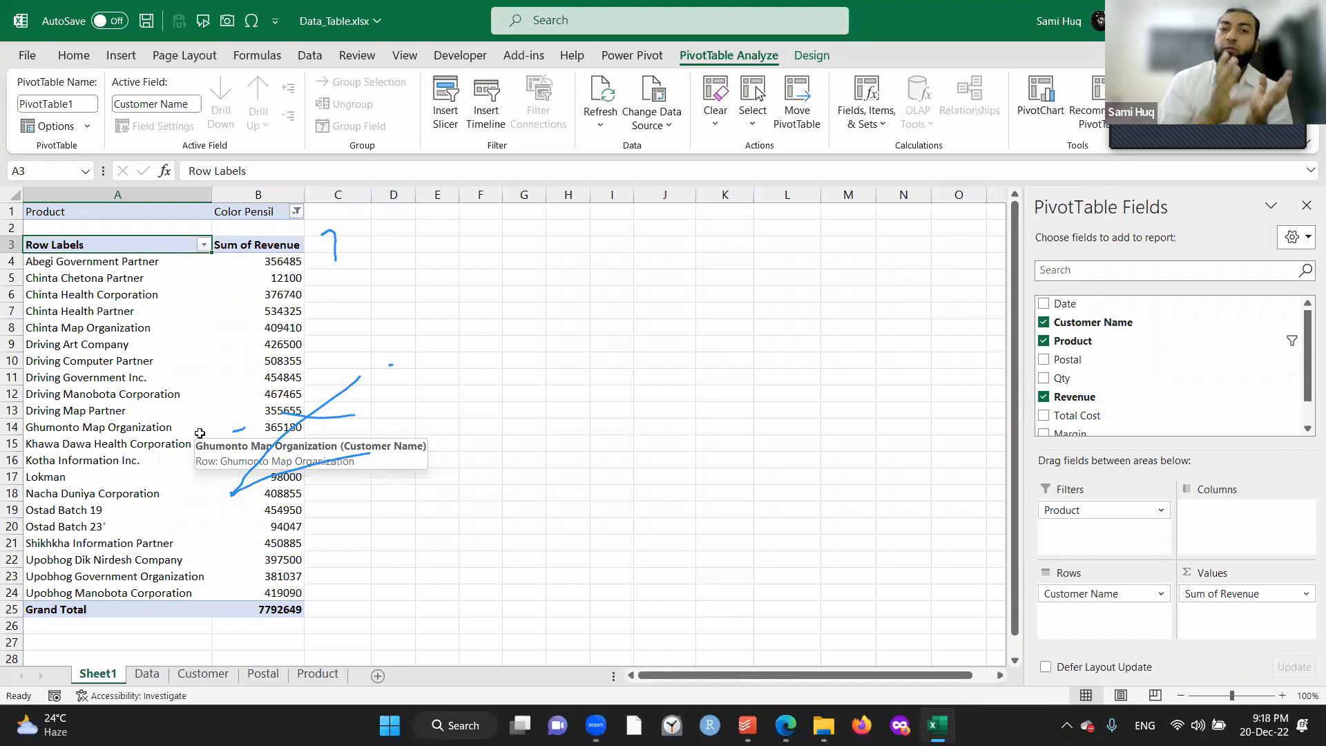
Move Product from the PivotTable's report filter to its rows, and Customer Name from the rows to the report filter.
{"action": "left_click_drag", "start_coordinate": [1113, 511], "coordinate": [1119, 617]}
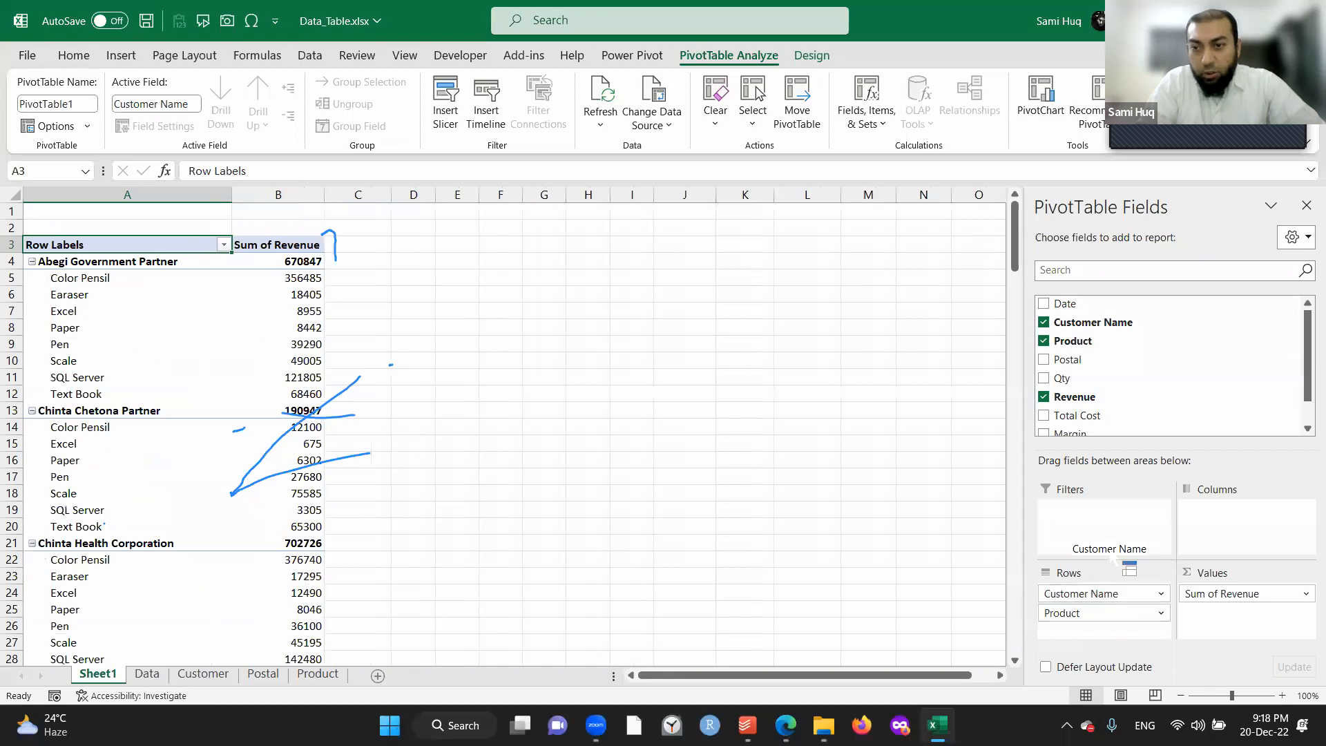
{"action": "left_click_drag", "start_coordinate": [1108, 538], "coordinate": [1108, 539]}
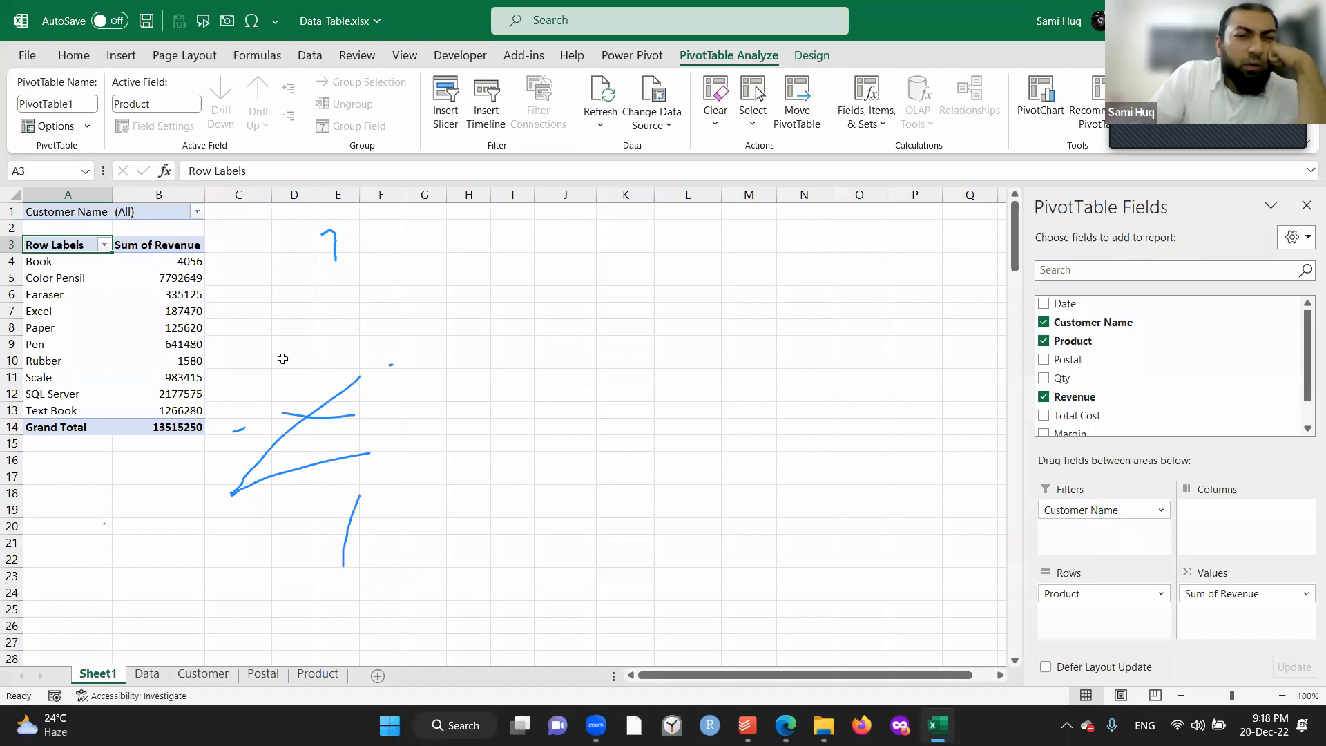
Insert a bar PivotChart from the product revenue PivotTable and place it to the right of the table, starting near column H.
{"action": "left_click", "coordinate": [176, 308]}
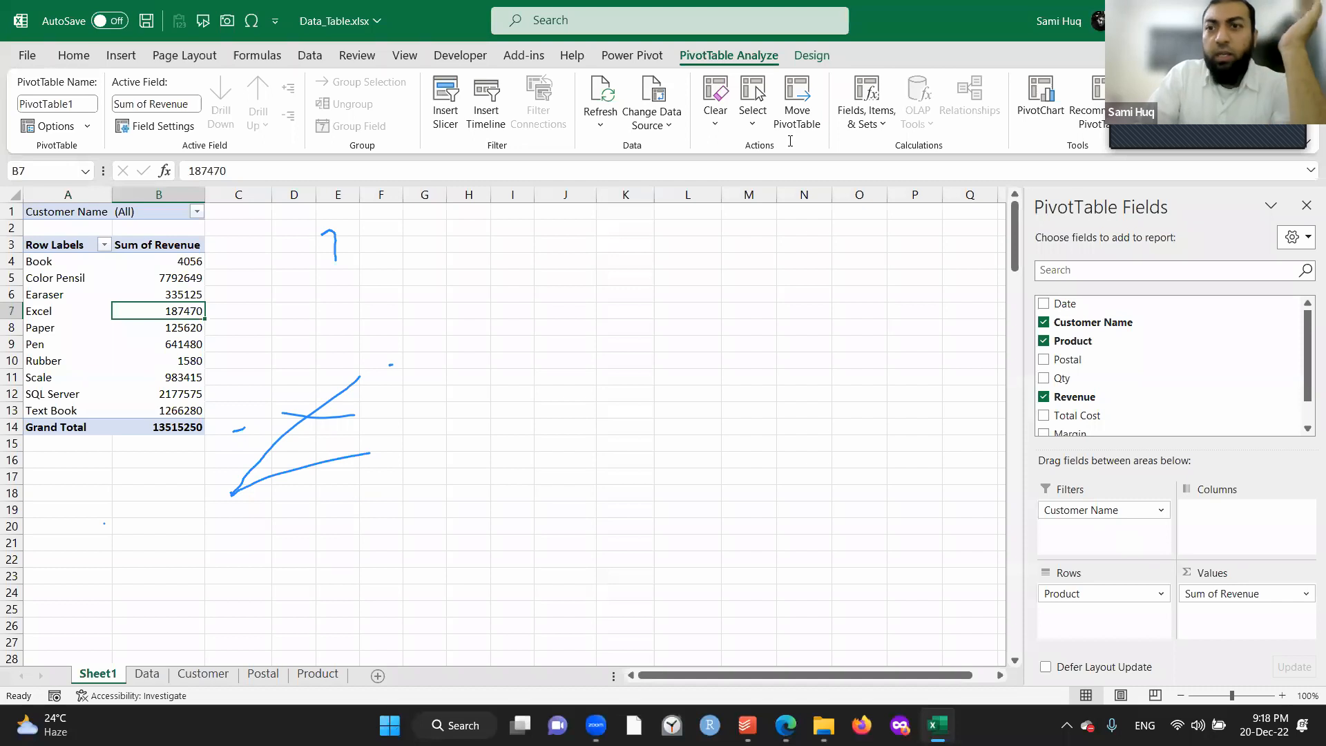
{"action": "left_click", "coordinate": [1037, 111]}
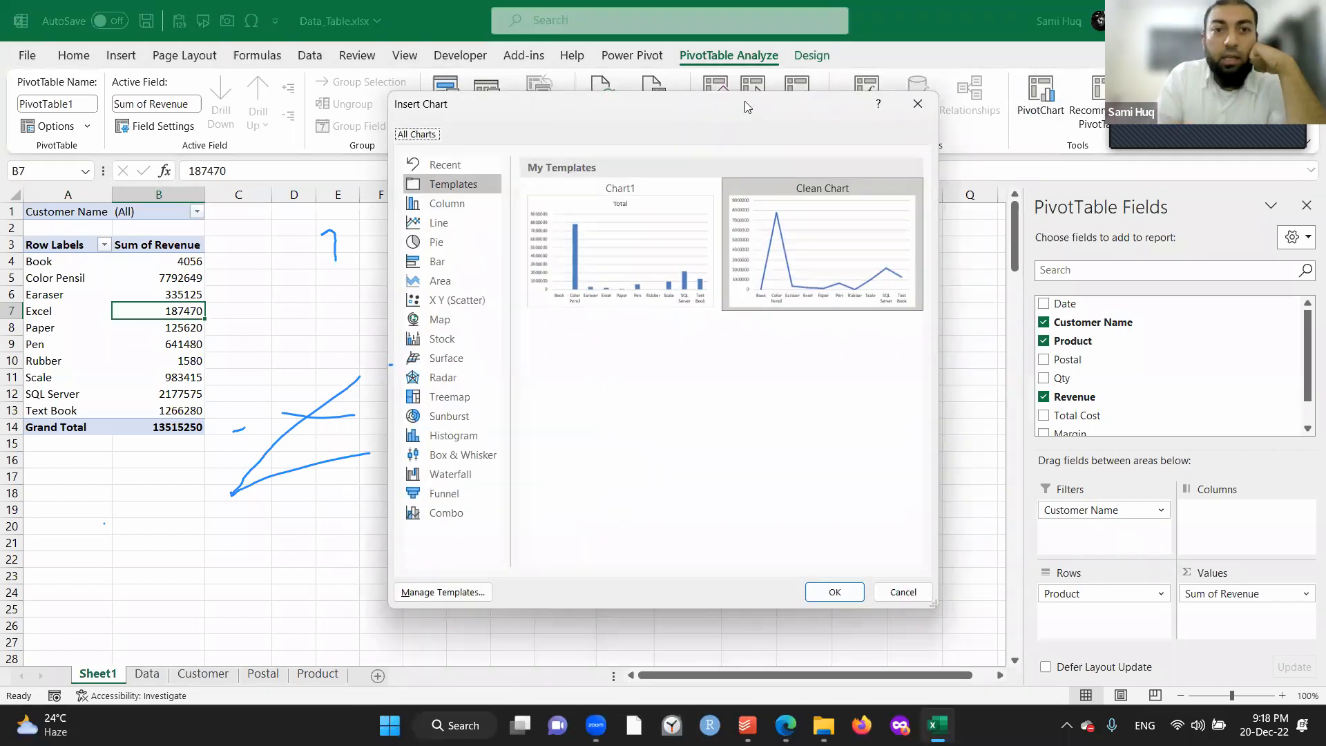
{"action": "left_click", "coordinate": [451, 262]}
{"action": "left_click", "coordinate": [835, 592]}
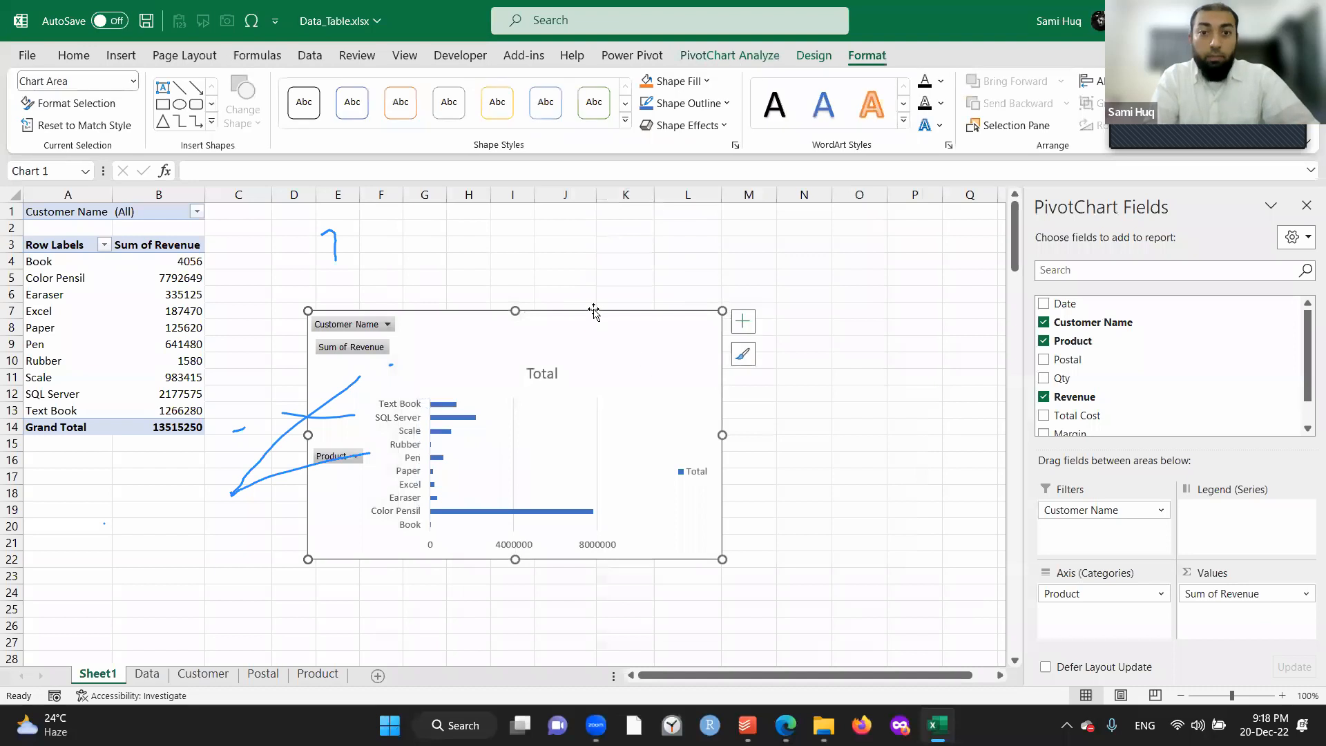
{"action": "mouse_move", "coordinate": [593, 316]}
{"action": "left_mouse_down"}
{"action": "mouse_move", "coordinate": [587, 259]}
{"action": "mouse_move", "coordinate": [686, 225]}
{"action": "mouse_move", "coordinate": [747, 236]}
{"action": "left_mouse_up"}
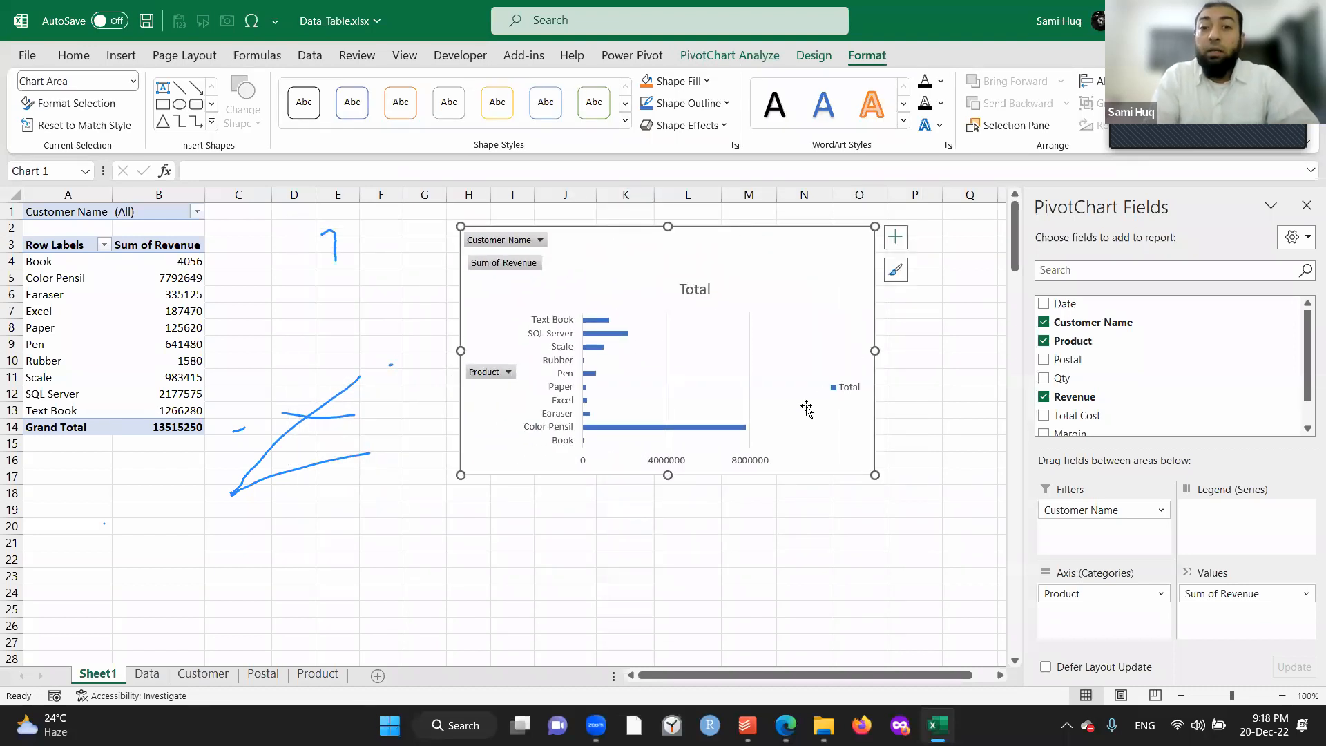
Remove the legend, all field buttons and the title from the PivotChart, and shift the chart slightly closer to the table.
{"action": "left_click", "coordinate": [847, 390]}
{"action": "key", "text": "Delete"}
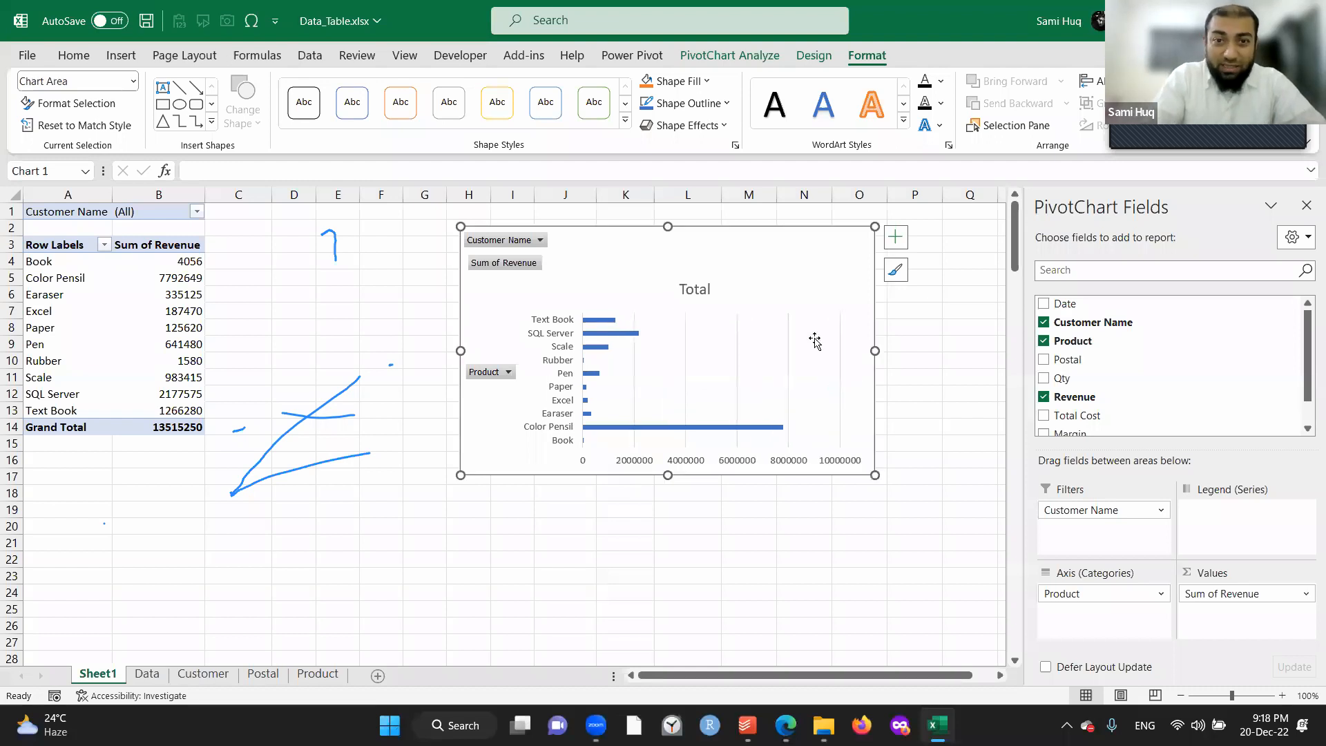
{"action": "right_click", "coordinate": [486, 241]}
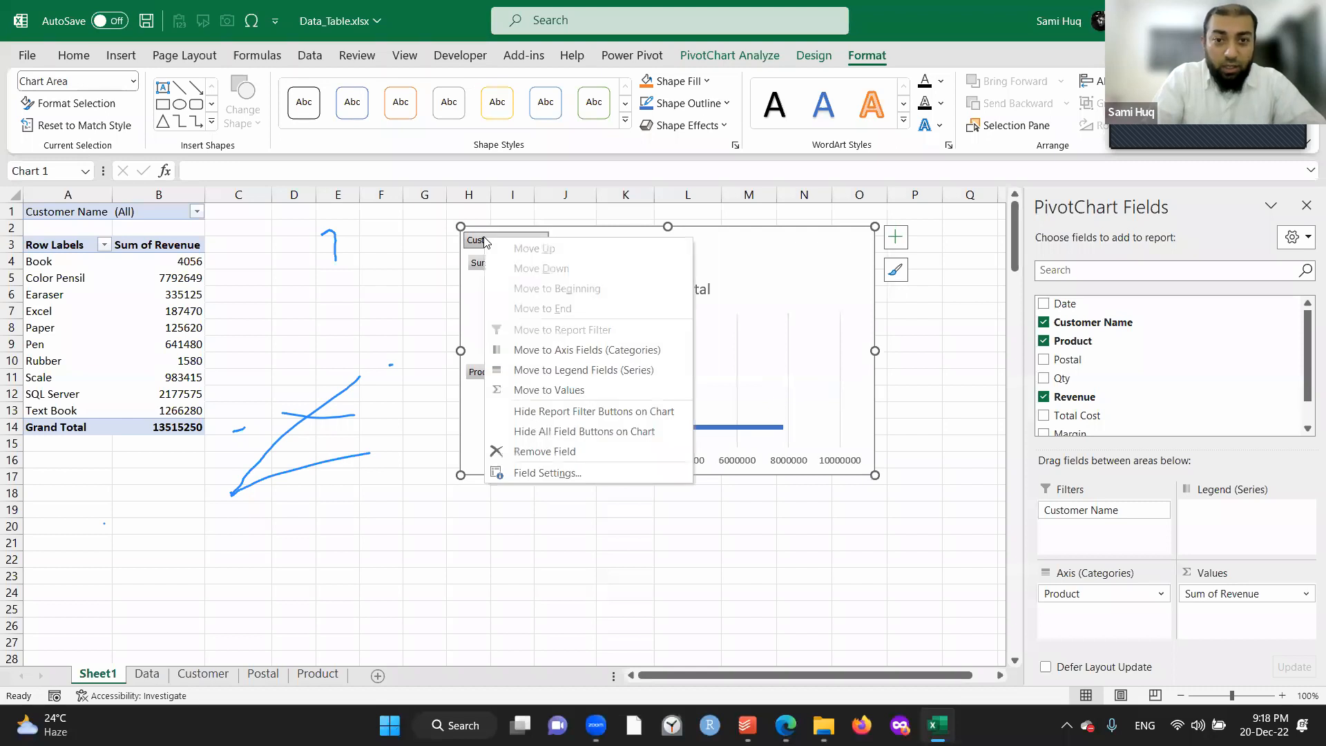
{"action": "left_click", "coordinate": [578, 431]}
{"action": "left_click", "coordinate": [665, 243]}
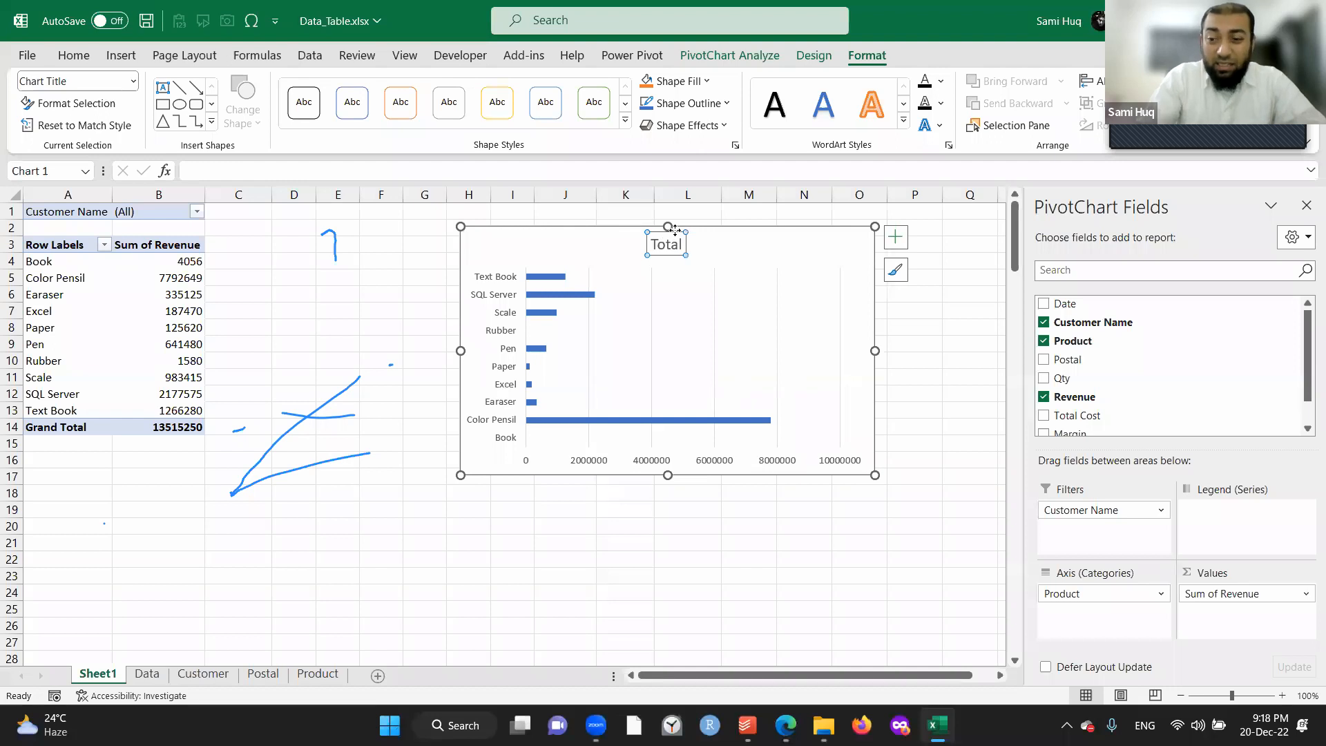
{"action": "key", "text": "Delete"}
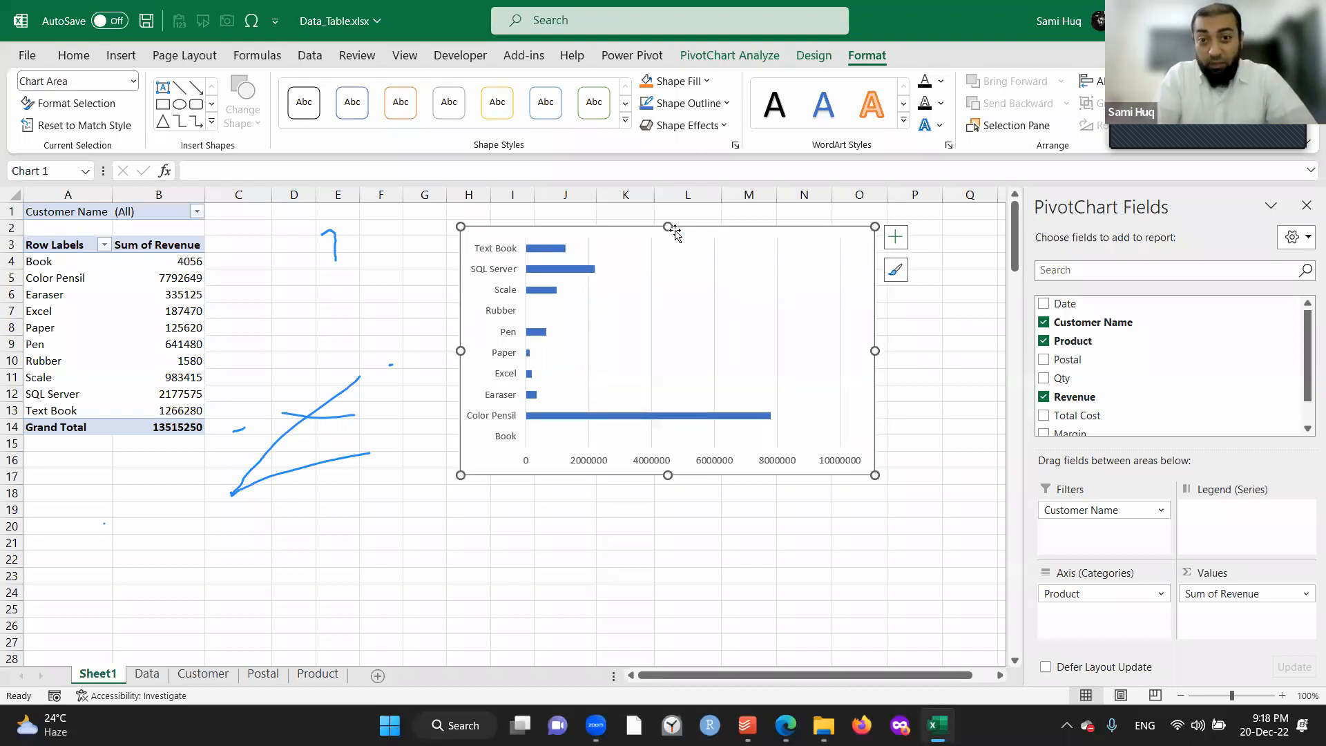
{"action": "left_click_drag", "start_coordinate": [717, 227], "coordinate": [661, 225]}
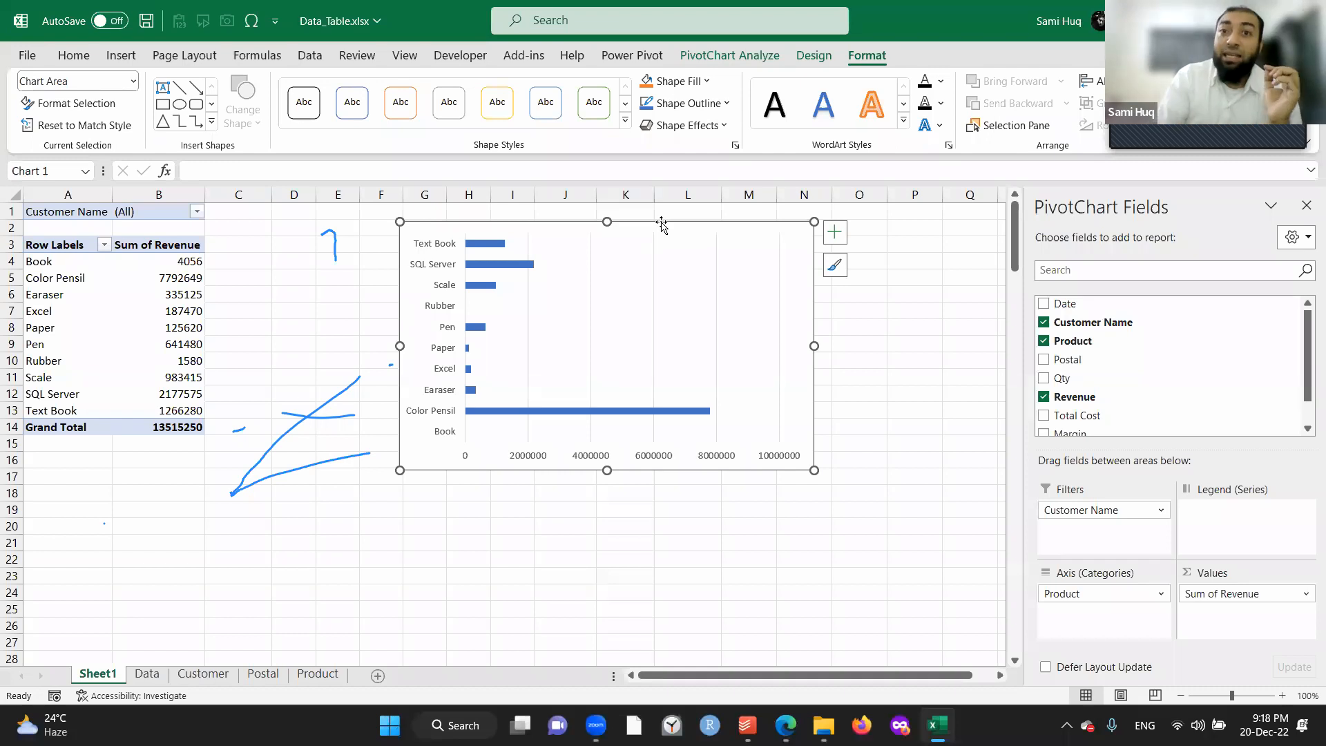
Try a dark chart style on the PivotChart and undo it.
{"action": "left_click", "coordinate": [722, 60]}
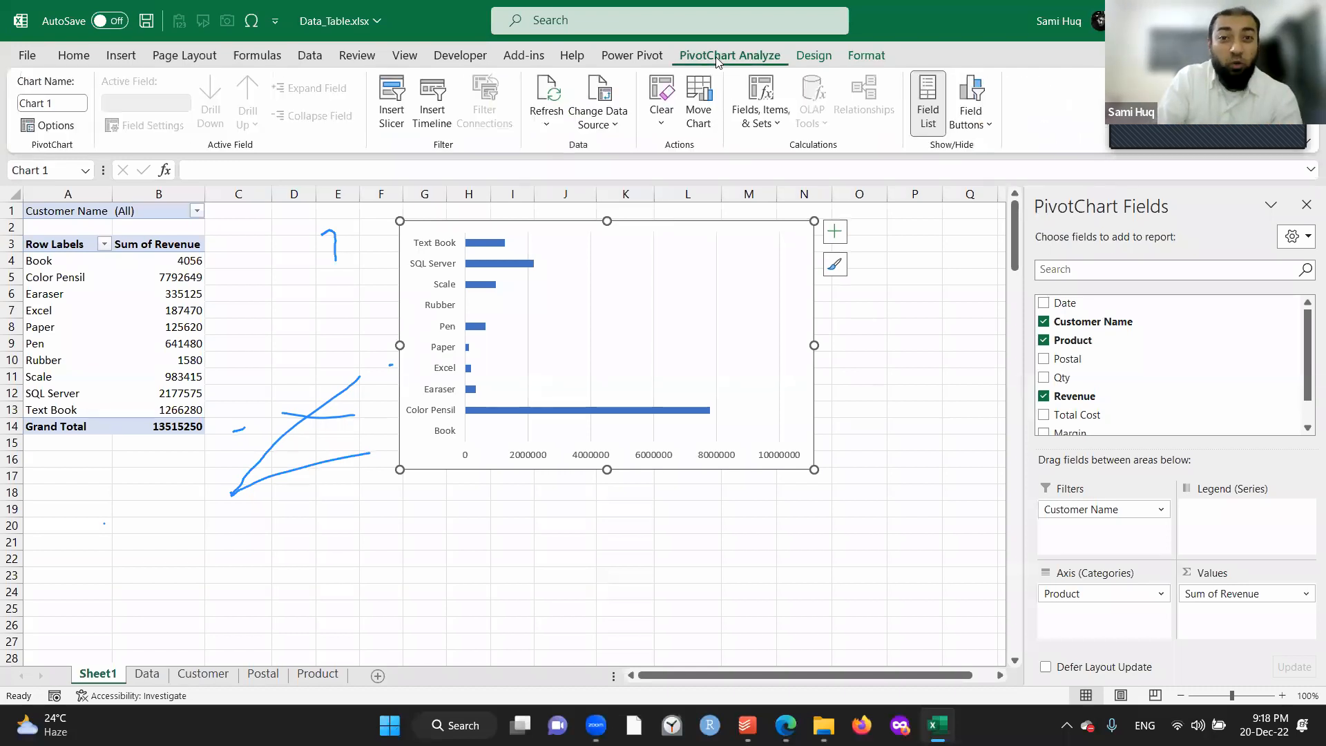
{"action": "left_click", "coordinate": [813, 55]}
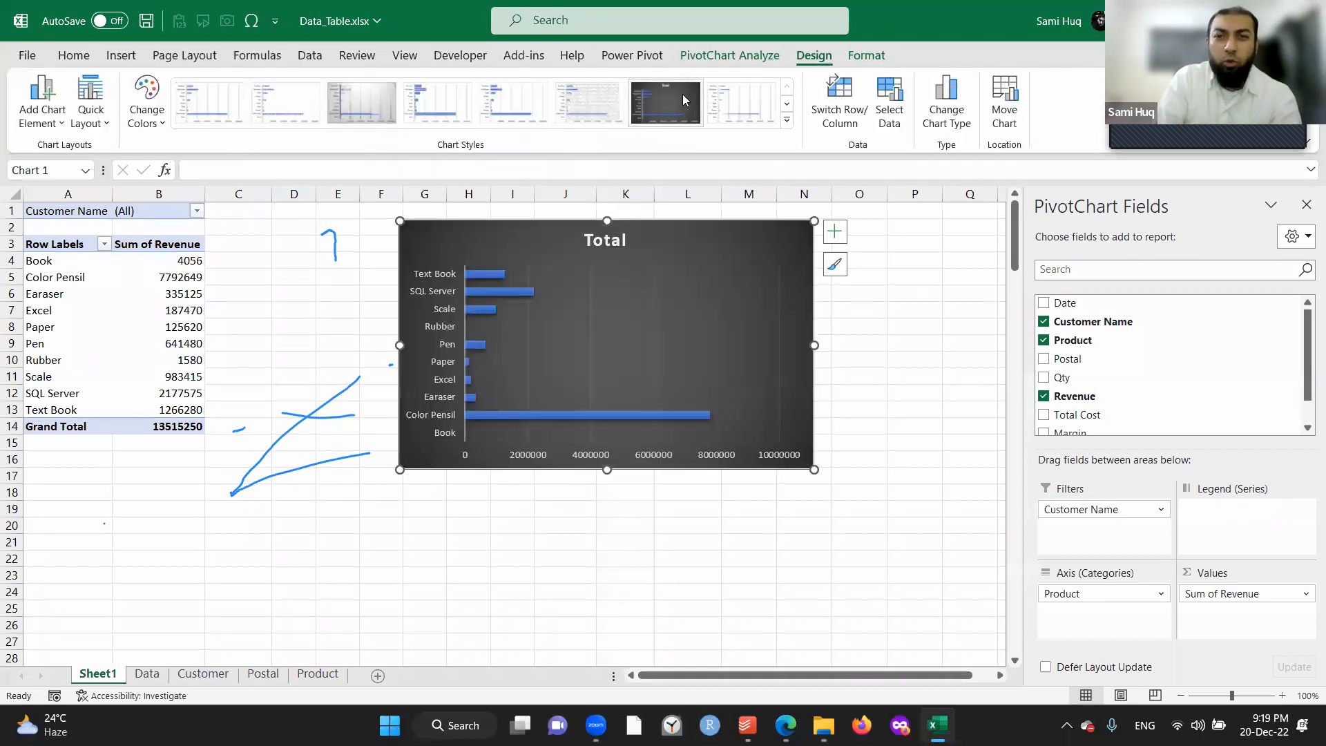
{"action": "left_click", "coordinate": [683, 100]}
{"action": "left_click", "coordinate": [933, 331]}
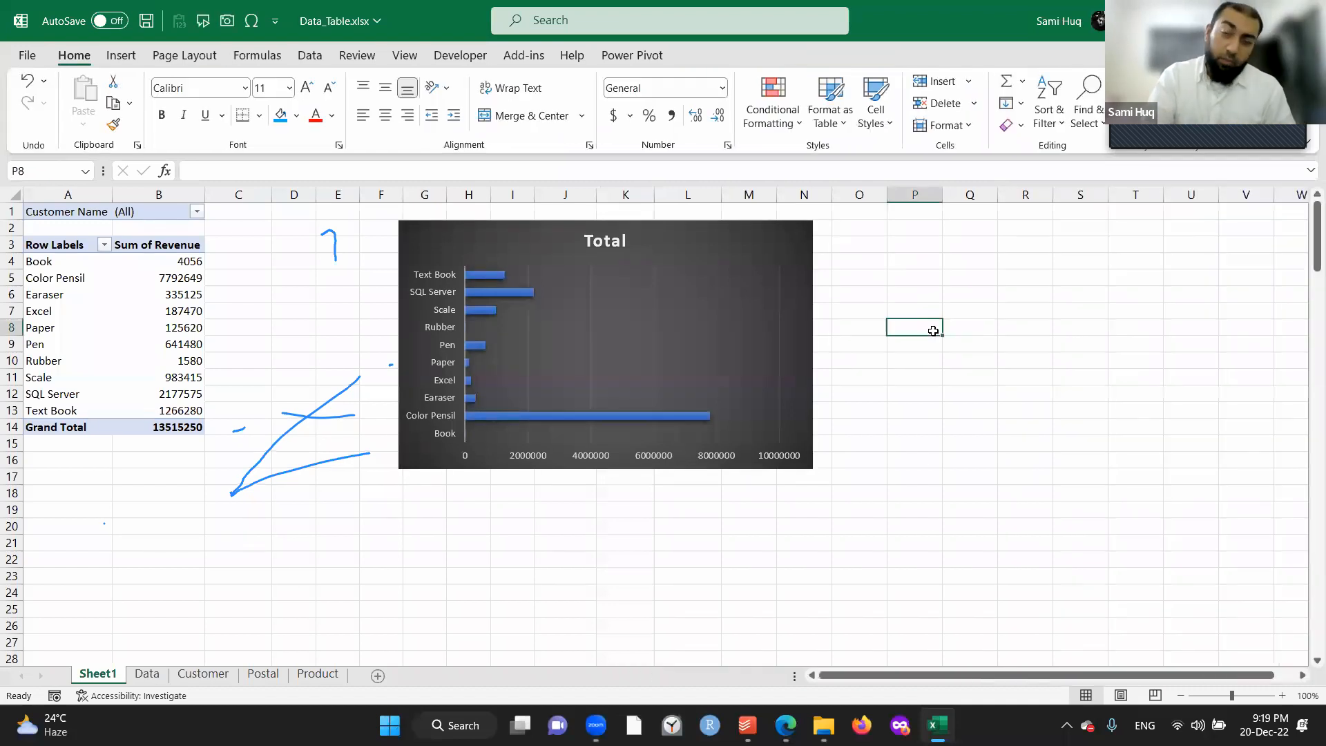
{"action": "key", "text": "ctrl+z"}
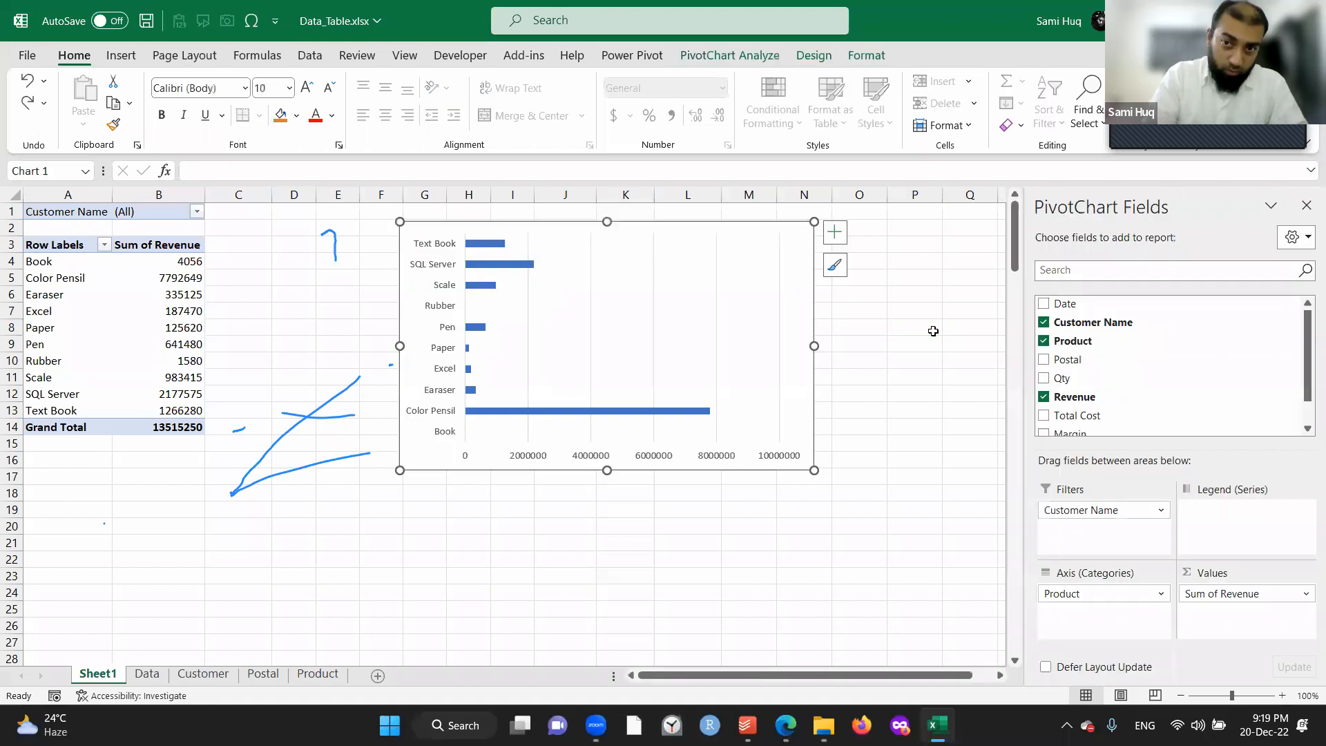
Close the PivotChart field list and filter the report's Customer Name to Chinta Health Partner.
{"action": "left_click", "coordinate": [1305, 206]}
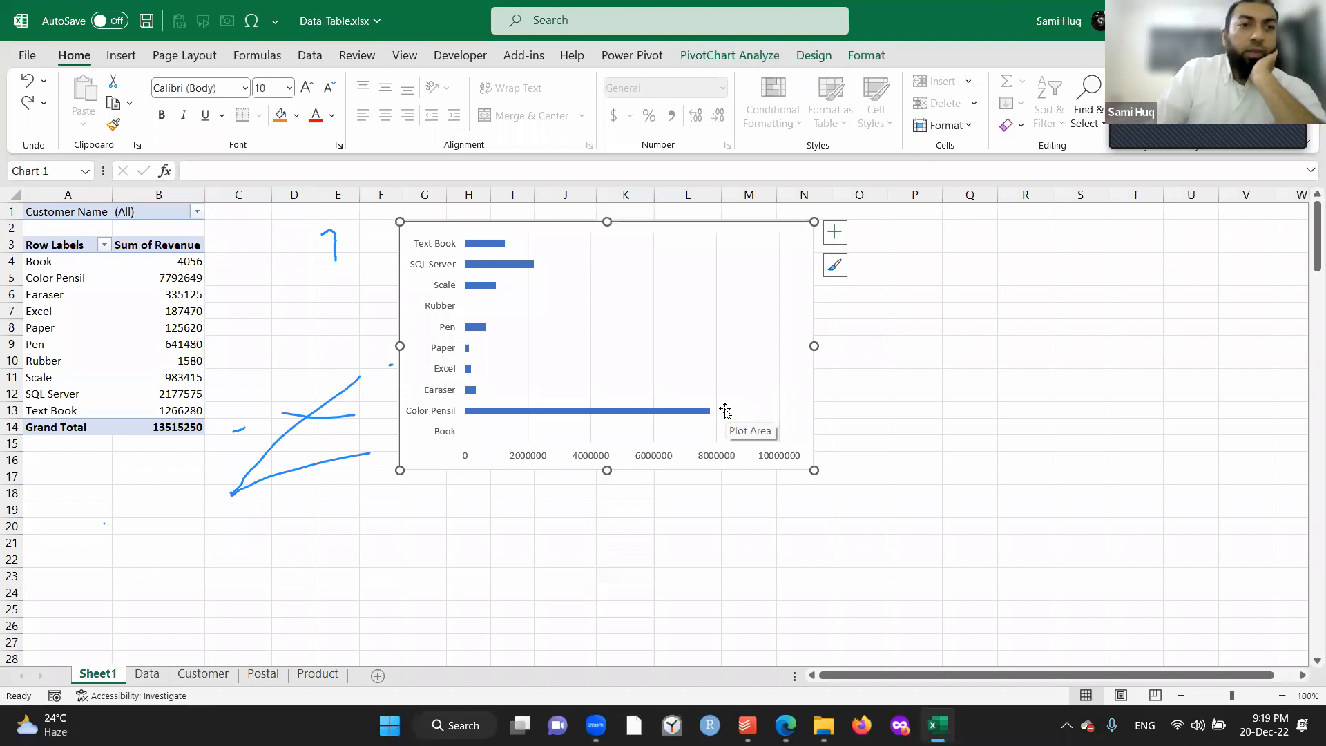
{"action": "left_click", "coordinate": [198, 212]}
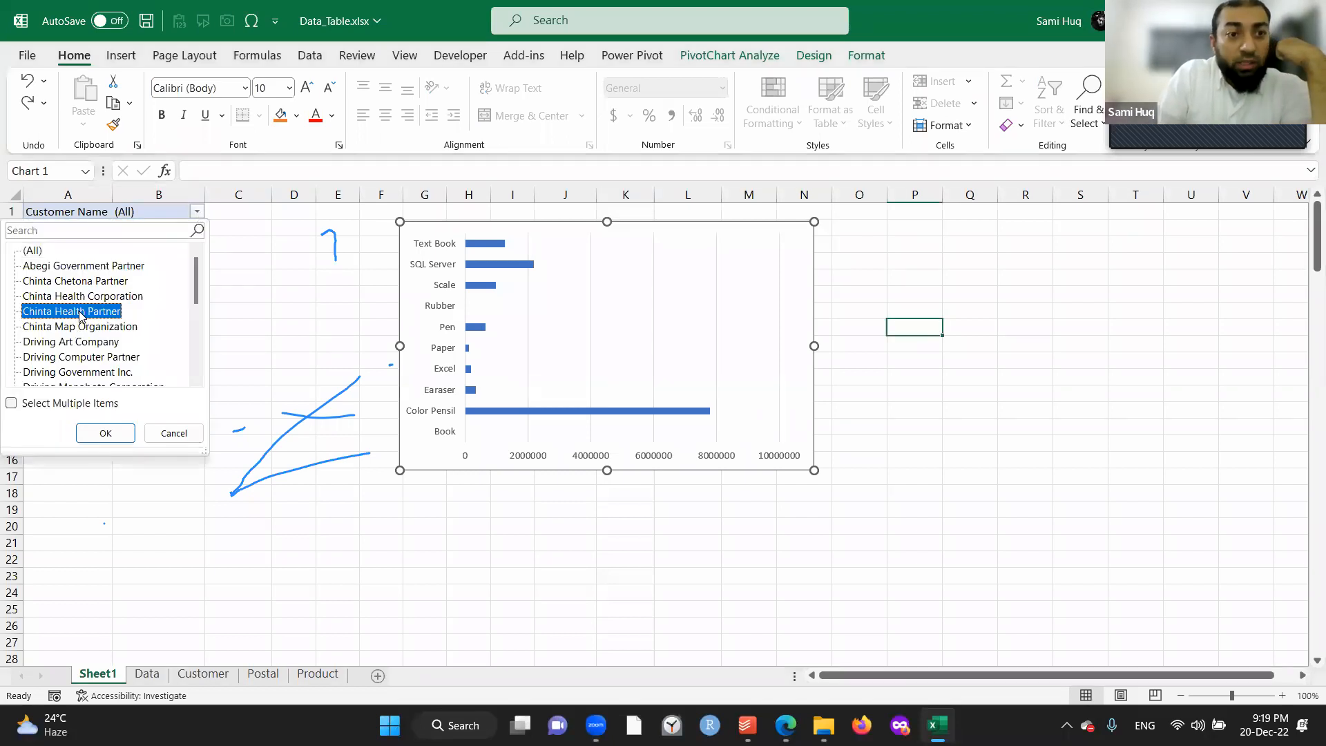
{"action": "left_click", "coordinate": [105, 433]}
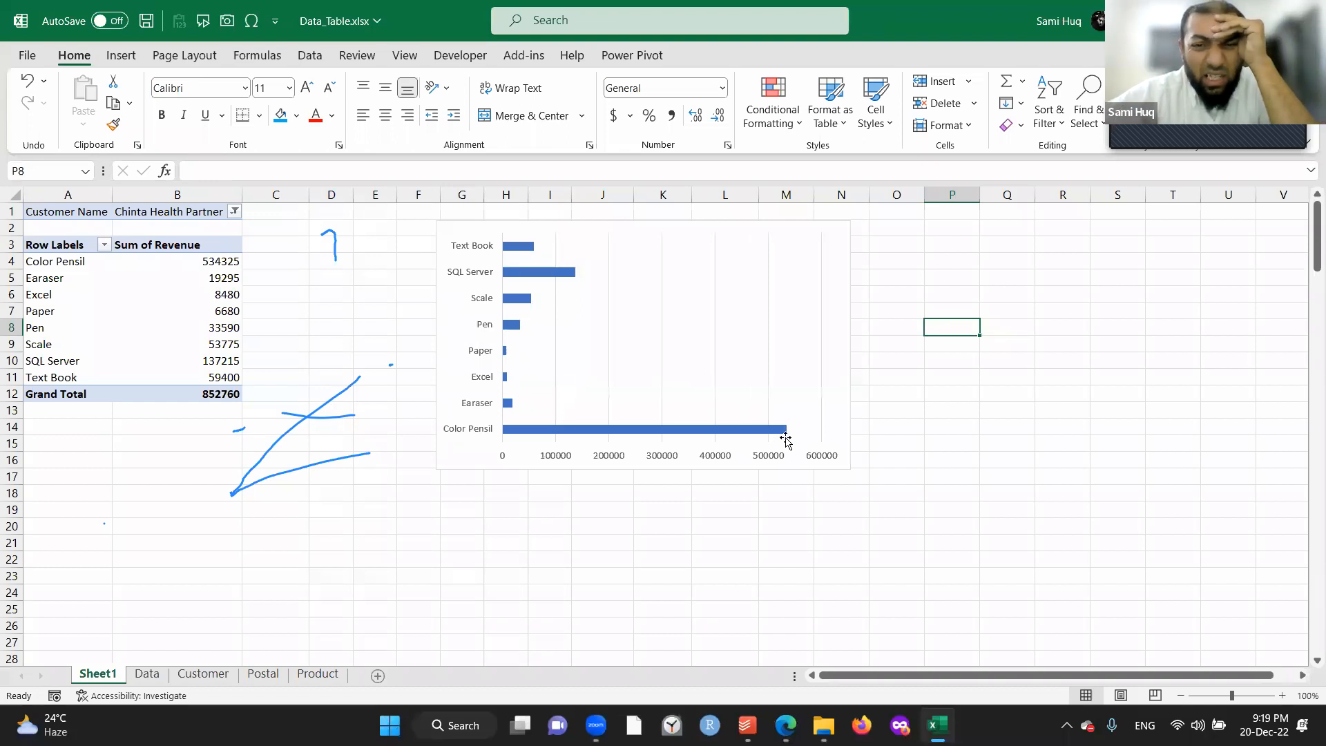
{"action": "mouse_move", "coordinate": [695, 436]}
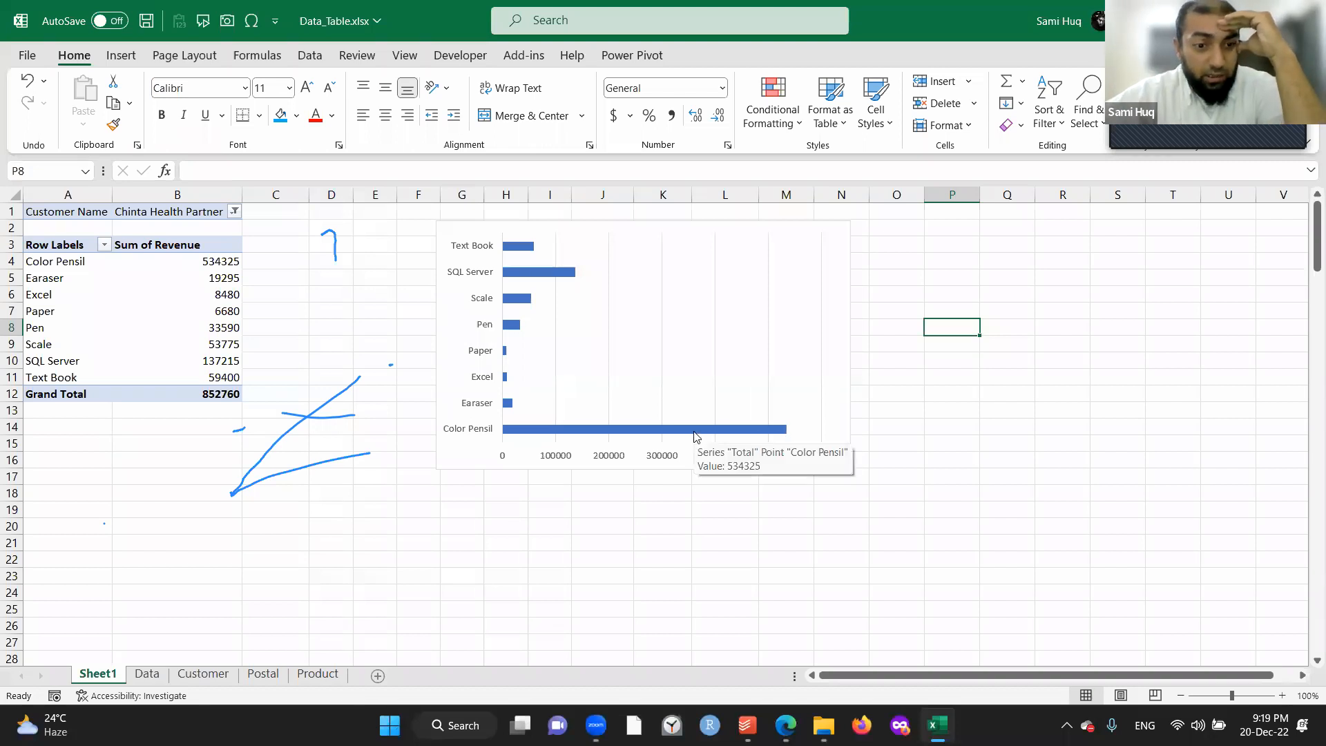
Filter the Product column on the Data sheet to Color Pensil only.
{"action": "left_click", "coordinate": [156, 674]}
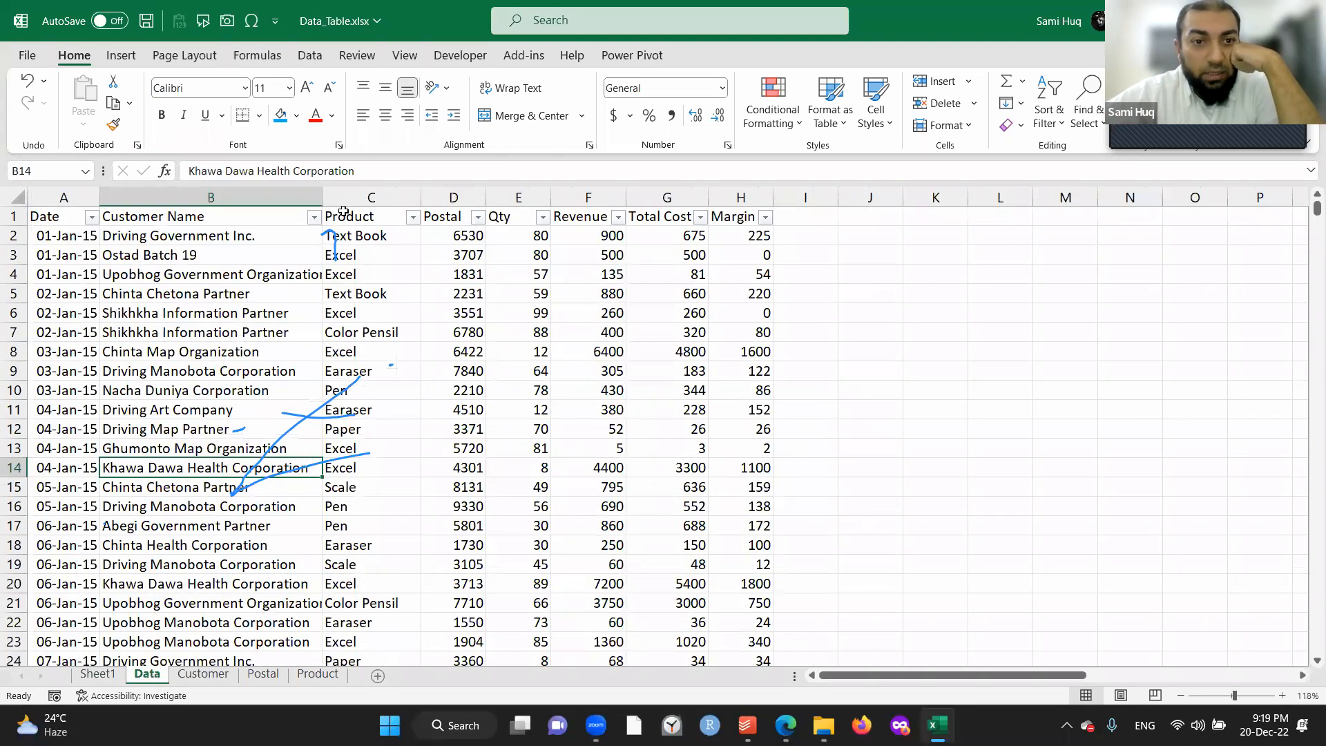
{"action": "left_click", "coordinate": [413, 218]}
{"action": "left_click", "coordinate": [269, 422]}
{"action": "left_click", "coordinate": [258, 452]}
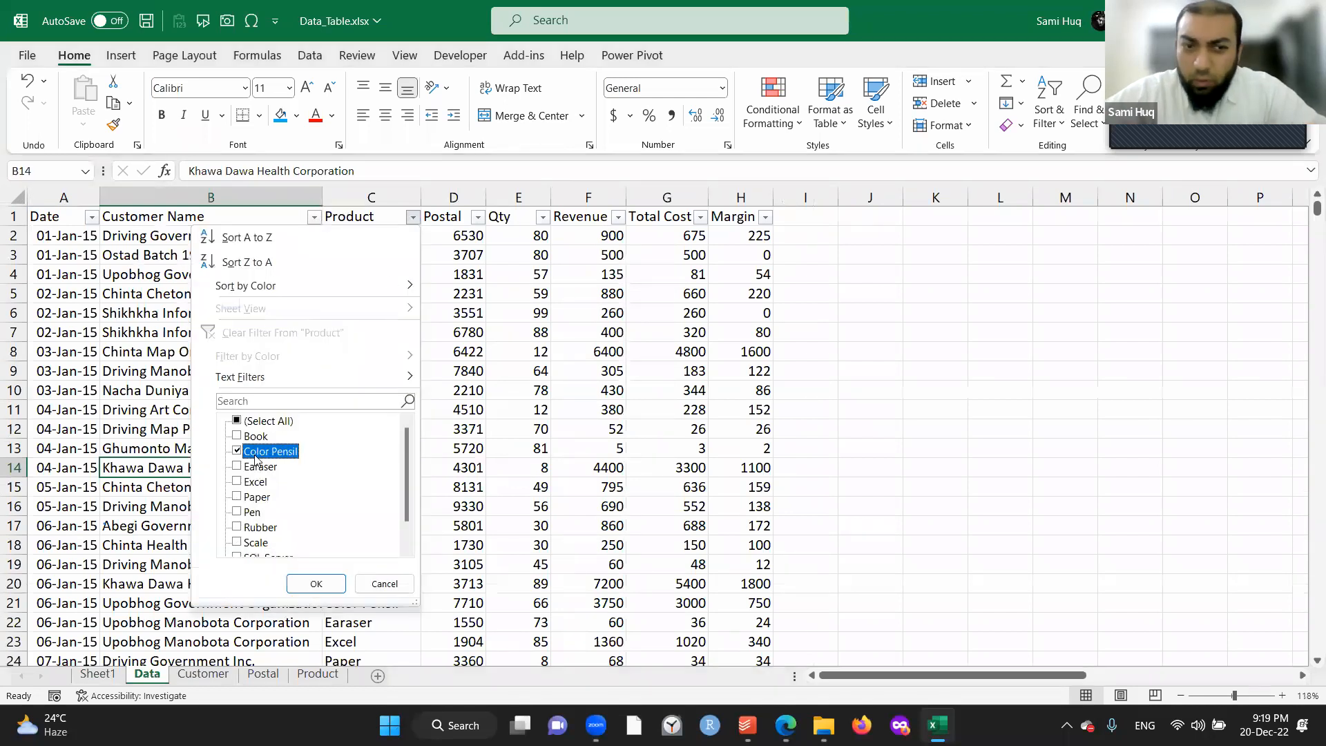
{"action": "left_click", "coordinate": [316, 583]}
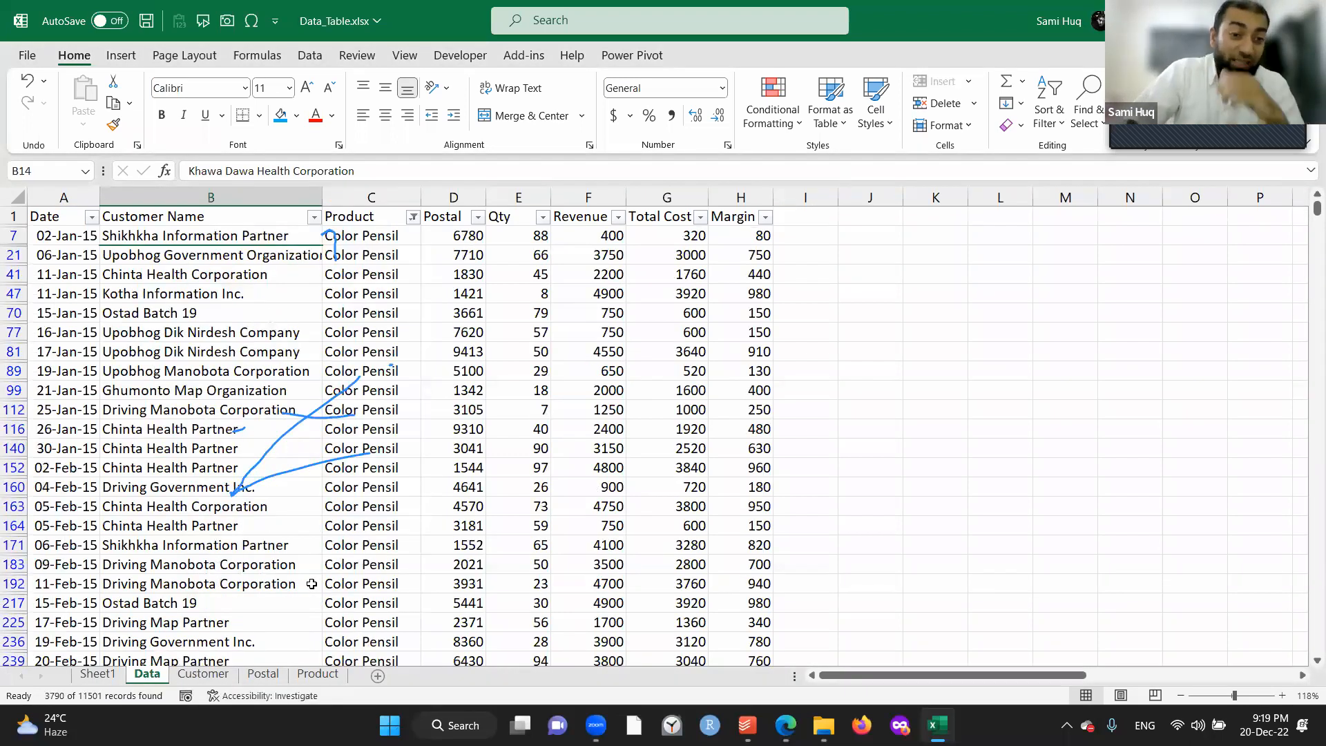
Delete the filtered Ostad Batch 23 rows dated 06-Dec-22 at the end of the data, from row 11418 to row 11502.
{"action": "key", "text": "ctrl+Down"}
{"action": "key", "text": "Up"}
{"action": "key", "text": "Up"}
{"action": "key", "text": "Up"}
{"action": "key", "text": "Up"}
{"action": "key", "text": "Up"}
{"action": "key", "text": "Up"}
{"action": "key", "text": "Up"}
{"action": "key", "text": "Up"}
{"action": "key", "text": "Up"}
{"action": "key", "text": "Up"}
{"action": "key", "text": "Up"}
{"action": "key", "text": "Up"}
{"action": "key", "text": "Up"}
{"action": "key", "text": "Up"}
{"action": "key", "text": "Up"}
{"action": "key", "text": "Up"}
{"action": "key", "text": "Up"}
{"action": "key", "text": "Up"}
{"action": "key", "text": "Up"}
{"action": "key", "text": "Up"}
{"action": "key", "text": "Up"}
{"action": "key", "text": "Up"}
{"action": "key", "text": "Up"}
{"action": "key", "text": "Up"}
{"action": "key", "text": "Up"}
{"action": "key", "text": "Up"}
{"action": "key", "text": "Up"}
{"action": "key", "text": "Up"}
{"action": "key", "text": "Up"}
{"action": "key", "text": "Up"}
{"action": "key", "text": "Up"}
{"action": "key", "text": "Up"}
{"action": "key", "text": "Up"}
{"action": "key", "text": "Up"}
{"action": "key", "text": "Up"}
{"action": "key", "text": "Up"}
{"action": "key", "text": "Up"}
{"action": "key", "text": "Up"}
{"action": "key", "text": "Up"}
{"action": "key", "text": "Up"}
{"action": "key", "text": "Down"}
{"action": "key", "text": "Down"}
{"action": "key", "text": "Down"}
{"action": "key", "text": "Down"}
{"action": "key", "text": "Down"}
{"action": "key", "text": "Down"}
{"action": "key", "text": "Down"}
{"action": "key", "text": "Down"}
{"action": "key", "text": "Down"}
{"action": "key", "text": "Down"}
{"action": "key", "text": "Down"}
{"action": "key", "text": "Down"}
{"action": "key", "text": "Down"}
{"action": "key", "text": "Down"}
{"action": "key", "text": "Down"}
{"action": "key", "text": "Down"}
{"action": "key", "text": "Down"}
{"action": "key", "text": "Down"}
{"action": "key", "text": "Down"}
{"action": "key", "text": "Down"}
{"action": "key", "text": "Down"}
{"action": "key", "text": "Down"}
{"action": "key", "text": "Down"}
{"action": "key", "text": "Down"}
{"action": "key", "text": "Down"}
{"action": "key", "text": "Down"}
{"action": "key", "text": "Down"}
{"action": "key", "text": "Up"}
{"action": "key", "text": "Up"}
{"action": "key", "text": "Up"}
{"action": "key", "text": "Up"}
{"action": "key", "text": "Up"}
{"action": "key", "text": "Up"}
{"action": "key", "text": "Up"}
{"action": "key", "text": "Up"}
{"action": "key", "text": "Up"}
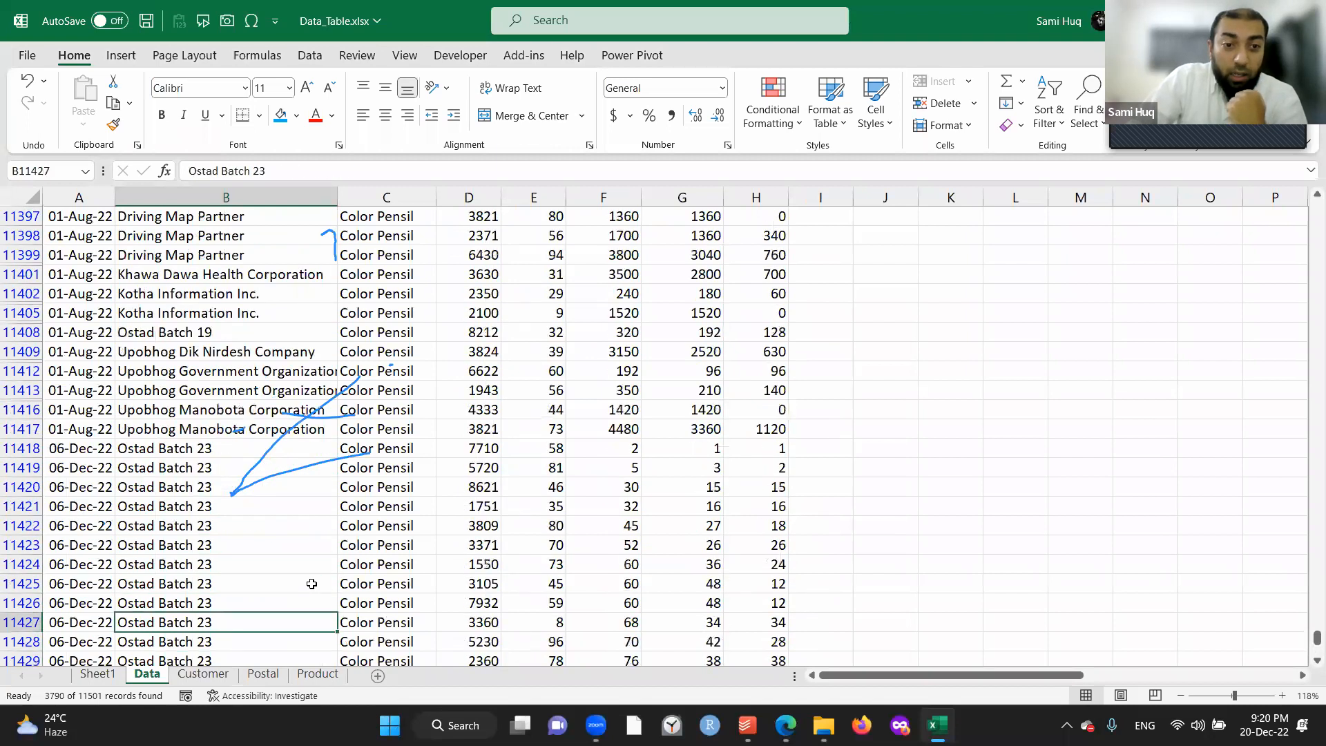
{"action": "key", "text": "Up"}
{"action": "key", "text": "Up"}
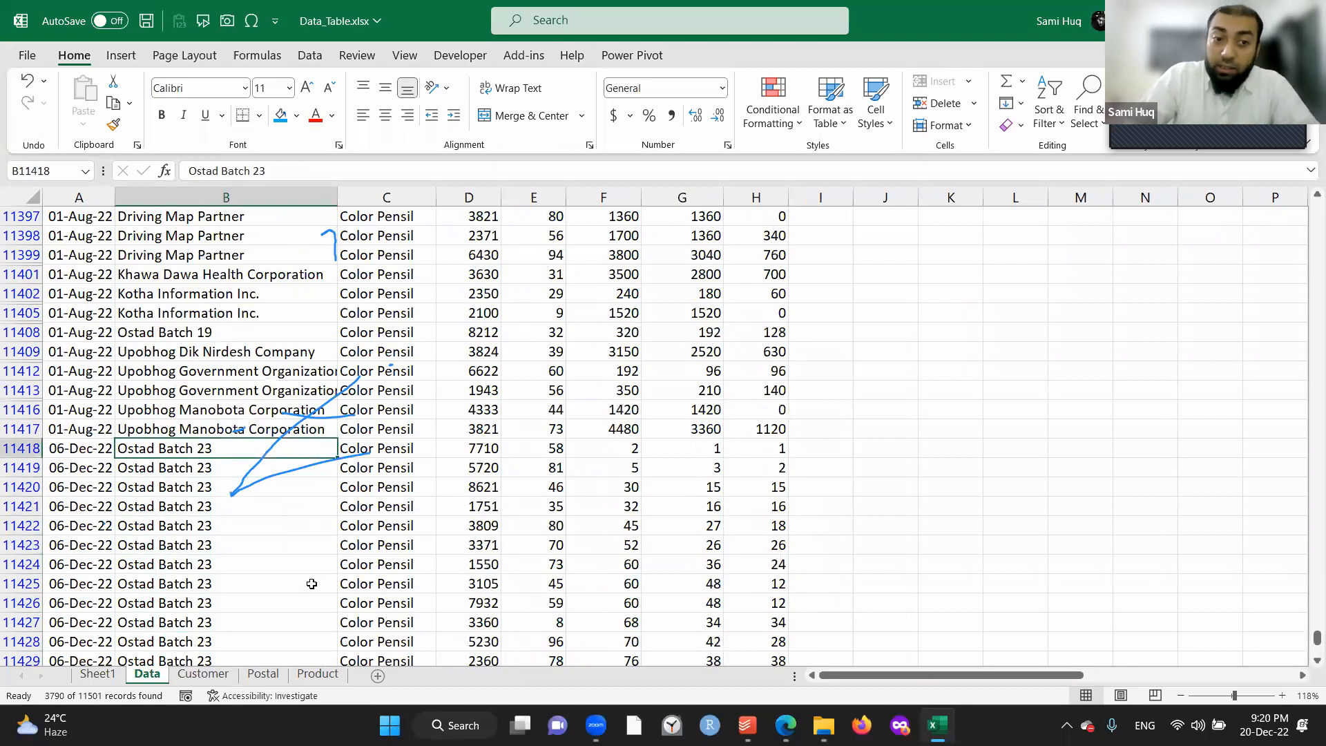
{"action": "key", "text": "shift+space"}
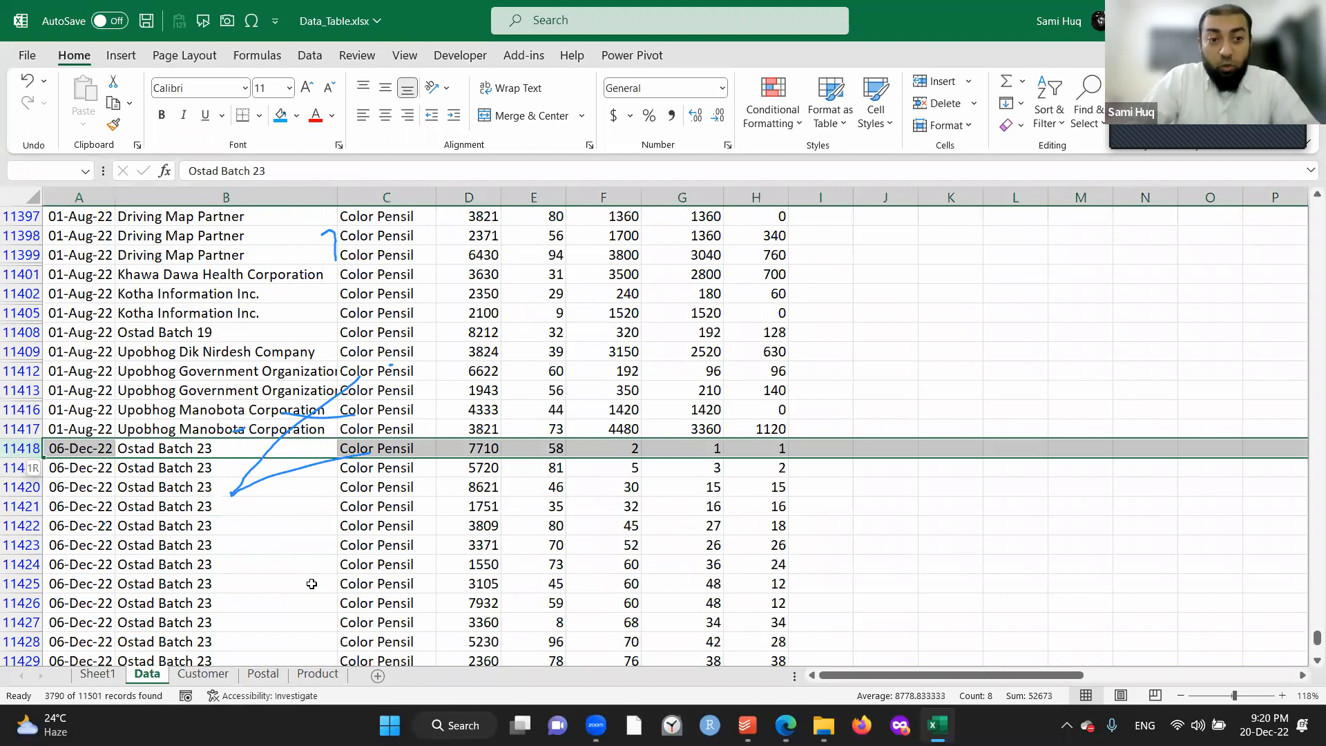
{"action": "key", "text": "Left"}
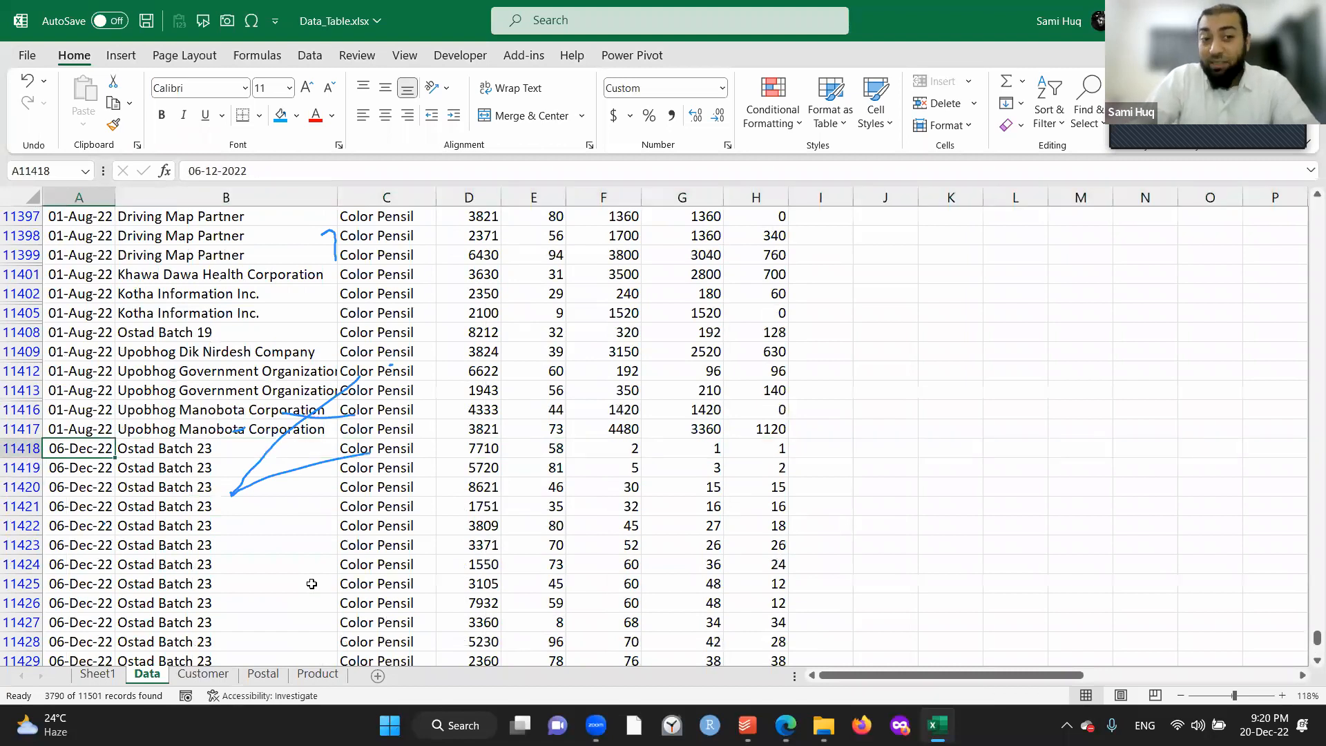
{"action": "key", "text": "shift+space"}
{"action": "key", "text": "ctrl+shift+Down"}
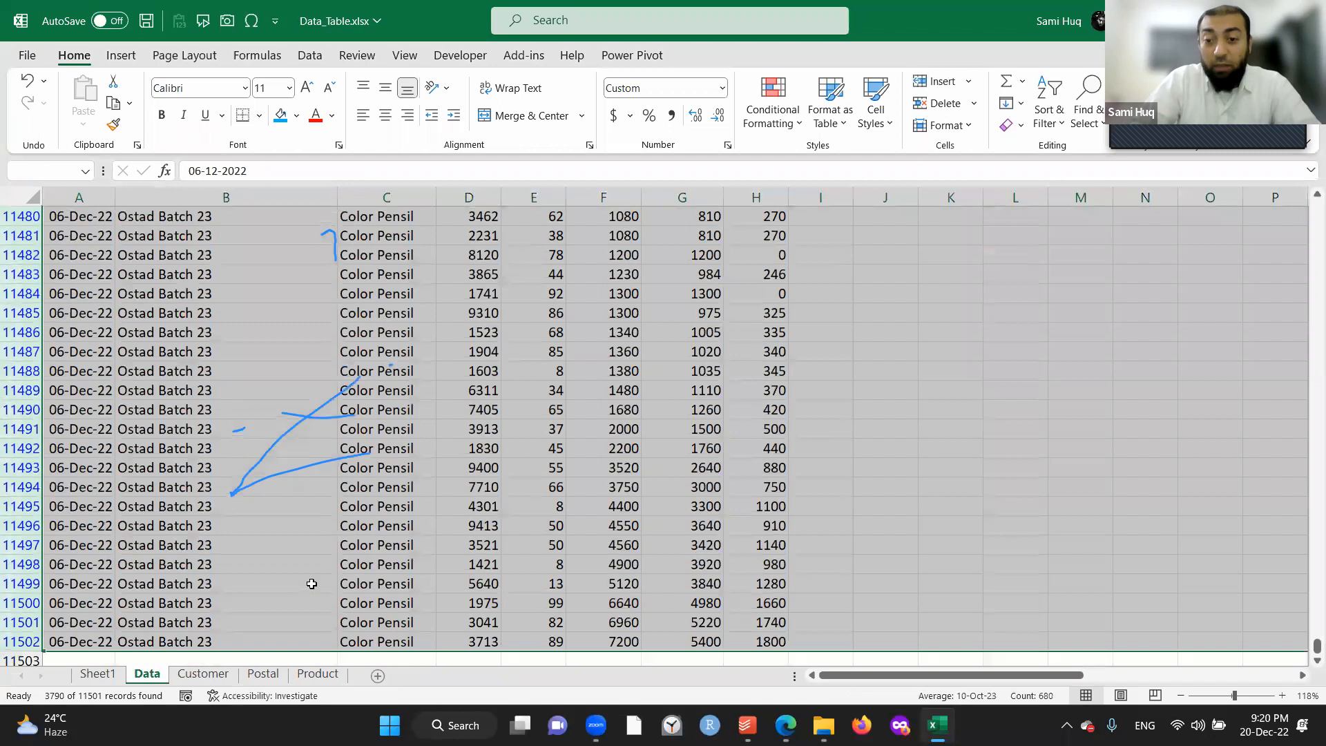
{"action": "key", "text": "ctrl+minus"}
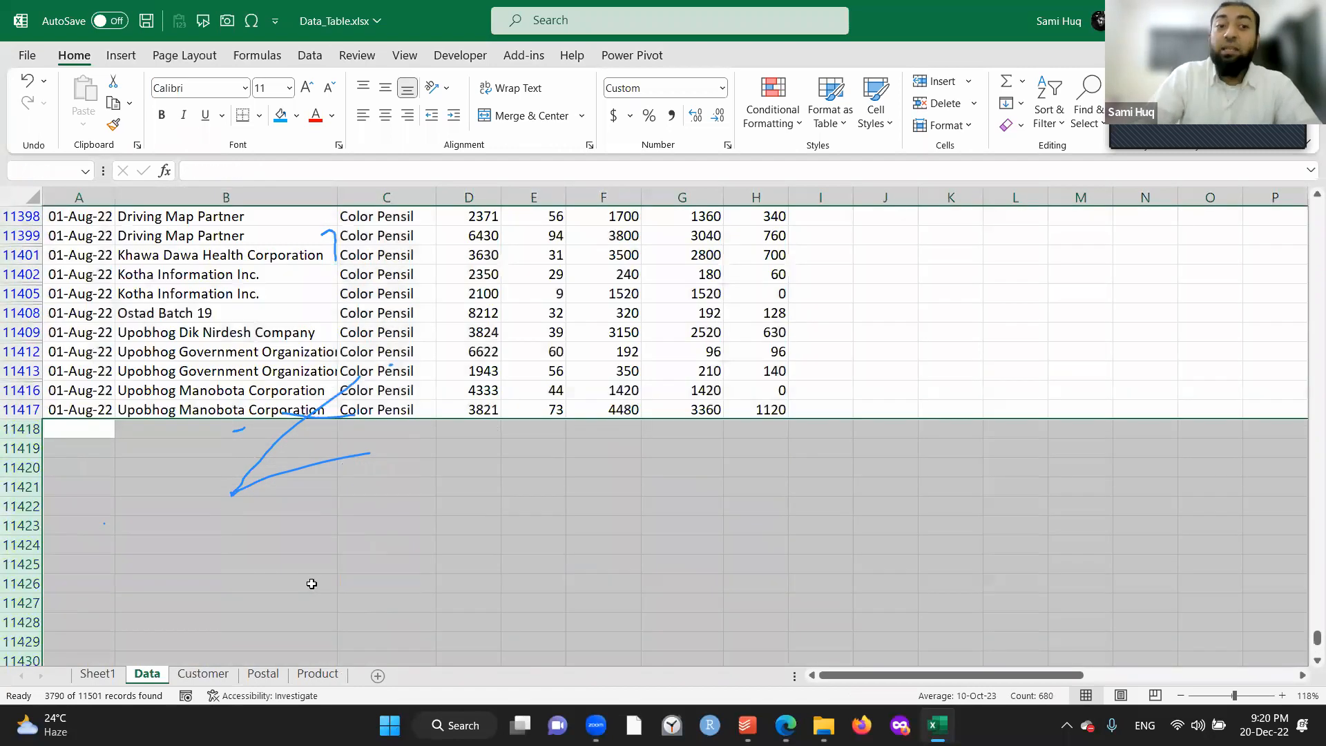
{"action": "key", "text": "Up"}
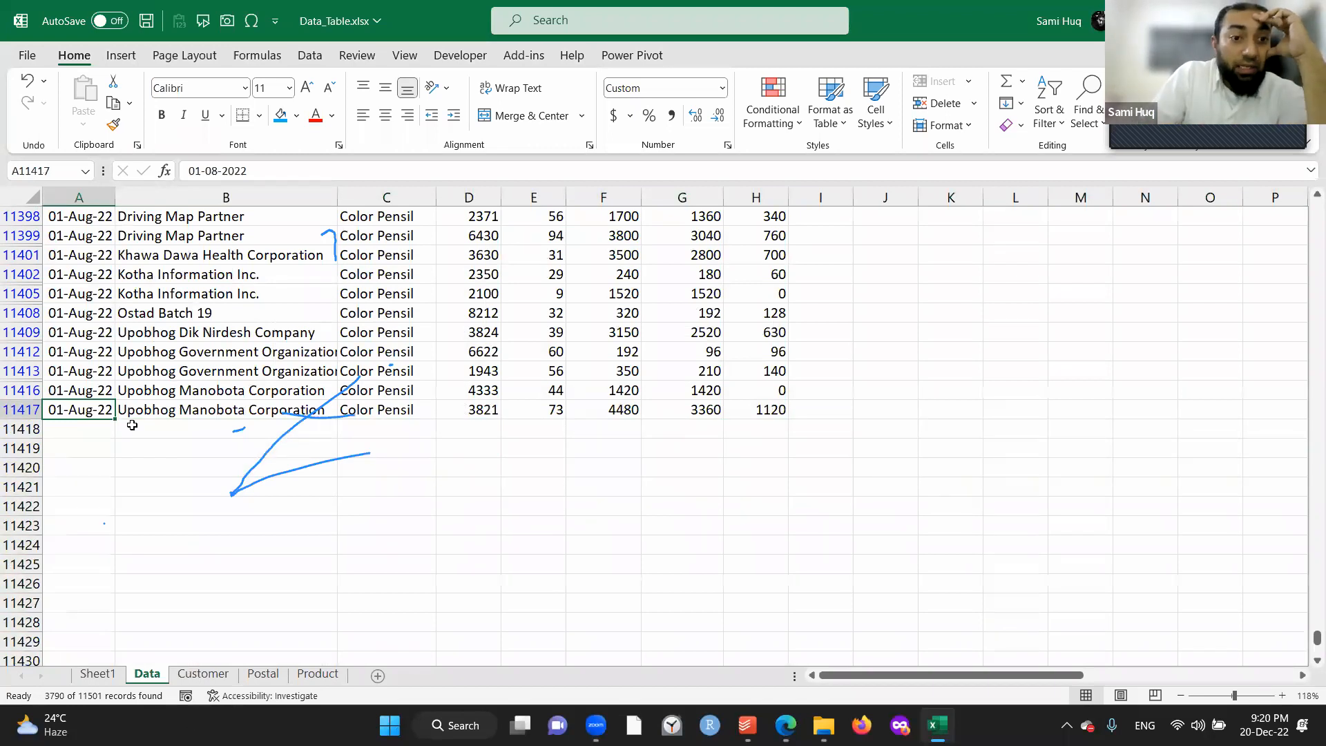
Refresh the PivotTable on Sheet1 from the edited source data.
{"action": "left_click", "coordinate": [97, 673]}
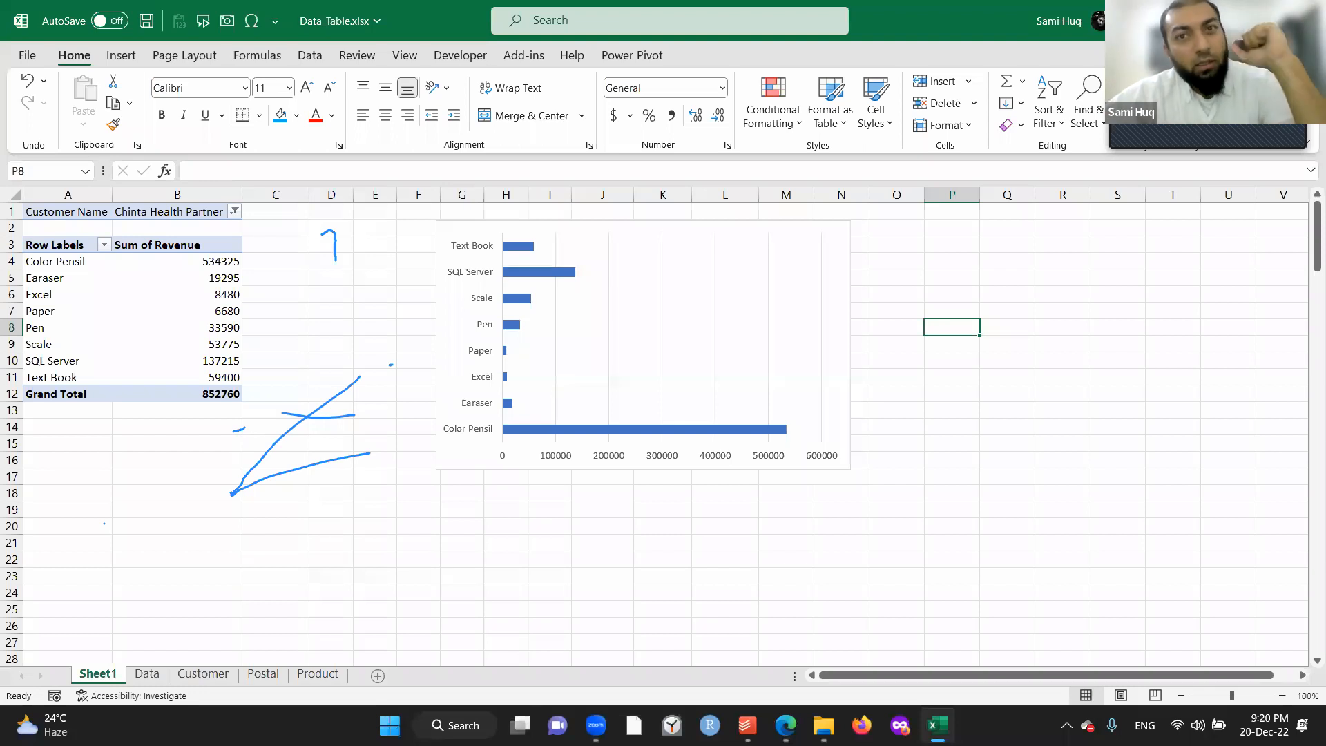
{"action": "left_click", "coordinate": [186, 326]}
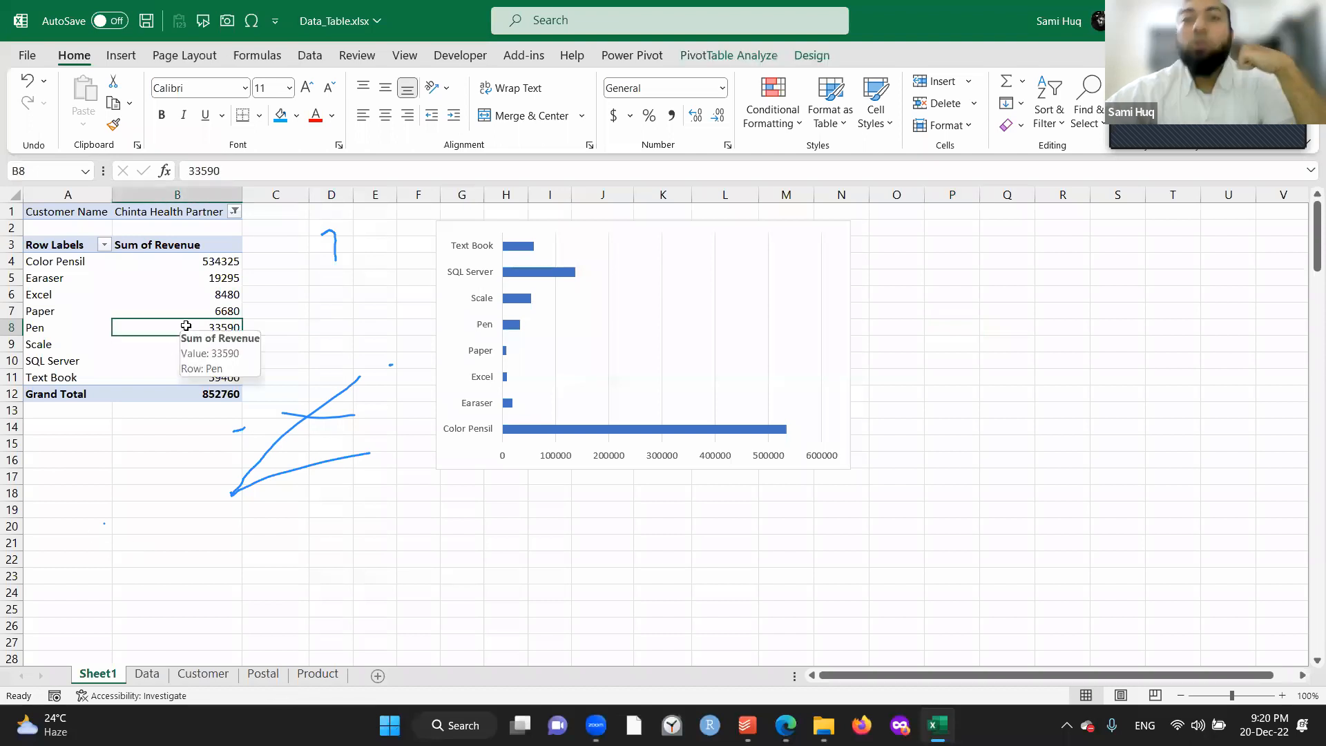
{"action": "left_click", "coordinate": [725, 58]}
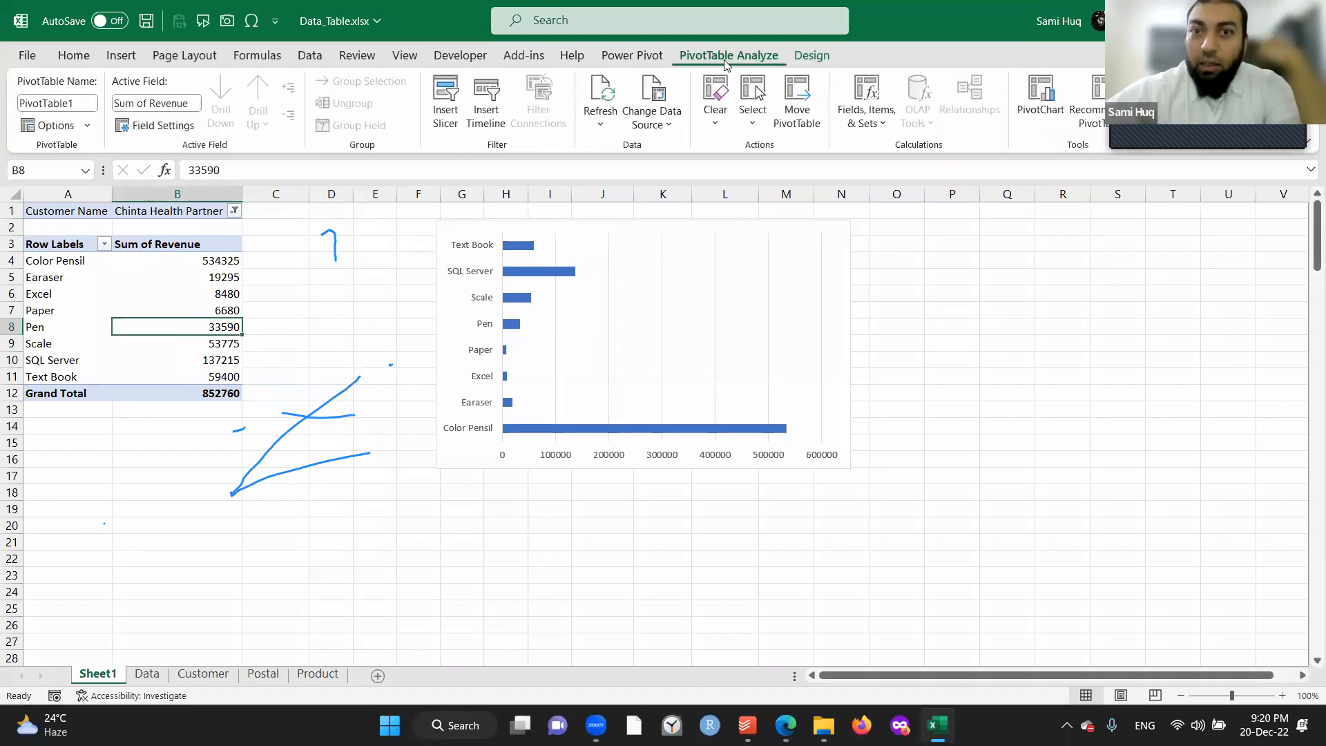
{"action": "left_click", "coordinate": [608, 98]}
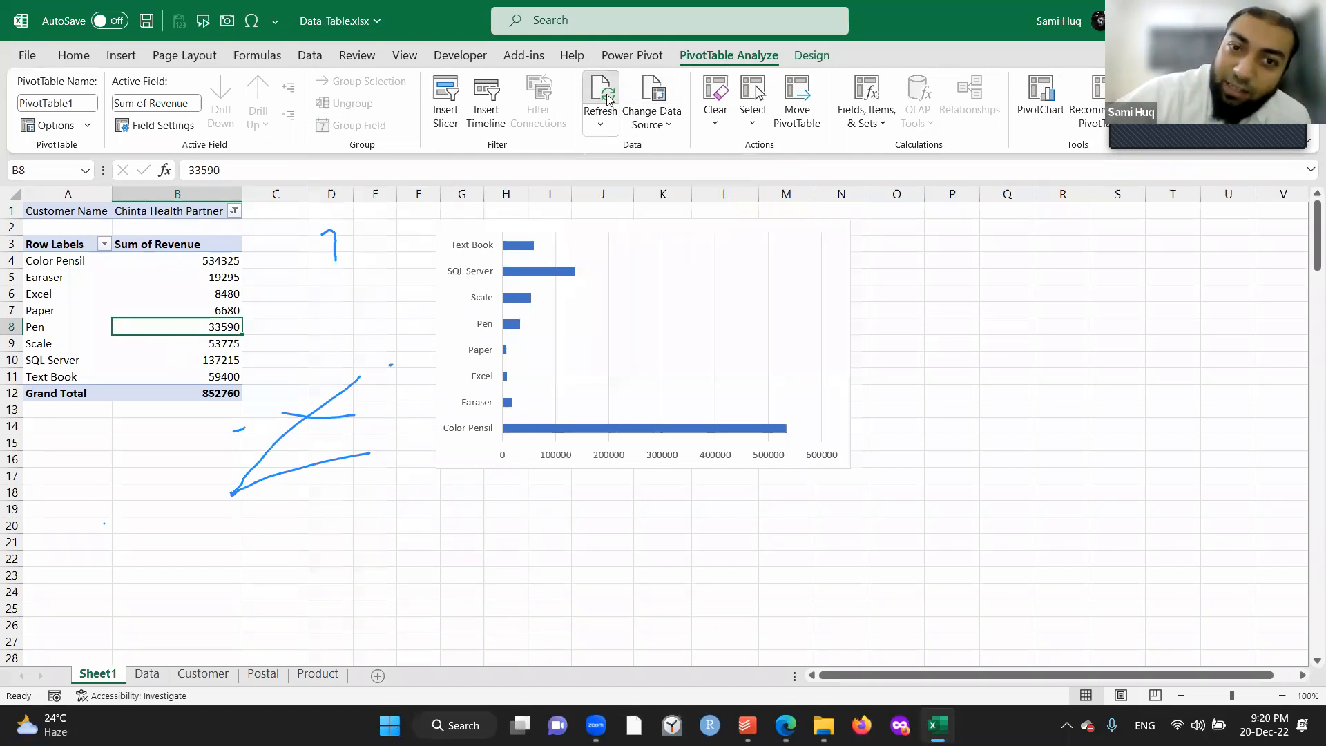
{"action": "left_click", "coordinate": [608, 98]}
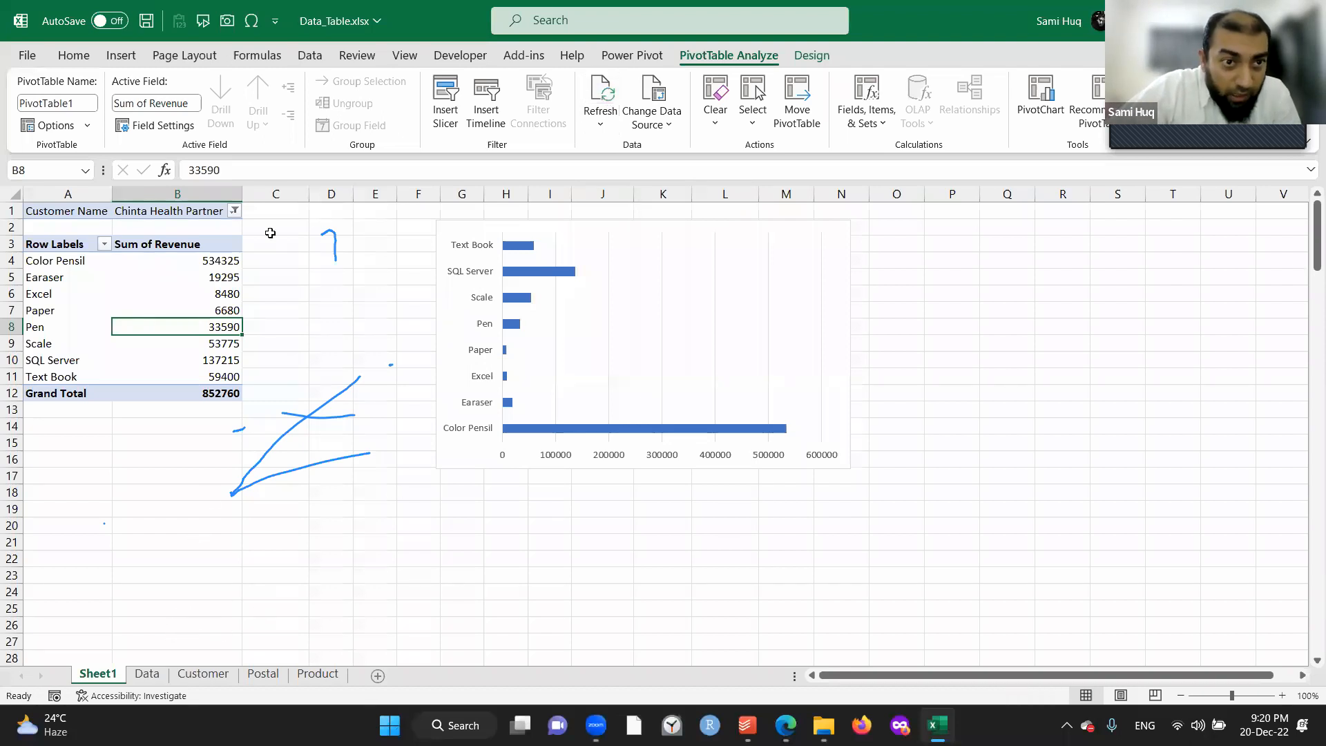
Set the PivotTable's Customer Name report filter to (All).
{"action": "left_click", "coordinate": [235, 211]}
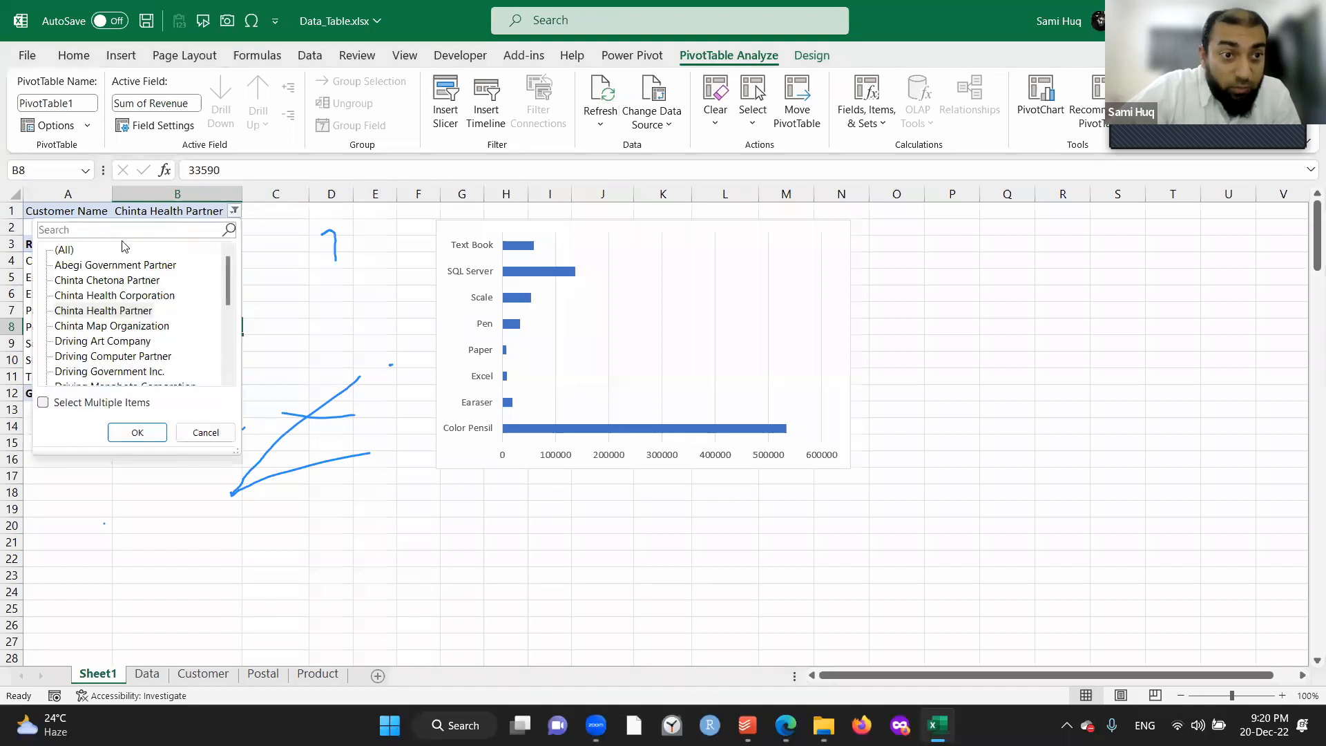
{"action": "left_click", "coordinate": [65, 249]}
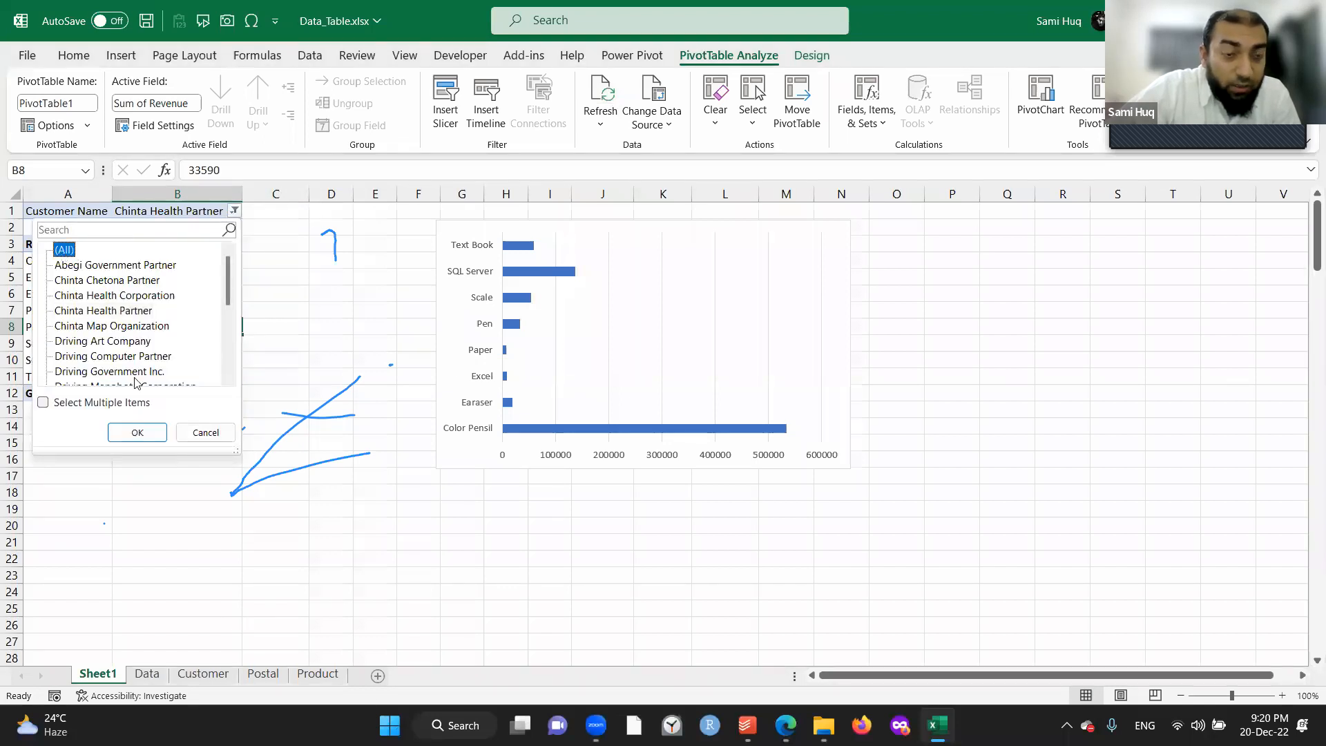
{"action": "left_click", "coordinate": [134, 432]}
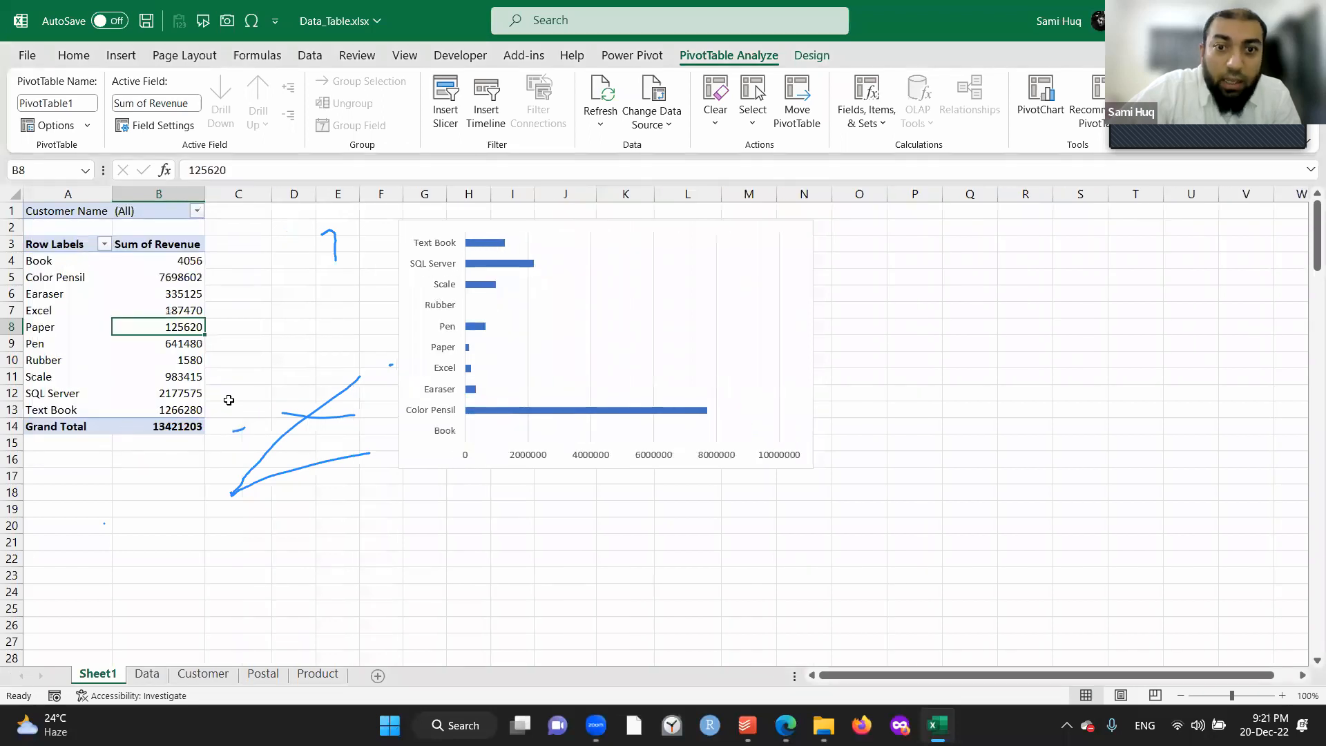
Replace every filtered Color Pensil entry in the Data sheet's Product column with SharePoint.
{"action": "left_click", "coordinate": [147, 675]}
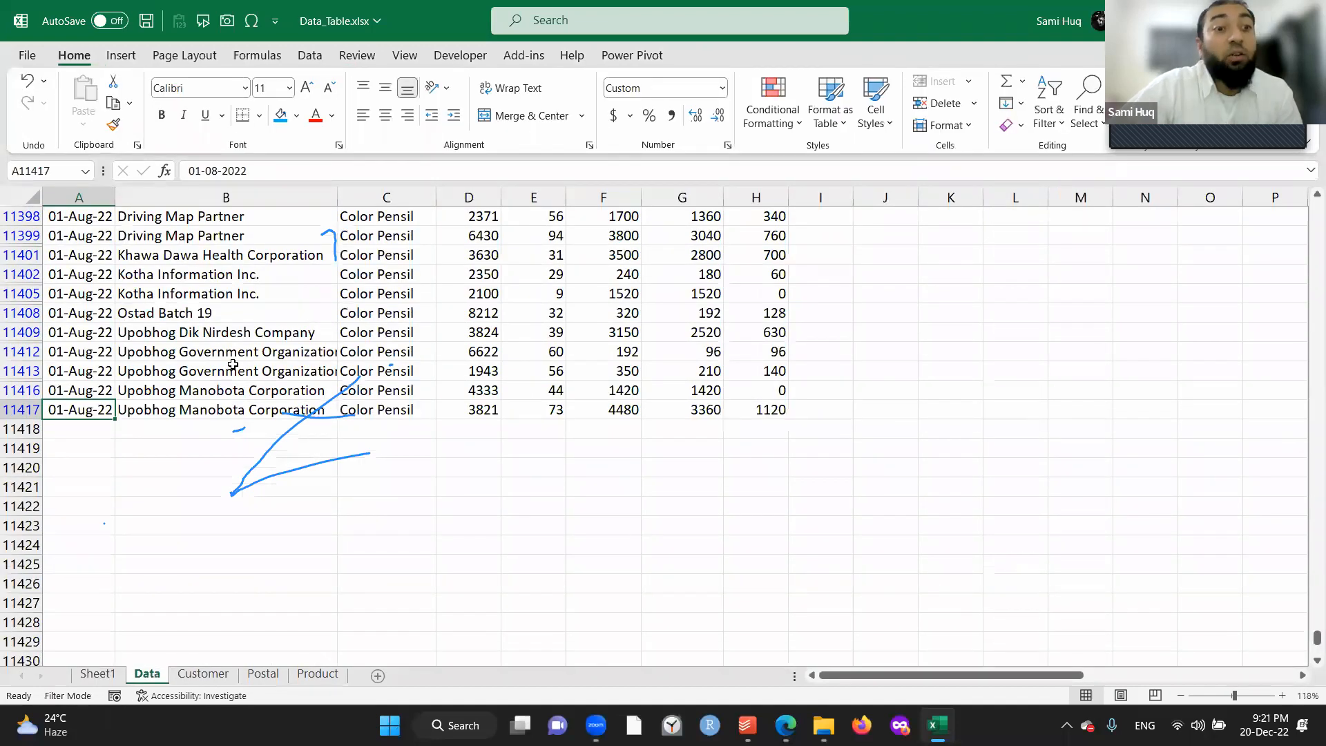
{"action": "scroll", "coordinate": [232, 364], "scroll_direction": "up", "scroll_amount": 8}
{"action": "scroll", "coordinate": [233, 364], "scroll_direction": "up", "scroll_amount": 2}
{"action": "scroll", "coordinate": [230, 390], "scroll_direction": "up", "scroll_amount": 10}
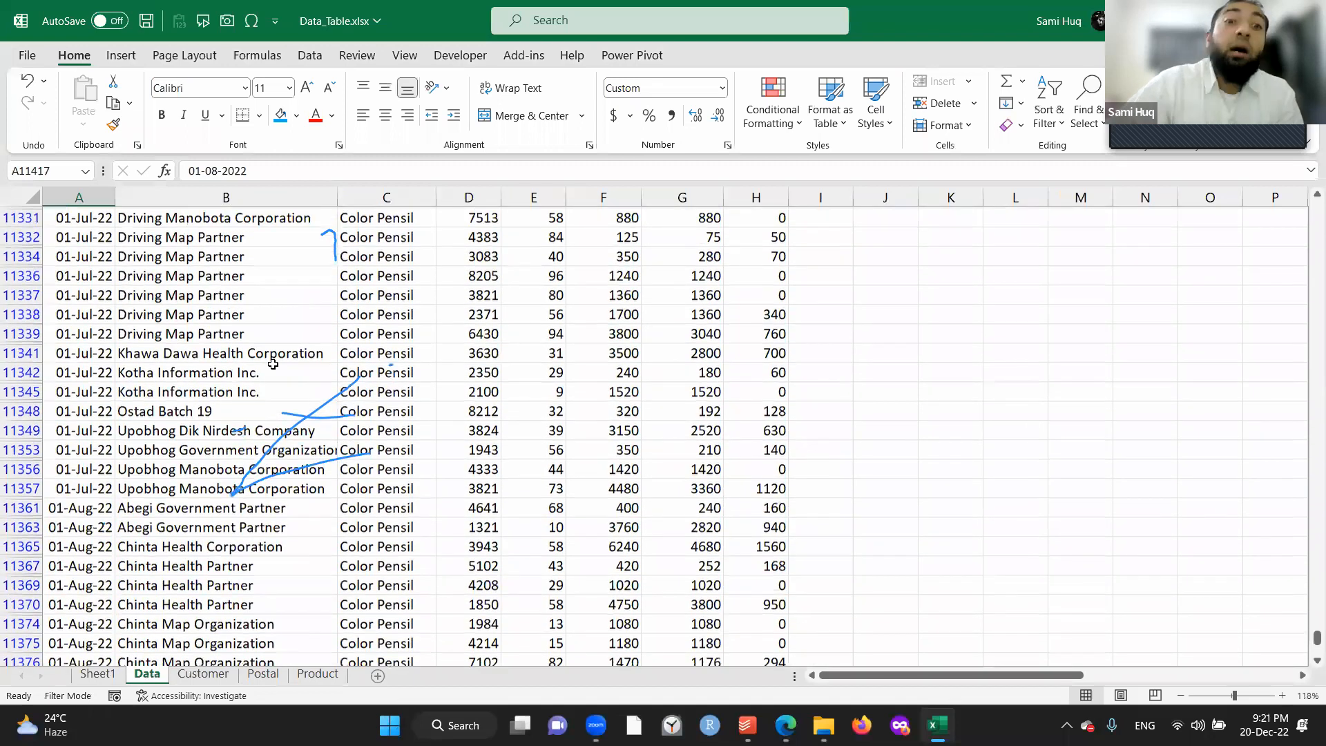
{"action": "scroll", "coordinate": [244, 321], "scroll_direction": "up", "scroll_amount": 12}
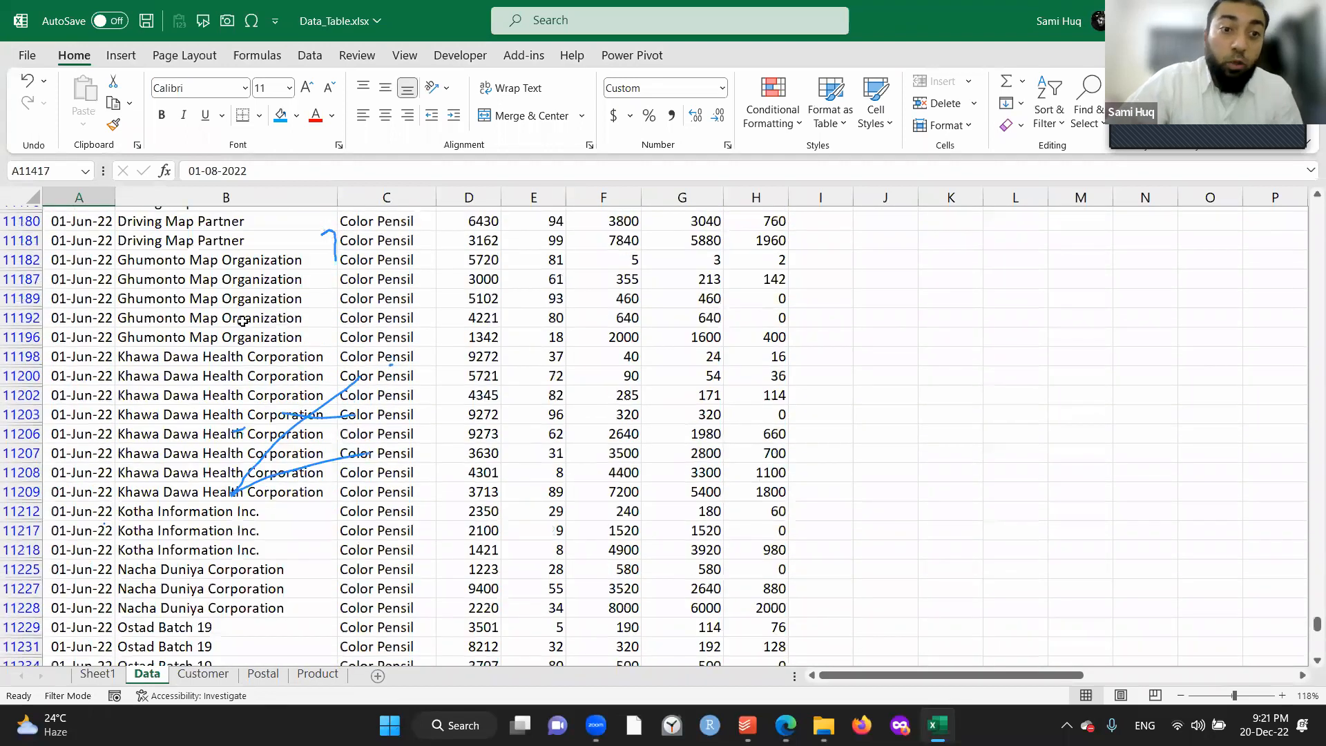
{"action": "scroll", "coordinate": [243, 321], "scroll_direction": "up", "scroll_amount": 15}
{"action": "left_click", "coordinate": [243, 321]}
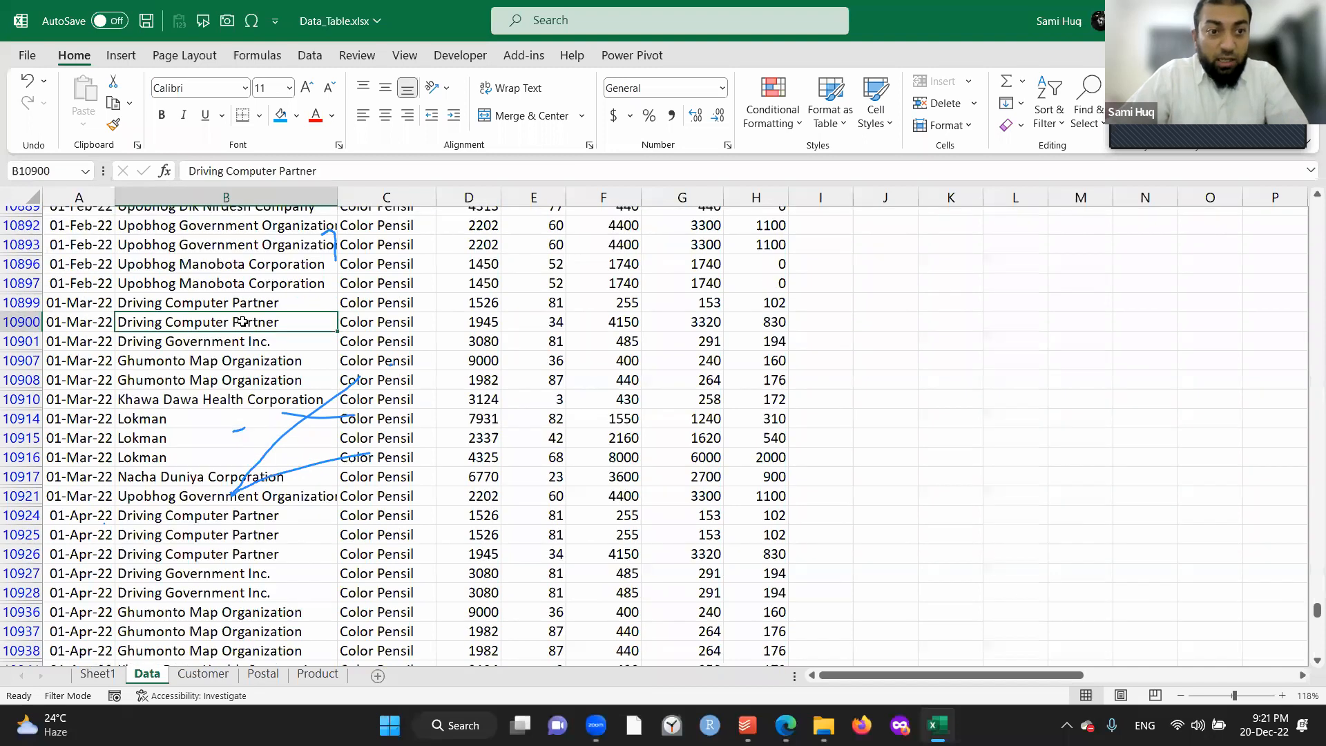
{"action": "key", "text": "ctrl+Up"}
{"action": "key", "text": "Right"}
{"action": "key", "text": "Down"}
{"action": "key", "text": "ctrl+shift+Down"}
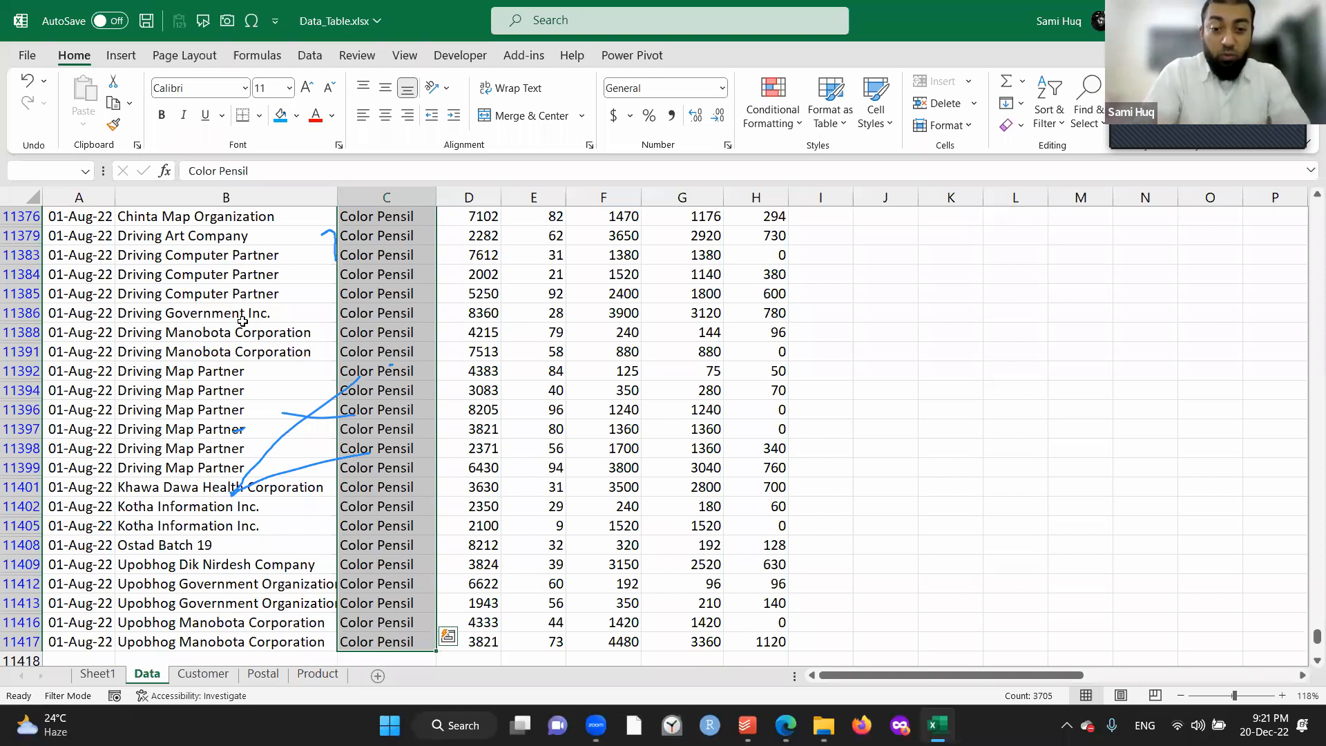
{"action": "type", "text": "SharePoint"}
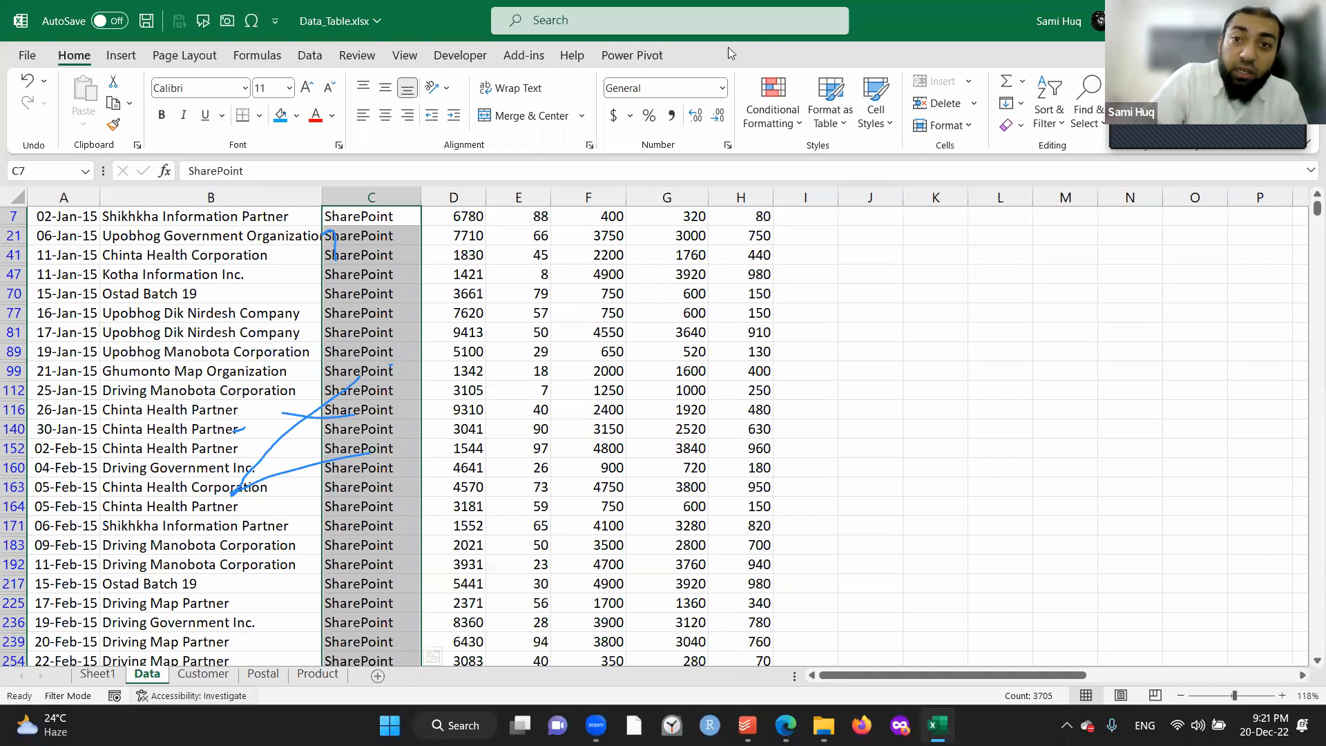
Refresh the PivotTable on Sheet1 to pick up the renamed product.
{"action": "key", "text": "ctrl+Page_Up"}
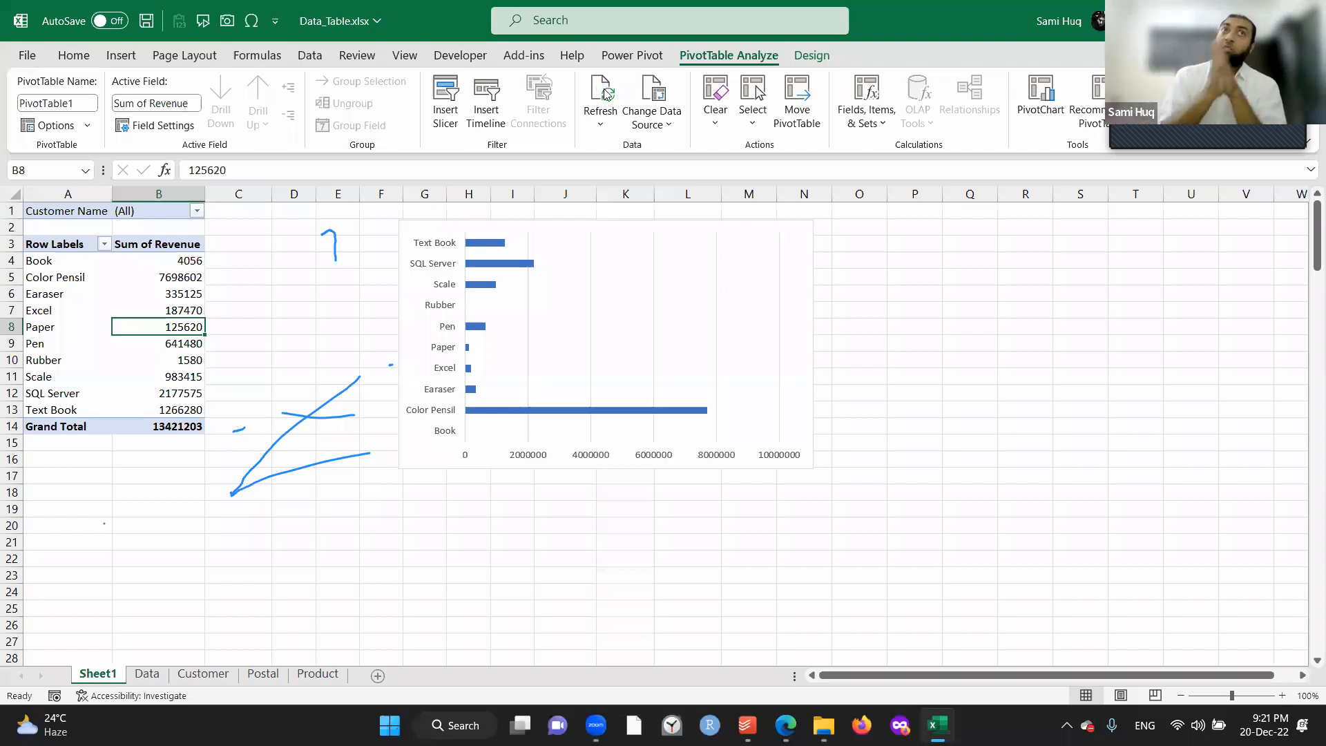
{"action": "left_click", "coordinate": [606, 95]}
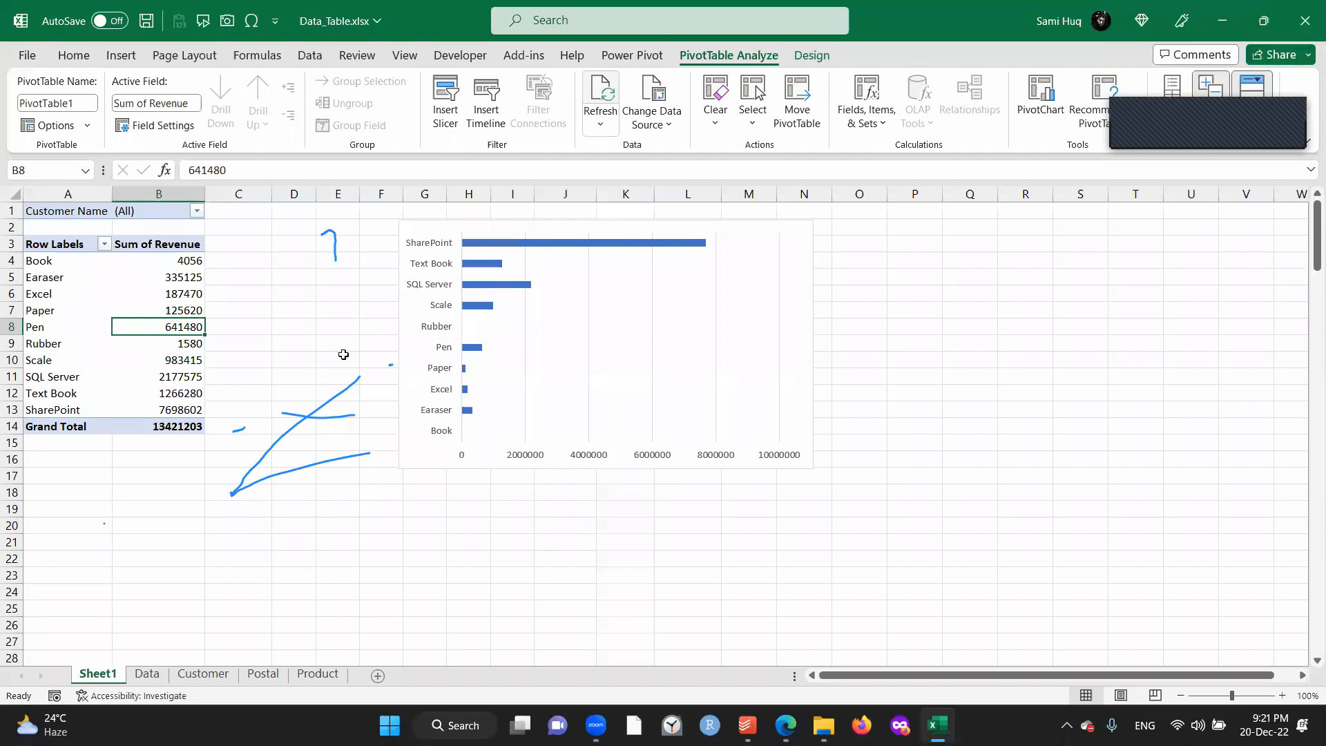
Clear the Product filter on the Data sheet so that all rows are shown.
{"action": "left_click", "coordinate": [148, 674]}
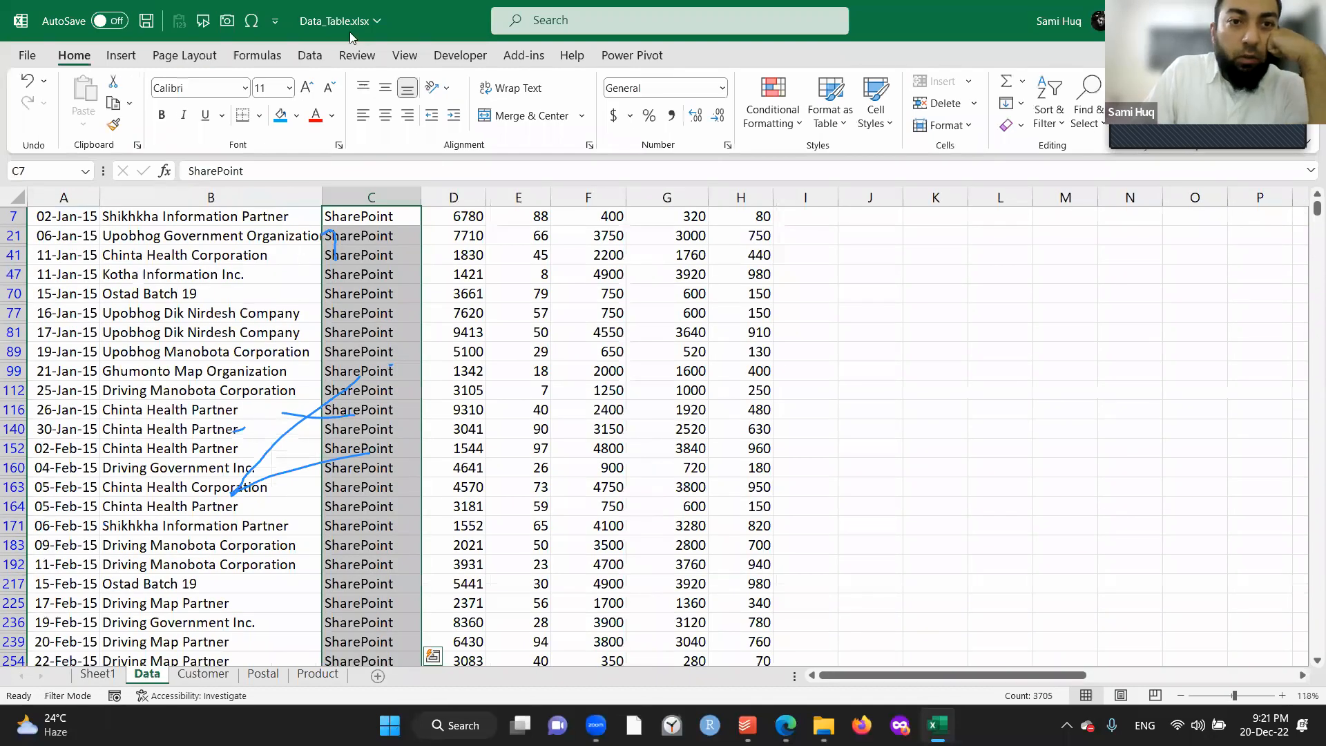
{"action": "left_click", "coordinate": [302, 259]}
{"action": "left_click", "coordinate": [308, 60]}
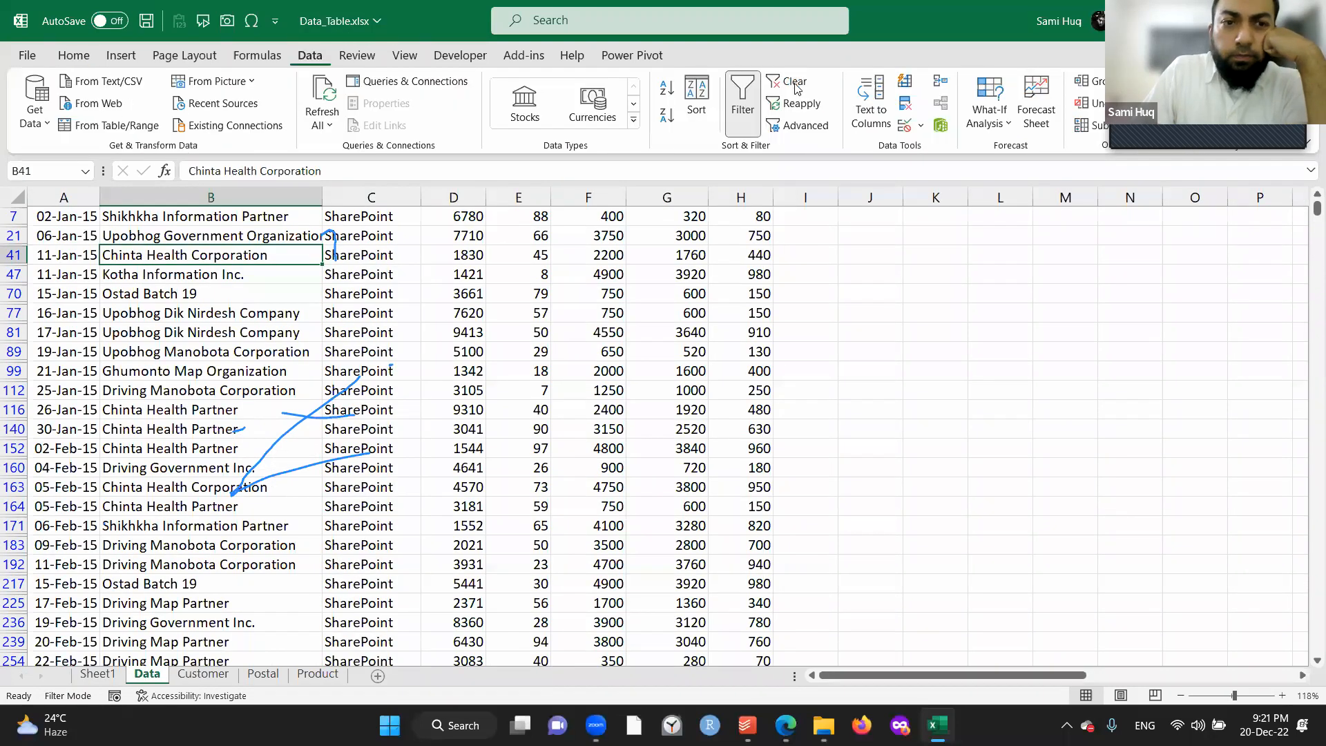
{"action": "left_click", "coordinate": [93, 278]}
Copy the last 47 data rows, 11371 to 11417, and paste them directly below the data from row 11418.
{"action": "key", "text": "ctrl+Down"}
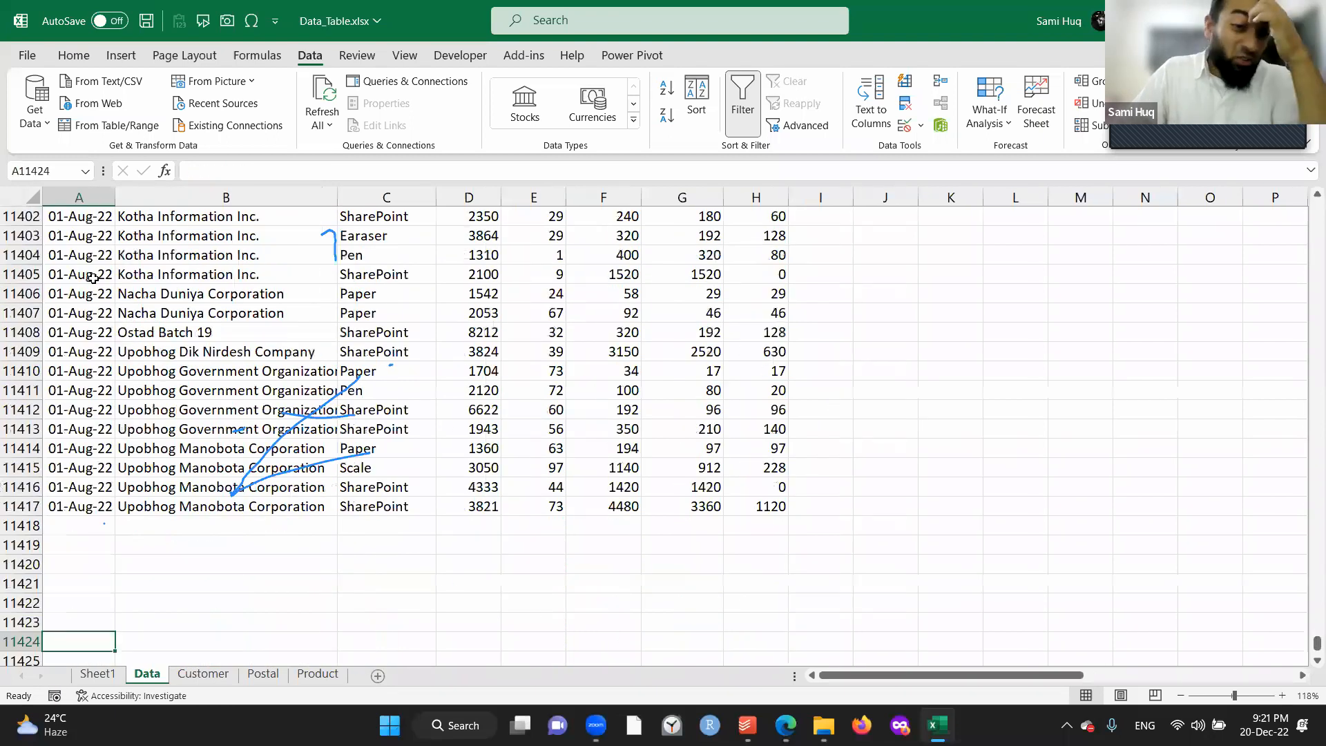
{"action": "key", "text": "Up"}
{"action": "key", "text": "Up"}
{"action": "key", "text": "Up"}
{"action": "key", "text": "Up"}
{"action": "key", "text": "Up"}
{"action": "key", "text": "Up"}
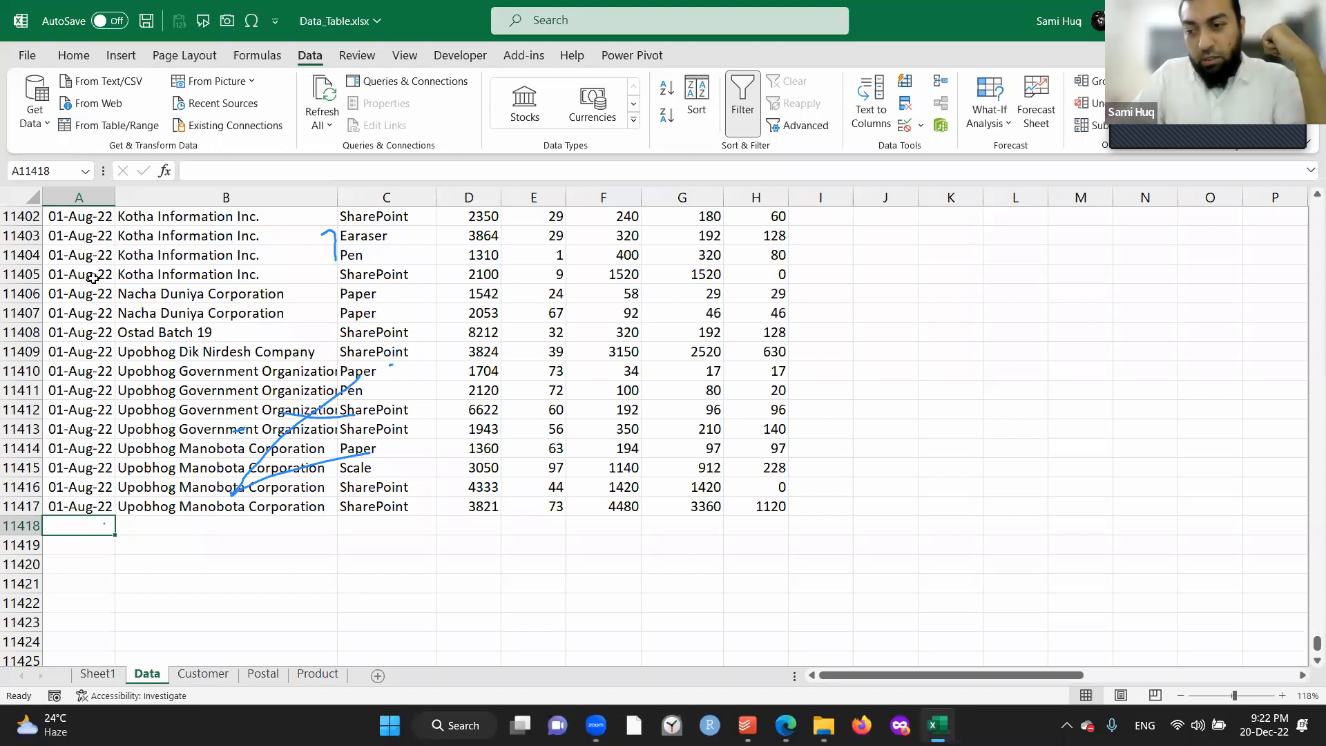
{"action": "key", "text": "Up"}
{"action": "key", "text": "Up"}
{"action": "key", "text": "Up"}
{"action": "key", "text": "Up"}
{"action": "key", "text": "Up"}
{"action": "key", "text": "Up"}
{"action": "key", "text": "Up"}
{"action": "key", "text": "Up"}
{"action": "key", "text": "Up"}
{"action": "key", "text": "Up"}
{"action": "key", "text": "Up"}
{"action": "key", "text": "Up"}
{"action": "key", "text": "Up"}
{"action": "key", "text": "Up"}
{"action": "key", "text": "Up"}
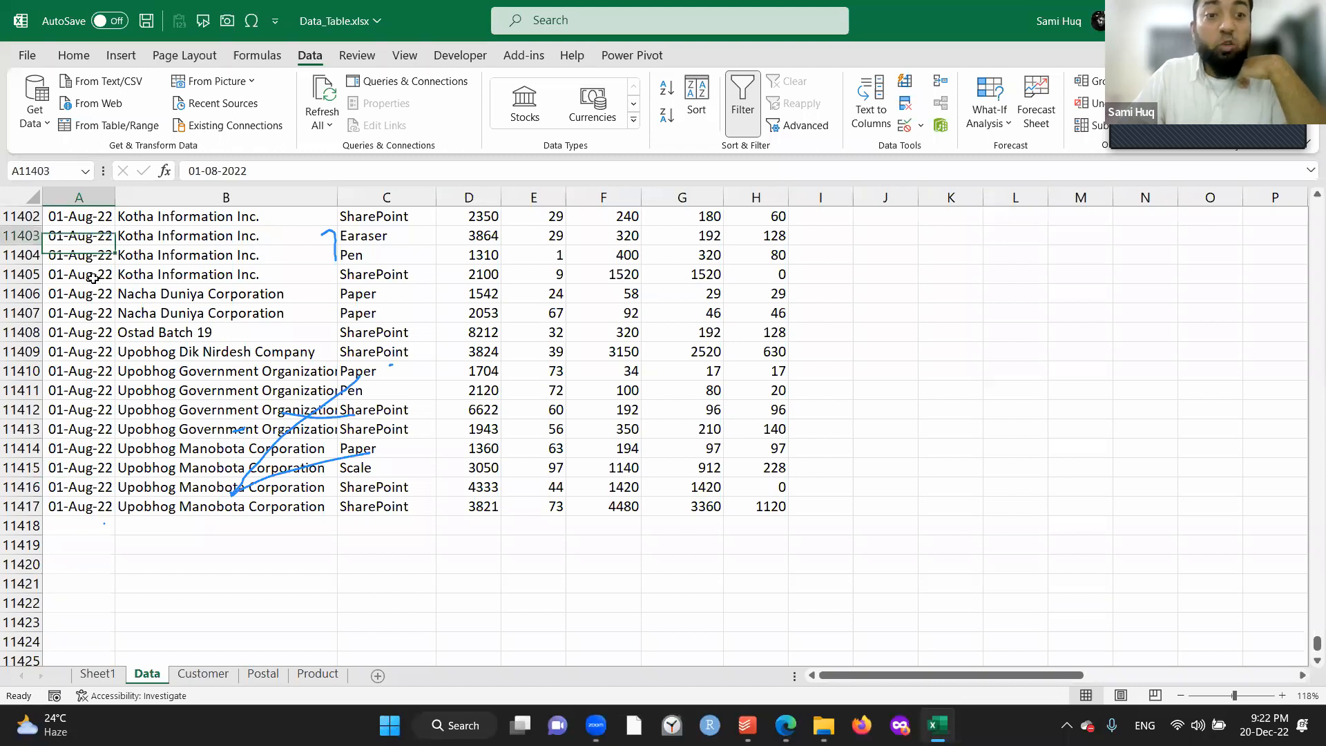
{"action": "key", "text": "Up"}
{"action": "key", "text": "Up"}
{"action": "key", "text": "Up"}
{"action": "key", "text": "Up"}
{"action": "key", "text": "Up"}
{"action": "key", "text": "Up"}
{"action": "key", "text": "Up"}
{"action": "key", "text": "Up"}
{"action": "key", "text": "Up"}
{"action": "key", "text": "Up"}
{"action": "key", "text": "Up"}
{"action": "key", "text": "Up"}
{"action": "key", "text": "Up"}
{"action": "key", "text": "Up"}
{"action": "key", "text": "Up"}
{"action": "key", "text": "Up"}
{"action": "key", "text": "Up"}
{"action": "key", "text": "Up"}
{"action": "key", "text": "Up"}
{"action": "key", "text": "Up"}
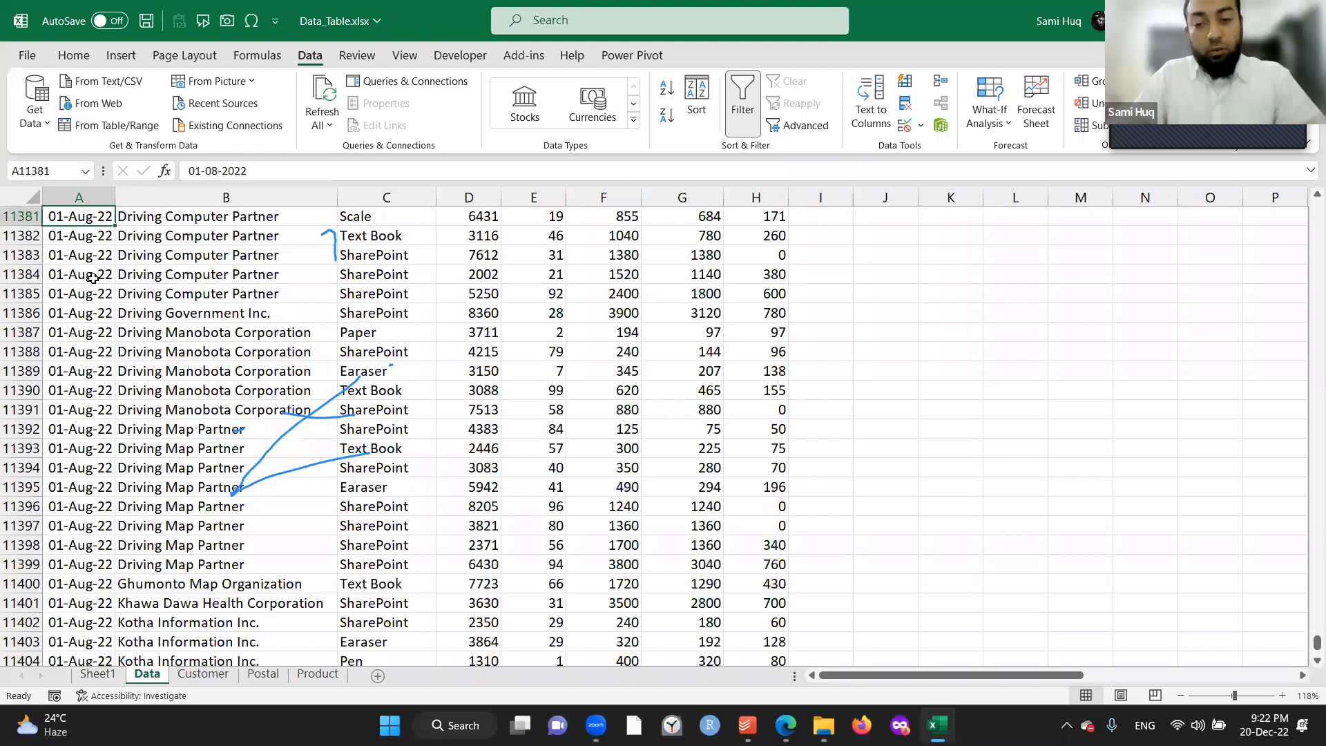
{"action": "key", "text": "Up"}
{"action": "key", "text": "Up"}
{"action": "key", "text": "Up"}
{"action": "key", "text": "Up"}
{"action": "key", "text": "Up"}
{"action": "key", "text": "Up"}
{"action": "key", "text": "Up"}
{"action": "key", "text": "Up"}
{"action": "key", "text": "Up"}
{"action": "key", "text": "Up"}
{"action": "key", "text": "ctrl+shift+Right"}
{"action": "key", "text": "ctrl+shift+Down"}
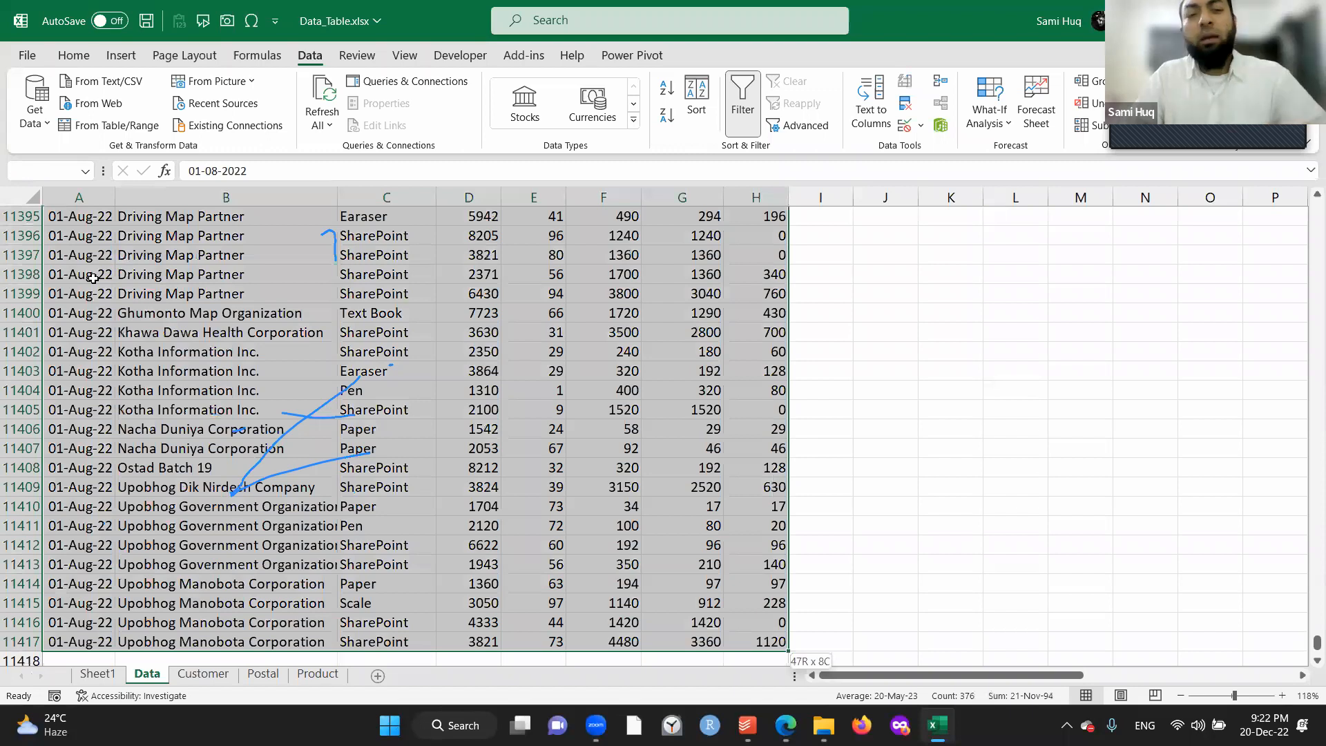
{"action": "key", "text": "ctrl+c"}
{"action": "key", "text": "ctrl+Down"}
{"action": "key", "text": "Down"}
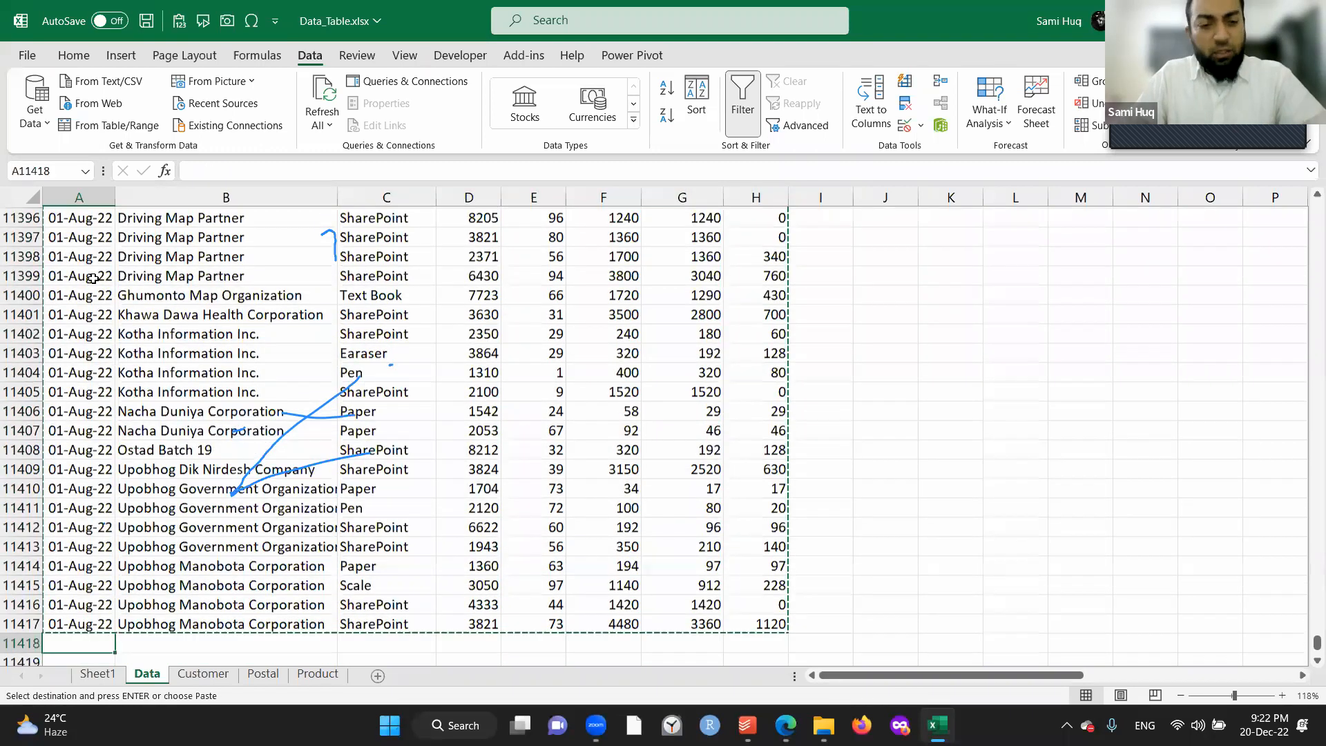
{"action": "key", "text": "ctrl+v"}
Overwrite the Customer Name of all pasted rows, 11418 to 11464, with the new customer's name.
{"action": "key", "text": "Right"}
{"action": "key", "text": "ctrl+shift+Down"}
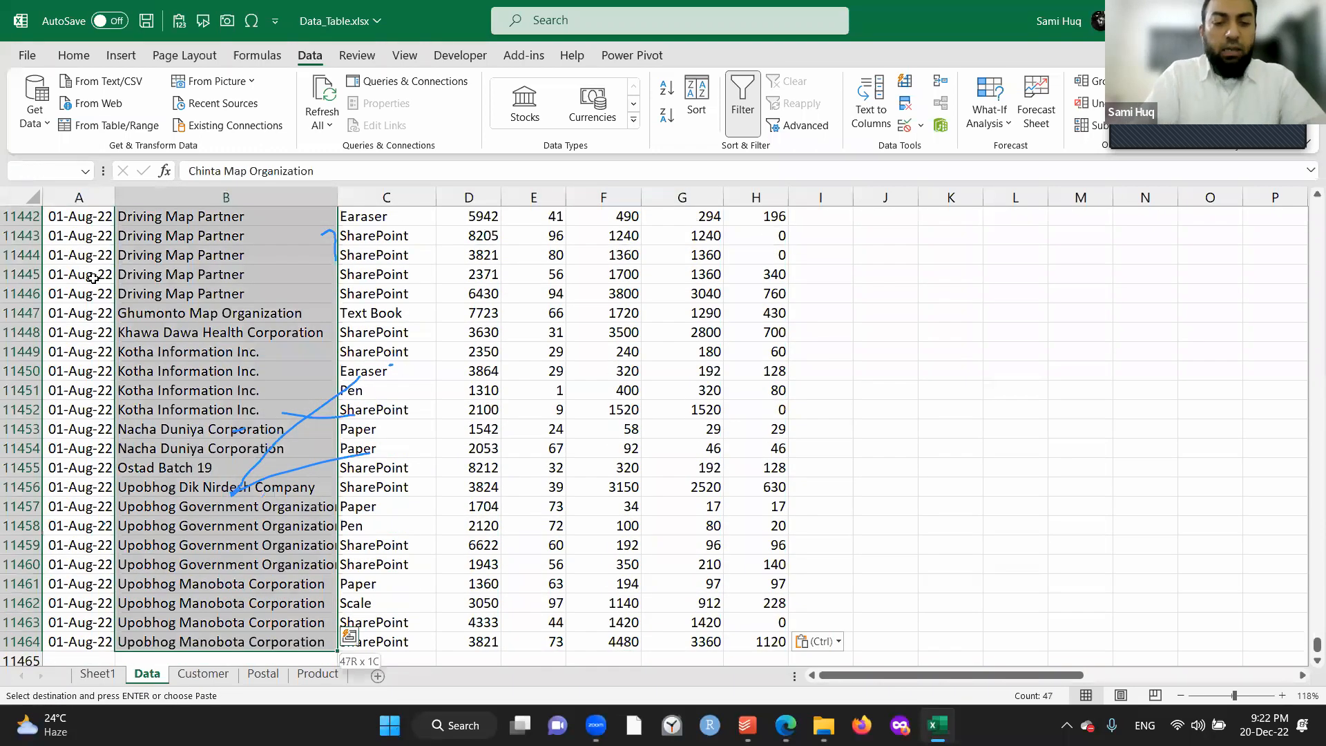
{"action": "type", "text": "Farhana"}
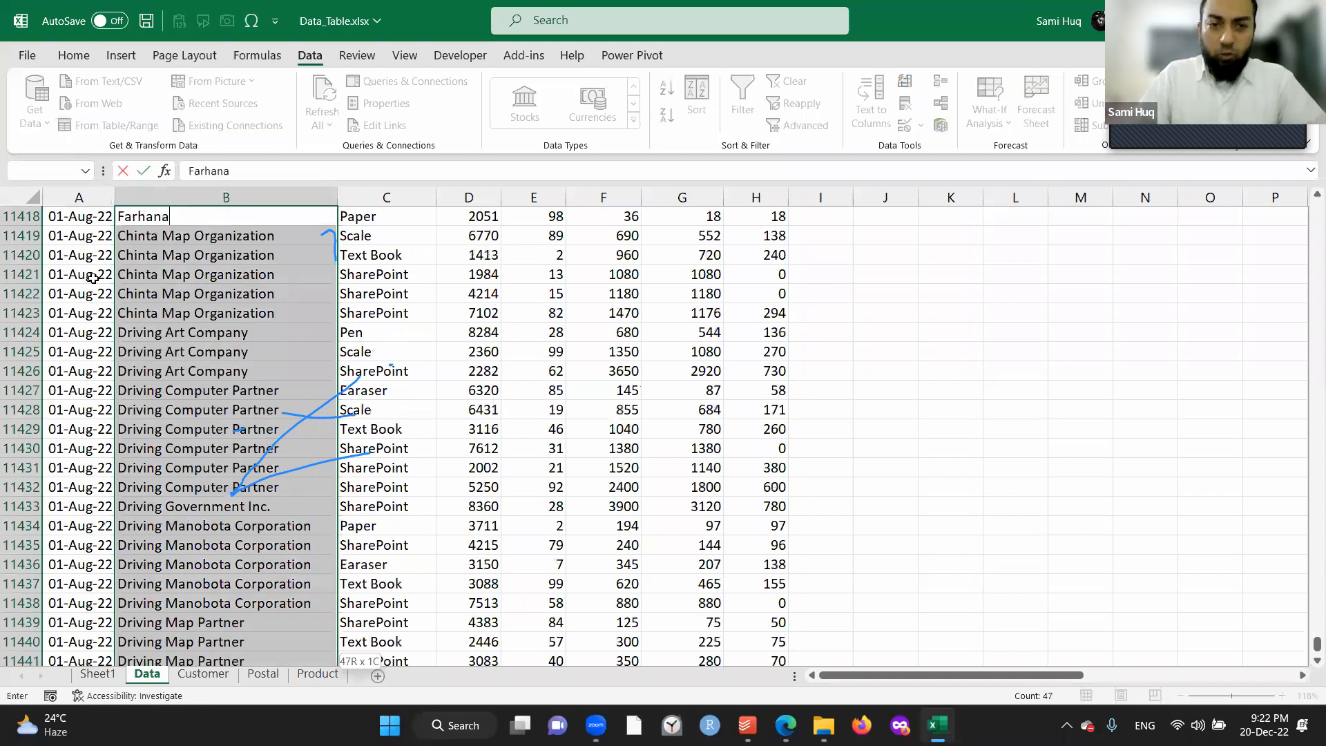
{"action": "key", "text": "ctrl+Return"}
Overwrite the Product of all pasted rows, 11418 to 11464, with Excel Training.
{"action": "key", "text": "Right"}
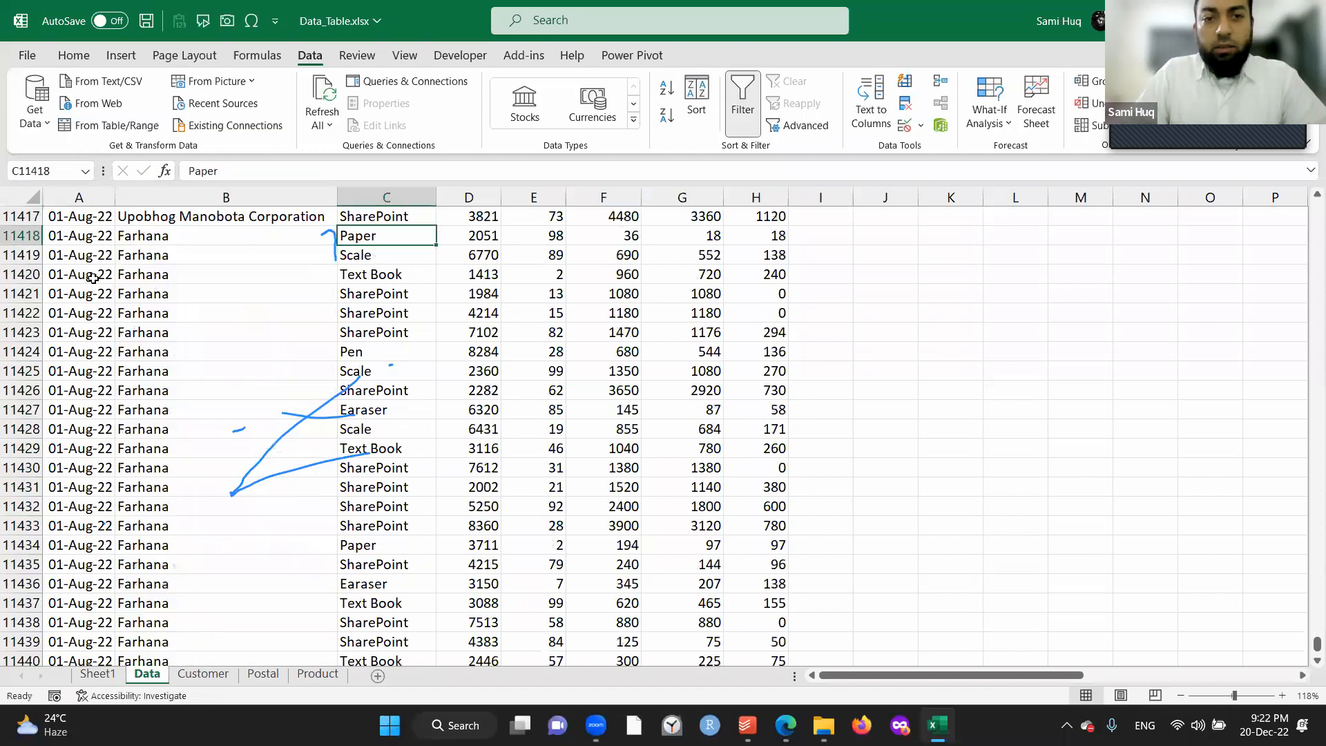
{"action": "key", "text": "ctrl+shift+Down"}
{"action": "type", "text": "Excel Traini"}
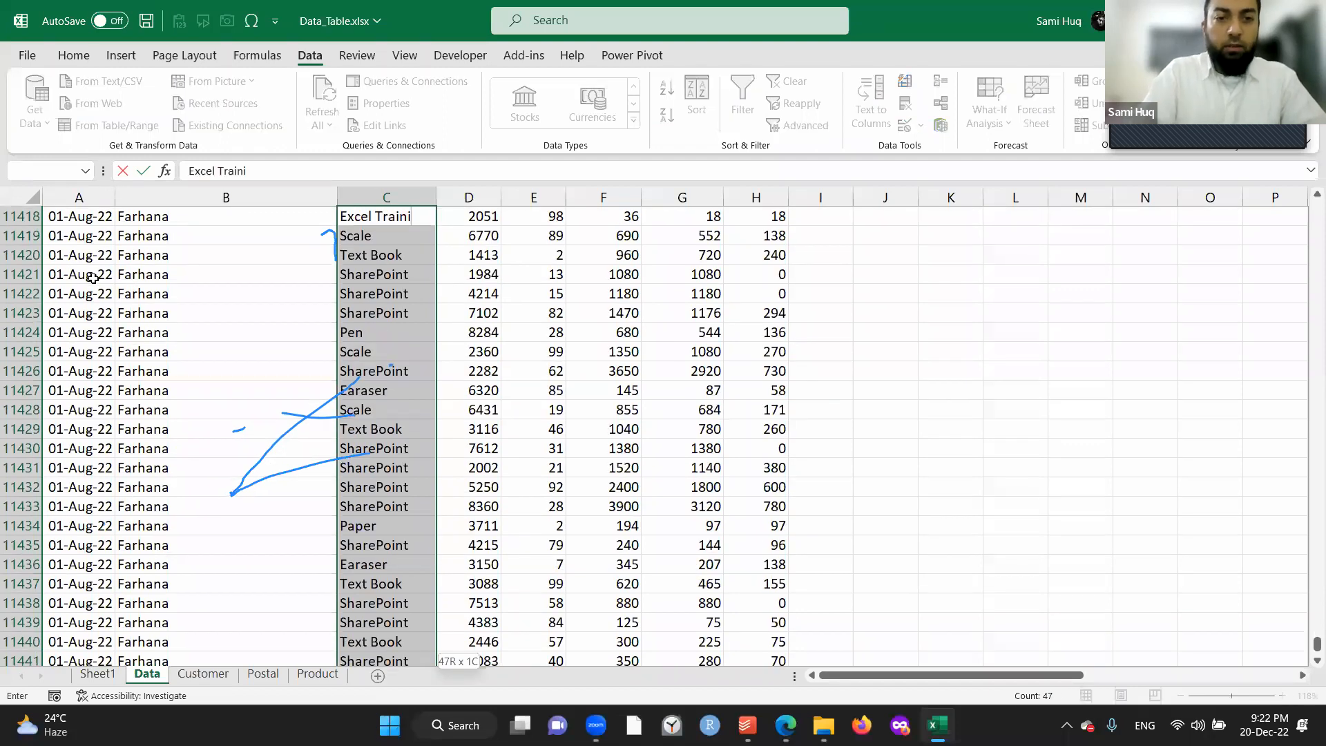
{"action": "type", "text": "ng"}
{"action": "key", "text": "ctrl+Return"}
Review where the original records end and the newly added rows begin on the Data sheet.
{"action": "key", "text": "Left"}
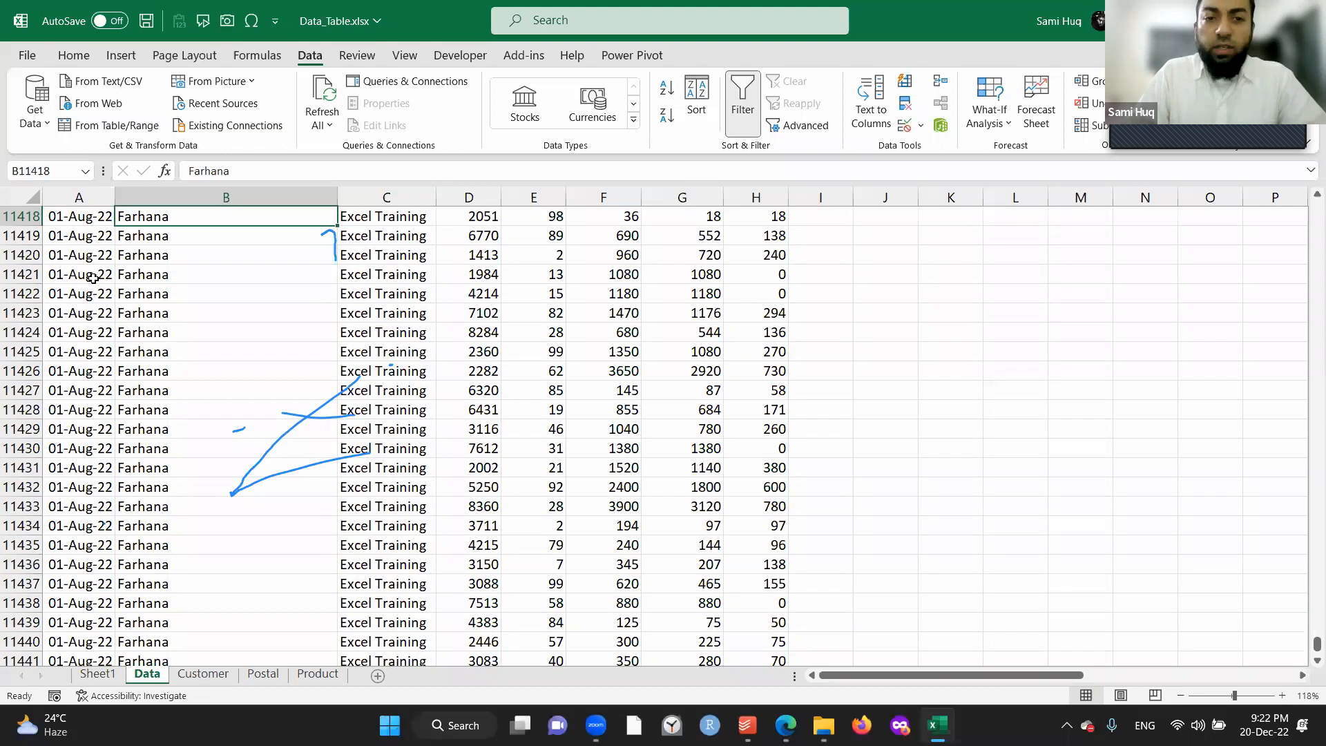
{"action": "key", "text": "Up"}
{"action": "key", "text": "Up"}
{"action": "key", "text": "Up"}
{"action": "key", "text": "Up"}
{"action": "key", "text": "Up"}
{"action": "key", "text": "Up"}
{"action": "key", "text": "Up"}
{"action": "key", "text": "Up"}
{"action": "key", "text": "Up"}
{"action": "key", "text": "Up"}
{"action": "key", "text": "Up"}
{"action": "key", "text": "Up"}
{"action": "key", "text": "Up"}
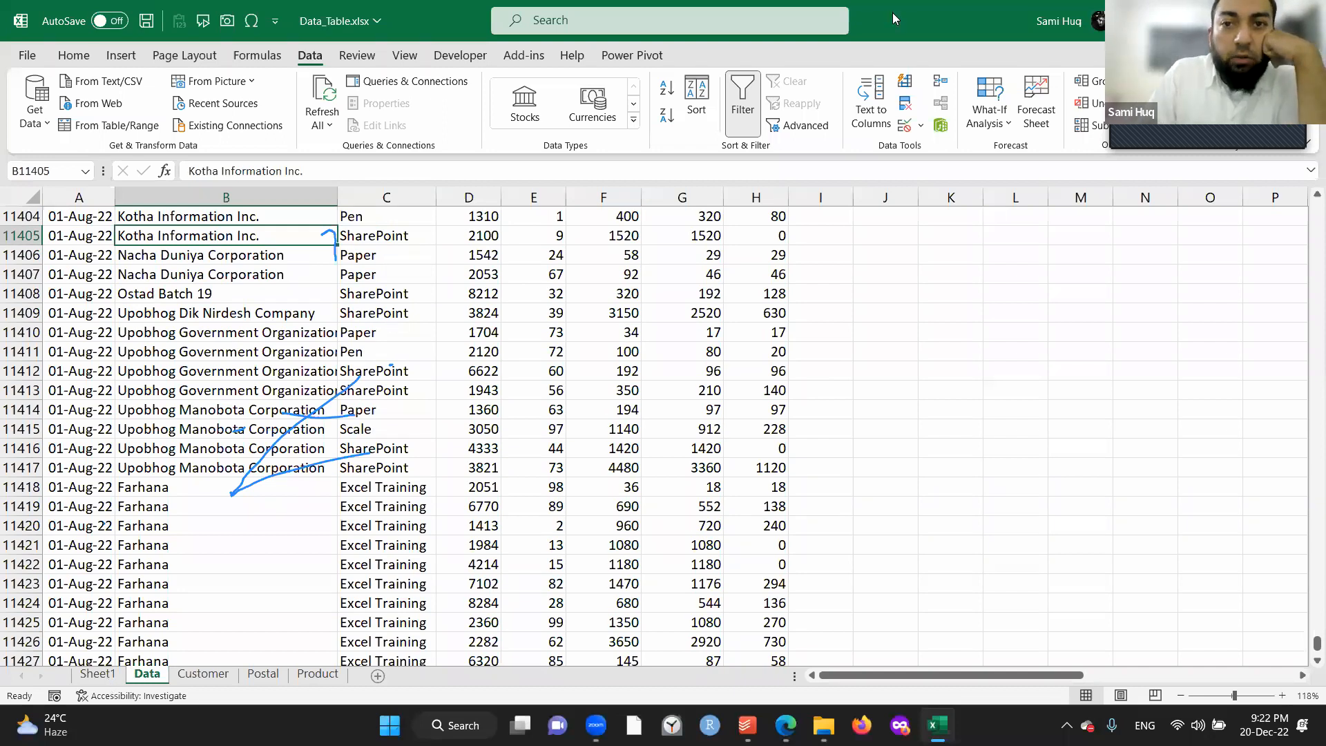
Compare the PivotTable's data source range with the rows added on the Data sheet, and leave the source unchanged.
{"action": "key", "text": "ctrl+Page_Up"}
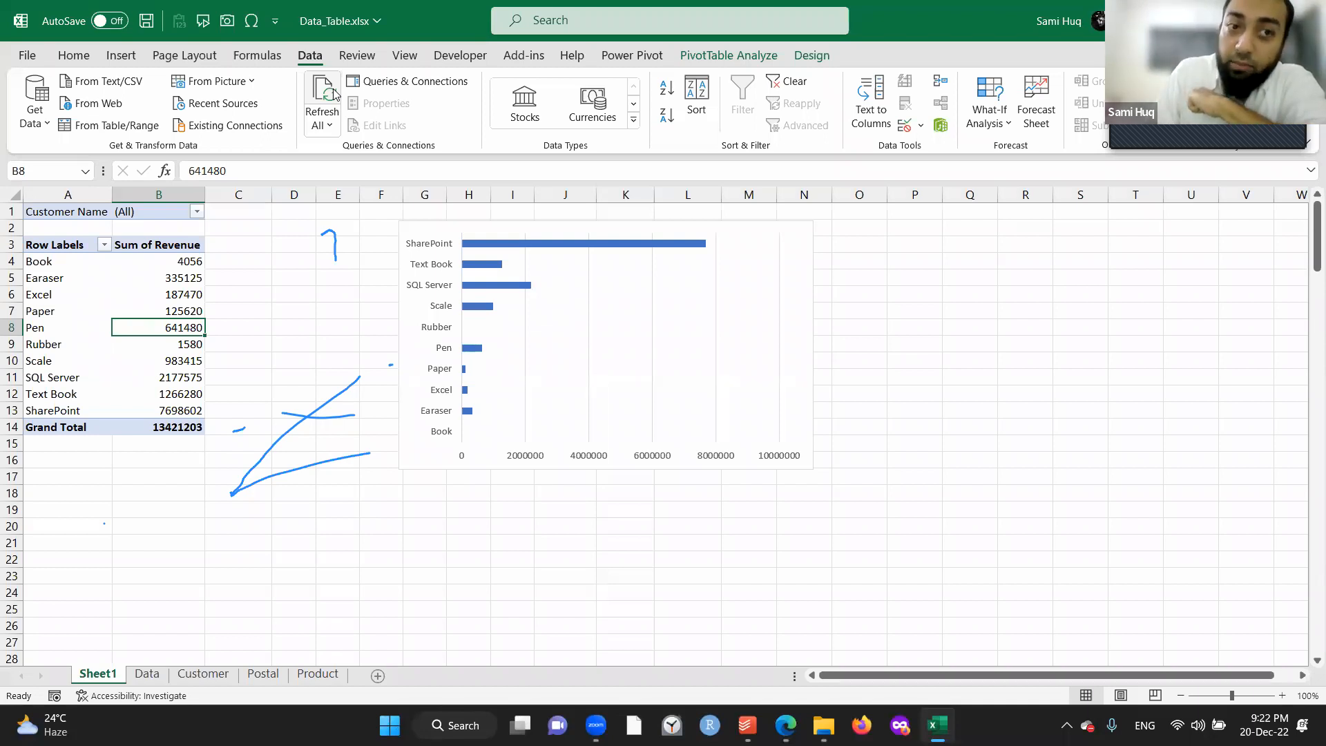
{"action": "left_click", "coordinate": [722, 47]}
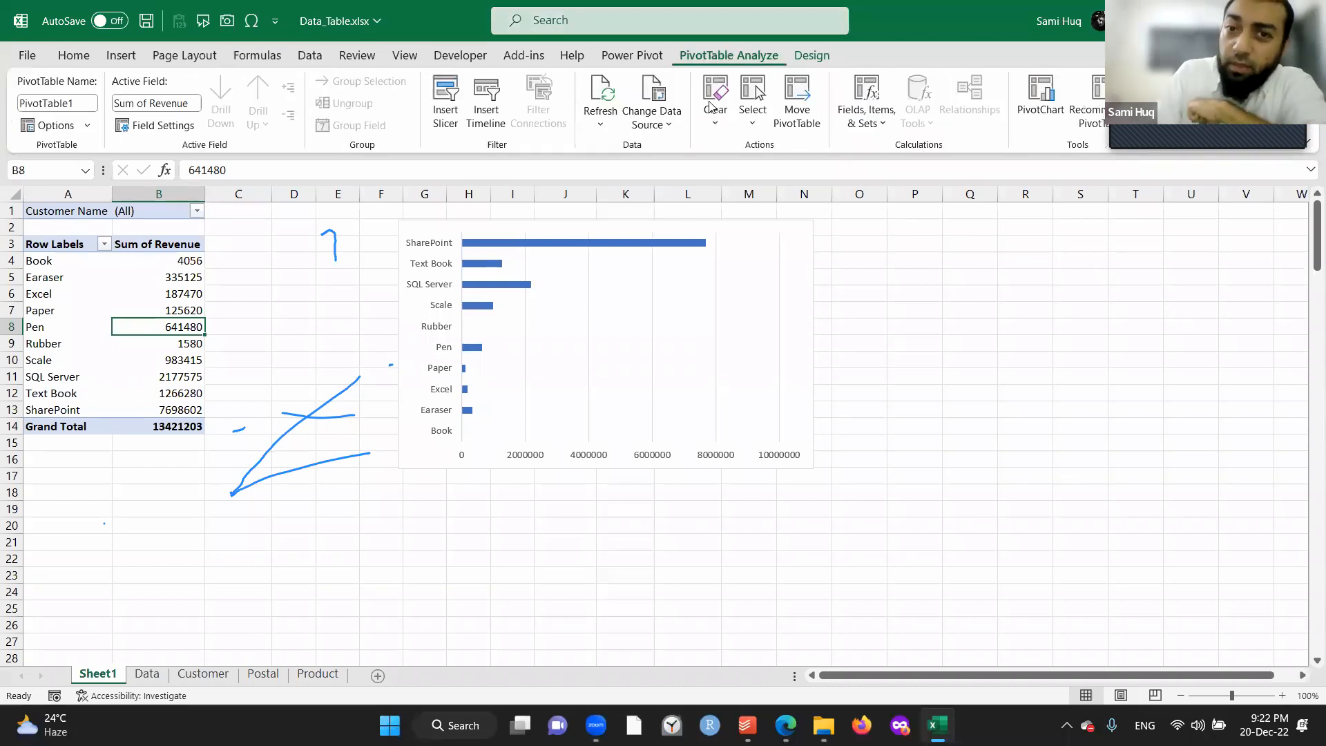
{"action": "left_click", "coordinate": [650, 96]}
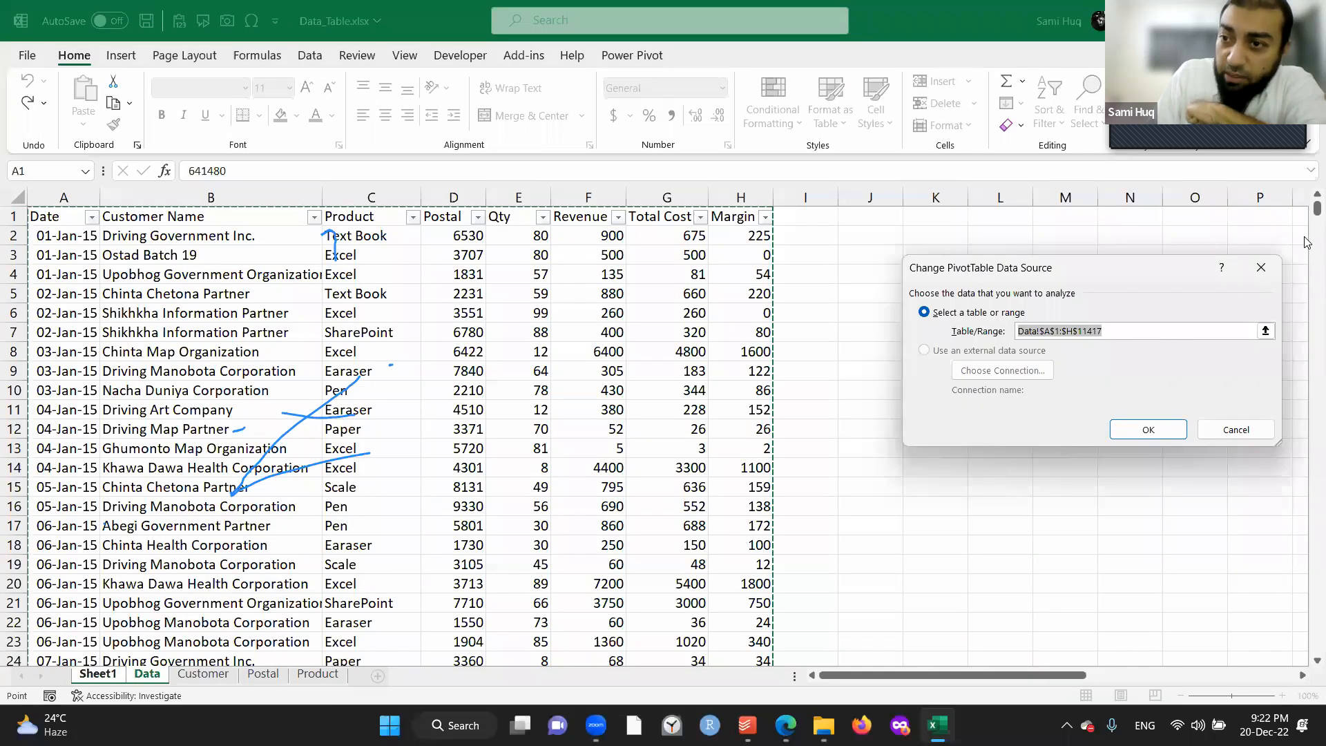
{"action": "left_click_drag", "start_coordinate": [1315, 208], "coordinate": [1306, 650]}
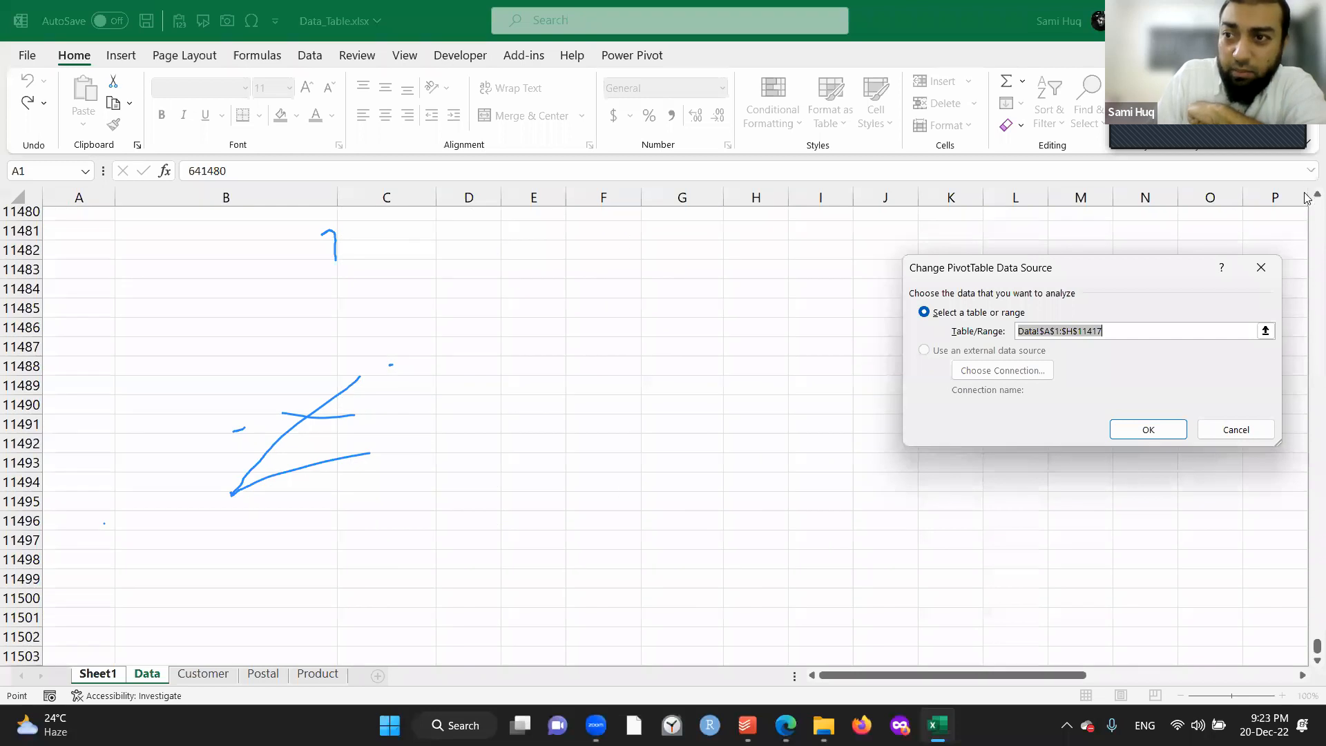
{"action": "scroll", "coordinate": [1307, 199], "scroll_direction": "up", "scroll_amount": 4}
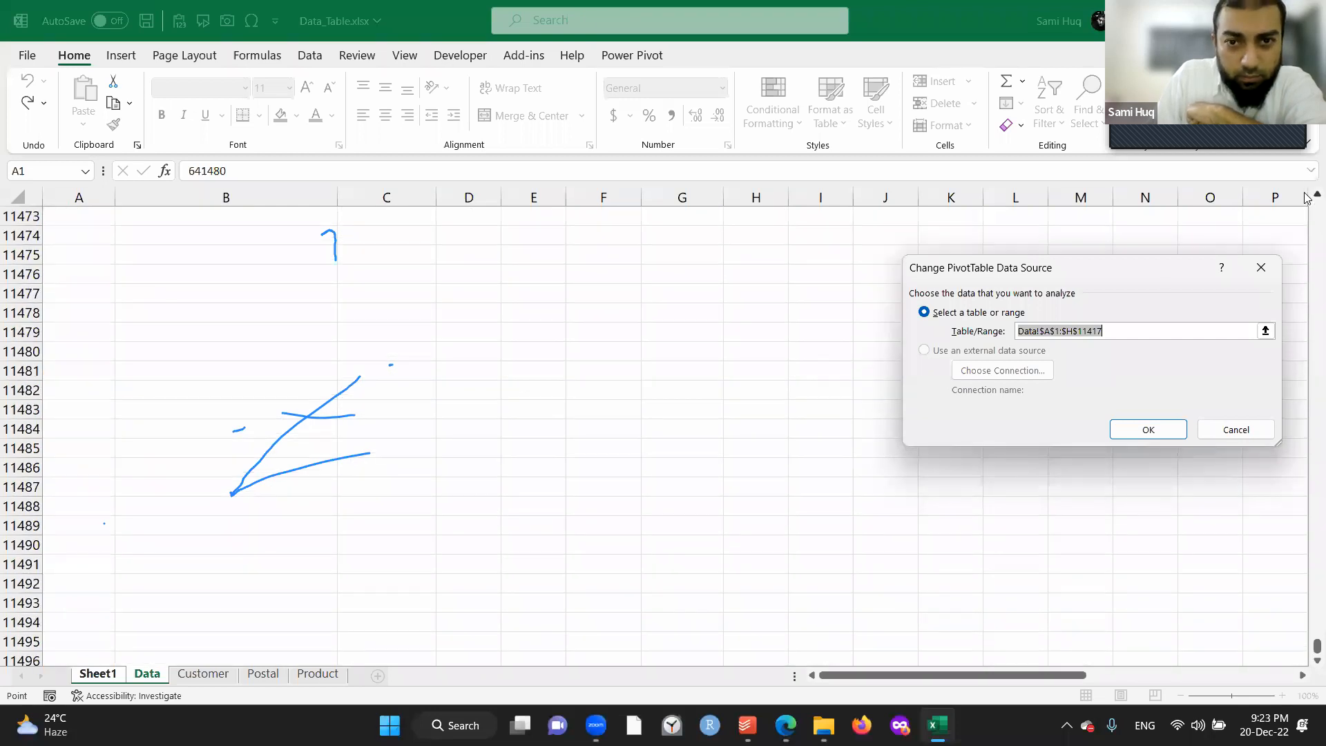
{"action": "scroll", "coordinate": [1306, 199], "scroll_direction": "up", "scroll_amount": 3}
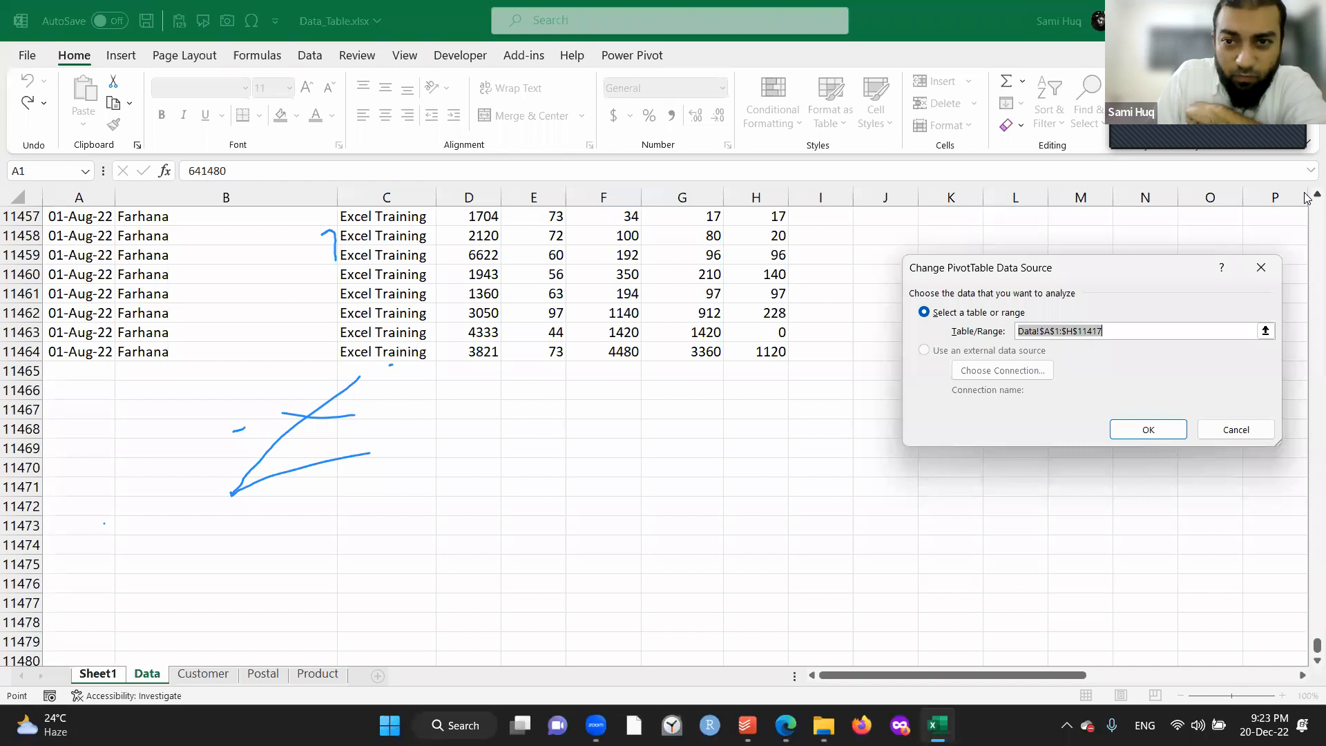
{"action": "scroll", "coordinate": [1306, 199], "scroll_direction": "up", "scroll_amount": 13}
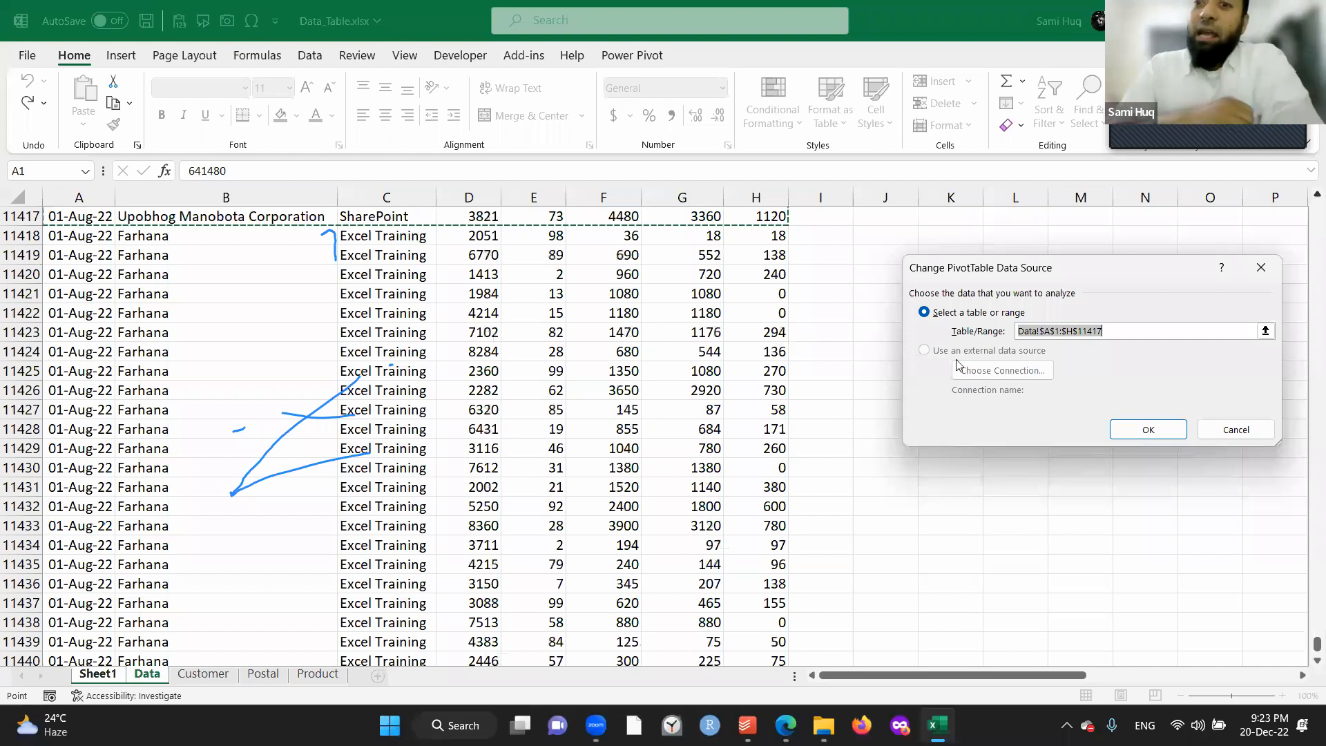
{"action": "scroll", "coordinate": [881, 361], "scroll_direction": "up", "scroll_amount": 2}
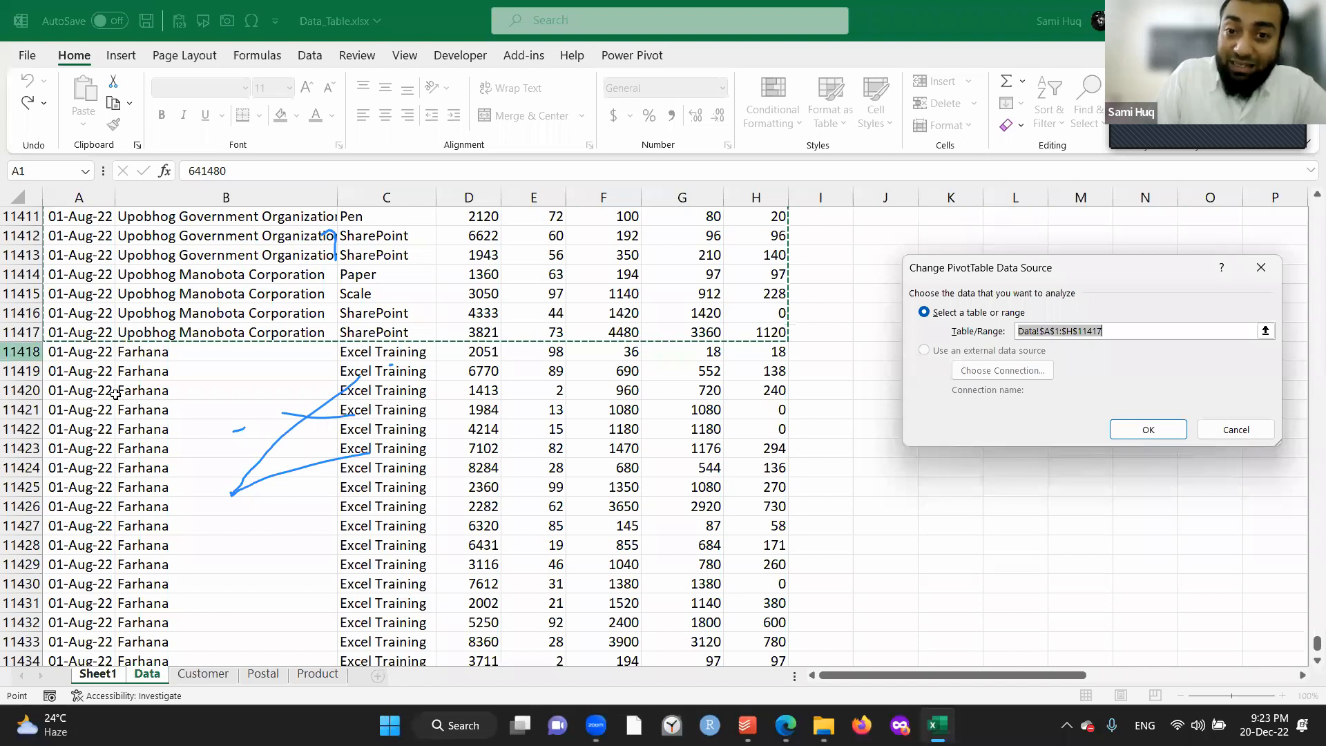
{"action": "scroll", "coordinate": [115, 394], "scroll_direction": "down", "scroll_amount": 2}
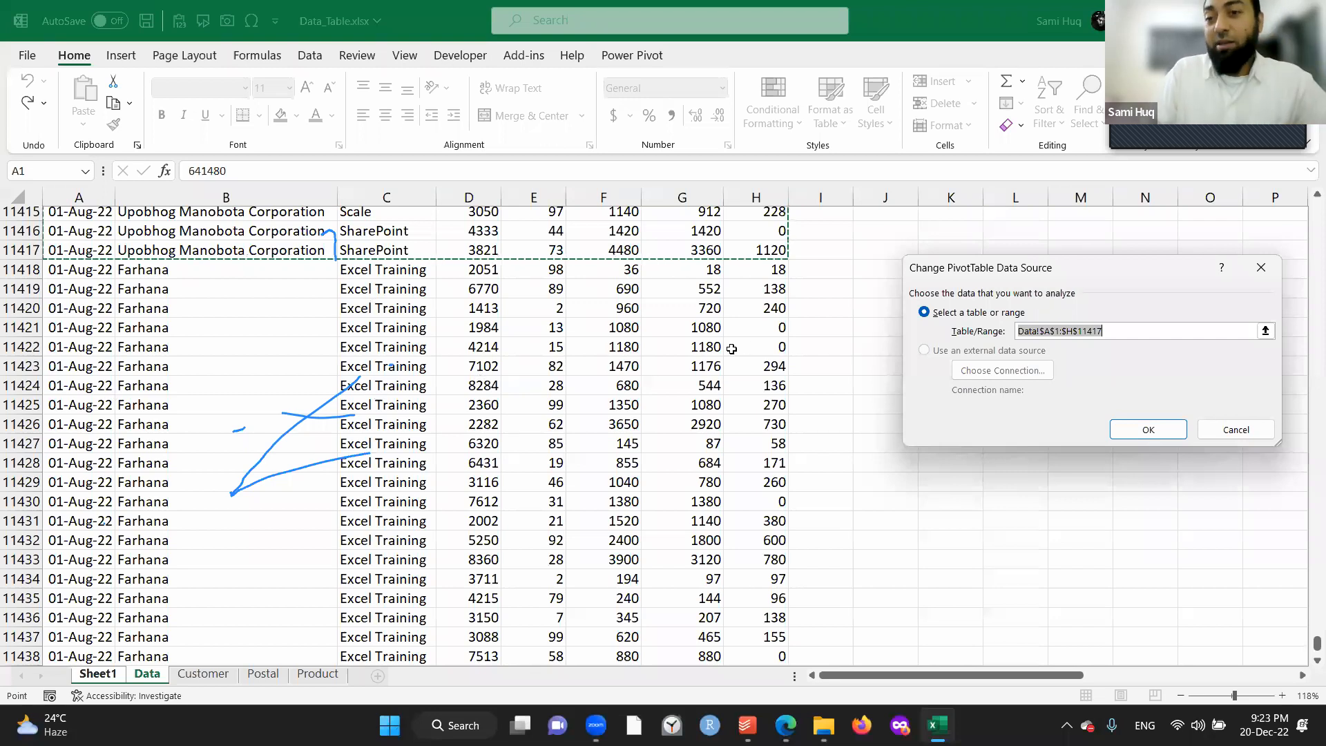
{"action": "left_click", "coordinate": [1235, 429]}
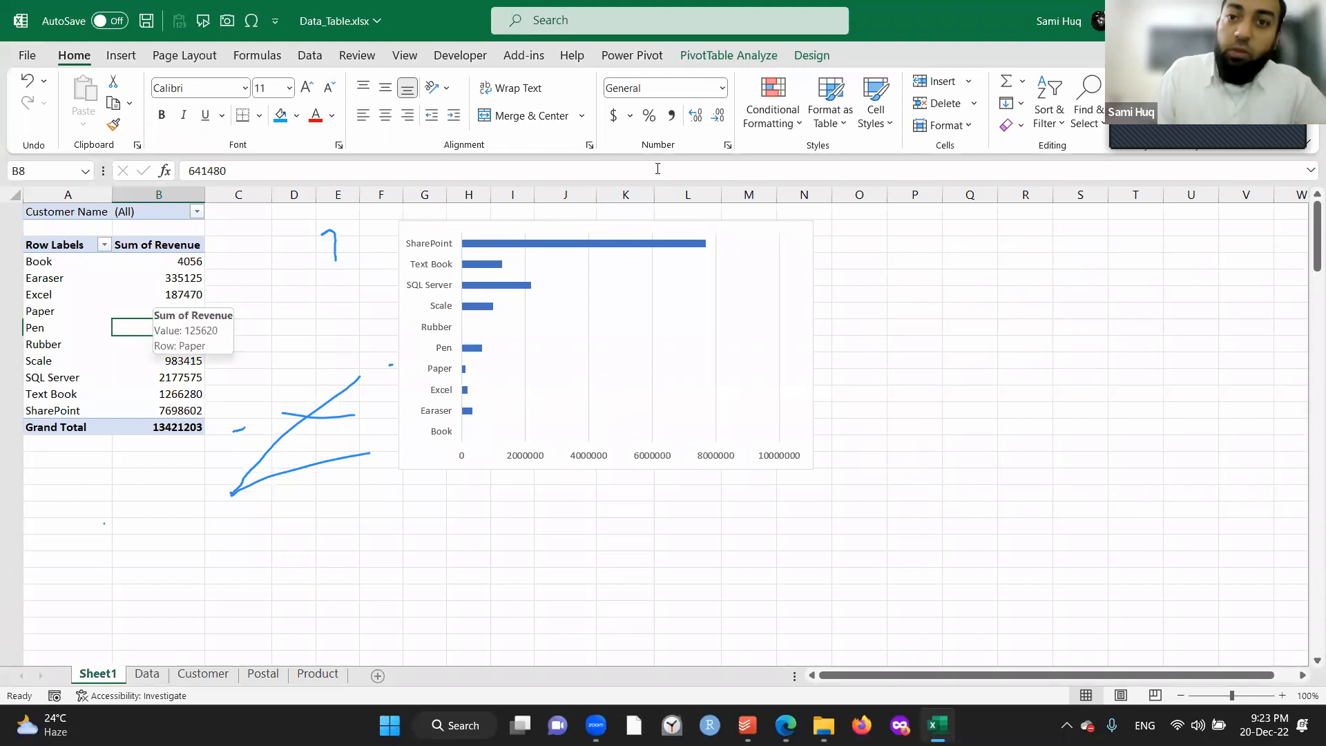
Open the PivotTable's data source settings and reselect the source from header cell A1 through column H down to row 11464.
{"action": "left_click", "coordinate": [712, 57]}
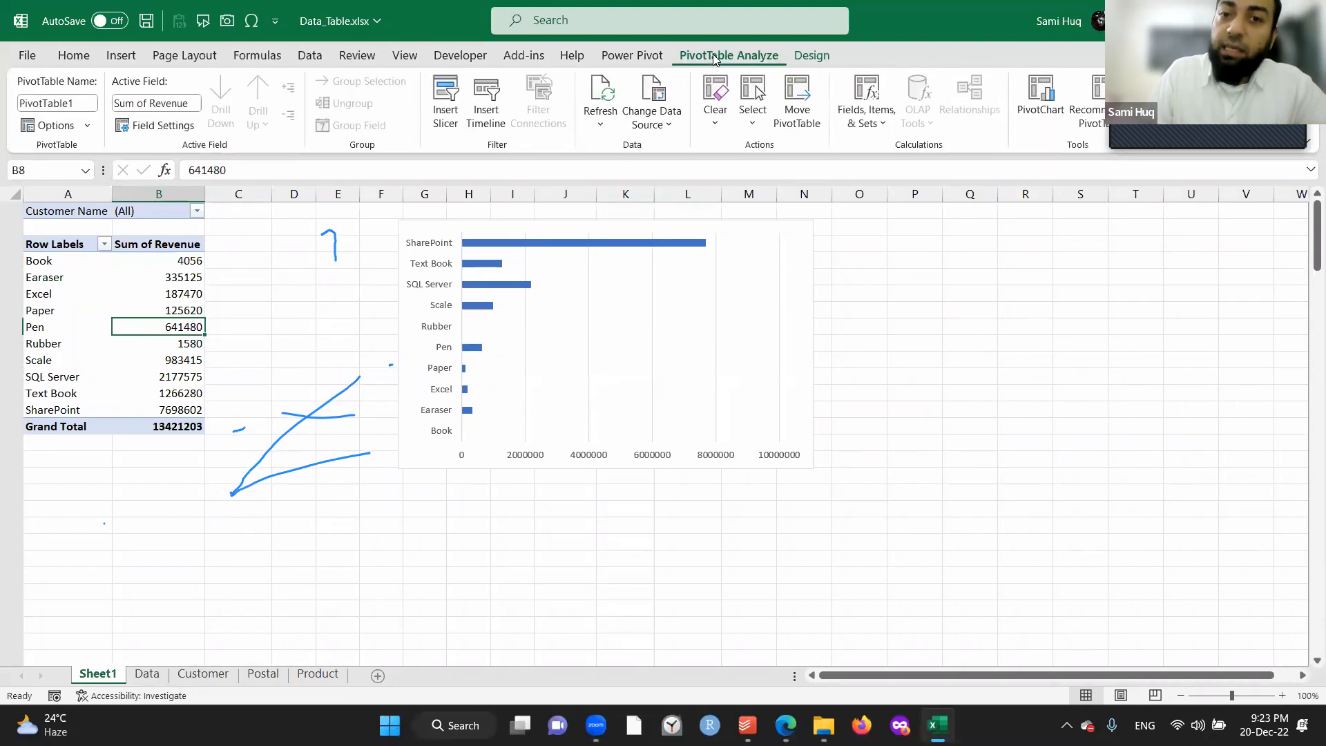
{"action": "left_click", "coordinate": [654, 100]}
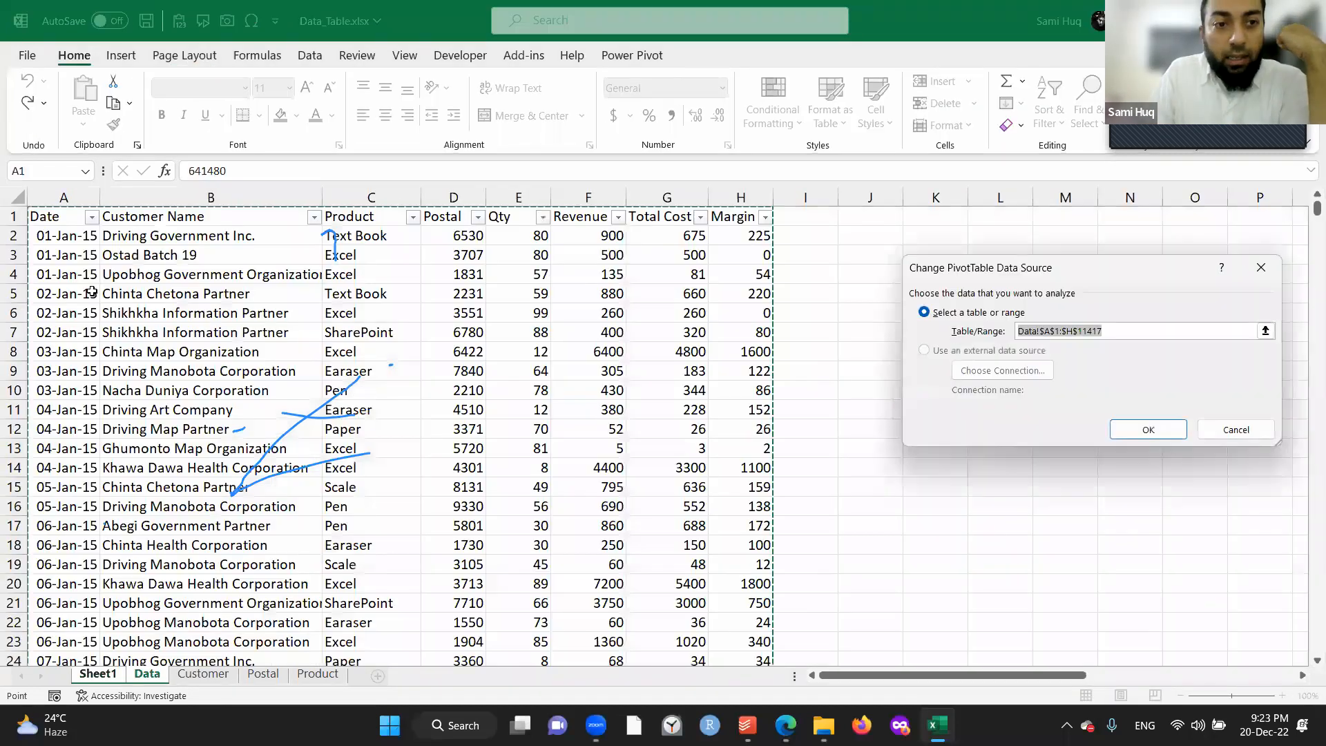
{"action": "left_click", "coordinate": [59, 218]}
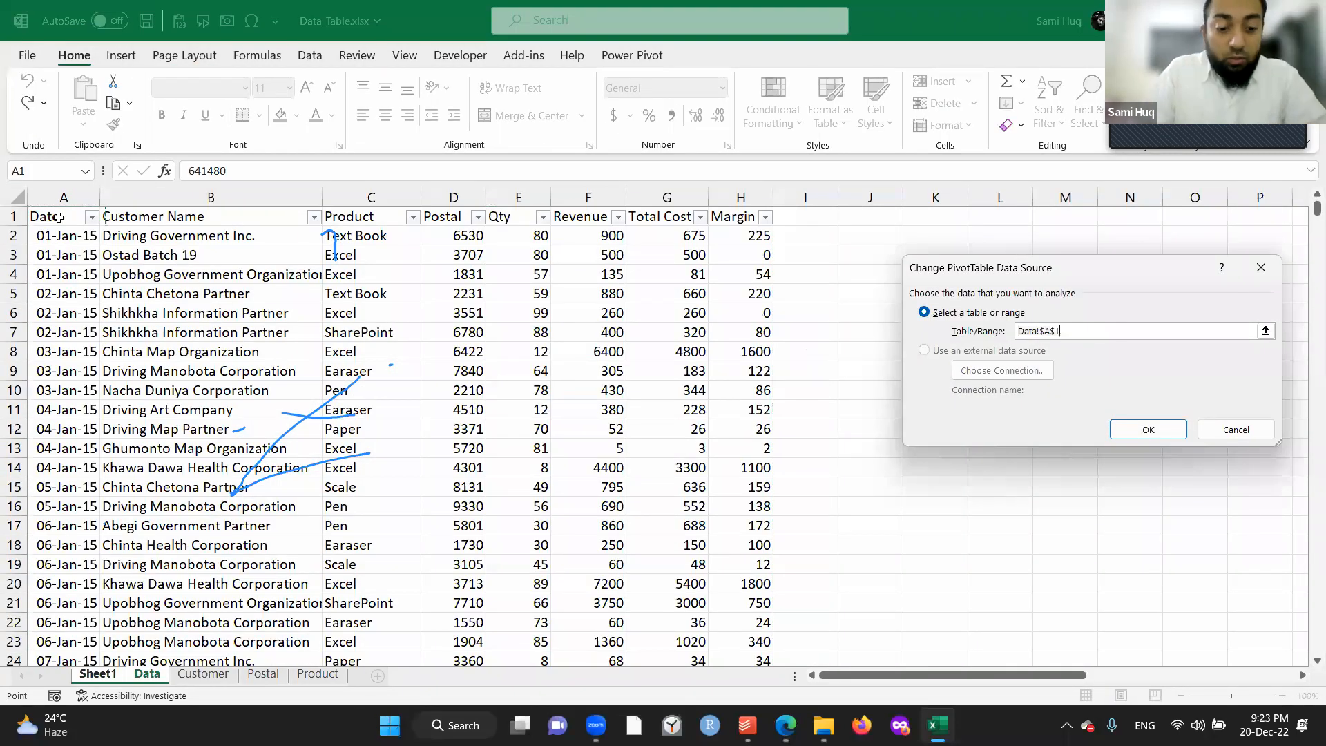
{"action": "key", "text": "ctrl+shift+Right"}
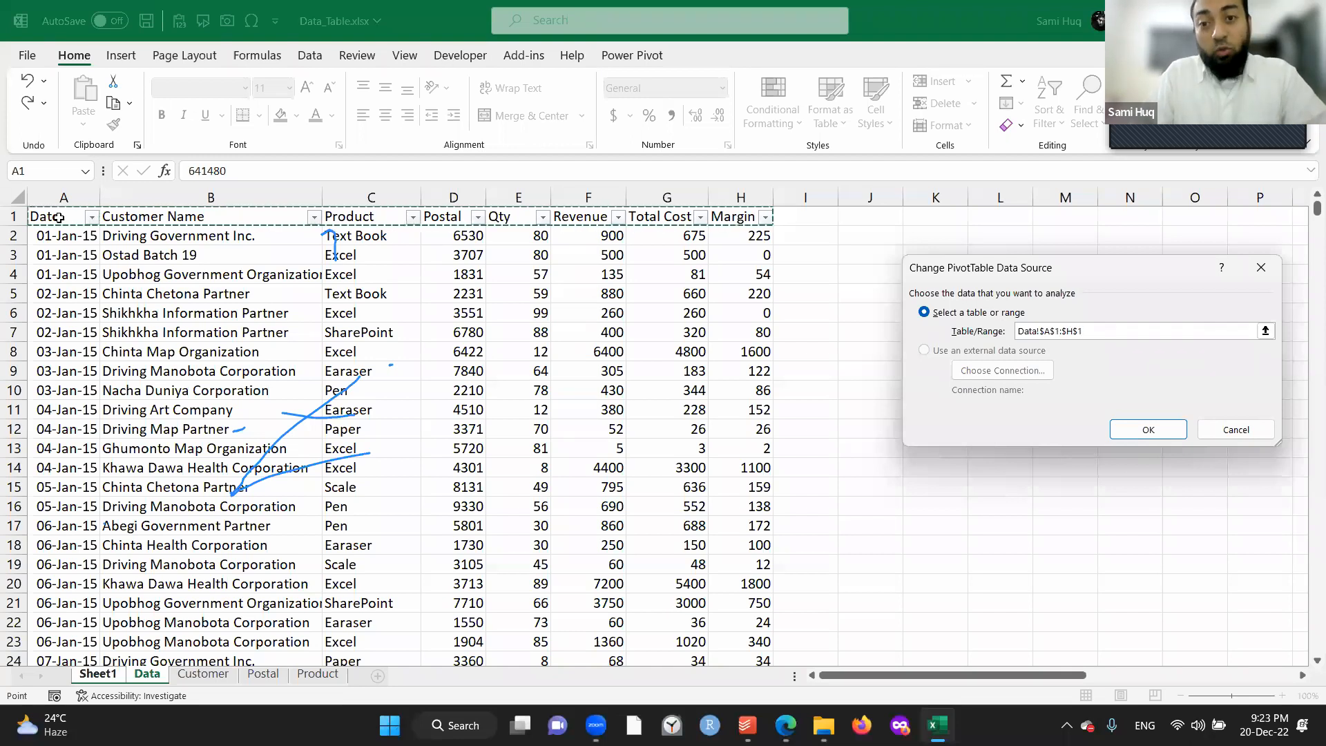
{"action": "key", "text": "ctrl+shift+Down"}
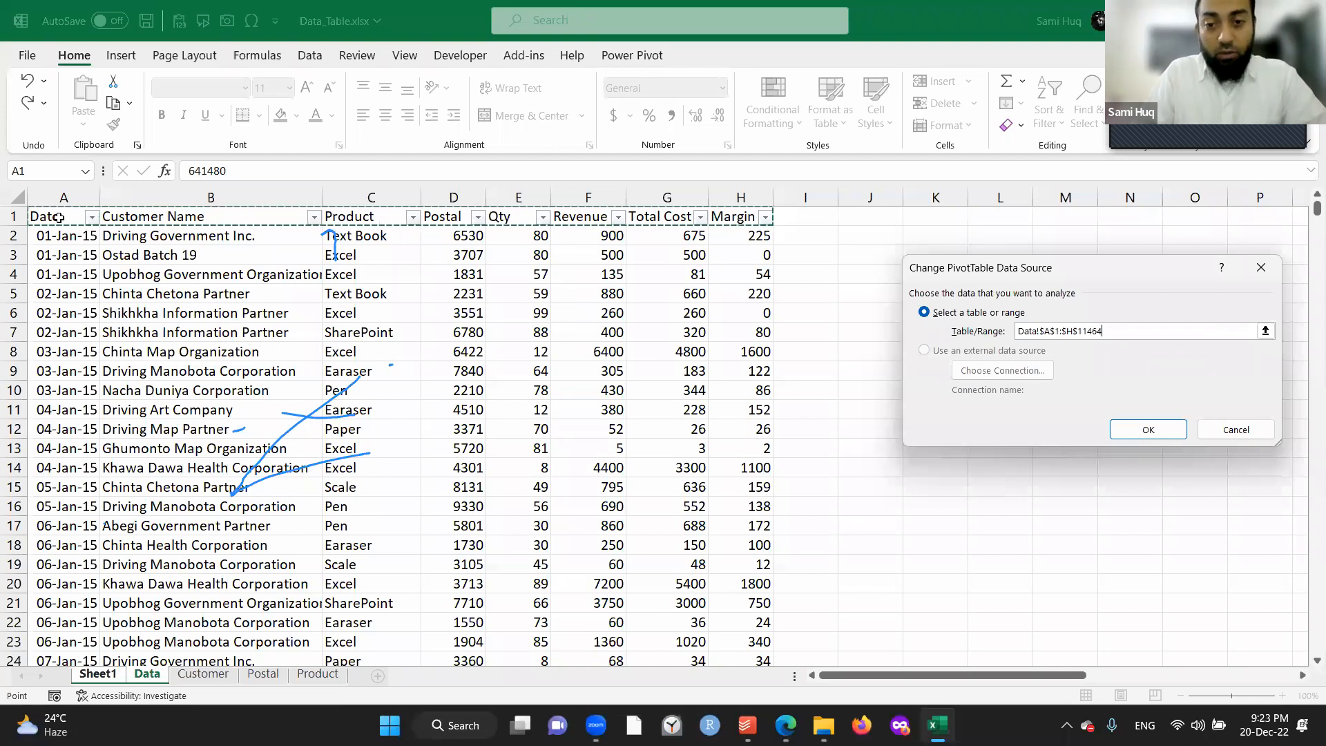
{"action": "key", "text": "ctrl+Home"}
{"action": "key", "text": "shift+Right"}
{"action": "key", "text": "shift+Right"}
{"action": "key", "text": "shift+Right"}
{"action": "key", "text": "shift+Right"}
{"action": "key", "text": "shift+Right"}
{"action": "key", "text": "shift+Right"}
{"action": "key", "text": "shift+Right"}
{"action": "key", "text": "shift+Down"}
{"action": "key", "text": "shift+Down"}
{"action": "key", "text": "shift+Down"}
{"action": "key", "text": "shift+Down"}
{"action": "key", "text": "shift+Down"}
{"action": "key", "text": "shift+Down"}
{"action": "key", "text": "shift+Down"}
{"action": "key", "text": "shift+Down"}
{"action": "key", "text": "shift+Down"}
{"action": "key", "text": "shift+Down"}
{"action": "key", "text": "shift+Down"}
{"action": "key", "text": "shift+Down"}
{"action": "key", "text": "shift+Down"}
{"action": "key", "text": "shift+Down"}
{"action": "key", "text": "shift+Down"}
{"action": "key", "text": "shift+Down"}
{"action": "key", "text": "shift+Down"}
{"action": "key", "text": "shift+Down"}
{"action": "key", "text": "shift+Down"}
{"action": "key", "text": "shift+Down"}
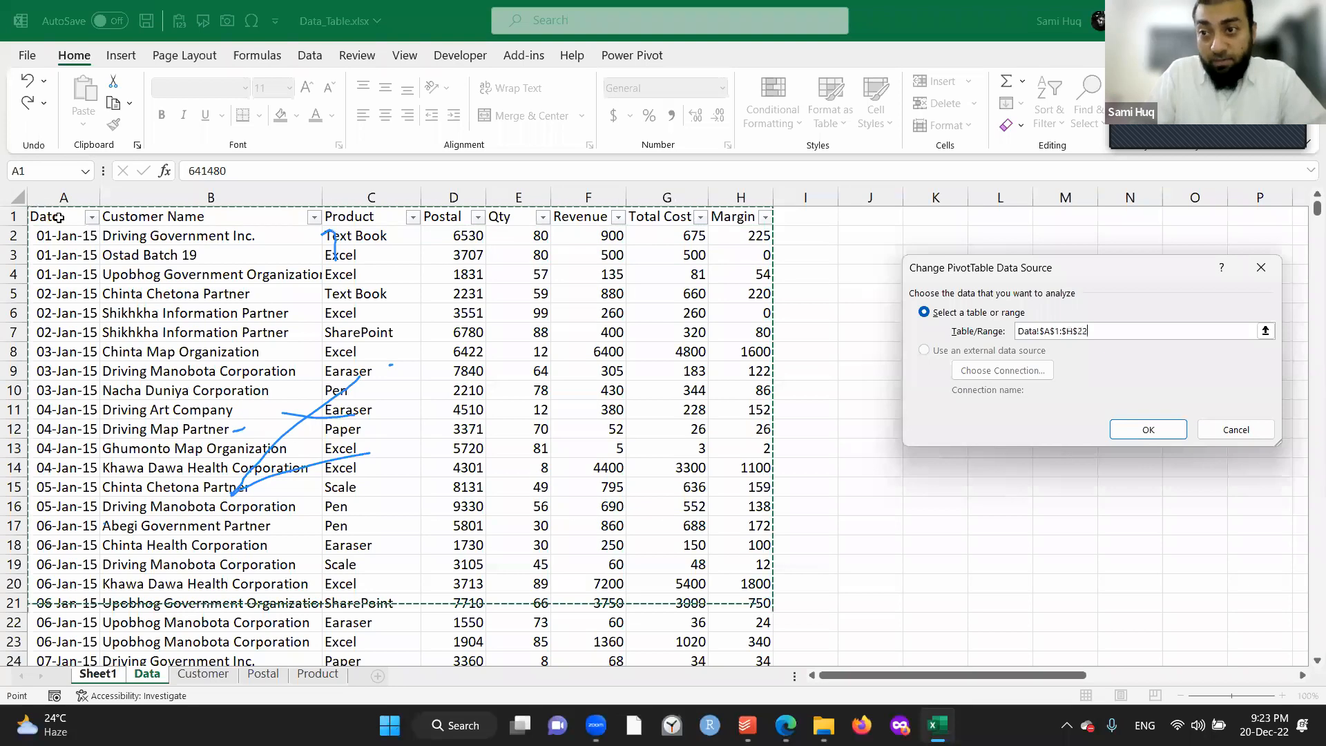
{"action": "key", "text": "shift+Down"}
{"action": "key", "text": "shift+Down"}
{"action": "key", "text": "shift+Down"}
{"action": "key", "text": "shift+Down"}
{"action": "key", "text": "shift+Down"}
{"action": "key", "text": "shift+Down"}
{"action": "key", "text": "shift+Down"}
{"action": "key", "text": "shift+Down"}
{"action": "key", "text": "shift+Down"}
{"action": "key", "text": "shift+Down"}
{"action": "key", "text": "shift+Down"}
{"action": "key", "text": "shift+Down"}
{"action": "key", "text": "shift+Down"}
{"action": "key", "text": "shift+Down"}
{"action": "key", "text": "shift+Down"}
{"action": "key", "text": "shift+Down"}
{"action": "key", "text": "shift+Down"}
{"action": "key", "text": "shift+Down"}
{"action": "key", "text": "shift+Down"}
{"action": "key", "text": "shift+Down"}
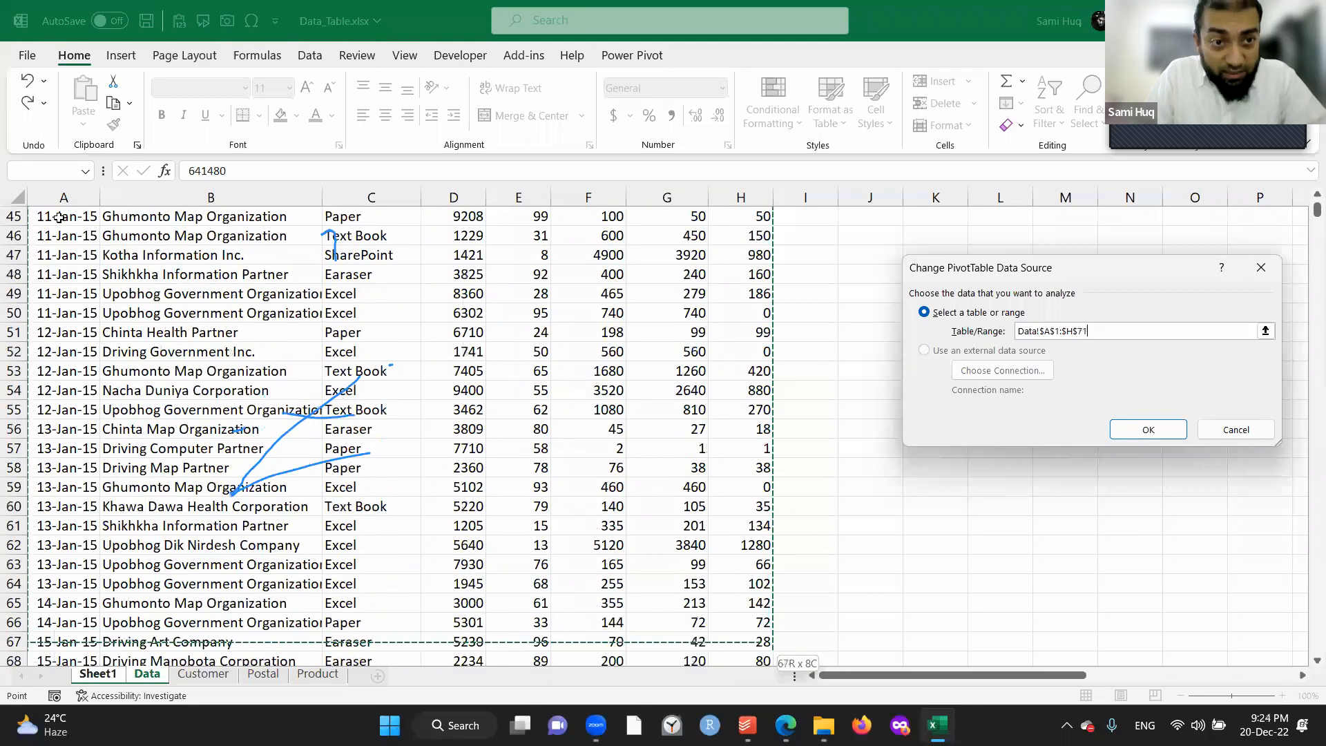
{"action": "key", "text": "shift+Down"}
{"action": "key", "text": "shift+Down"}
{"action": "key", "text": "shift+Down"}
{"action": "key", "text": "shift+Down"}
{"action": "key", "text": "shift+Down"}
{"action": "key", "text": "shift+Down"}
{"action": "key", "text": "shift+Down"}
{"action": "key", "text": "shift+Down"}
{"action": "key", "text": "shift+Down"}
{"action": "key", "text": "shift+Down"}
{"action": "key", "text": "shift+Down"}
{"action": "key", "text": "shift+Down"}
{"action": "key", "text": "shift+Down"}
{"action": "key", "text": "shift+Down"}
{"action": "key", "text": "shift+Down"}
{"action": "key", "text": "shift+Down"}
{"action": "key", "text": "shift+Down"}
{"action": "key", "text": "shift+Down"}
{"action": "key", "text": "shift+Down"}
{"action": "key", "text": "shift+Down"}
{"action": "key", "text": "shift+Down"}
{"action": "key", "text": "shift+Down"}
{"action": "key", "text": "shift+Down"}
{"action": "key", "text": "shift+Down"}
{"action": "key", "text": "shift+Down"}
{"action": "key", "text": "shift+Down"}
{"action": "key", "text": "shift+Down"}
{"action": "key", "text": "shift+Down"}
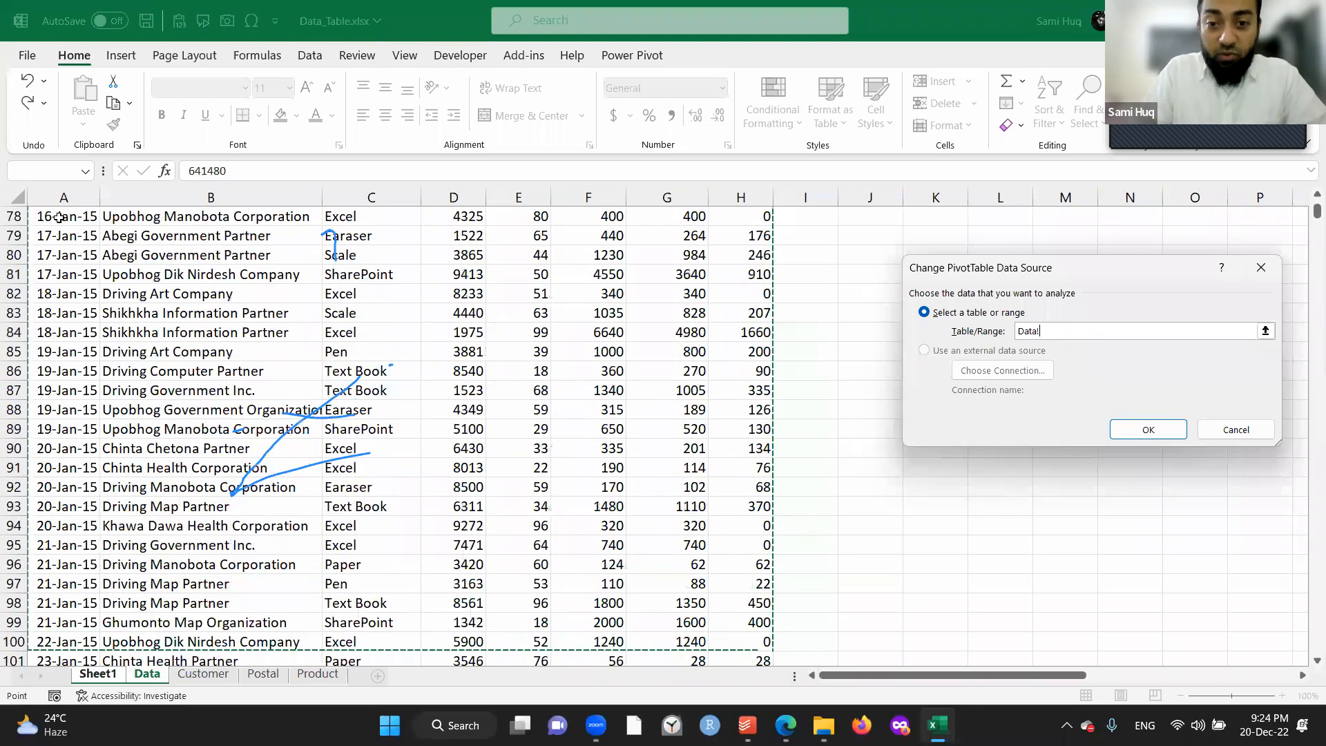
{"action": "key", "text": "shift+Down"}
{"action": "key", "text": "shift+Down"}
{"action": "key", "text": "shift+Down"}
{"action": "key", "text": "shift+Down"}
{"action": "key", "text": "shift+Down"}
{"action": "key", "text": "shift+Down"}
{"action": "key", "text": "shift+Down"}
{"action": "key", "text": "shift+Down"}
{"action": "key", "text": "shift+Down"}
{"action": "key", "text": "shift+Down"}
Set the PivotTable's source range to Data!$A$1:$H$11464 and apply the change.
{"action": "key", "text": "ctrl+Home"}
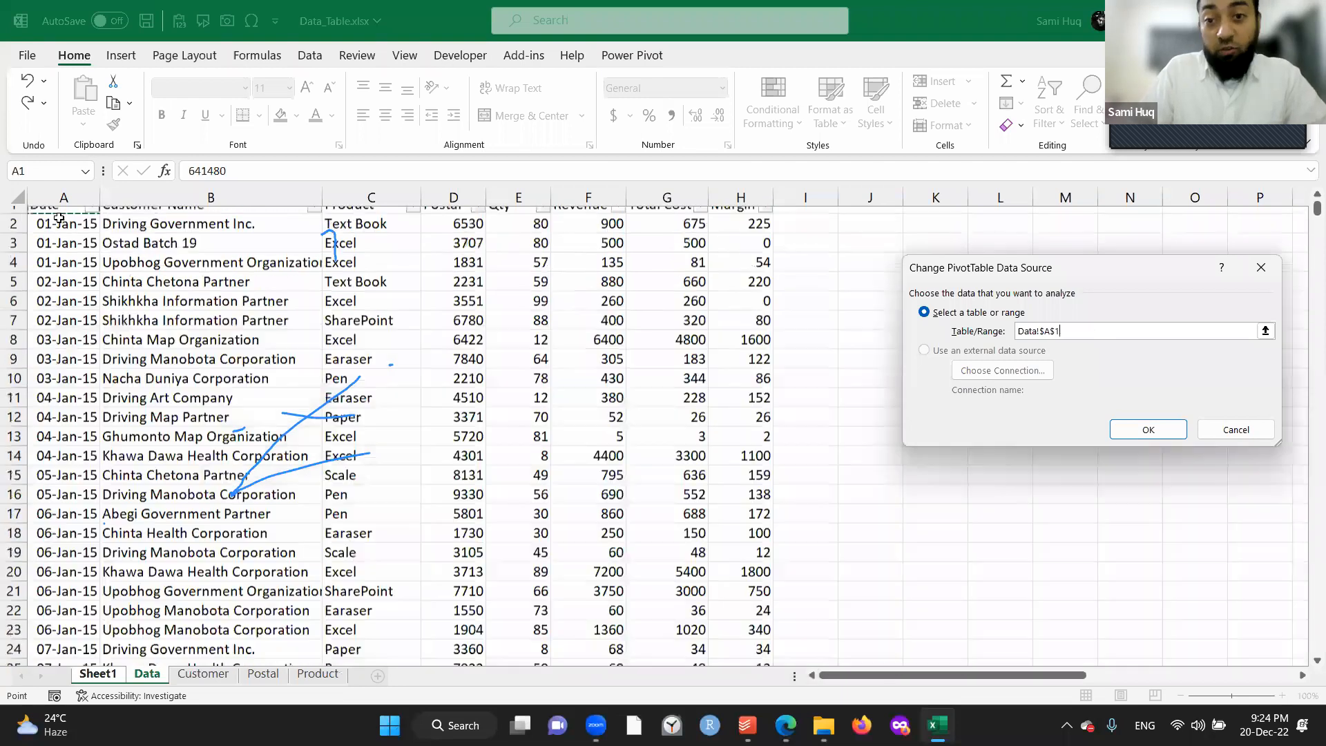
{"action": "key", "text": "ctrl+shift+Right"}
{"action": "key", "text": "ctrl+shift+Down"}
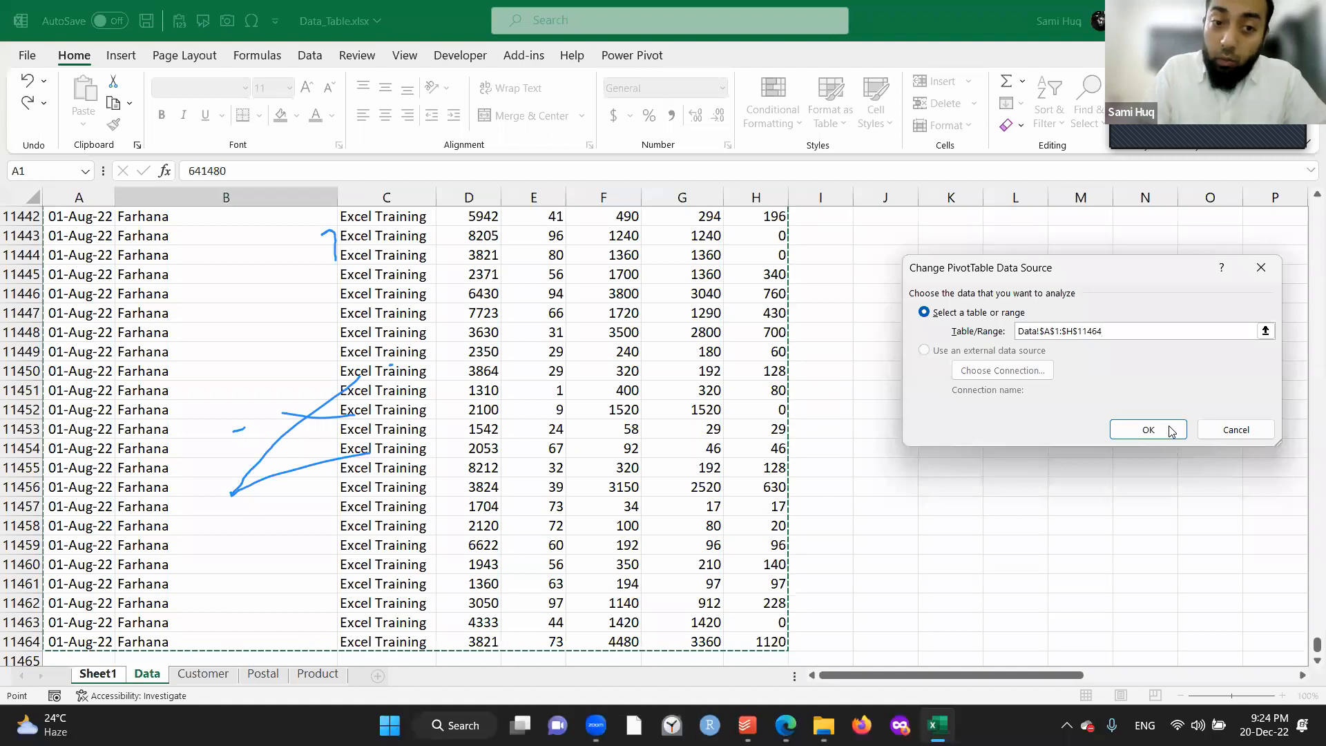
{"action": "key", "text": "Return"}
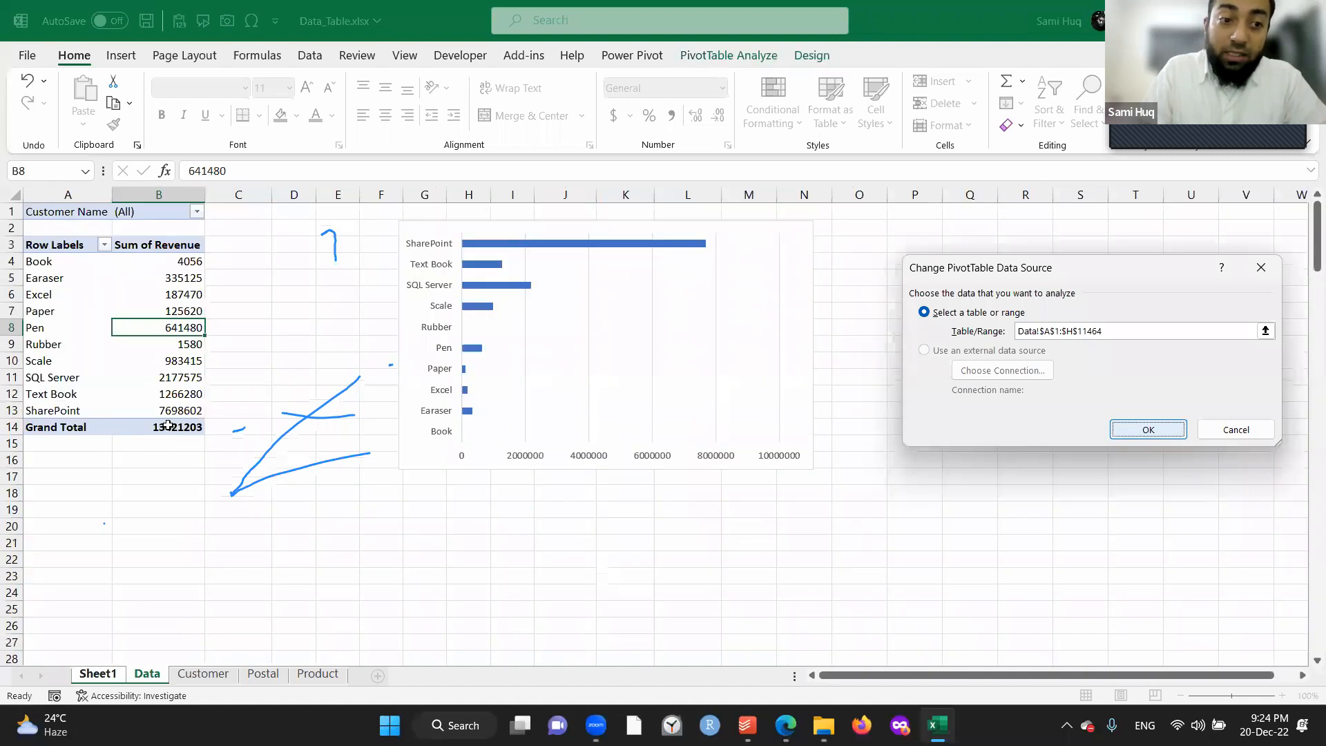
Check the PivotTable's Customer Name filter list for the newly added customer, leaving the filter unchanged.
{"action": "left_click", "coordinate": [198, 212]}
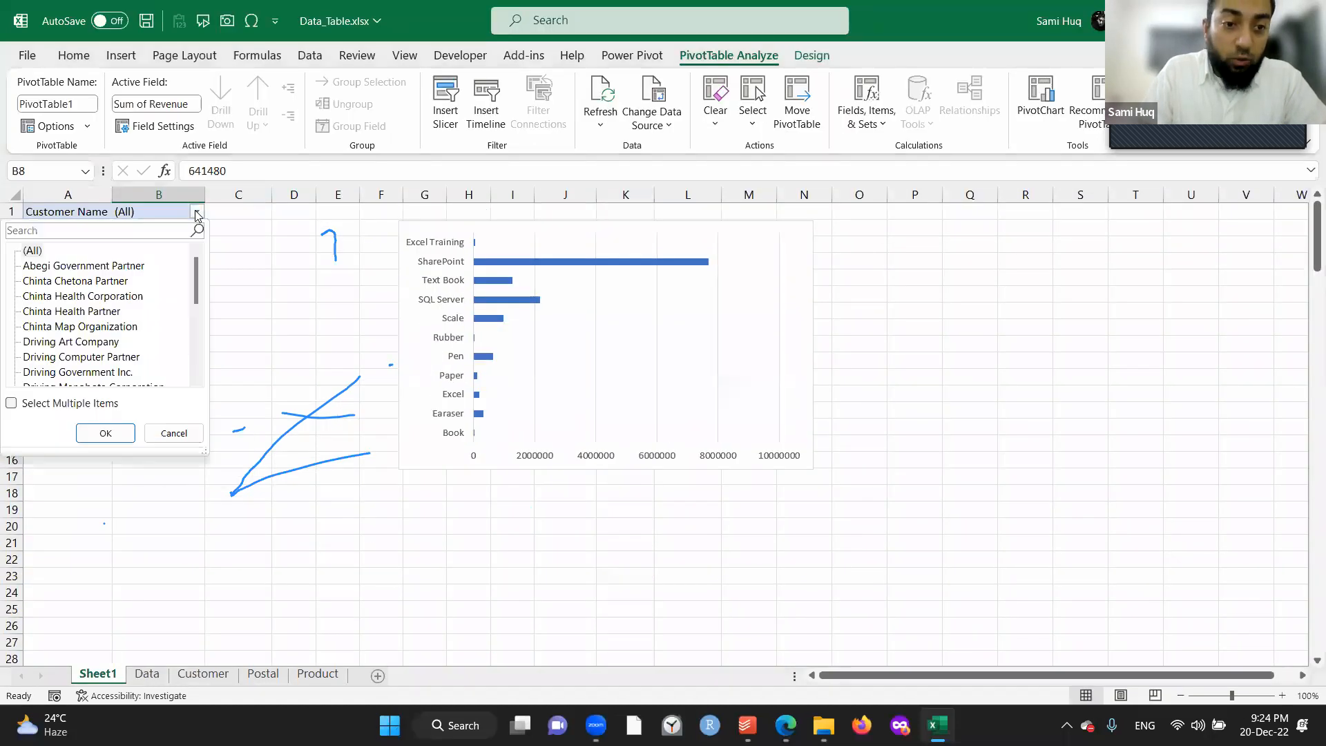
{"action": "scroll", "coordinate": [87, 338], "scroll_direction": "down", "scroll_amount": 5}
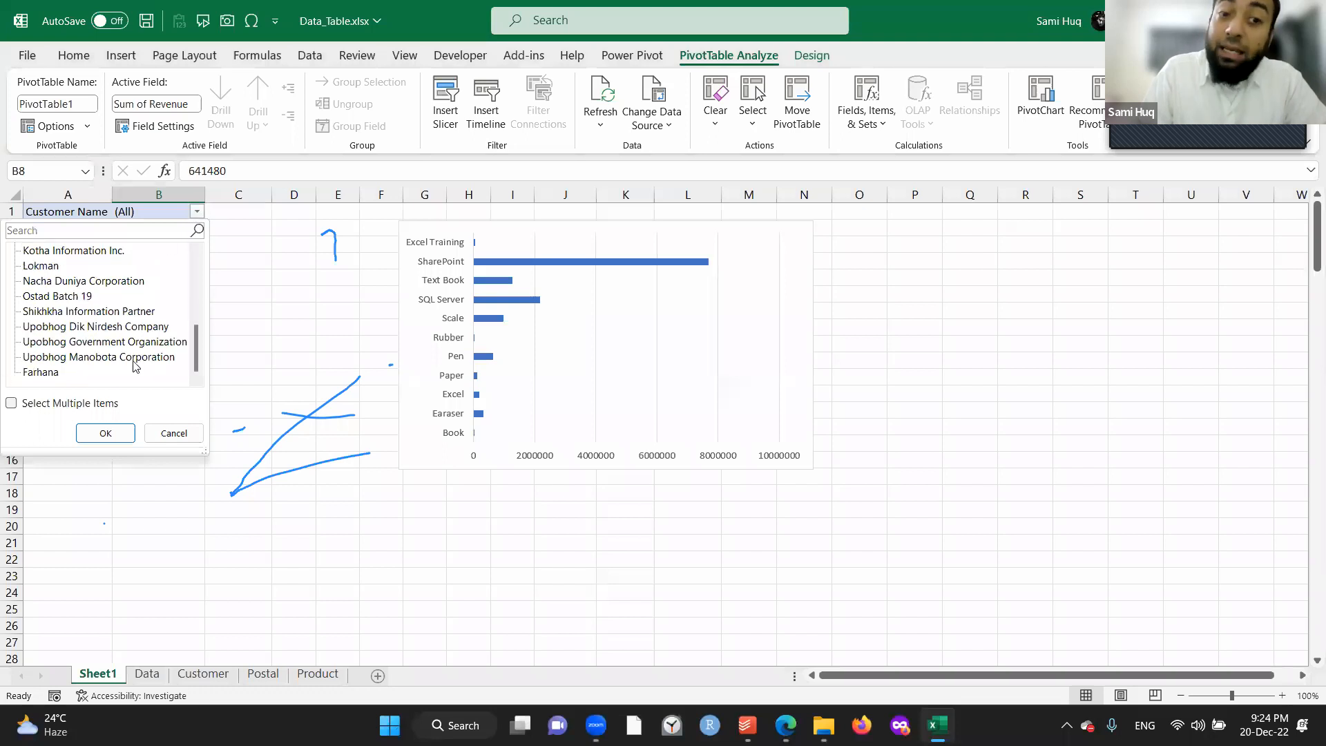
{"action": "left_click", "coordinate": [296, 342]}
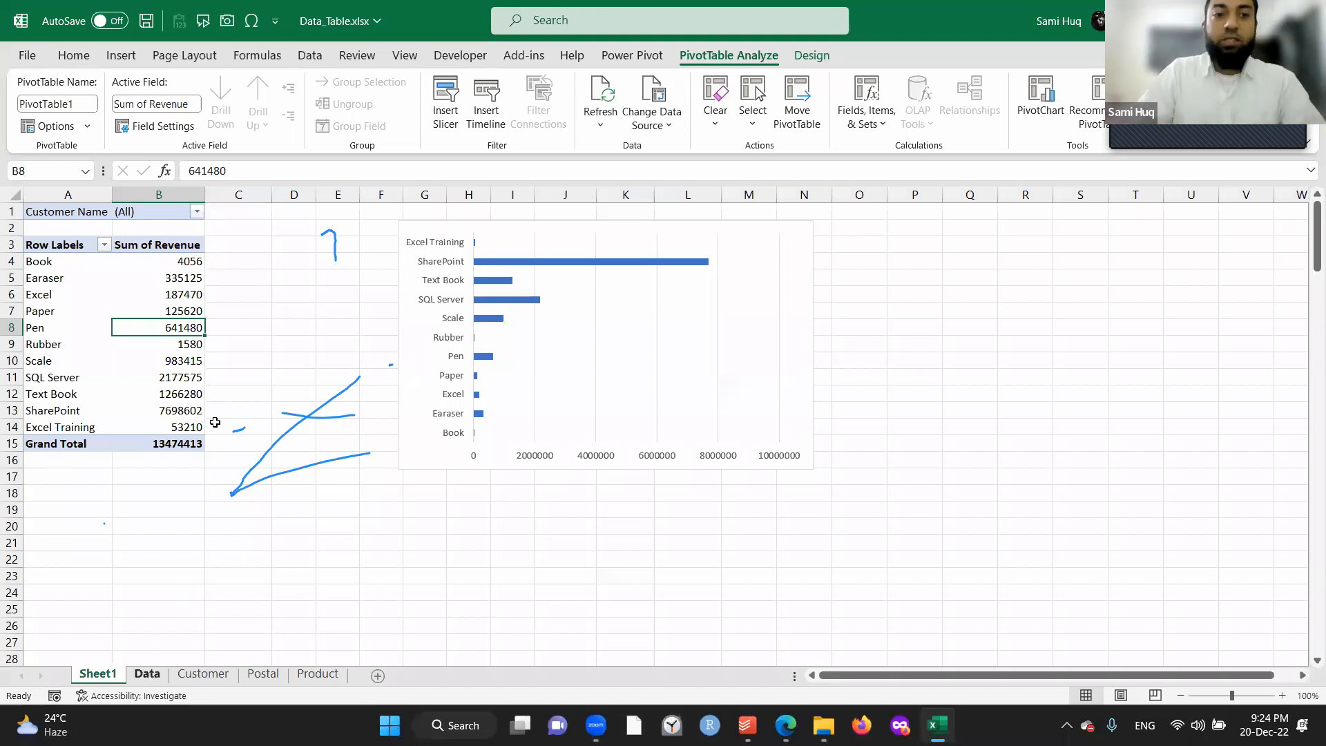
Convert the Data sheet's range $A$1:$H$11464 into a table with headers.
{"action": "left_click", "coordinate": [219, 405]}
{"action": "key", "text": "ctrl+Up"}
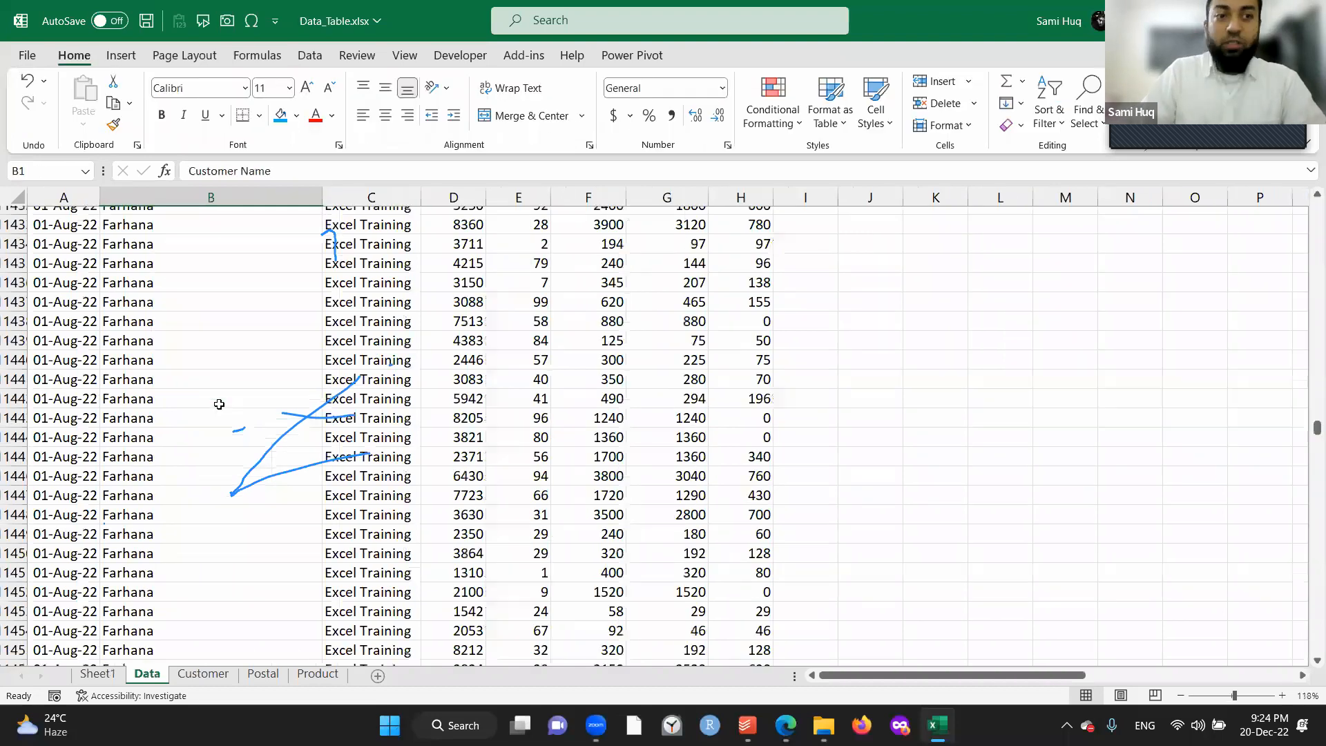
{"action": "key", "text": "ctrl+Left"}
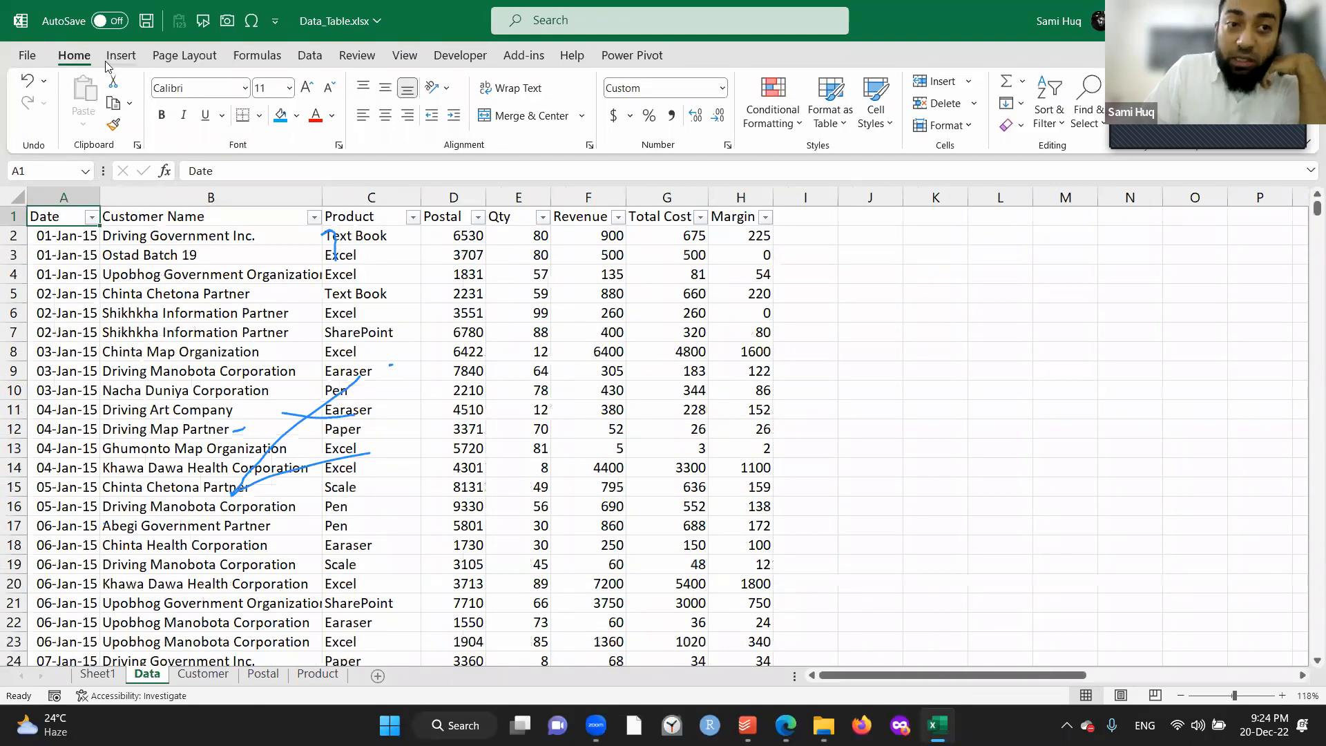
{"action": "left_click", "coordinate": [121, 55]}
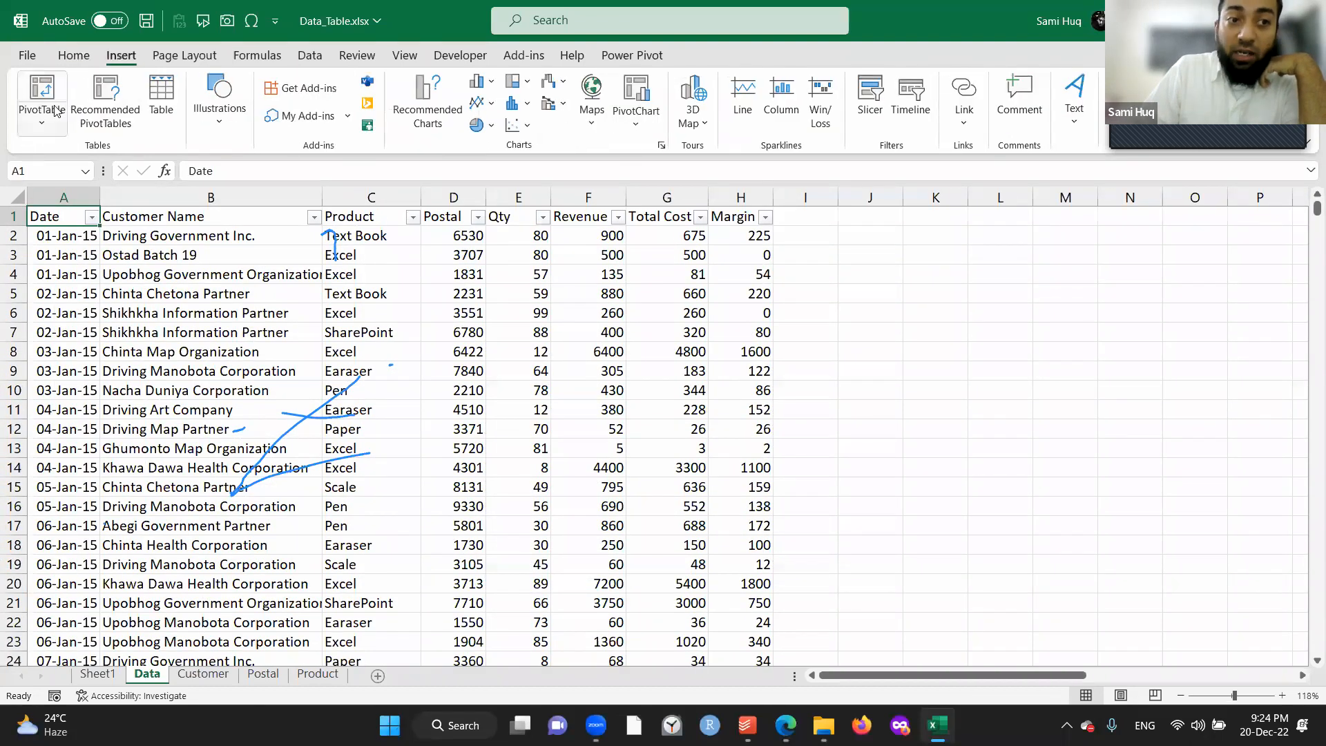
{"action": "left_click", "coordinate": [163, 96]}
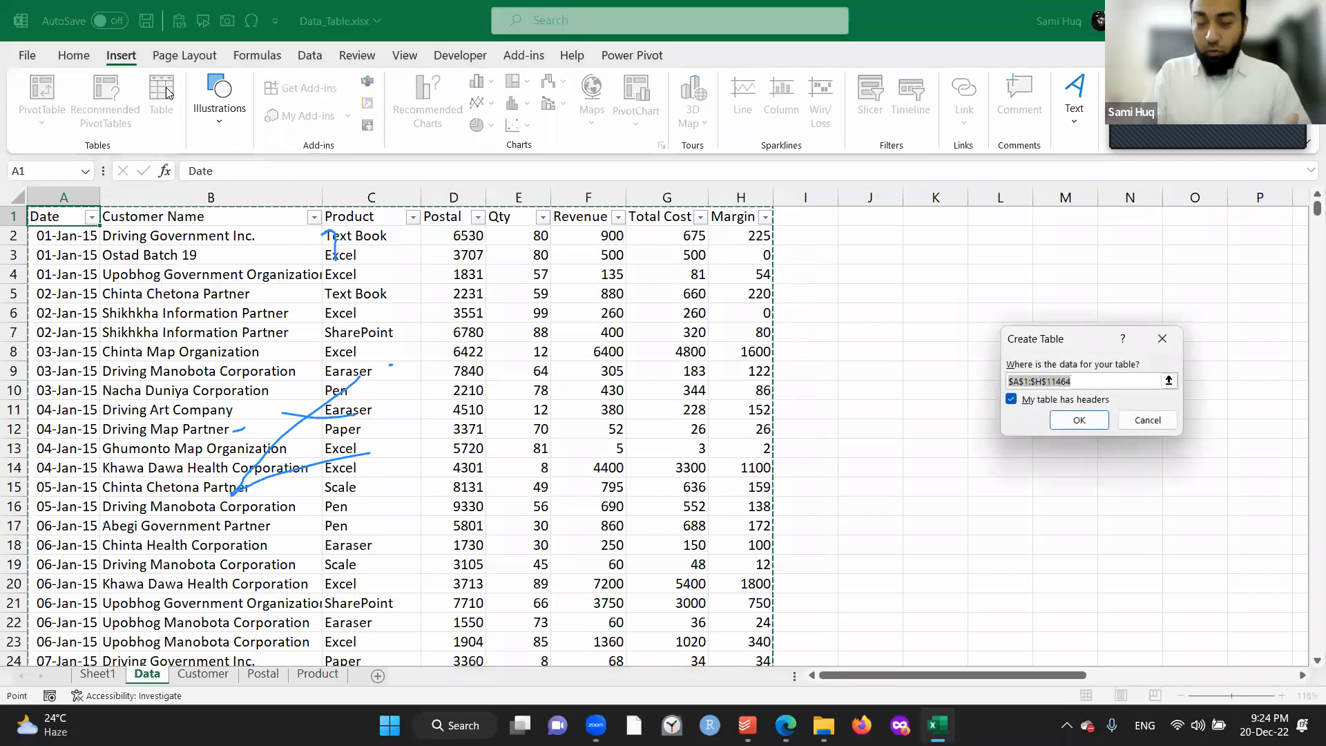
{"action": "left_click", "coordinate": [1079, 420]}
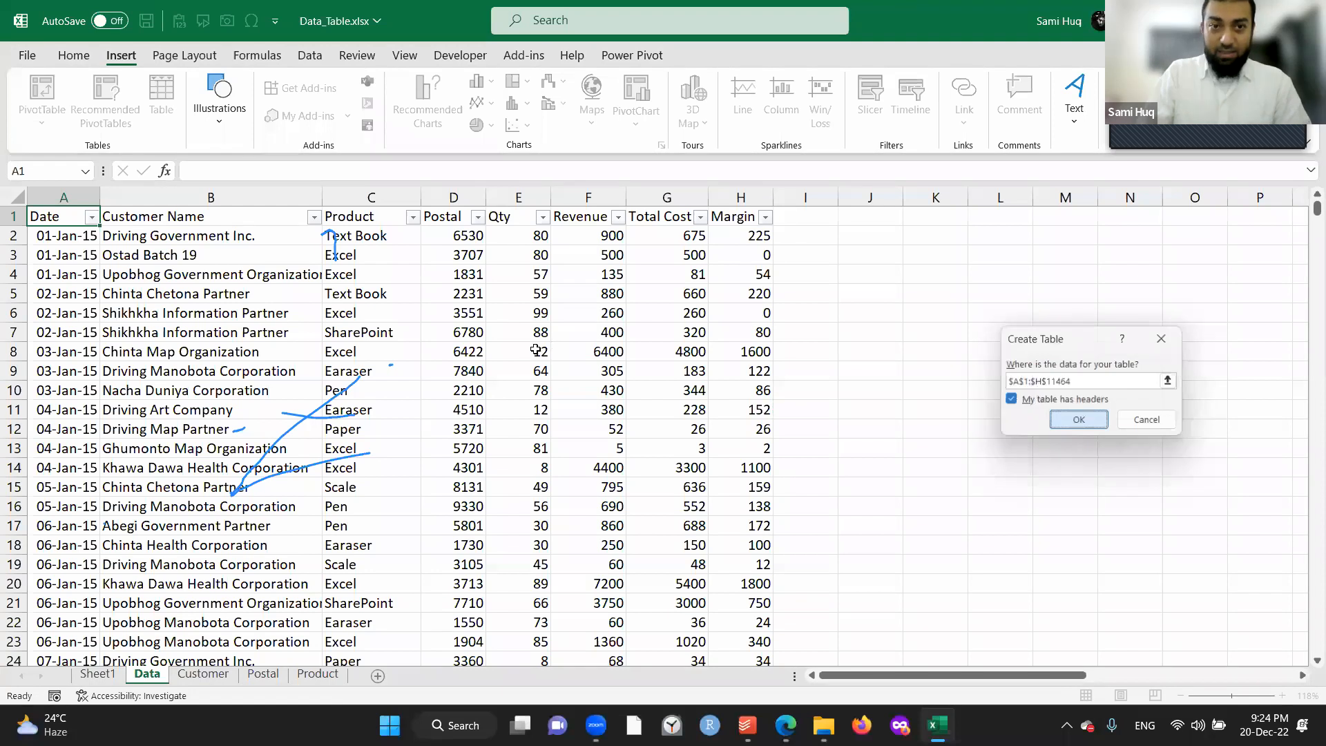
Rename the new table on the Data sheet as Data.
{"action": "left_click", "coordinate": [536, 349]}
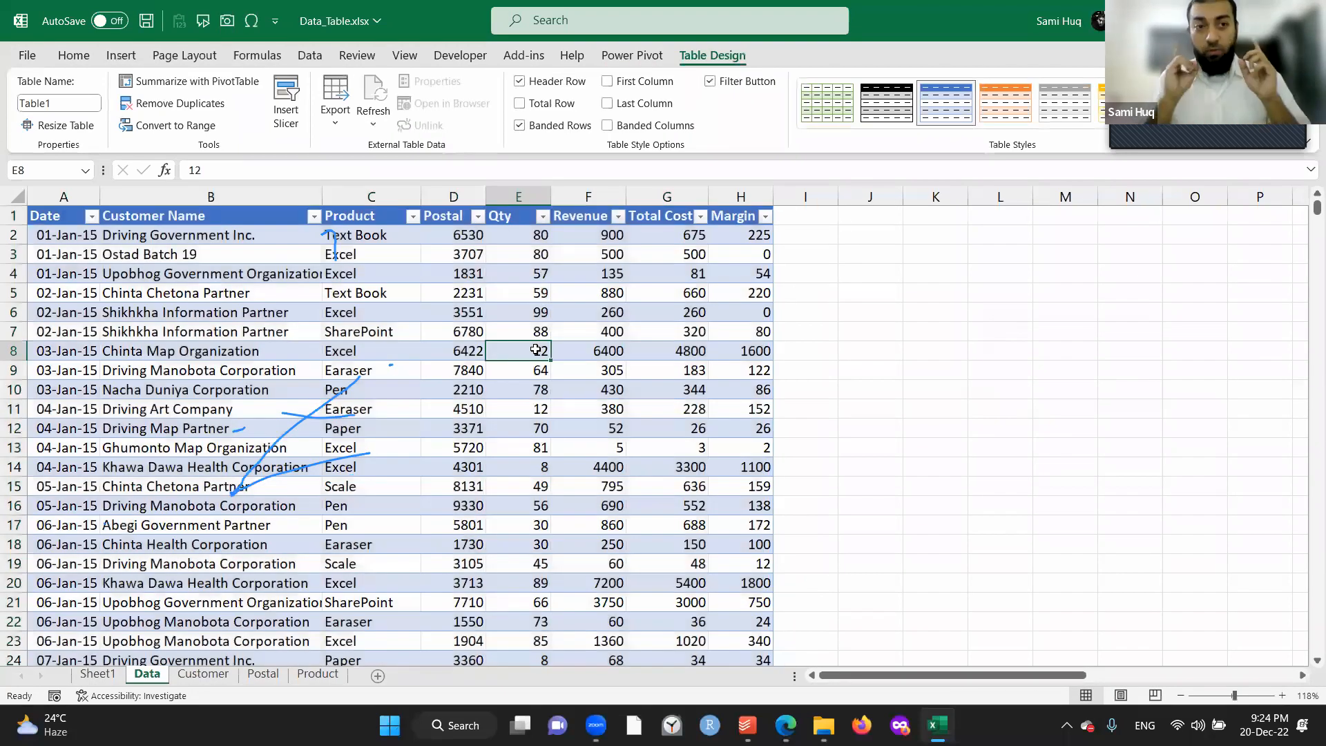
{"action": "left_click", "coordinate": [52, 103]}
{"action": "type", "text": "Data"}
{"action": "key", "text": "Return"}
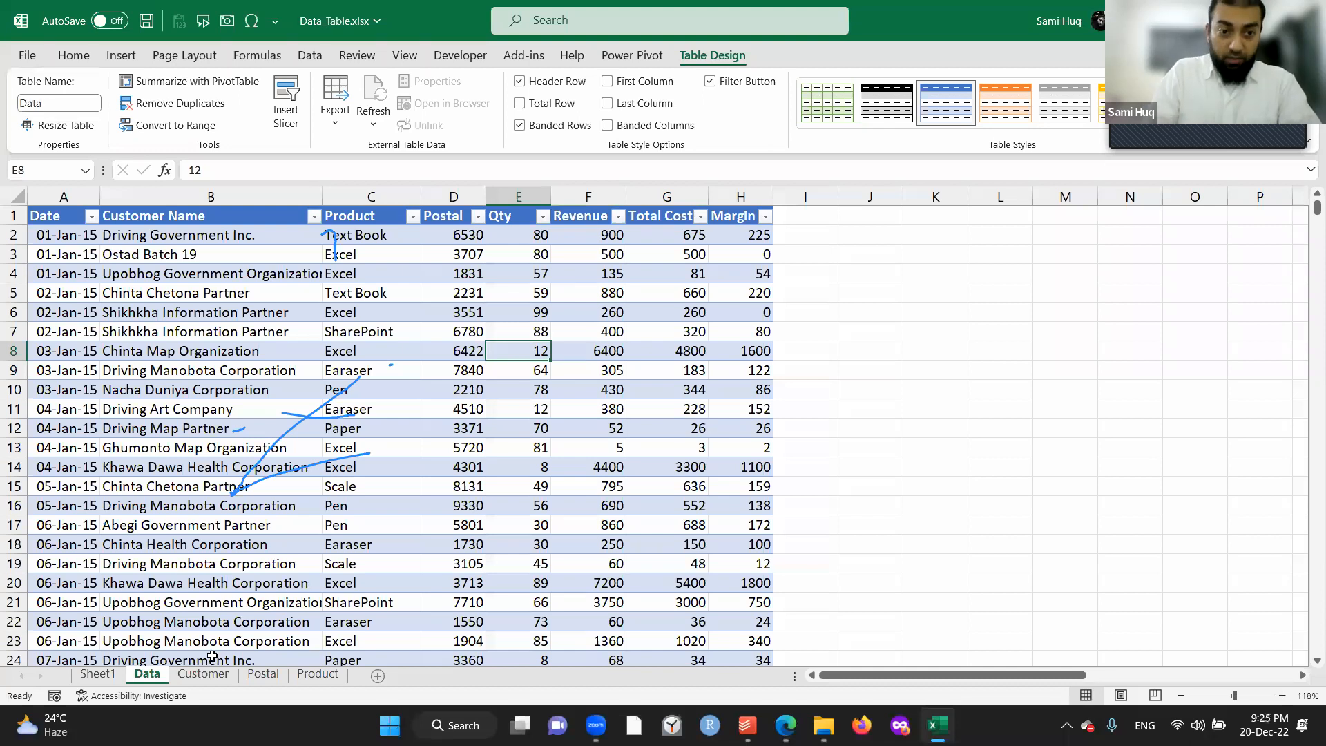
Delete the Sheet1 worksheet that holds the old PivotTable and PivotChart.
{"action": "left_click", "coordinate": [104, 674]}
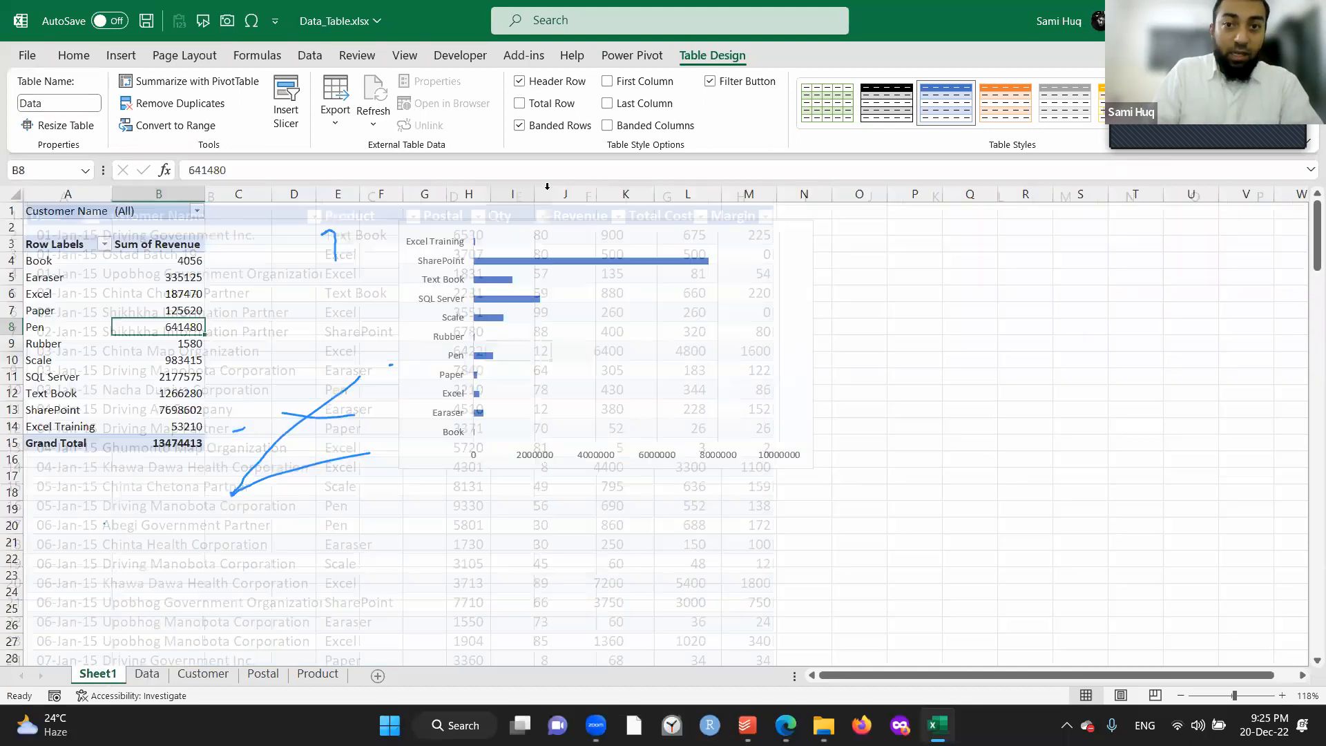
{"action": "right_click", "coordinate": [99, 676]}
{"action": "left_click", "coordinate": [174, 461]}
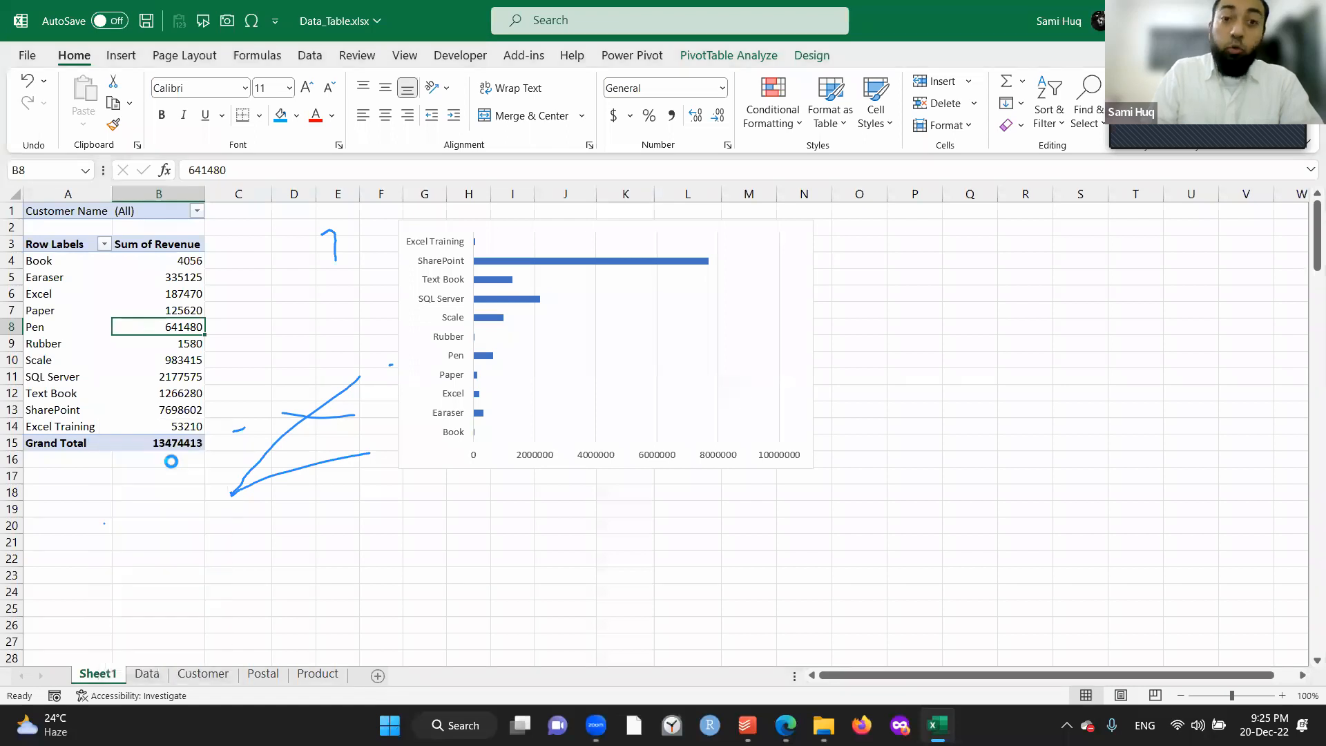
{"action": "left_click", "coordinate": [634, 408]}
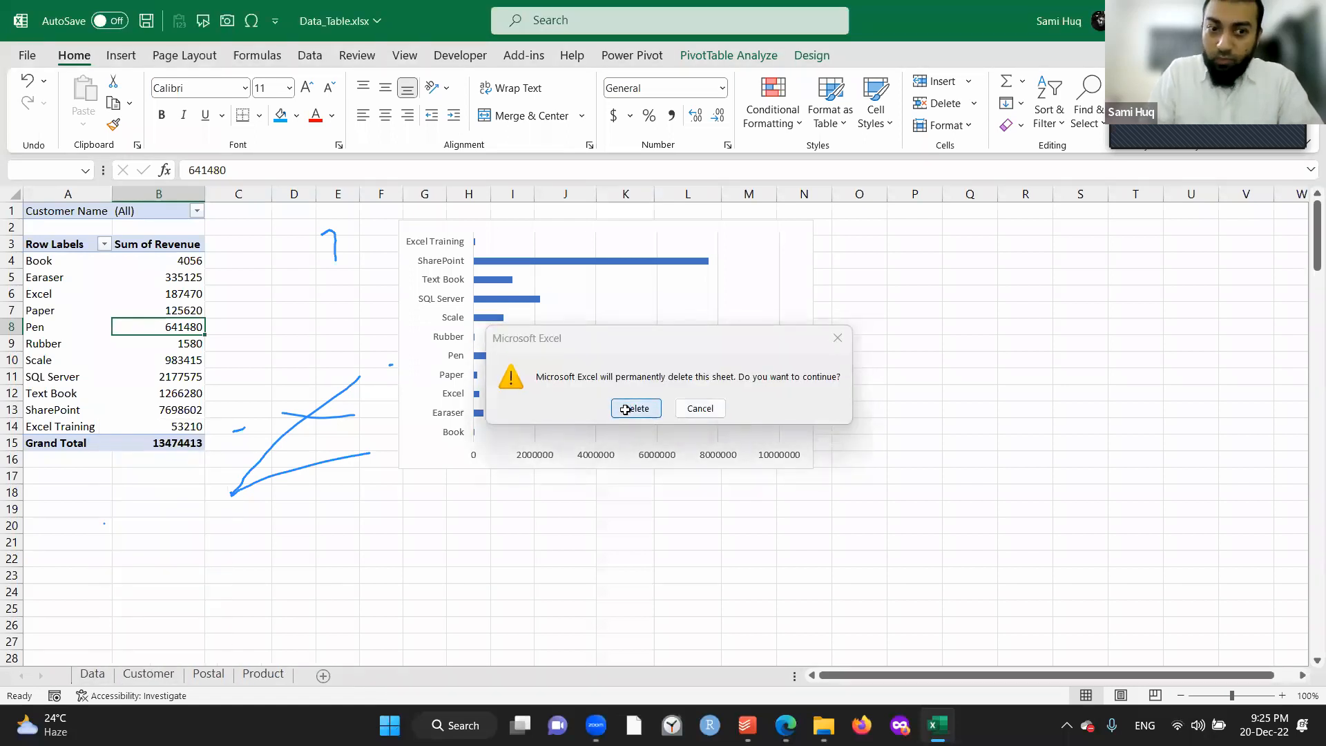
Create a PivotTable on a new worksheet from the Data table, with Product as rows and Sum of Revenue as values.
{"action": "left_click", "coordinate": [342, 350]}
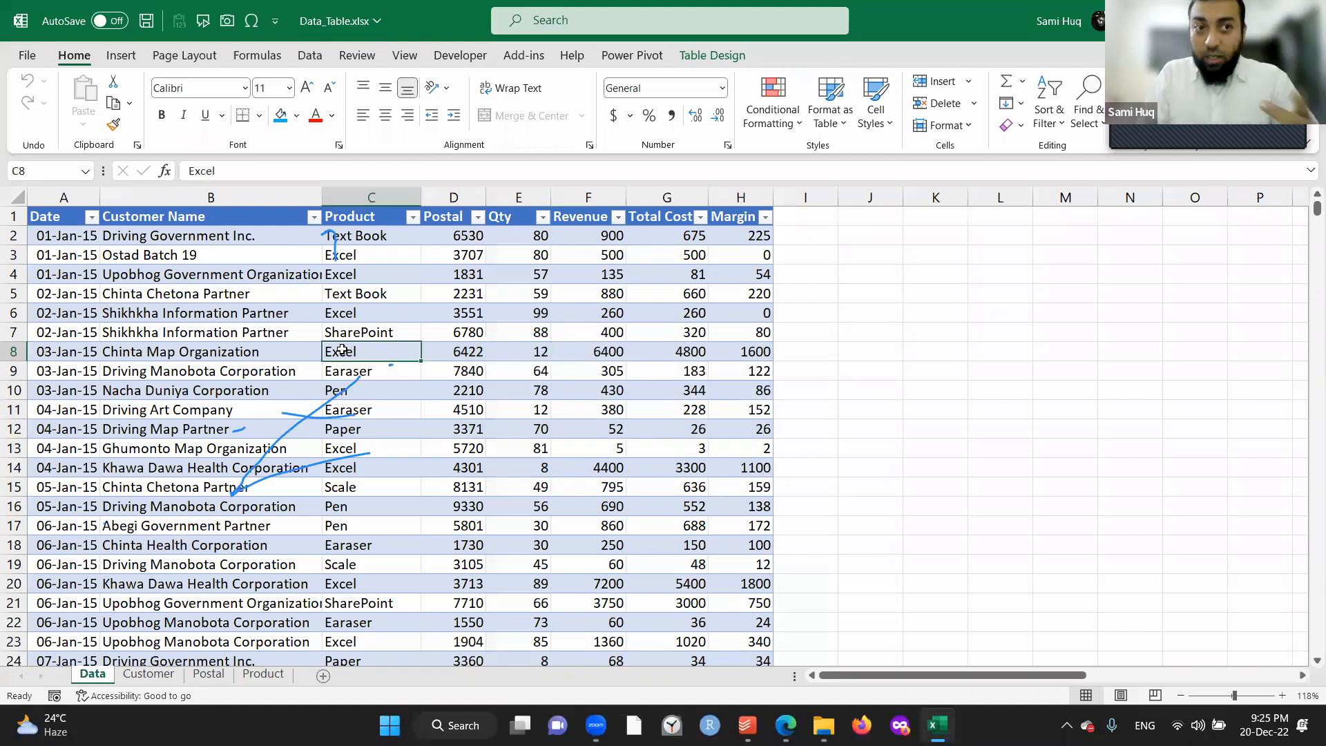
{"action": "left_click", "coordinate": [123, 61]}
{"action": "left_click", "coordinate": [42, 90]}
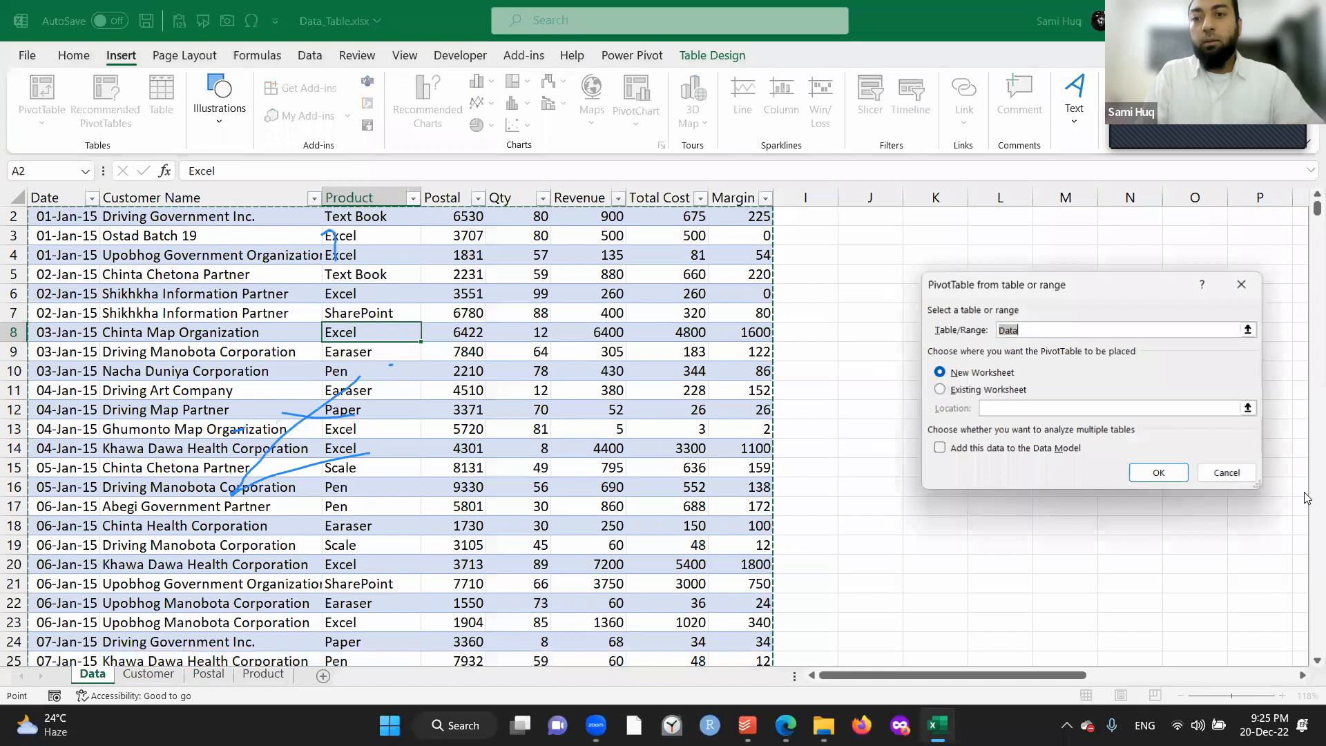
{"action": "left_click", "coordinate": [1179, 482]}
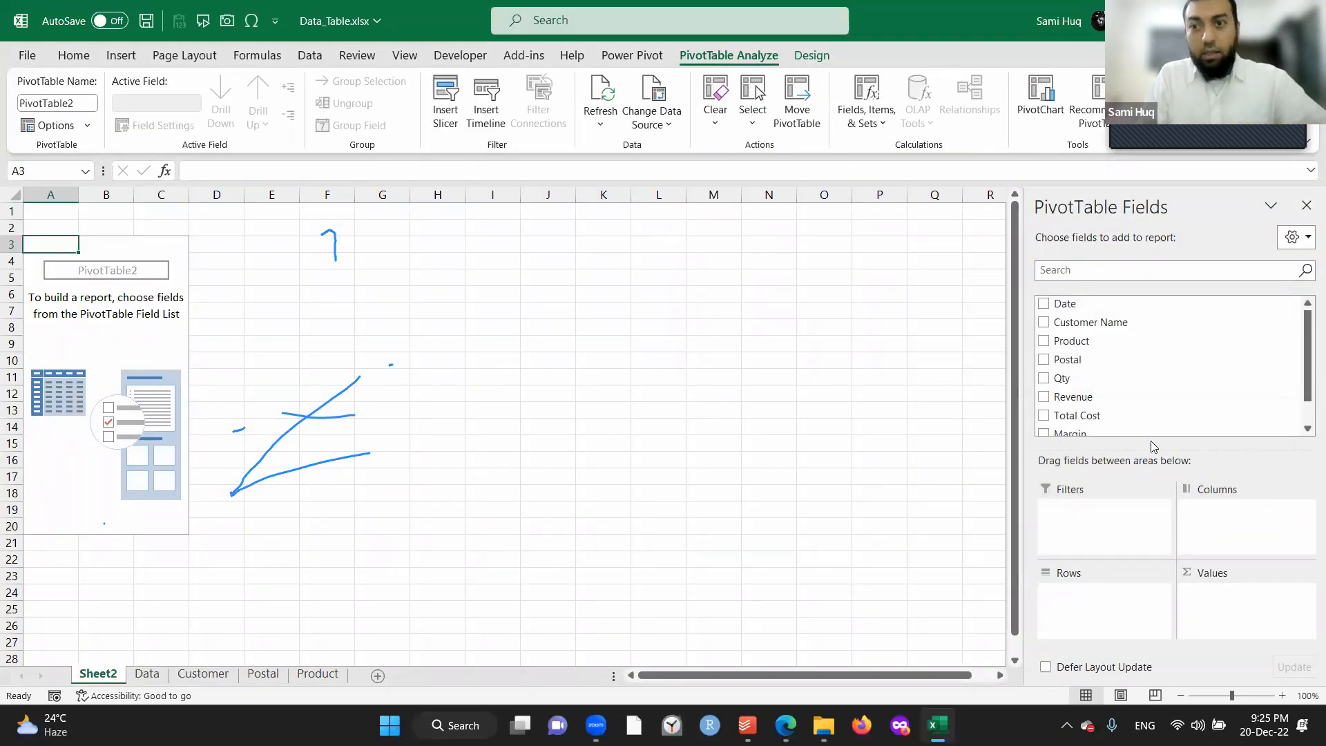
{"action": "left_click", "coordinate": [1043, 341]}
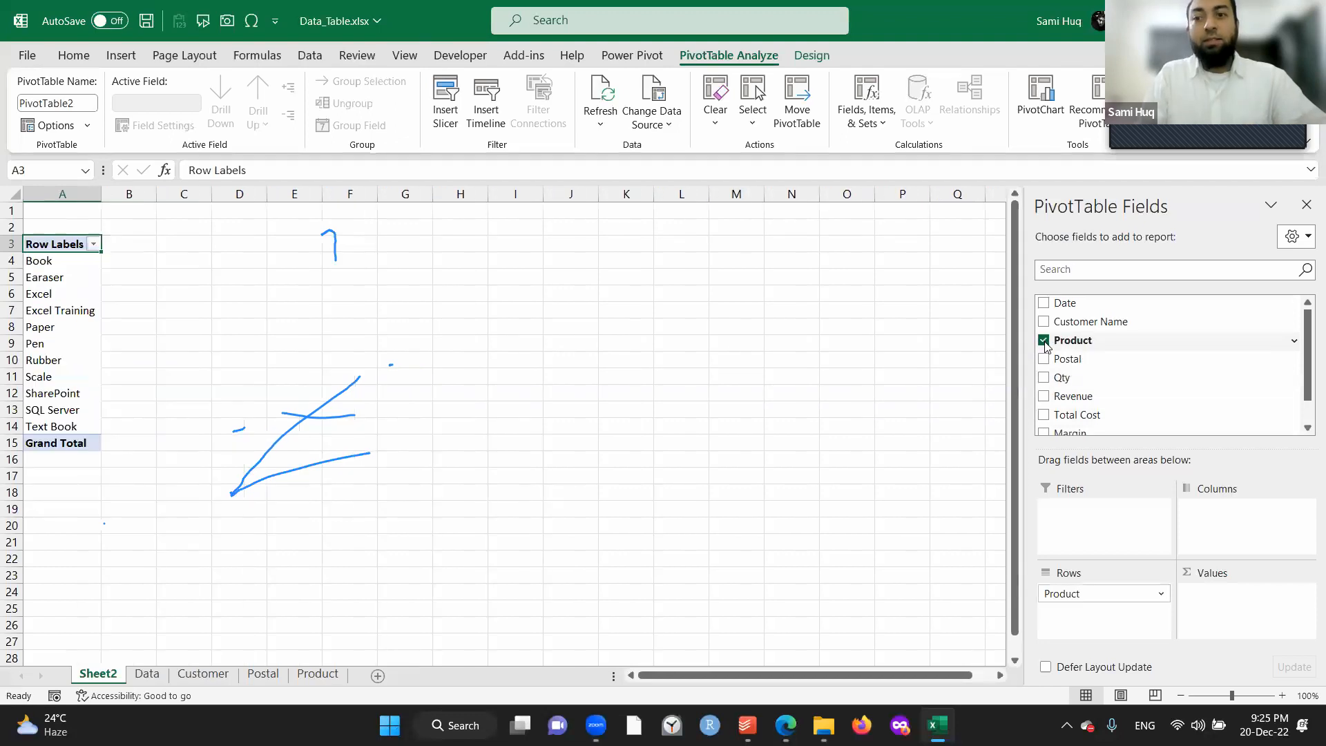
{"action": "left_click", "coordinate": [1044, 396]}
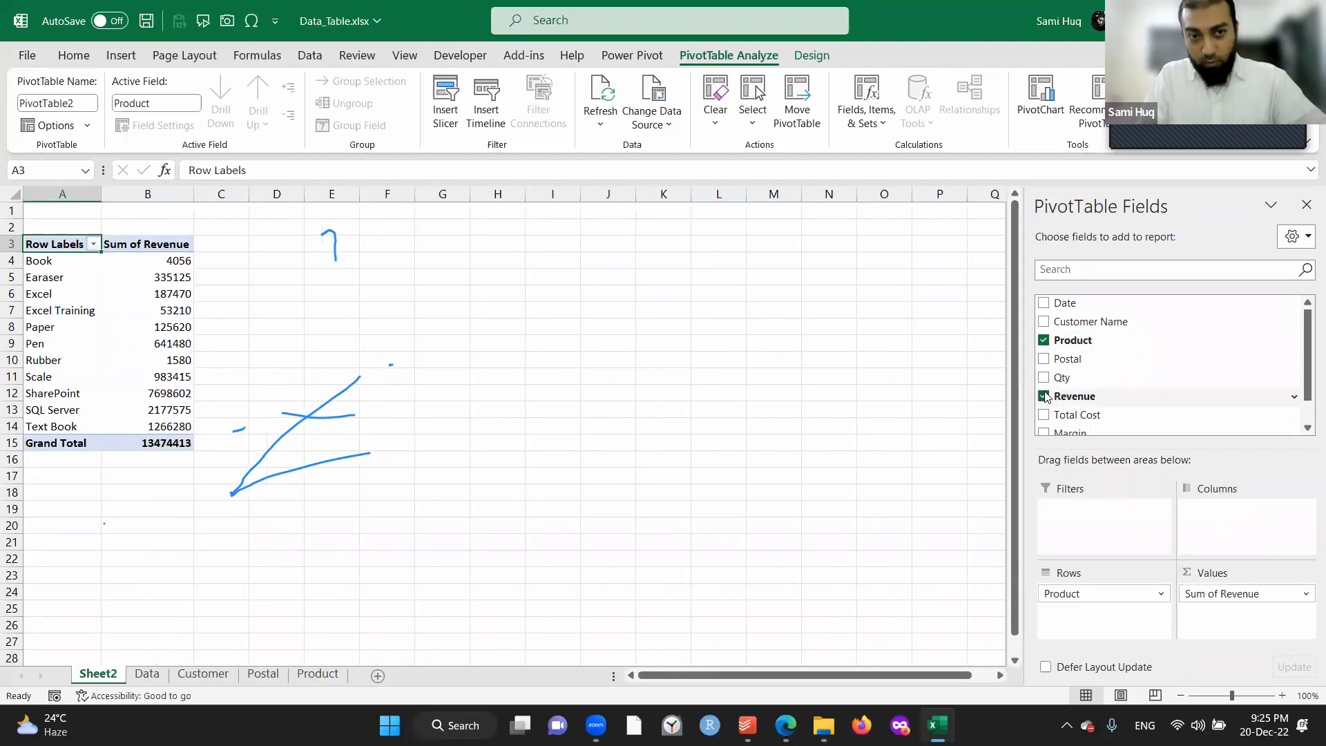
Insert a bar PivotChart based on the new PivotTable.
{"action": "left_click", "coordinate": [1038, 105]}
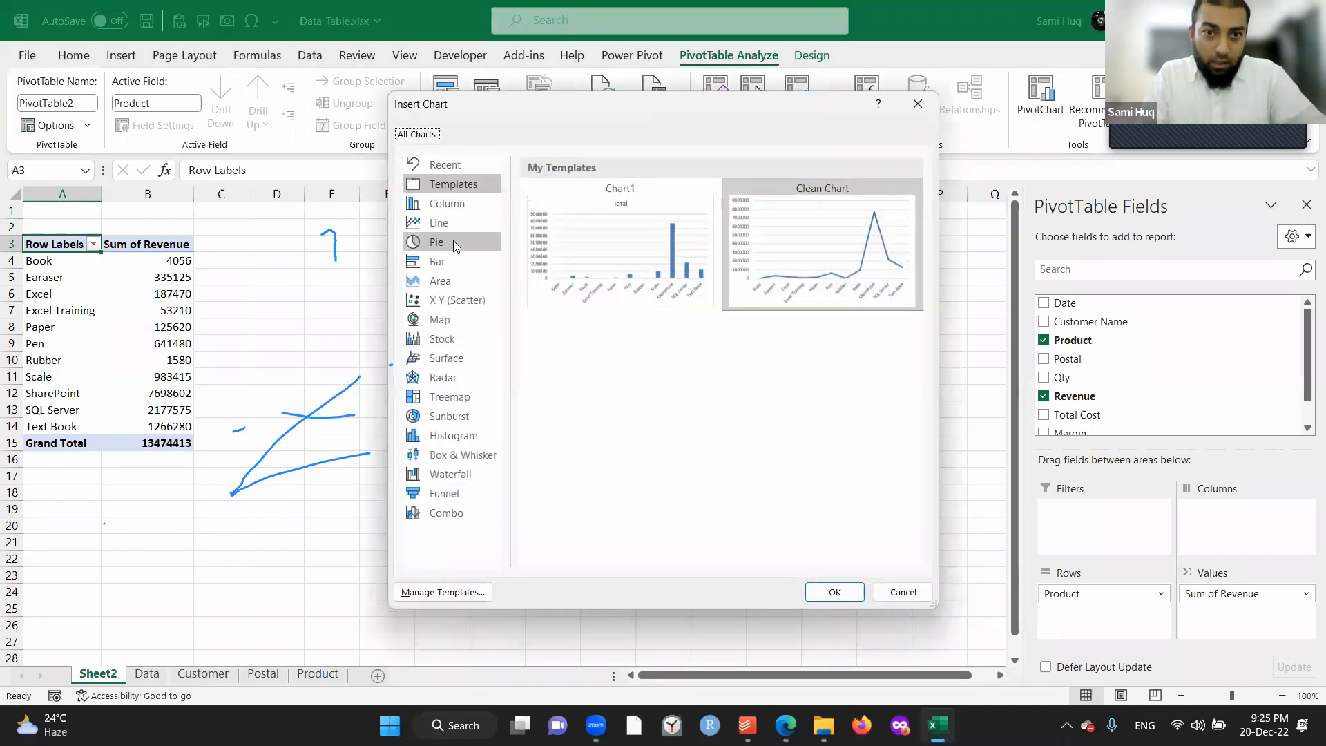
{"action": "left_click", "coordinate": [453, 246]}
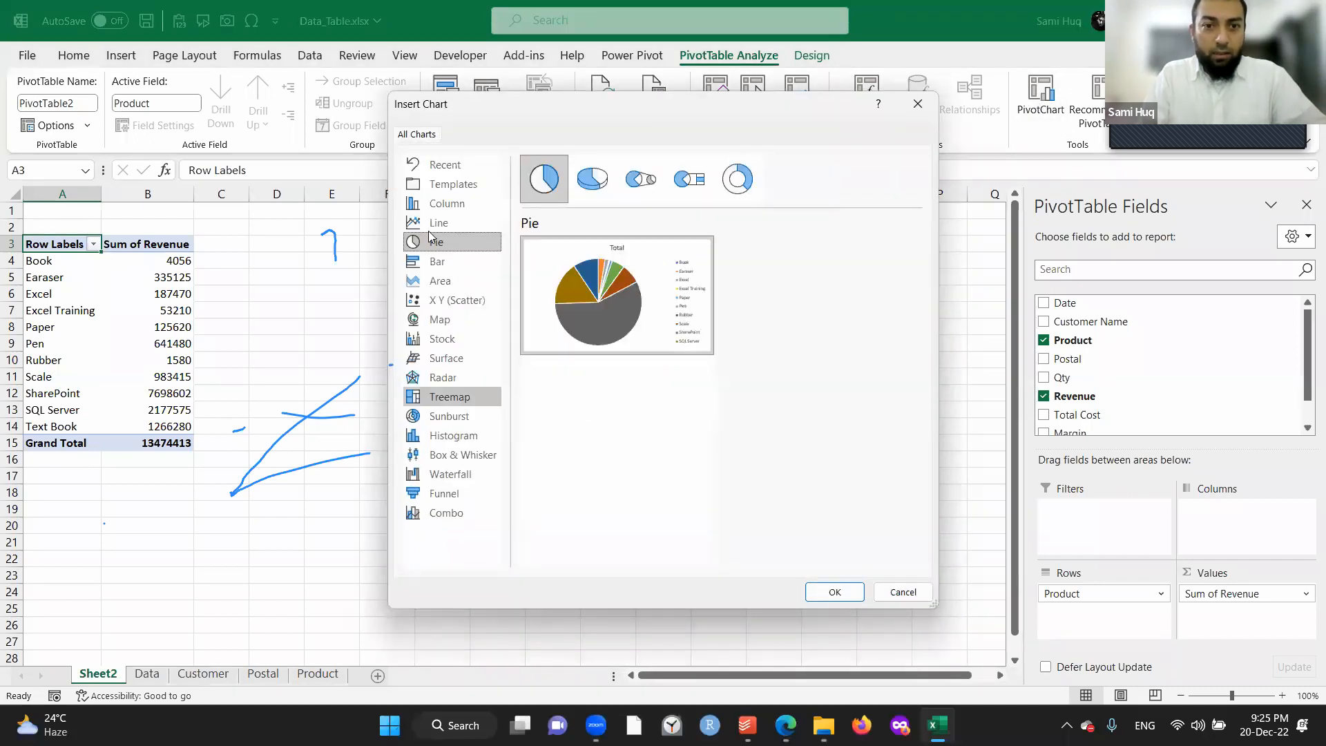
{"action": "left_click", "coordinate": [456, 399]}
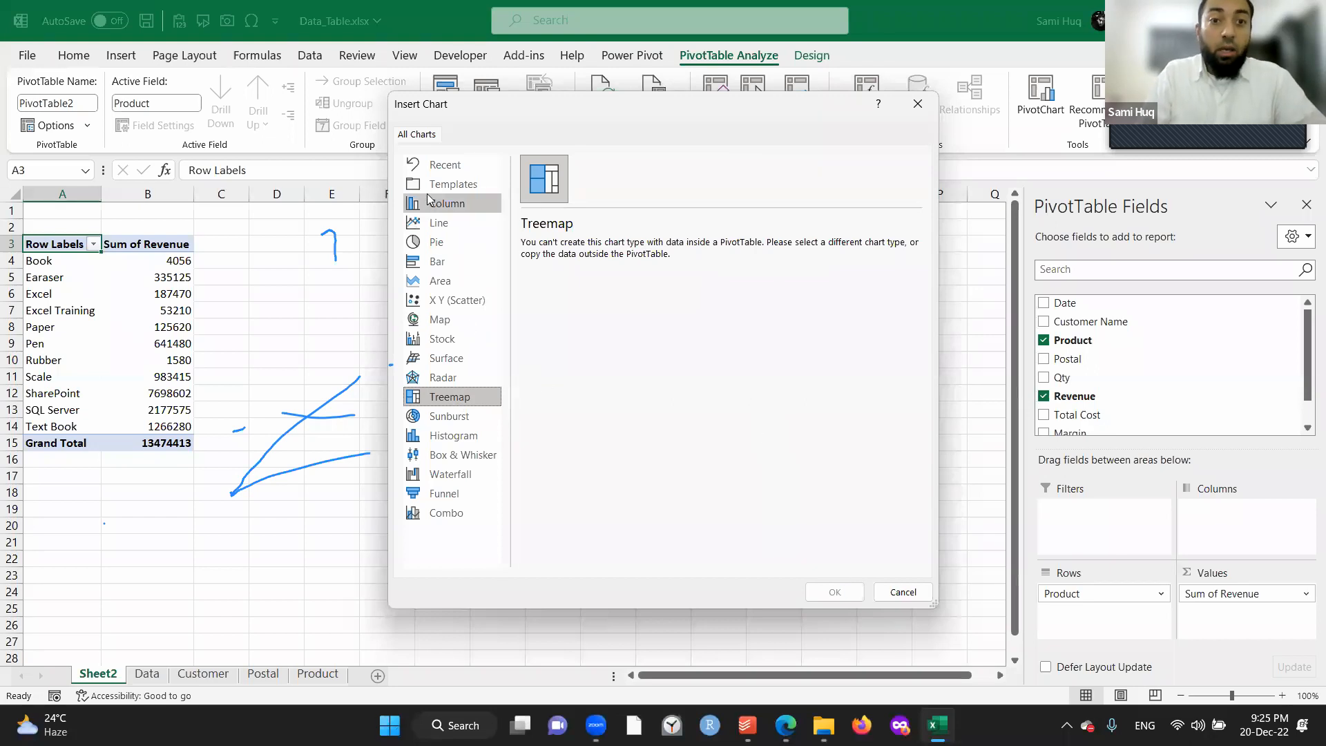
{"action": "left_click", "coordinate": [435, 263]}
{"action": "left_click", "coordinate": [835, 592]}
Delete the Total title and the legend from the PivotChart.
{"action": "left_click", "coordinate": [548, 348]}
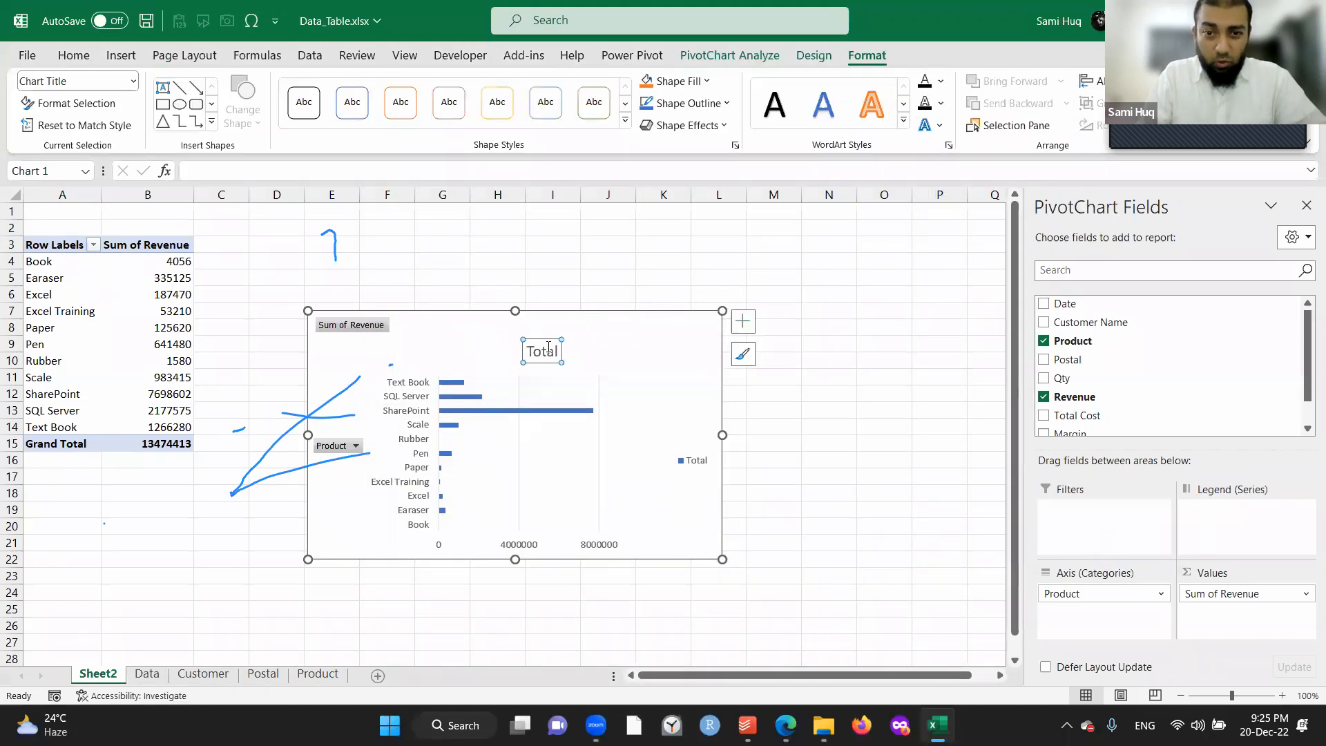
{"action": "key", "text": "Delete"}
{"action": "left_click", "coordinate": [683, 444]}
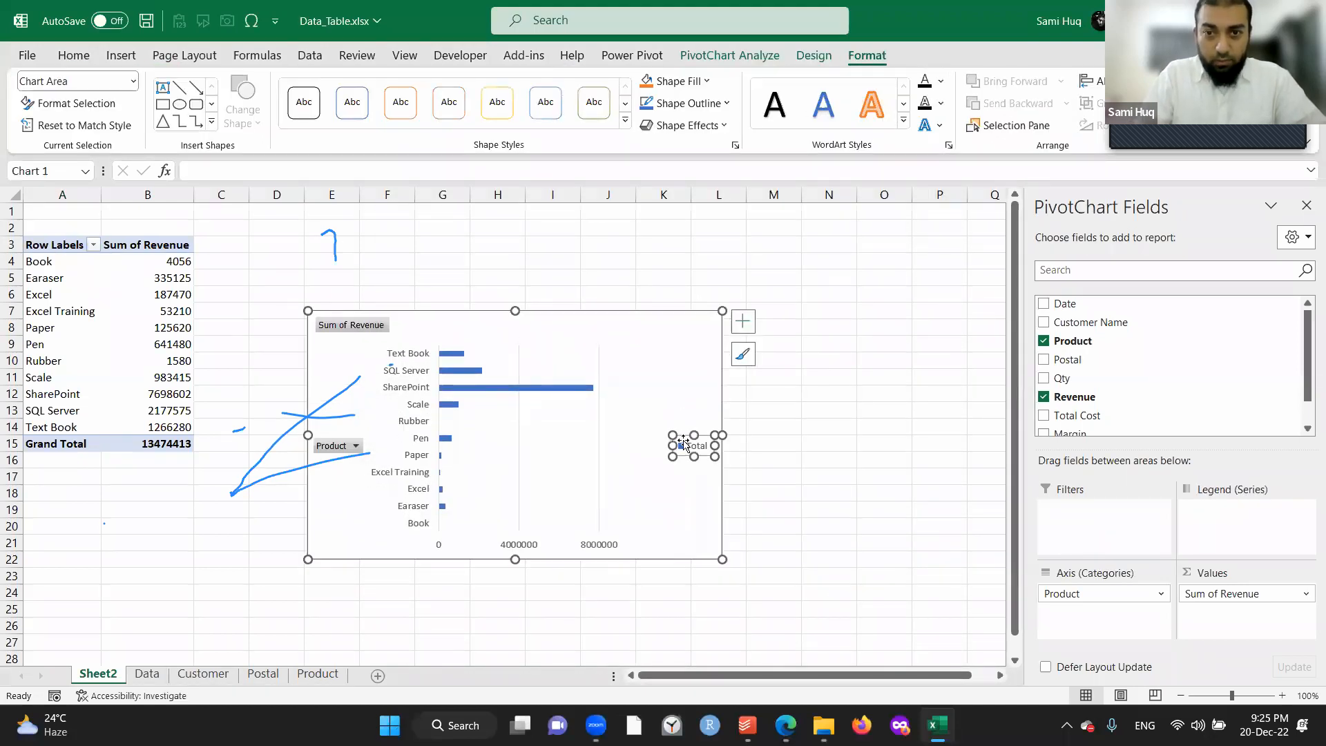
{"action": "key", "text": "Delete"}
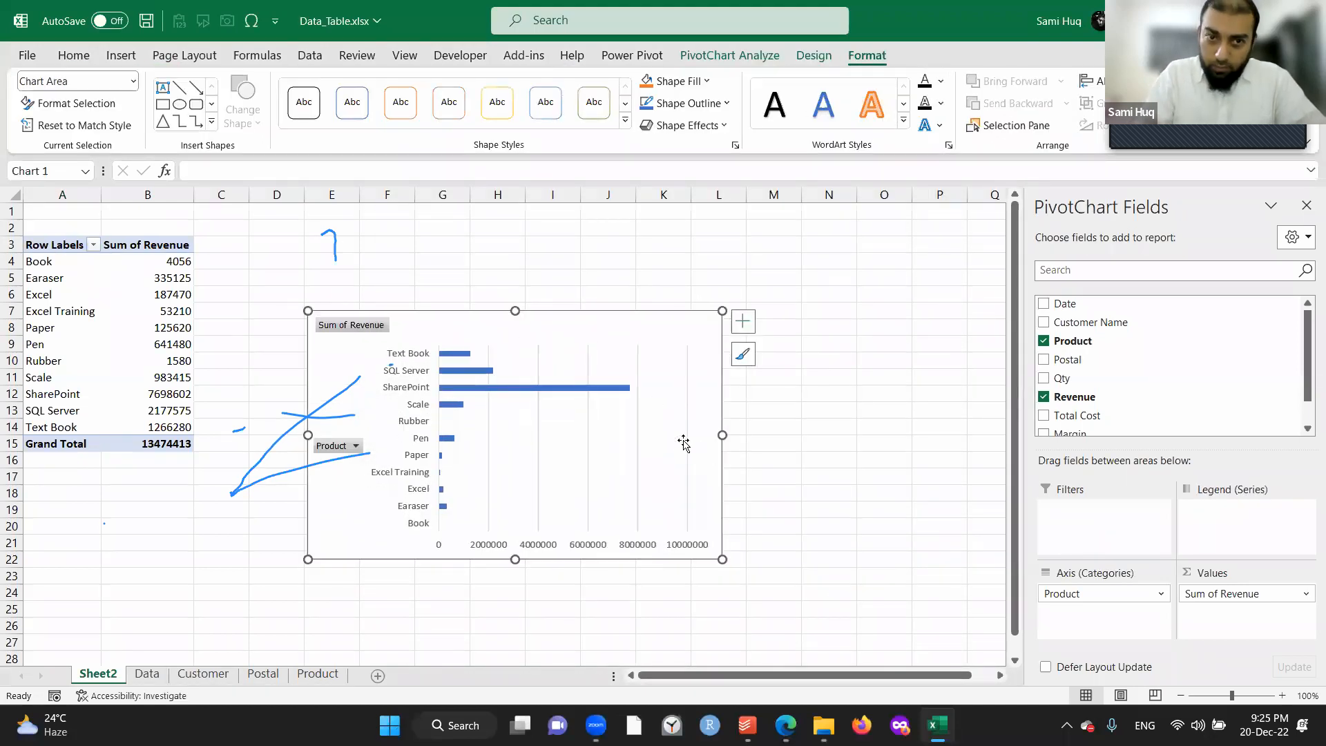
Hide all field buttons on the PivotChart and move the chart up beside the PivotTable, starting around row 3.
{"action": "right_click", "coordinate": [352, 328]}
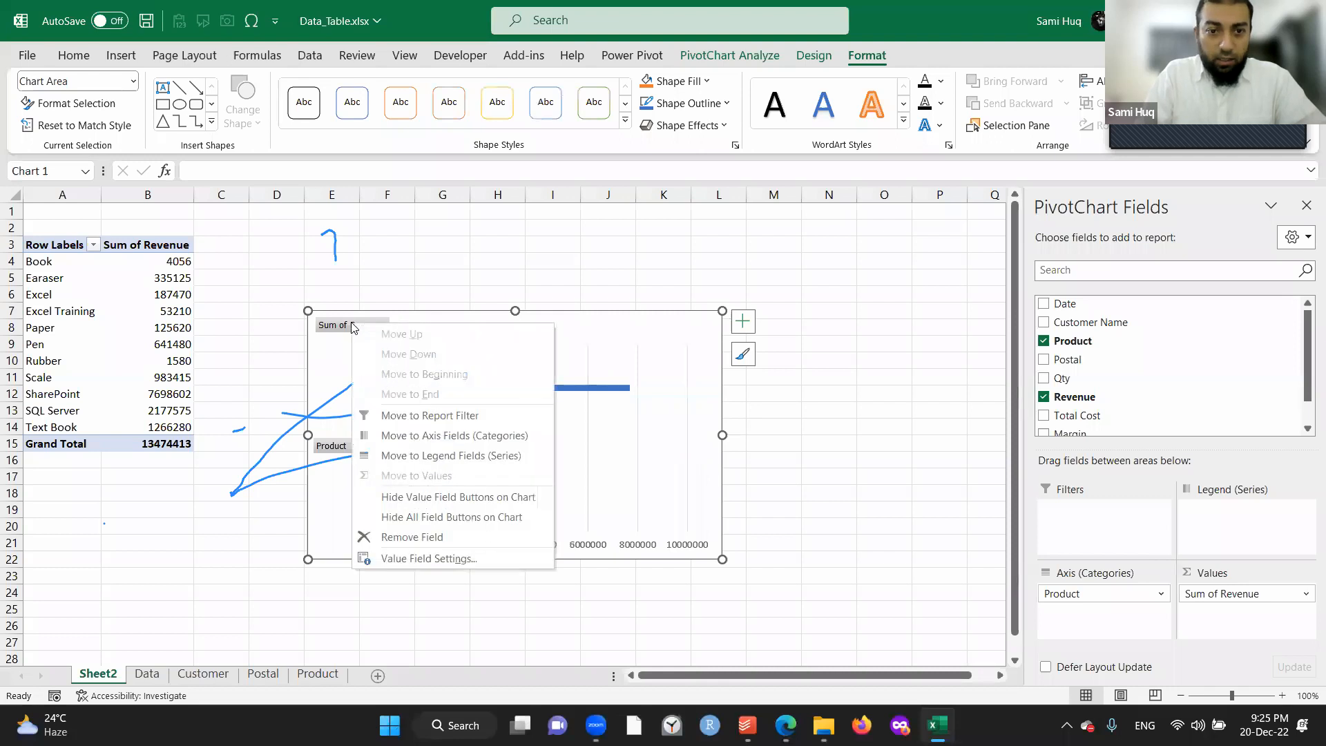
{"action": "left_click", "coordinate": [482, 517]}
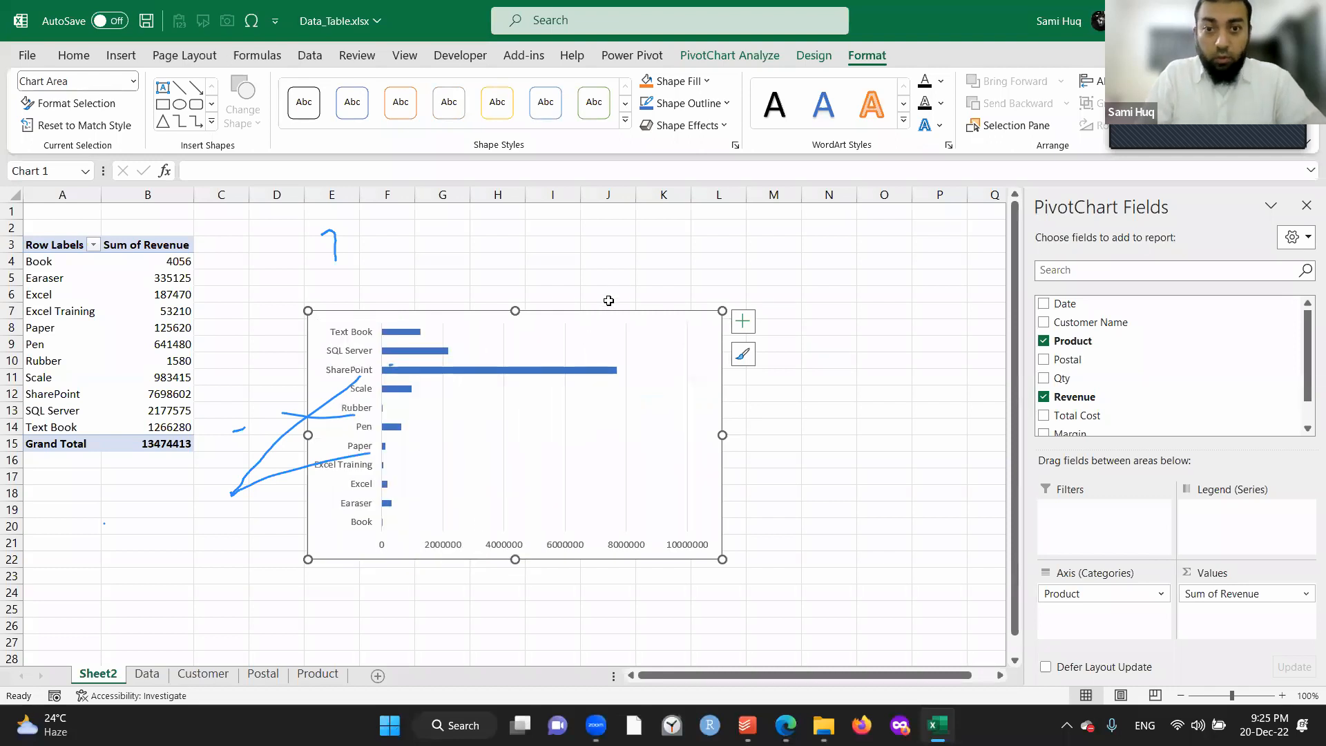
{"action": "left_click_drag", "start_coordinate": [600, 310], "coordinate": [616, 230]}
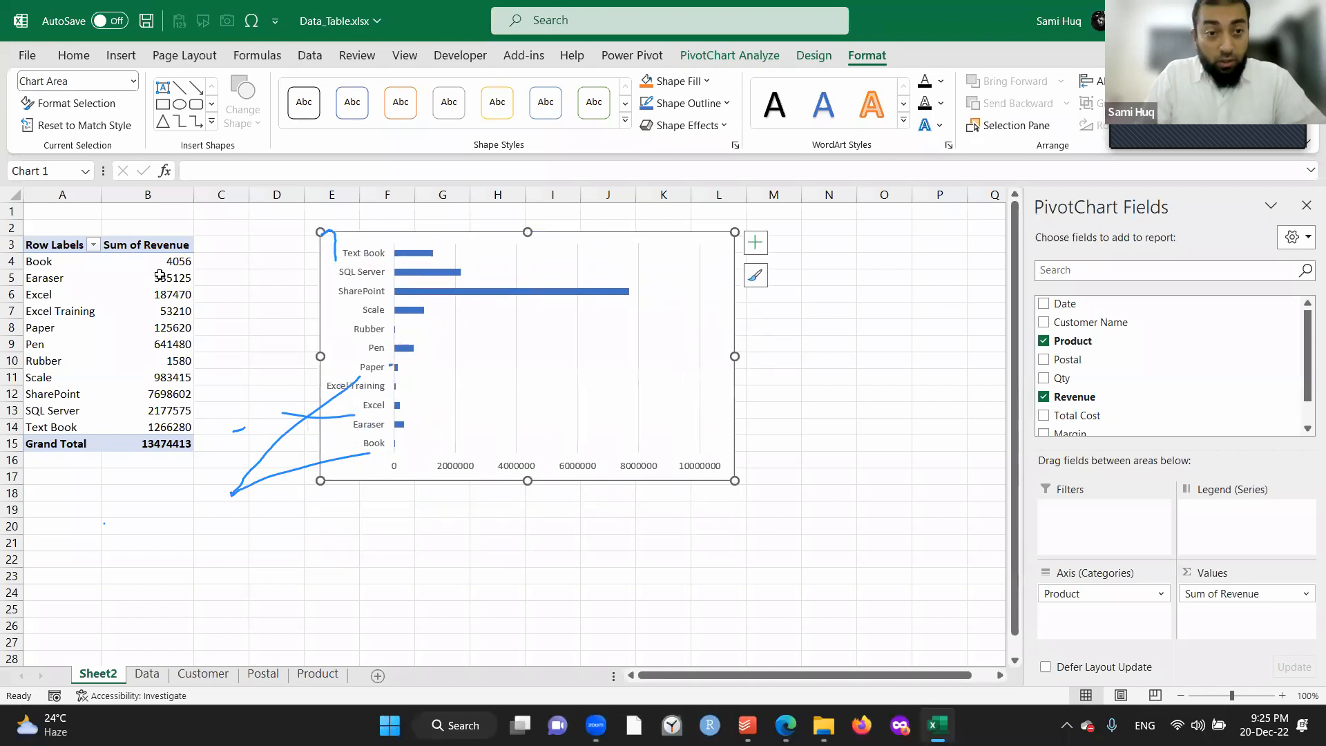
Add Customer Name as a report filter to the PivotTable.
{"action": "left_click", "coordinate": [111, 328]}
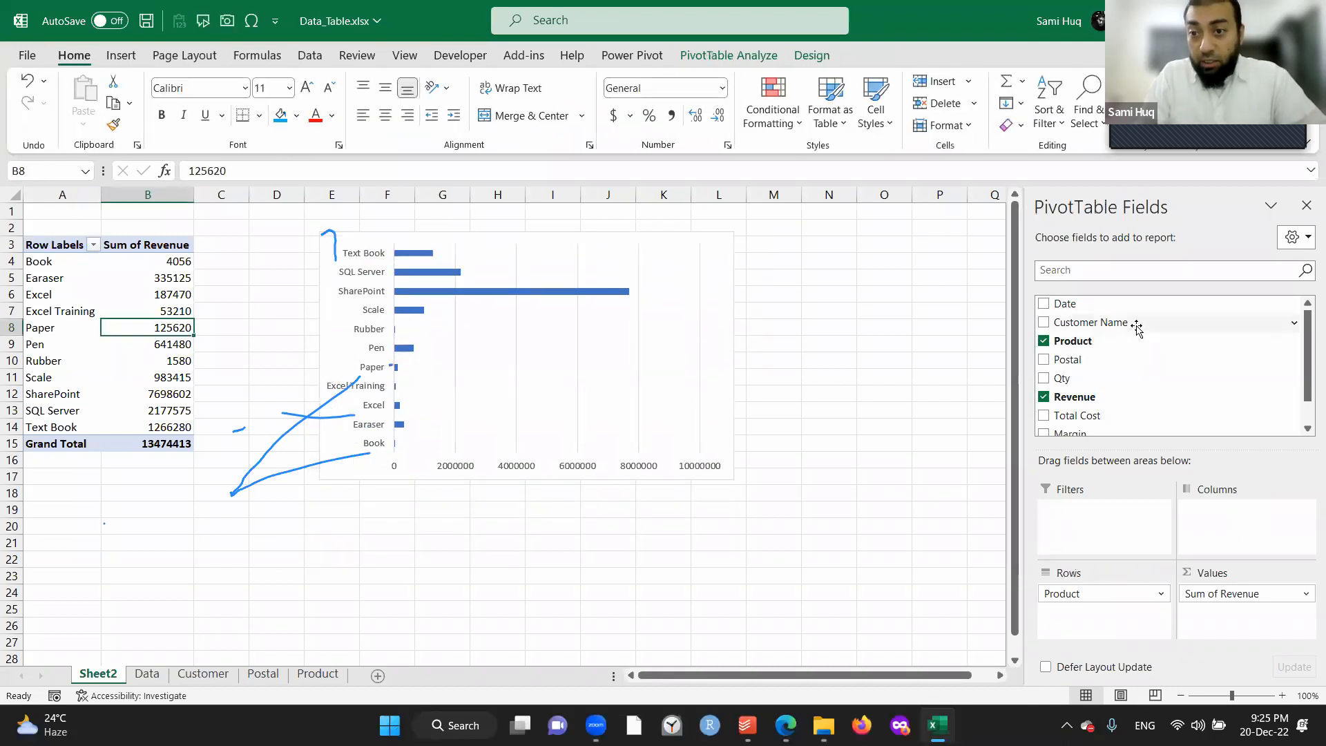
{"action": "left_click_drag", "start_coordinate": [1133, 322], "coordinate": [1119, 518]}
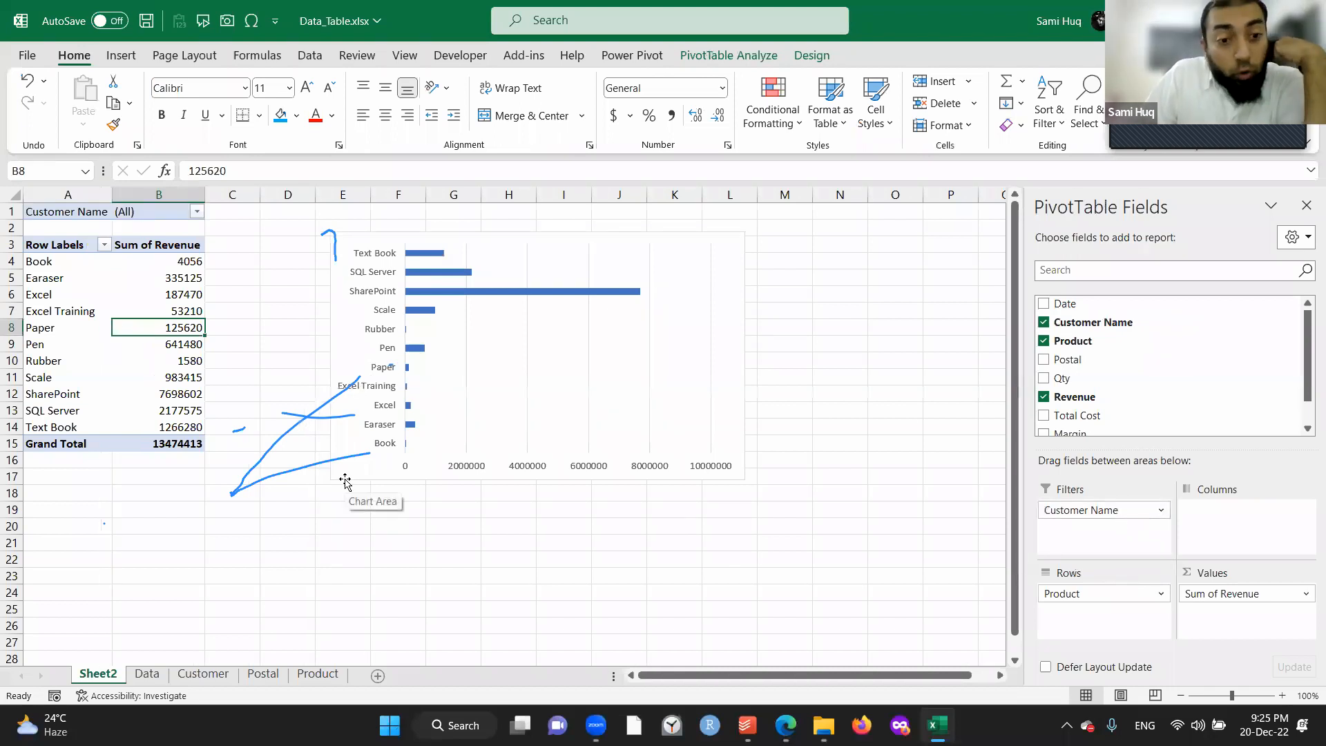
Fill the Date cells of the Excel Training rows 11418 to 11464 at the end of the Data sheet with today's date, 20-Dec-22.
{"action": "left_click", "coordinate": [147, 674]}
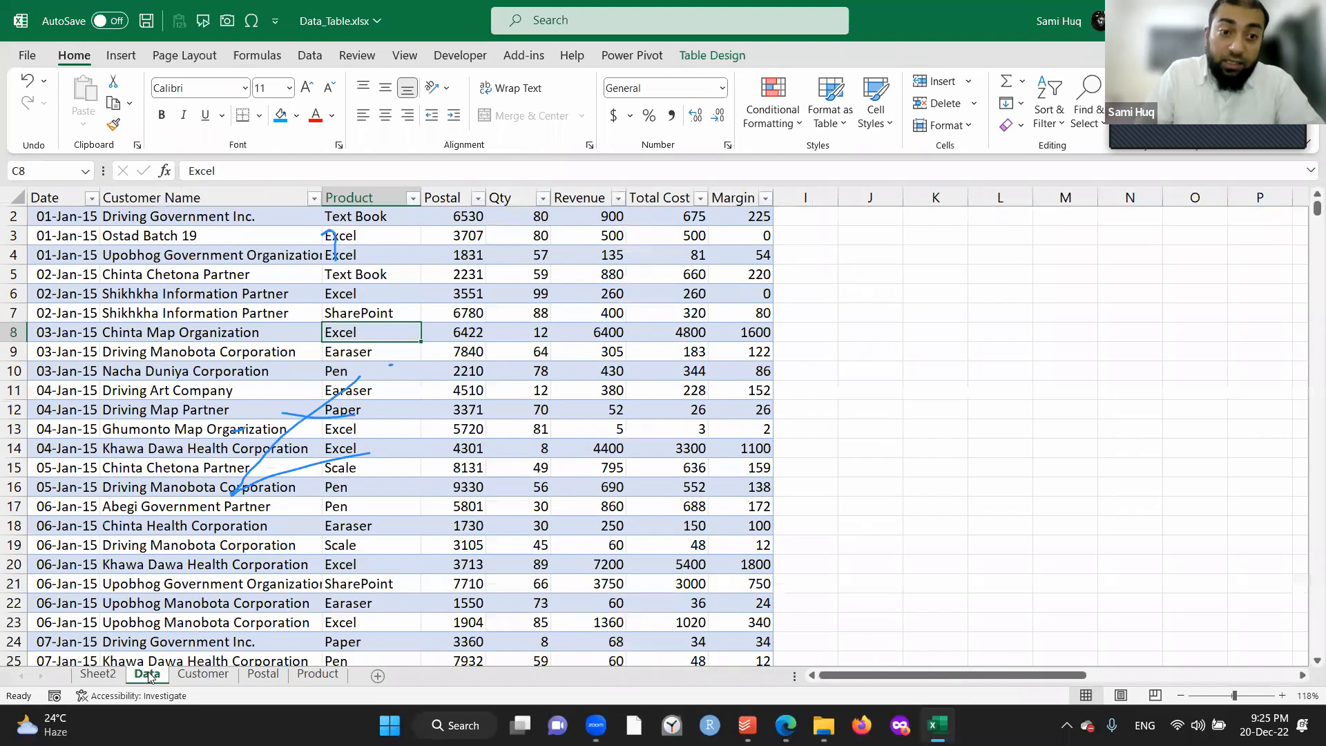
{"action": "key", "text": "ctrl+Left"}
{"action": "key", "text": "ctrl+Down"}
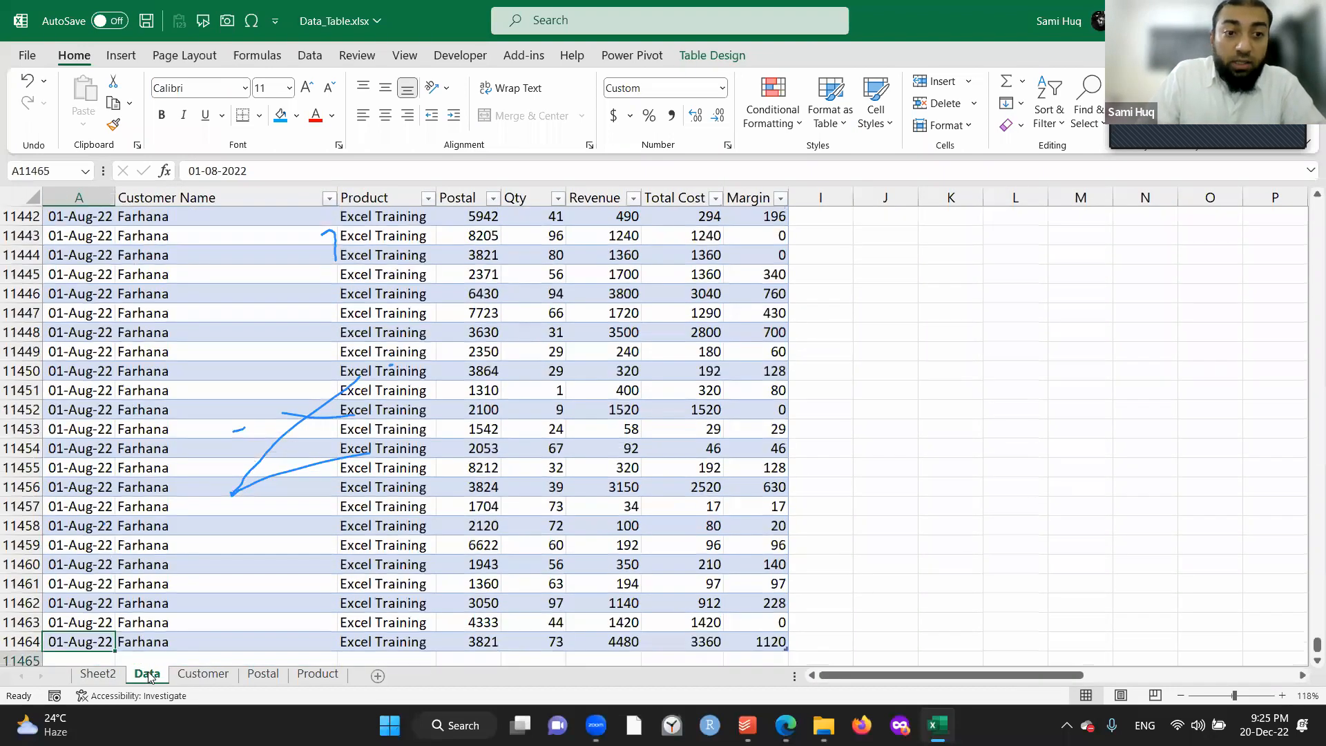
{"action": "key", "text": "Page_Up"}
{"action": "key", "text": "Up"}
{"action": "key", "text": "Up"}
{"action": "key", "text": "Up"}
{"action": "key", "text": "Up"}
{"action": "key", "text": "Up"}
{"action": "key", "text": "Up"}
{"action": "key", "text": "Up"}
{"action": "key", "text": "Up"}
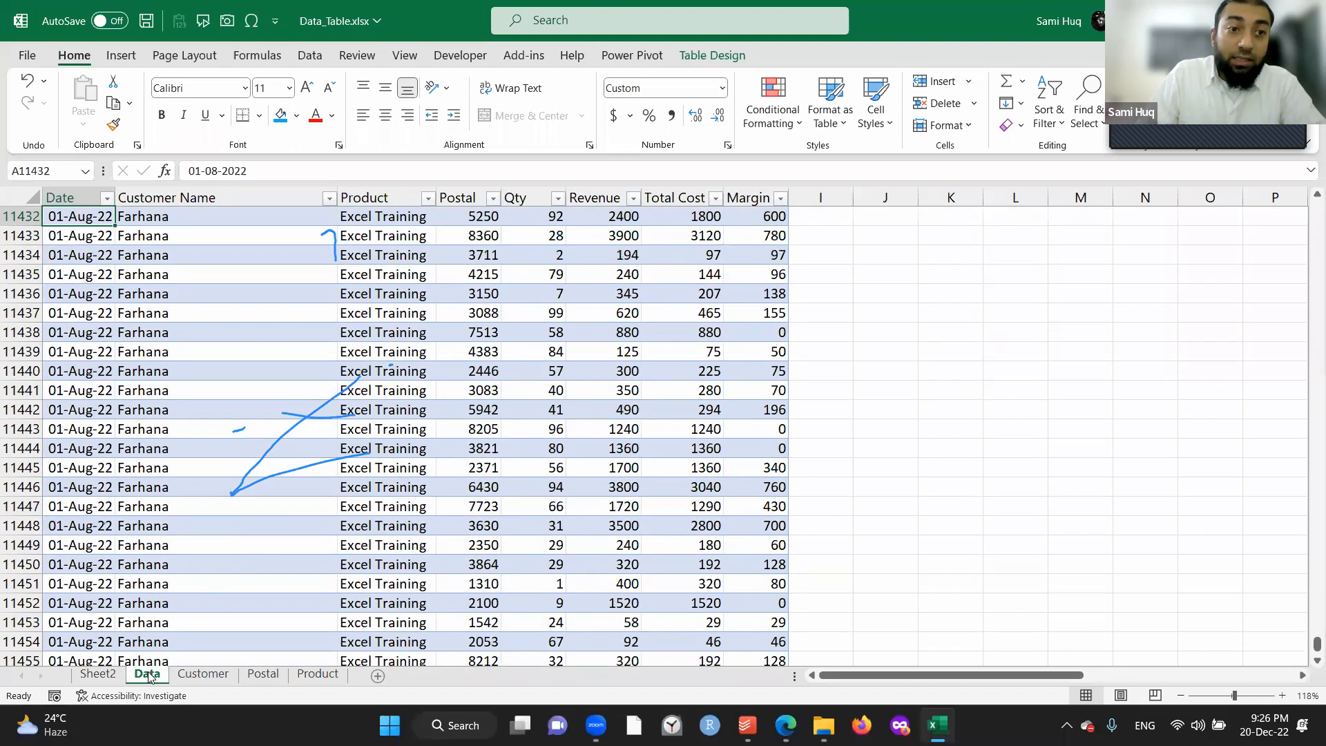
{"action": "key", "text": "Up"}
{"action": "key", "text": "Up"}
{"action": "key", "text": "Up"}
{"action": "key", "text": "Up"}
{"action": "key", "text": "Up"}
{"action": "key", "text": "Up"}
{"action": "key", "text": "Up"}
{"action": "key", "text": "Up"}
{"action": "key", "text": "Up"}
{"action": "key", "text": "Up"}
{"action": "key", "text": "Up"}
{"action": "key", "text": "Up"}
{"action": "key", "text": "Up"}
{"action": "key", "text": "Up"}
{"action": "key", "text": "Up"}
{"action": "key", "text": "Up"}
{"action": "key", "text": "Up"}
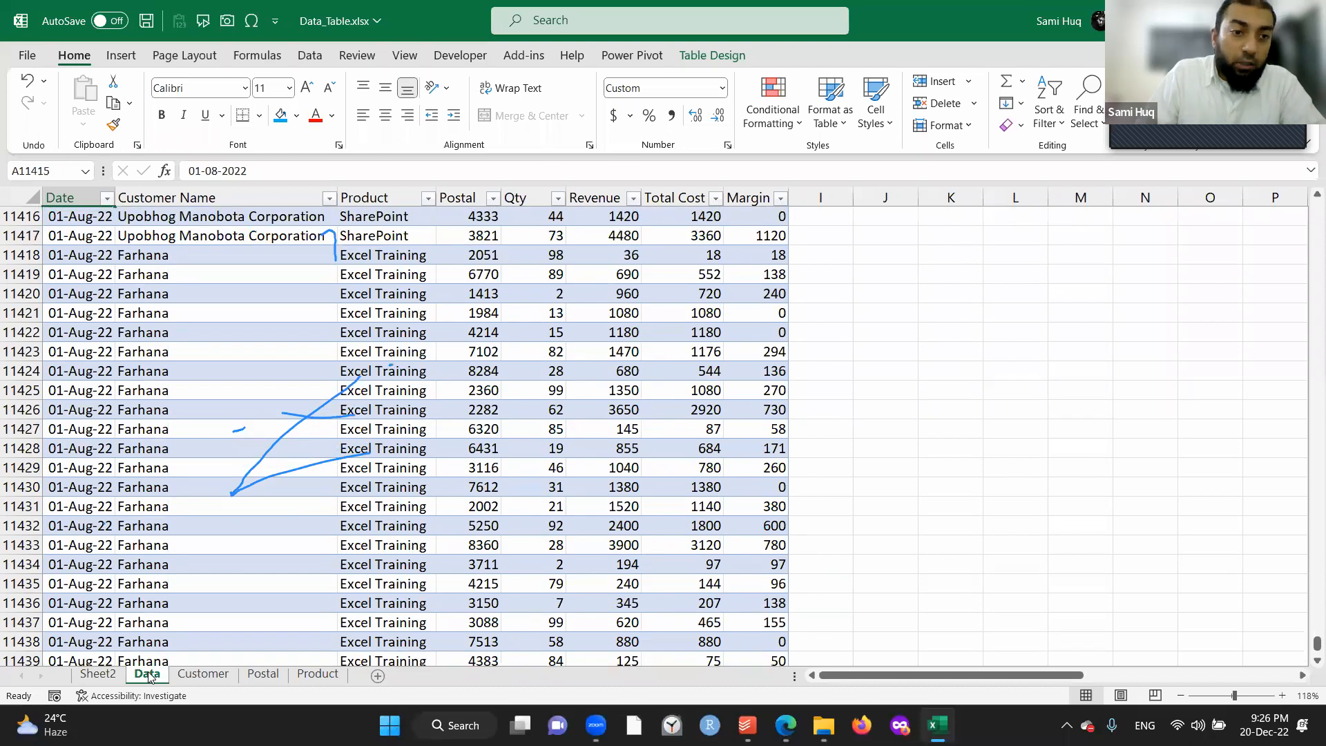
{"action": "key", "text": "Up"}
{"action": "key", "text": "Up"}
{"action": "key", "text": "Up"}
{"action": "key", "text": "Up"}
{"action": "key", "text": "Up"}
{"action": "key", "text": "Down"}
{"action": "key", "text": "Down"}
{"action": "key", "text": "Down"}
{"action": "key", "text": "Down"}
{"action": "key", "text": "Down"}
{"action": "key", "text": "Down"}
{"action": "key", "text": "Down"}
{"action": "key", "text": "Down"}
{"action": "key", "text": "shift+Down"}
{"action": "key", "text": "shift+Down"}
{"action": "key", "text": "shift+Down"}
{"action": "key", "text": "shift+Down"}
{"action": "key", "text": "shift+Down"}
{"action": "key", "text": "shift+Down"}
{"action": "key", "text": "shift+Down"}
{"action": "key", "text": "shift+Down"}
{"action": "key", "text": "shift+Down"}
{"action": "key", "text": "shift+Down"}
{"action": "key", "text": "shift+Down"}
{"action": "key", "text": "shift+Down"}
{"action": "key", "text": "shift+Down"}
{"action": "key", "text": "shift+Down"}
{"action": "key", "text": "shift+Down"}
{"action": "key", "text": "shift+Down"}
{"action": "key", "text": "shift+Down"}
{"action": "key", "text": "shift+Down"}
{"action": "key", "text": "shift+Down"}
{"action": "key", "text": "shift+Down"}
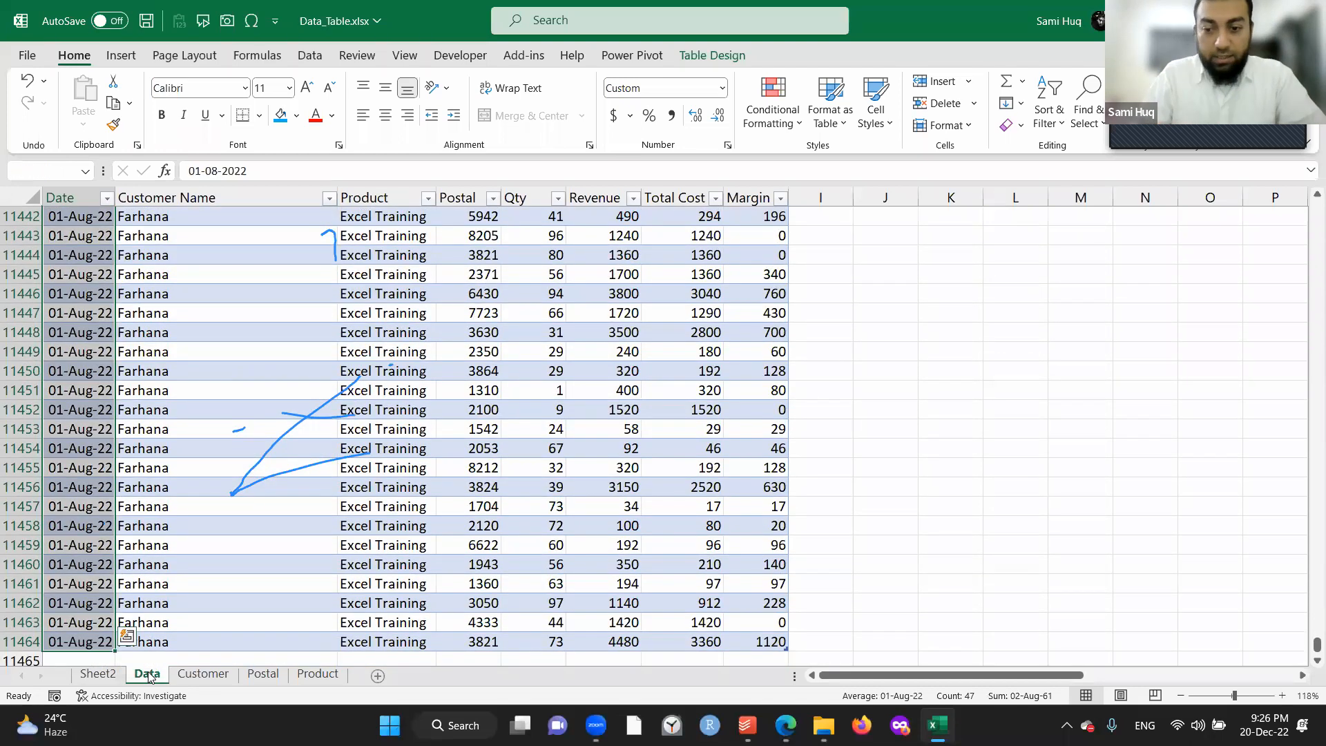
{"action": "key", "text": "ctrl+semicolon"}
{"action": "key", "text": "ctrl+Return"}
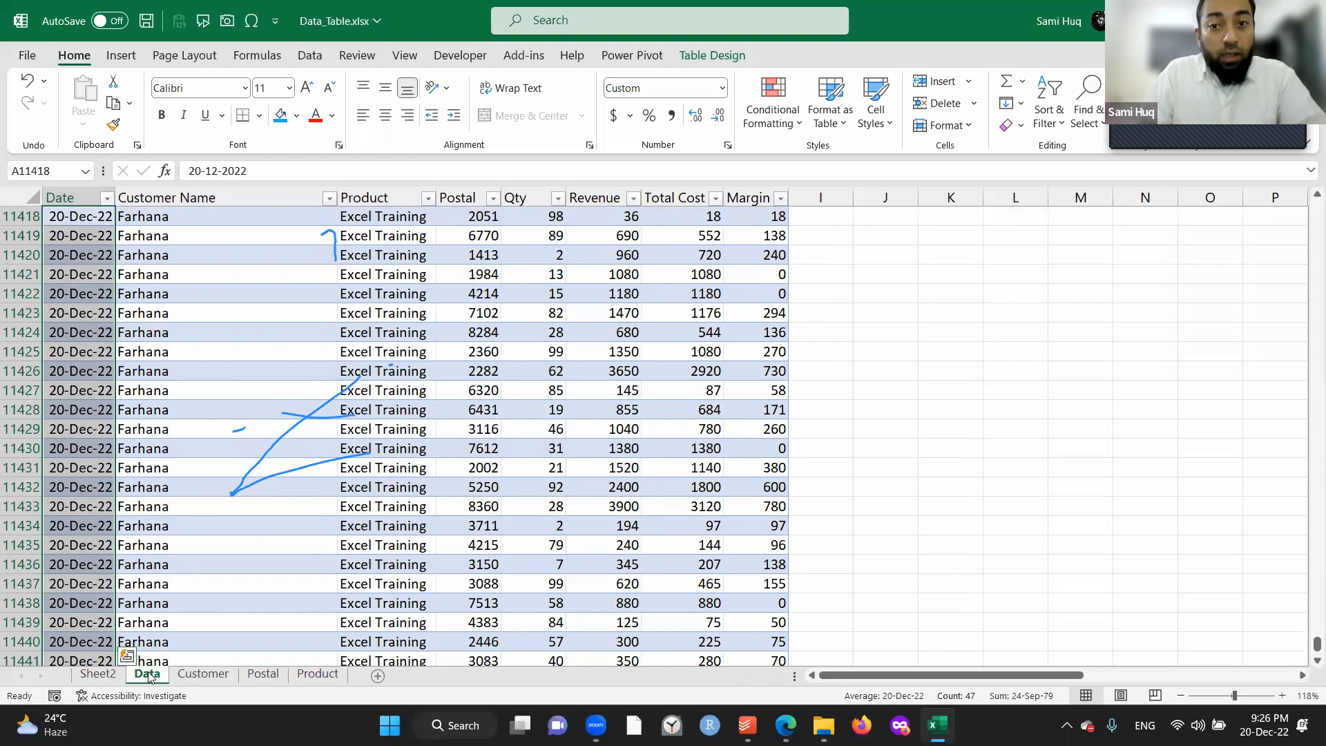
Copy rows 11394 to 11424 of the Data table and paste them directly below its last row, starting at A11465.
{"action": "key", "text": "ctrl+shift+Right"}
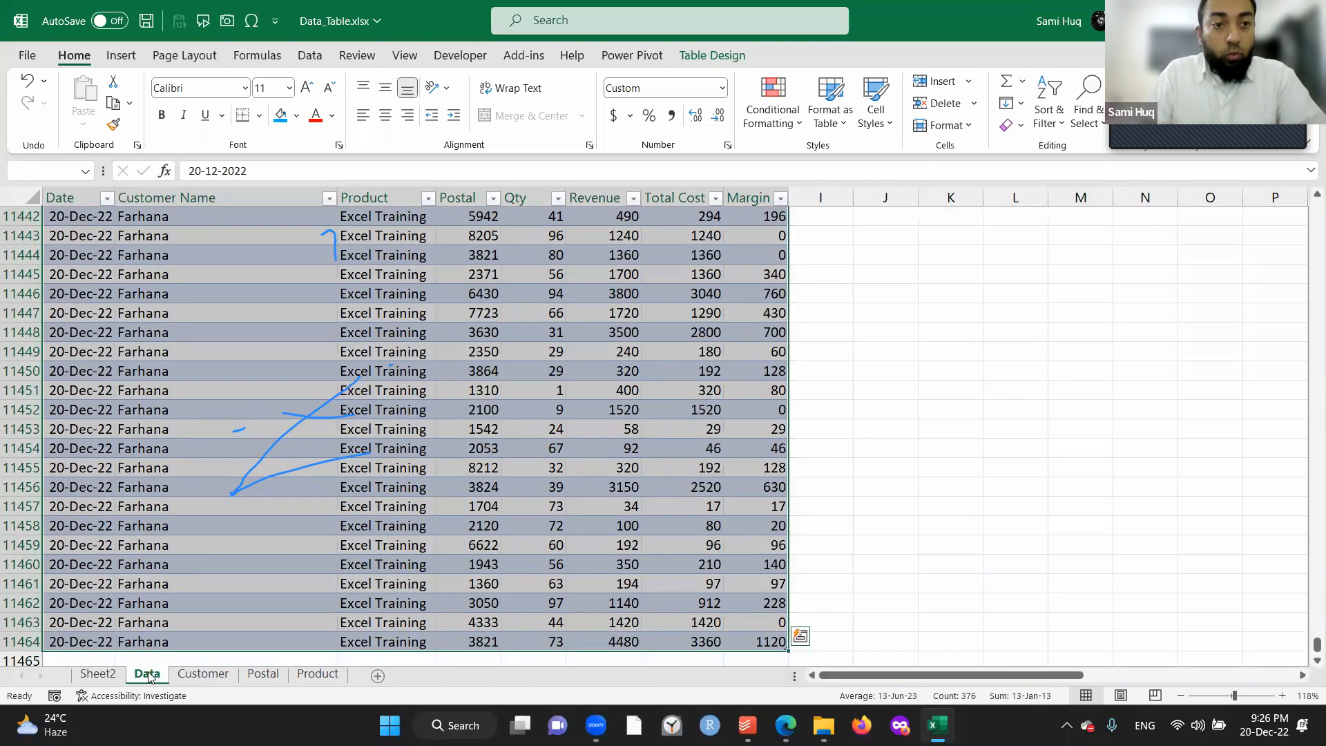
{"action": "key", "text": "Up"}
{"action": "key", "text": "Up"}
{"action": "key", "text": "Up"}
{"action": "key", "text": "Up"}
{"action": "key", "text": "Up"}
{"action": "key", "text": "Up"}
{"action": "key", "text": "Up"}
{"action": "key", "text": "Up"}
{"action": "key", "text": "Up"}
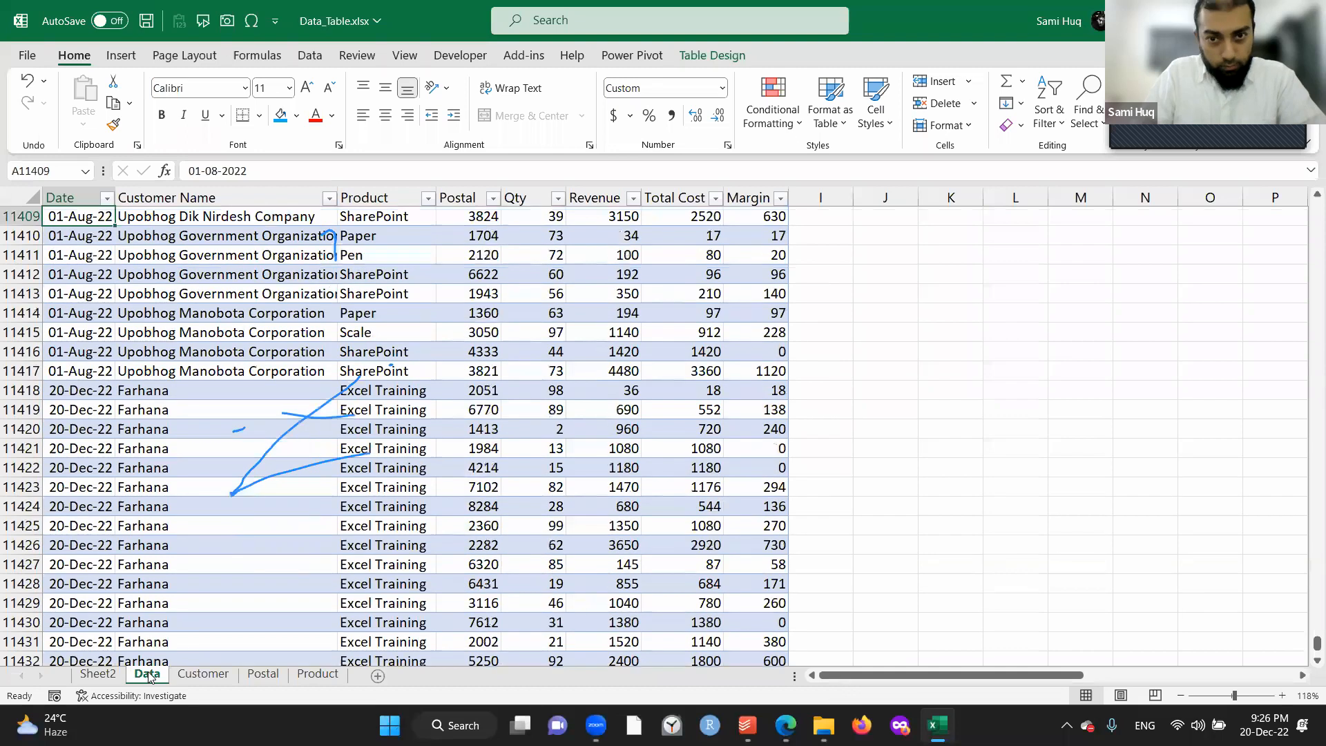
{"action": "key", "text": "Up"}
{"action": "key", "text": "Up"}
{"action": "key", "text": "Up"}
{"action": "key", "text": "Up"}
{"action": "key", "text": "Up"}
{"action": "key", "text": "Up"}
{"action": "key", "text": "Up"}
{"action": "key", "text": "Up"}
{"action": "key", "text": "Up"}
{"action": "key", "text": "Up"}
{"action": "key", "text": "Up"}
{"action": "key", "text": "Up"}
{"action": "key", "text": "Up"}
{"action": "key", "text": "Up"}
{"action": "key", "text": "Up"}
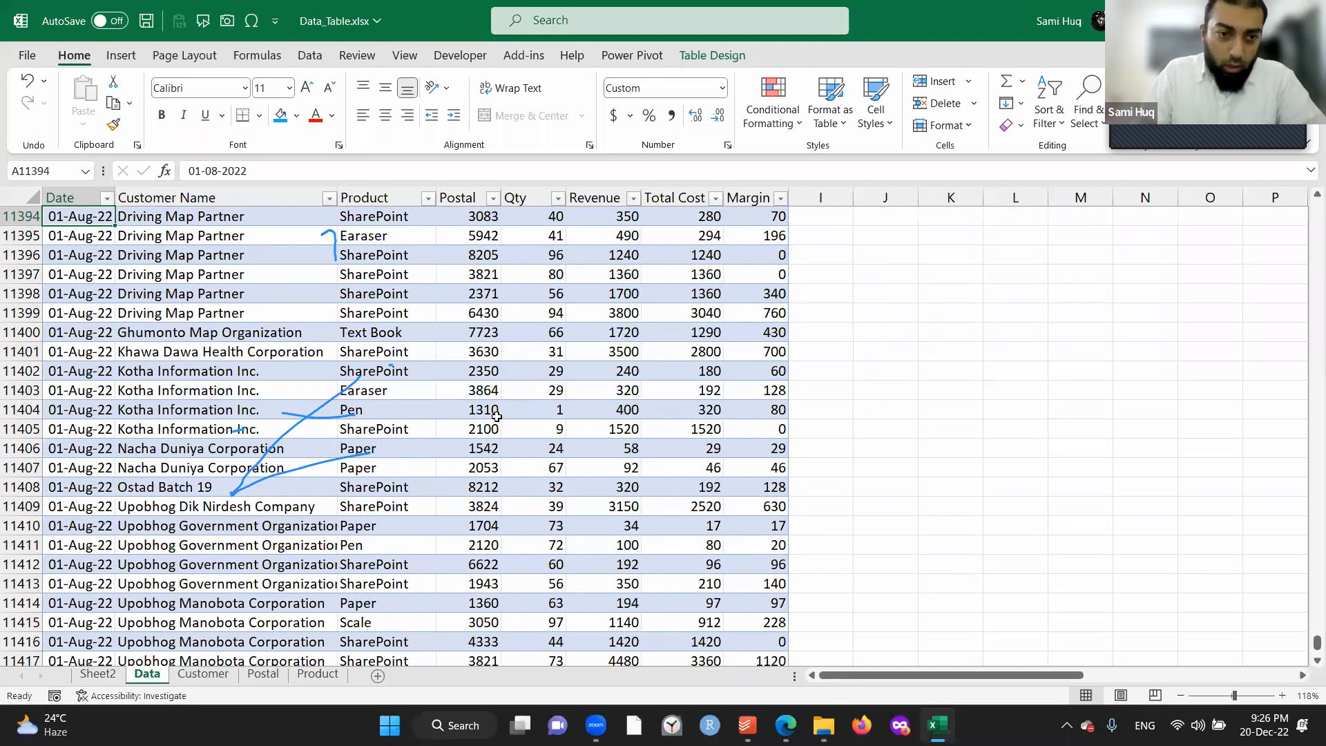
{"action": "key", "text": "shift+Down"}
{"action": "key", "text": "shift+Down"}
{"action": "key", "text": "shift+Down"}
{"action": "key", "text": "shift+Down"}
{"action": "key", "text": "shift+Down"}
{"action": "key", "text": "shift+Down"}
{"action": "key", "text": "shift+Down"}
{"action": "key", "text": "shift+Down"}
{"action": "key", "text": "shift+Down"}
{"action": "key", "text": "shift+Down"}
{"action": "key", "text": "shift+Down"}
{"action": "key", "text": "shift+Down"}
{"action": "key", "text": "shift+Down"}
{"action": "key", "text": "shift+Down"}
{"action": "key", "text": "shift+Down"}
{"action": "key", "text": "shift+Down"}
{"action": "key", "text": "shift+Down"}
{"action": "key", "text": "shift+Down"}
{"action": "key", "text": "shift+Down"}
{"action": "key", "text": "shift+Down"}
{"action": "key", "text": "ctrl+shift+Right"}
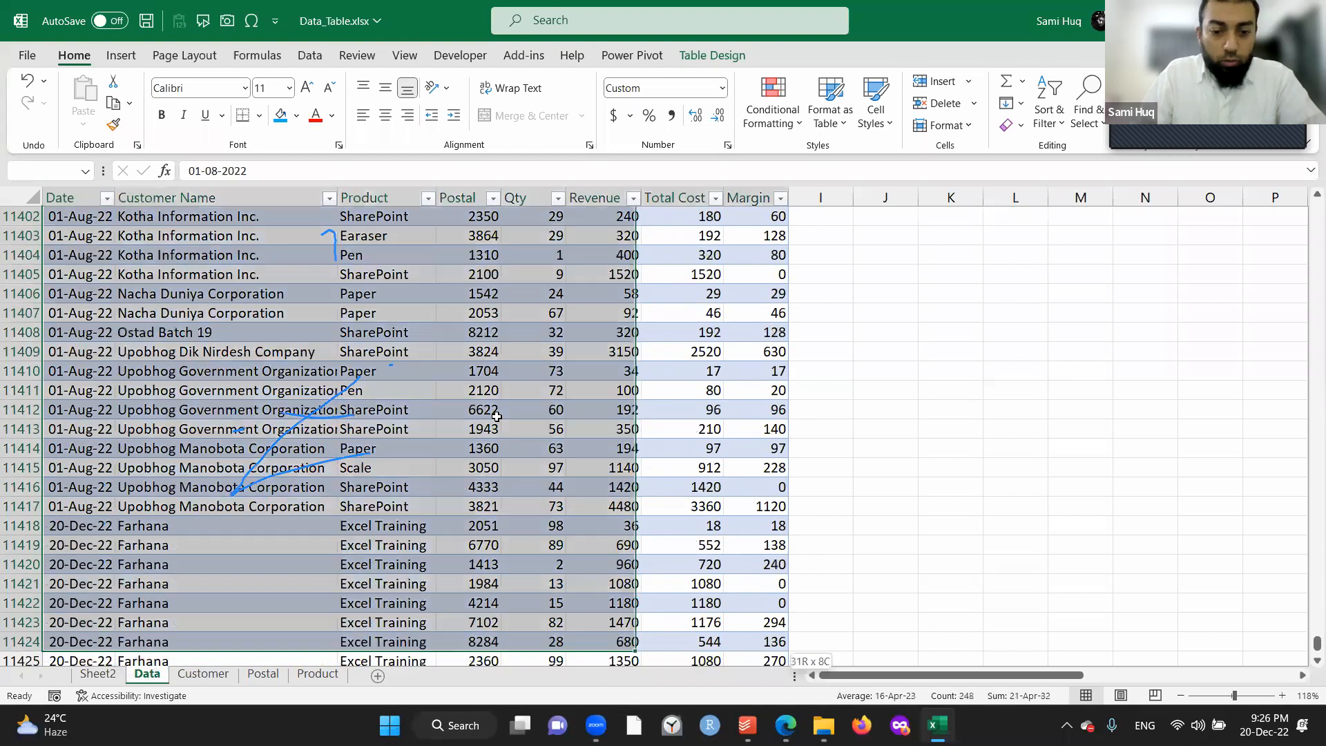
{"action": "key", "text": "ctrl+c"}
{"action": "key", "text": "ctrl+Down"}
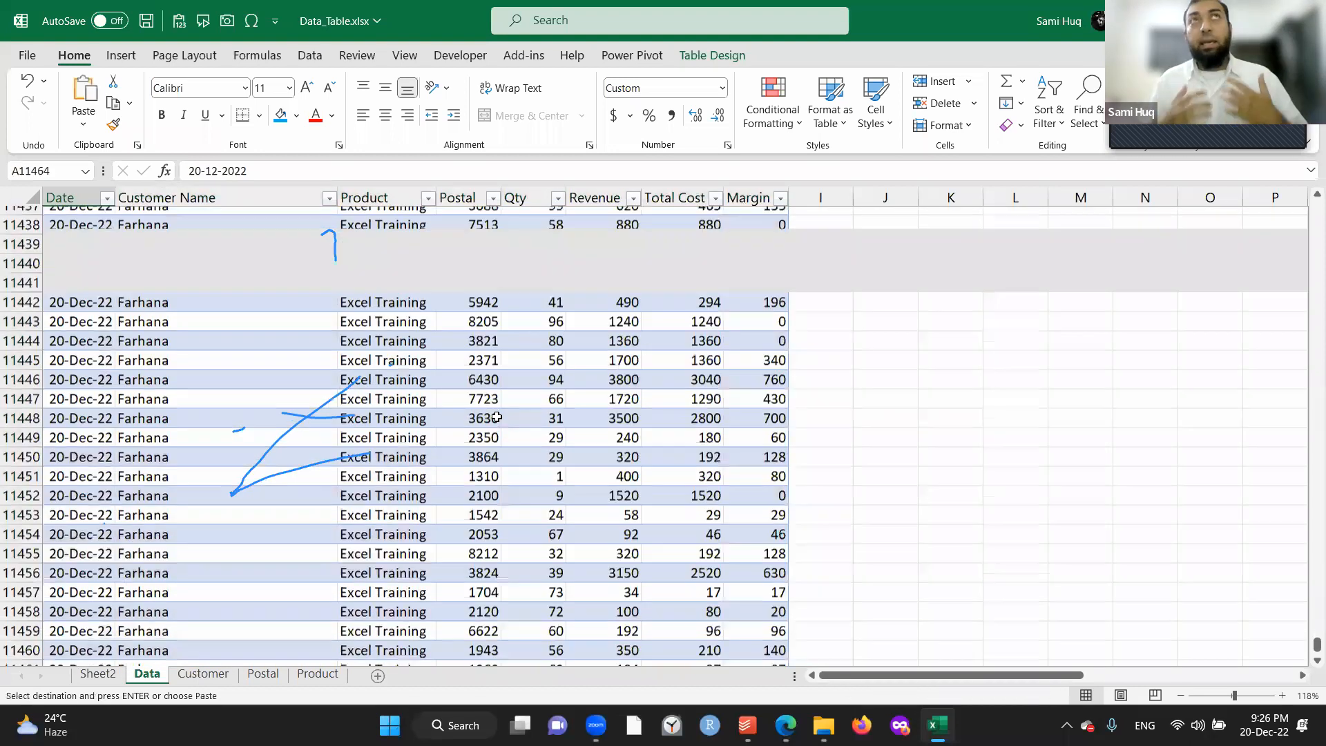
{"action": "key", "text": "Down"}
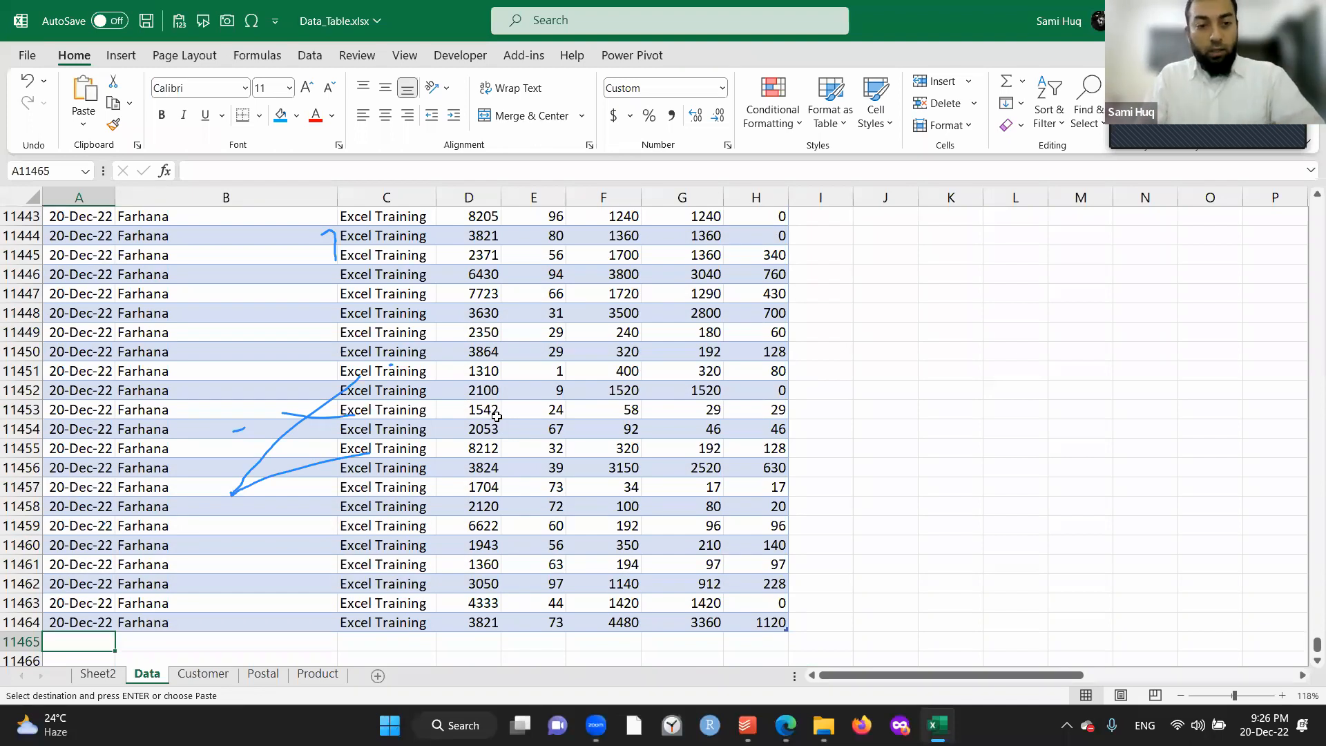
{"action": "key", "text": "ctrl+v"}
{"action": "scroll", "coordinate": [496, 416], "scroll_direction": "down", "scroll_amount": 10}
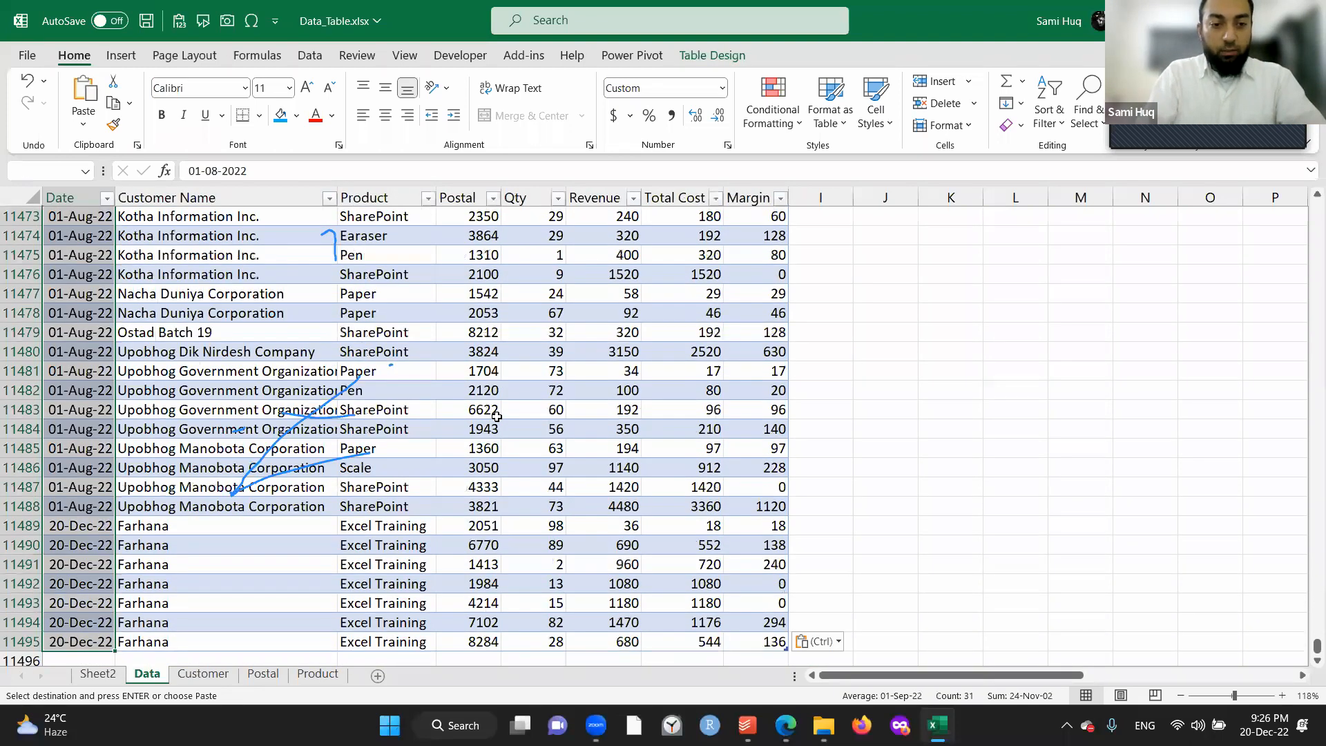
Set the Date of all pasted rows, 11465 to 11495, to 21-Dec.
{"action": "type", "text": "21"}
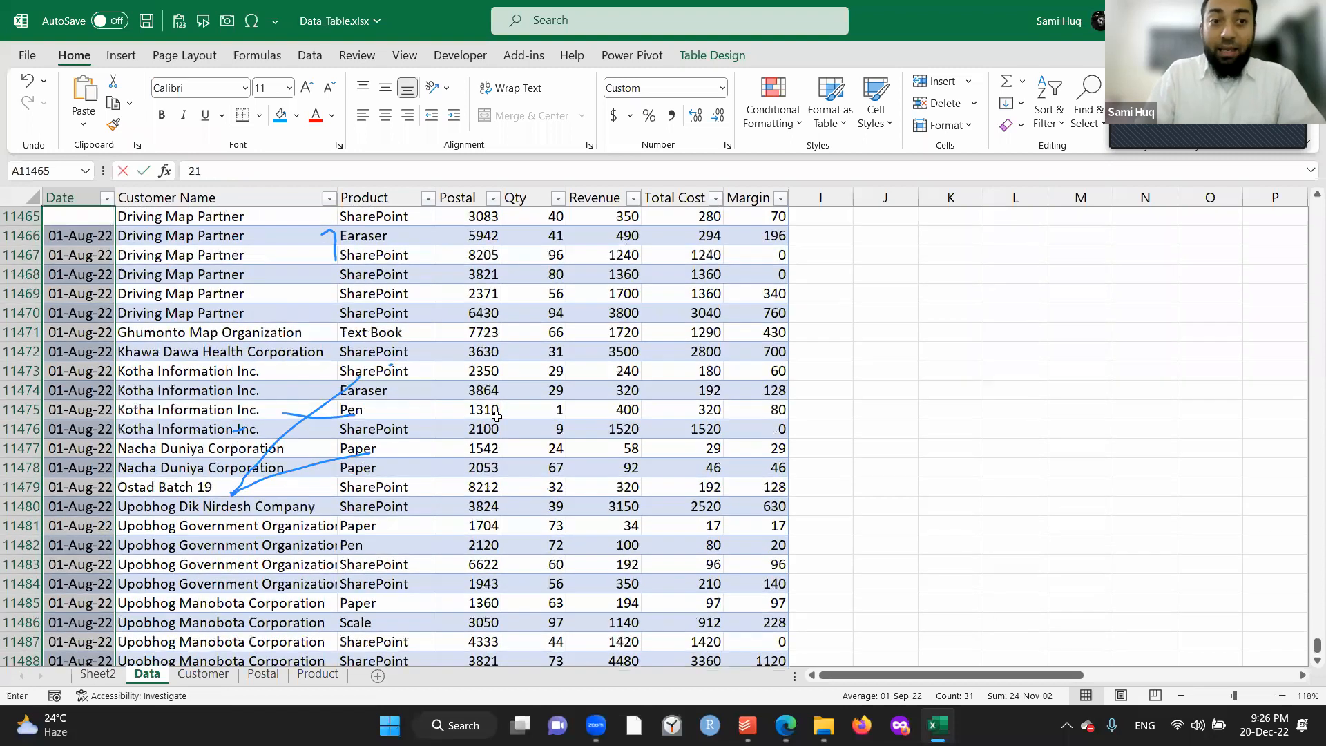
{"action": "type", "text": "-dec"}
{"action": "key", "text": "ctrl+Return"}
Fill the Customer Name cells of the pasted rows 11465 to 11495 with one new customer's name.
{"action": "key", "text": "Right"}
{"action": "key", "text": "ctrl+shift+Down"}
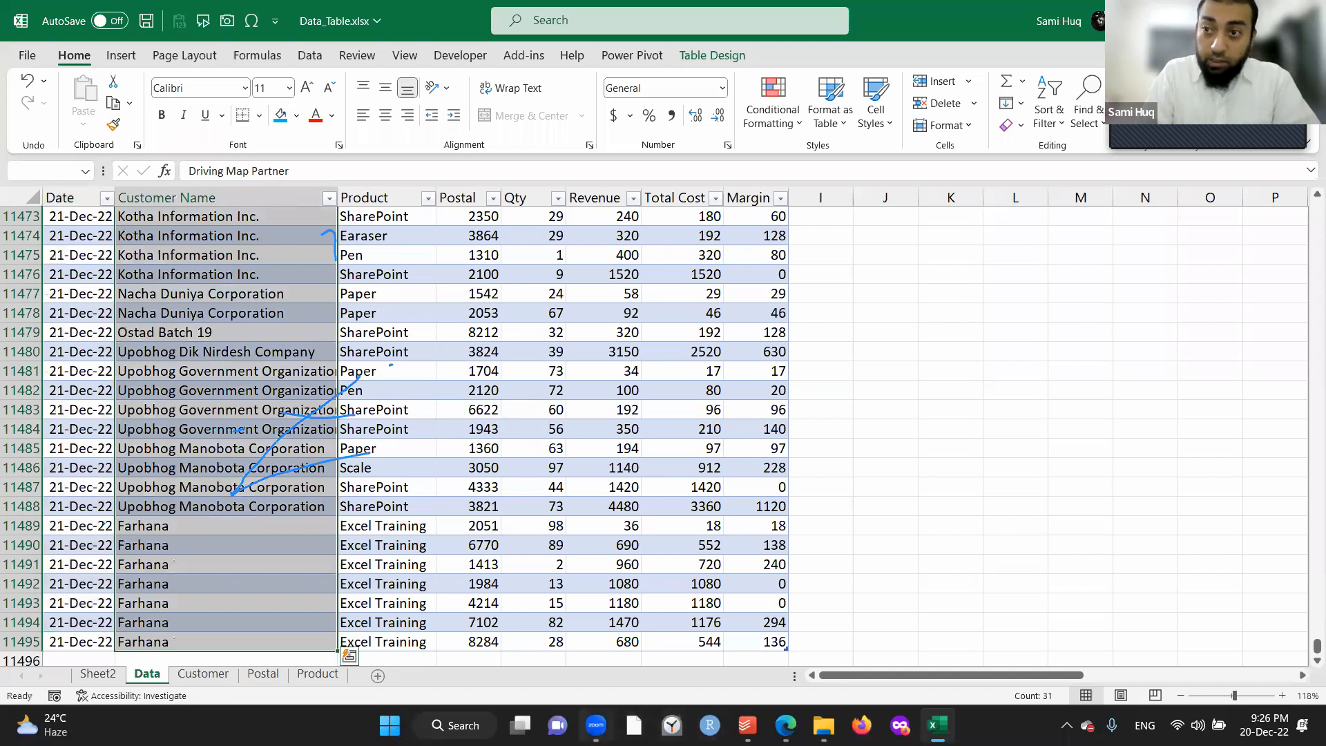
{"action": "left_click", "coordinate": [595, 724]}
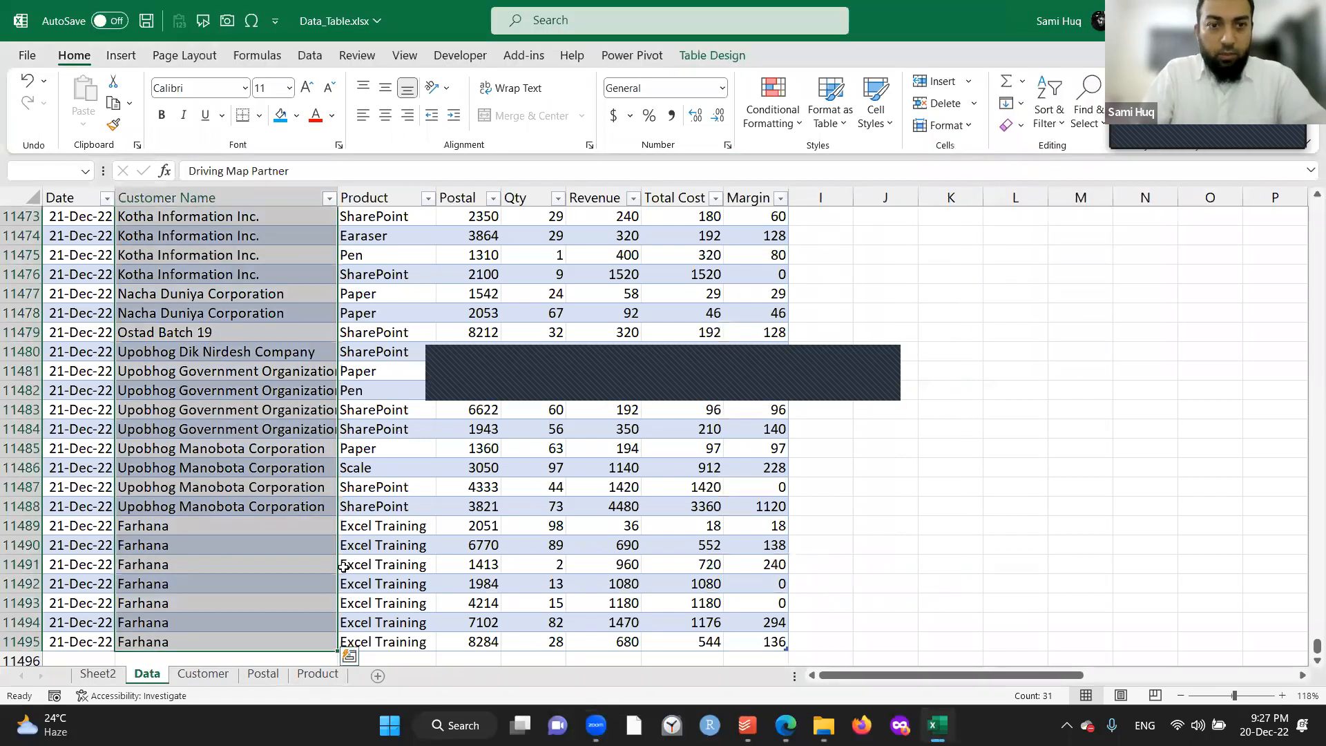
{"action": "type", "text": "MIm"}
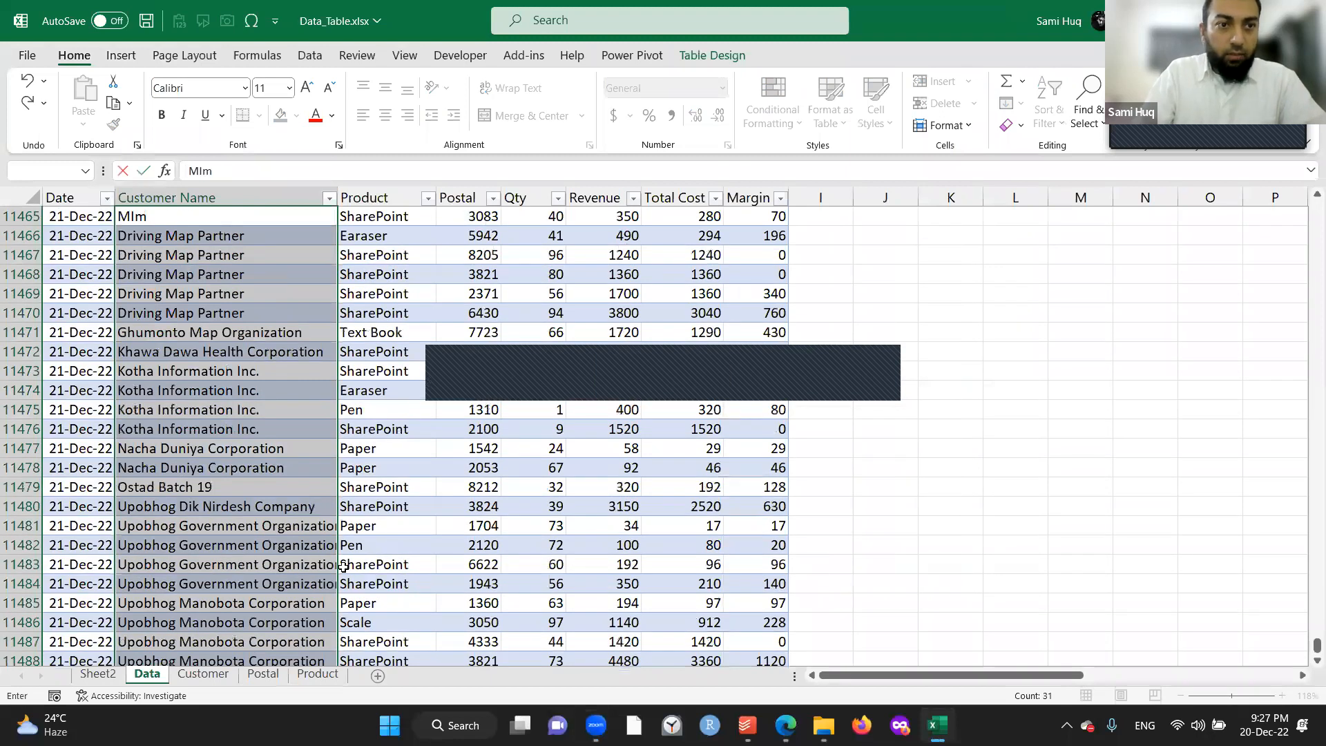
{"action": "key", "text": "ctrl+Return"}
{"action": "key", "text": "Up"}
{"action": "key", "text": "Down"}
Fill the Product cells of the pasted rows 11465 to 11495 with PowerBI.
{"action": "key", "text": "Right"}
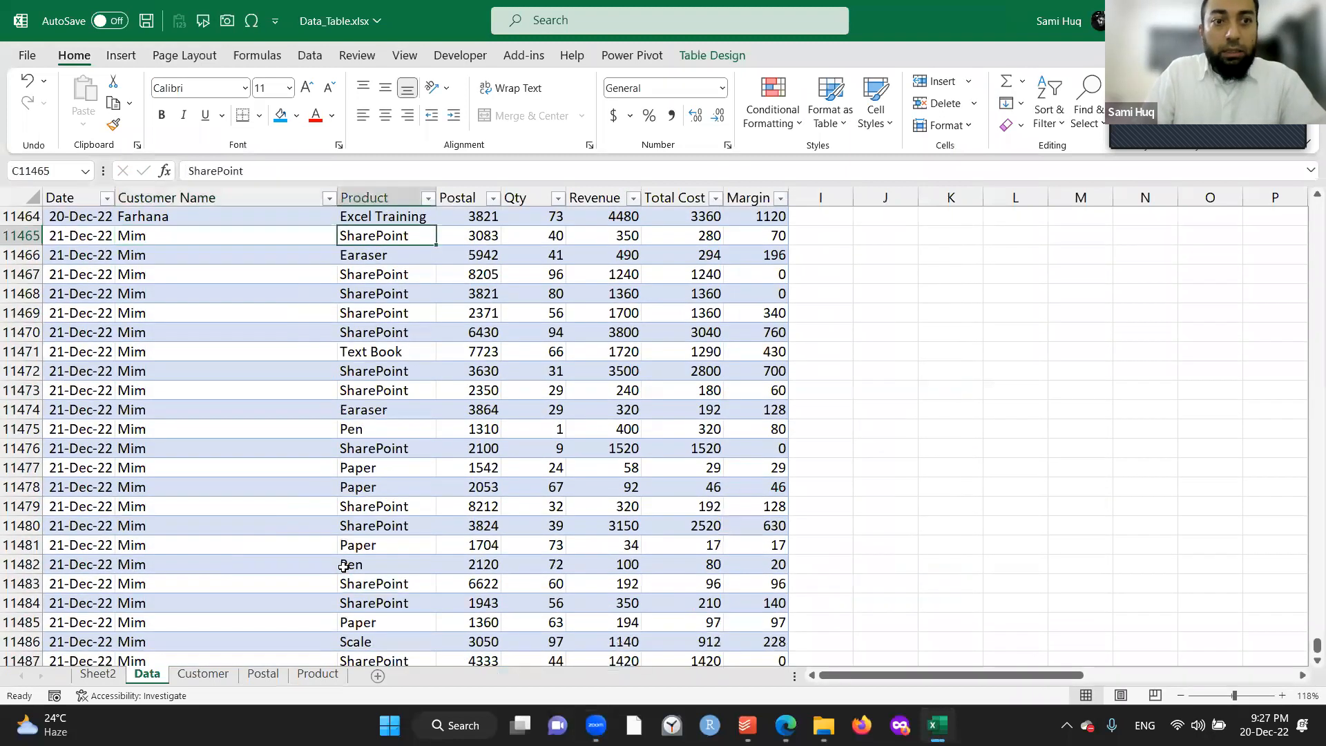
{"action": "key", "text": "ctrl+shift+Down"}
{"action": "key", "text": "F2"}
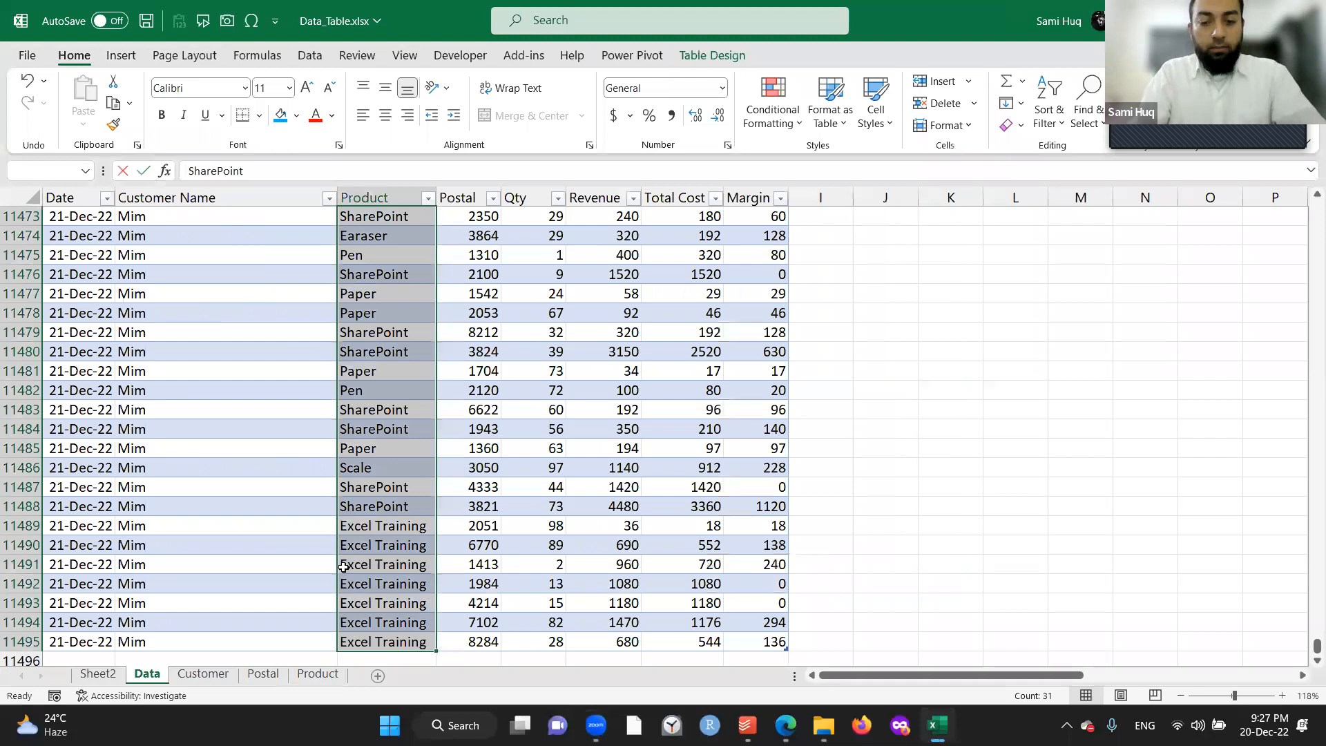
{"action": "type", "text": "PowerBI"}
{"action": "key", "text": "ctrl+Return"}
{"action": "key", "text": "Left"}
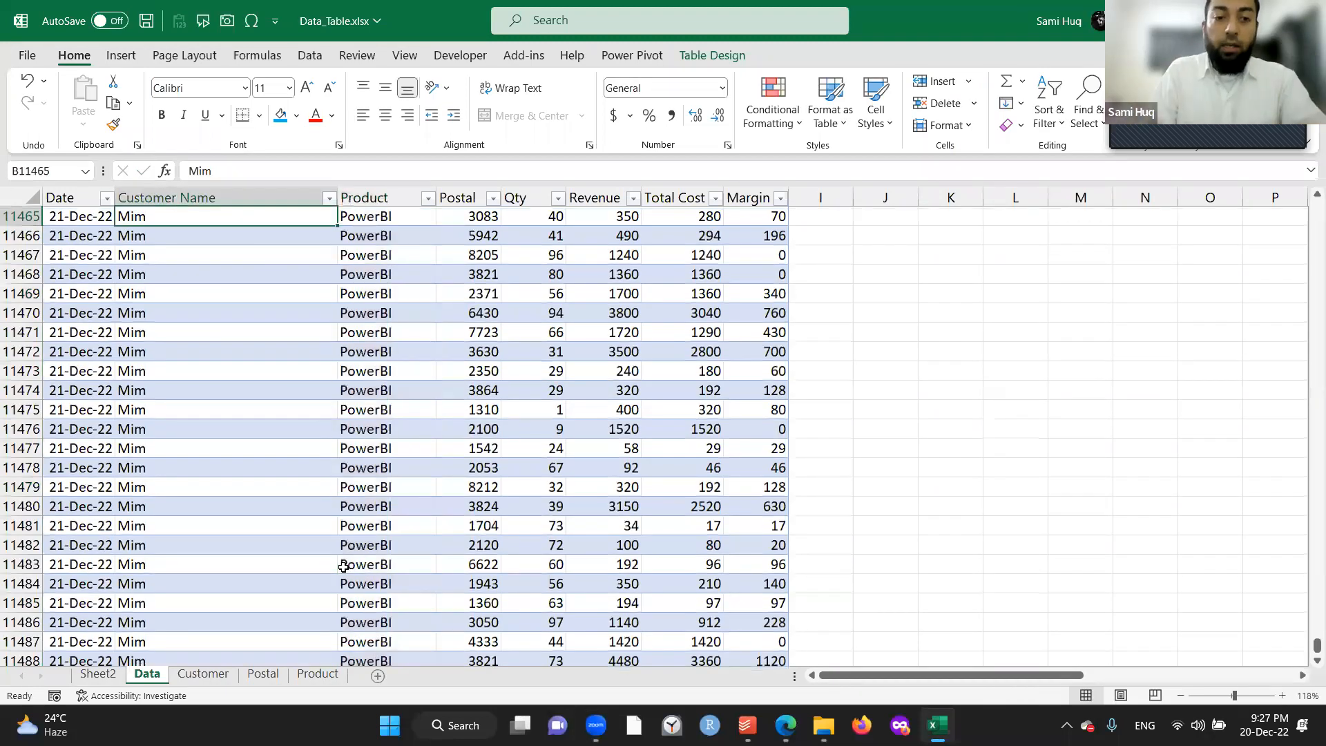
Refresh the PivotTable on Sheet2 to include the rows added to the Data table.
{"action": "left_click", "coordinate": [97, 674]}
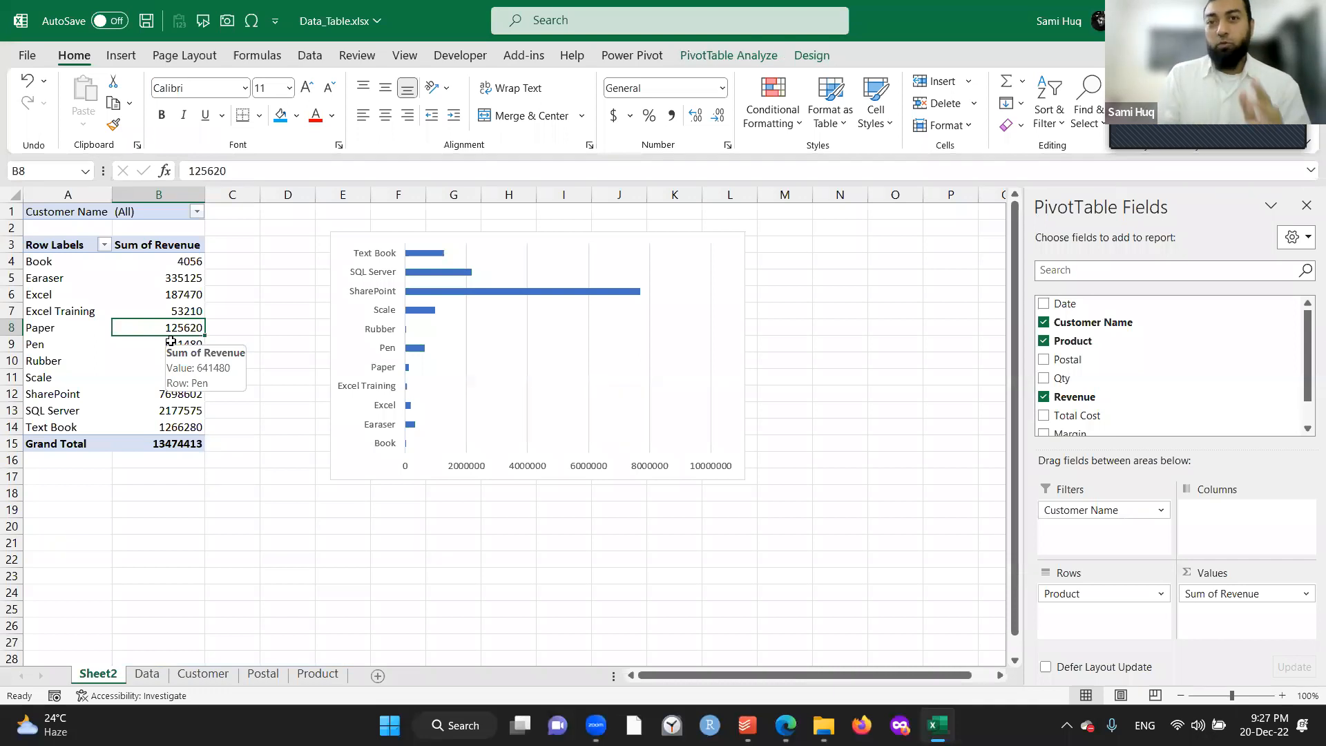
{"action": "left_click", "coordinate": [696, 60]}
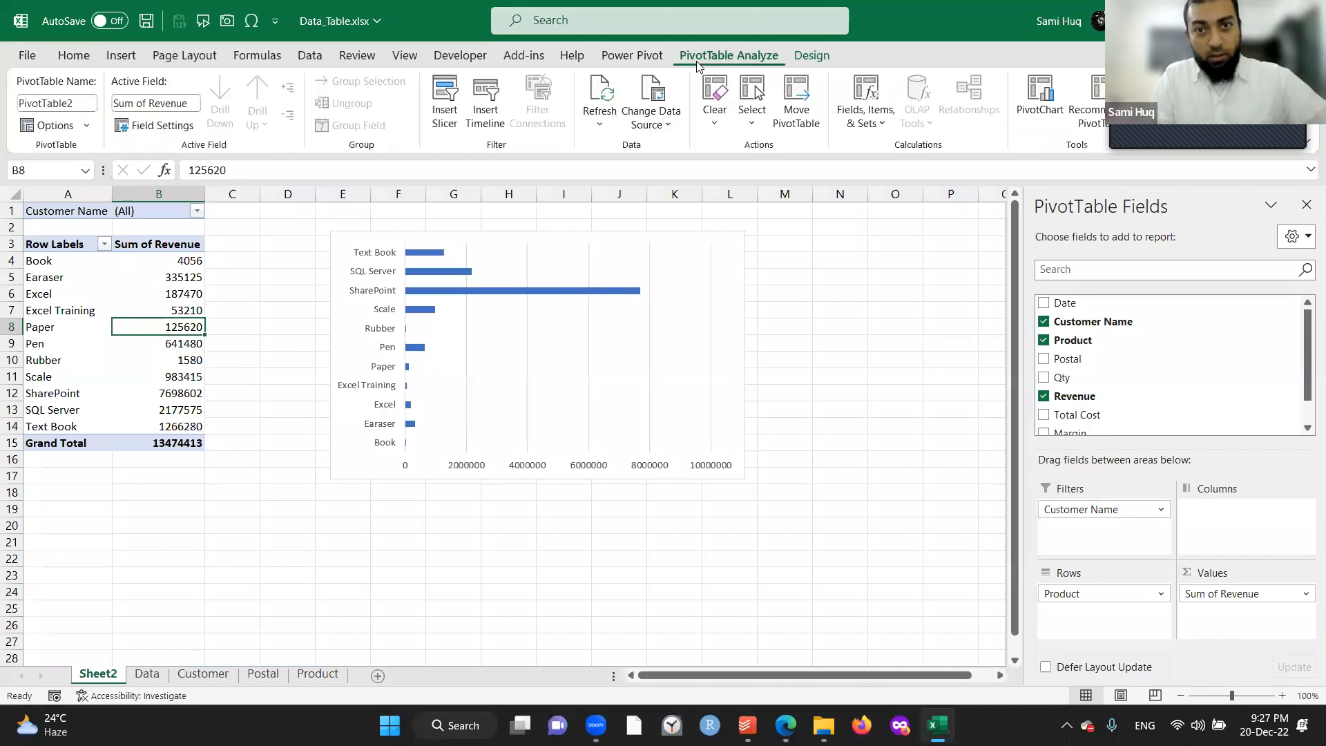
{"action": "left_click", "coordinate": [600, 93]}
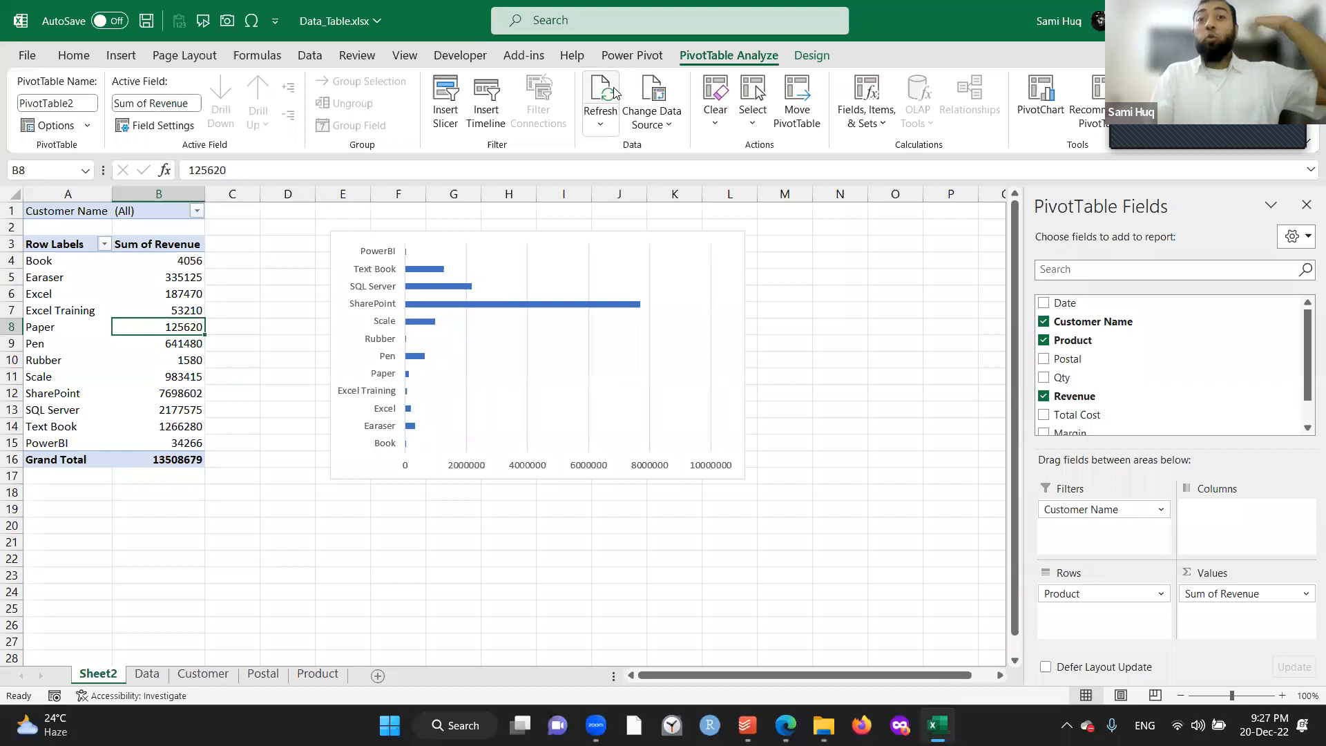
Check which data source the PivotTable uses and review the last rows of the Data table.
{"action": "left_click", "coordinate": [659, 93]}
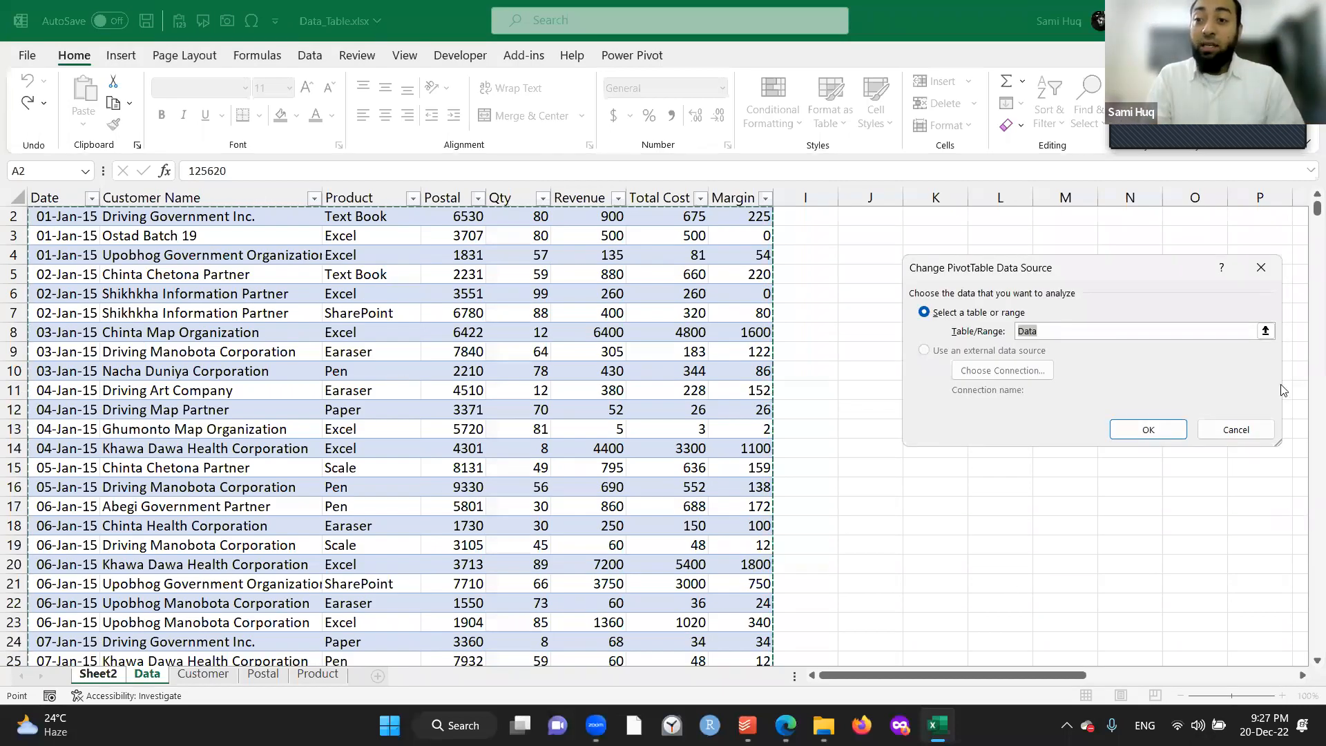
{"action": "left_click", "coordinate": [1241, 429]}
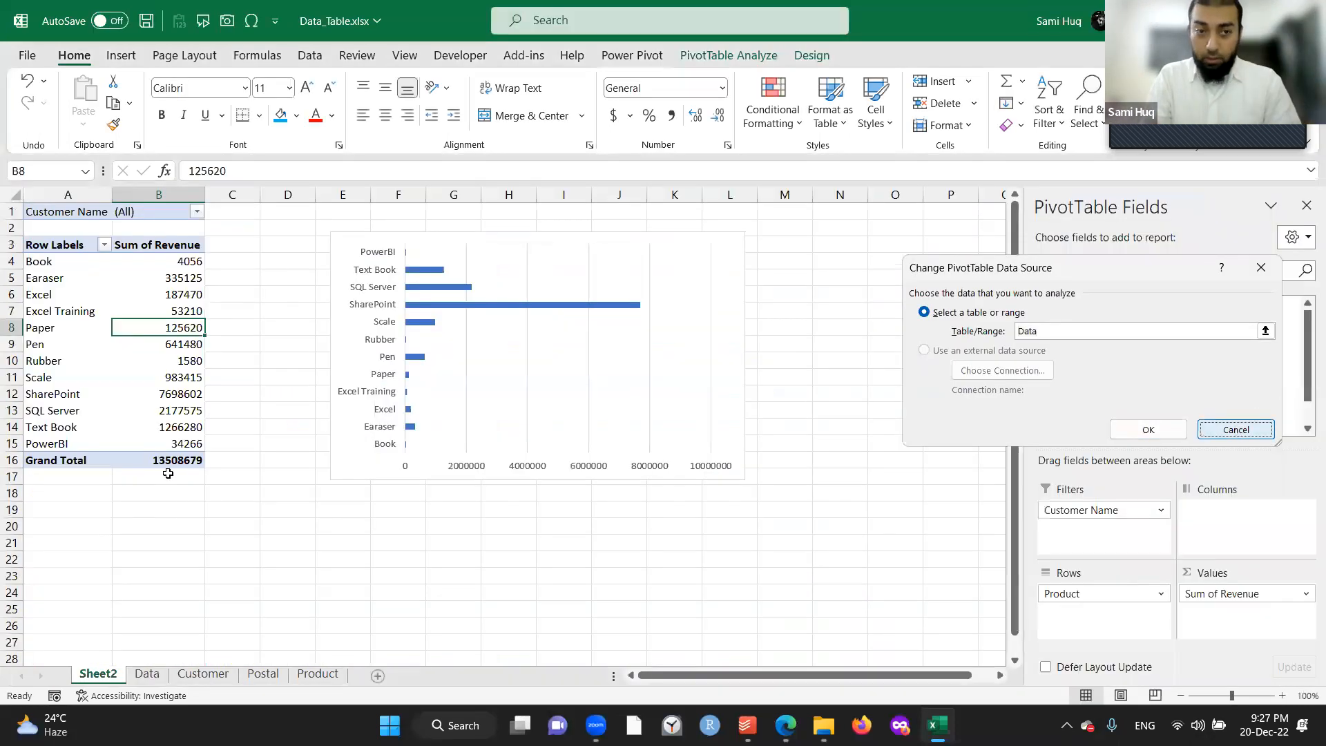
{"action": "key", "text": "ctrl+Page_Down"}
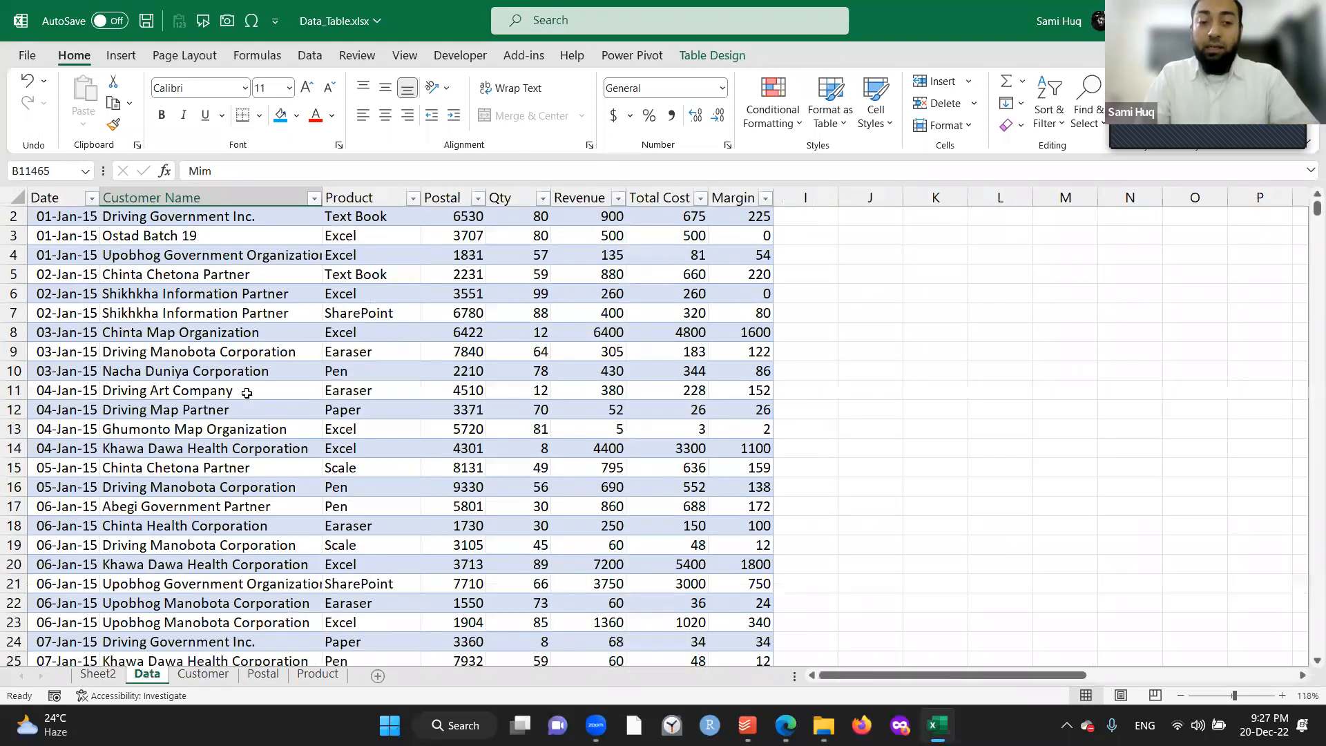
{"action": "left_click", "coordinate": [246, 392]}
{"action": "key", "text": "Left"}
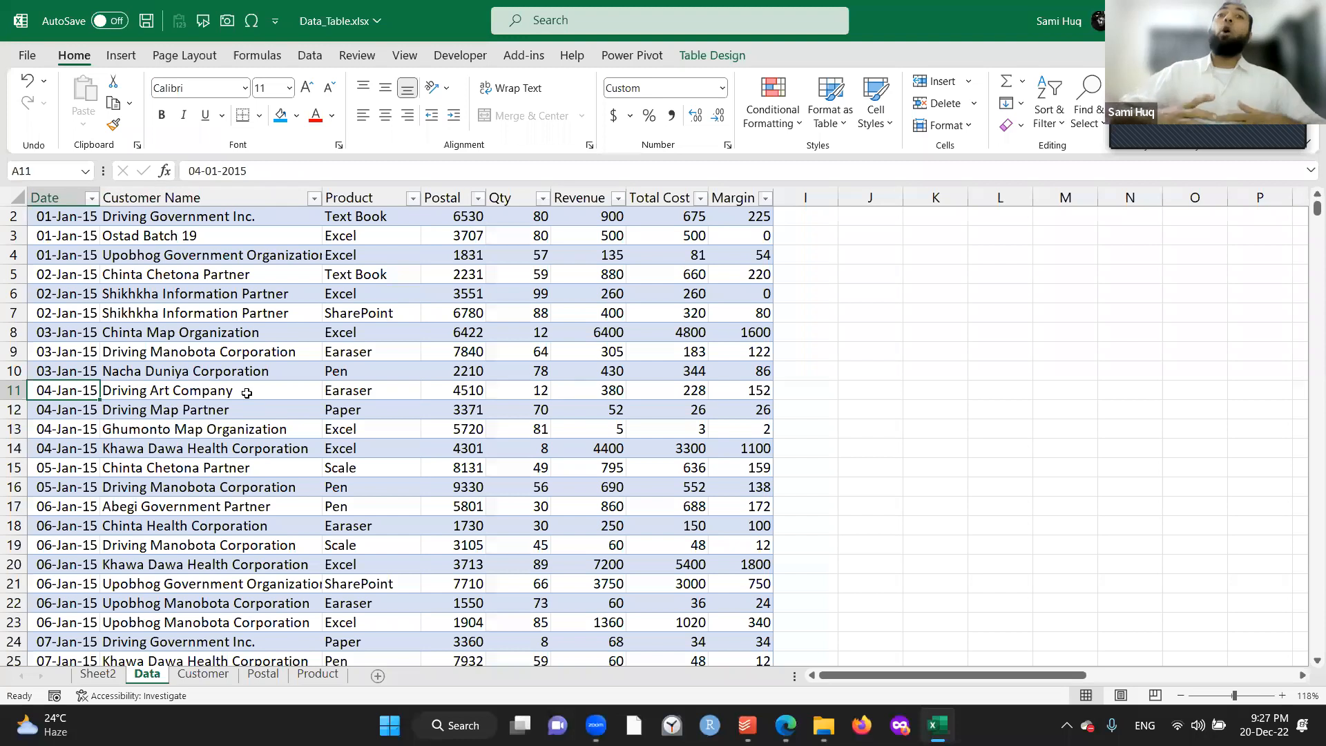
{"action": "key", "text": "ctrl+Down"}
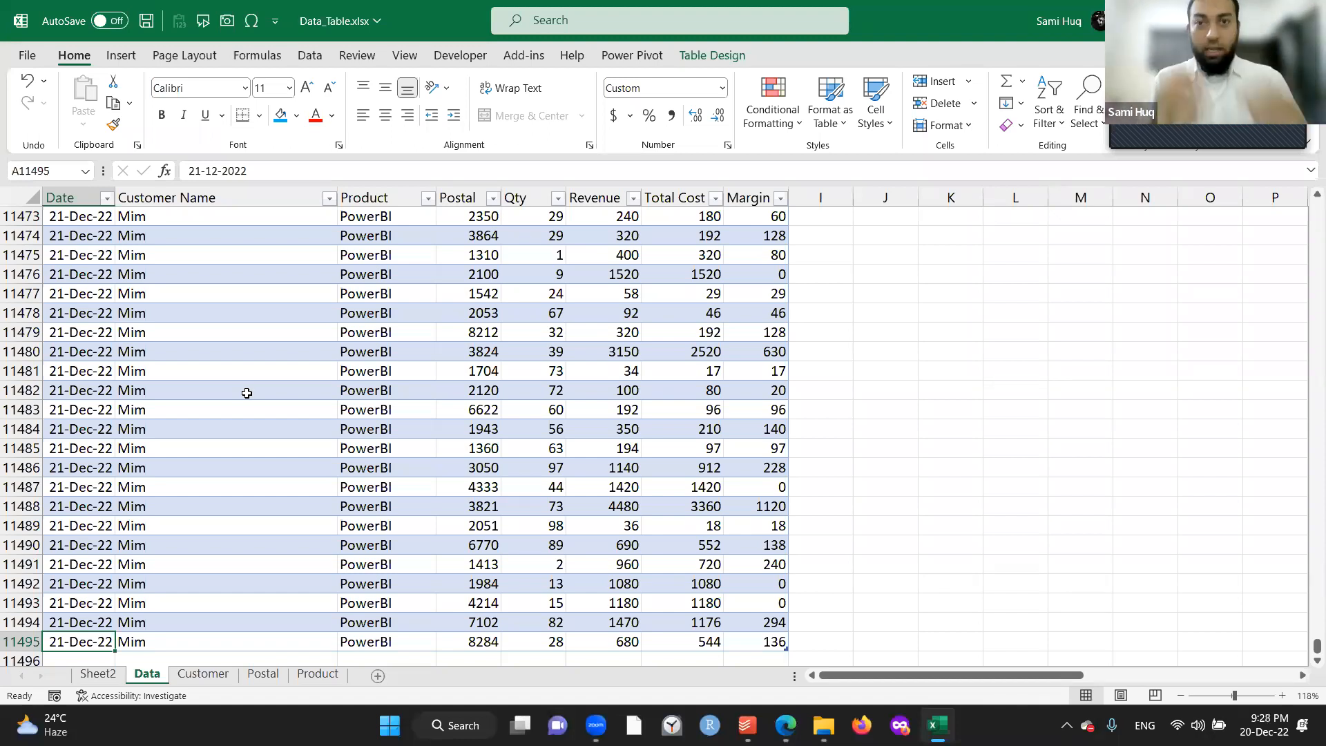
{"action": "left_click", "coordinate": [222, 424]}
Insert a Customer Name slicer for the PivotTable on Sheet2, place it beside the chart, and enlarge it to about 4.3" by 2.64".
{"action": "left_click", "coordinate": [98, 673]}
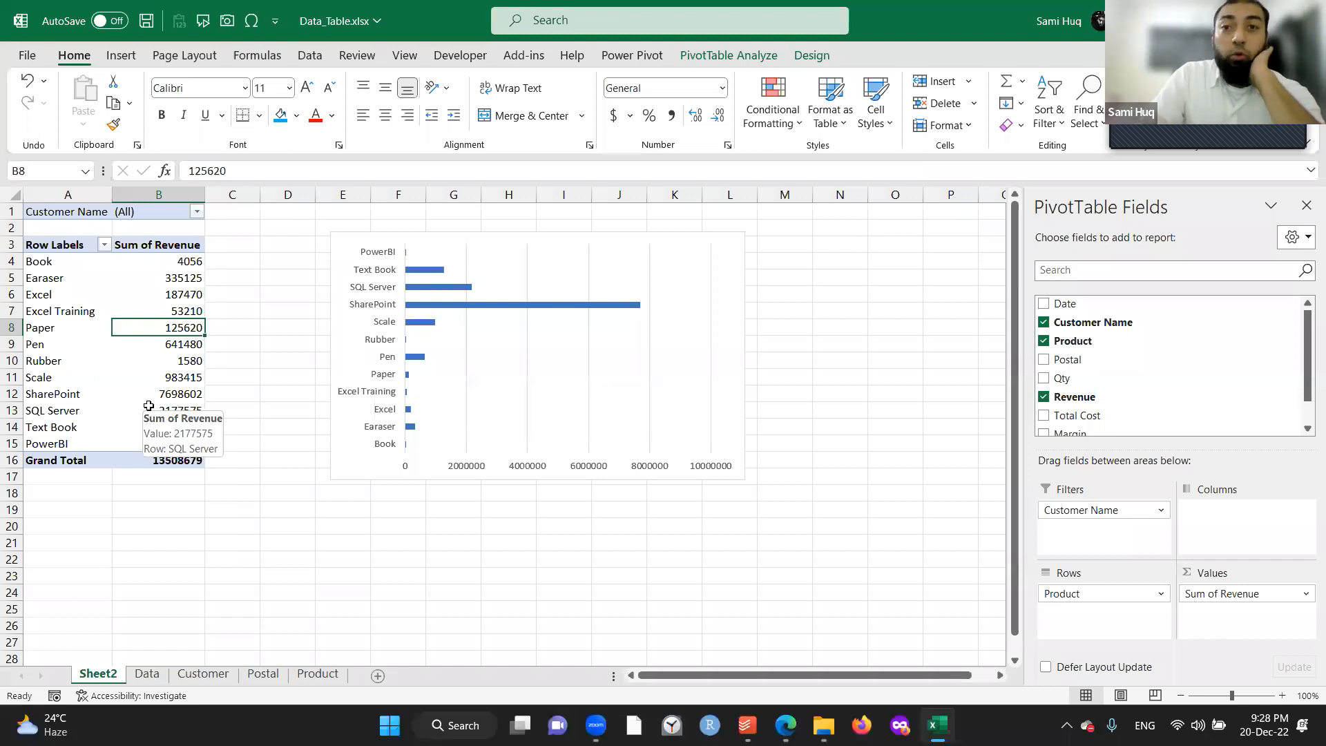
{"action": "left_click", "coordinate": [727, 62]}
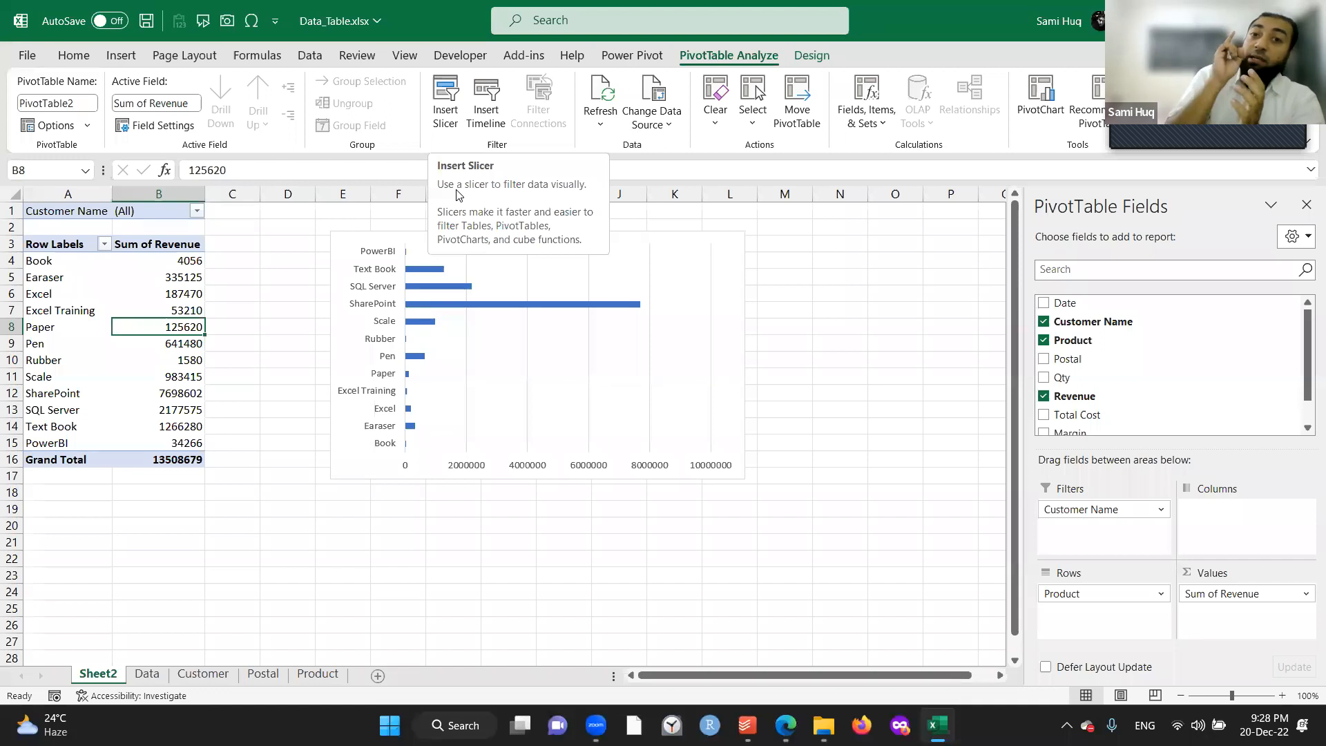
{"action": "left_click", "coordinate": [448, 111]}
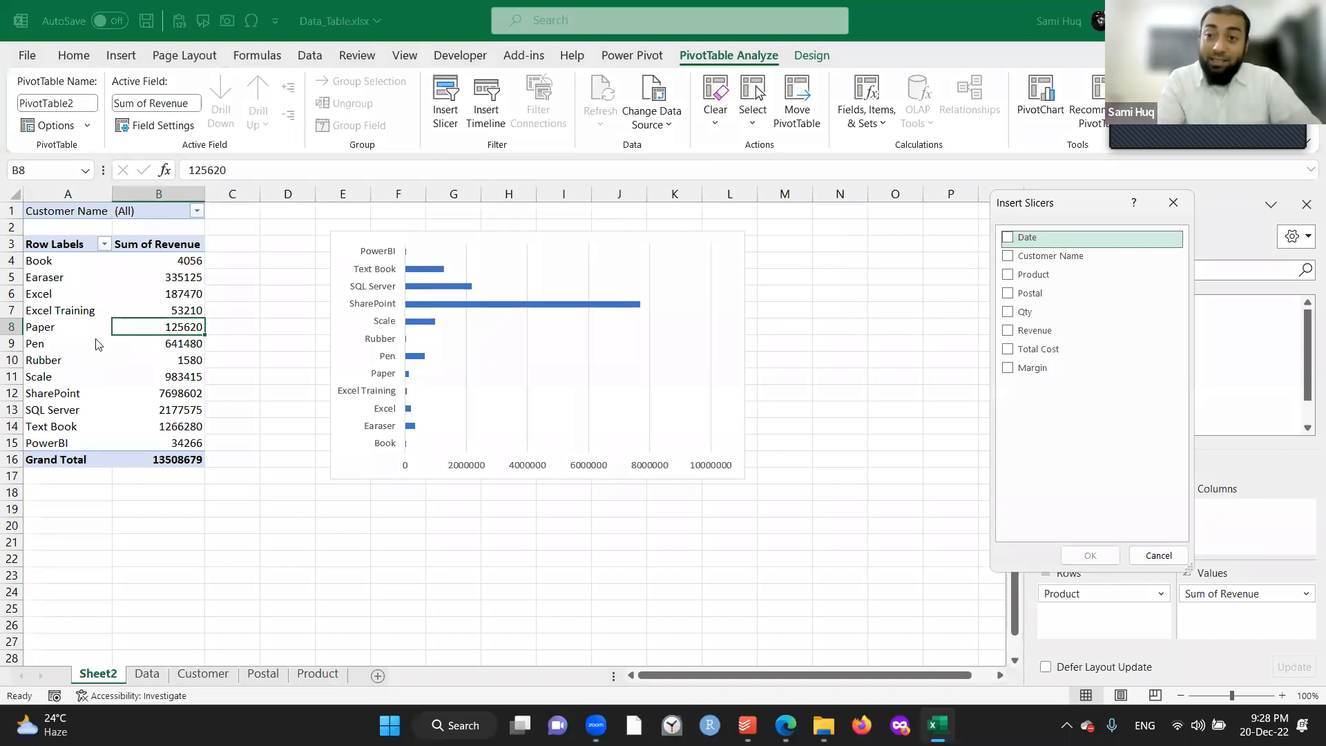
{"action": "left_click", "coordinate": [1046, 256]}
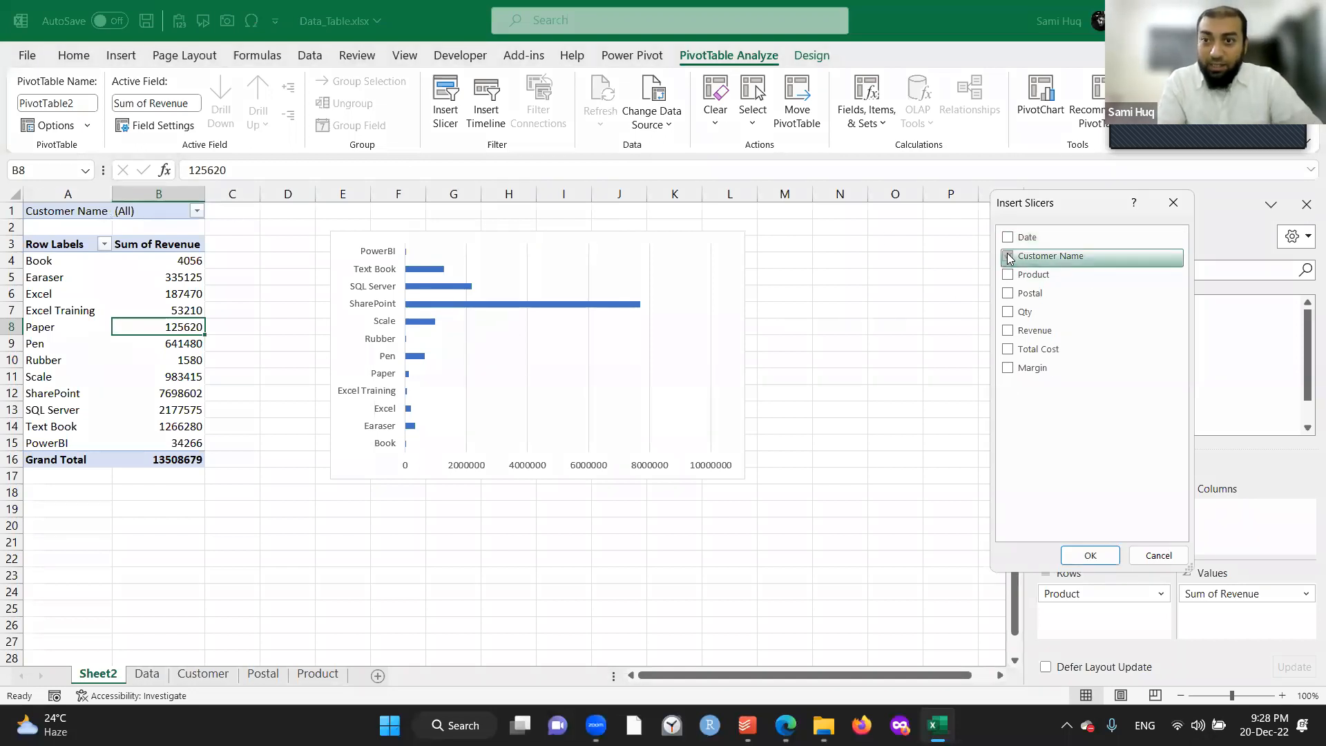
{"action": "left_click", "coordinate": [1091, 556]}
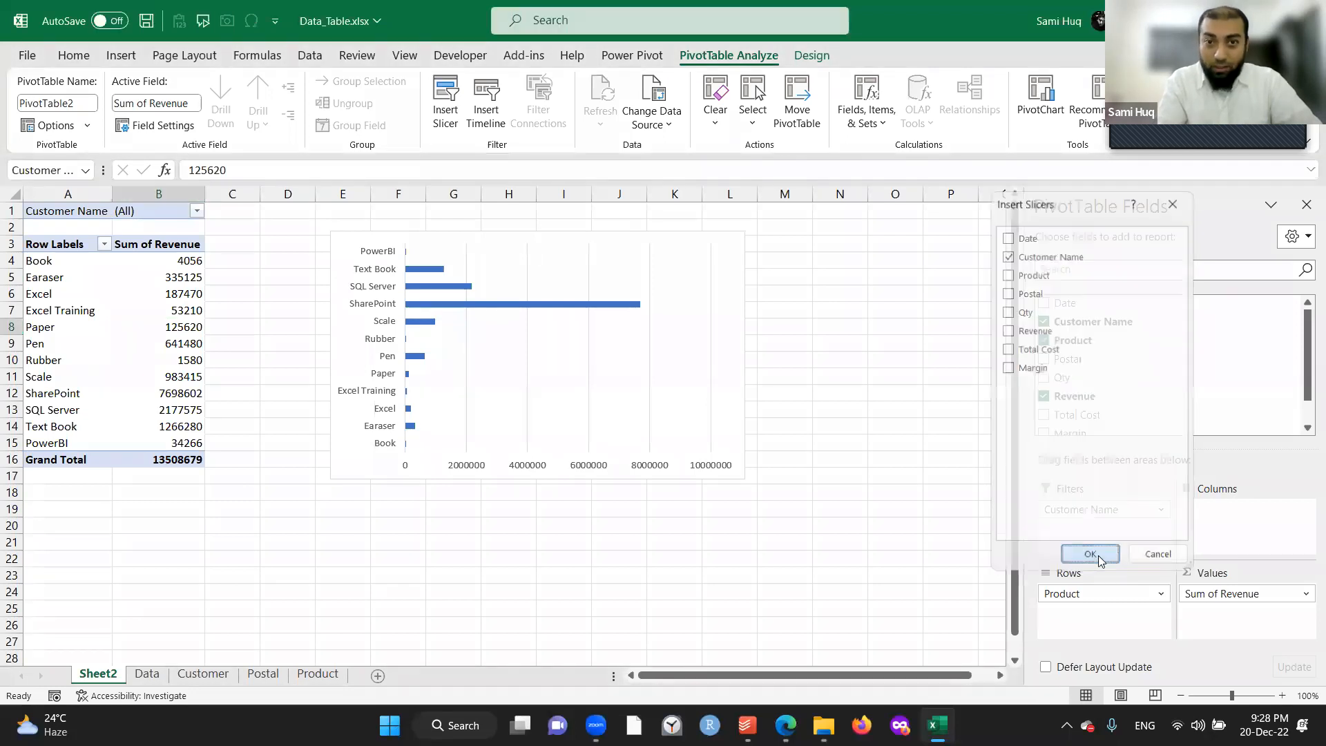
{"action": "left_click_drag", "start_coordinate": [508, 333], "coordinate": [919, 241]}
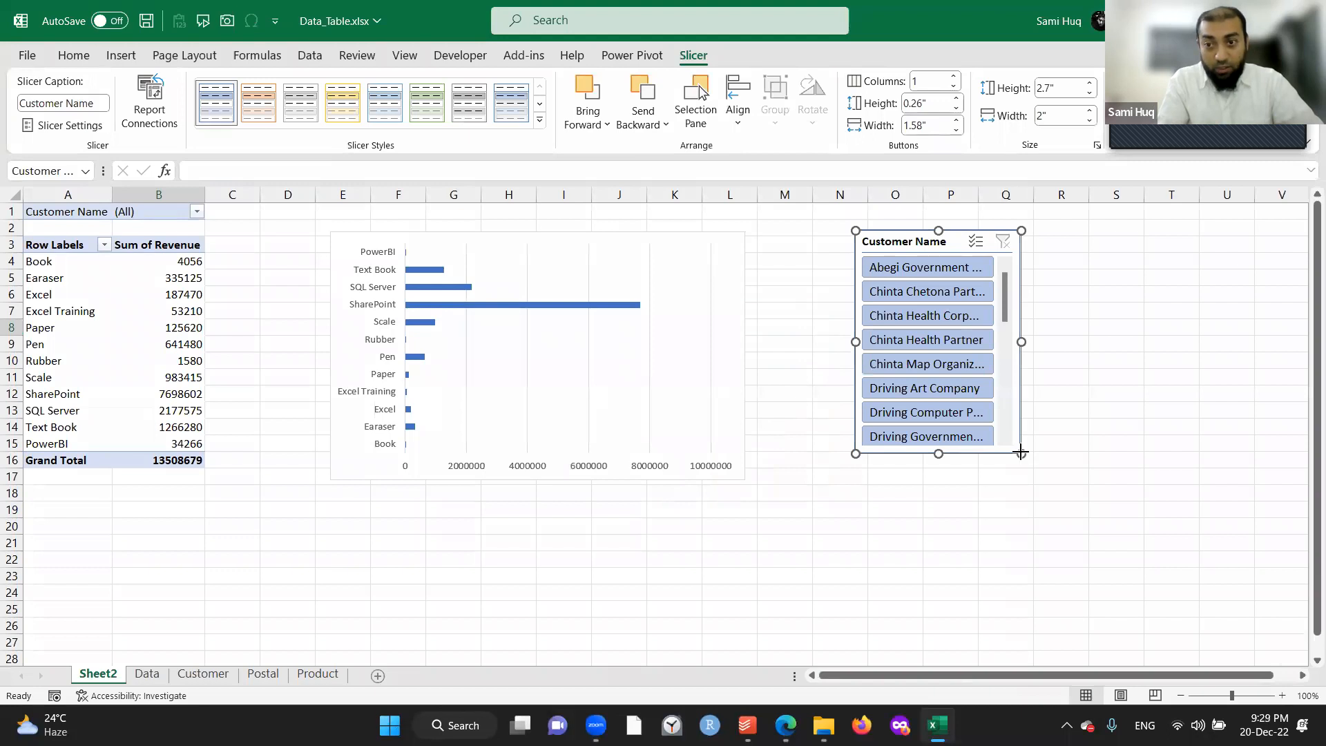
{"action": "left_click_drag", "start_coordinate": [1071, 557], "coordinate": [1075, 587]}
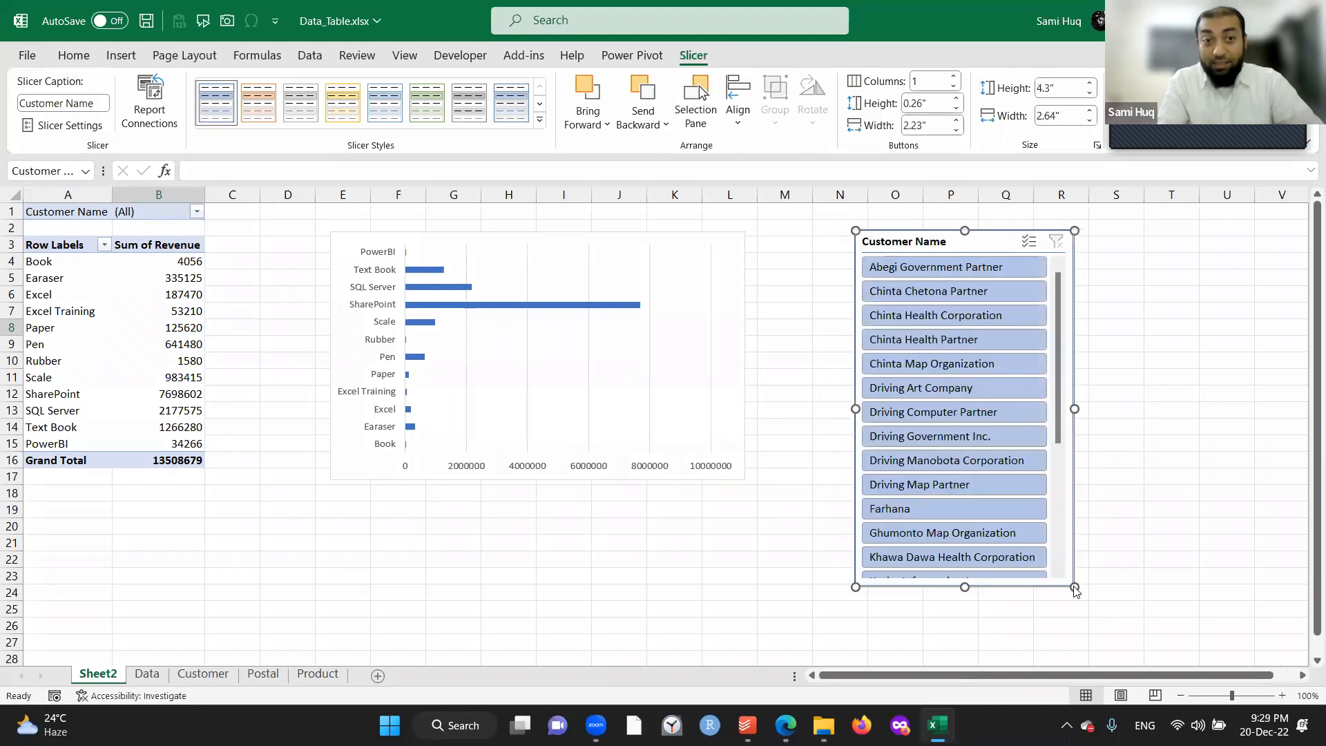
Filter the PivotTable by Chinta Health Partner through its Customer Name report filter and close the field list.
{"action": "left_click", "coordinate": [196, 211]}
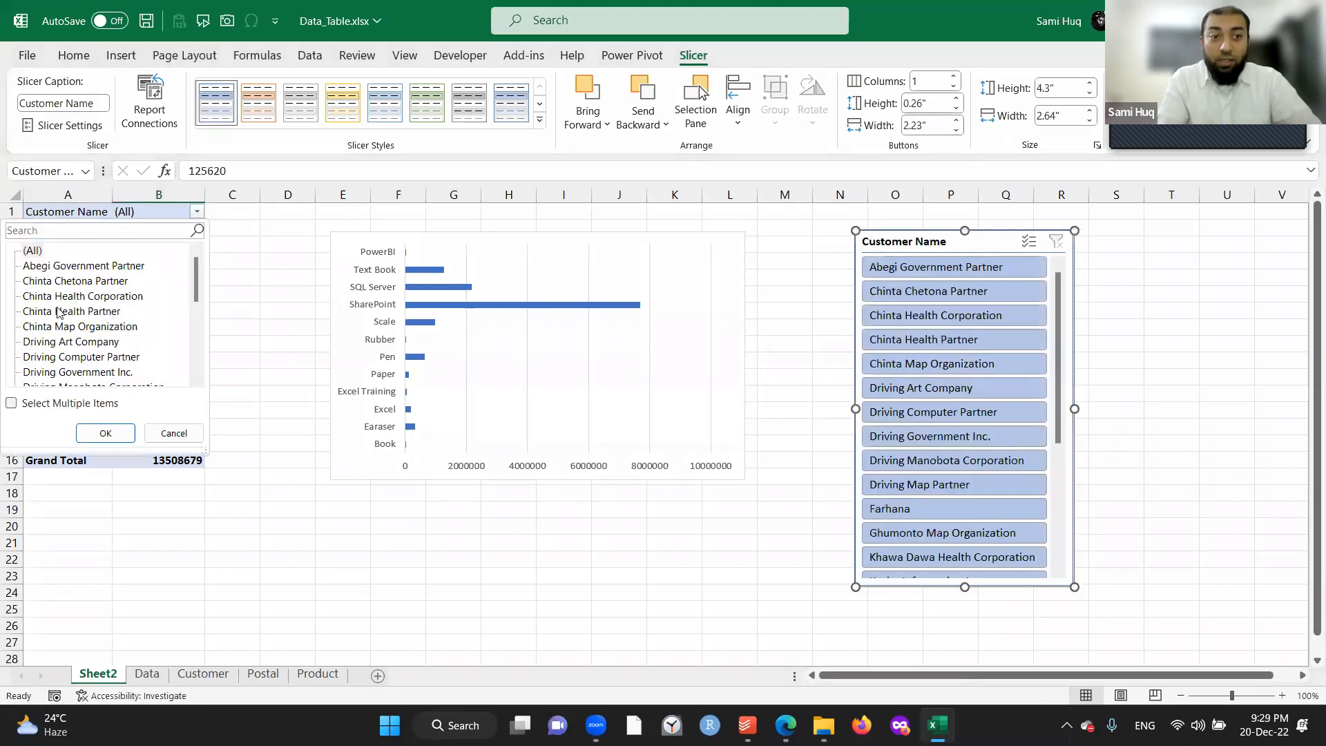
{"action": "left_click", "coordinate": [60, 312]}
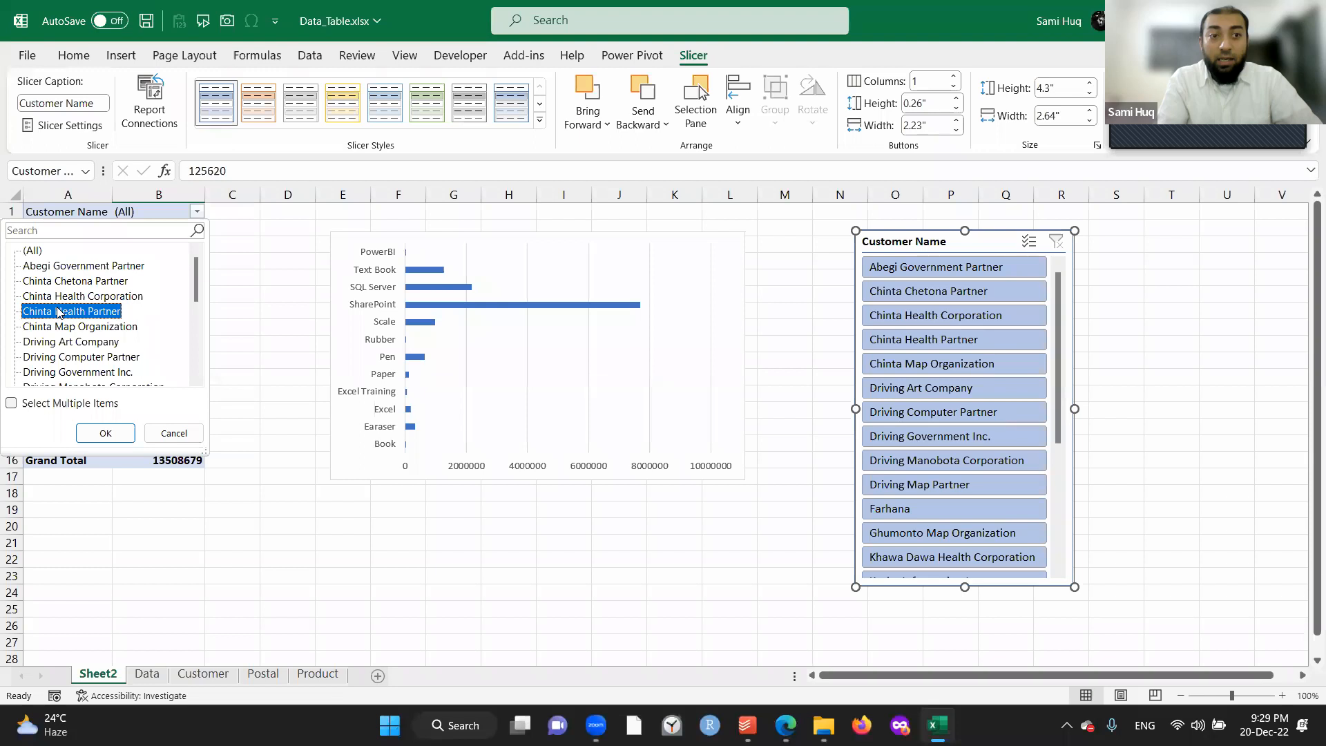
{"action": "left_click", "coordinate": [110, 431]}
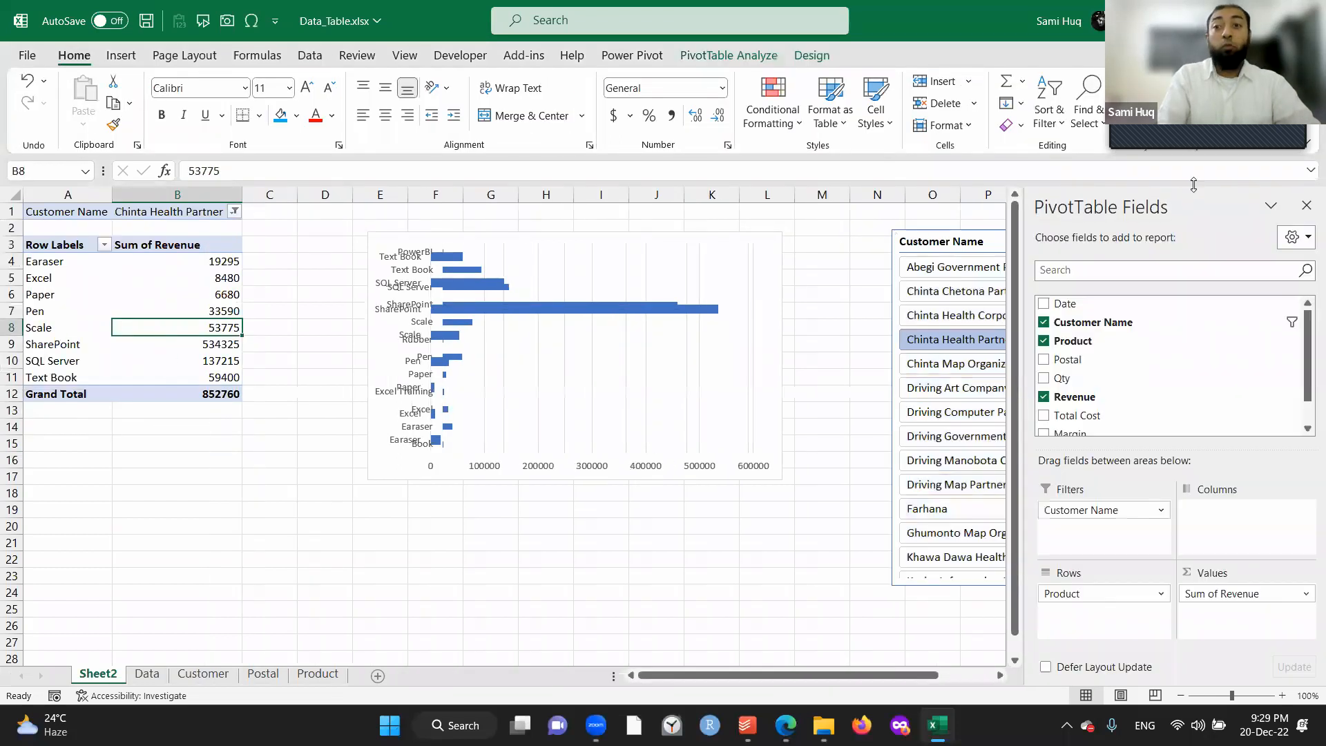
{"action": "left_click", "coordinate": [1306, 207]}
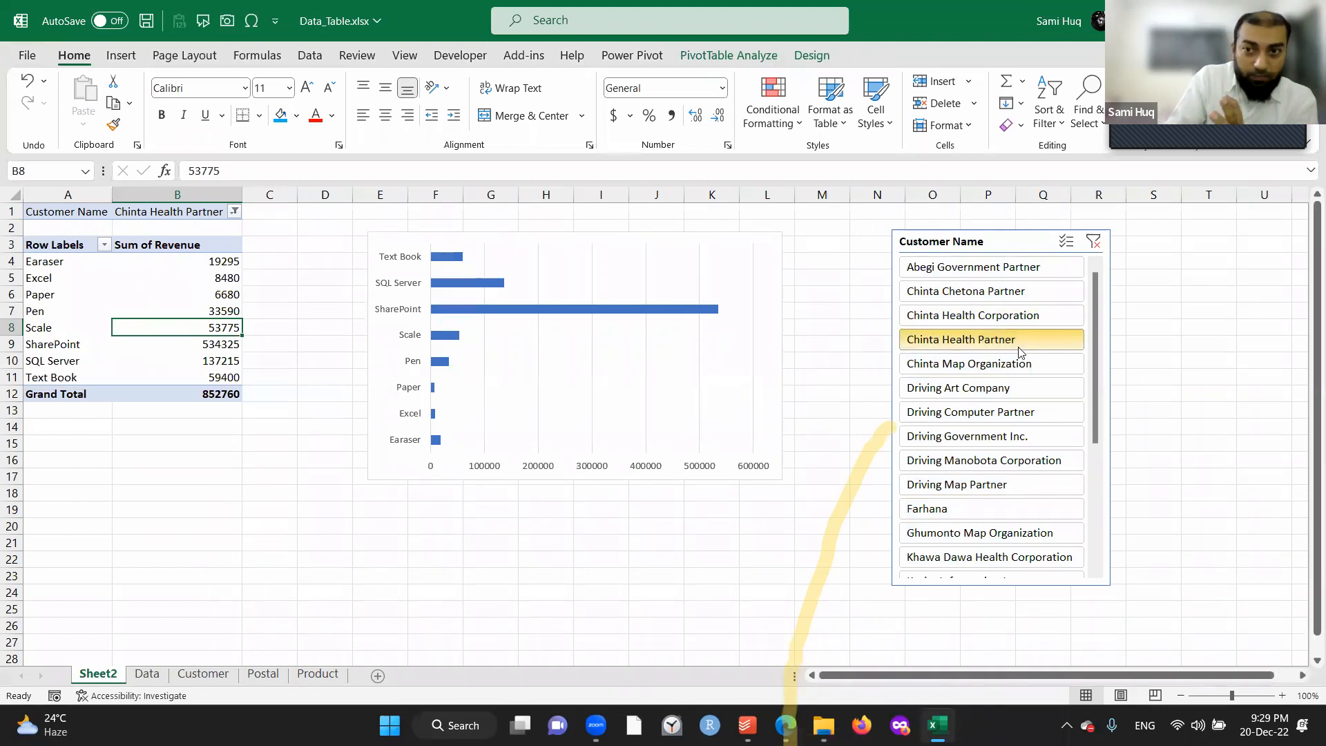
Use the slicer to filter by Driving Art Company, and extend the selection to Chinta Health Corporation through Driving Art Company.
{"action": "left_click", "coordinate": [981, 390]}
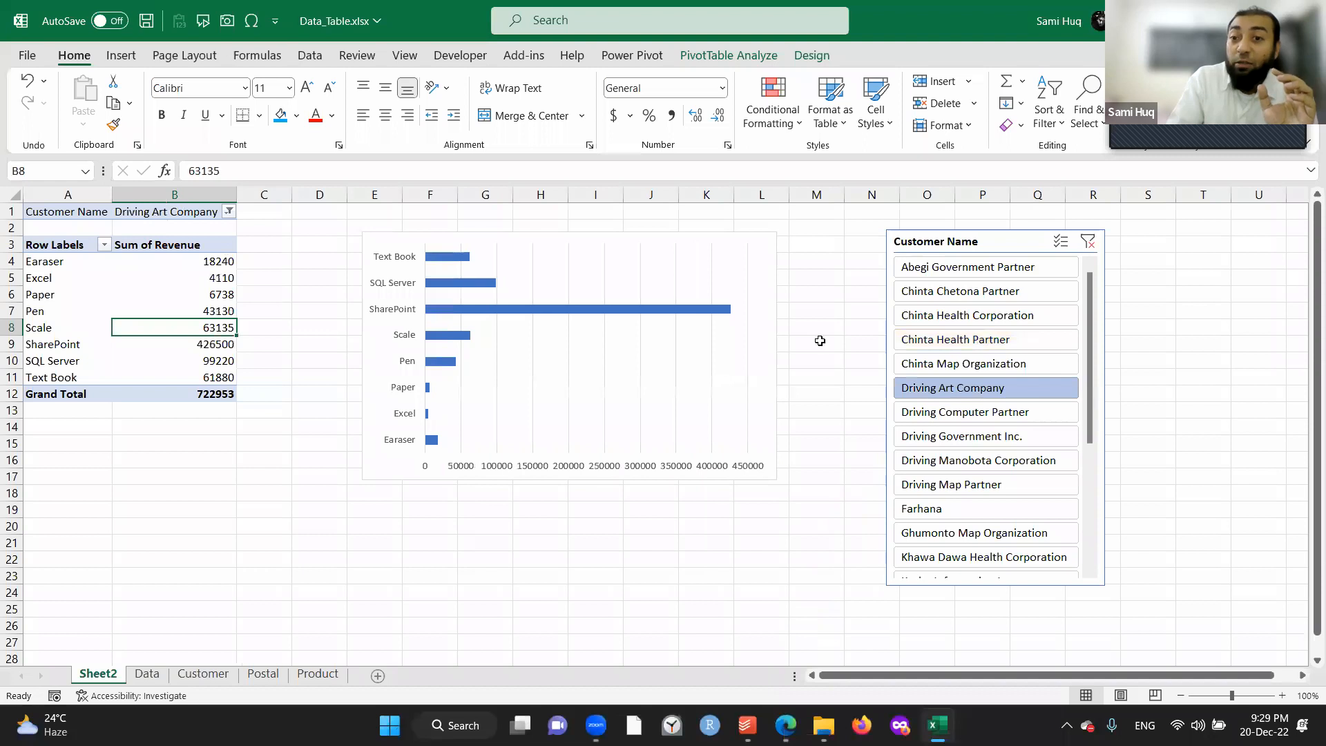
{"action": "left_click", "coordinate": [984, 315]}
{"action": "left_click_drag", "start_coordinate": [984, 365], "coordinate": [985, 388]}
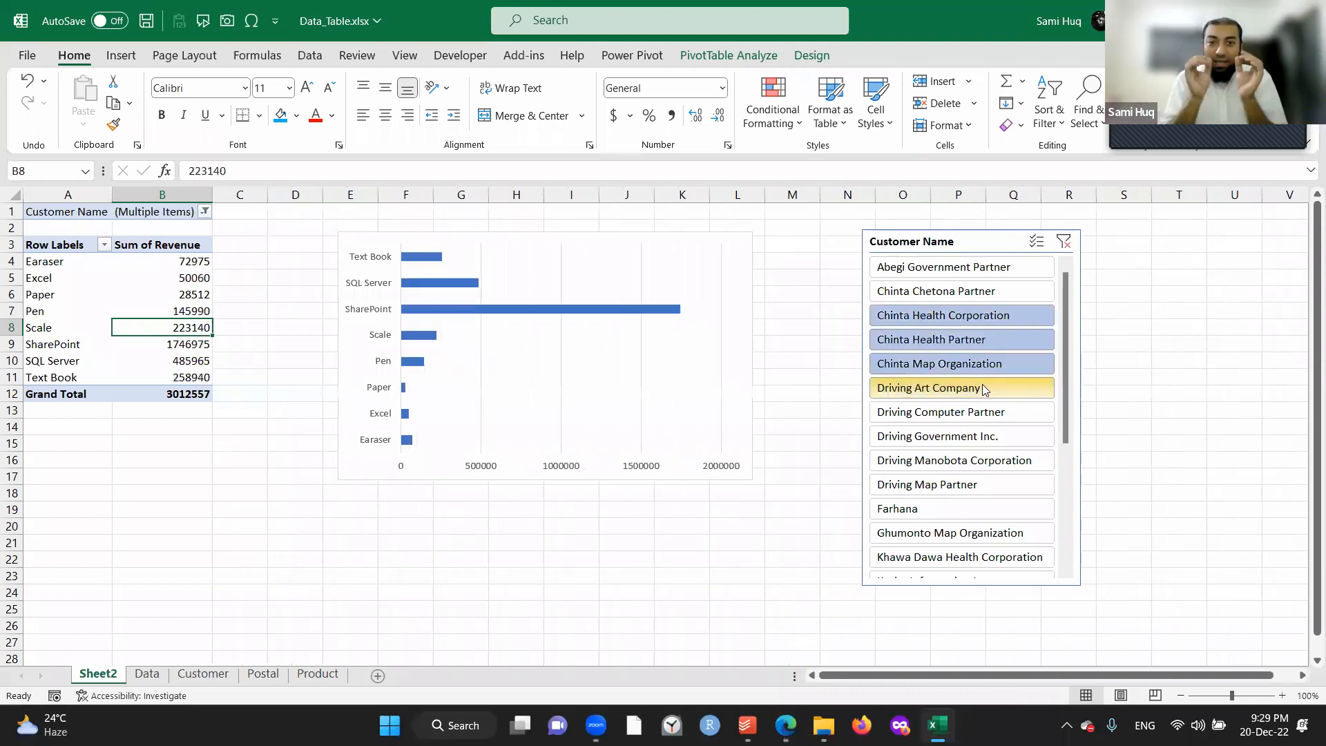
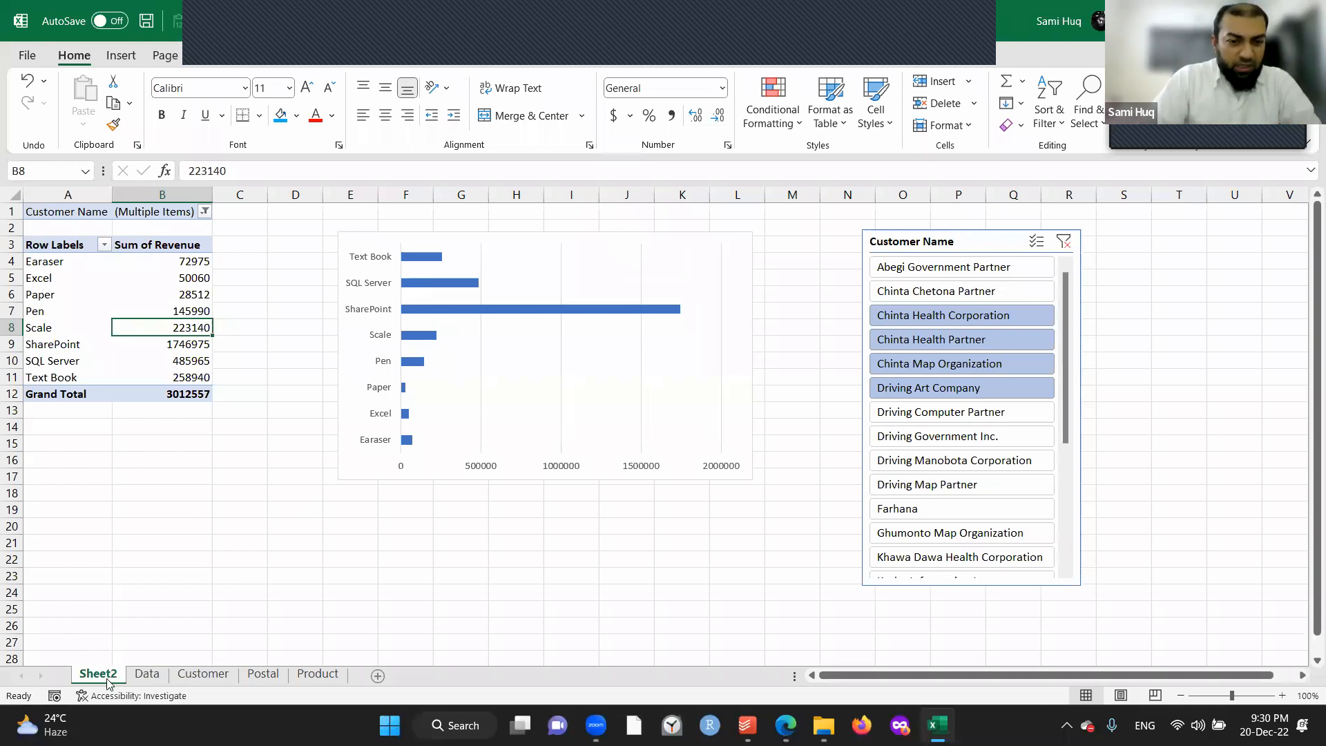
Create a PivotTable from the Data table on a new worksheet, with Date as rows and the sum of Revenue as values.
{"action": "left_click", "coordinate": [147, 673]}
{"action": "left_click", "coordinate": [134, 58]}
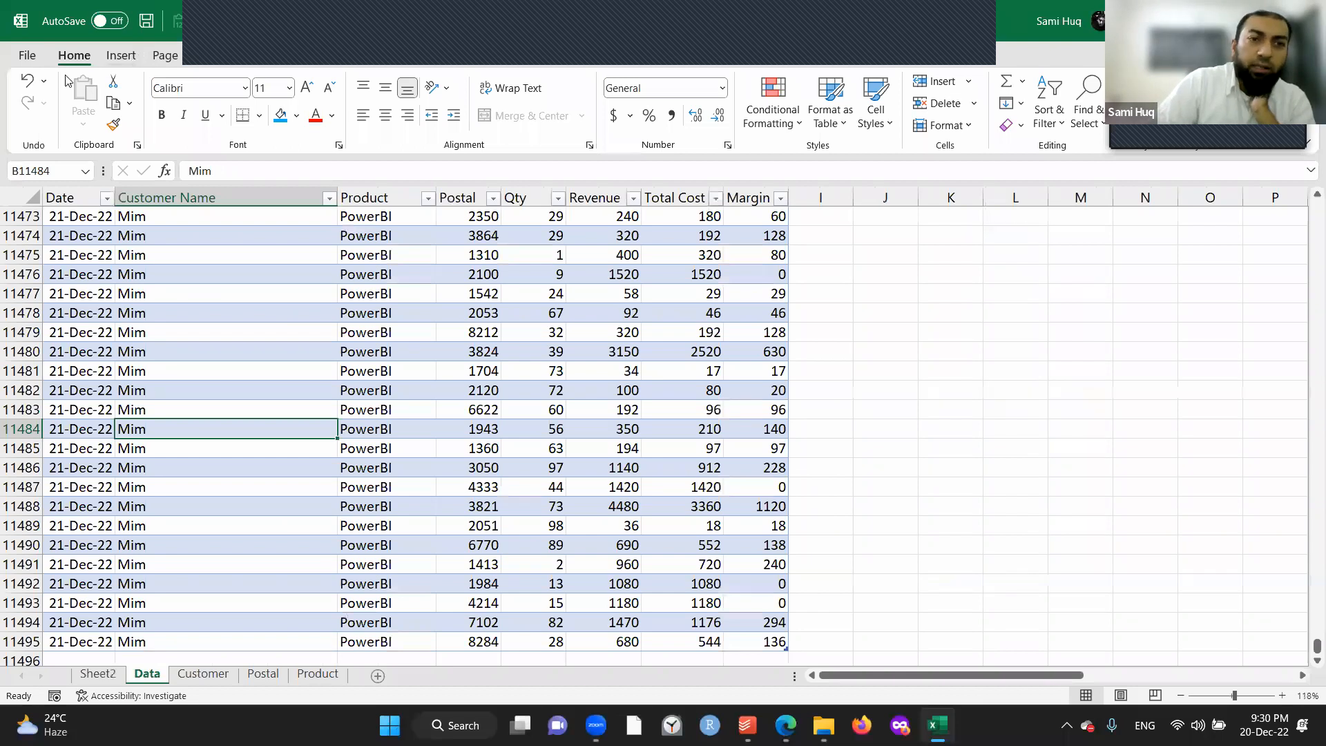
{"action": "left_click", "coordinate": [43, 96]}
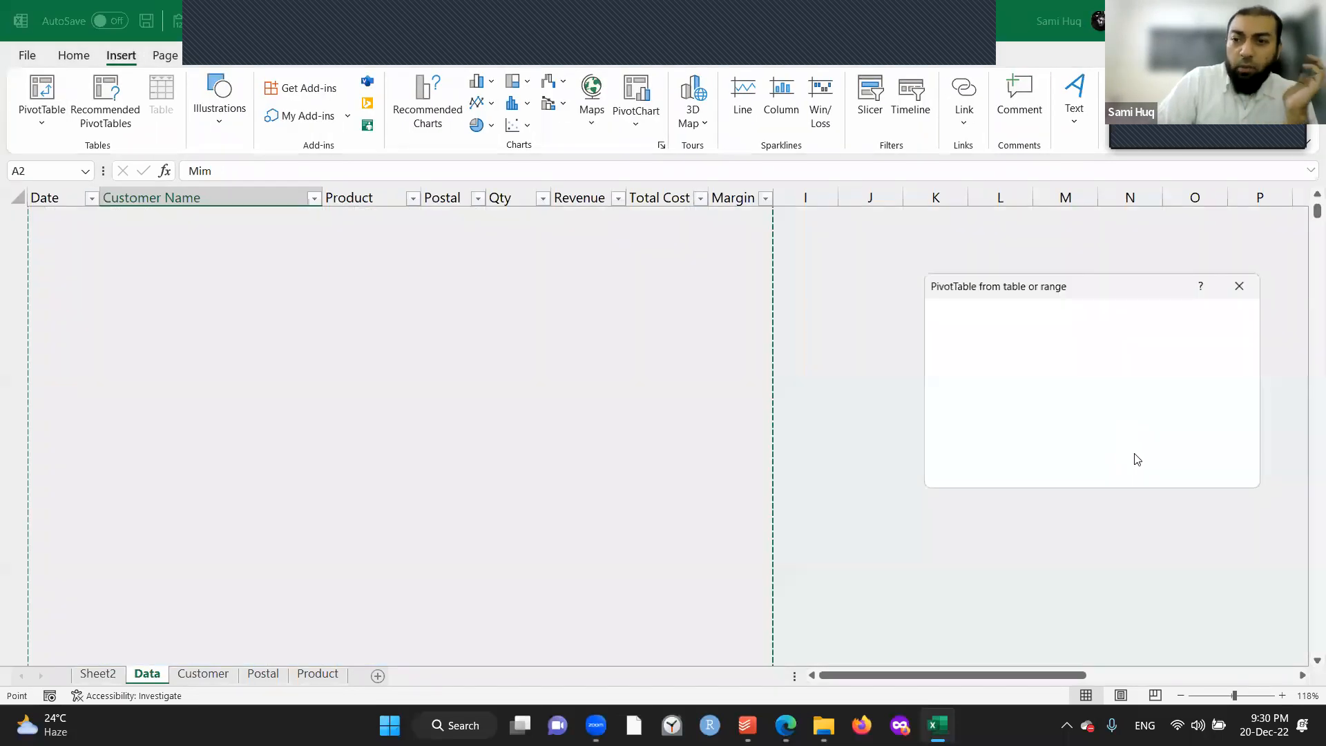
{"action": "left_click", "coordinate": [1158, 474]}
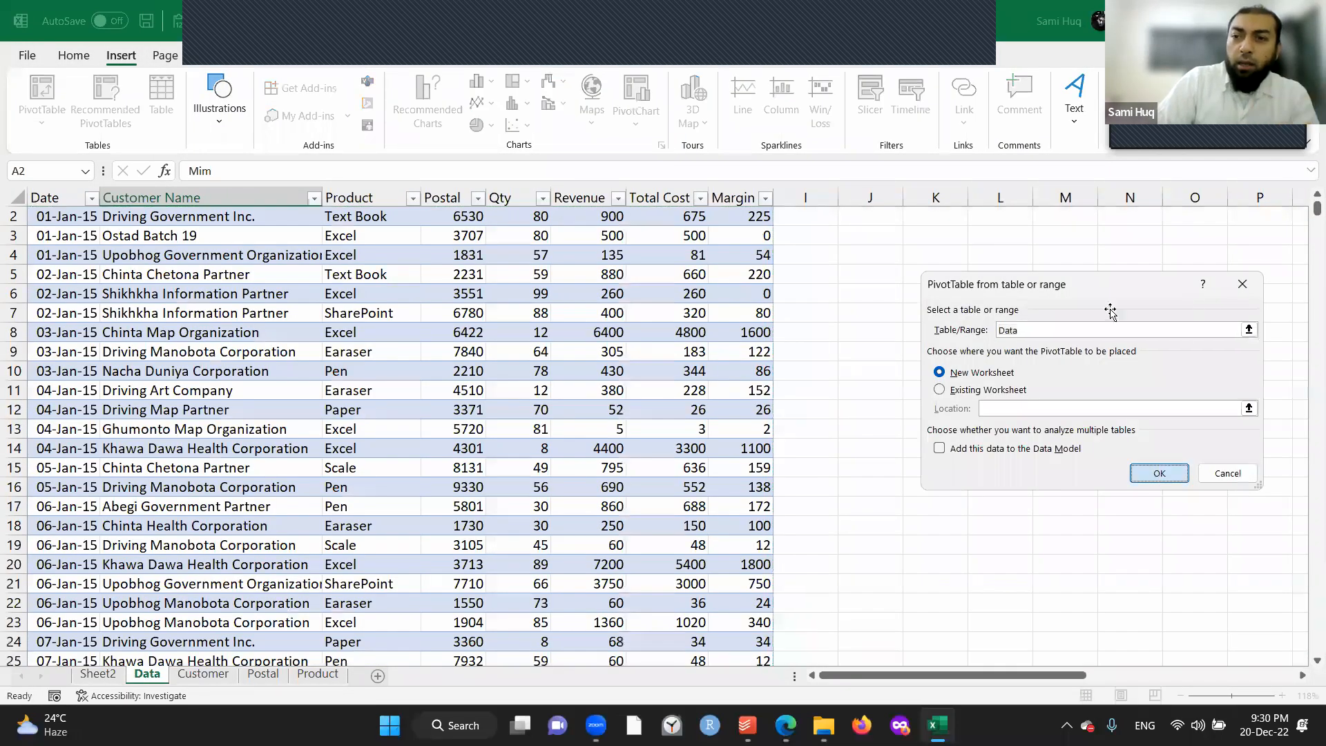
{"action": "left_click", "coordinate": [1043, 303]}
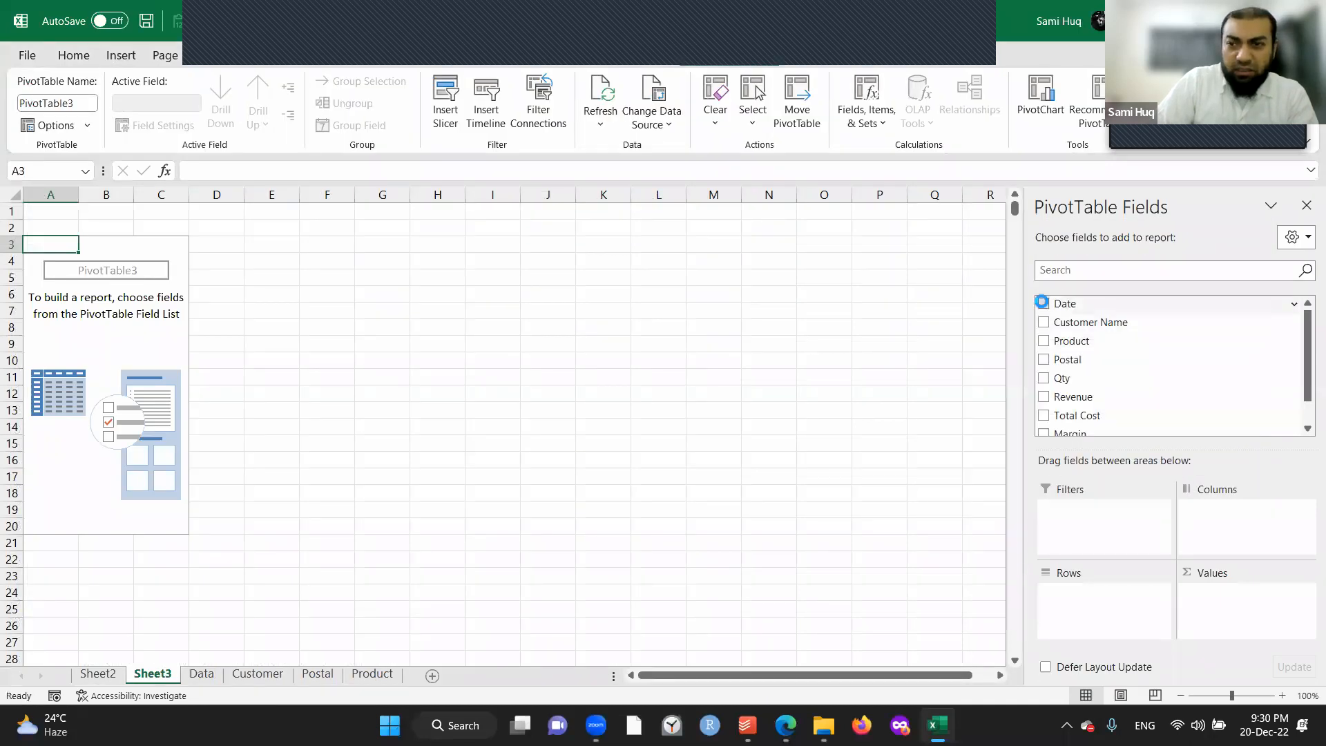
{"action": "left_click", "coordinate": [1044, 397]}
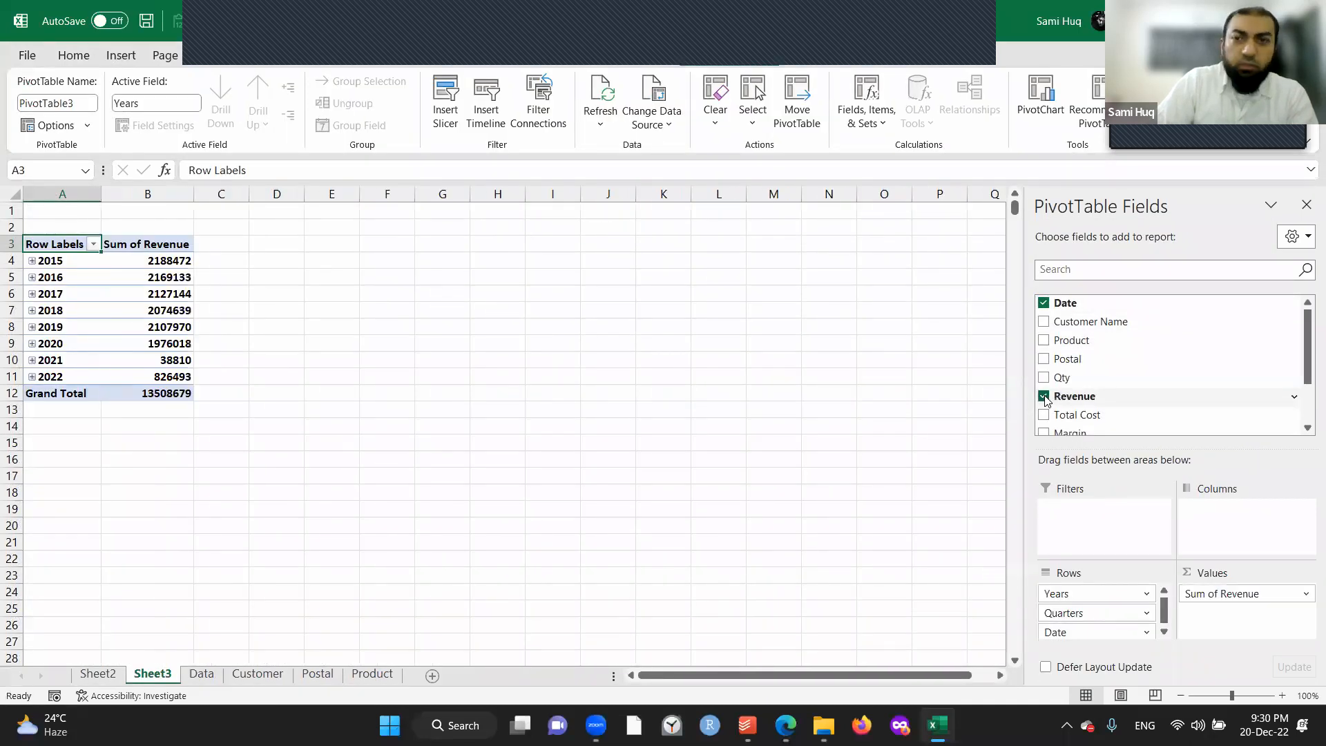
Insert a PivotChart from the Clean Chart template and move it clear of the new PivotTable.
{"action": "left_click", "coordinate": [1039, 100]}
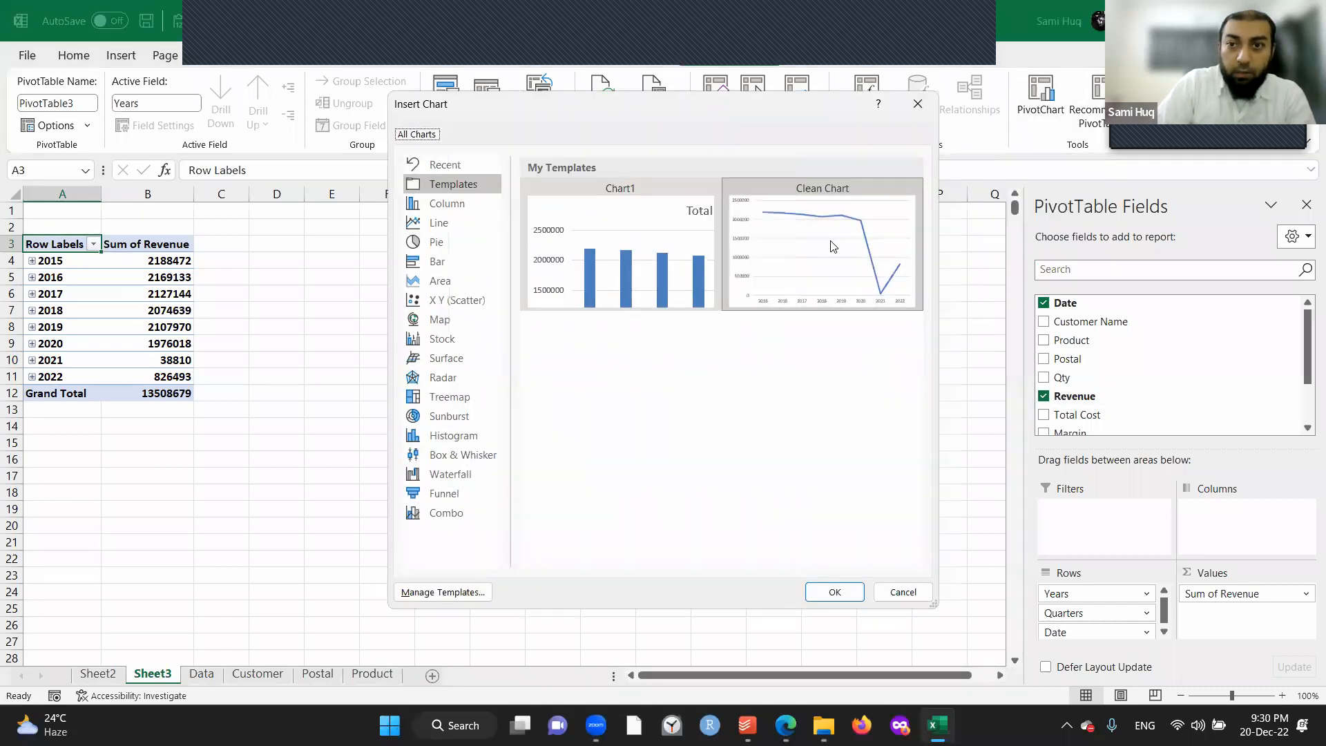
{"action": "left_click", "coordinate": [839, 592]}
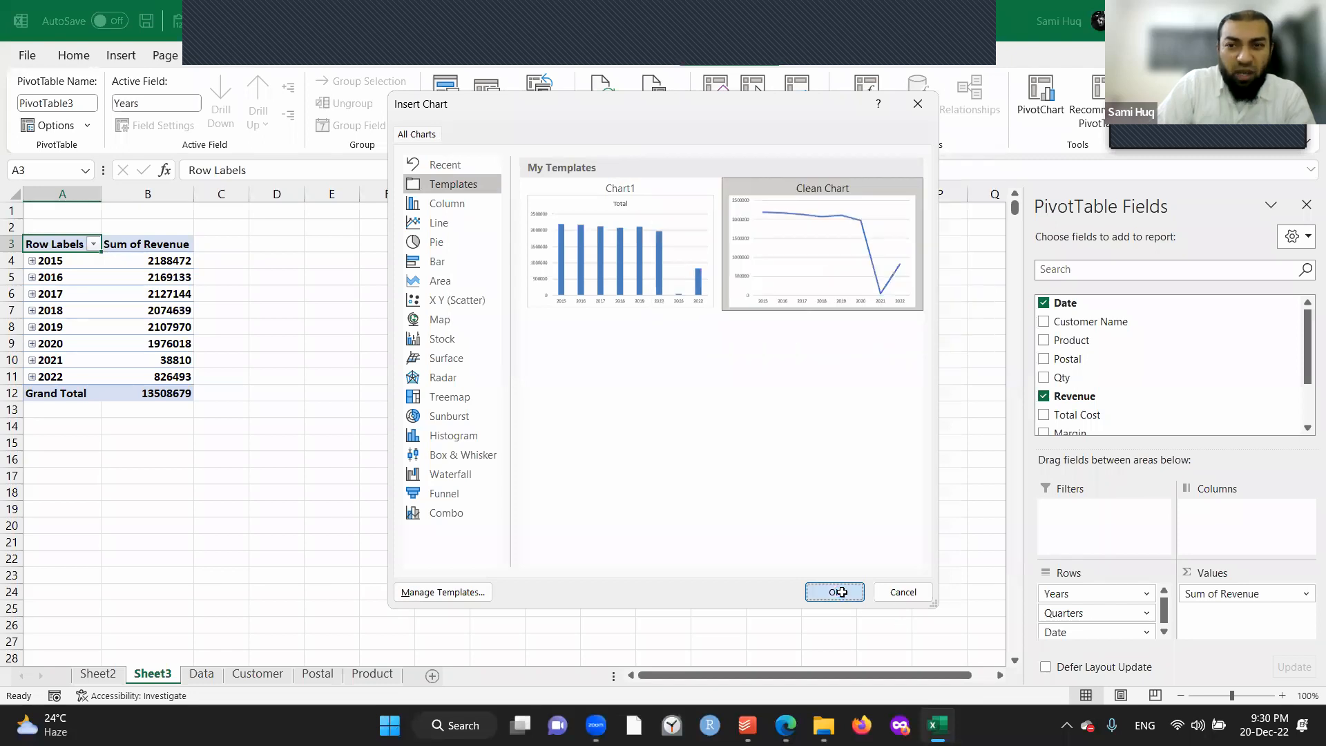
{"action": "left_click_drag", "start_coordinate": [677, 309], "coordinate": [878, 282]}
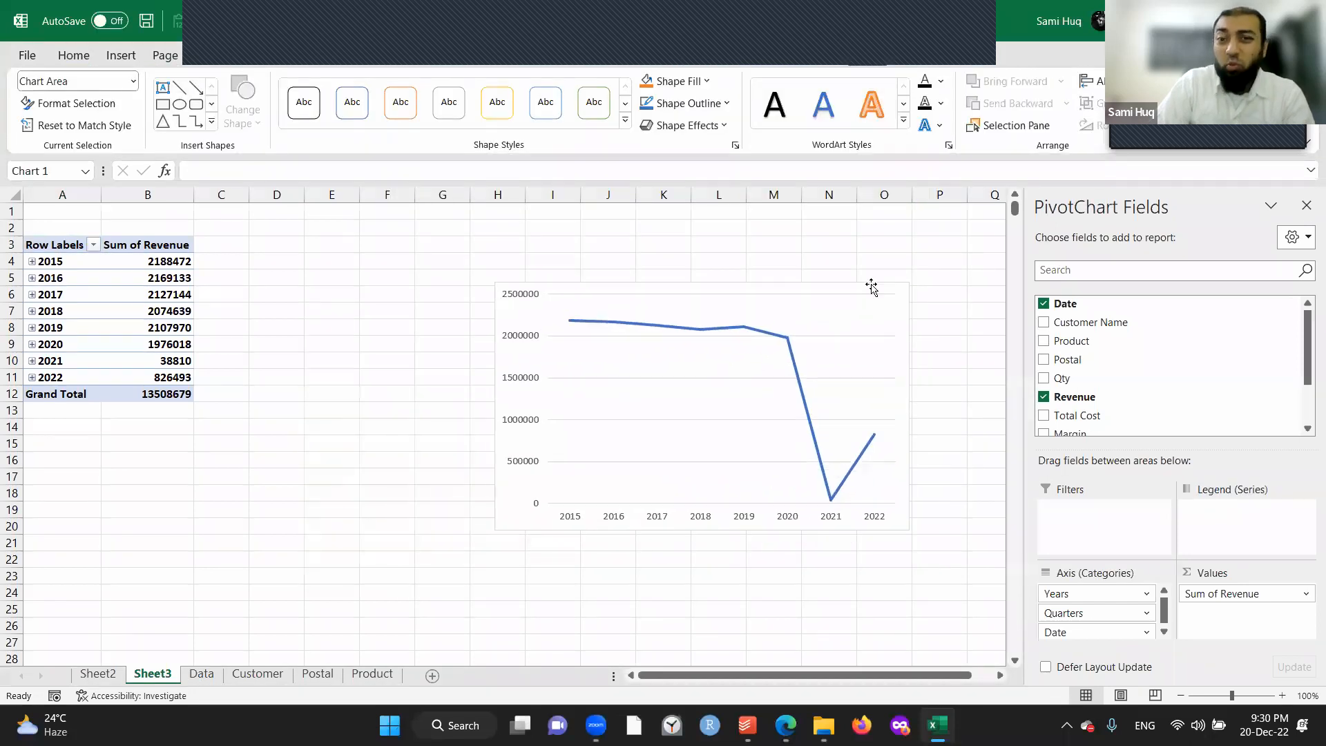
Expand the whole Years field of the PivotTable down to quarters and months.
{"action": "left_click", "coordinate": [66, 262]}
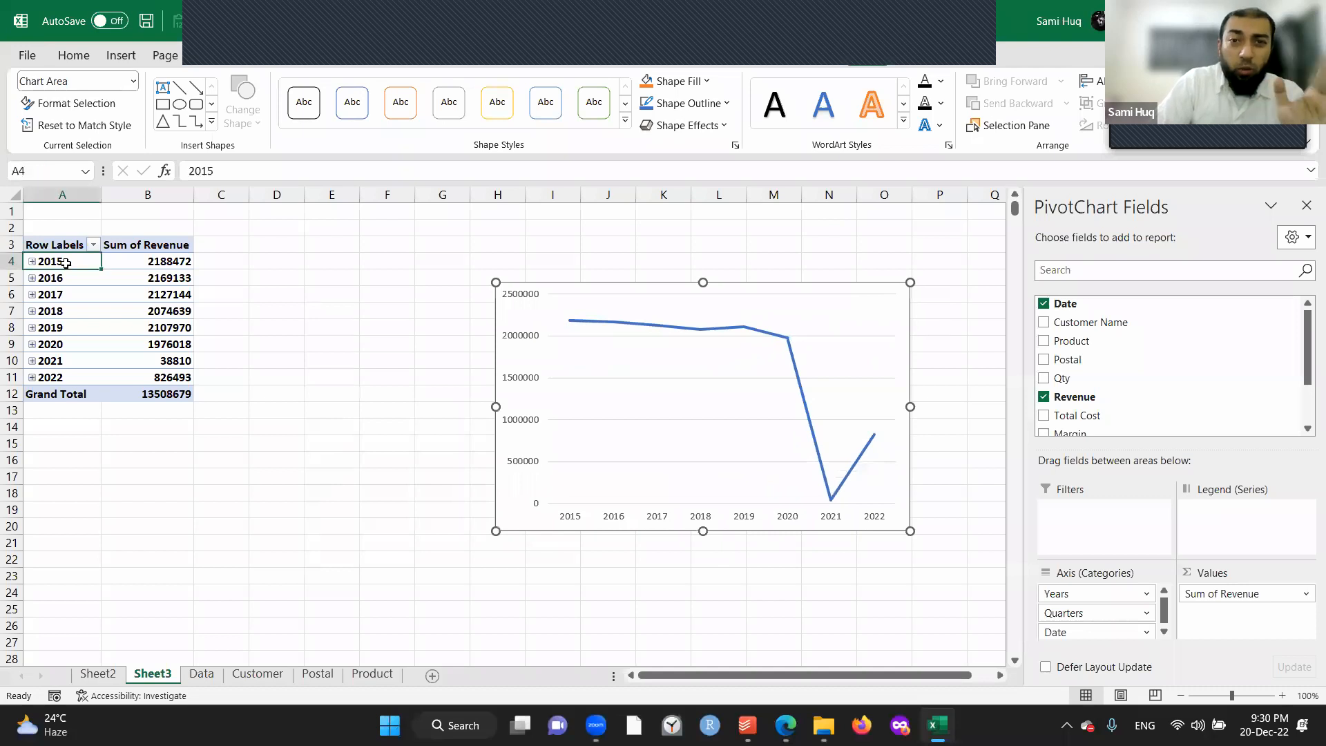
{"action": "left_click", "coordinate": [970, 15]}
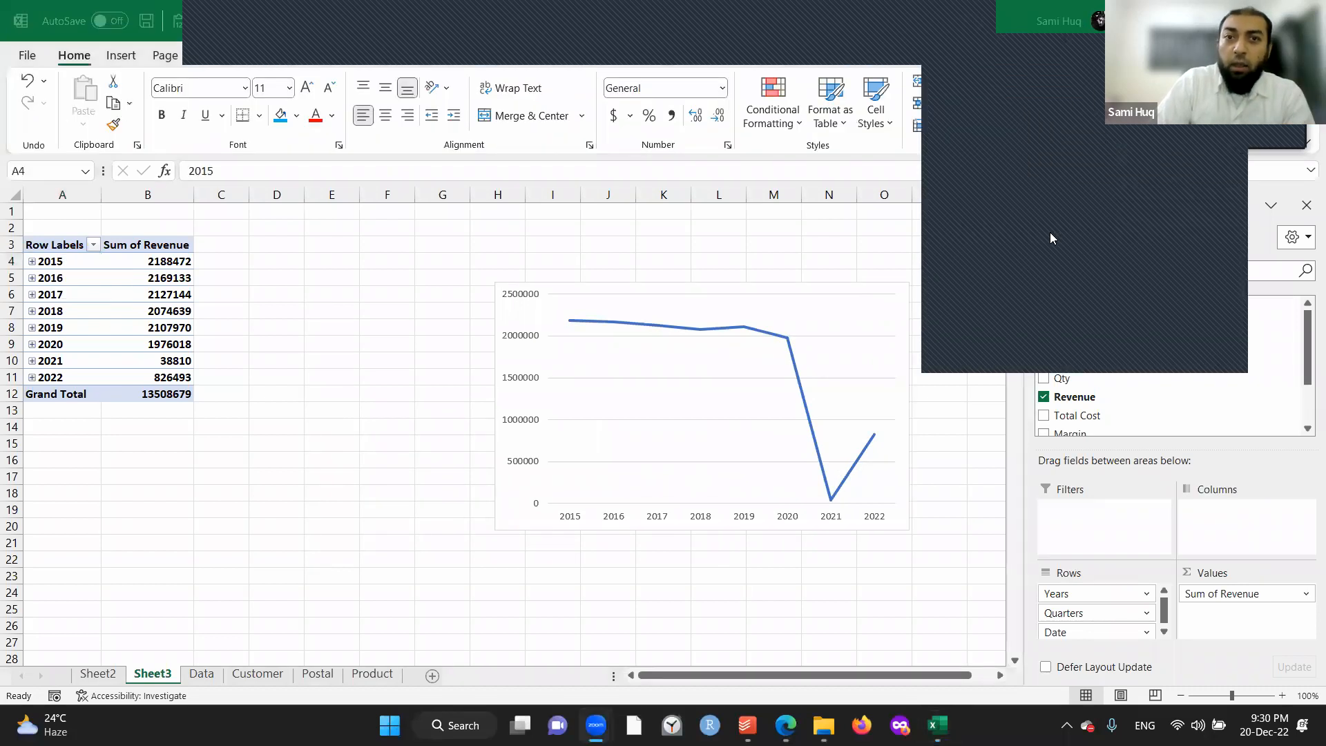
{"action": "left_click", "coordinate": [726, 24]}
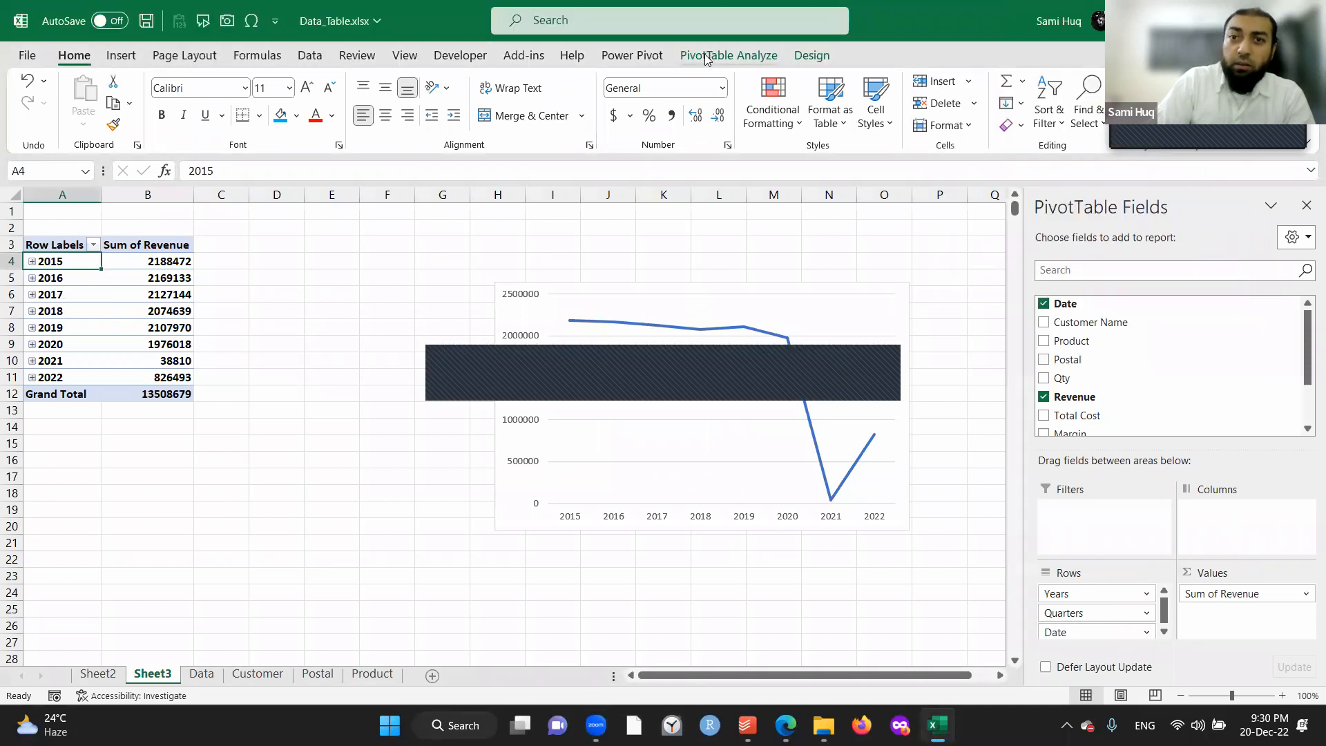
{"action": "left_click", "coordinate": [706, 58]}
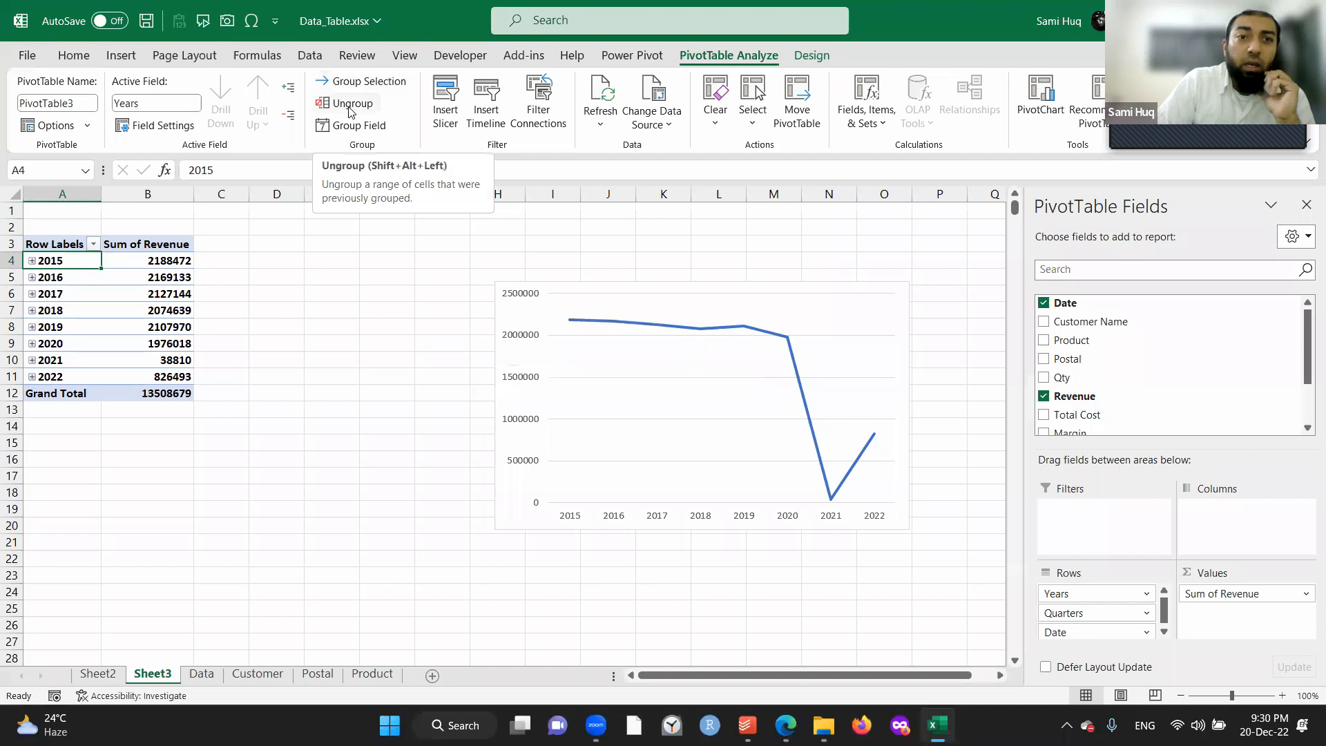
{"action": "left_click", "coordinate": [289, 89]}
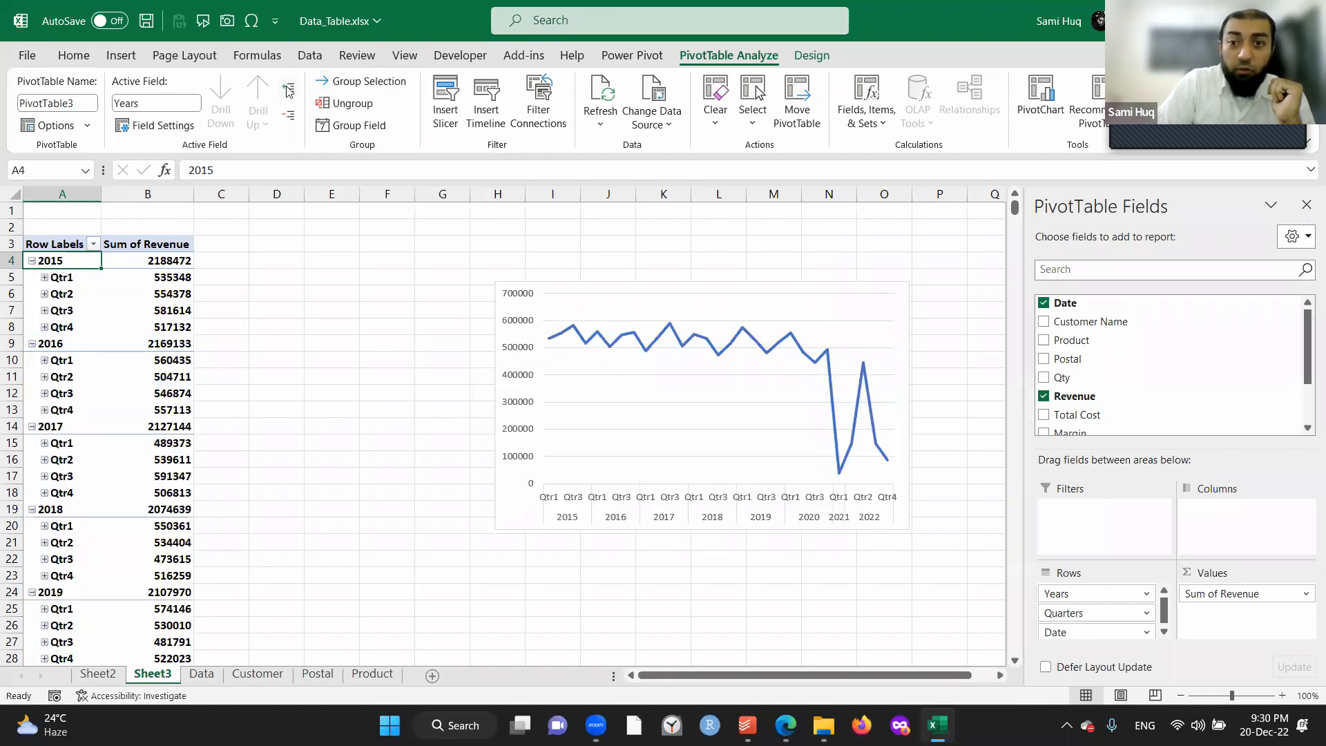
{"action": "left_click", "coordinate": [289, 90]}
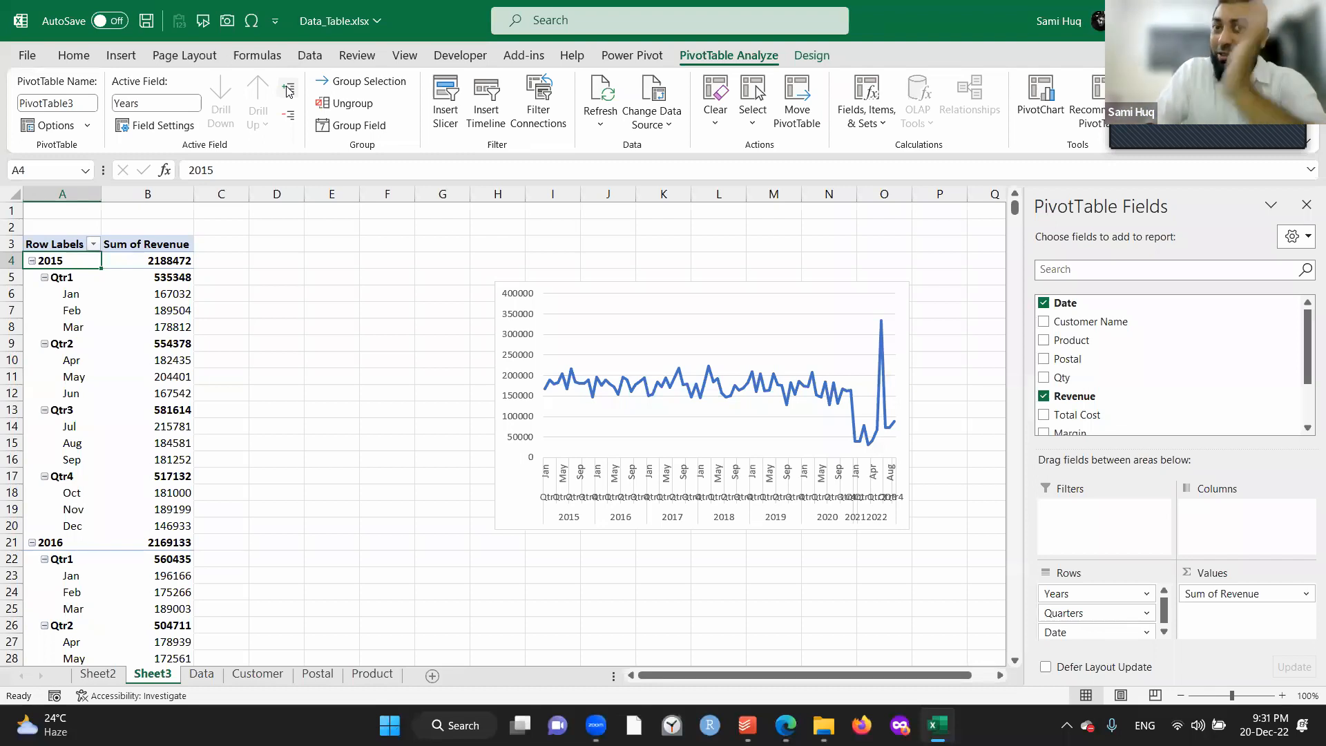
Add two columns headed Year and Month after the Margin column of the Data table.
{"action": "left_click", "coordinate": [214, 678]}
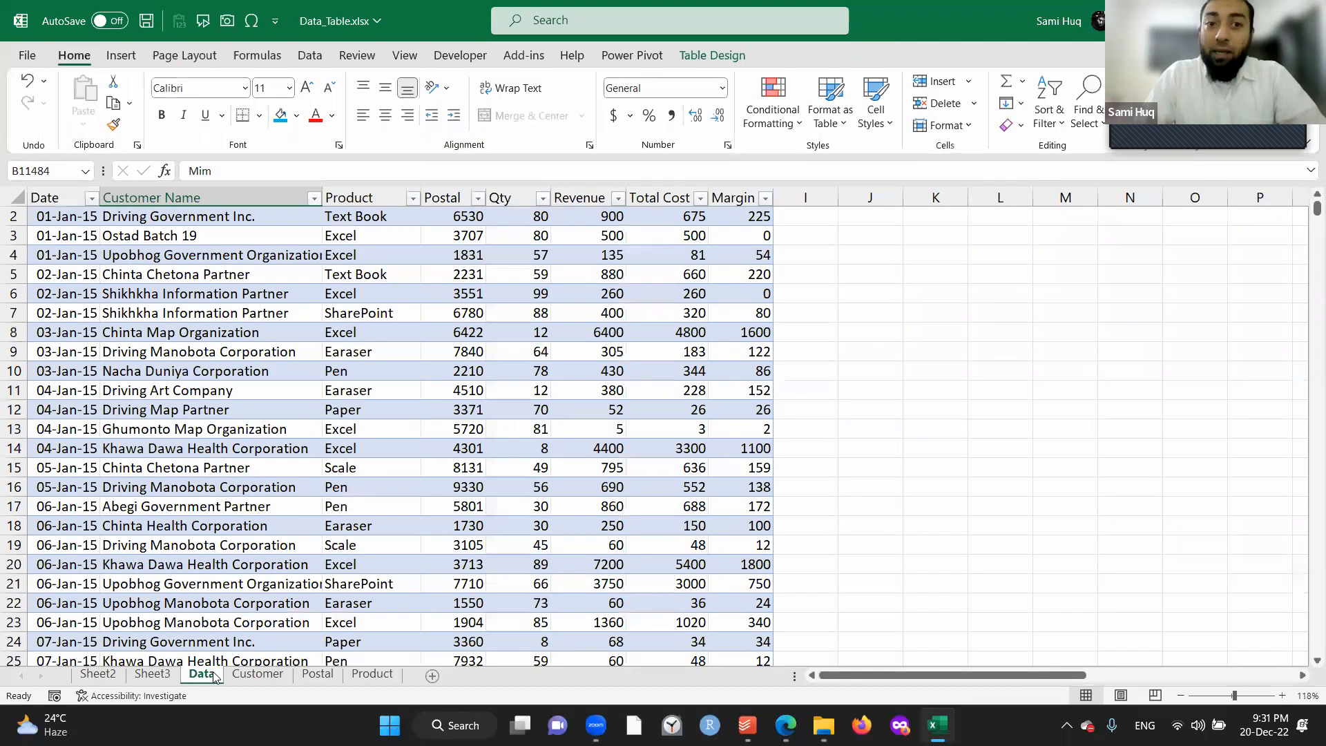
{"action": "key", "text": "ctrl+Up"}
{"action": "key", "text": "ctrl+Right"}
{"action": "key", "text": "Right"}
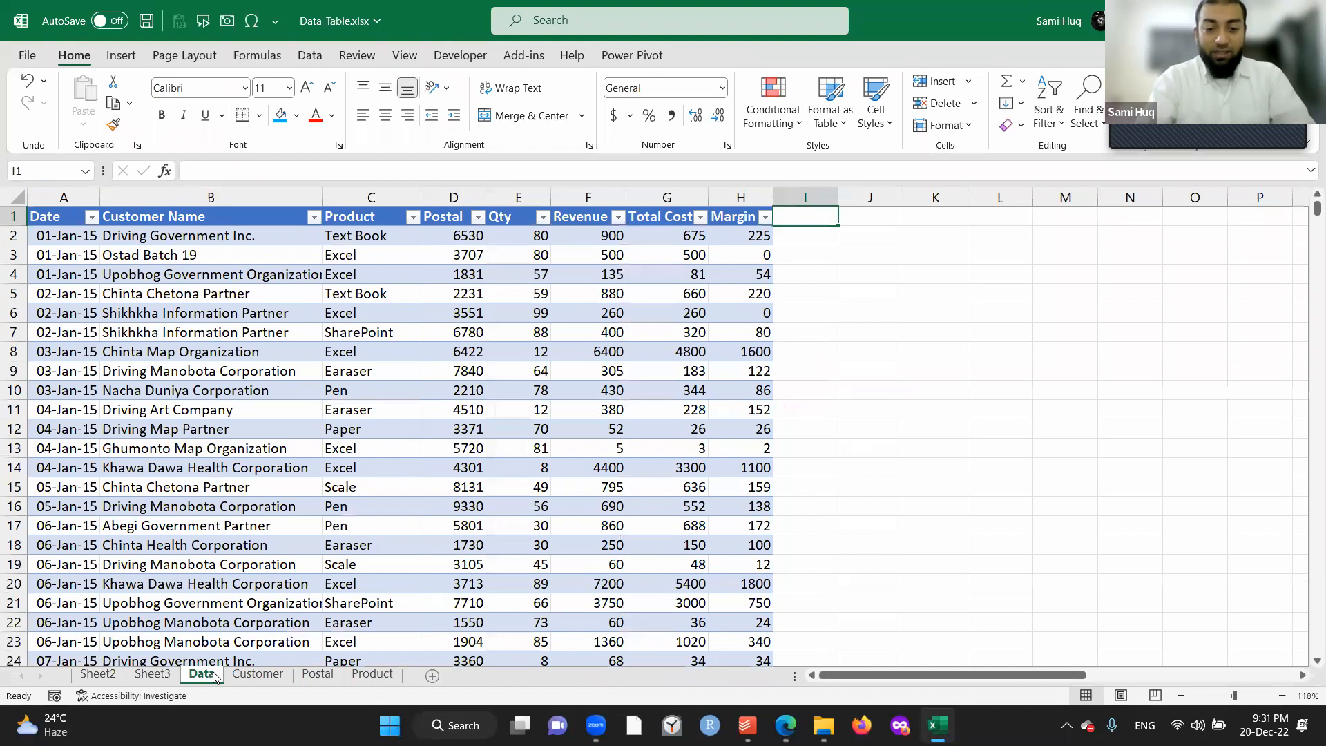
{"action": "type", "text": "Year"}
{"action": "key", "text": "Tab"}
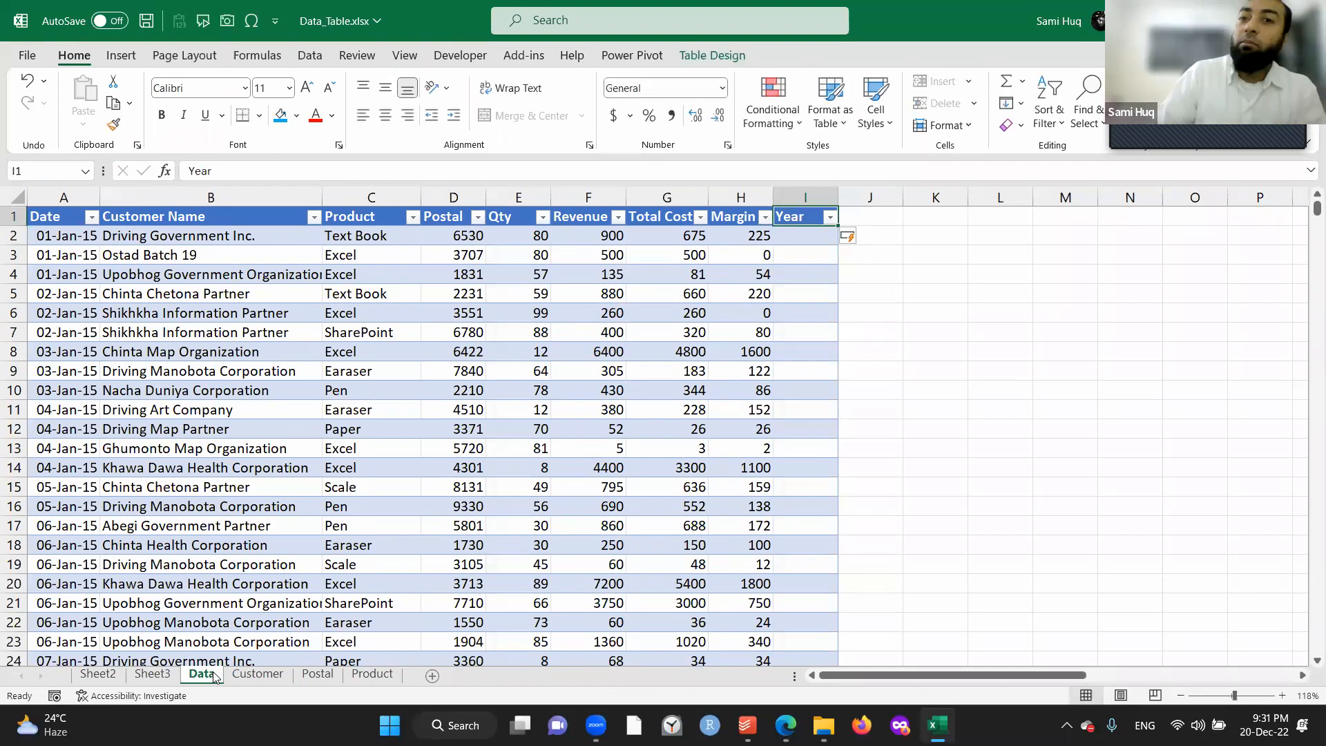
{"action": "type", "text": "Month"}
{"action": "key", "text": "Return"}
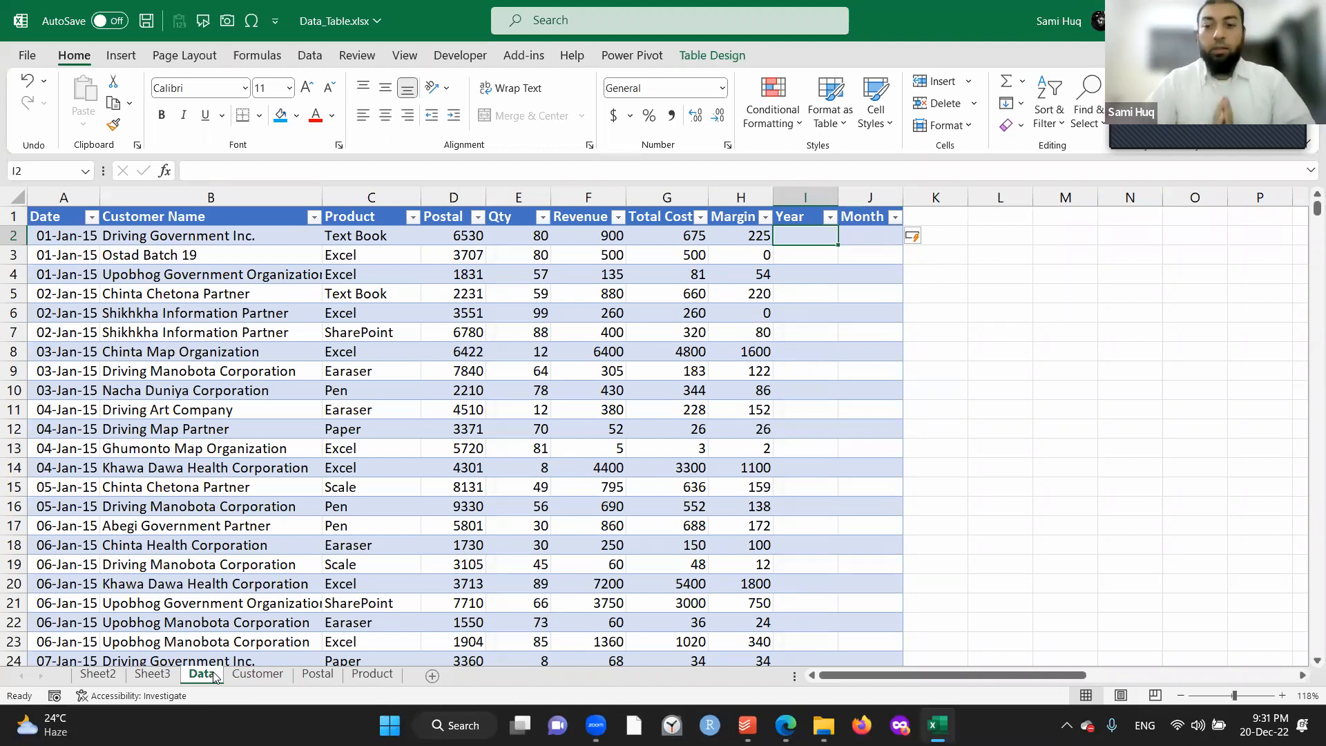
{"action": "type", "text": "="}
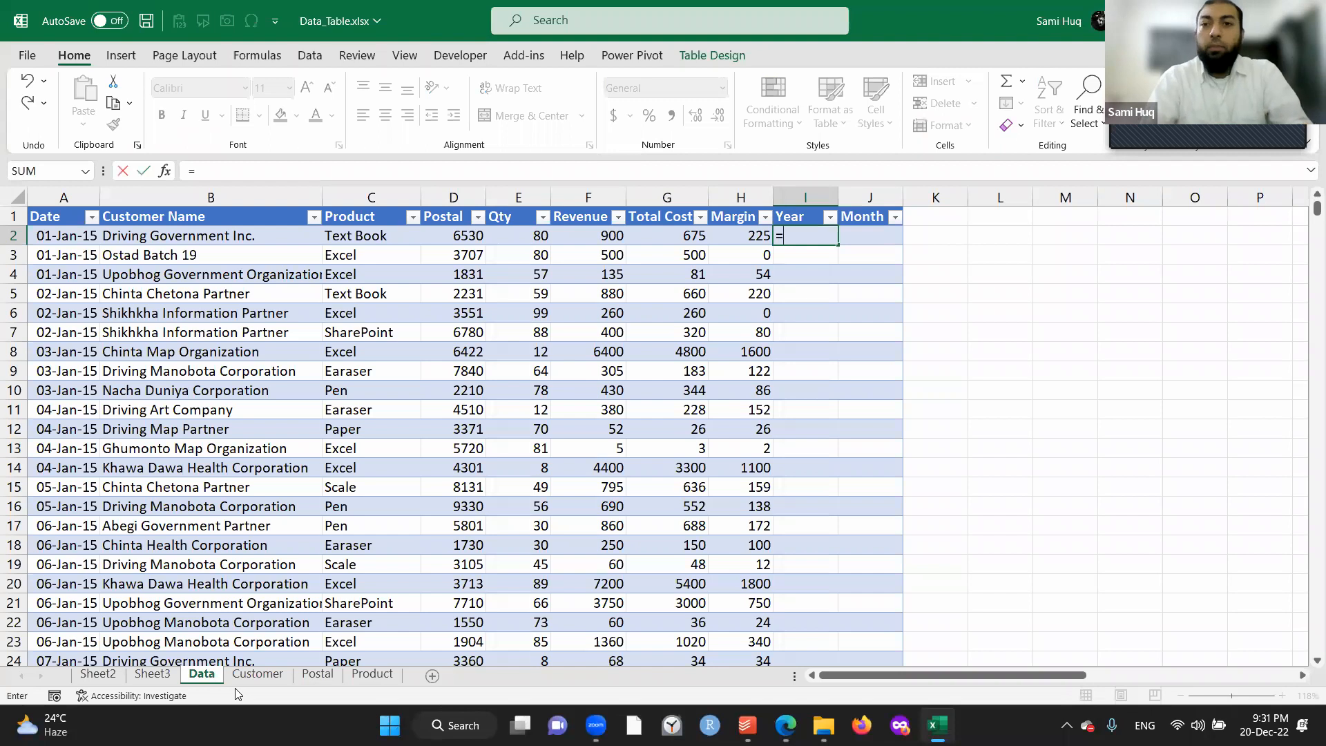
{"action": "type", "text": "year"}
{"action": "key", "text": "Tab"}
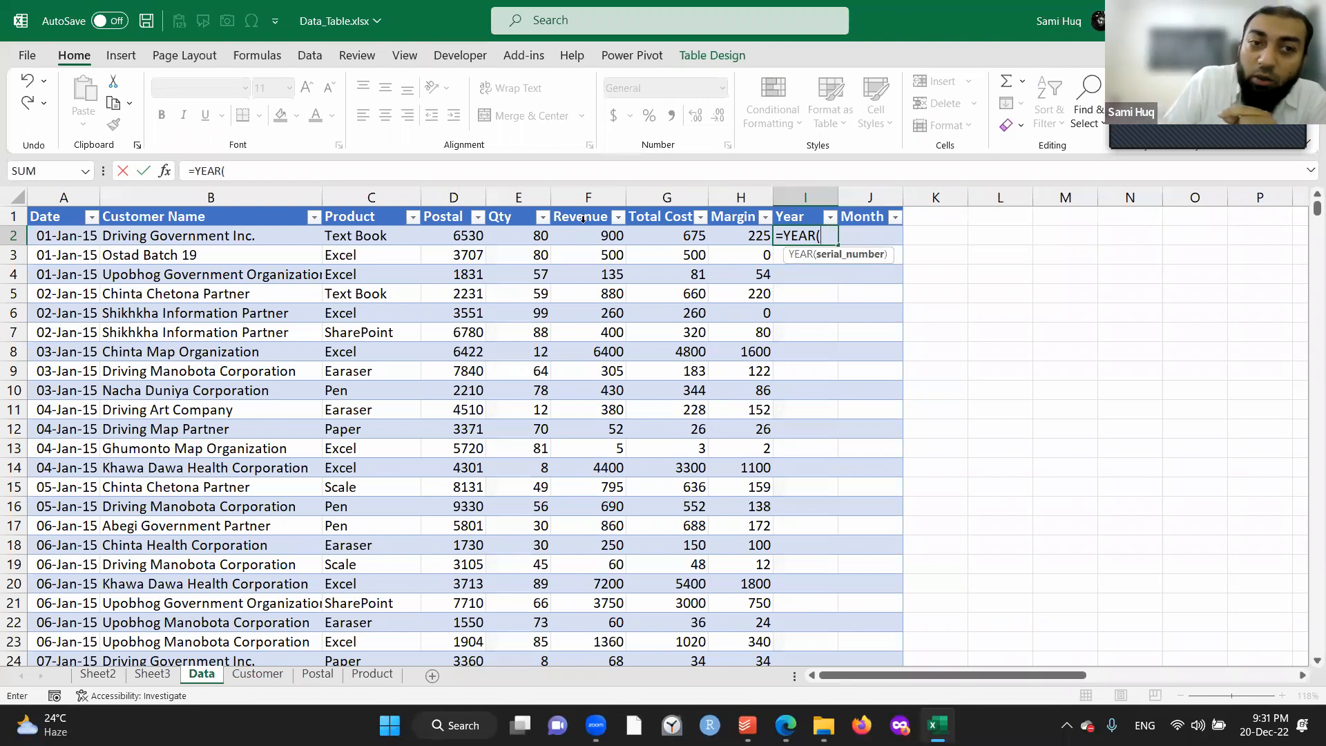
{"action": "left_click", "coordinate": [74, 235]}
{"action": "key", "text": "Return"}
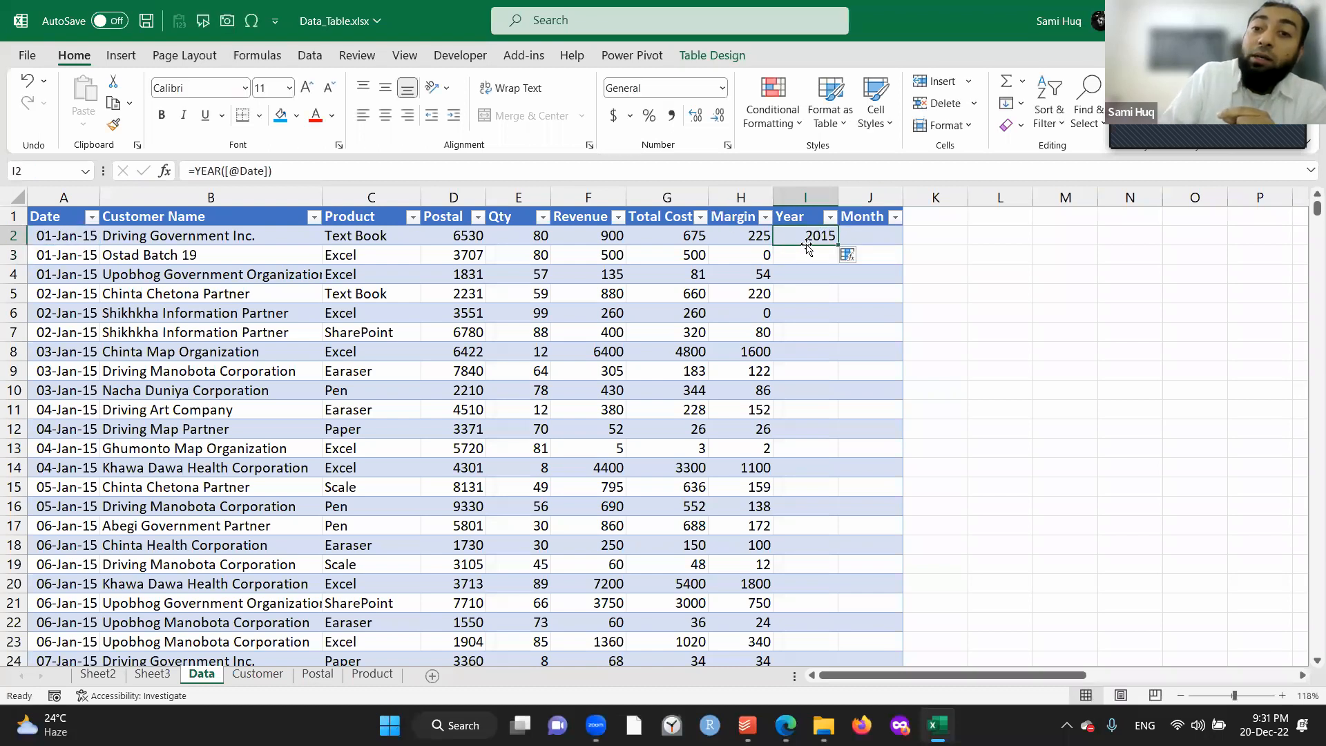
{"action": "double_click", "coordinate": [837, 248]}
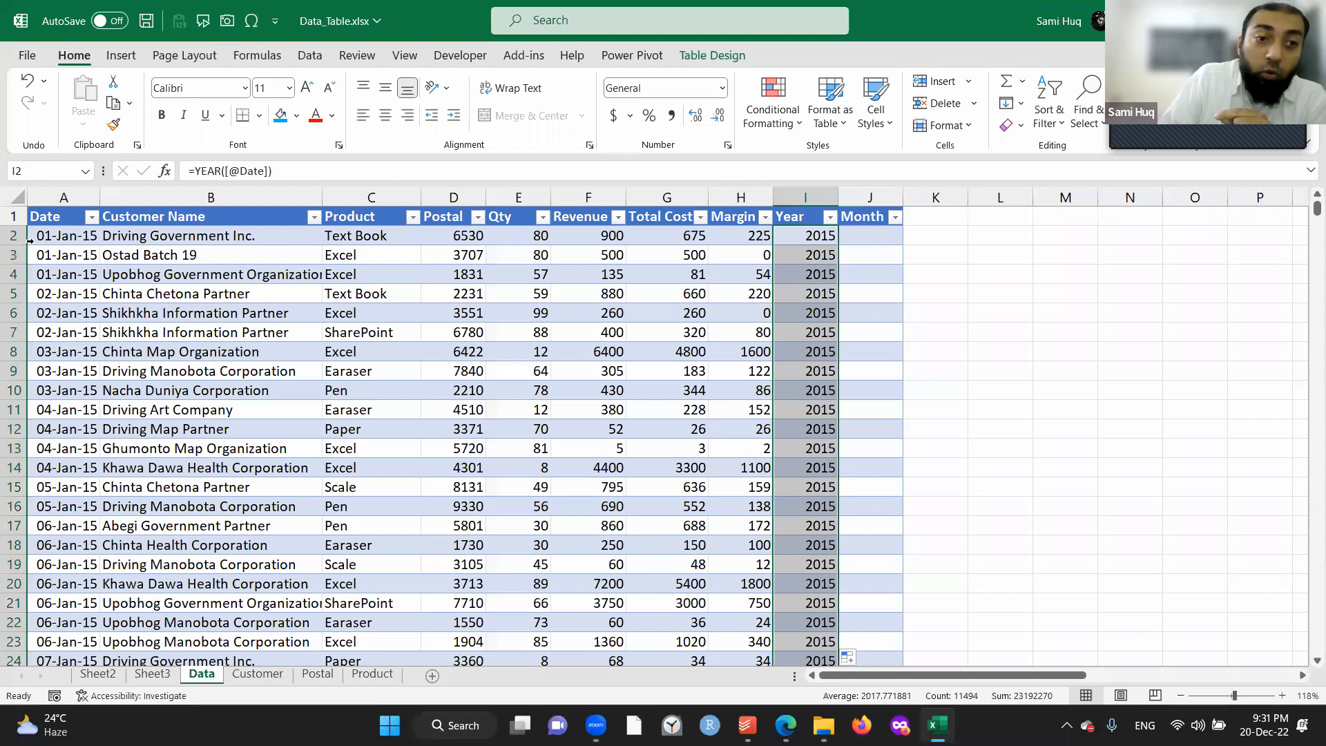
{"action": "left_click", "coordinate": [862, 230]}
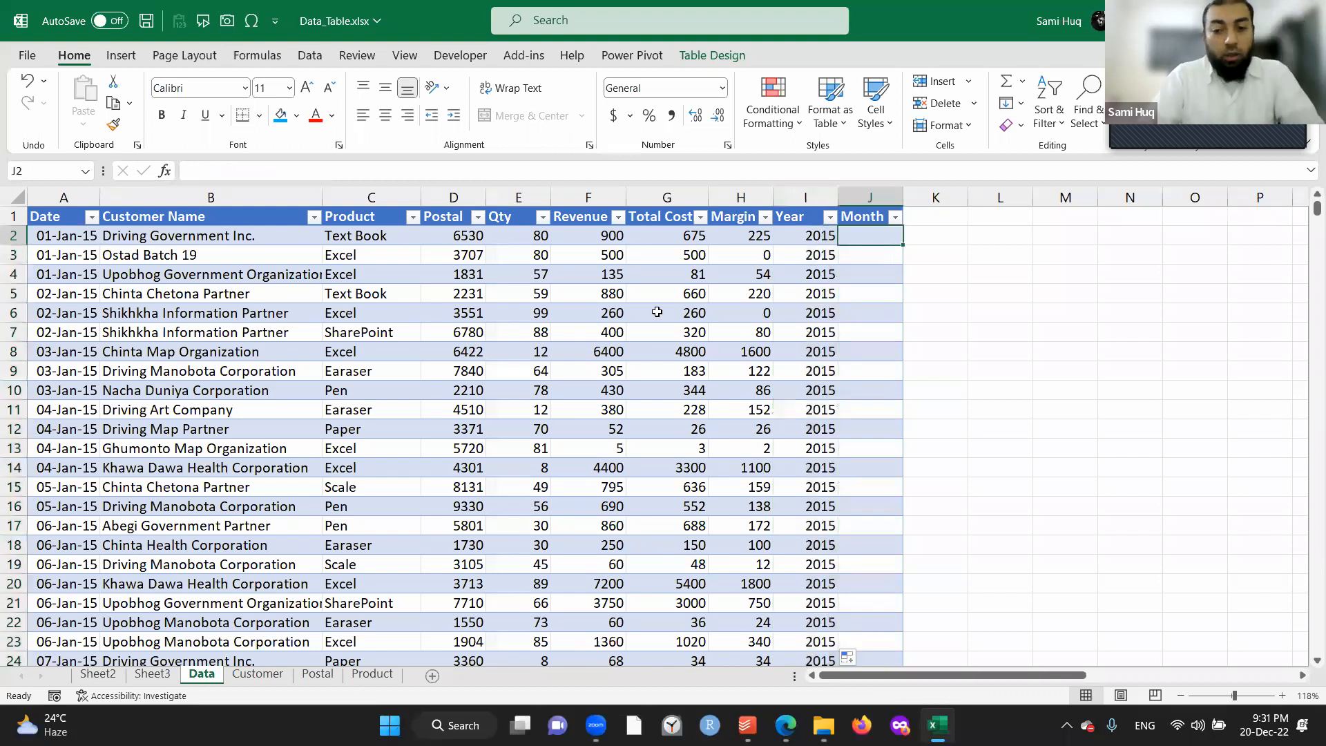
{"action": "type", "text": "=MONTH("}
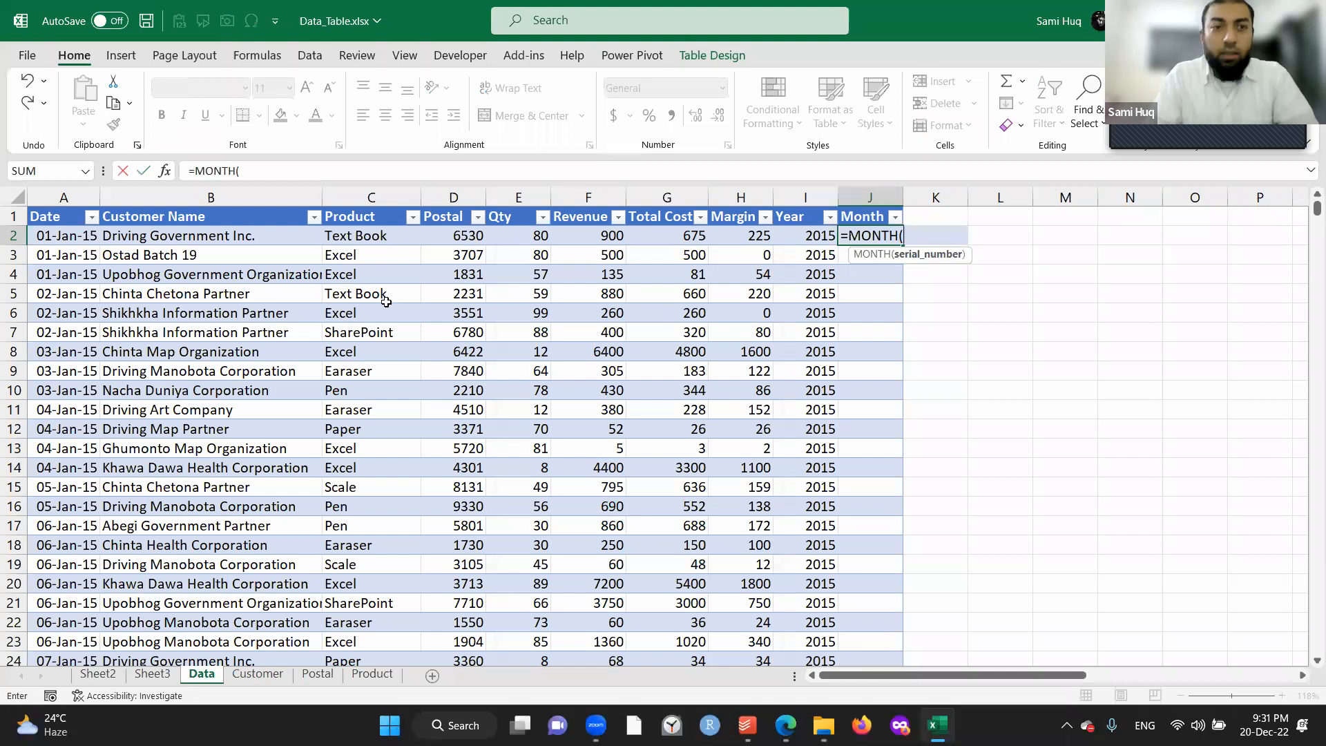
{"action": "left_click", "coordinate": [62, 235]}
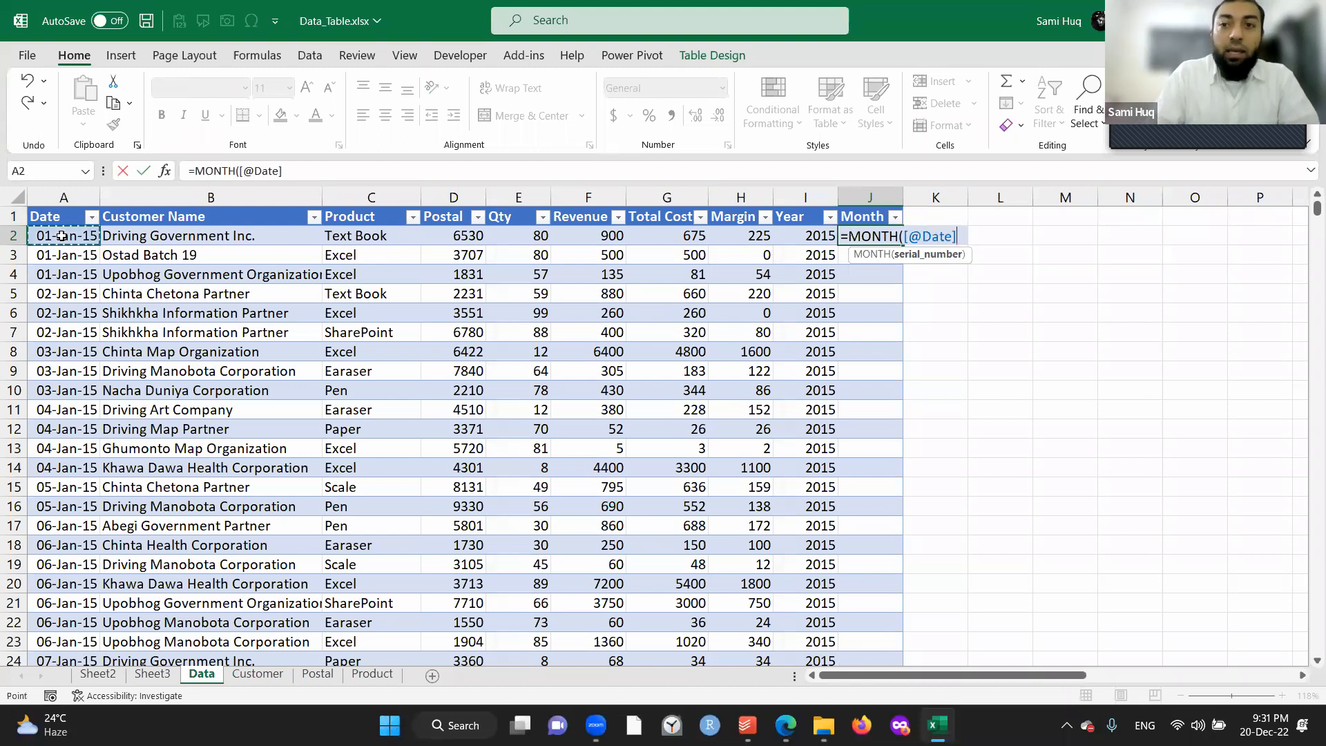
{"action": "key", "text": "ctrl+Return"}
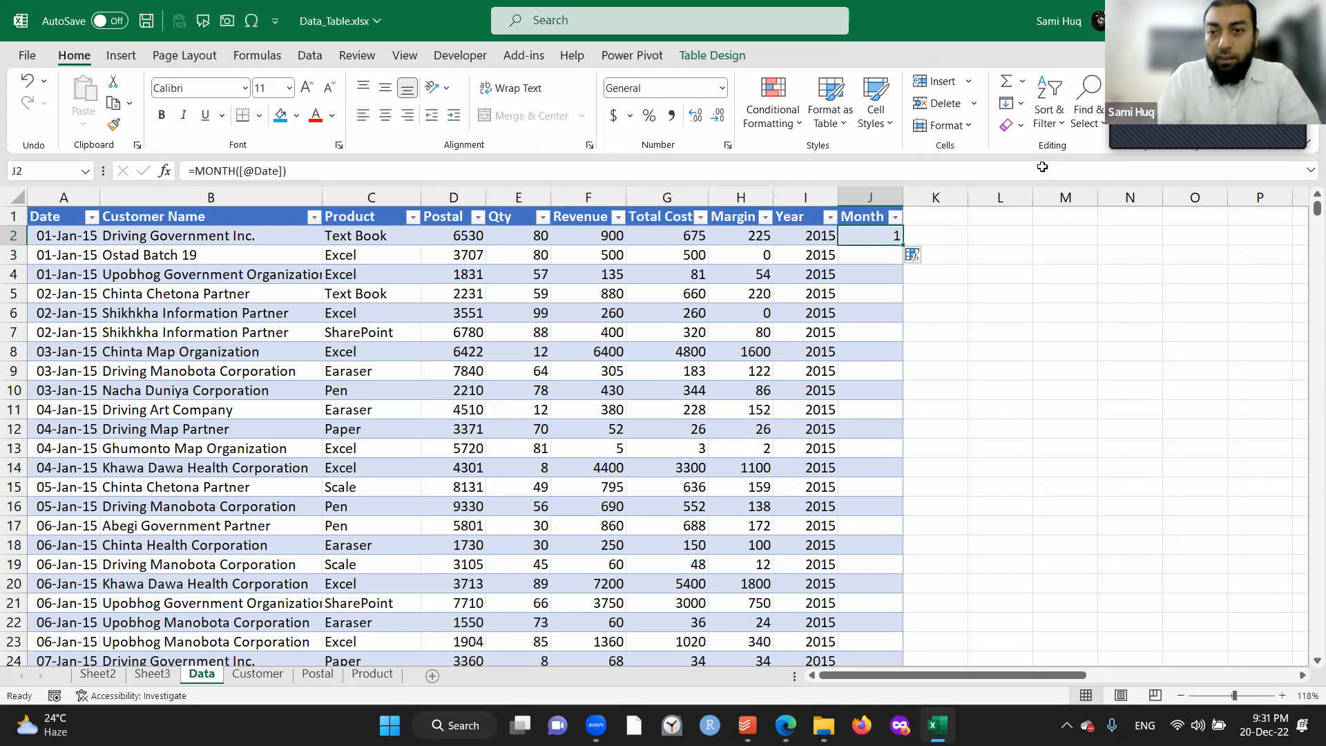
{"action": "double_click", "coordinate": [901, 246]}
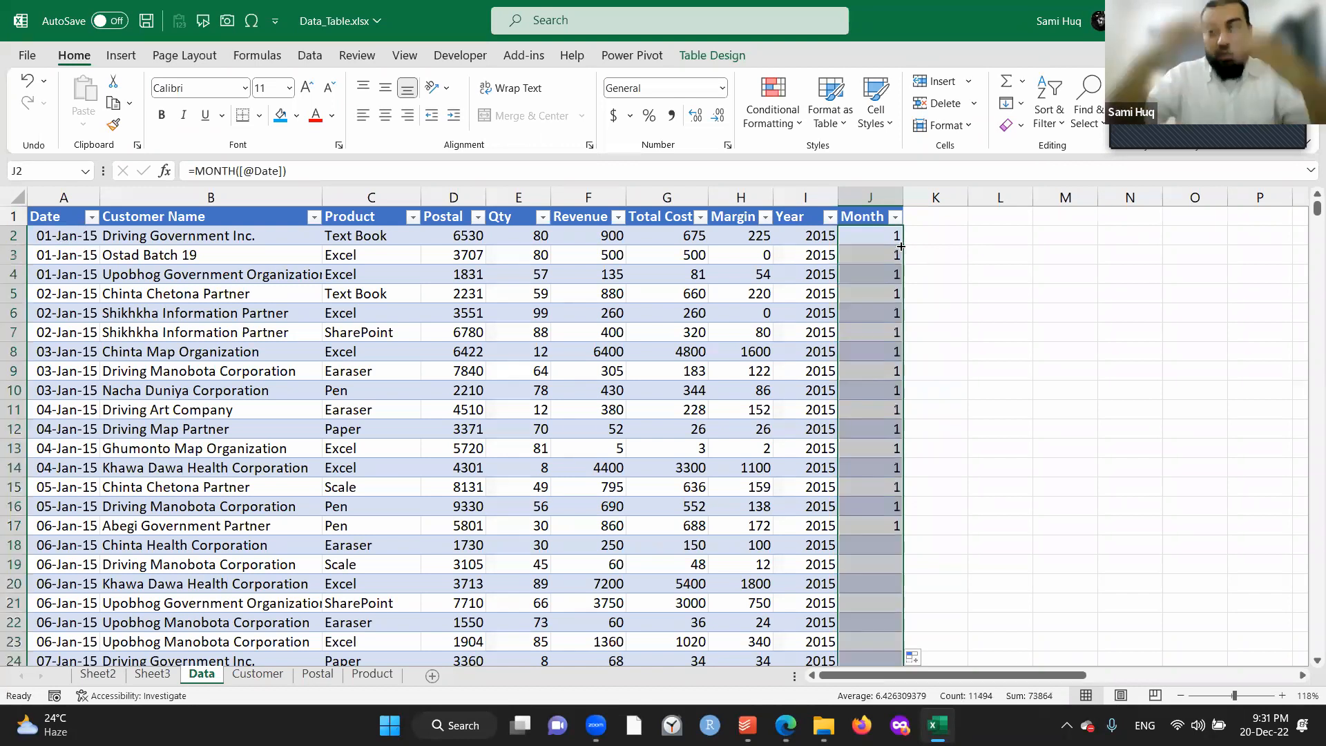
{"action": "left_click", "coordinate": [627, 352]}
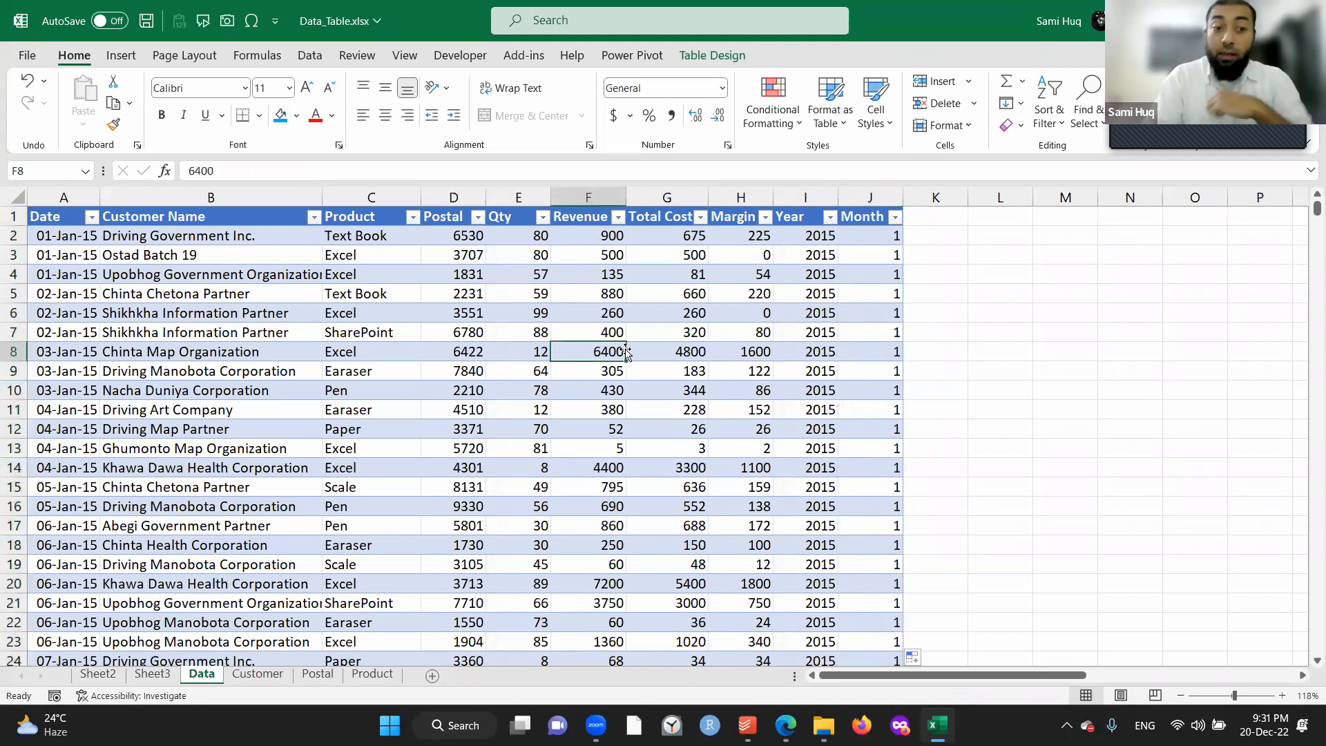
Insert Year and Month slicers for the date-based PivotTable on Sheet3.
{"action": "left_click", "coordinate": [152, 674]}
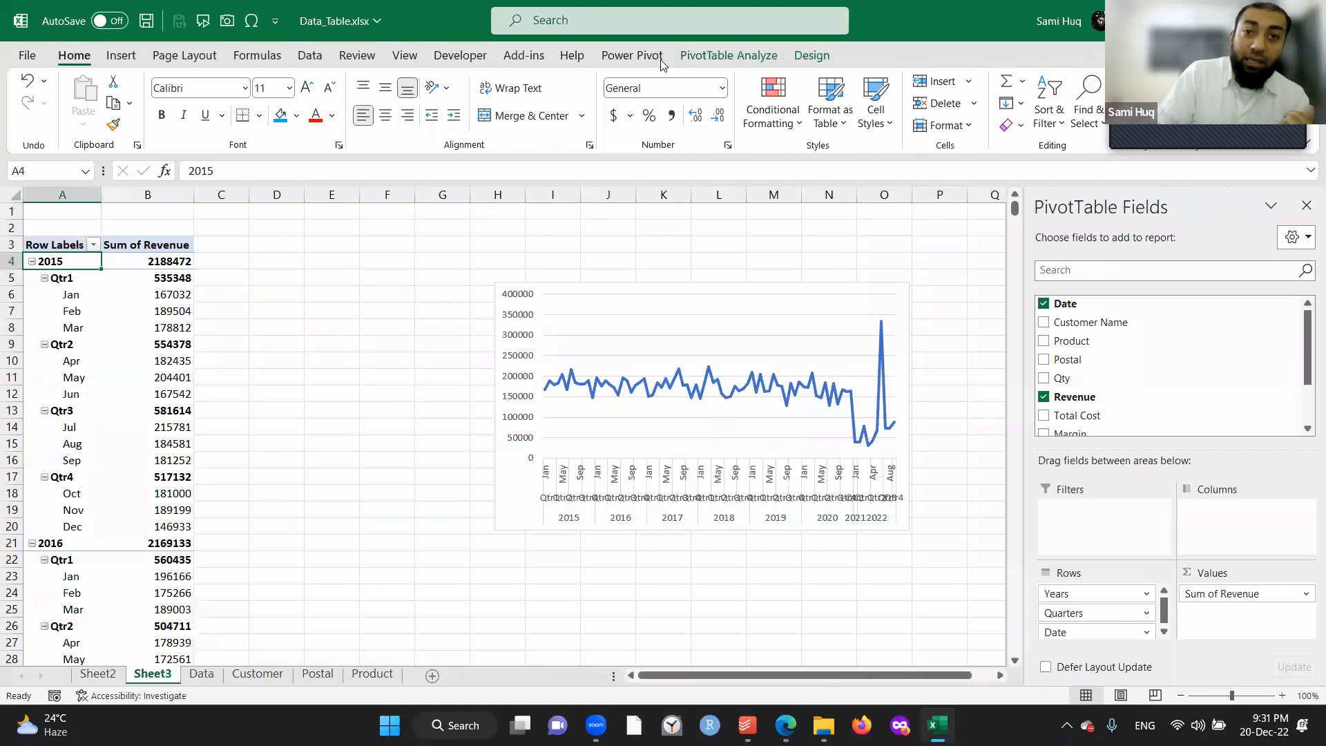
{"action": "left_click", "coordinate": [739, 52]}
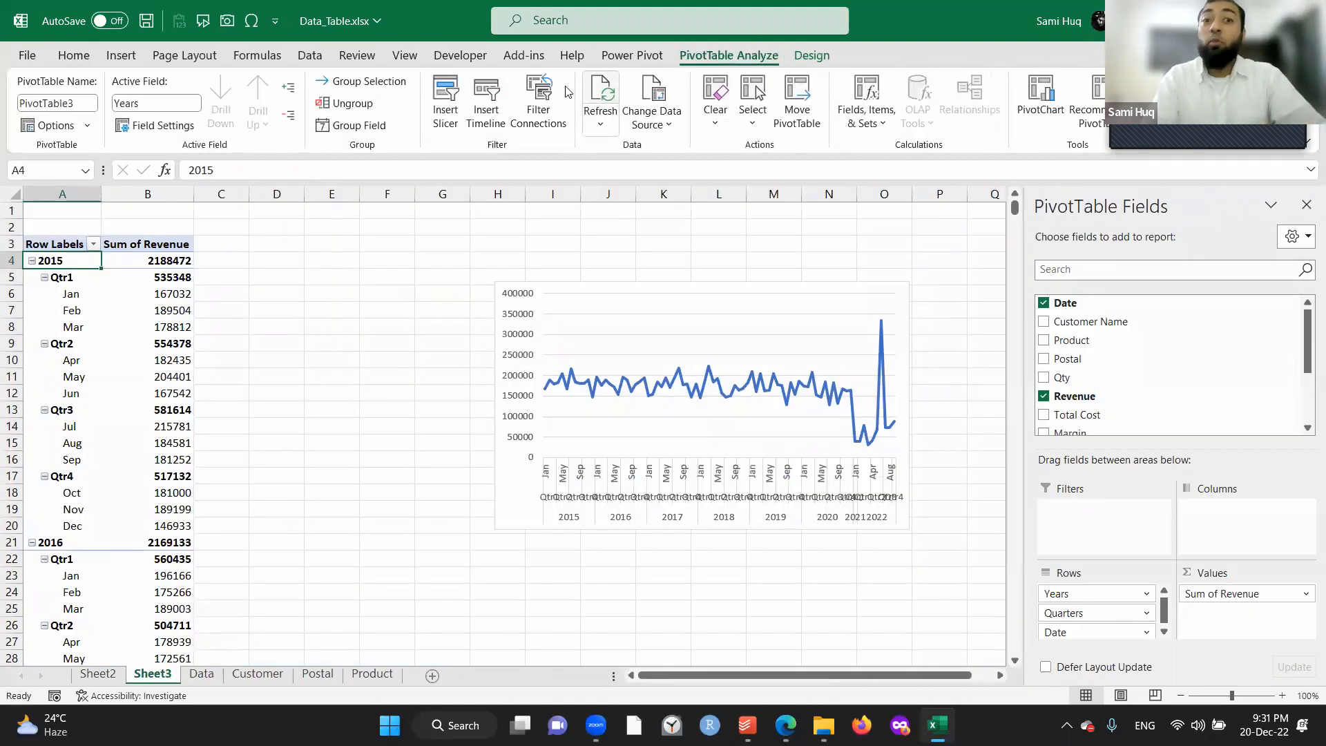
{"action": "left_click", "coordinate": [447, 95]}
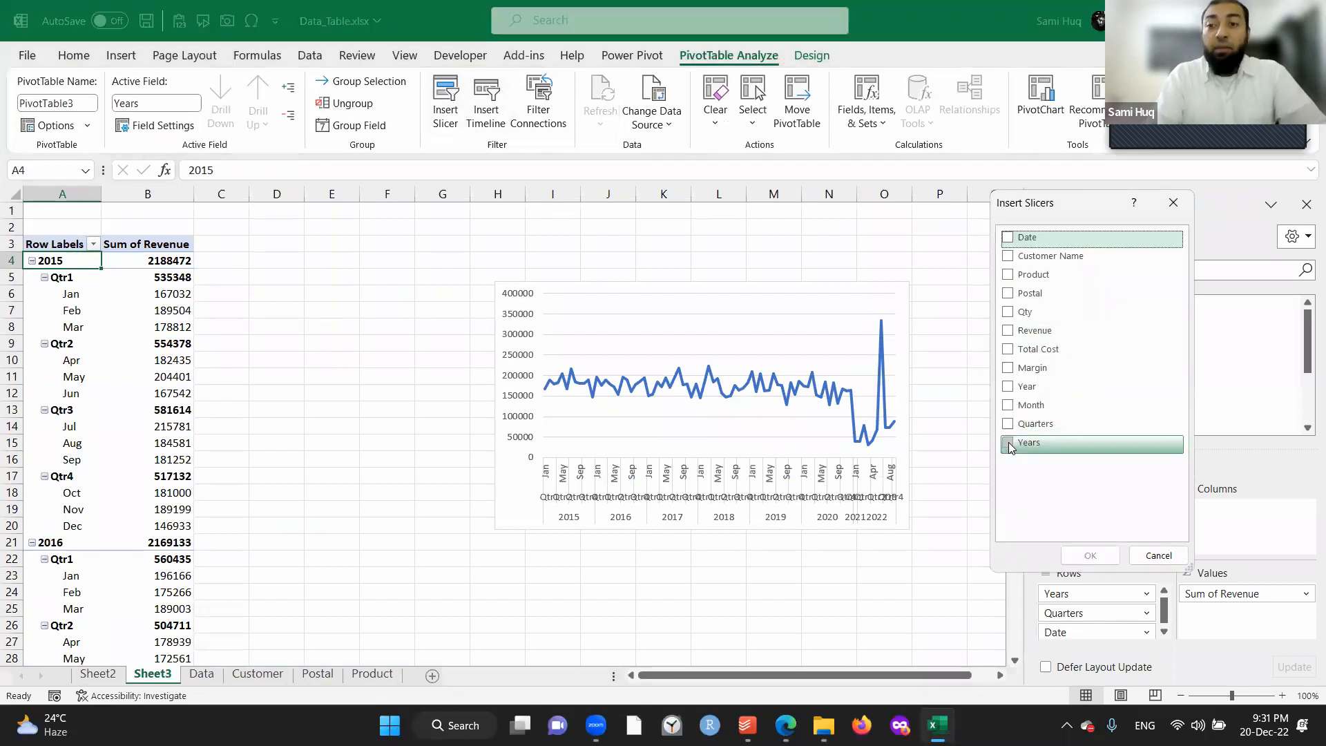
{"action": "left_click", "coordinate": [1009, 387]}
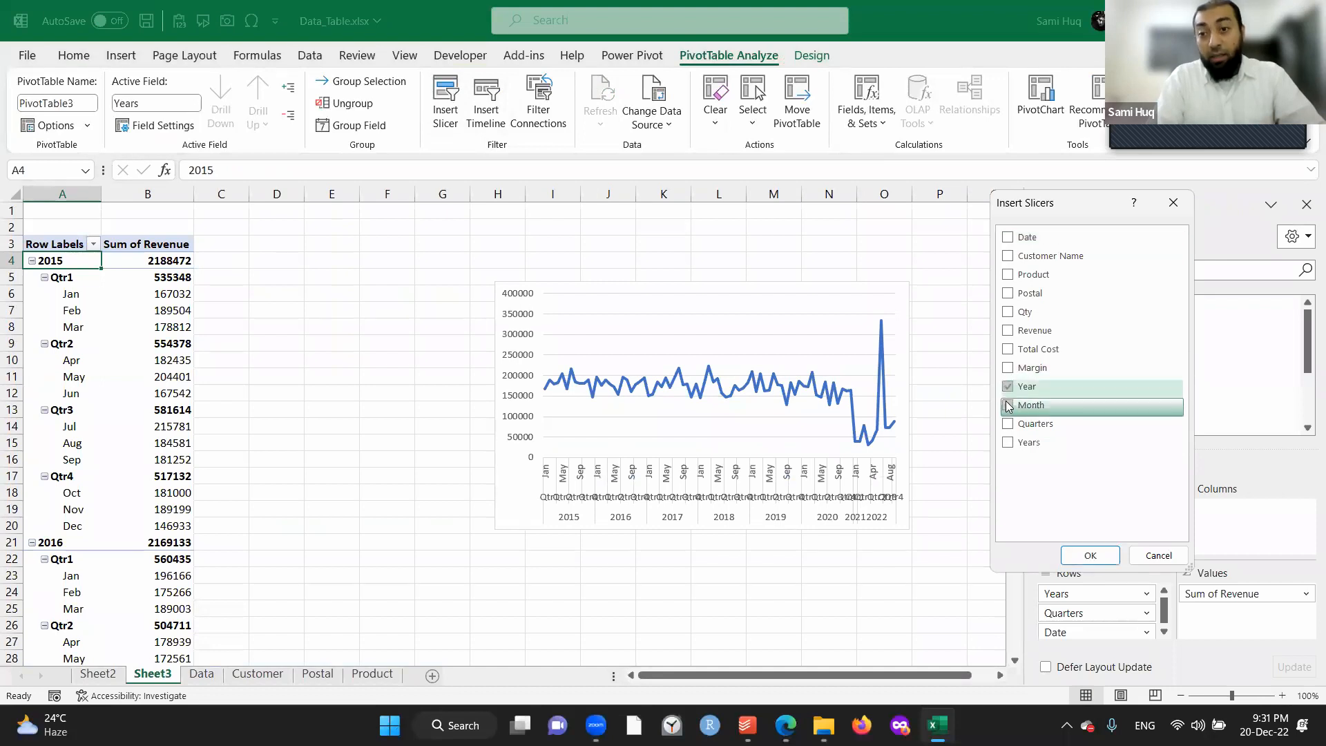
{"action": "left_click", "coordinate": [1008, 405]}
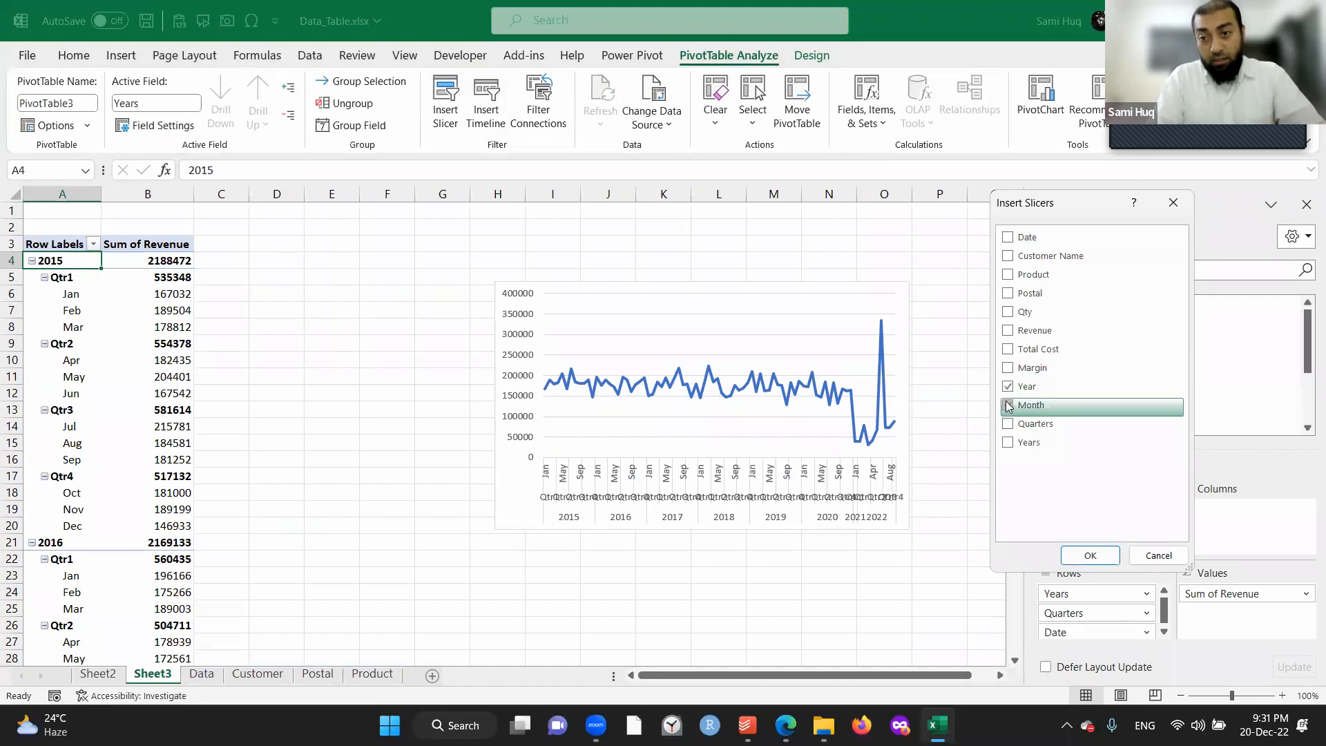
{"action": "left_click", "coordinate": [1098, 557]}
Place the Year slicer beside the chart, arrange its buttons in 3 columns and shrink it to about 1.43" high by 2.07" wide.
{"action": "left_click_drag", "start_coordinate": [507, 324], "coordinate": [1018, 261]}
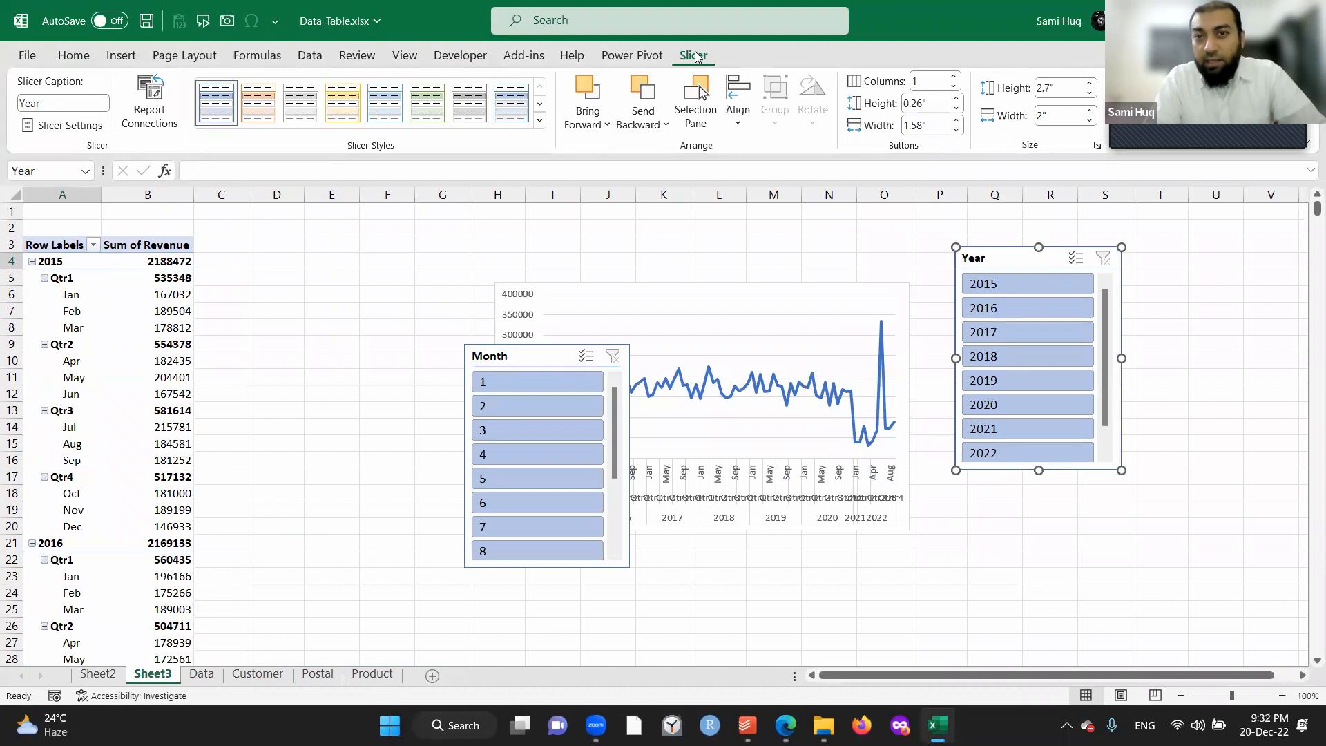
{"action": "left_click", "coordinate": [956, 77]}
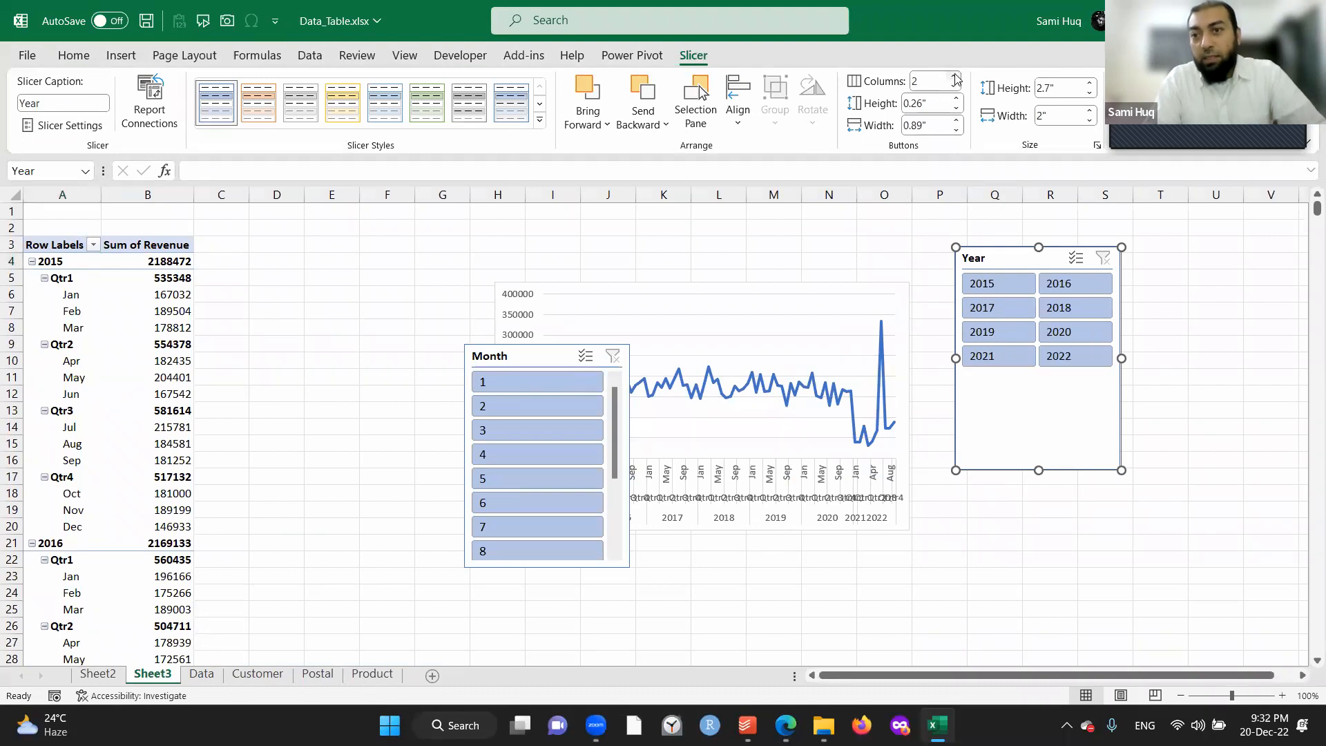
{"action": "left_click", "coordinate": [956, 77]}
{"action": "left_click_drag", "start_coordinate": [1120, 471], "coordinate": [1126, 365]}
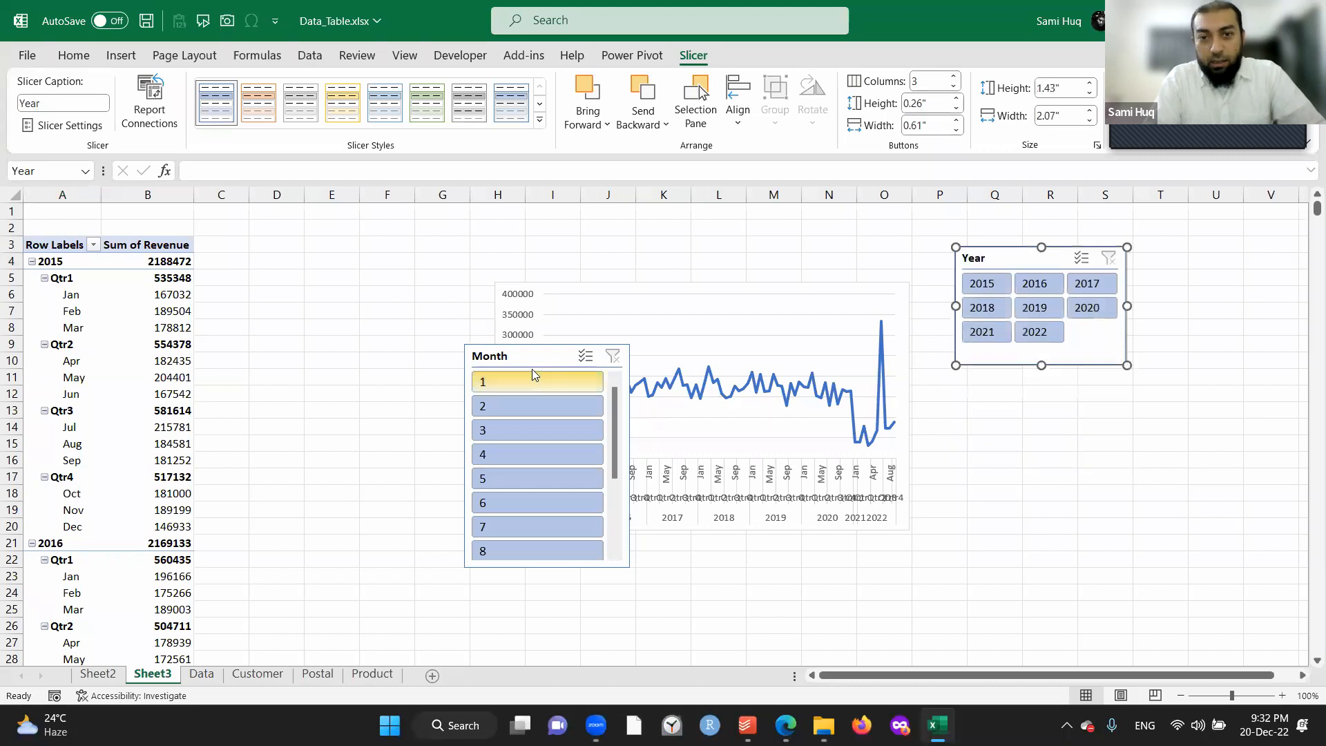
Place the Month slicer directly below the Year slicer, arrange its buttons in 4 columns and shorten it to about 1.55" high.
{"action": "left_click_drag", "start_coordinate": [521, 356], "coordinate": [1014, 383]}
{"action": "left_click", "coordinate": [954, 78]}
{"action": "left_click", "coordinate": [953, 78]}
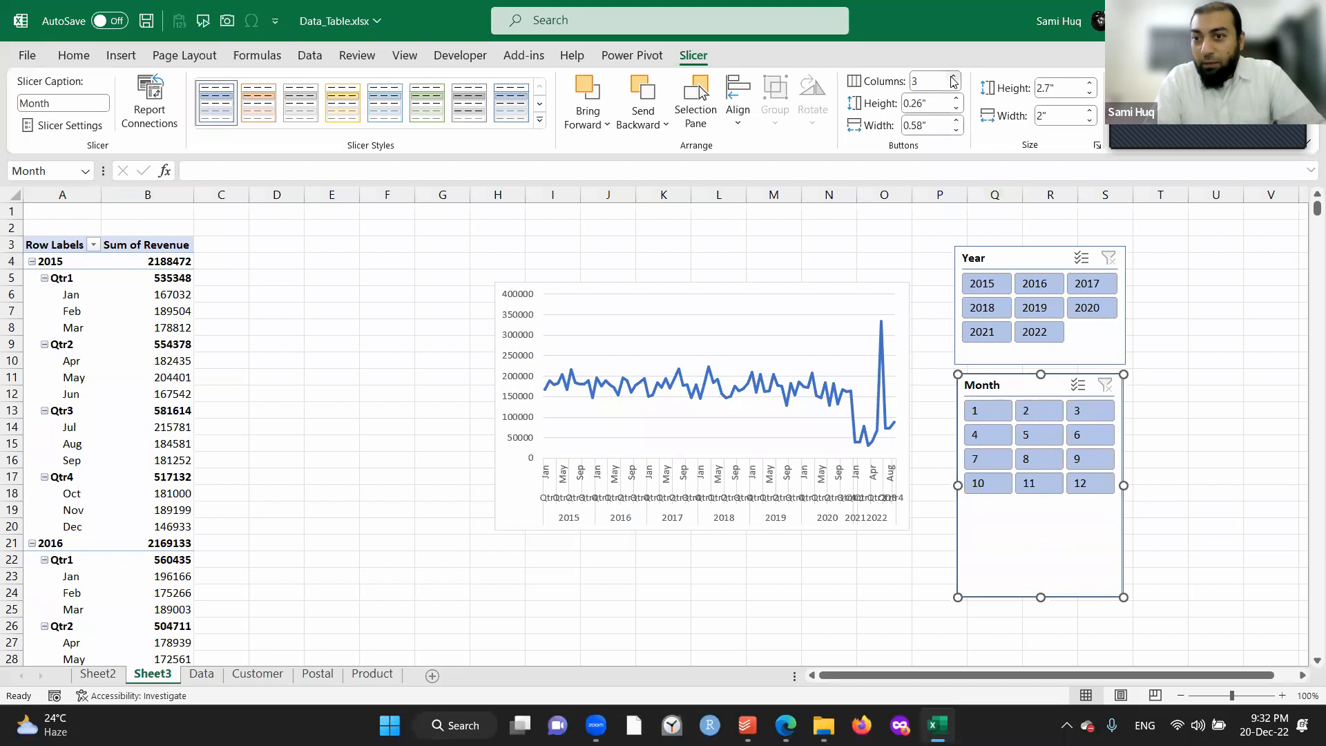
{"action": "left_click", "coordinate": [954, 78]}
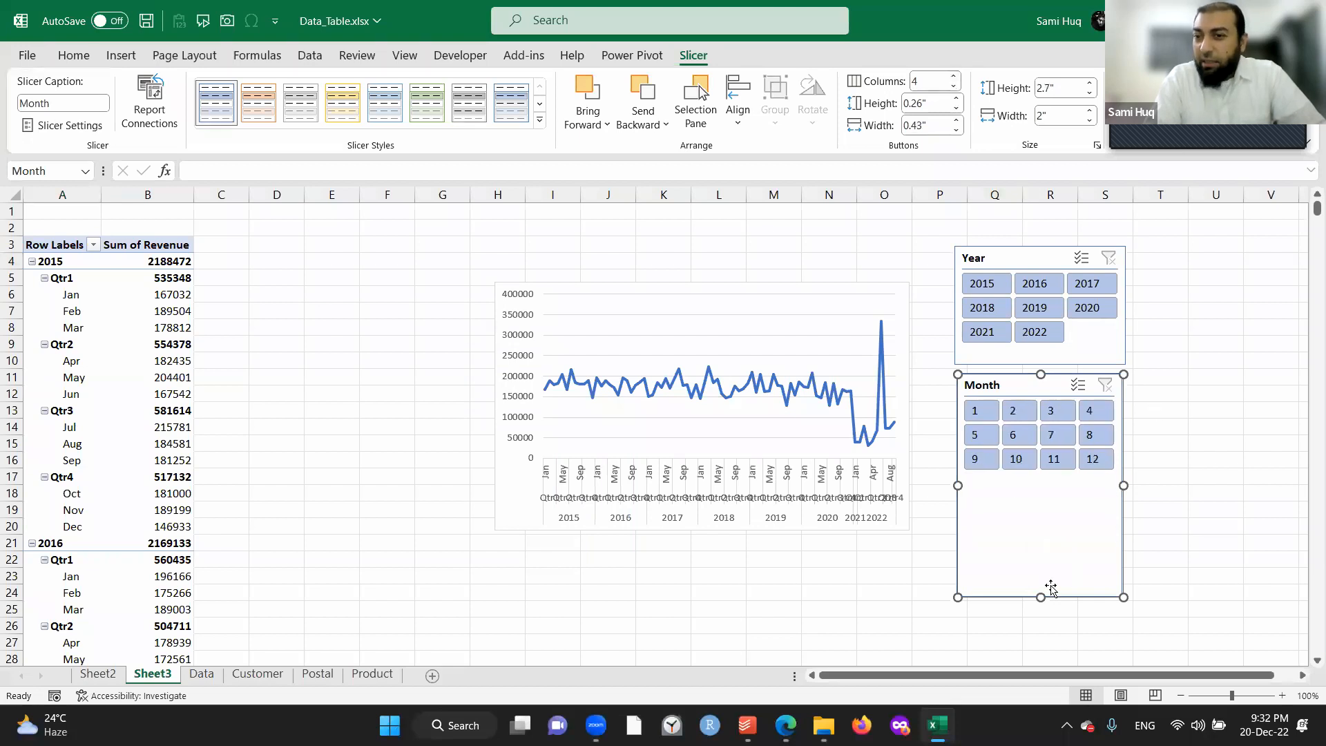
{"action": "left_click_drag", "start_coordinate": [1039, 596], "coordinate": [1040, 502]}
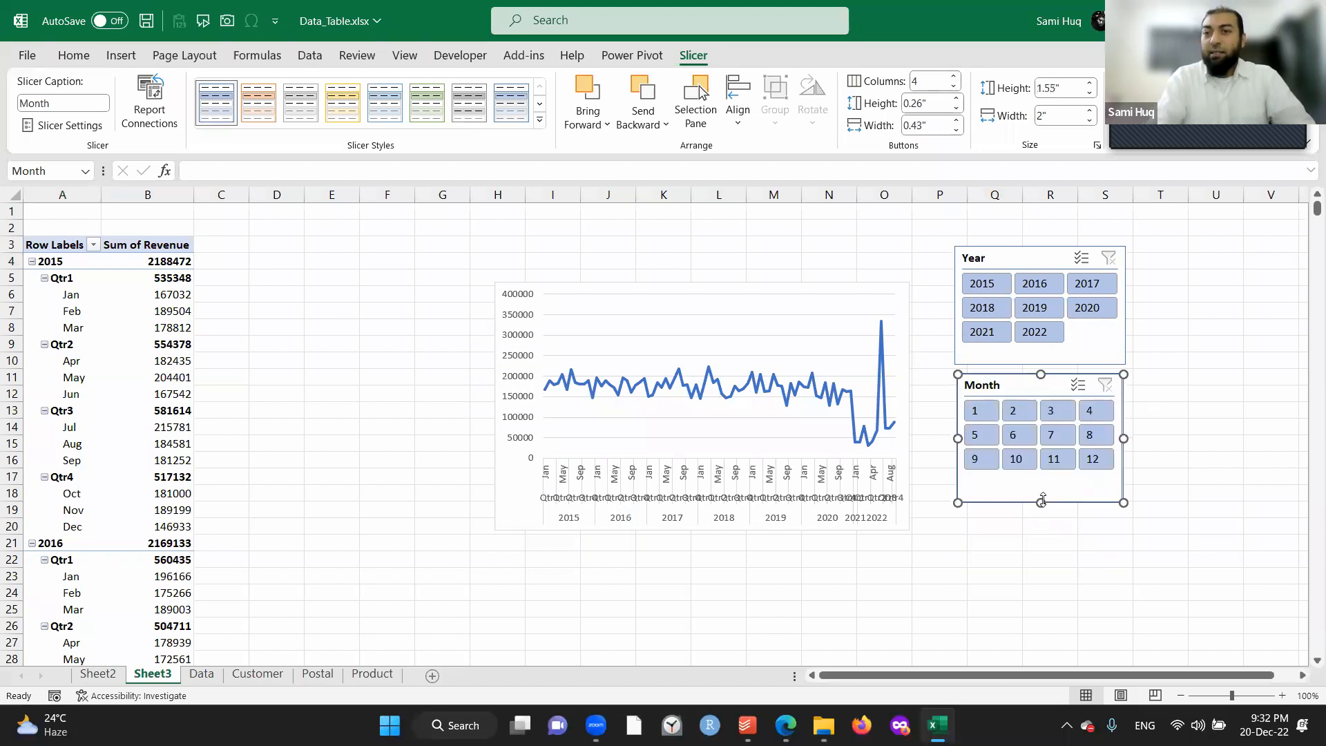
Filter the PivotTable and chart with the slicers to year 2019 and months 1 to 4.
{"action": "left_click", "coordinate": [1037, 312]}
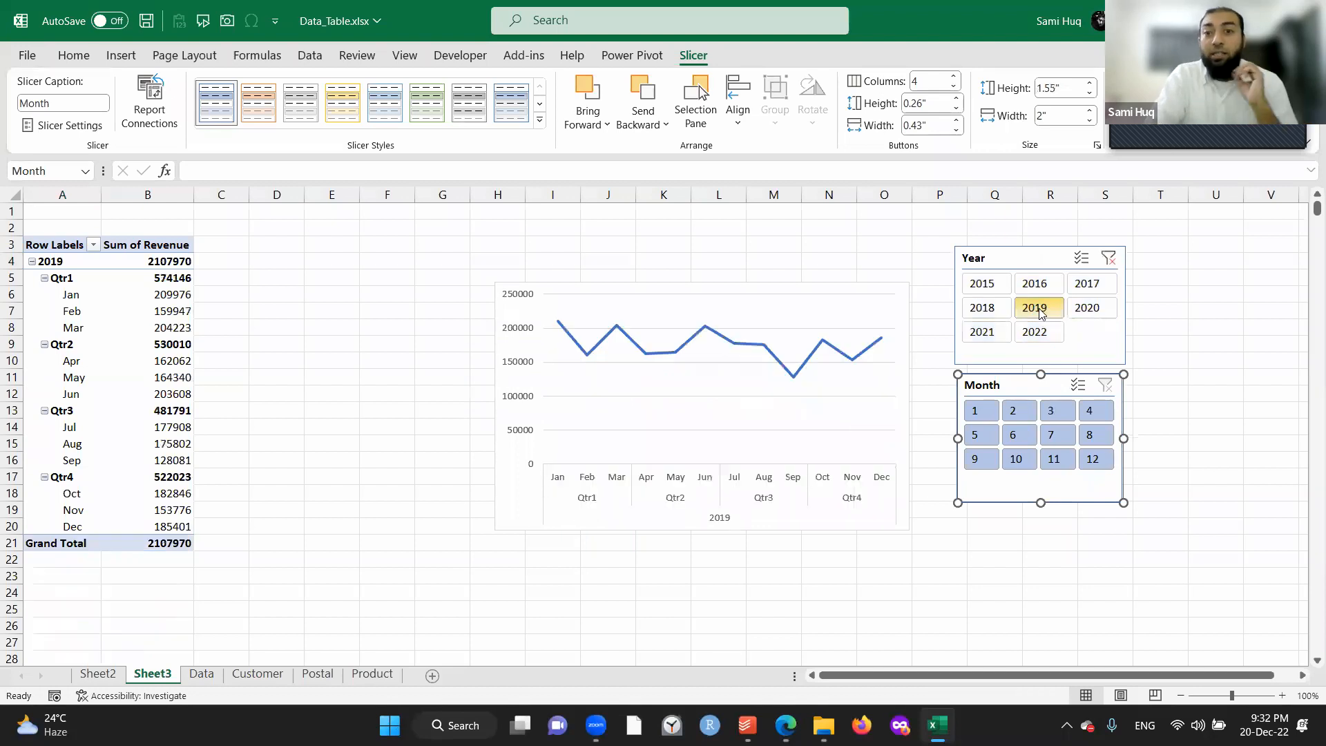
{"action": "left_click_drag", "start_coordinate": [975, 411], "coordinate": [1095, 412]}
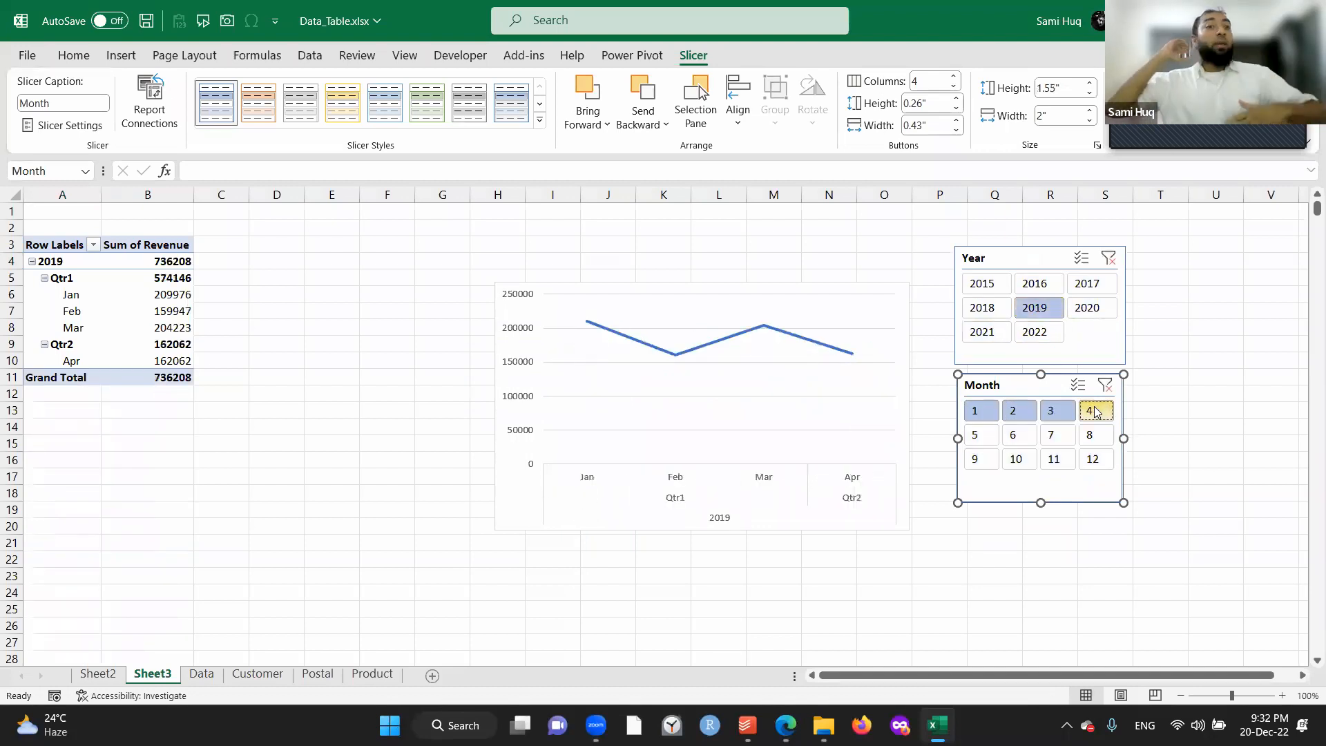
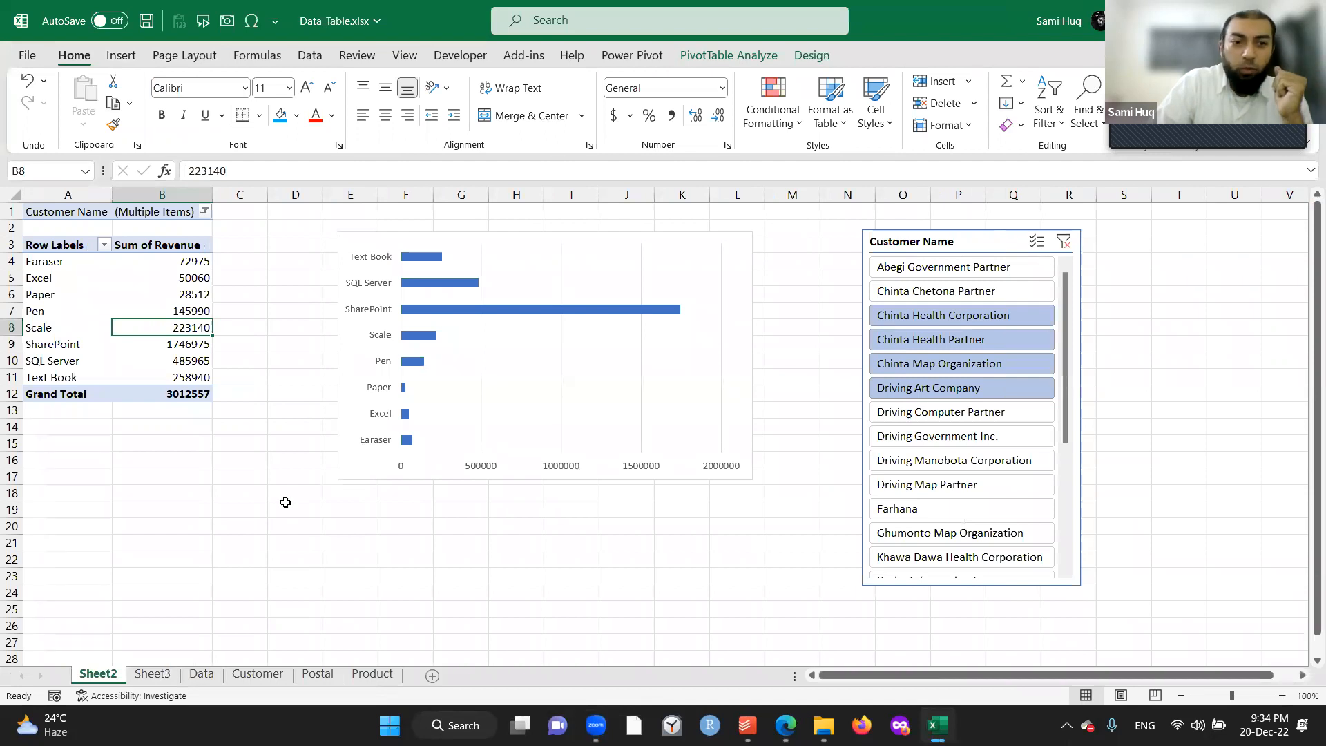
Create a PivotTable from the Data table on a new worksheet, with Postal in Rows and Revenue in Values.
{"action": "left_click", "coordinate": [153, 674]}
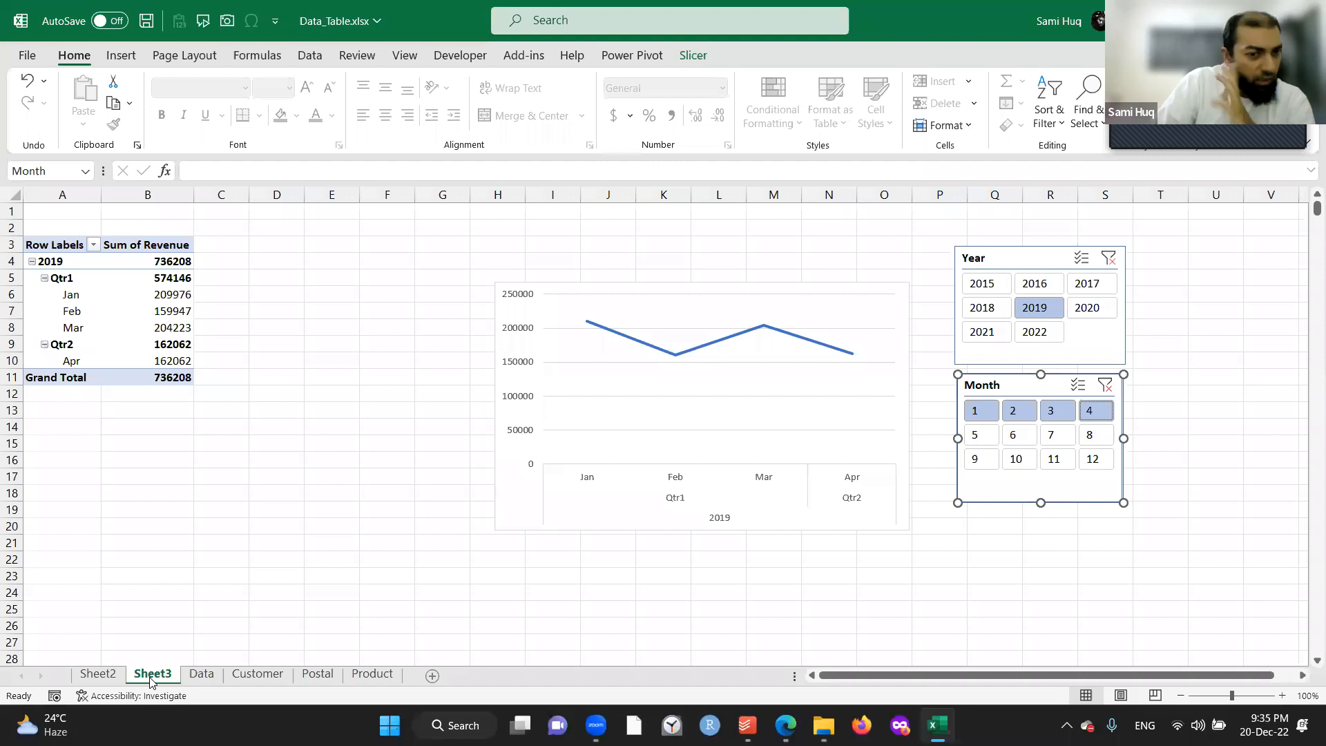
{"action": "left_click", "coordinate": [201, 674]}
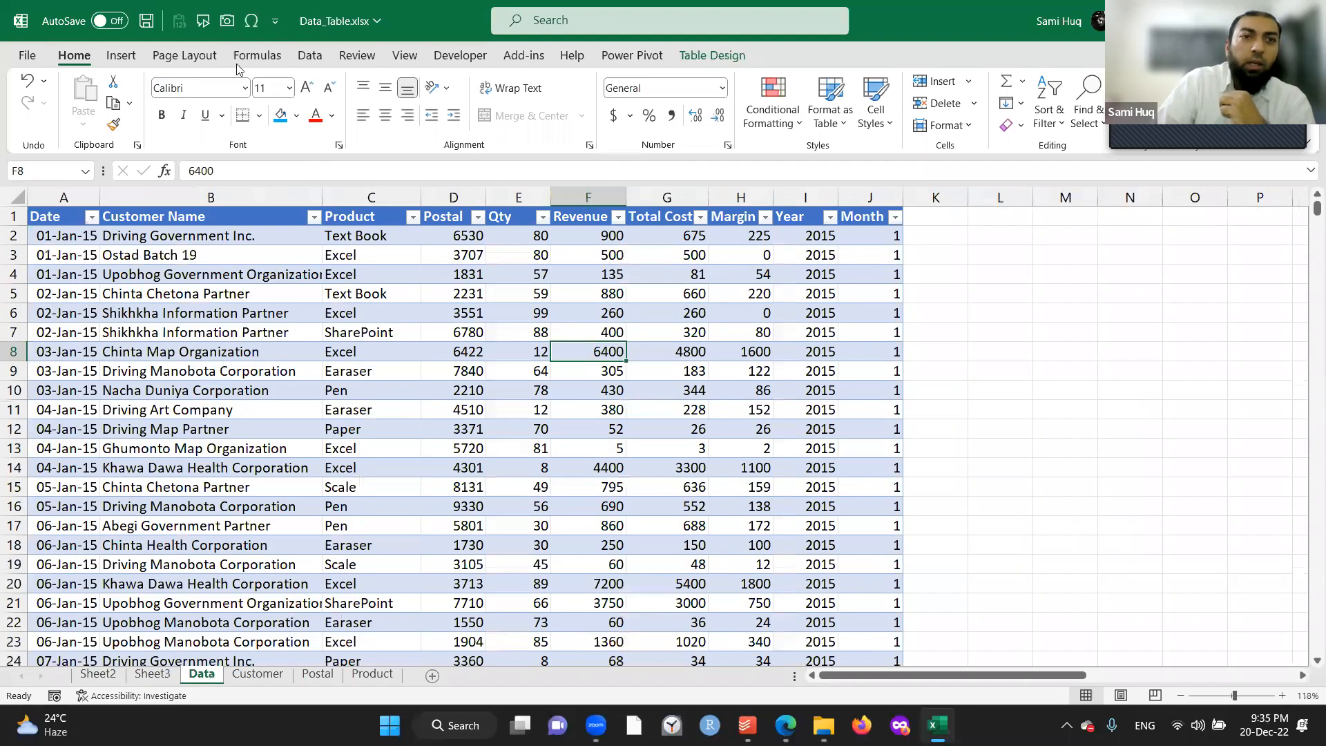
{"action": "left_click", "coordinate": [453, 198]}
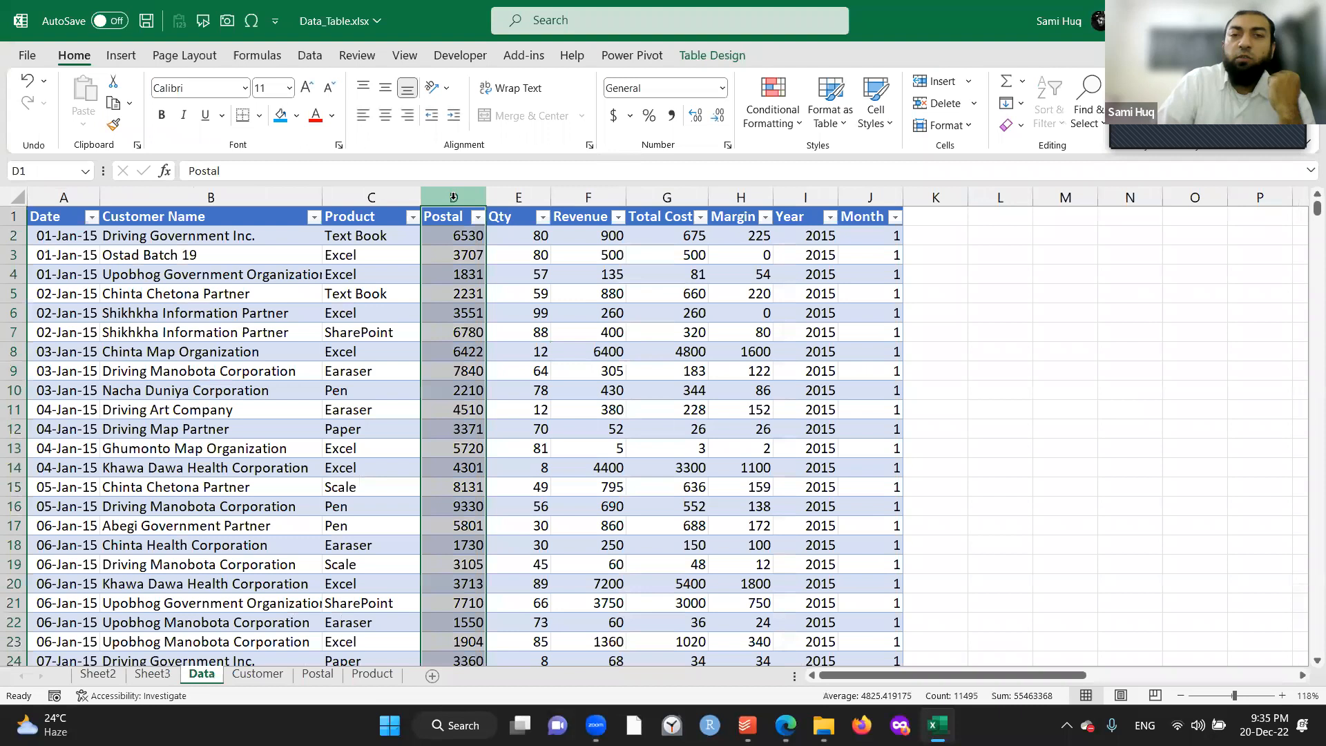
{"action": "left_click", "coordinate": [304, 279]}
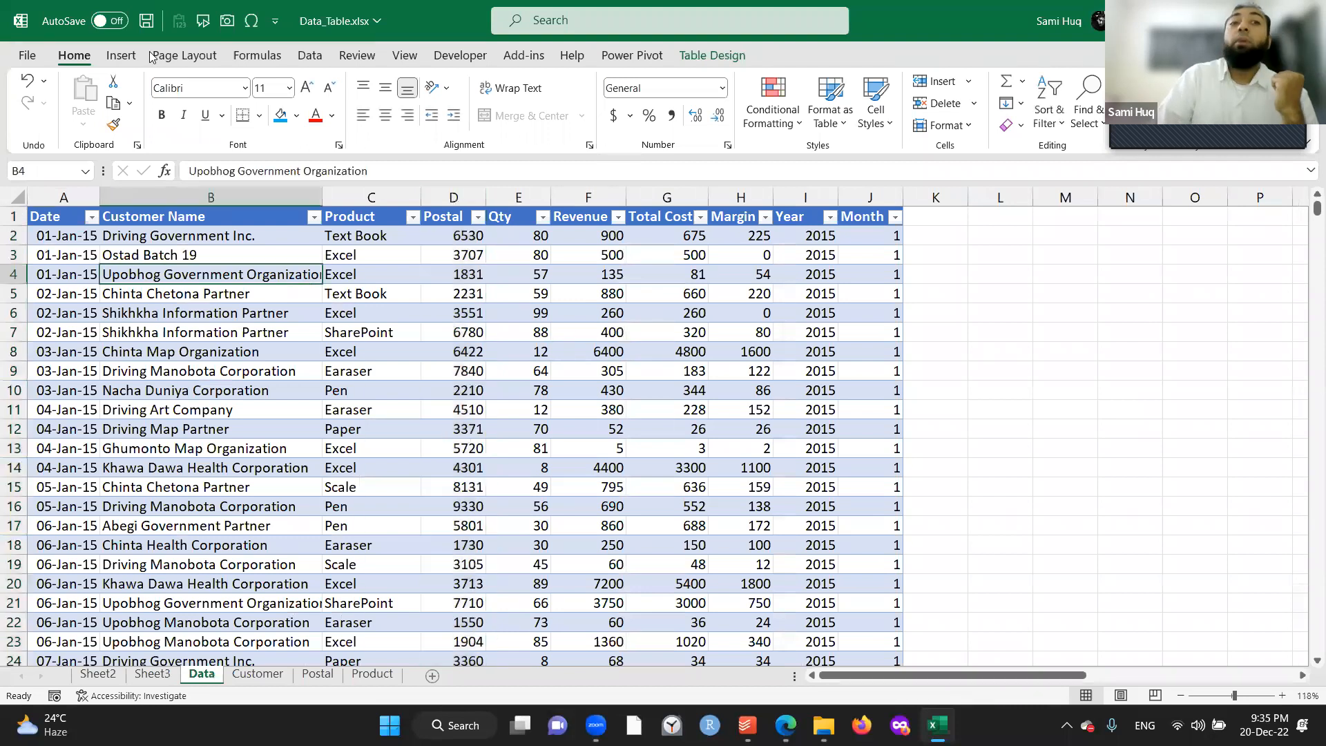
{"action": "left_click", "coordinate": [121, 55]}
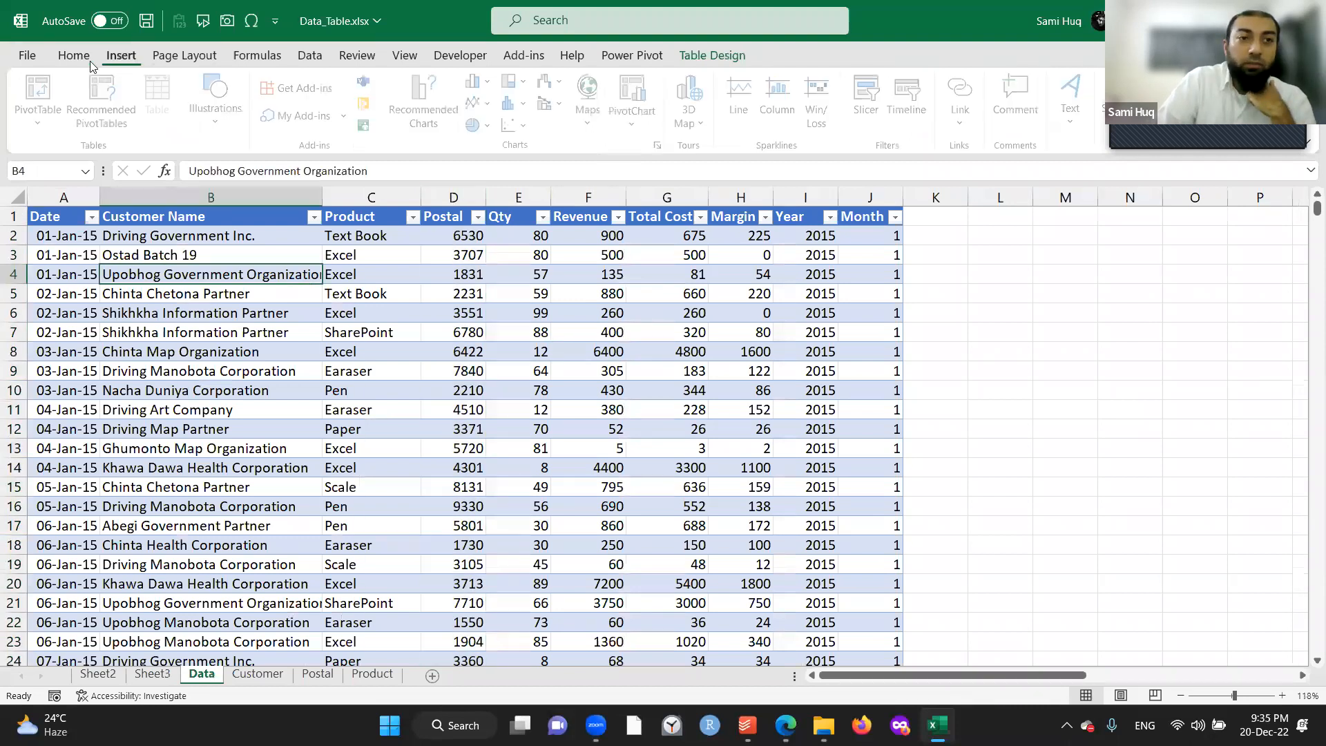
{"action": "left_click", "coordinate": [41, 90]}
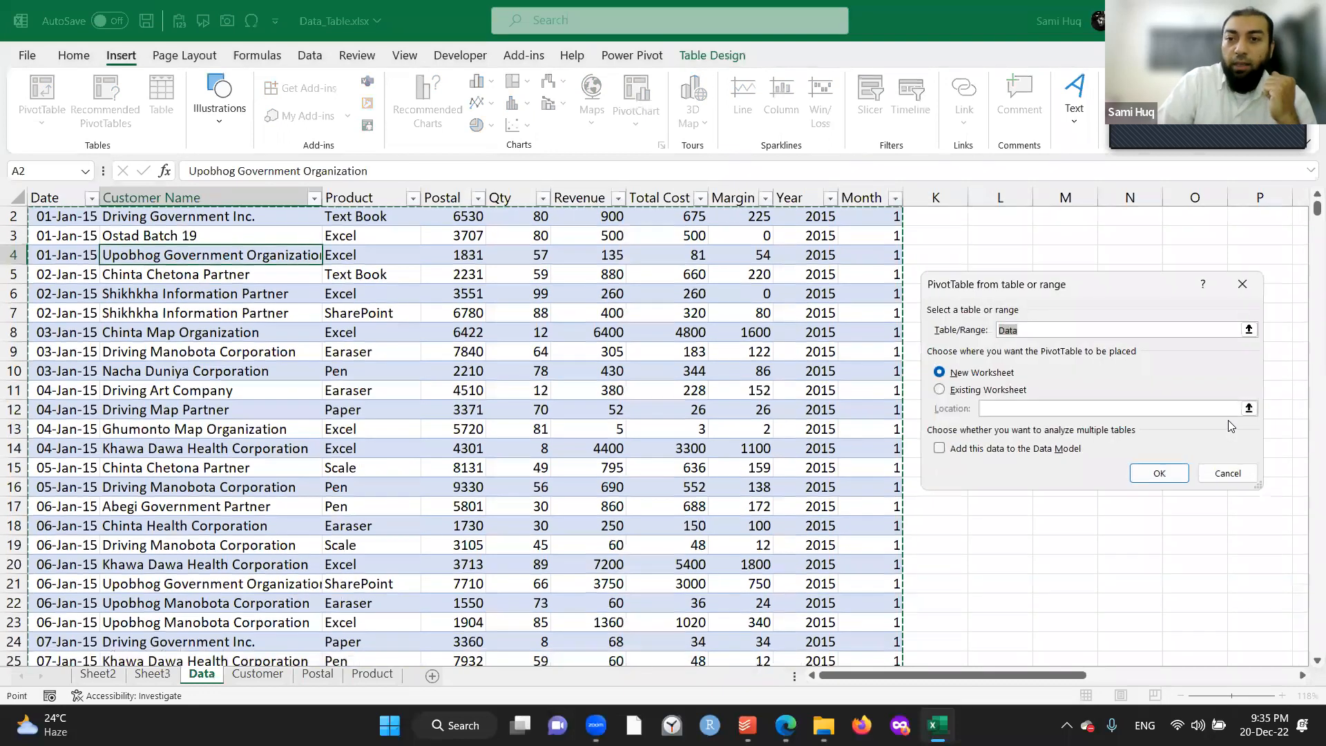
{"action": "left_click", "coordinate": [1157, 473]}
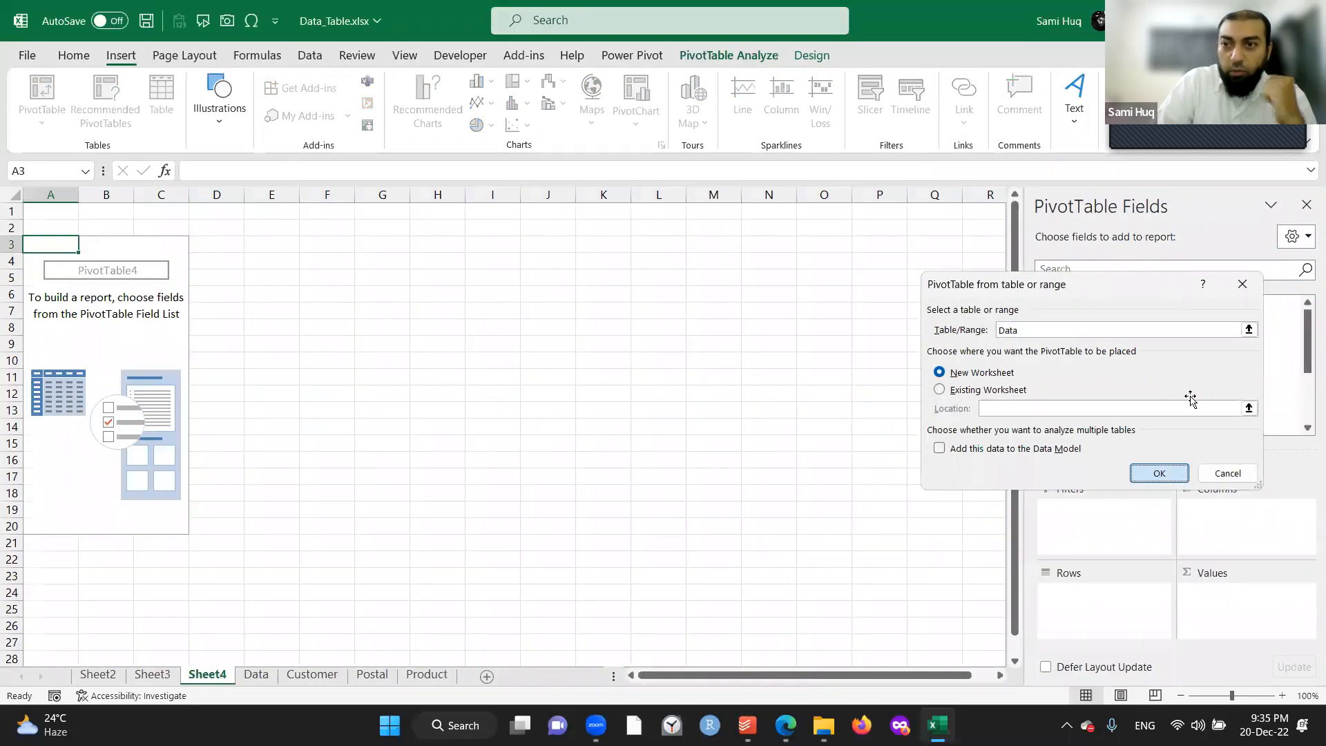
{"action": "left_click_drag", "start_coordinate": [1095, 359], "coordinate": [1106, 590]}
{"action": "left_click_drag", "start_coordinate": [1101, 394], "coordinate": [1237, 587]}
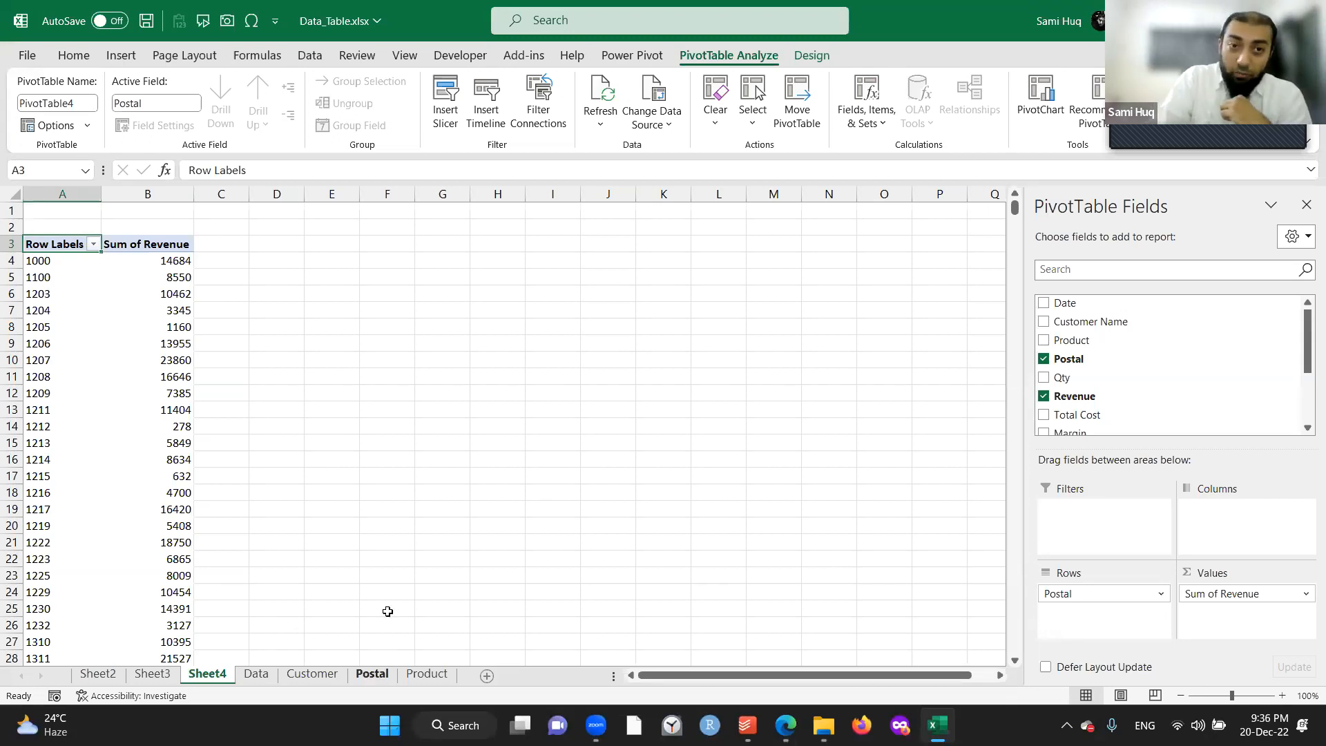
Convert the data range $A$1:$M$1350 on the Postal sheet into a table with headers.
{"action": "left_click", "coordinate": [372, 674]}
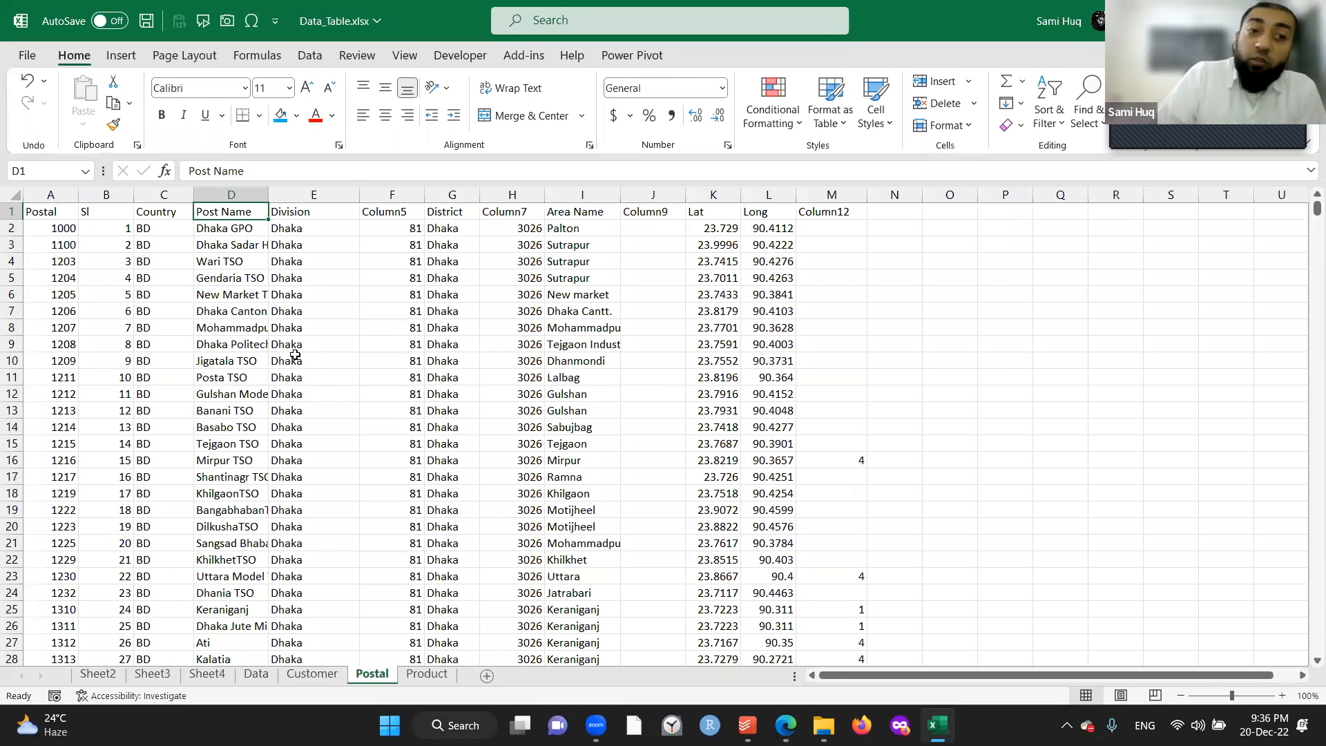
{"action": "left_click", "coordinate": [56, 226]}
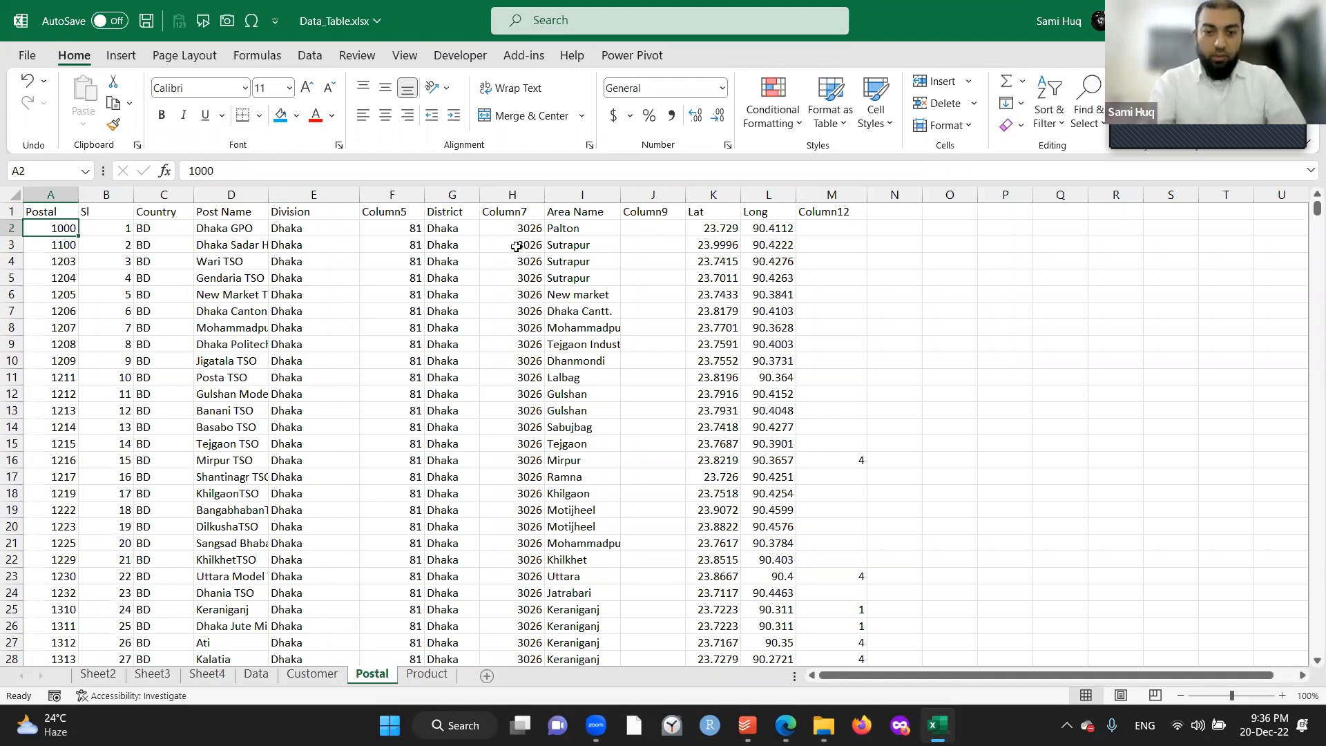
{"action": "key", "text": "ctrl+t"}
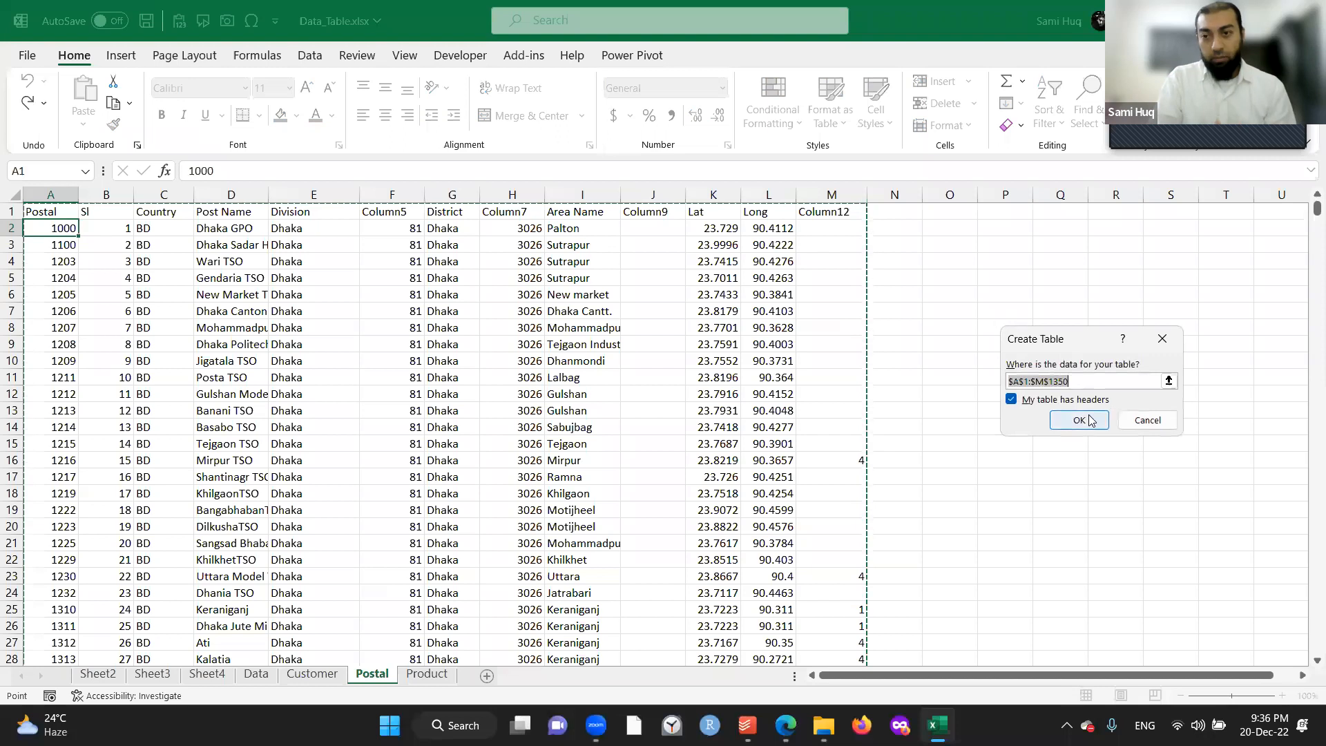
{"action": "left_click", "coordinate": [1088, 420]}
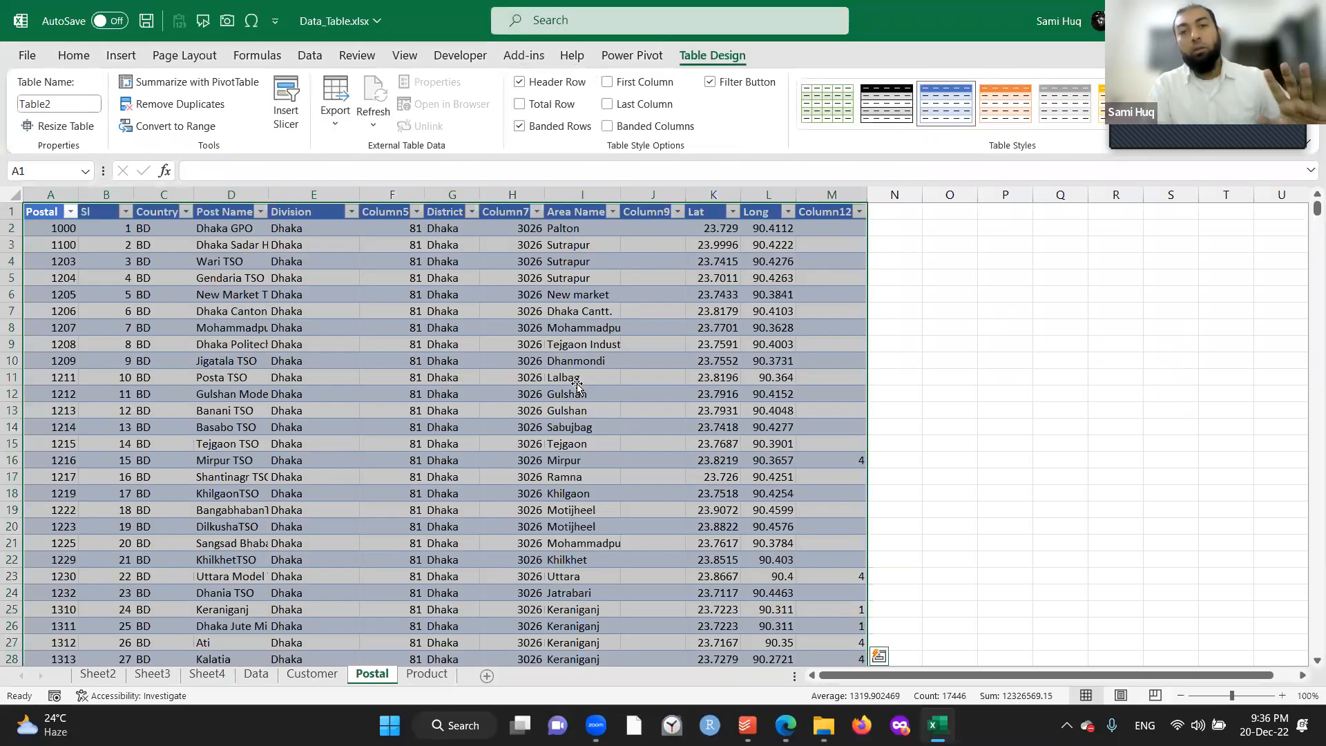
{"action": "left_click", "coordinate": [577, 385]}
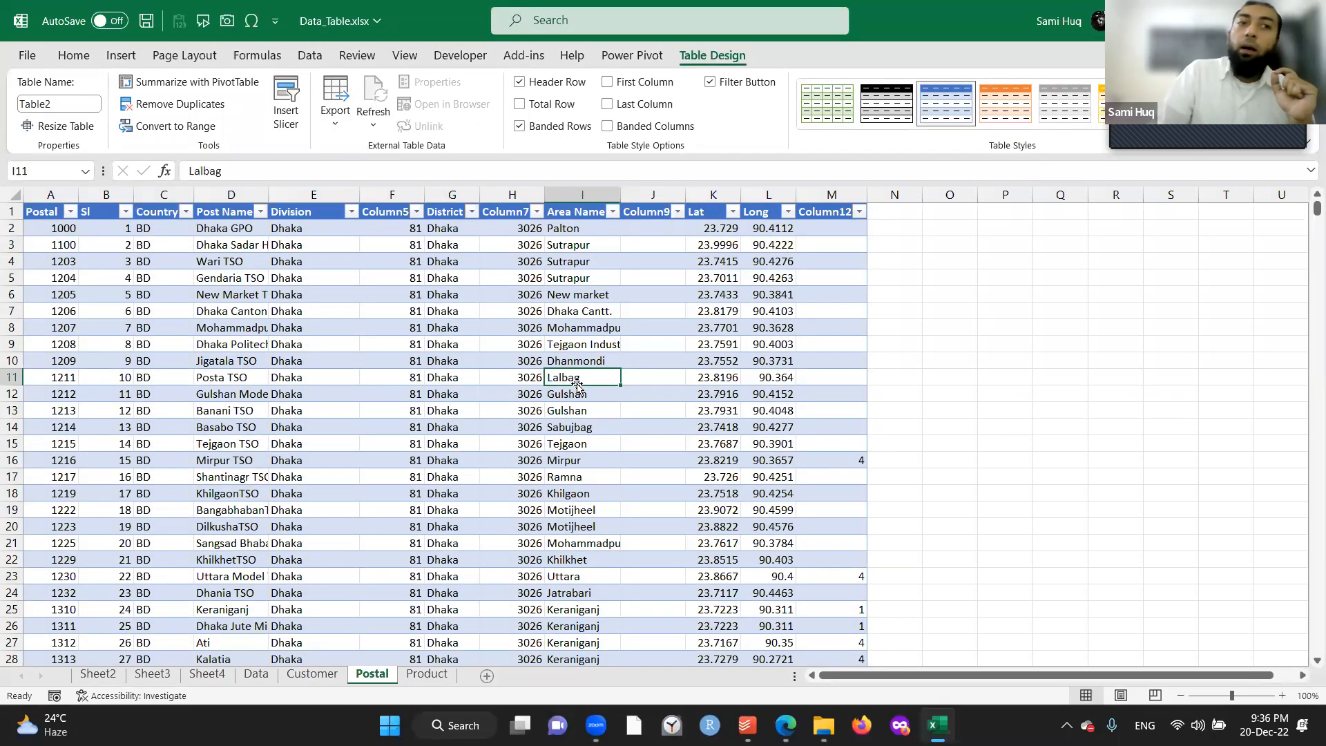
Rename the table on the Postal sheet as postal.
{"action": "left_click", "coordinate": [51, 102]}
{"action": "type", "text": "postak"}
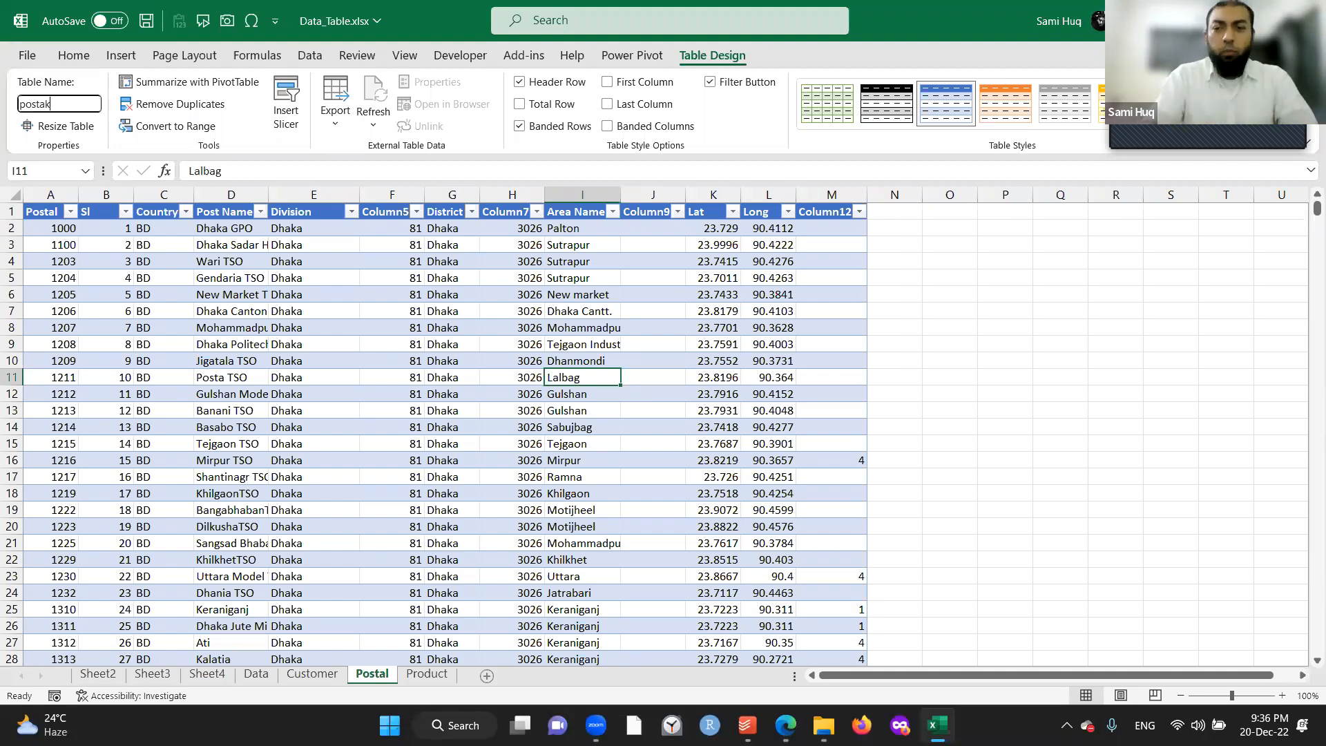
{"action": "key", "text": "BackSpace"}
{"action": "type", "text": "l"}
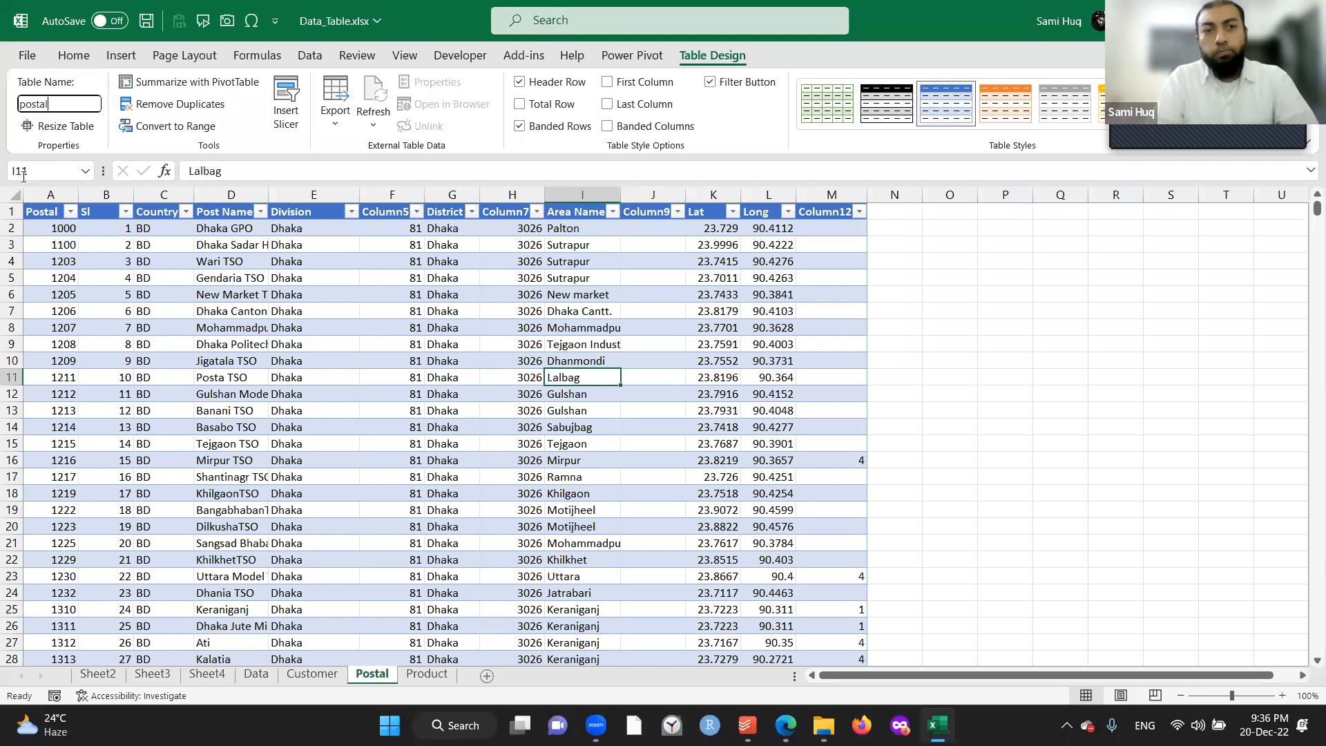
{"action": "left_click", "coordinate": [146, 259]}
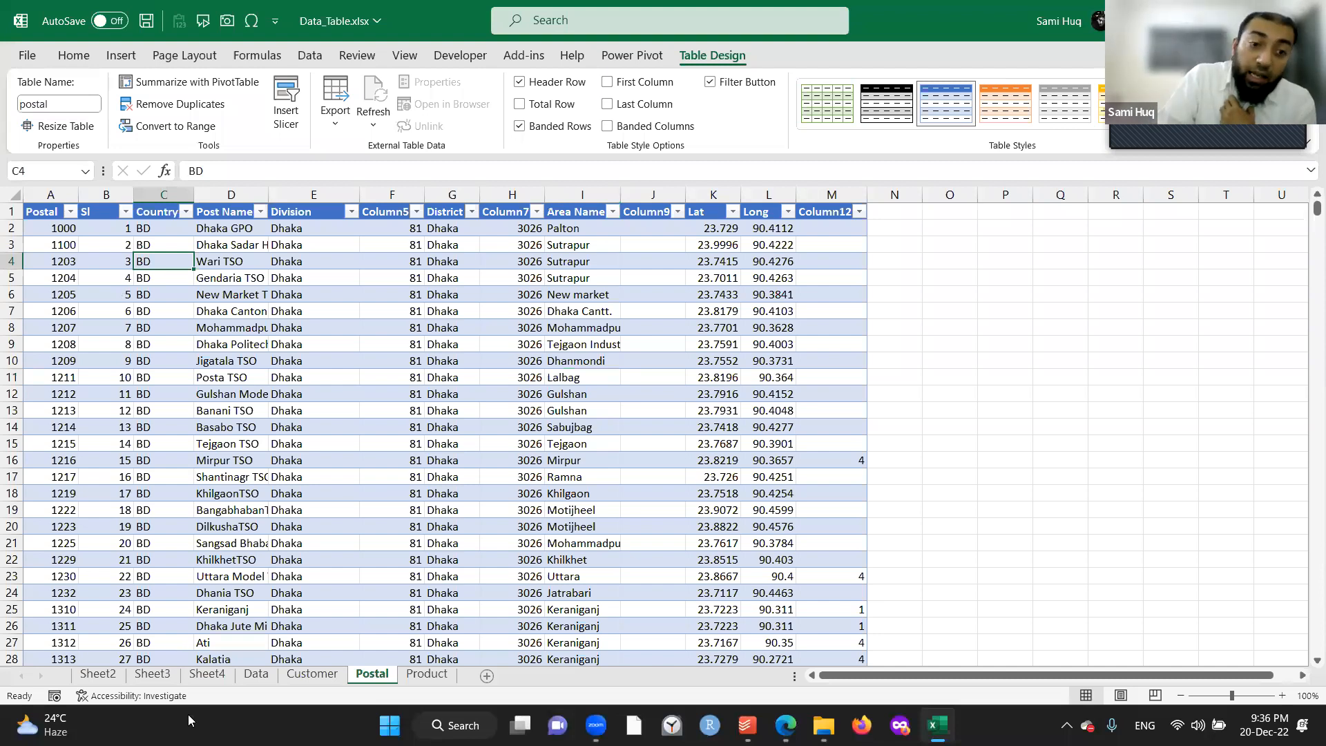
Add two columns headed District and Division after the Month column of the Data table, in K1 and L1.
{"action": "left_click", "coordinate": [255, 674]}
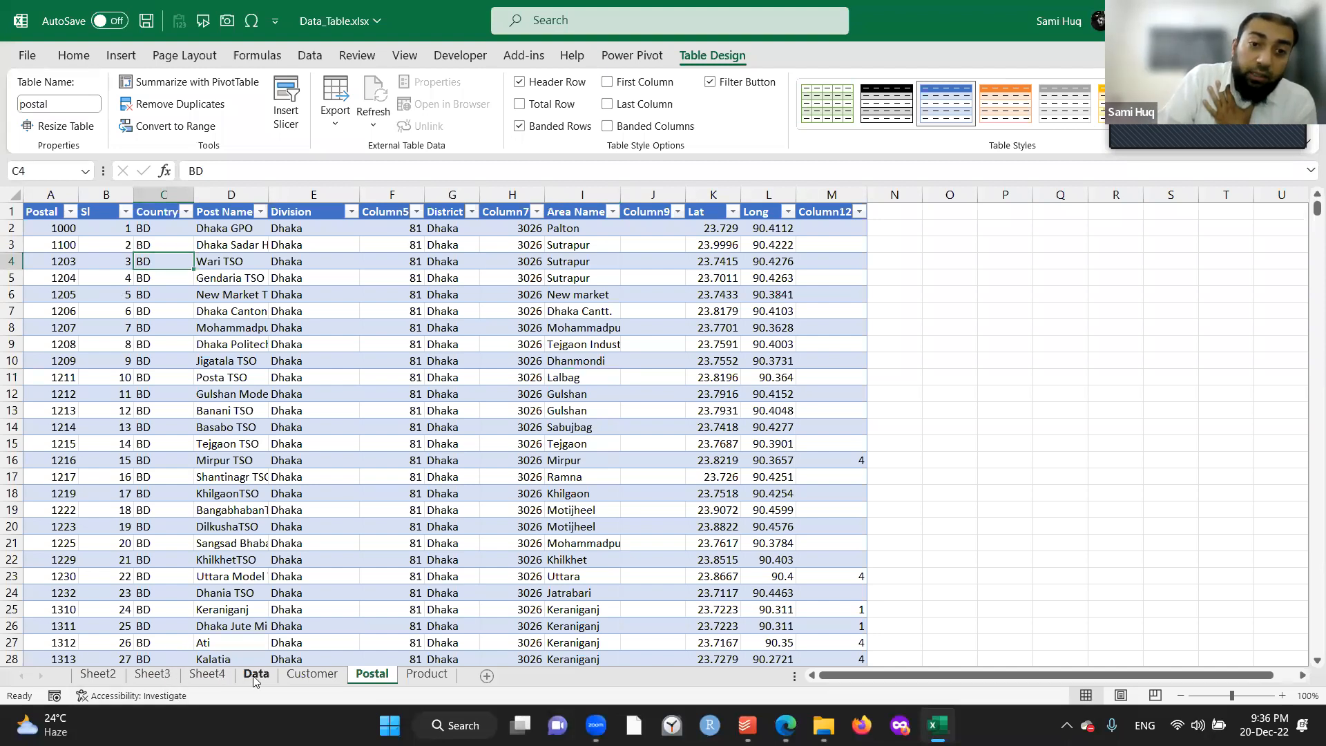
{"action": "key", "text": "ctrl+Up"}
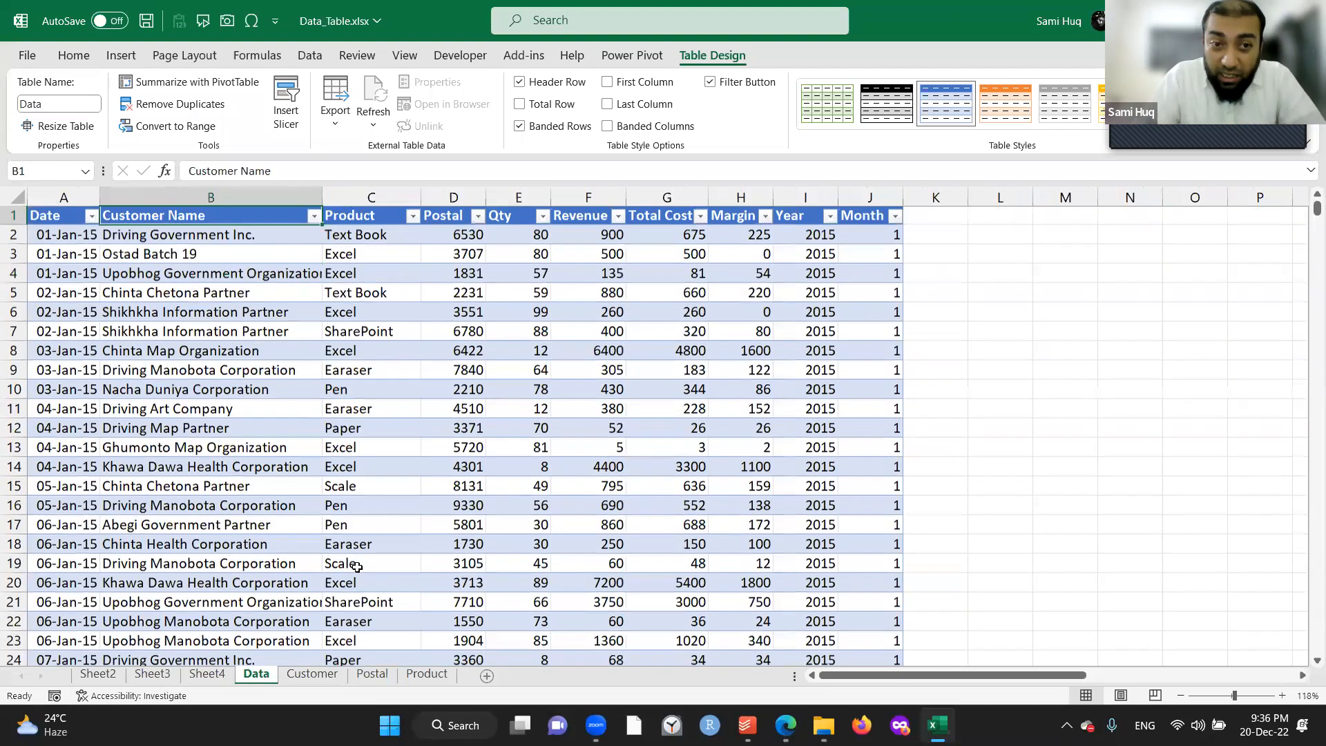
{"action": "key", "text": "ctrl+Right"}
{"action": "key", "text": "Right"}
{"action": "type", "text": "District"}
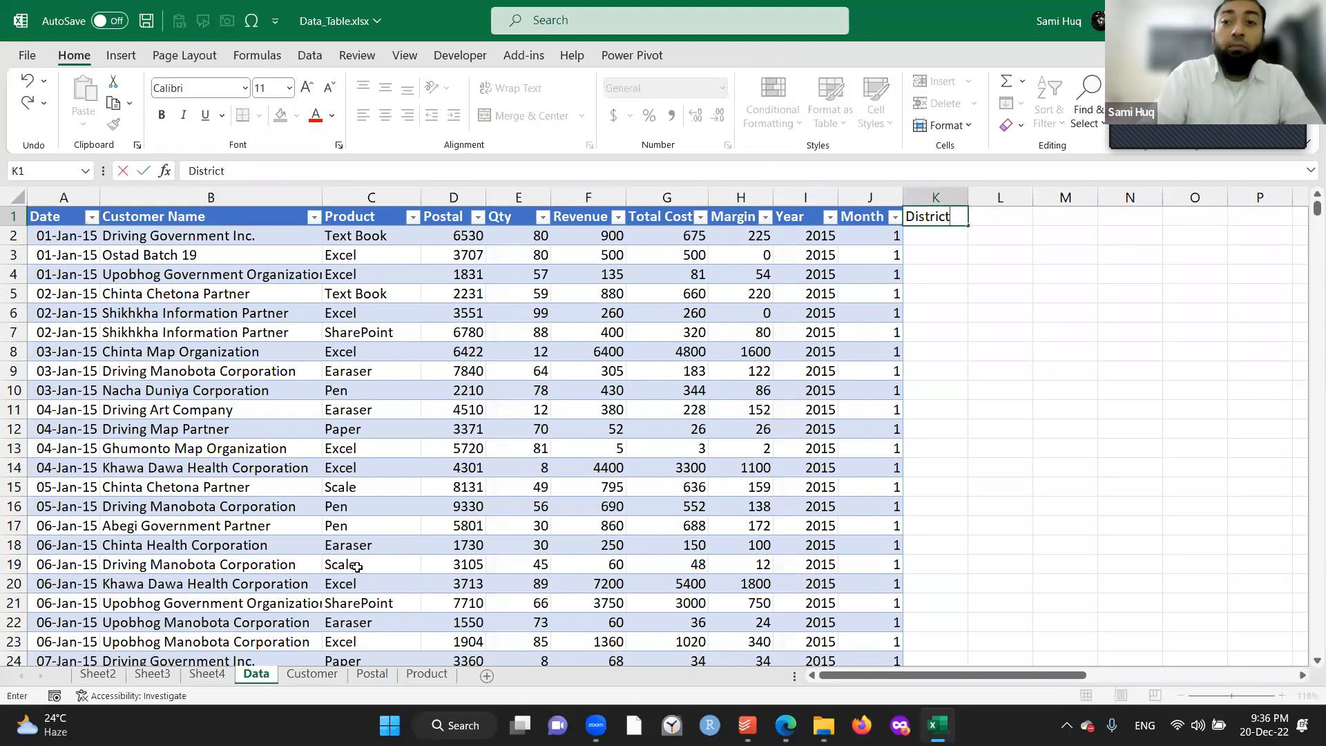
{"action": "key", "text": "Return"}
{"action": "key", "text": "Up"}
{"action": "key", "text": "Right"}
{"action": "type", "text": "Divis"}
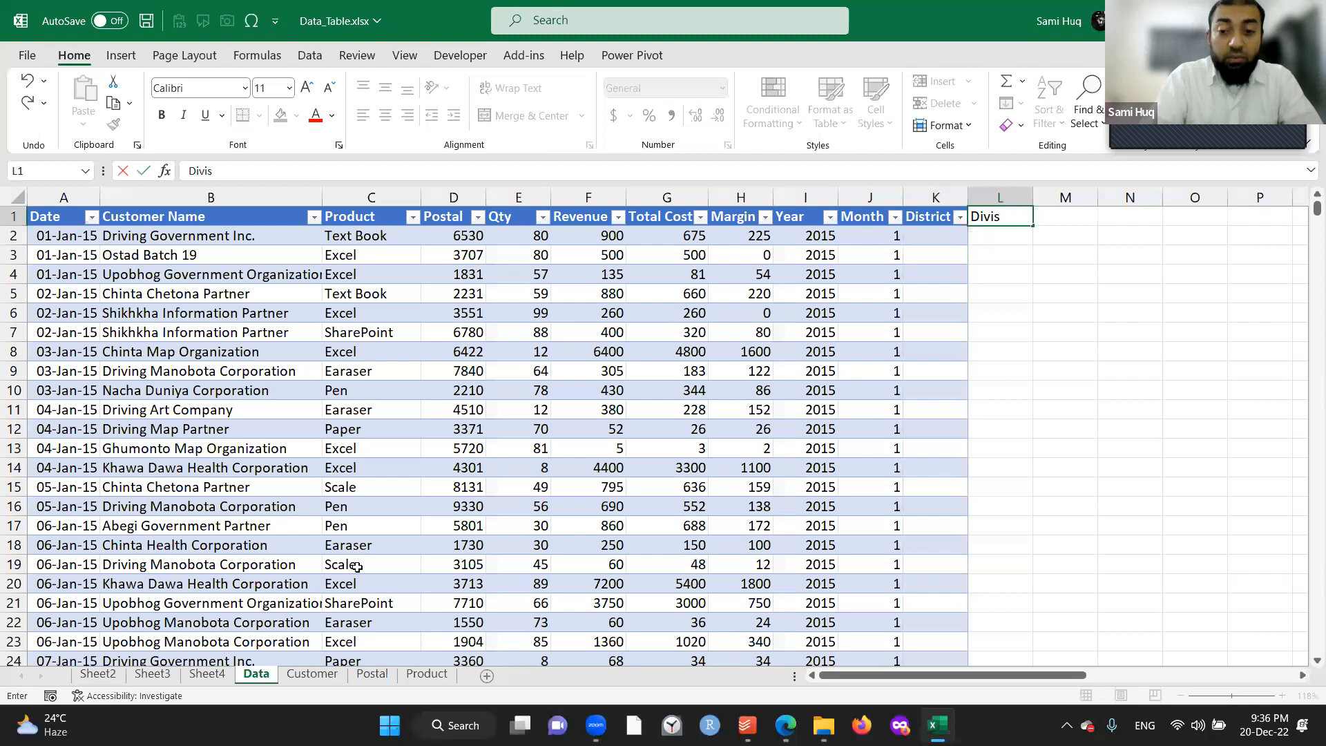
{"action": "type", "text": "ion"}
{"action": "key", "text": "Return"}
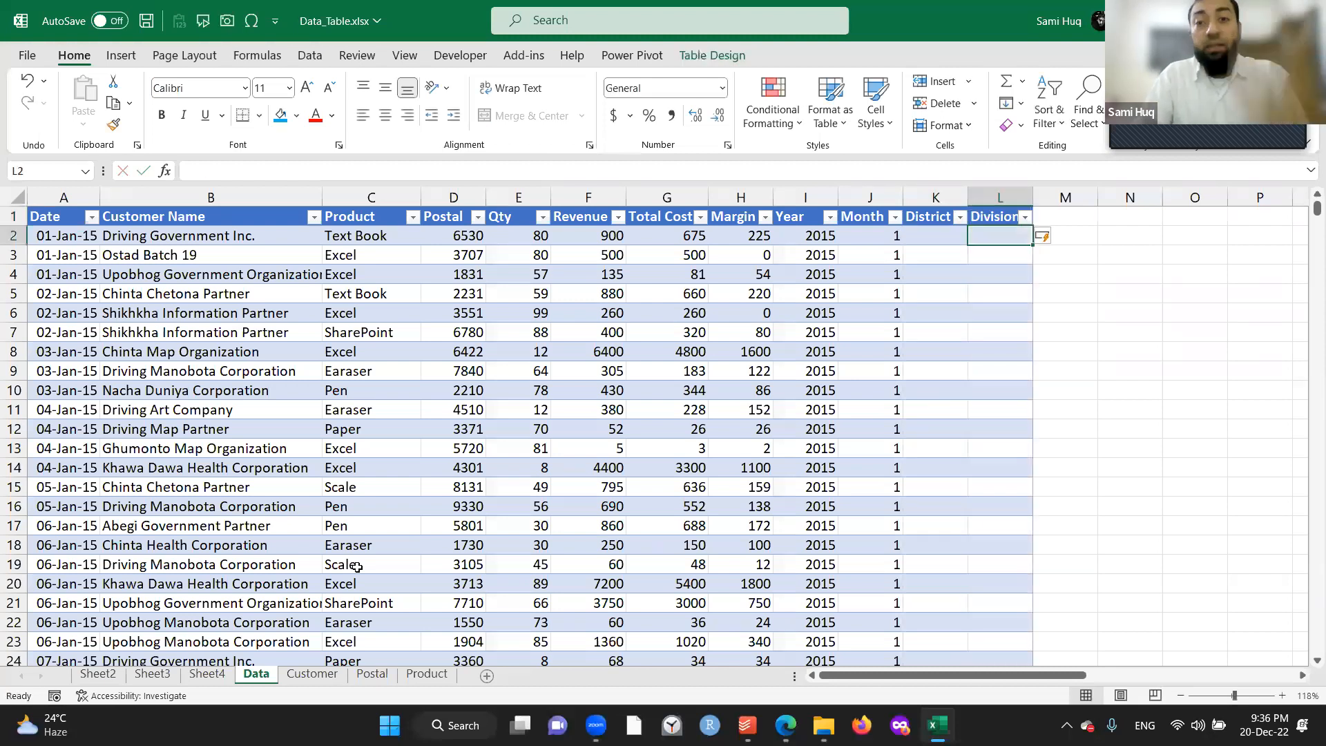
Compare the Postal code column of the Data table with the Postal column on the Postal sheet as the shared lookup key.
{"action": "key", "text": "Left"}
{"action": "key", "text": "Left"}
{"action": "key", "text": "Left"}
{"action": "key", "text": "Left"}
{"action": "key", "text": "Left"}
{"action": "key", "text": "Left"}
{"action": "key", "text": "Left"}
{"action": "key", "text": "Left"}
{"action": "key", "text": "Left"}
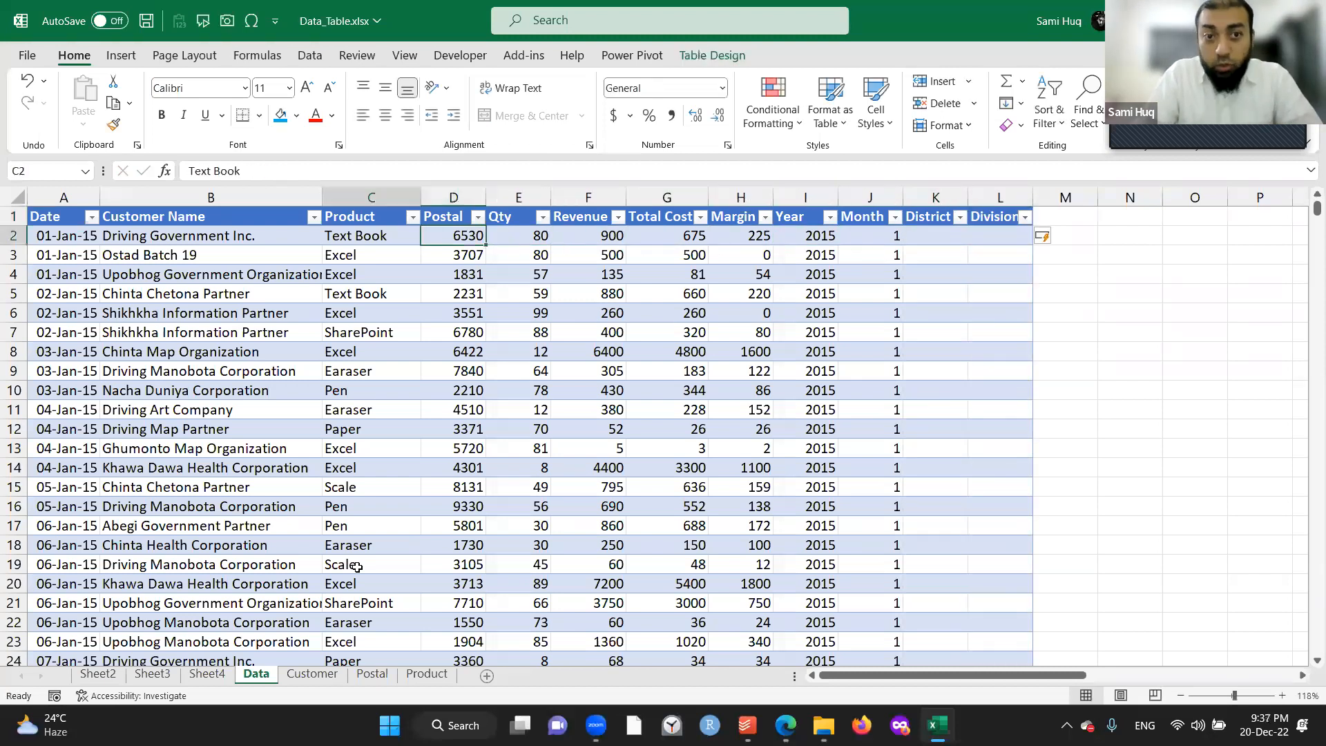
{"action": "key", "text": "Left"}
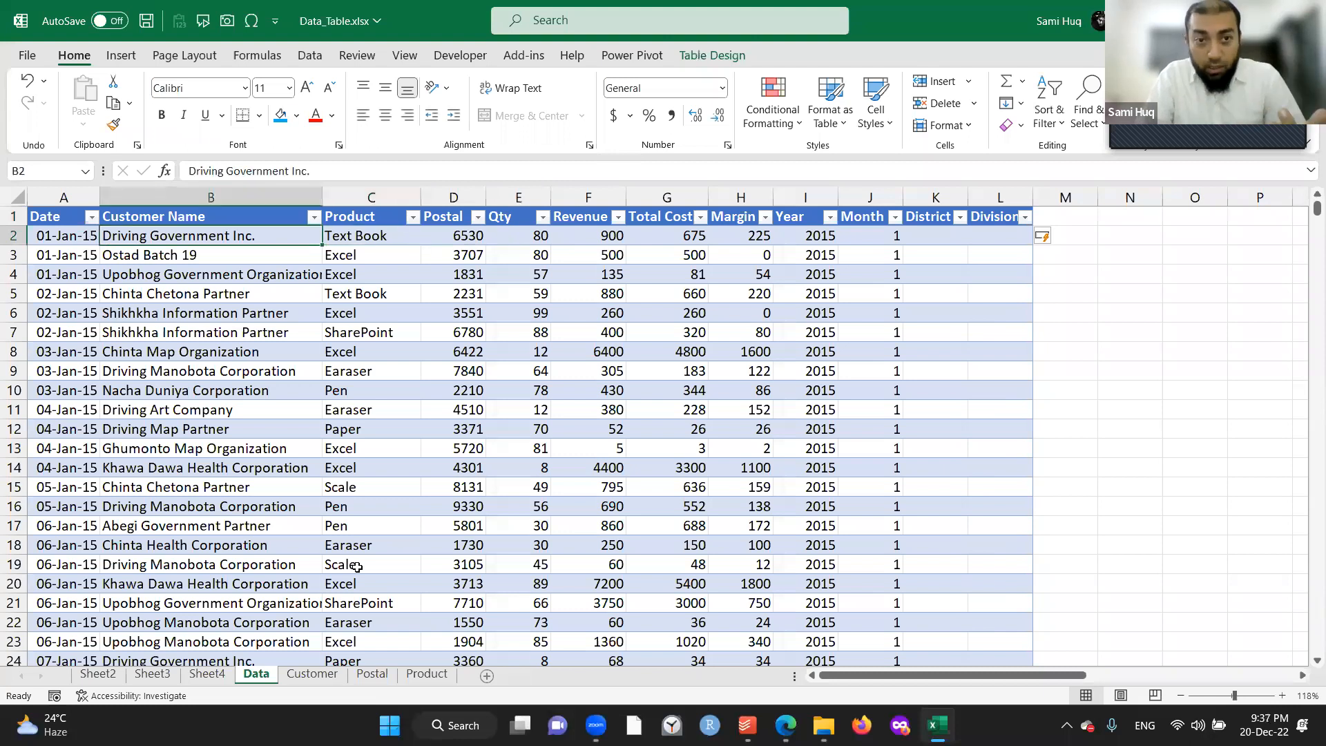
{"action": "key", "text": "Right"}
{"action": "key", "text": "Right"}
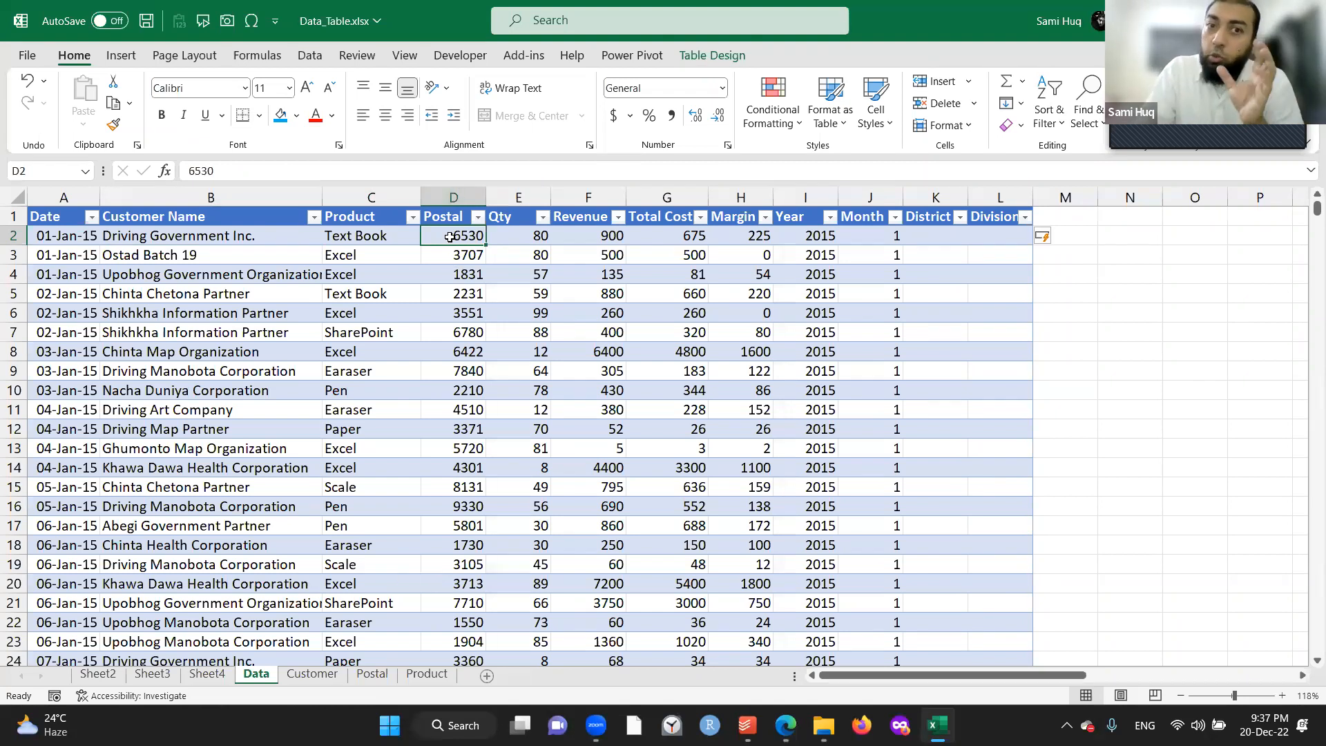
{"action": "left_click", "coordinate": [452, 196]}
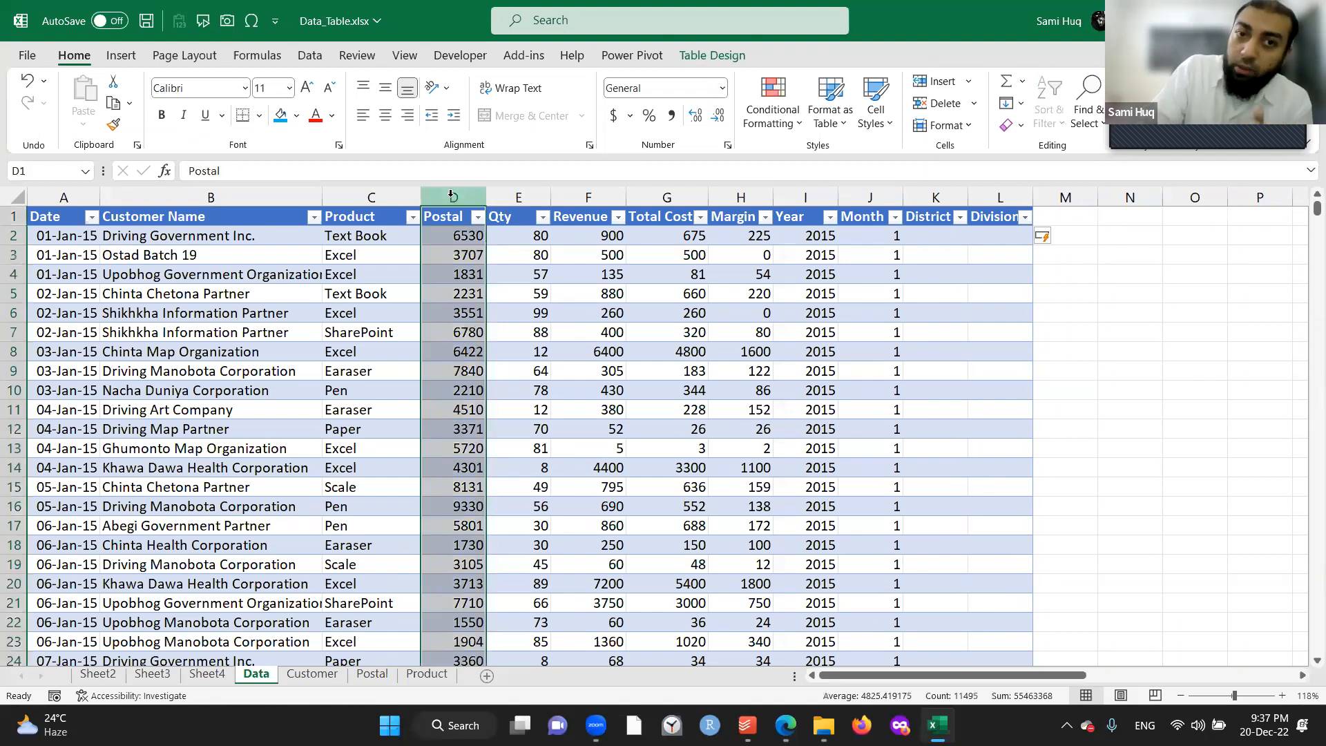
{"action": "left_click", "coordinate": [452, 233]}
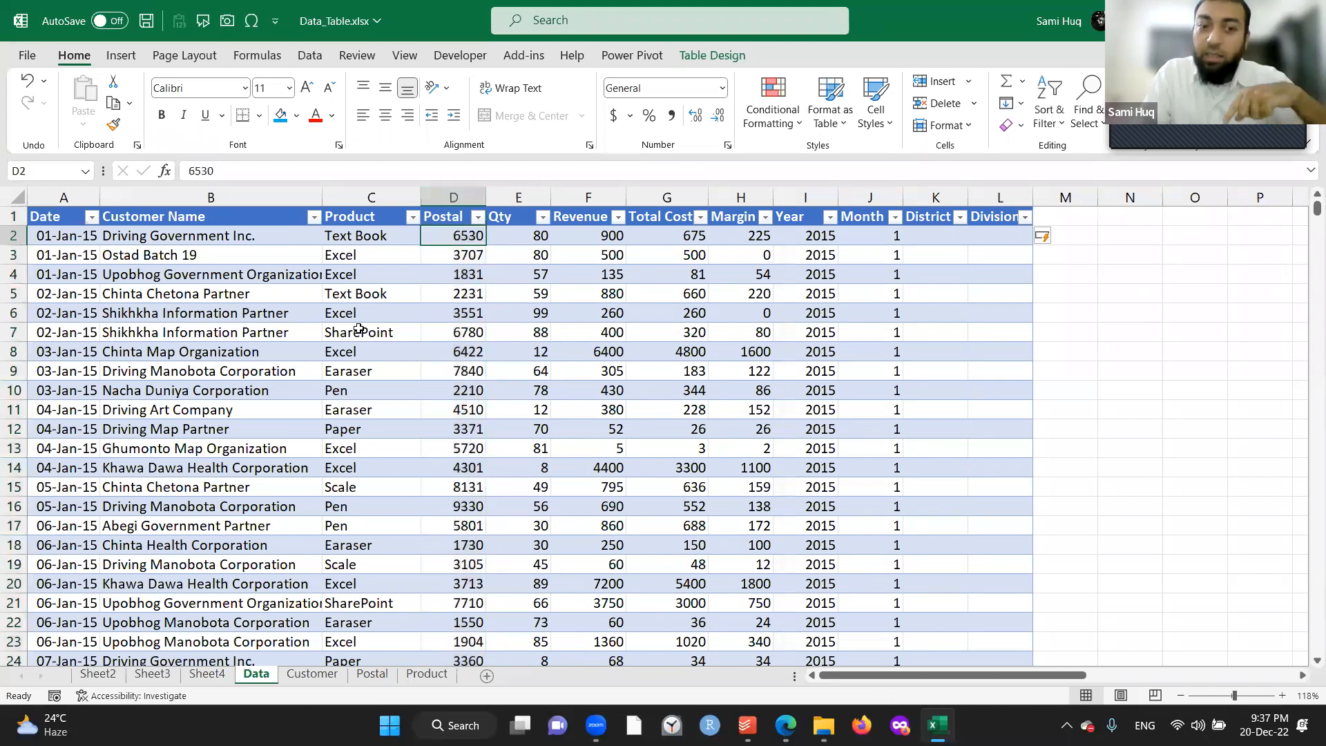
{"action": "left_click", "coordinate": [372, 678]}
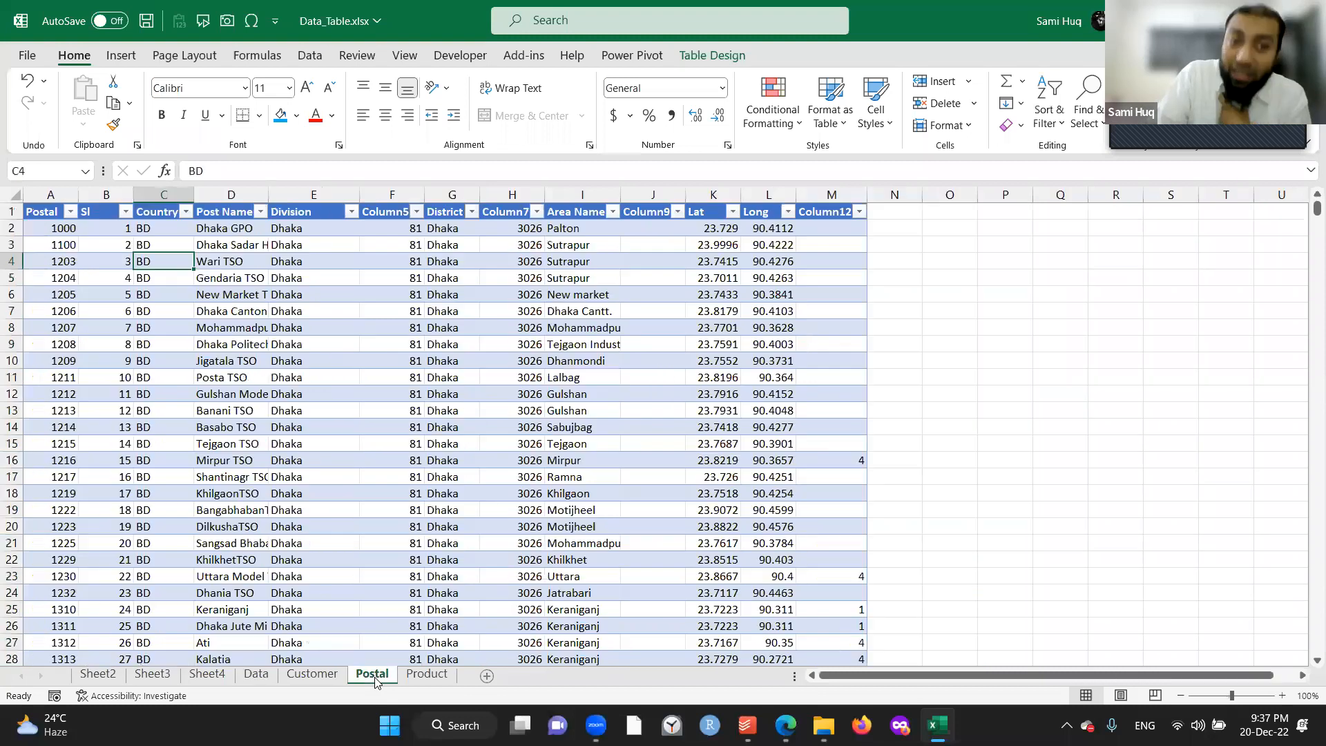
{"action": "left_click", "coordinate": [48, 188]}
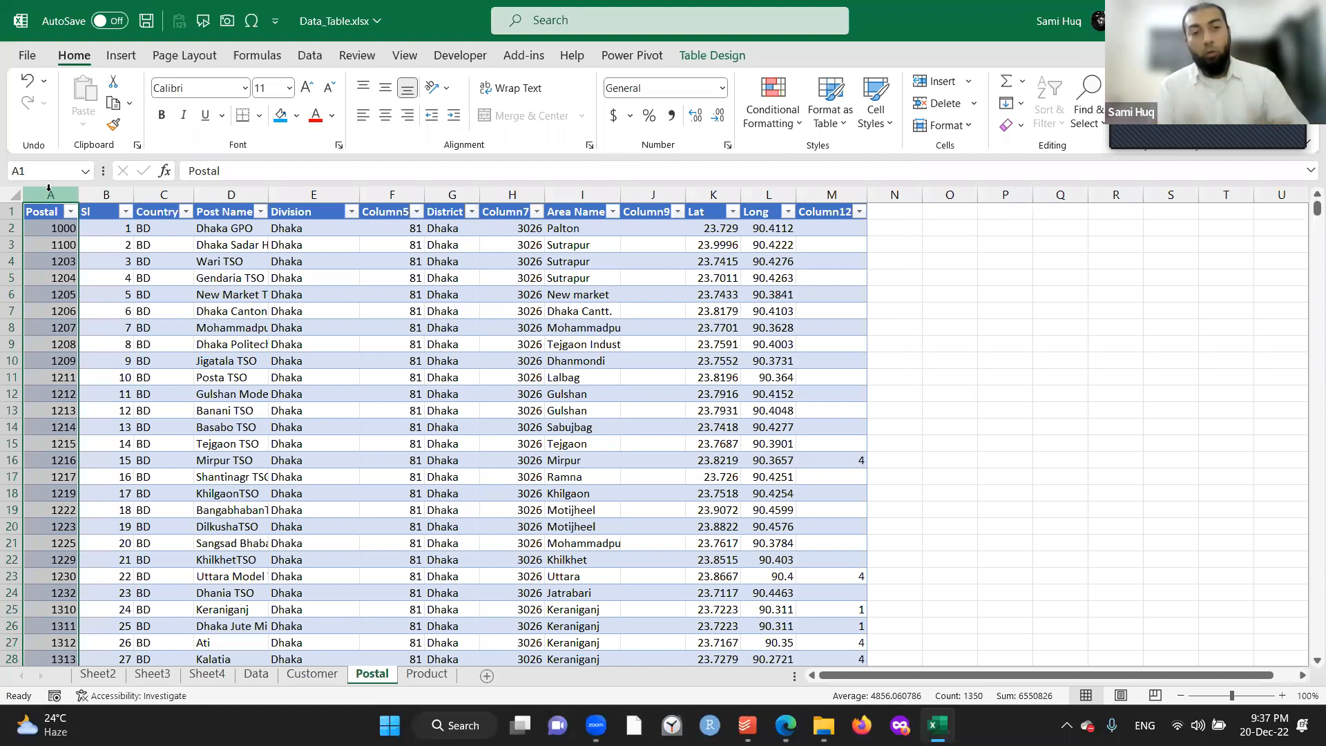
{"action": "left_click", "coordinate": [257, 677]}
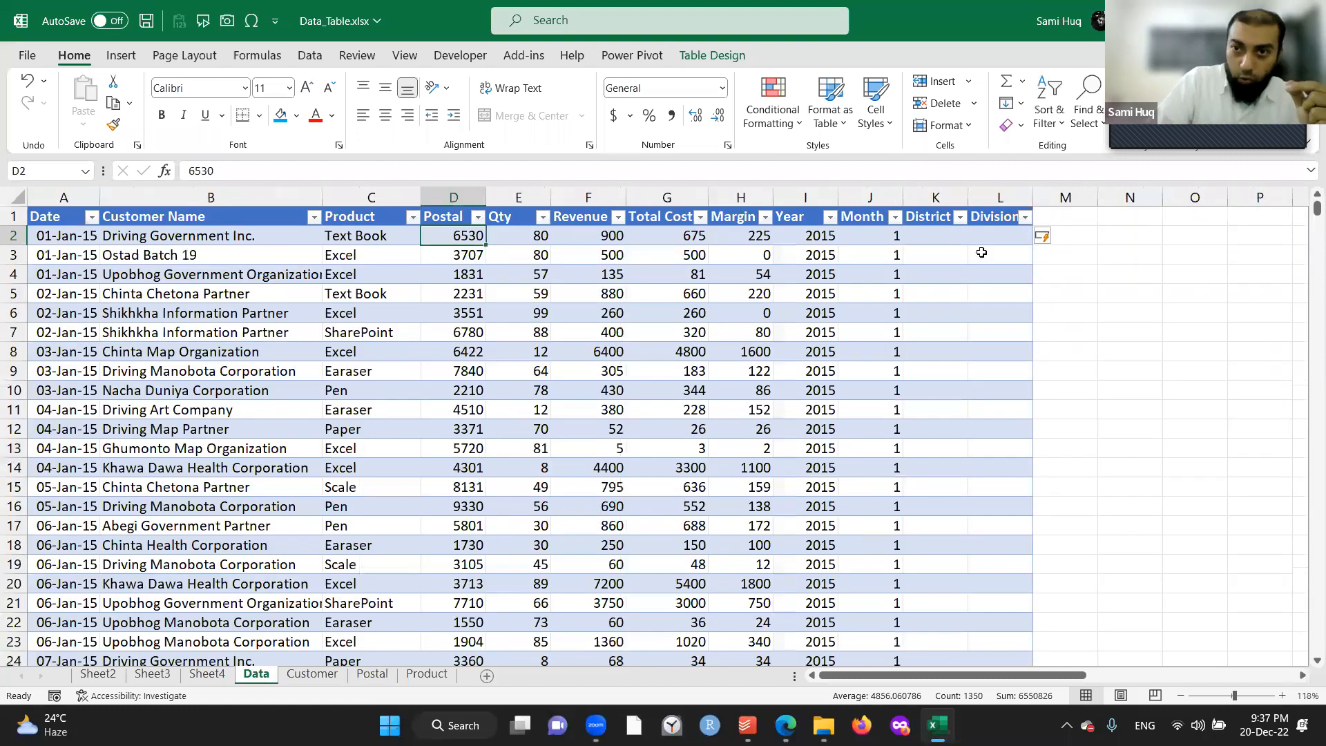
{"action": "left_click", "coordinate": [930, 236]}
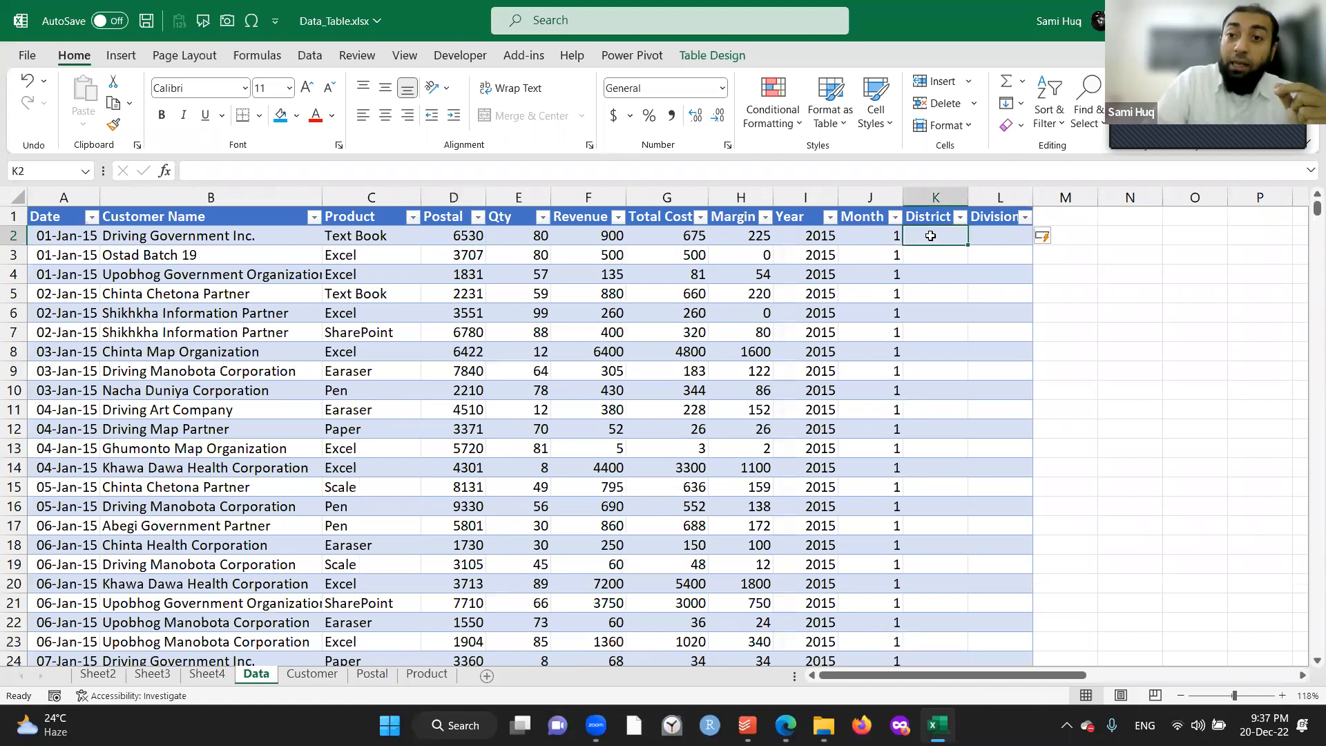
Count the column positions of Division and District on the Postal sheet, starting from the Postal column.
{"action": "left_click", "coordinate": [373, 675]}
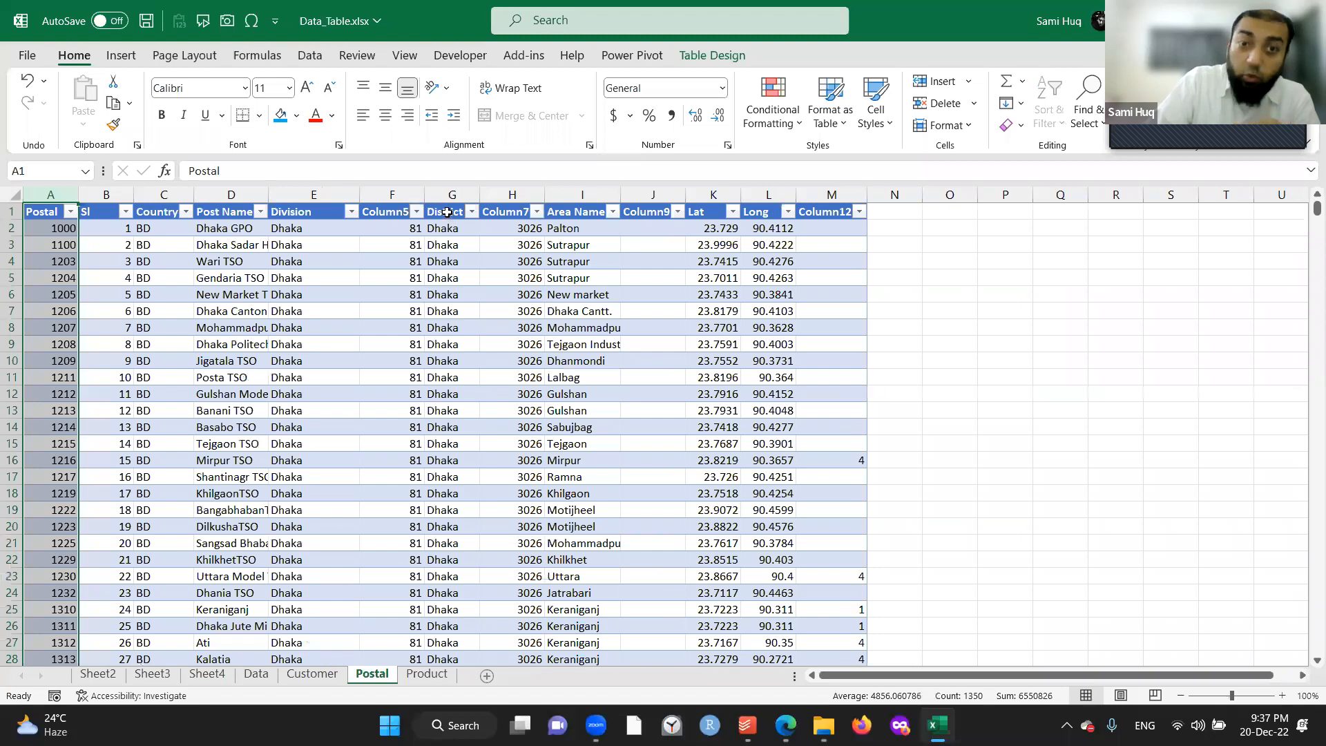
{"action": "left_click", "coordinate": [447, 212]}
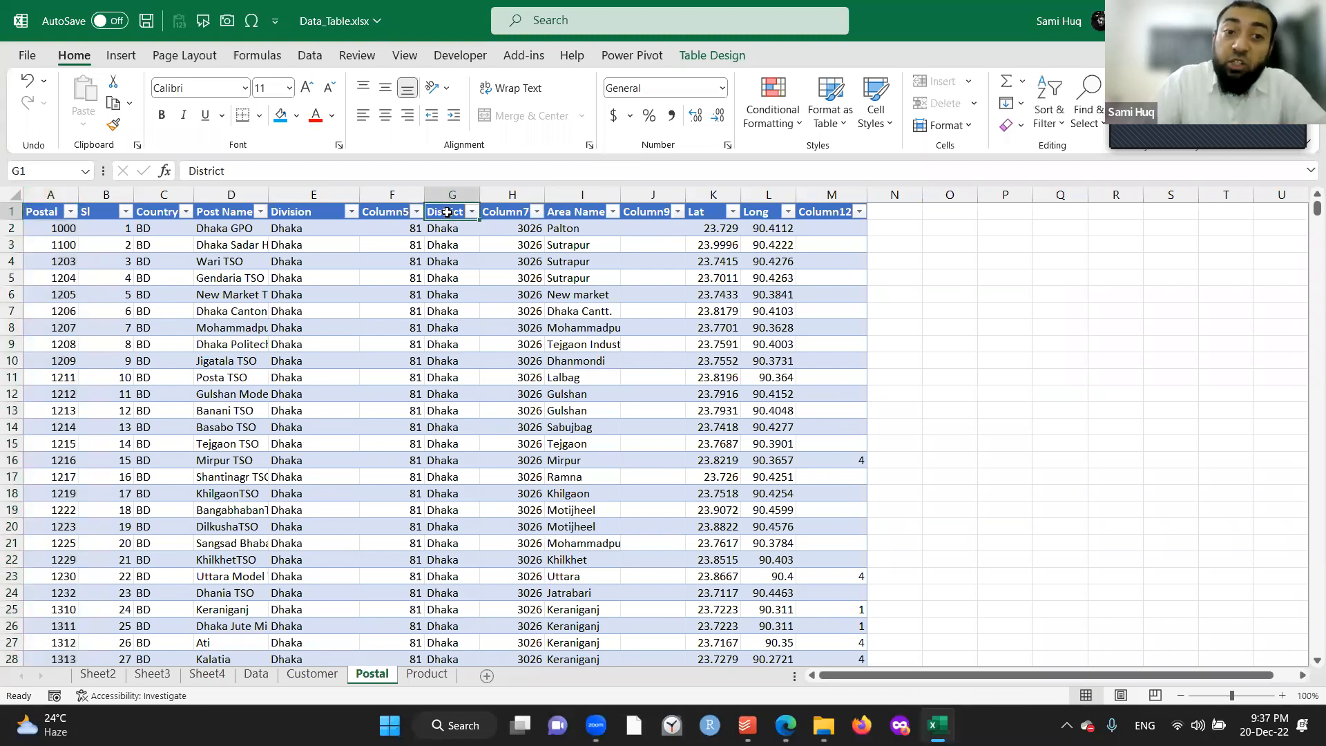
{"action": "key", "text": "Left"}
{"action": "key", "text": "Left"}
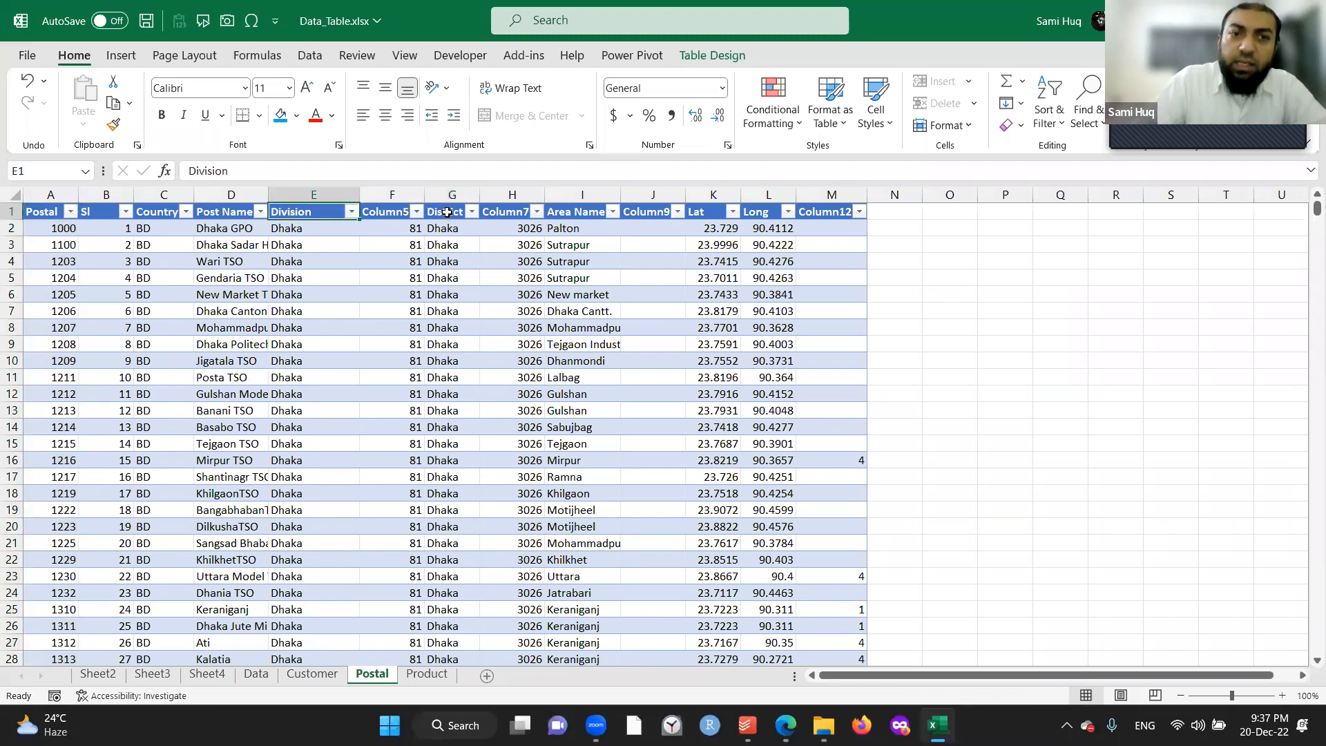
{"action": "key", "text": "shift+Left"}
{"action": "key", "text": "shift+Left"}
{"action": "key", "text": "shift+Left"}
{"action": "key", "text": "shift+Left"}
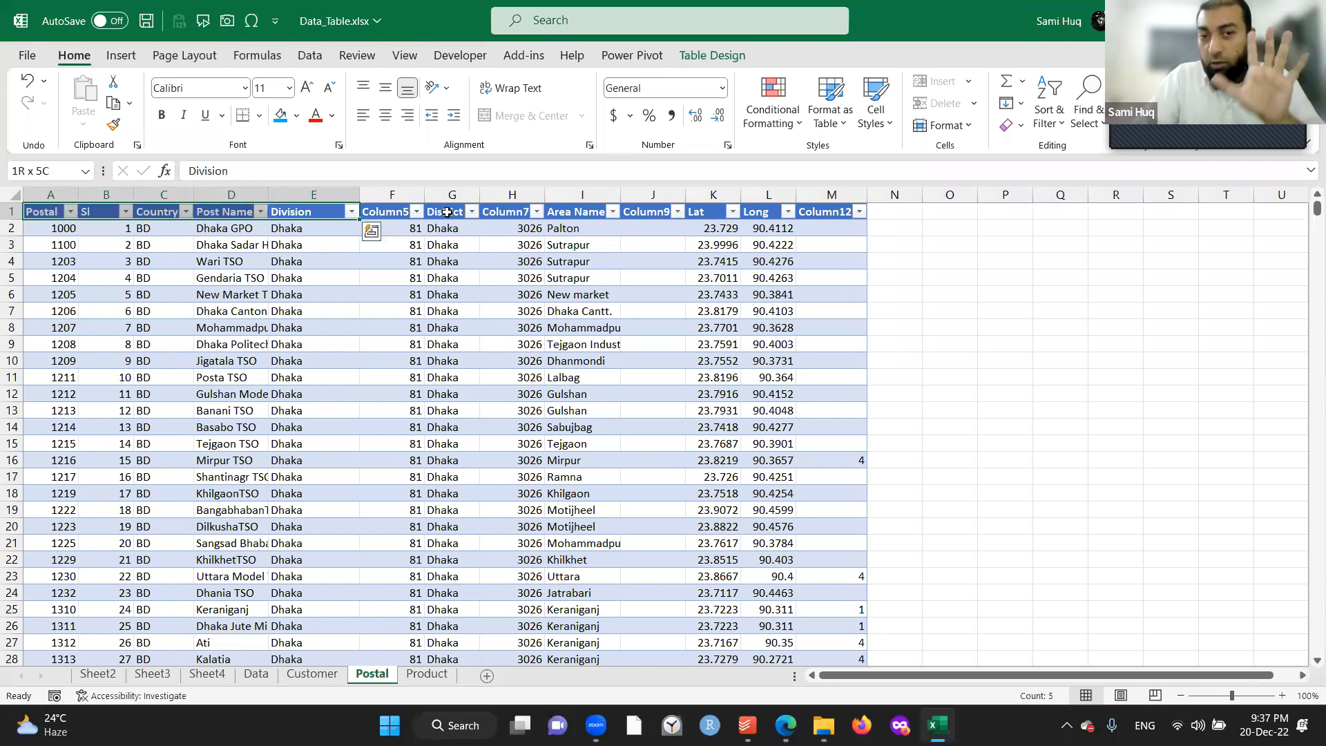
{"action": "key", "text": "Left"}
{"action": "key", "text": "Left"}
{"action": "key", "text": "Left"}
{"action": "key", "text": "Left"}
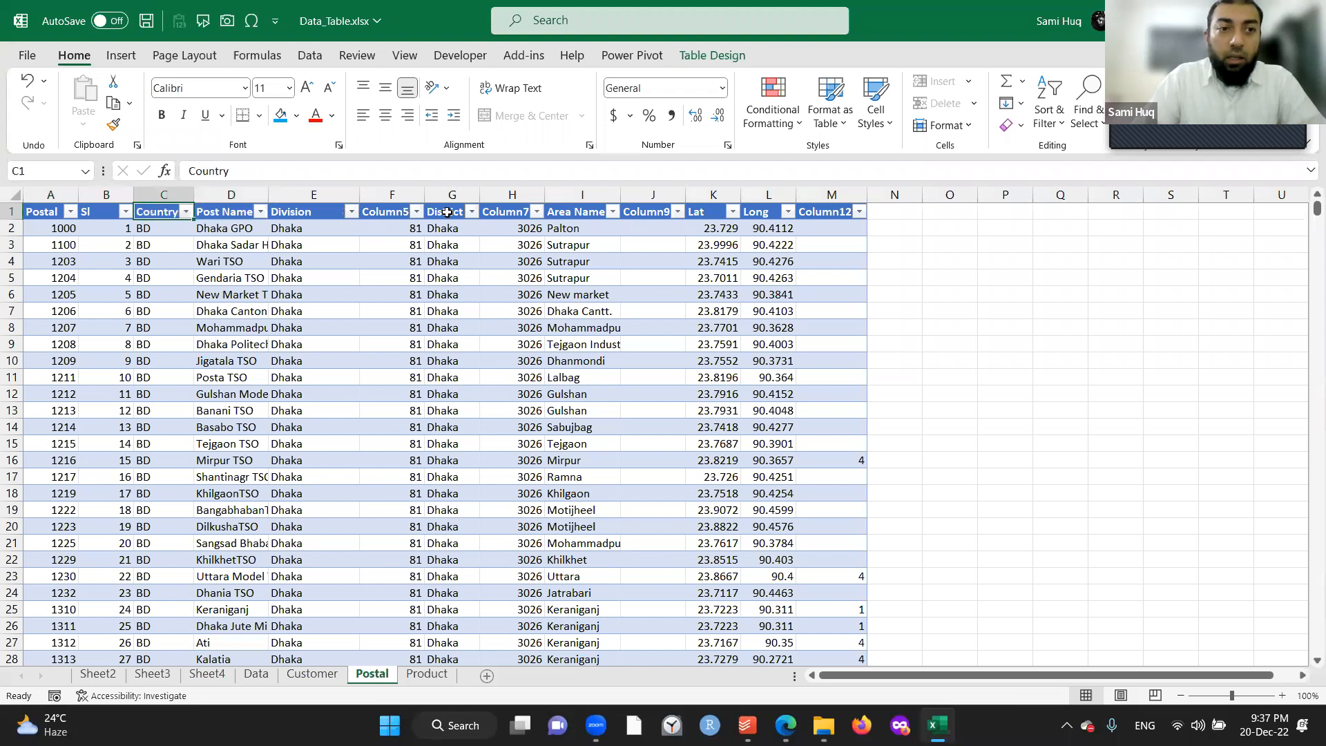
{"action": "key", "text": "shift+Right"}
{"action": "key", "text": "shift+Right"}
{"action": "key", "text": "shift+Right"}
{"action": "key", "text": "shift+Right"}
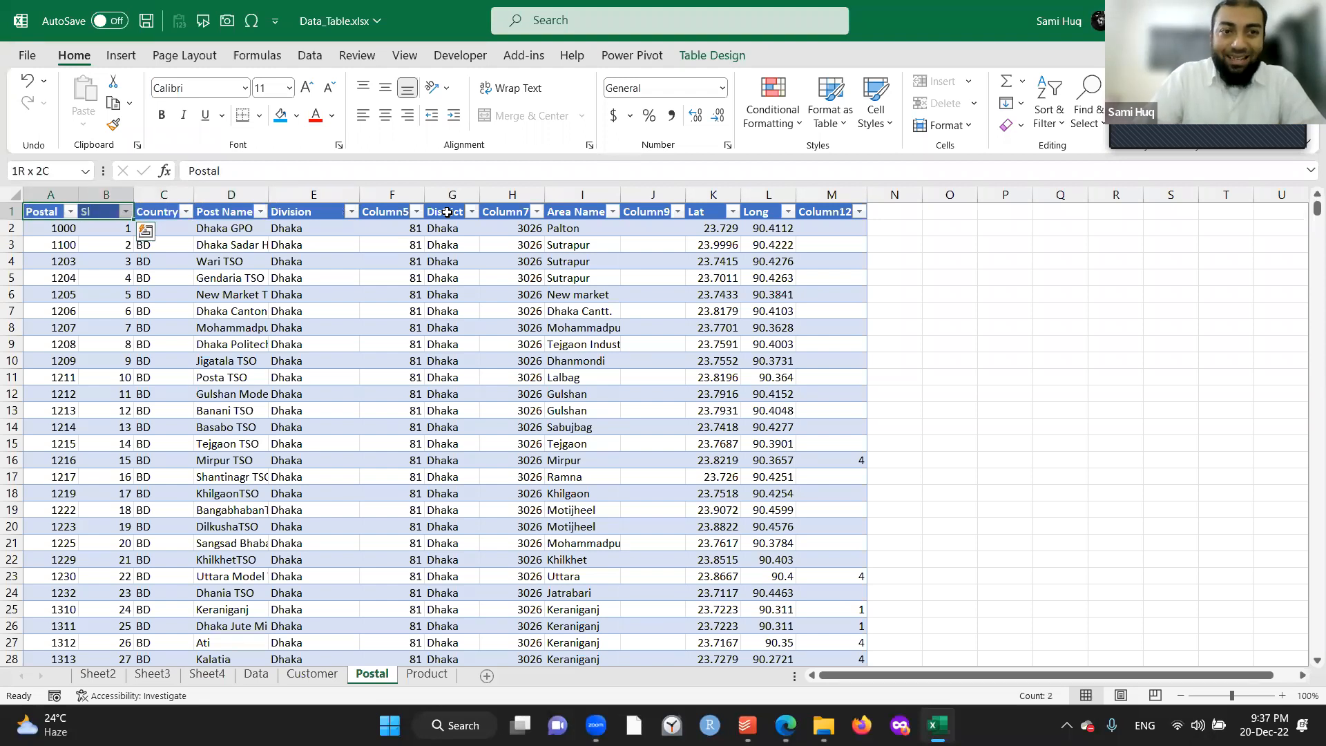
{"action": "key", "text": "shift+Right"}
{"action": "key", "text": "shift+Right"}
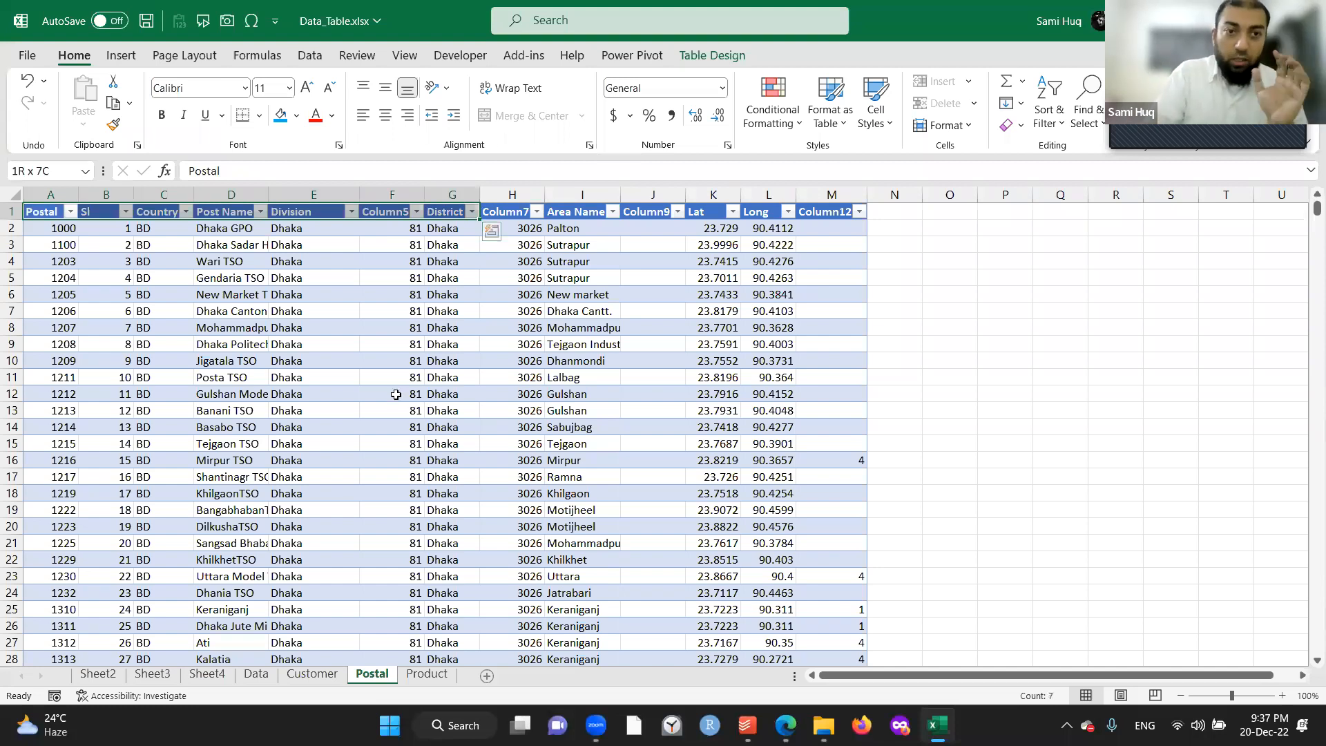
Set the headers in K1 and L1 of the Data sheet to Division and District.
{"action": "left_click", "coordinate": [256, 676]}
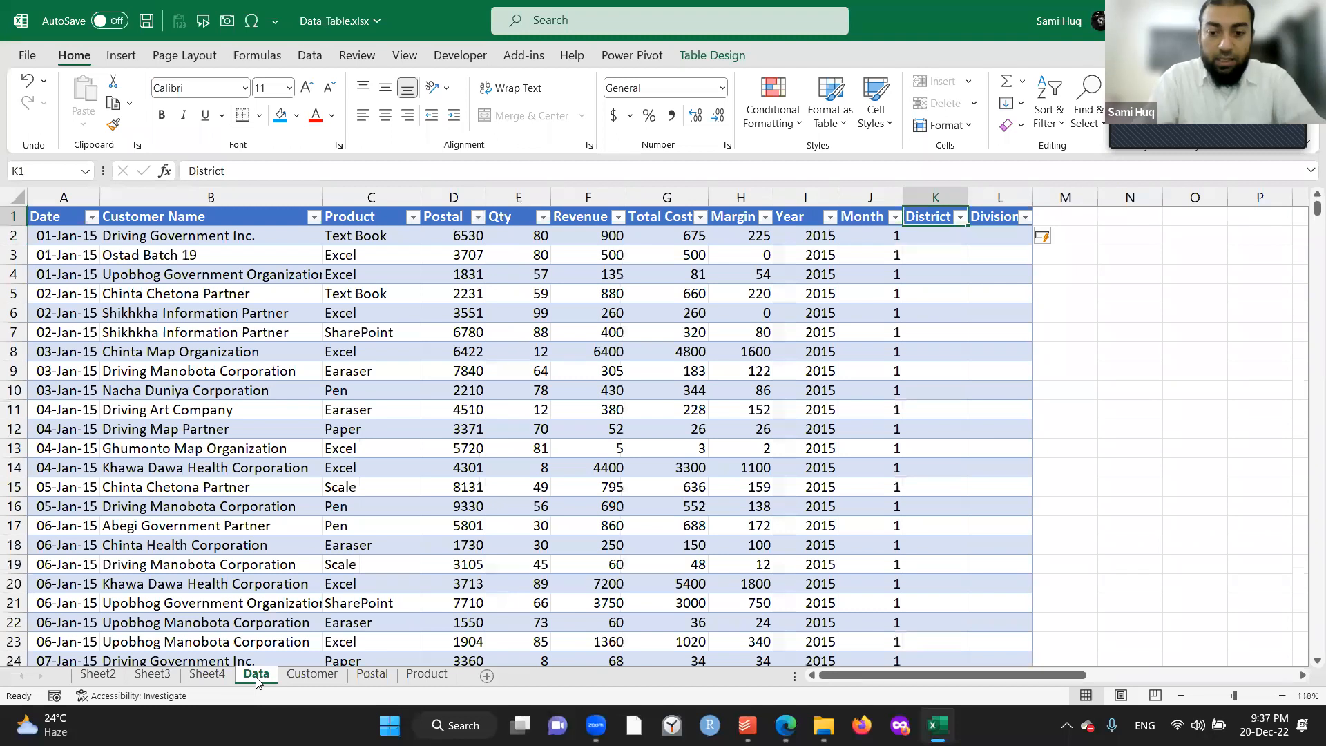
{"action": "type", "text": "Division"}
{"action": "key", "text": "Tab"}
{"action": "type", "text": "District"}
{"action": "key", "text": "Return"}
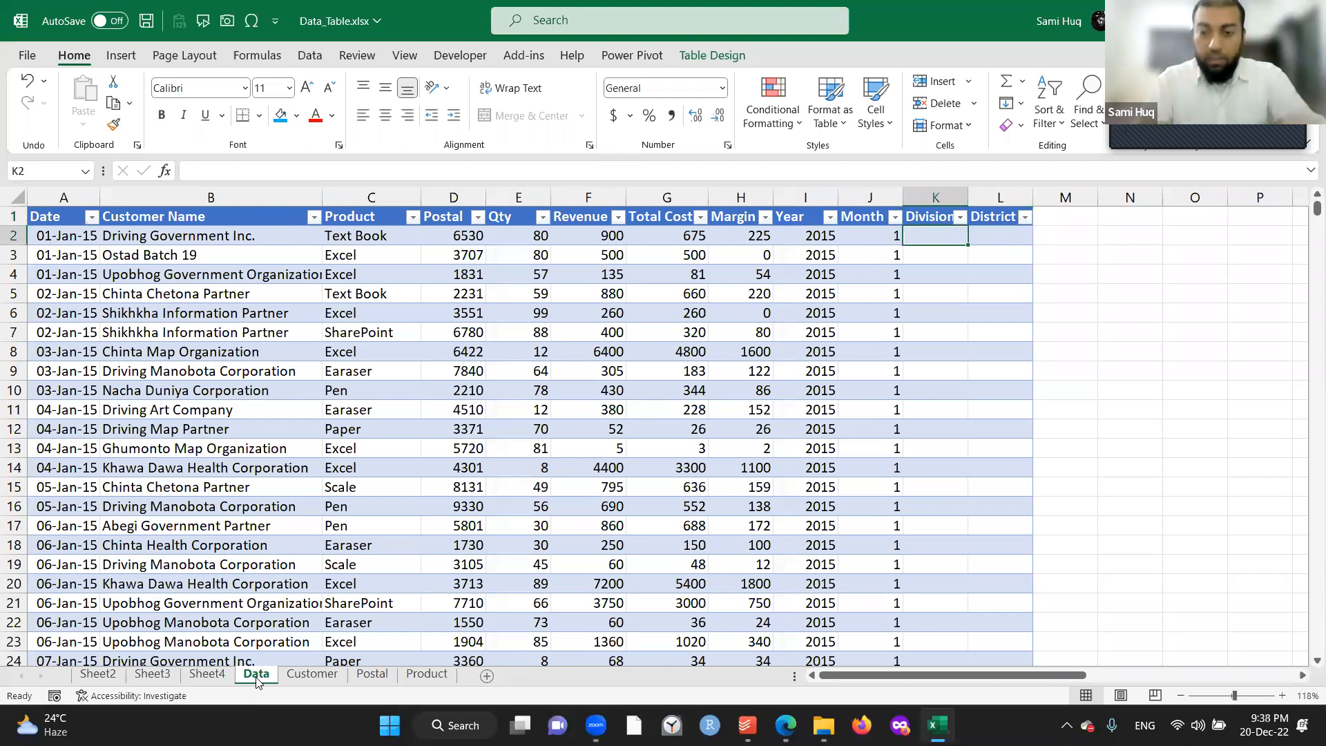
{"action": "type", "text": "=vl"}
{"action": "key", "text": "Tab"}
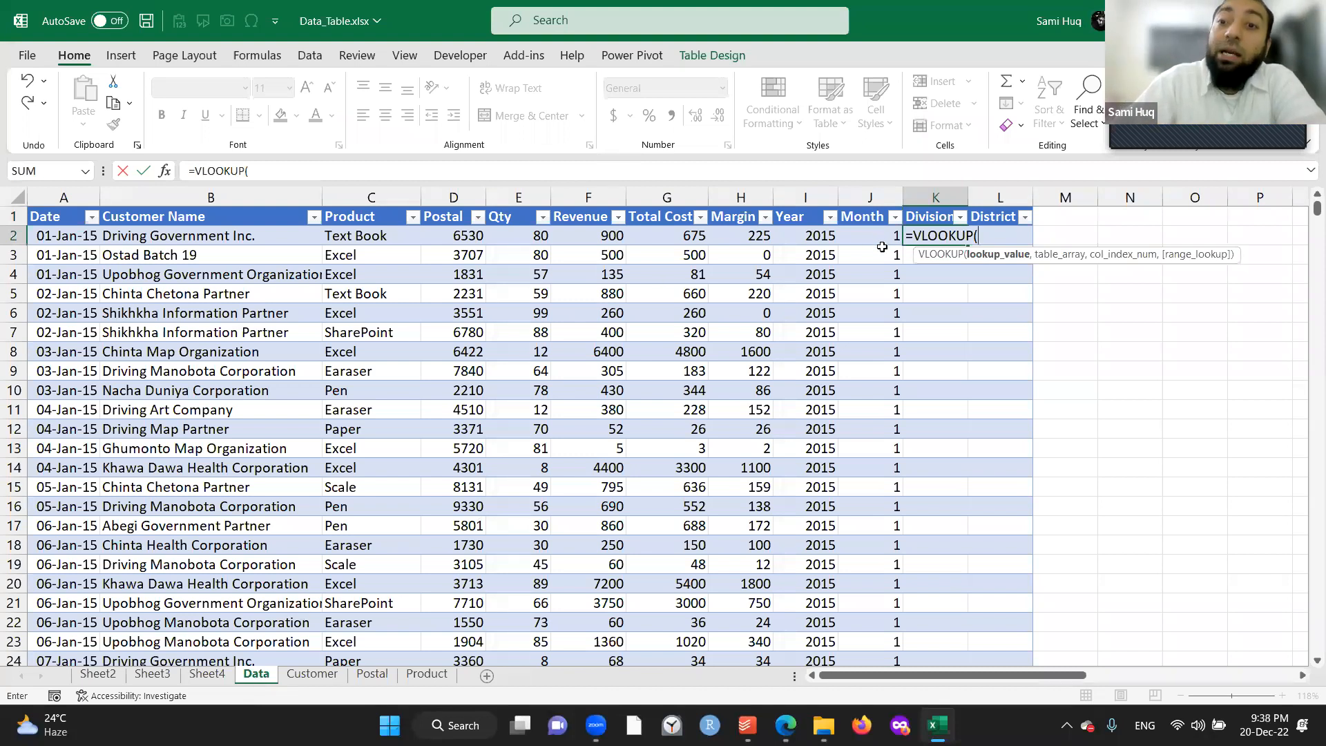
{"action": "left_click", "coordinate": [462, 234]}
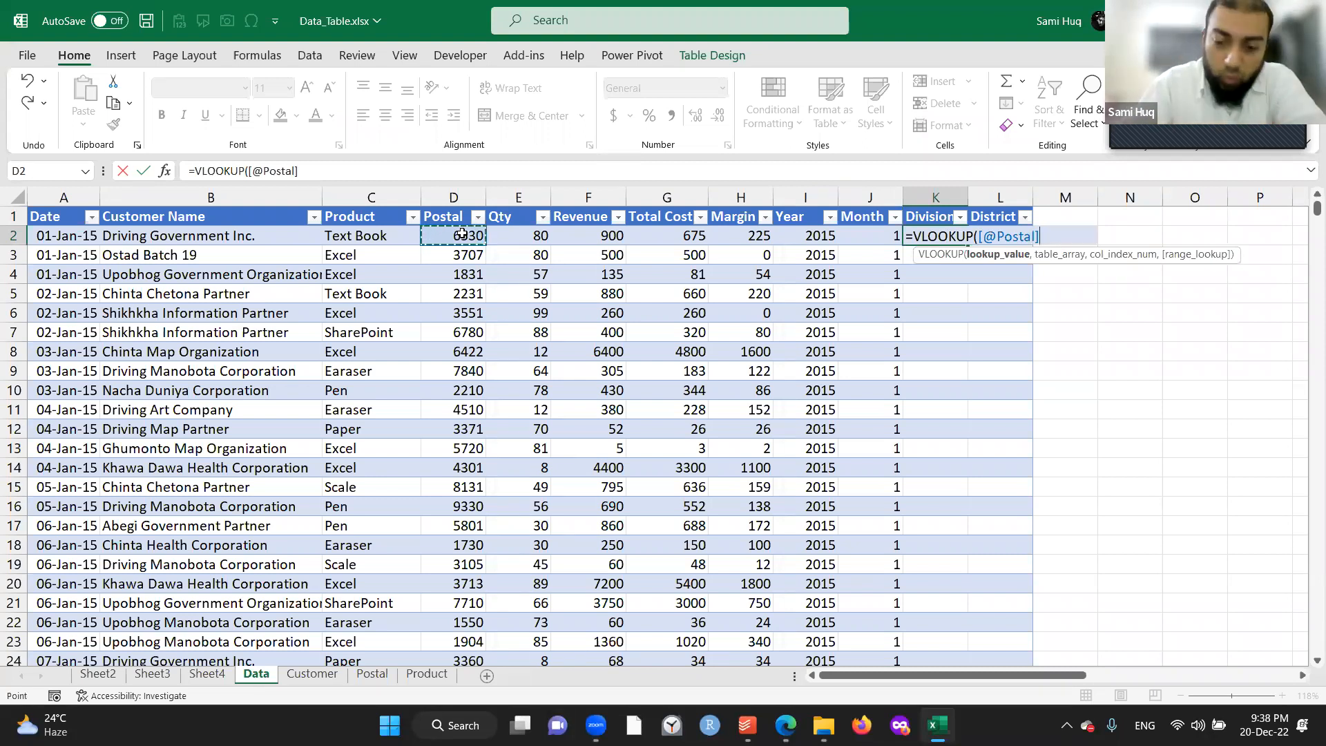
{"action": "type", "text": ","}
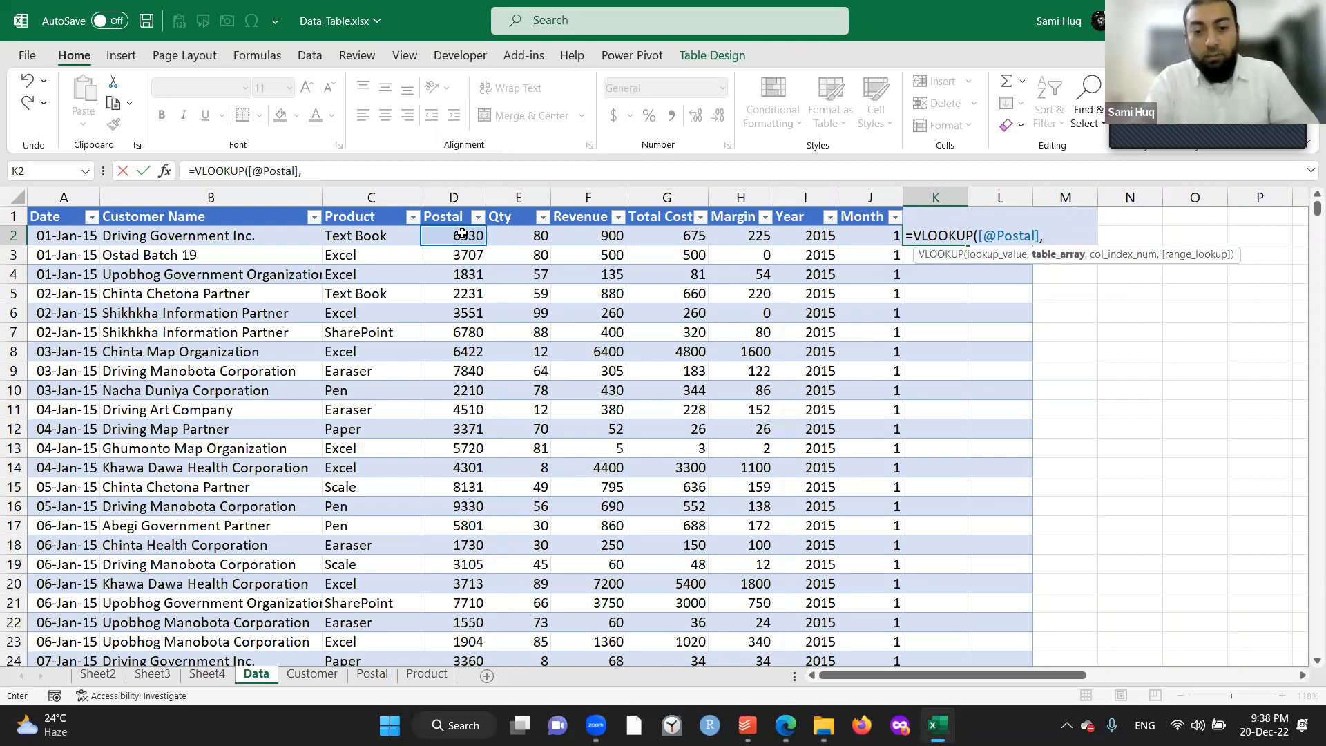
{"action": "type", "text": "posta"}
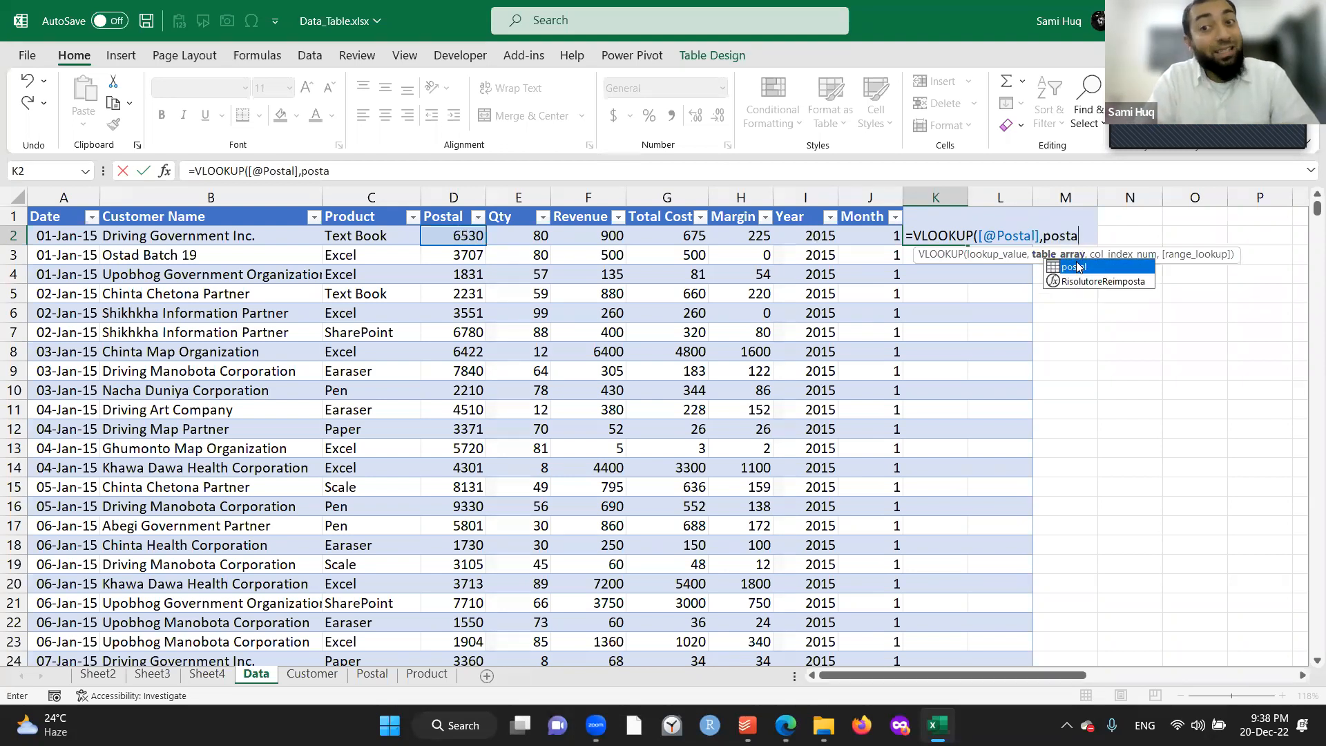
{"action": "key", "text": "BackSpace"}
{"action": "key", "text": "BackSpace"}
{"action": "key", "text": "BackSpace"}
{"action": "key", "text": "BackSpace"}
{"action": "key", "text": "BackSpace"}
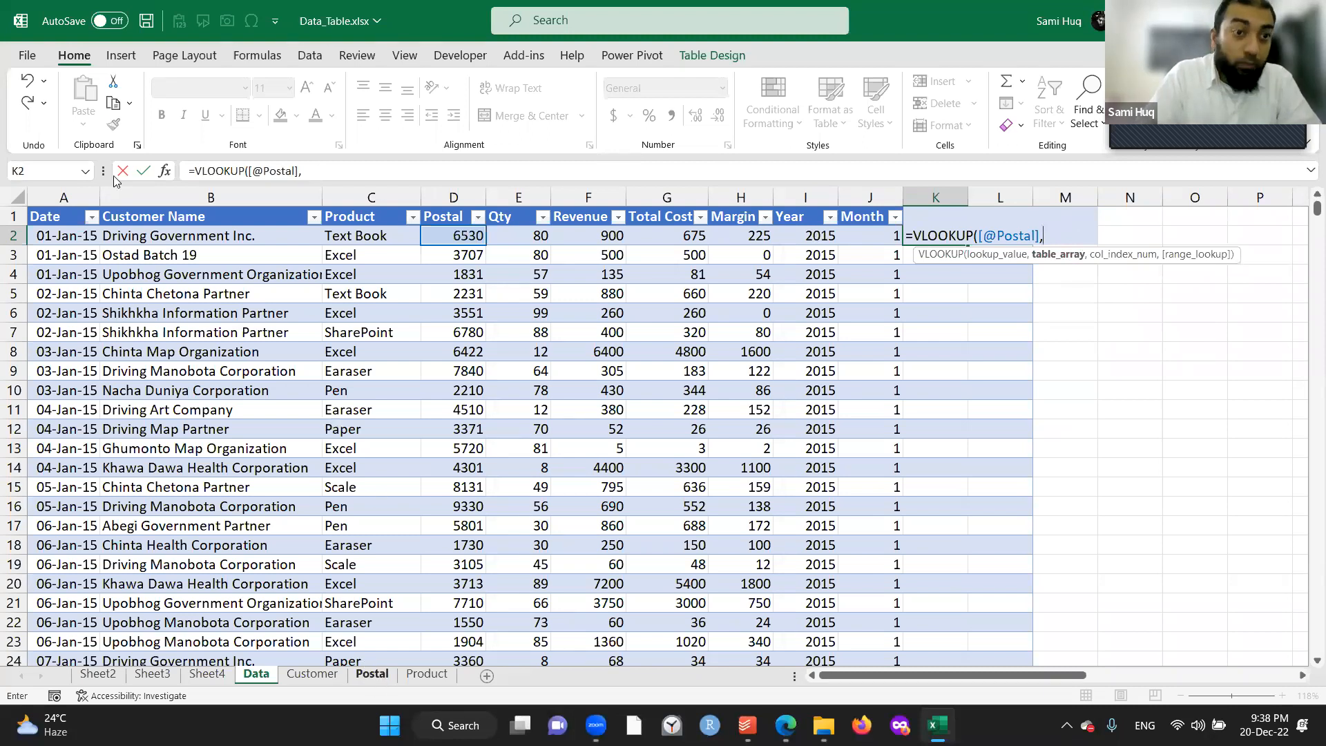
Set the VLOOKUP table array to the whole postal table by selecting its data on the Postal sheet.
{"action": "key", "text": "ctrl+Page_Down"}
{"action": "key", "text": "ctrl+Page_Down"}
{"action": "left_click", "coordinate": [53, 228]}
{"action": "key", "text": "ctrl+shift+Right"}
{"action": "key", "text": "ctrl+shift+Right"}
{"action": "key", "text": "ctrl+shift+Right"}
{"action": "key", "text": "shift+Right"}
{"action": "key", "text": "shift+Right"}
{"action": "key", "text": "shift+Left"}
{"action": "key", "text": "ctrl+shift+Down"}
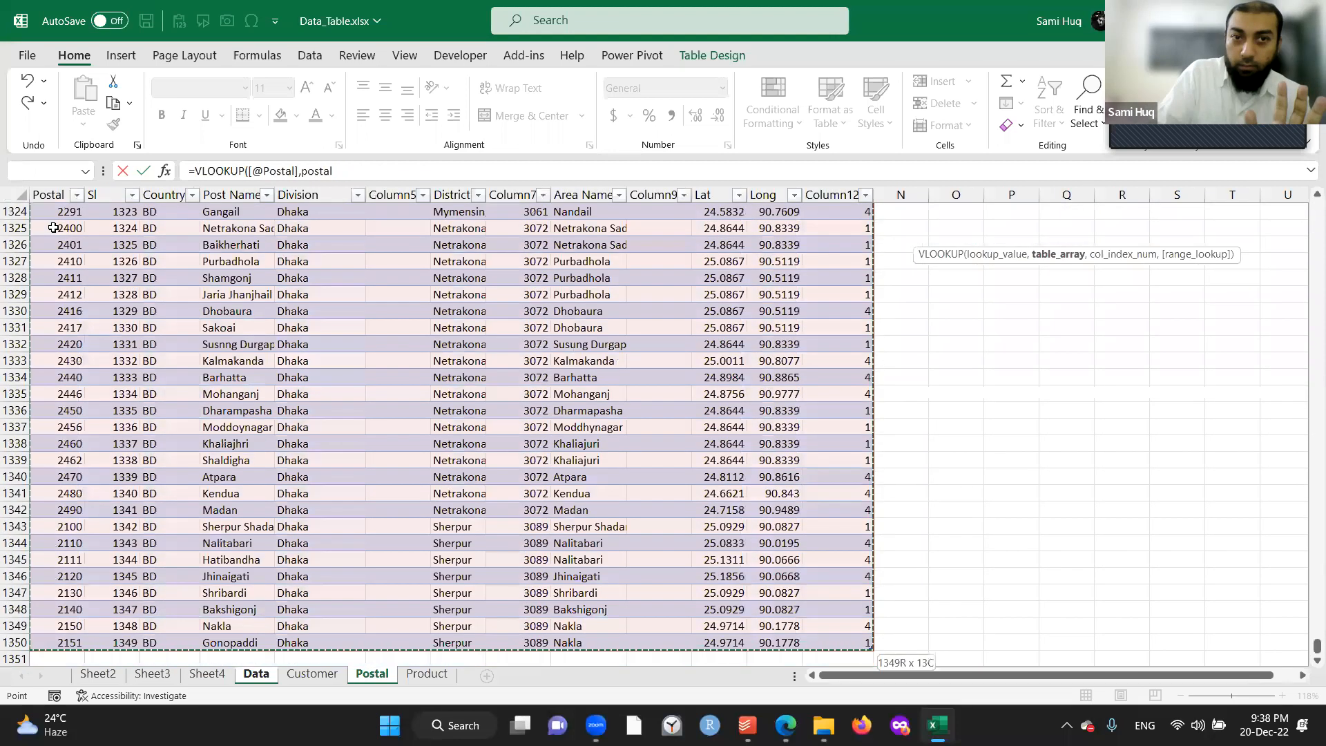
Complete the Division VLOOKUP in K2 with column index 5 and FALSE for an exact match.
{"action": "type", "text": ",5"}
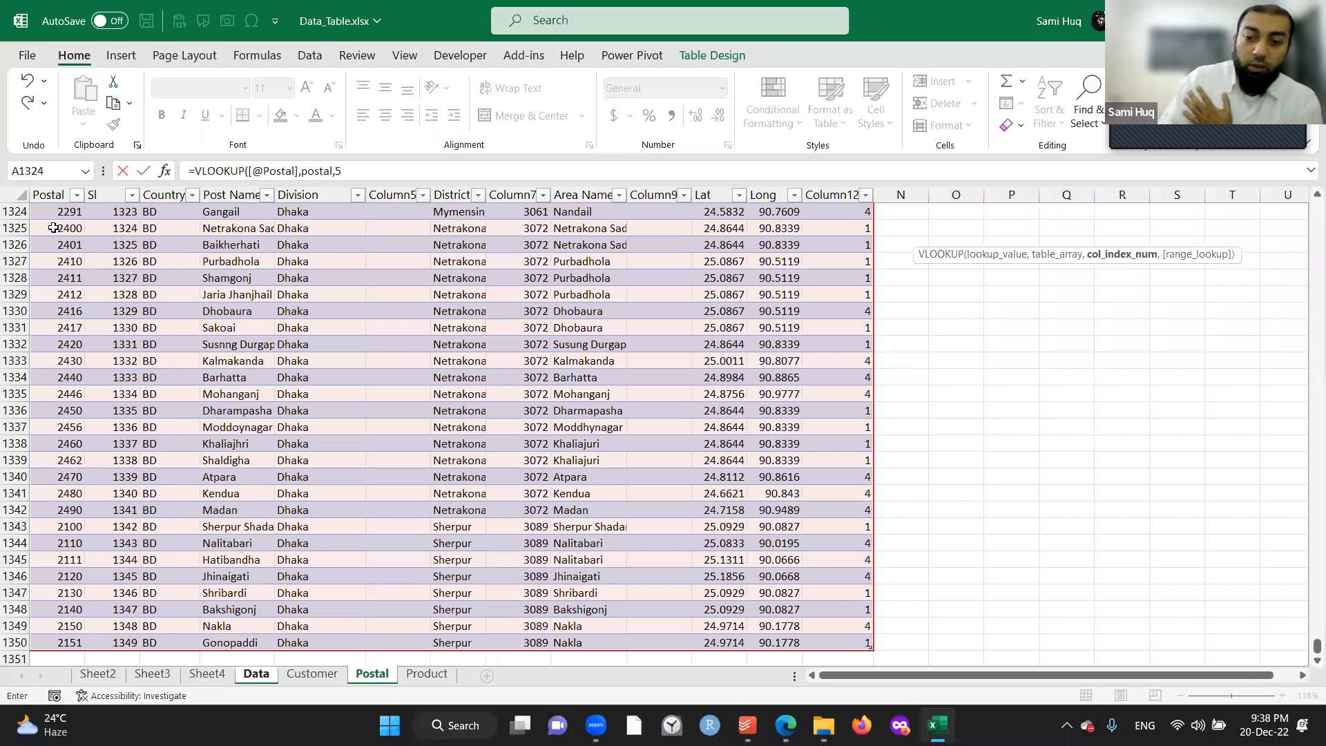
{"action": "type", "text": ","}
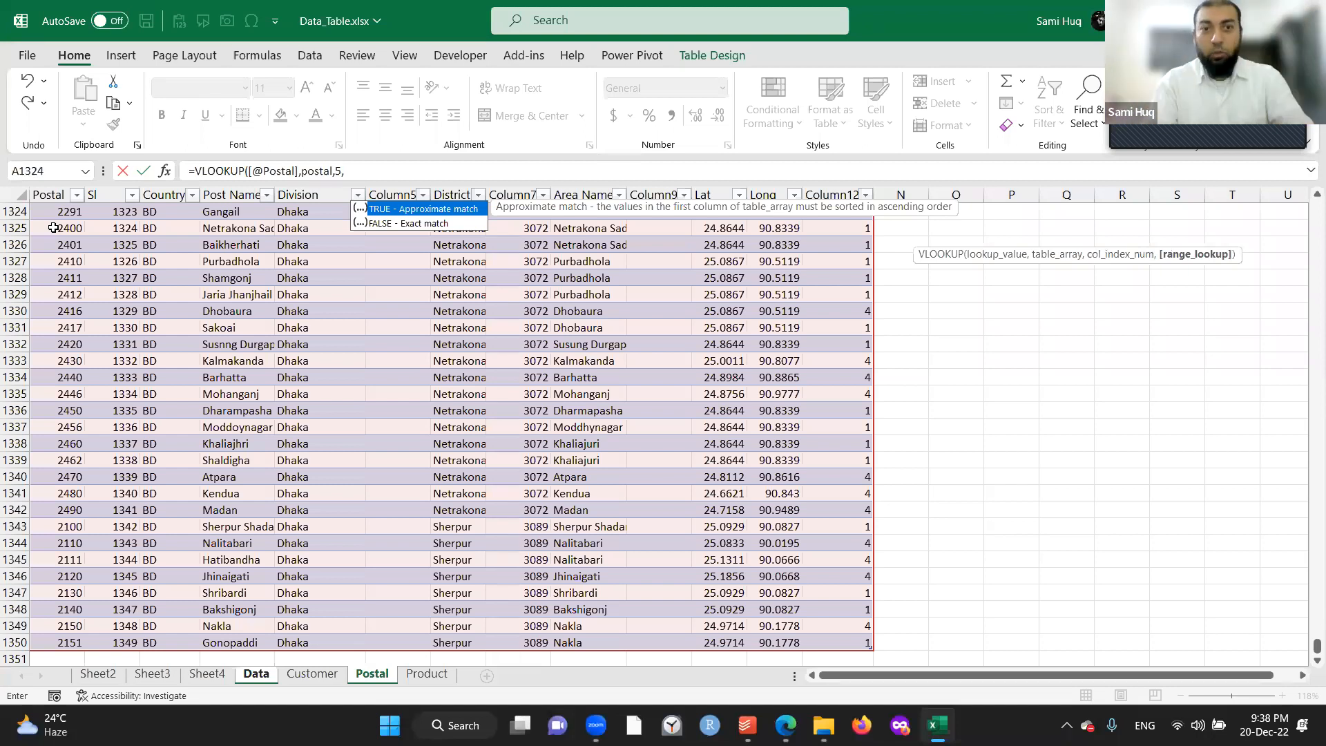
{"action": "key", "text": "Down"}
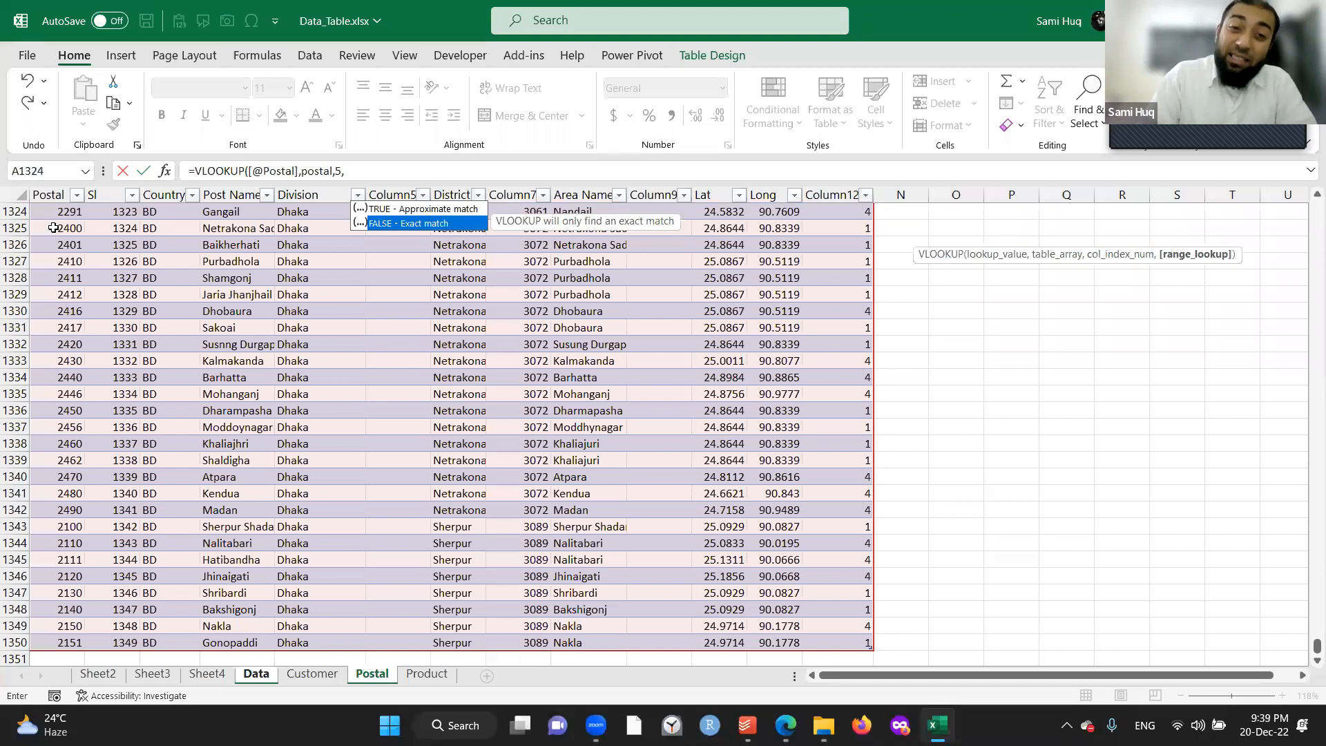
{"action": "key", "text": "Tab"}
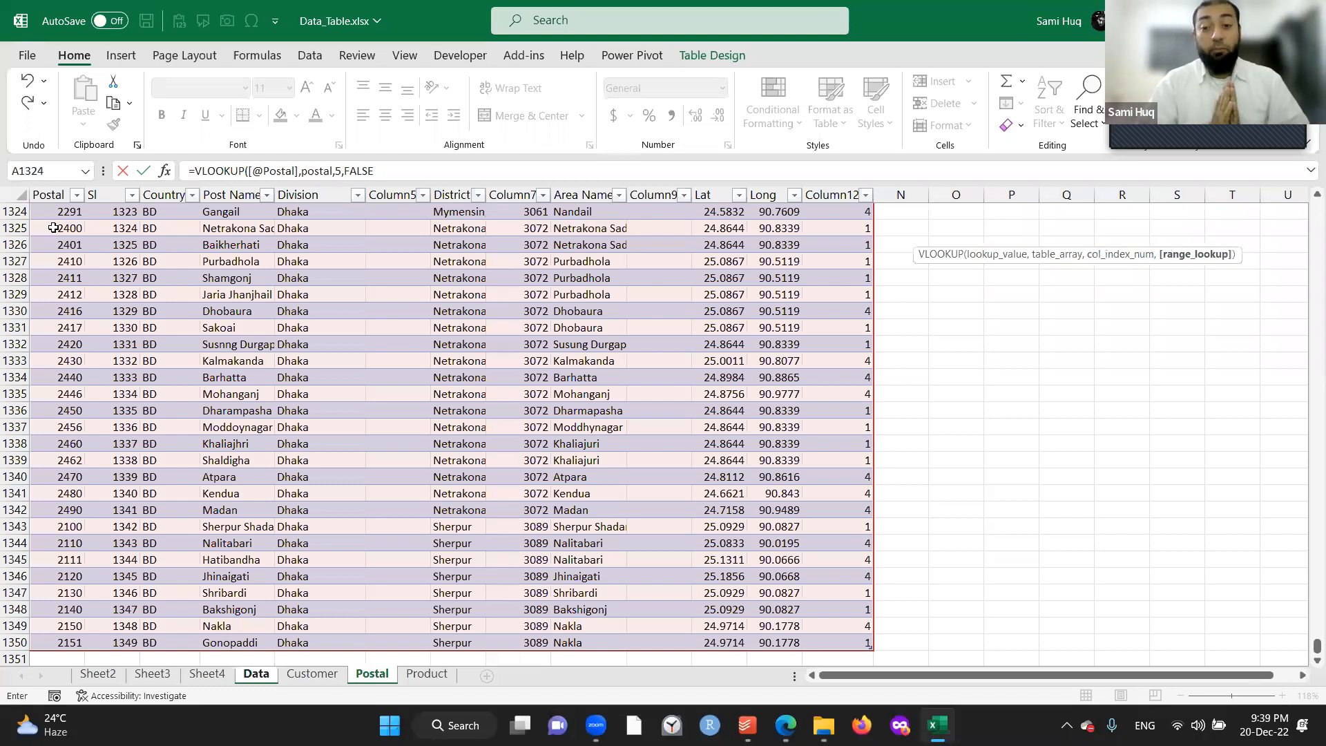
{"action": "type", "text": ")"}
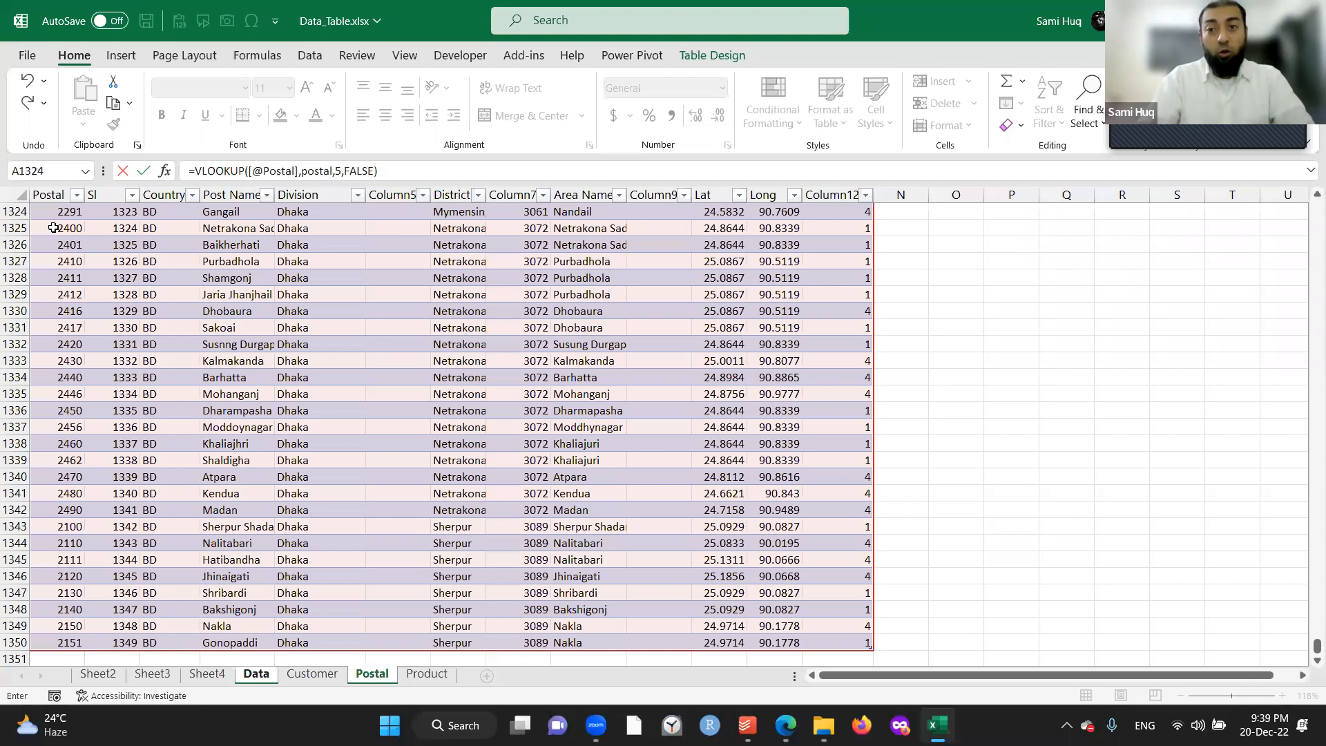
{"action": "key", "text": "Return"}
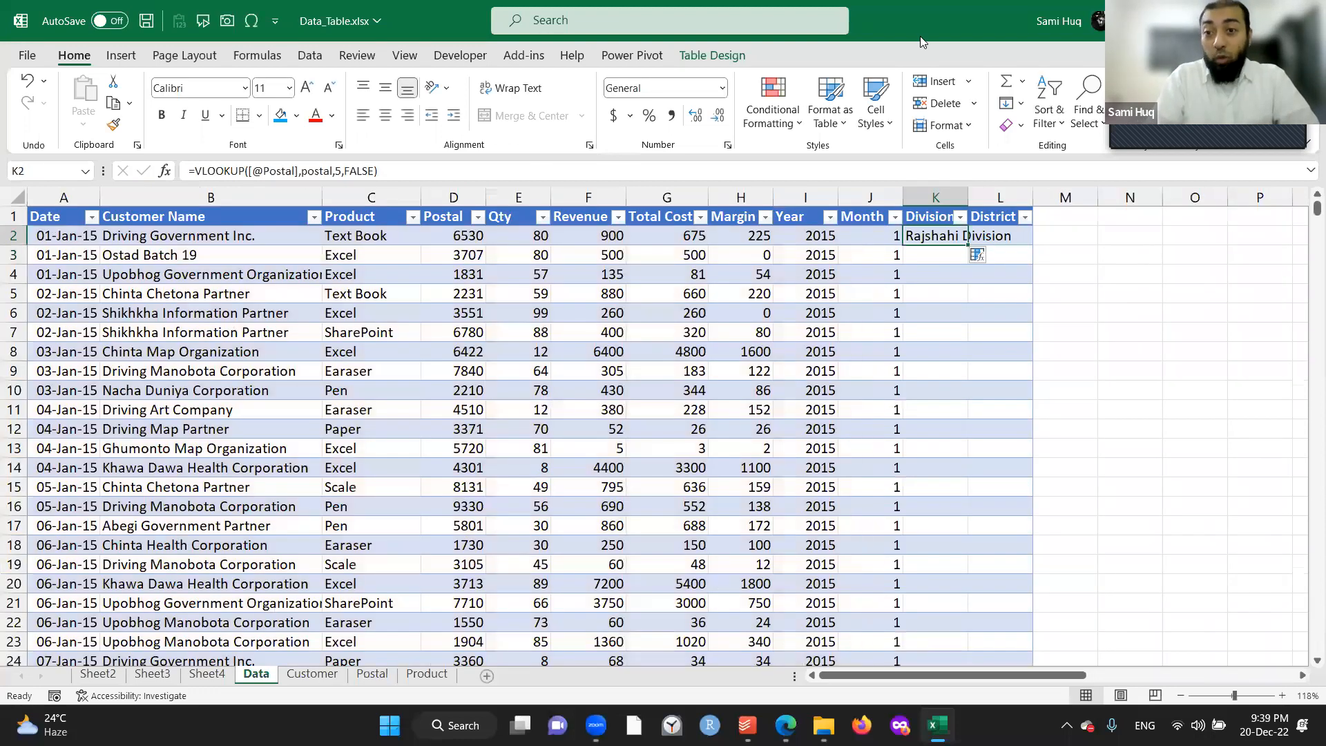
Fit the Division column's width to its contents and fill the K2 formula down the whole column.
{"action": "double_click", "coordinate": [968, 199]}
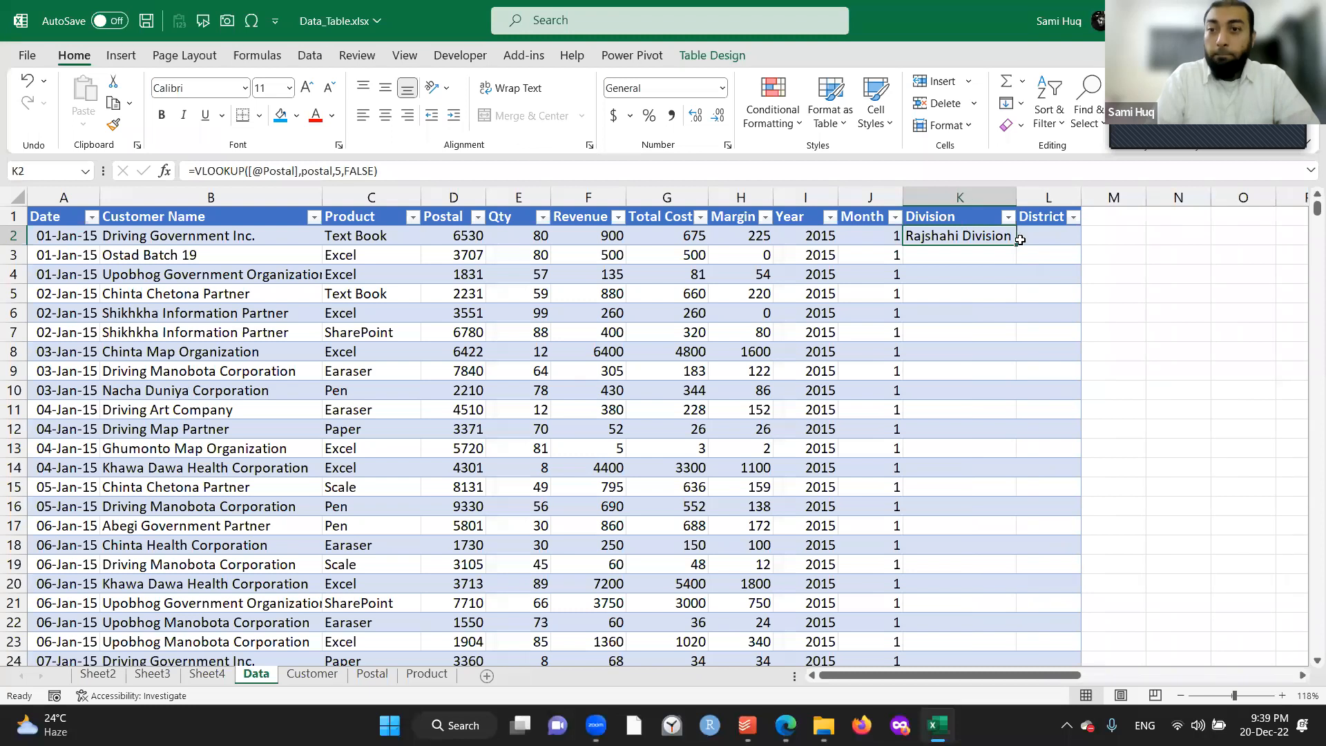
{"action": "double_click", "coordinate": [1015, 246]}
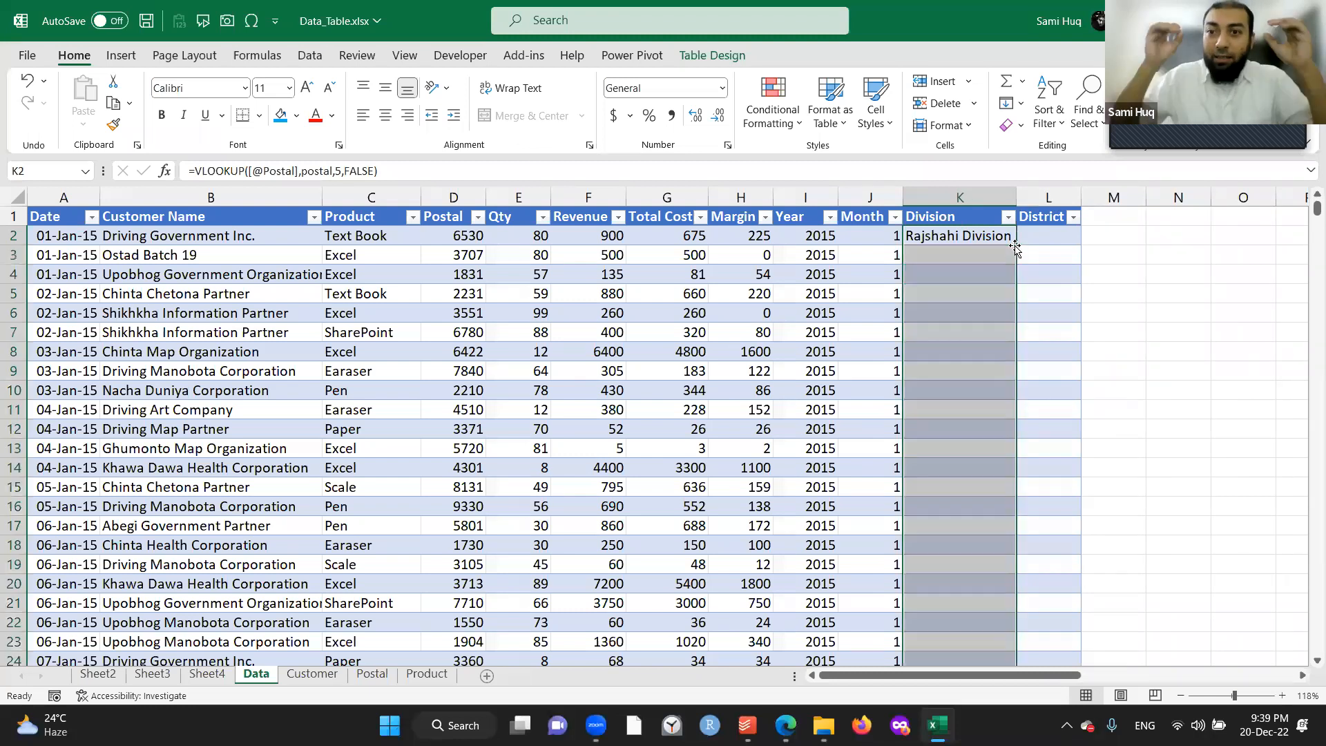
{"action": "left_click", "coordinate": [1013, 249]}
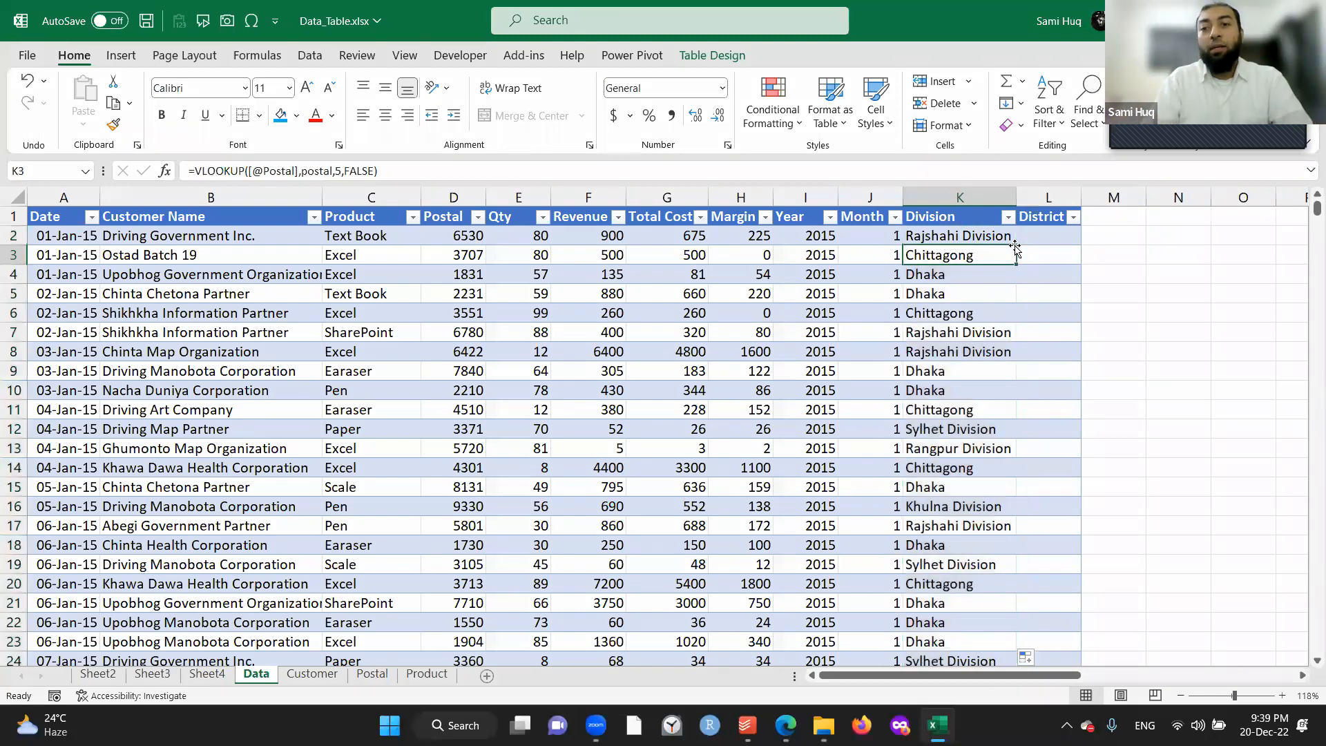
Examine the filled Division values down the column and compare them with the codes in the Postal column.
{"action": "key", "text": "Down"}
{"action": "key", "text": "Down"}
{"action": "key", "text": "Down"}
{"action": "key", "text": "Down"}
{"action": "key", "text": "Down"}
{"action": "key", "text": "Down"}
{"action": "key", "text": "Down"}
{"action": "key", "text": "Down"}
{"action": "key", "text": "Down"}
{"action": "key", "text": "Down"}
{"action": "key", "text": "Down"}
{"action": "key", "text": "Down"}
{"action": "key", "text": "Down"}
{"action": "key", "text": "Down"}
{"action": "key", "text": "Down"}
{"action": "key", "text": "Down"}
{"action": "key", "text": "Down"}
{"action": "key", "text": "Down"}
{"action": "key", "text": "Down"}
{"action": "key", "text": "Down"}
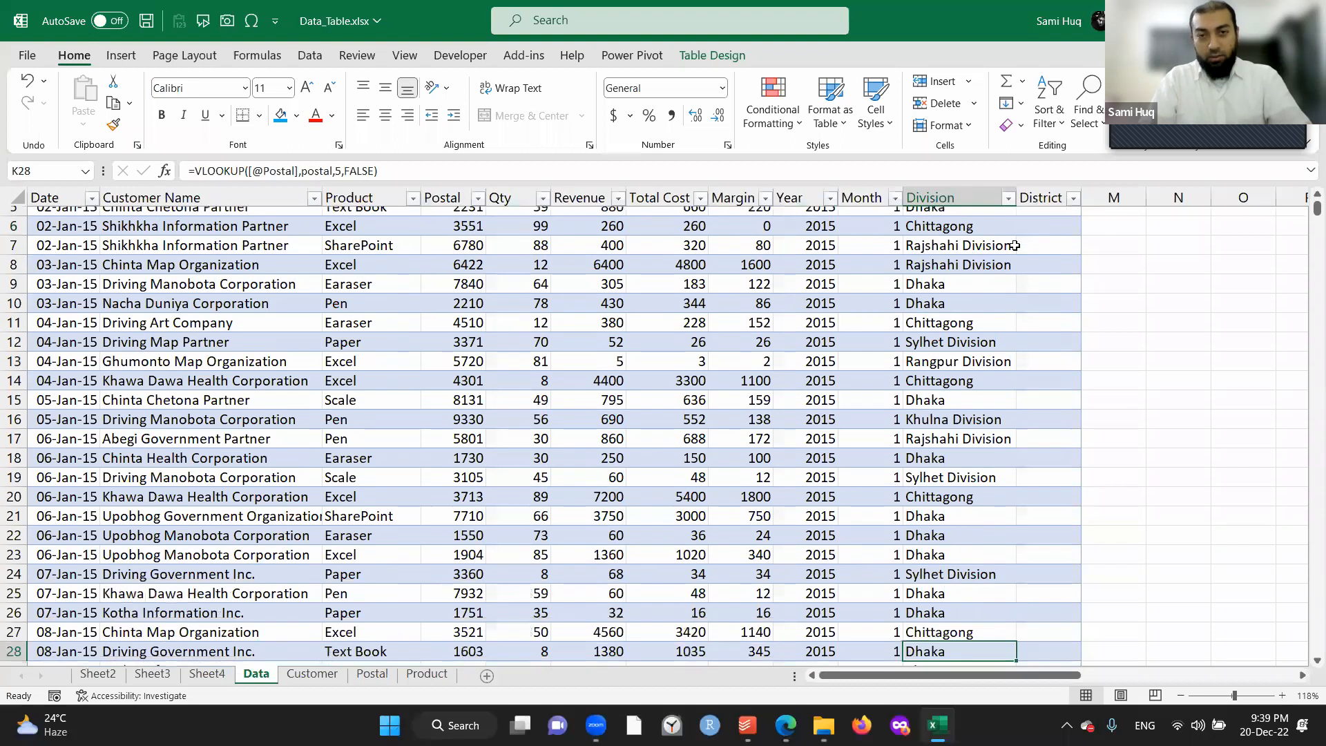
{"action": "key", "text": "ctrl+Up"}
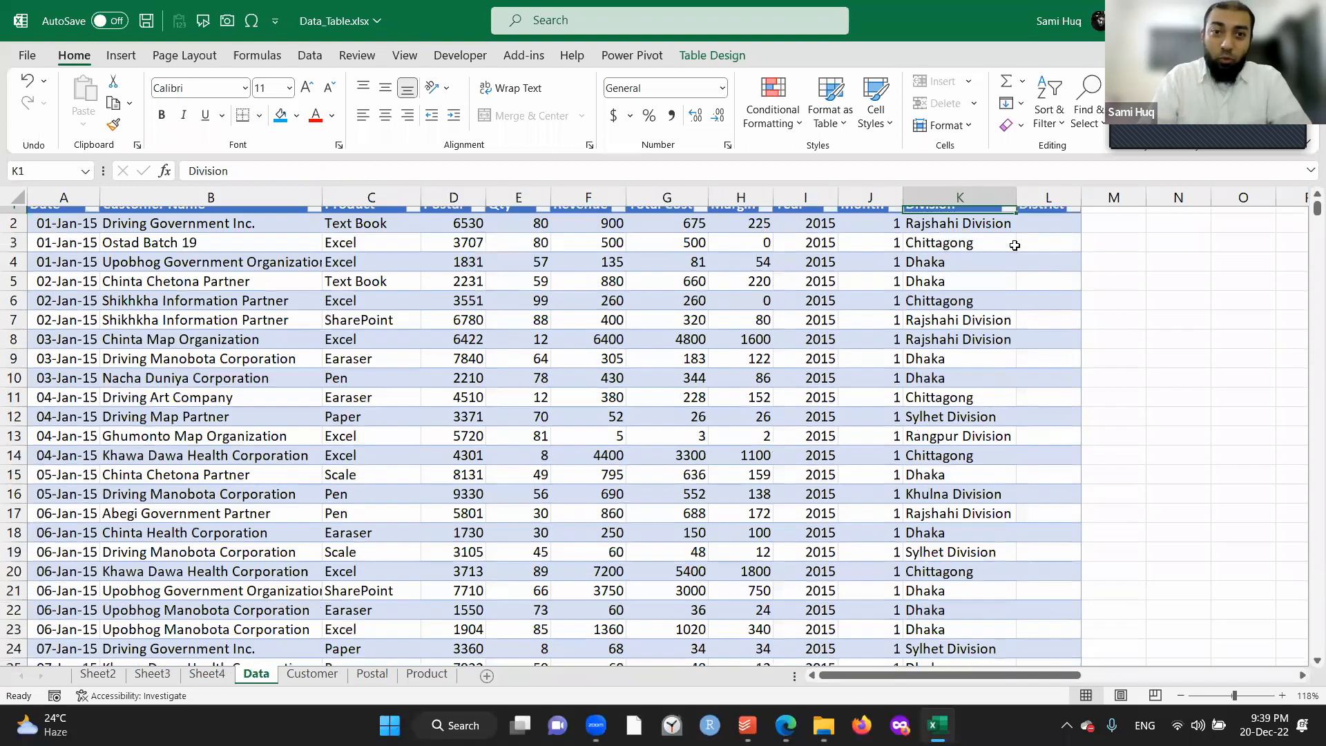
{"action": "key", "text": "Left"}
{"action": "key", "text": "Left"}
{"action": "key", "text": "Left"}
{"action": "key", "text": "Left"}
{"action": "key", "text": "Left"}
{"action": "key", "text": "Left"}
{"action": "key", "text": "Left"}
{"action": "key", "text": "Down"}
{"action": "key", "text": "Down"}
{"action": "key", "text": "Down"}
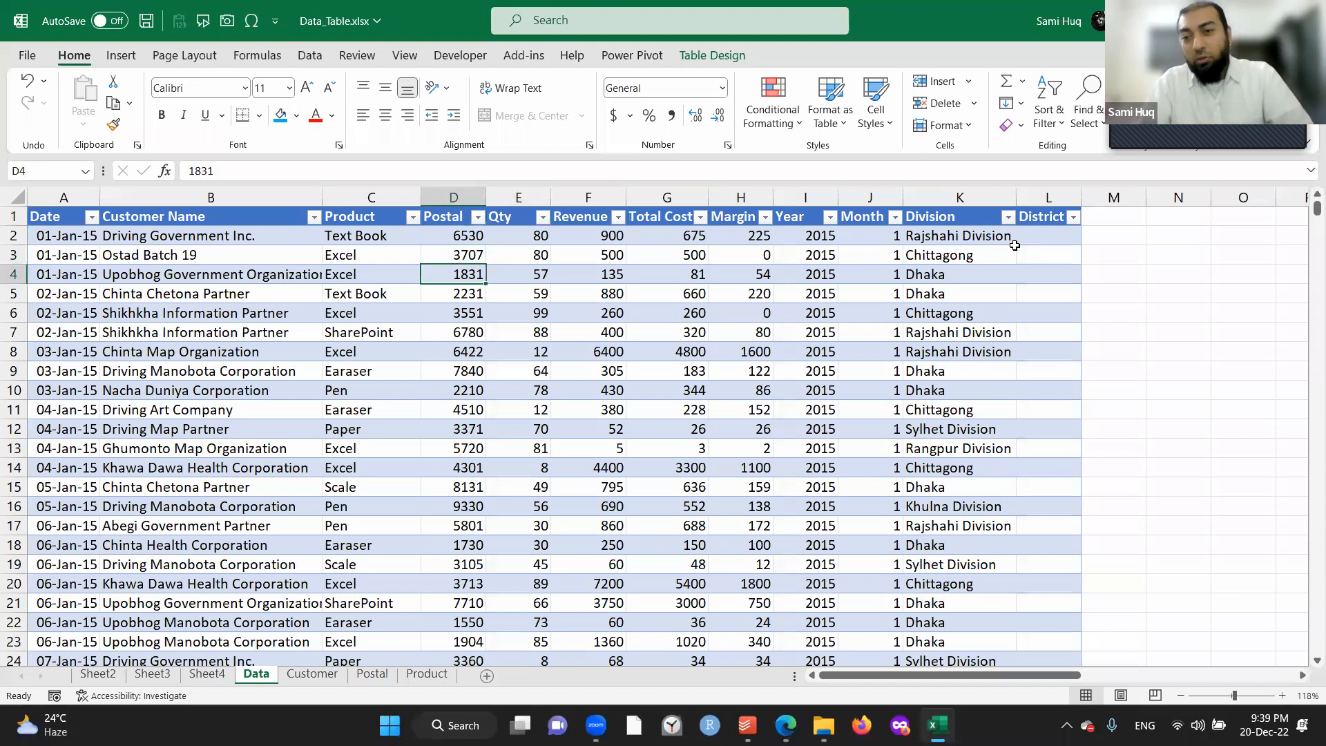
{"action": "key", "text": "Up"}
{"action": "key", "text": "Up"}
{"action": "key", "text": "Up"}
{"action": "key", "text": "ctrl+Right"}
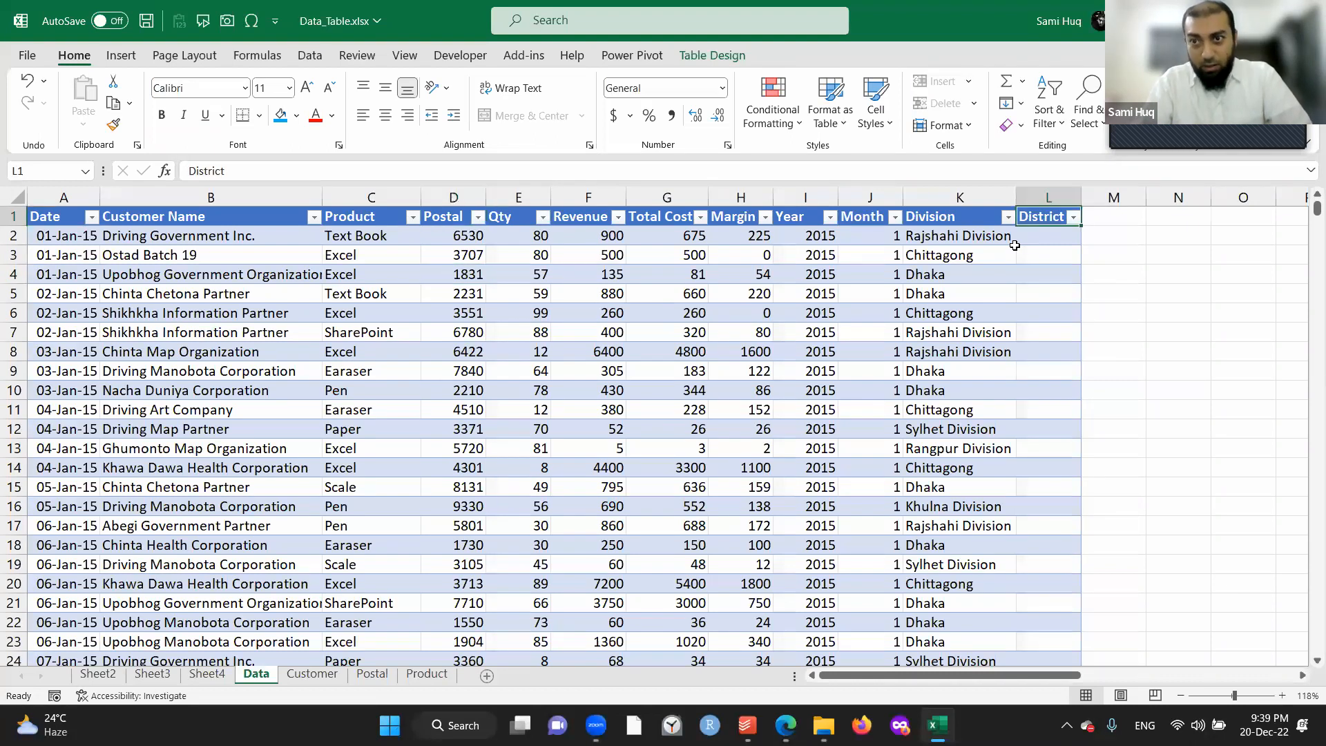
{"action": "left_click_drag", "start_coordinate": [1082, 196], "coordinate": [1117, 197]}
{"action": "left_click", "coordinate": [1069, 240]}
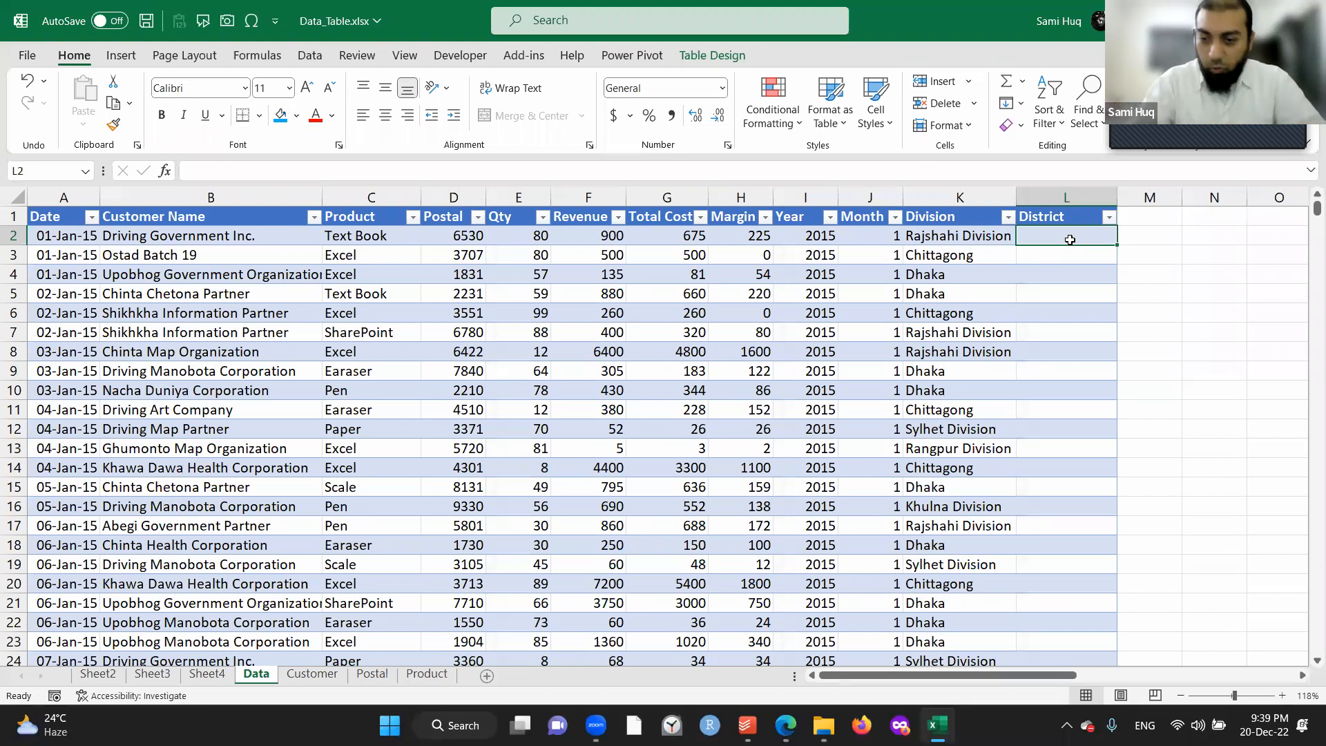
{"action": "type", "text": "=vlo"}
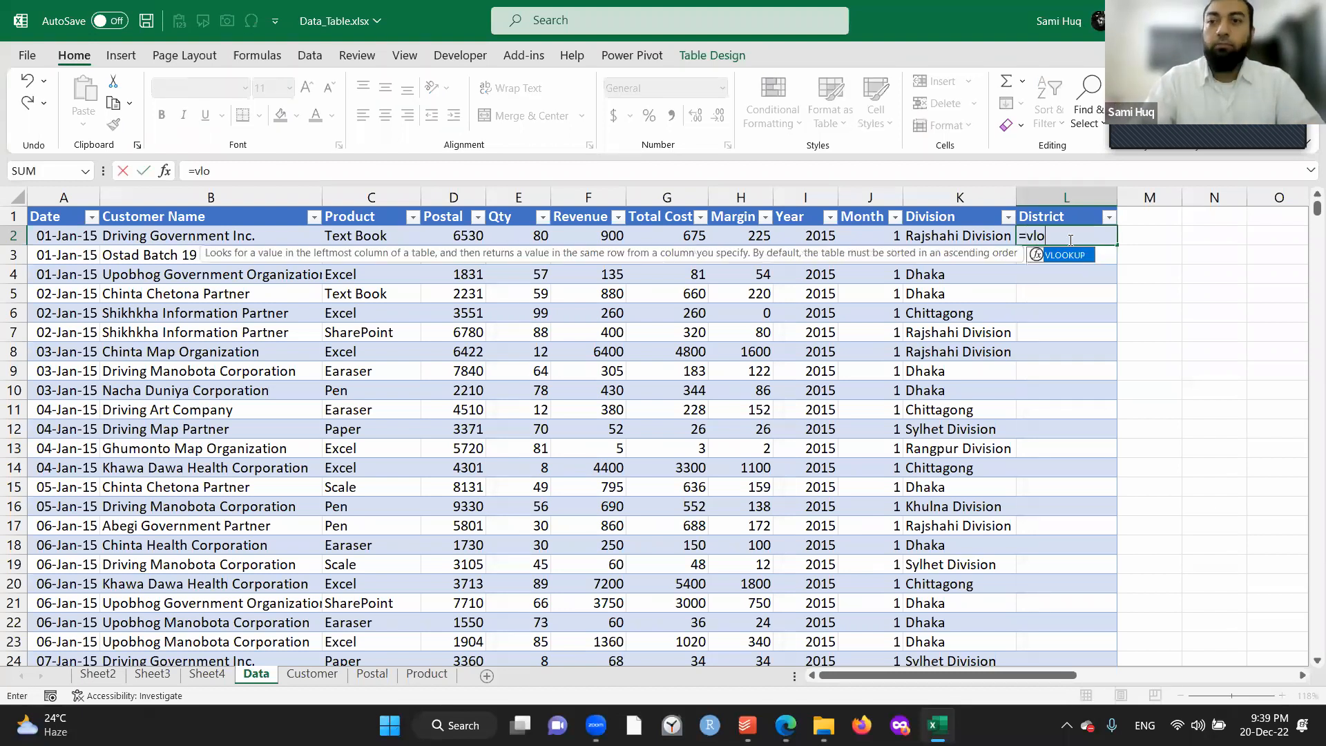
{"action": "key", "text": "Tab"}
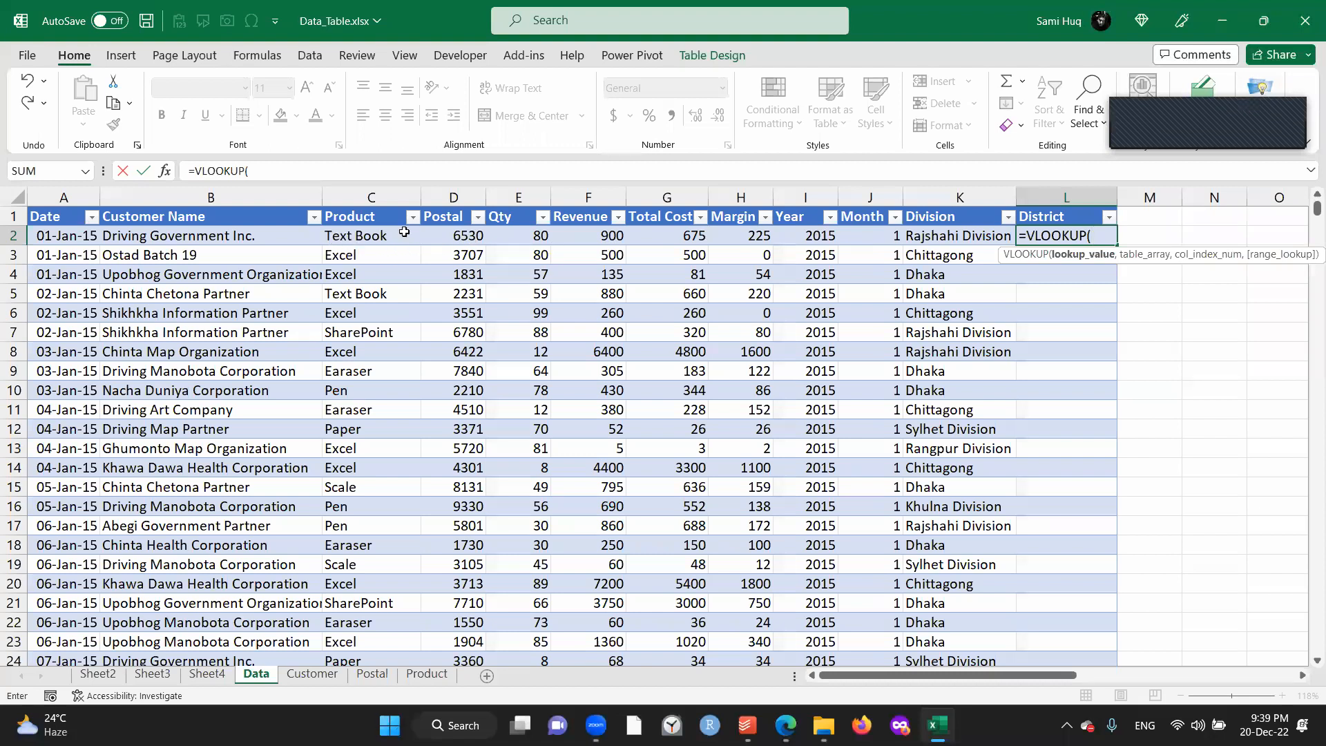
{"action": "left_click", "coordinate": [445, 237]}
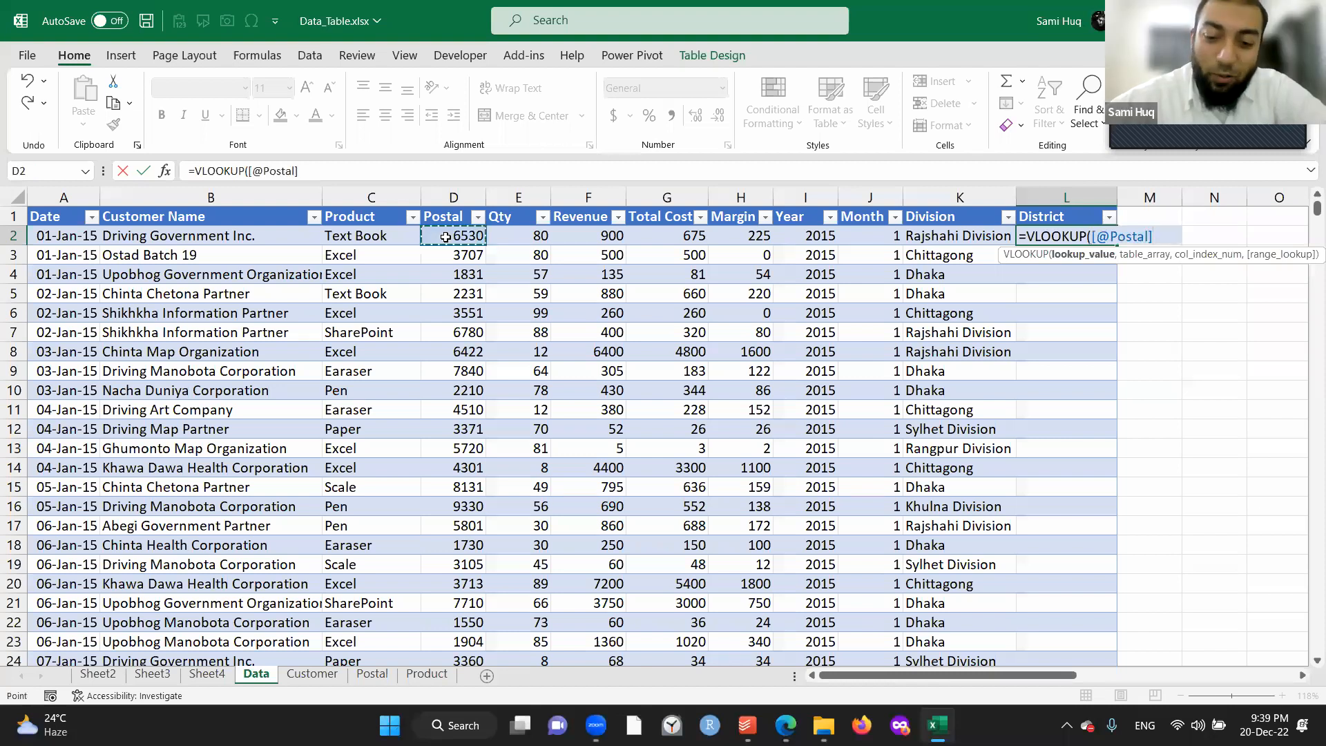
{"action": "type", "text": ","}
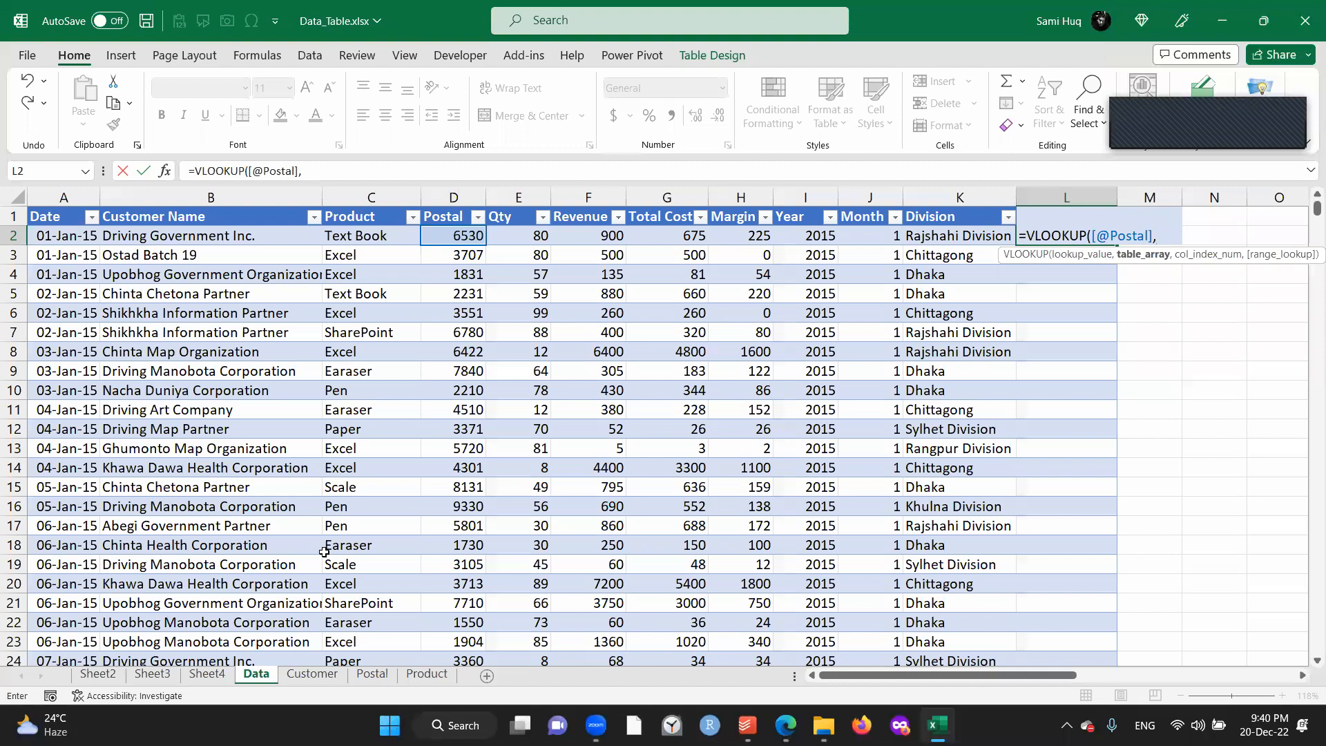
Set the table array of the District VLOOKUP to the postal table.
{"action": "left_click", "coordinate": [367, 675]}
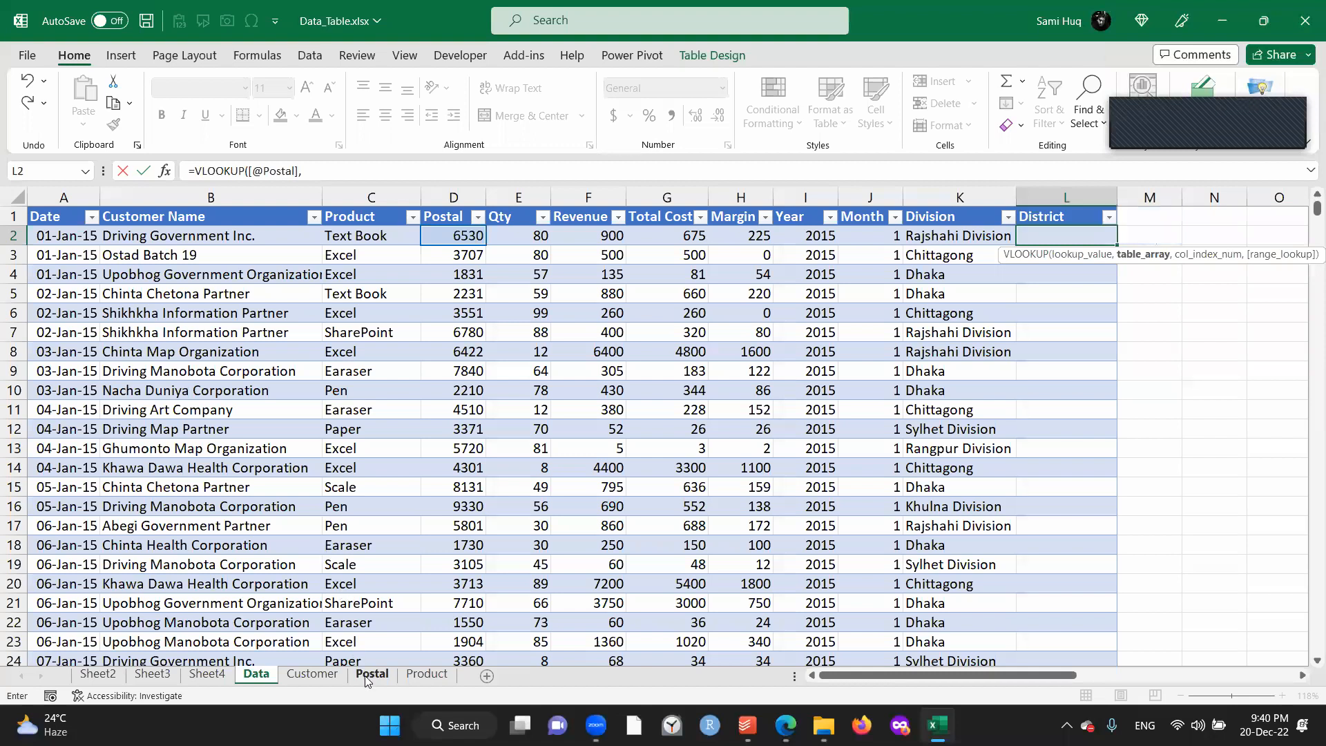
{"action": "type", "text": "Postal"}
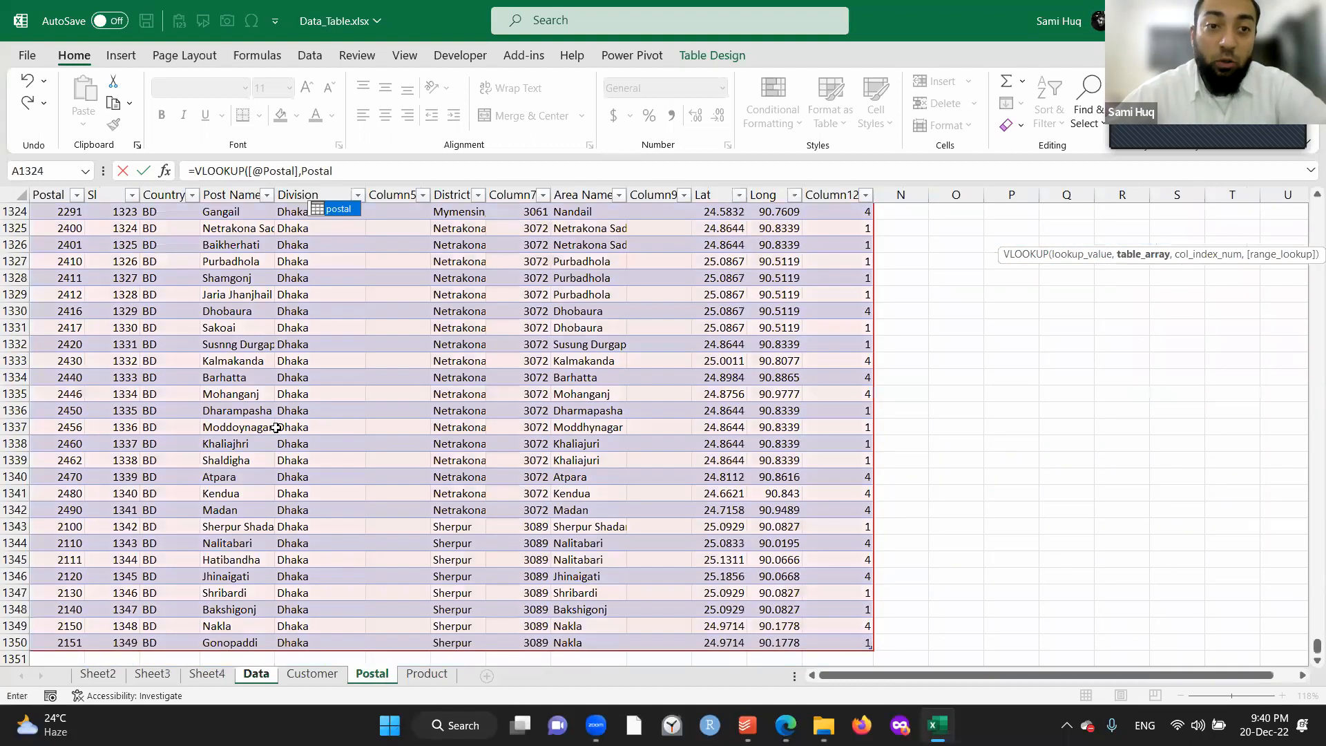
{"action": "key", "text": "BackSpace"}
{"action": "key", "text": "BackSpace"}
{"action": "key", "text": "BackSpace"}
{"action": "key", "text": "BackSpace"}
{"action": "type", "text": "pos"}
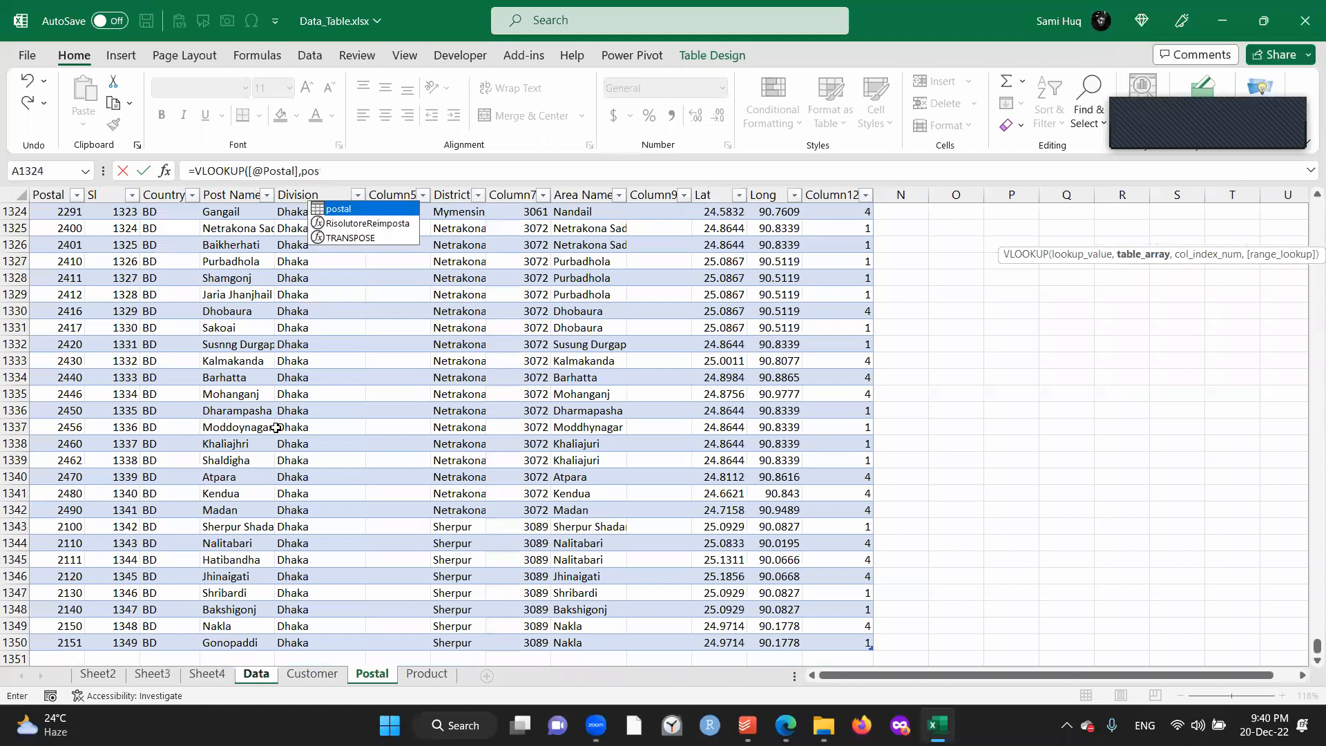
{"action": "key", "text": "Tab"}
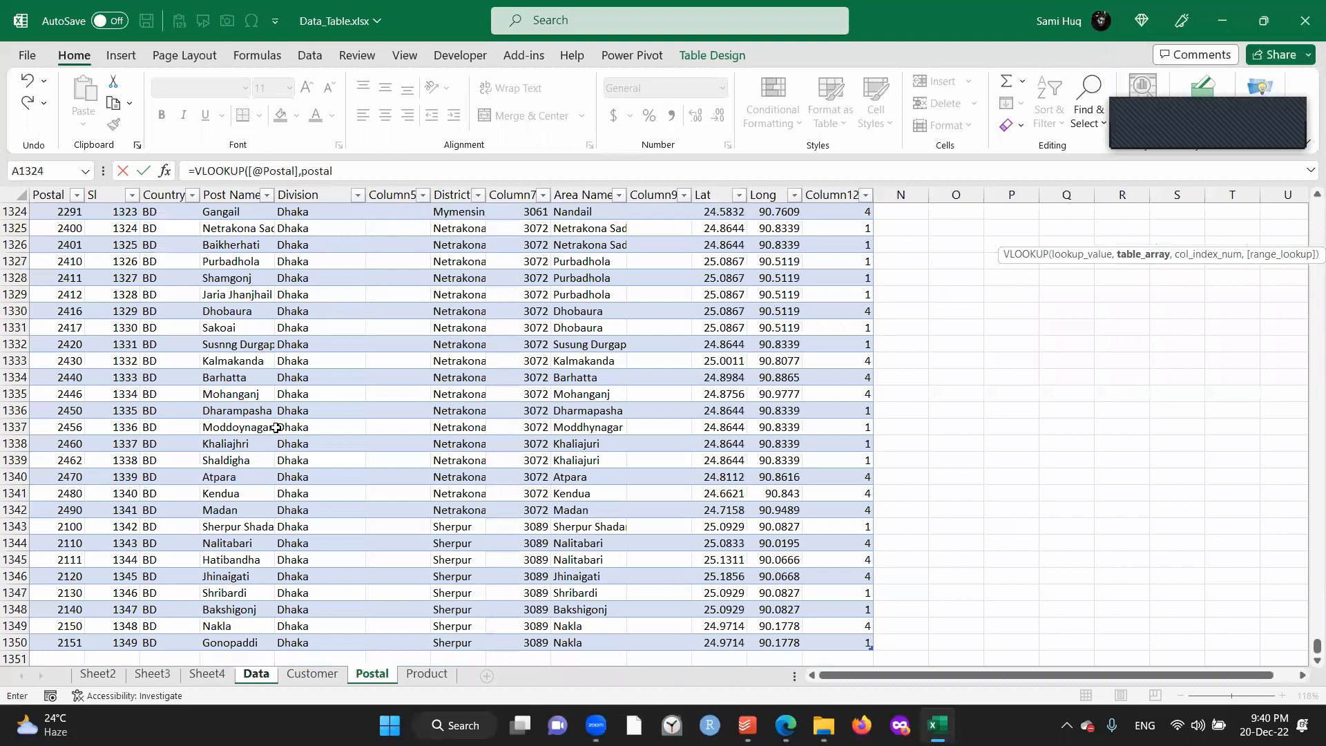
{"action": "type", "text": ","}
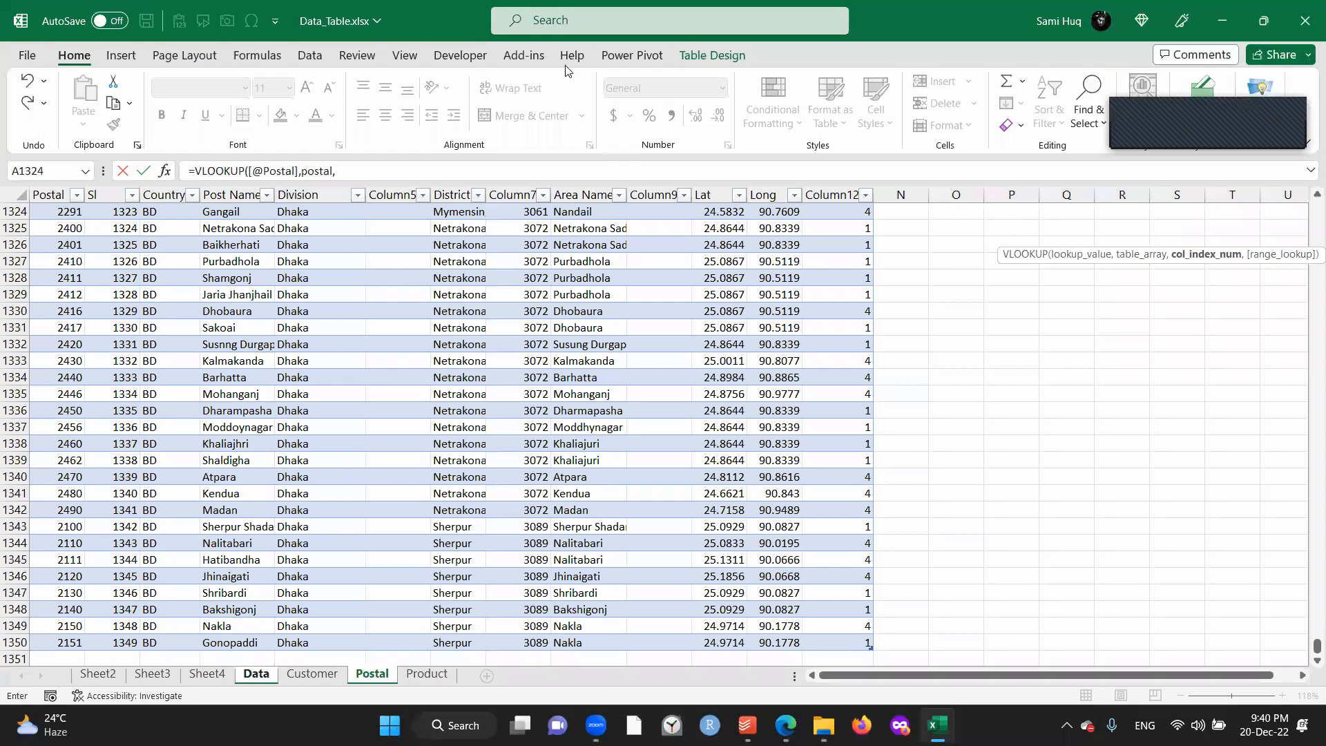
Complete the District VLOOKUP with column index 7 and FALSE for an exact match, and fill it down the column.
{"action": "left_click", "coordinate": [363, 173]}
{"action": "type", "text": "7,"}
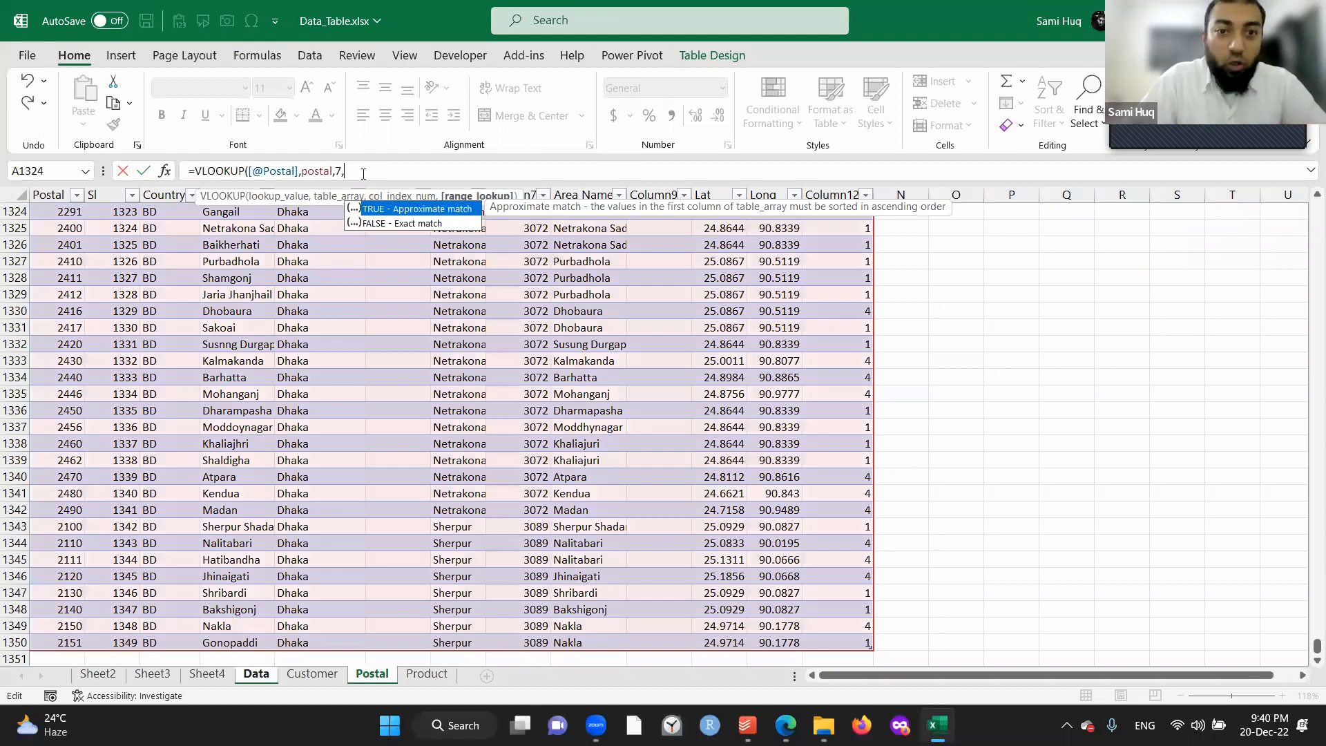
{"action": "key", "text": "Down"}
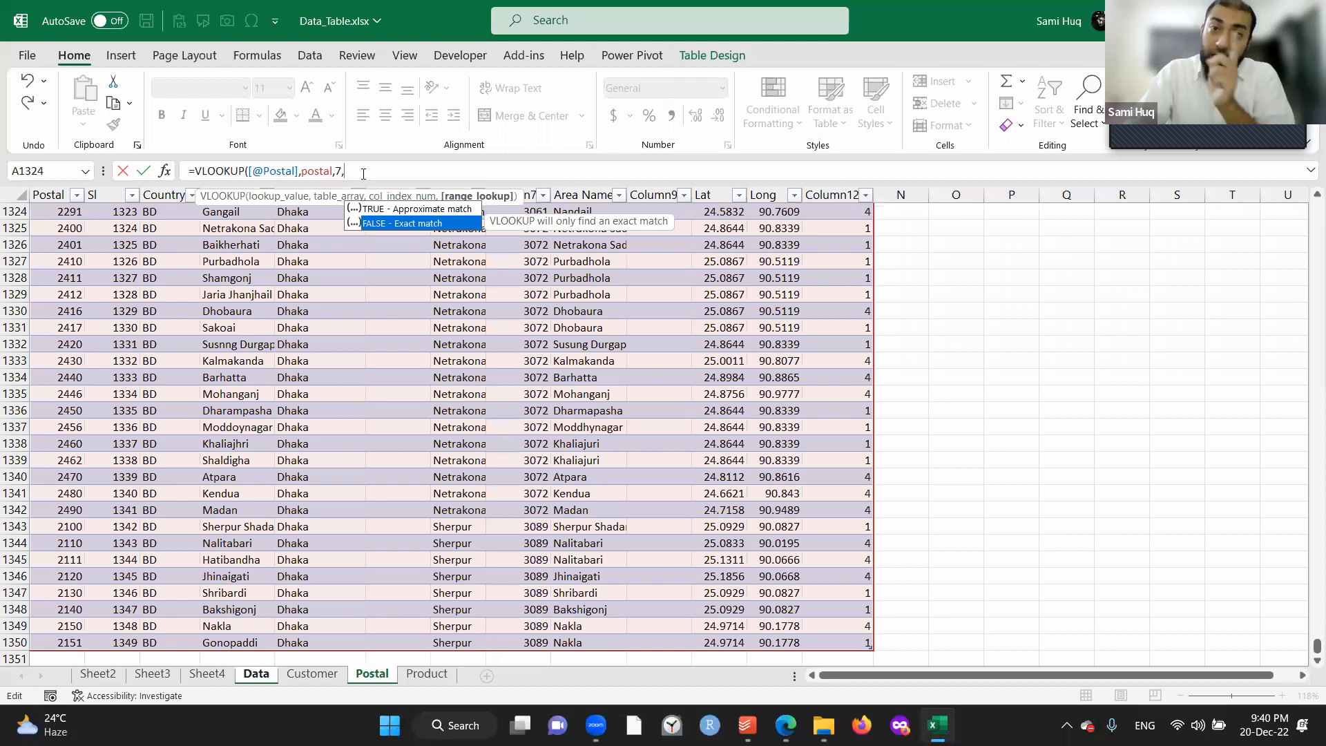
{"action": "key", "text": "Tab"}
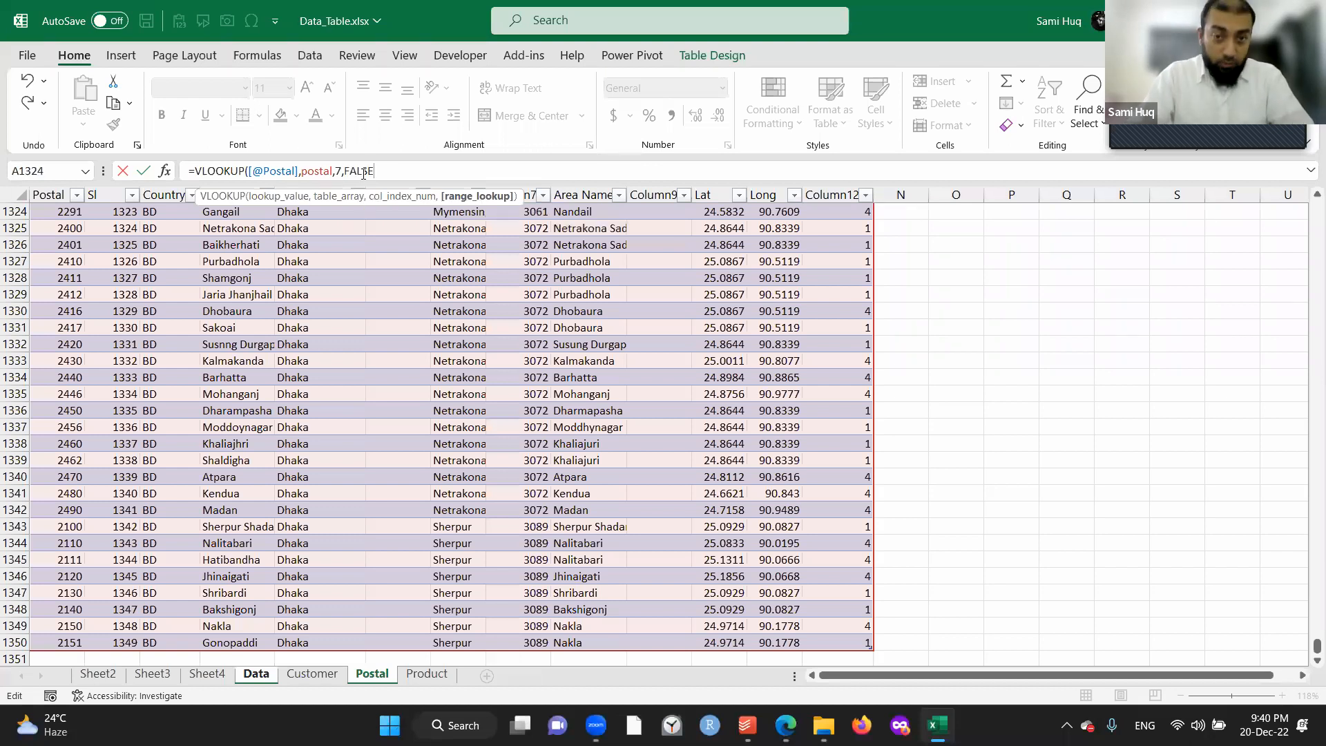
{"action": "key", "text": "Return"}
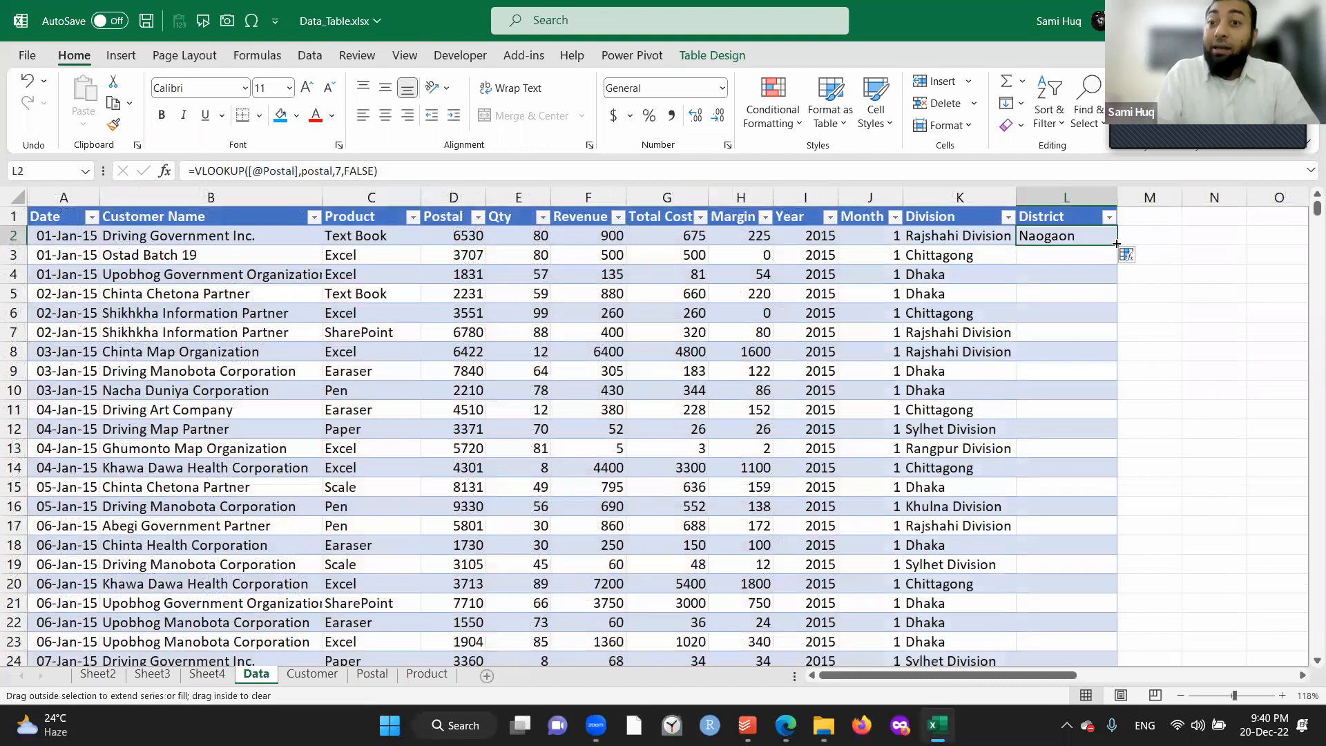
{"action": "double_click", "coordinate": [1117, 243]}
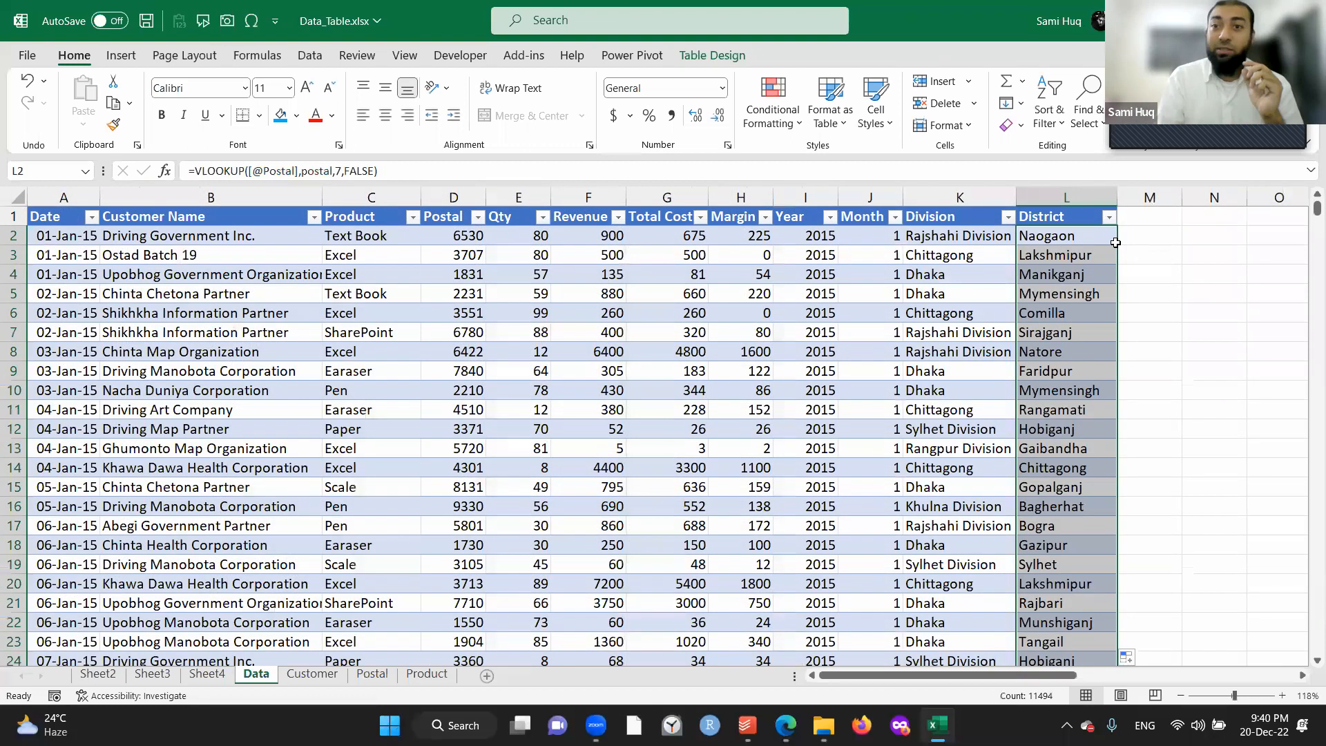
{"action": "left_click", "coordinate": [962, 275]}
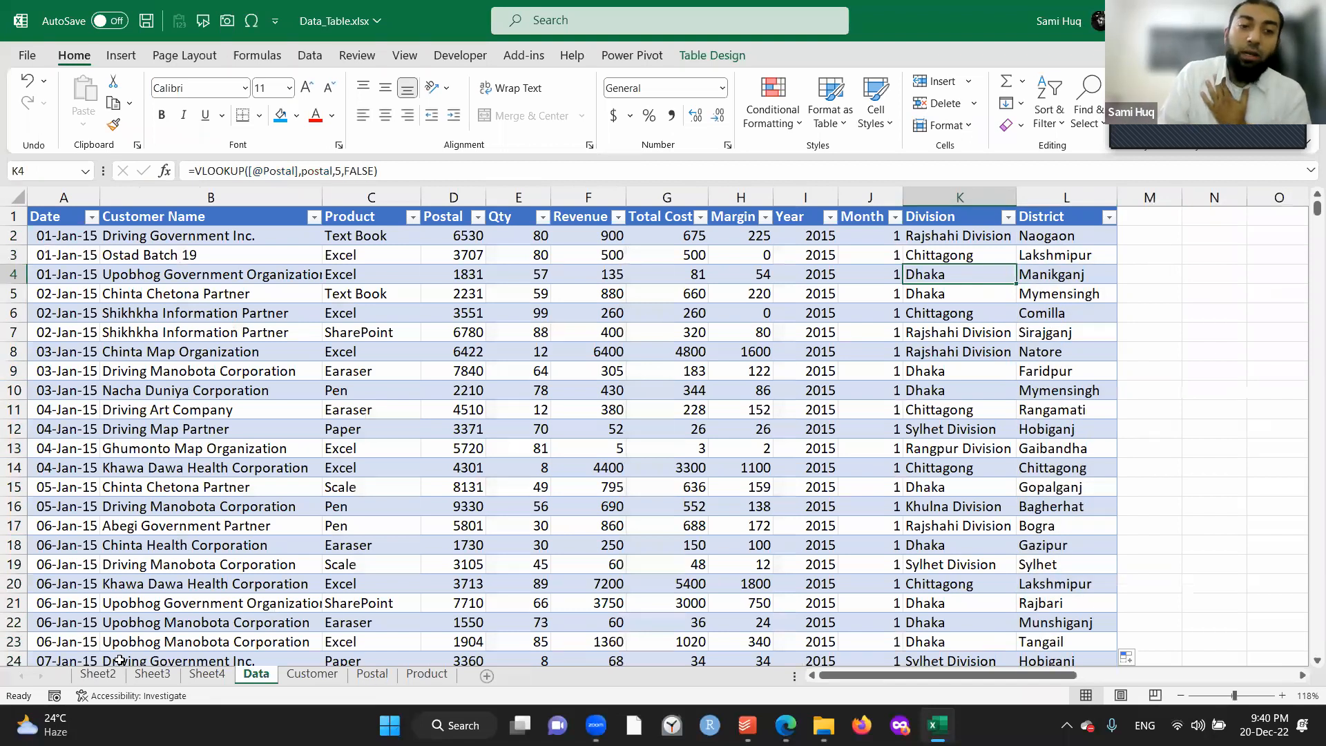
Refresh the Sheet4 PivotTable and replace Postal in its rows with Division, nesting District beneath it.
{"action": "left_click", "coordinate": [206, 674]}
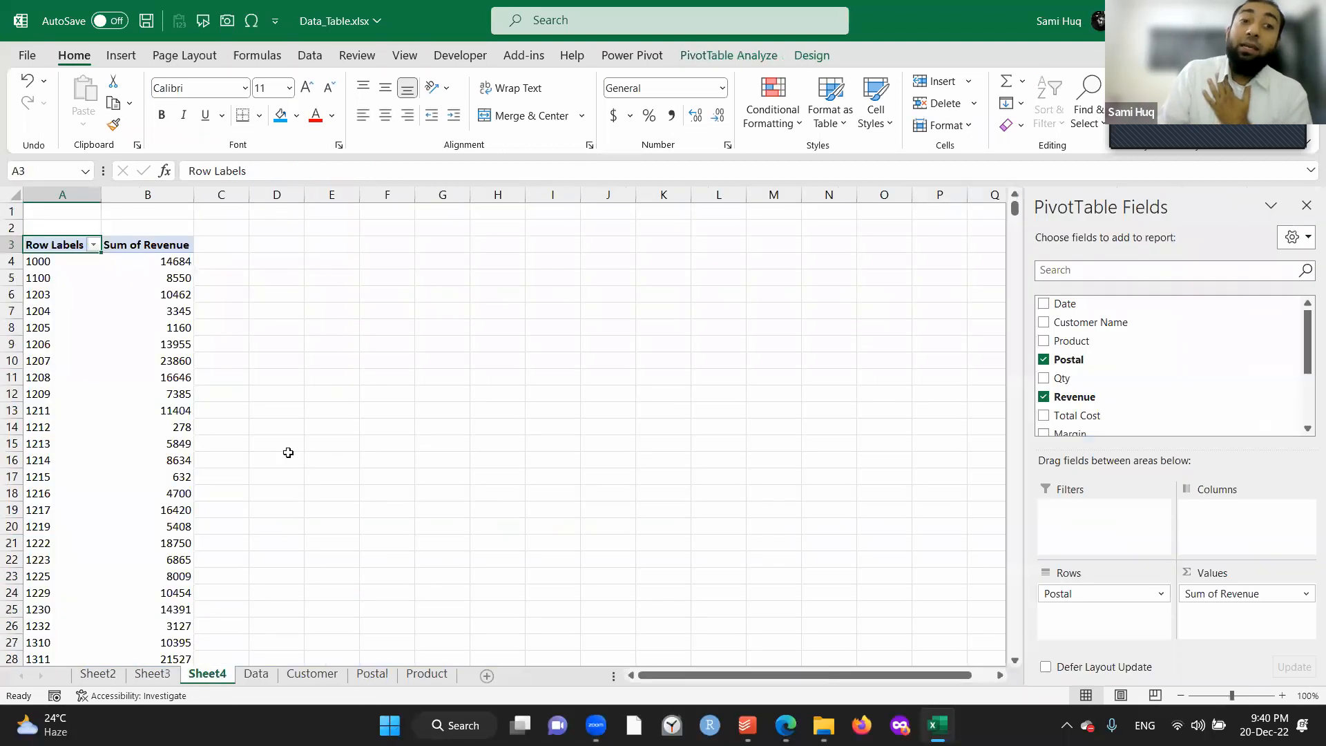
{"action": "left_click", "coordinate": [140, 377]}
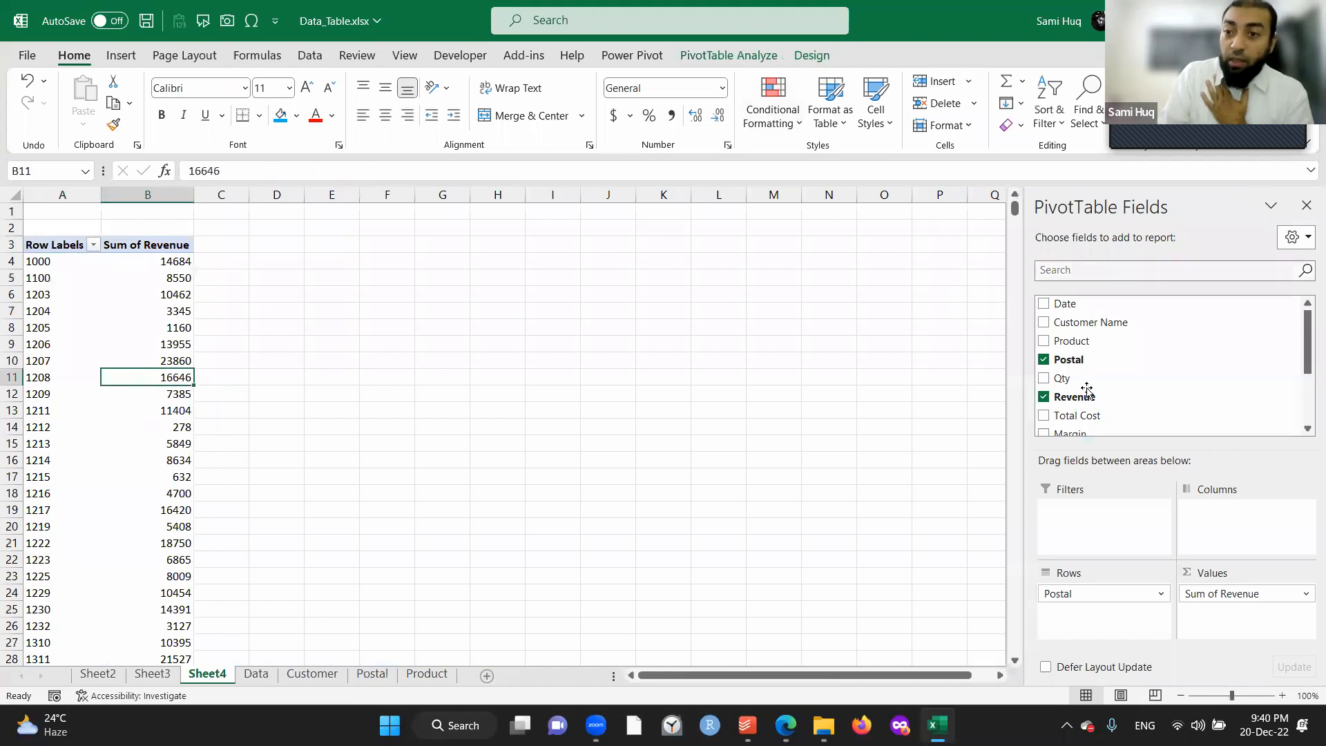
{"action": "scroll", "coordinate": [1083, 390], "scroll_direction": "down", "scroll_amount": 3}
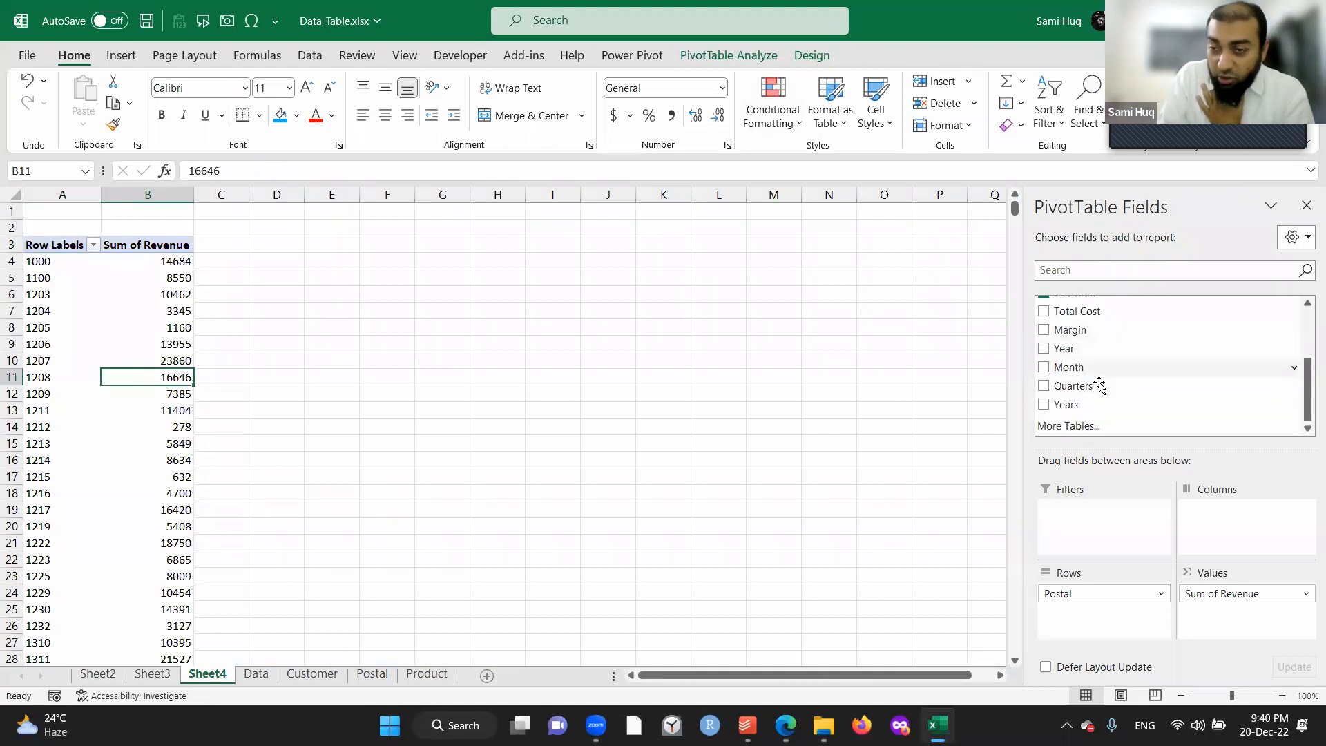
{"action": "left_click", "coordinate": [713, 58]}
{"action": "left_click", "coordinate": [600, 91]}
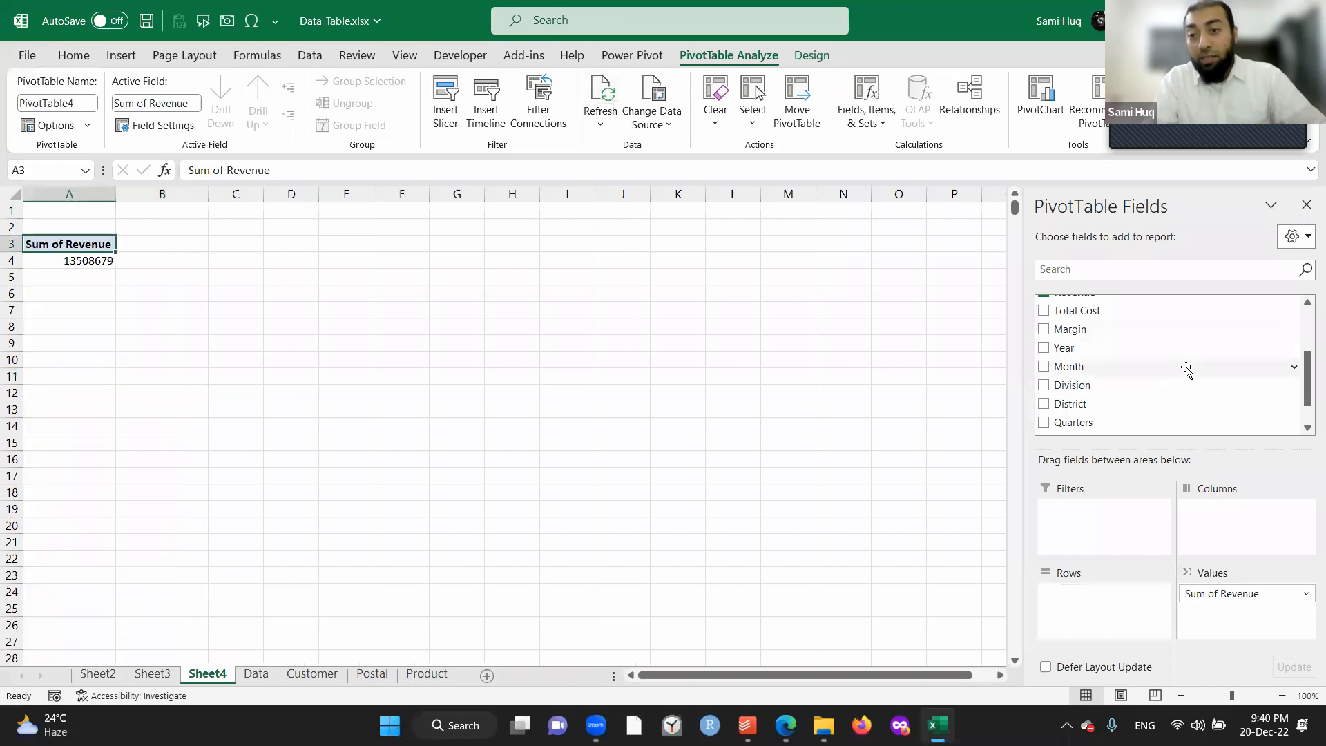
{"action": "left_click_drag", "start_coordinate": [1100, 385], "coordinate": [1121, 623]}
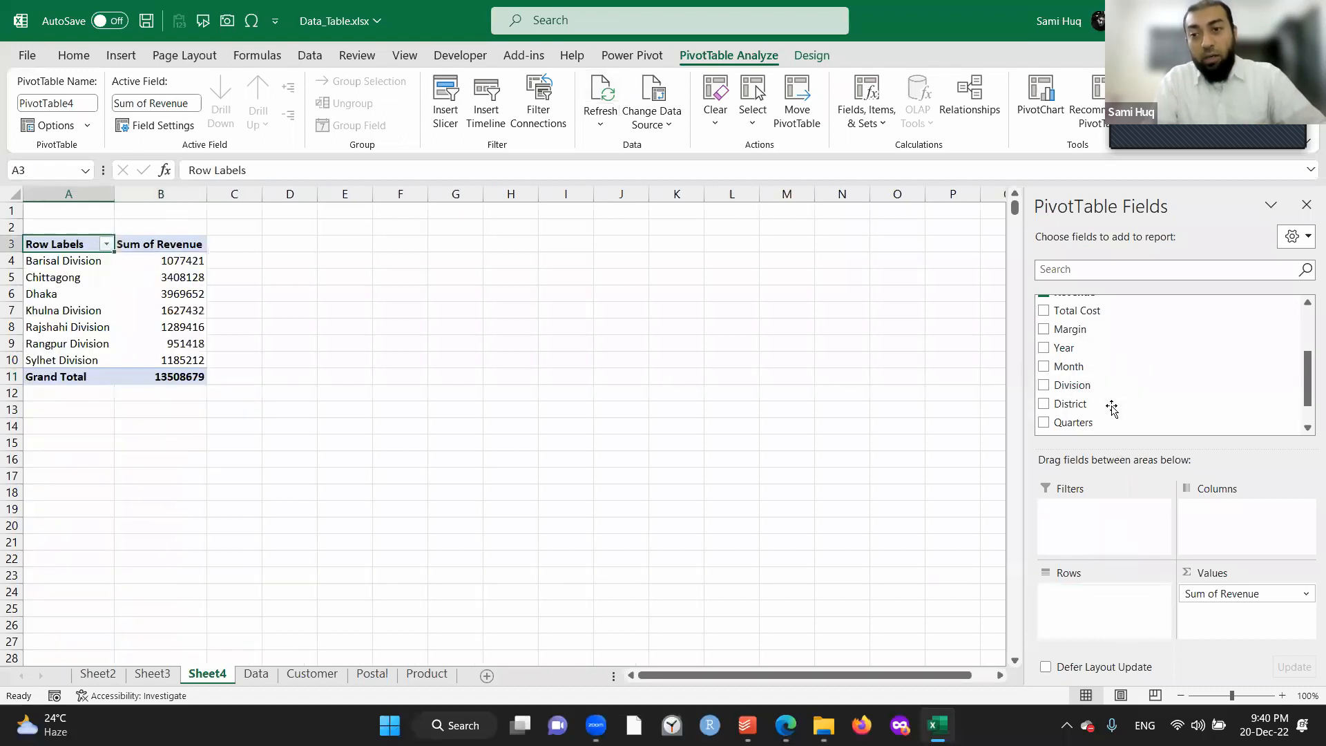
{"action": "left_click_drag", "start_coordinate": [1094, 403], "coordinate": [1103, 613]}
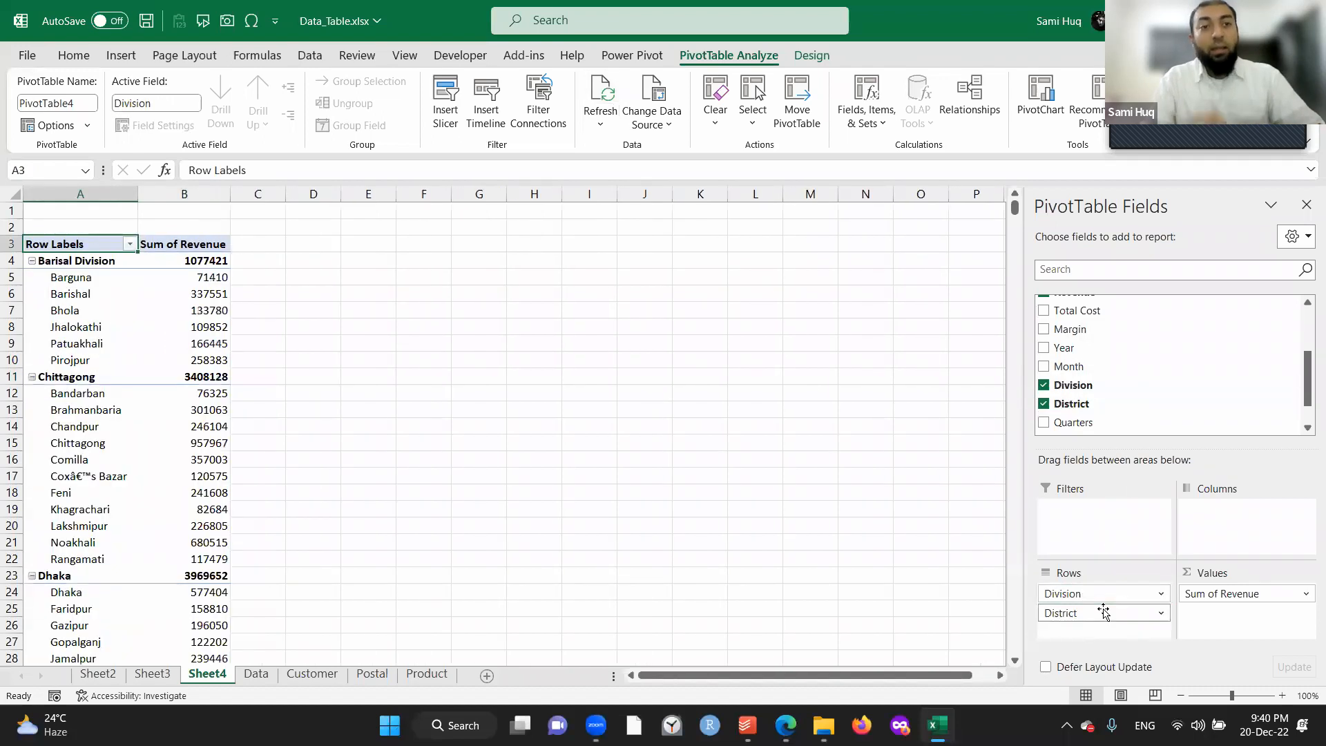